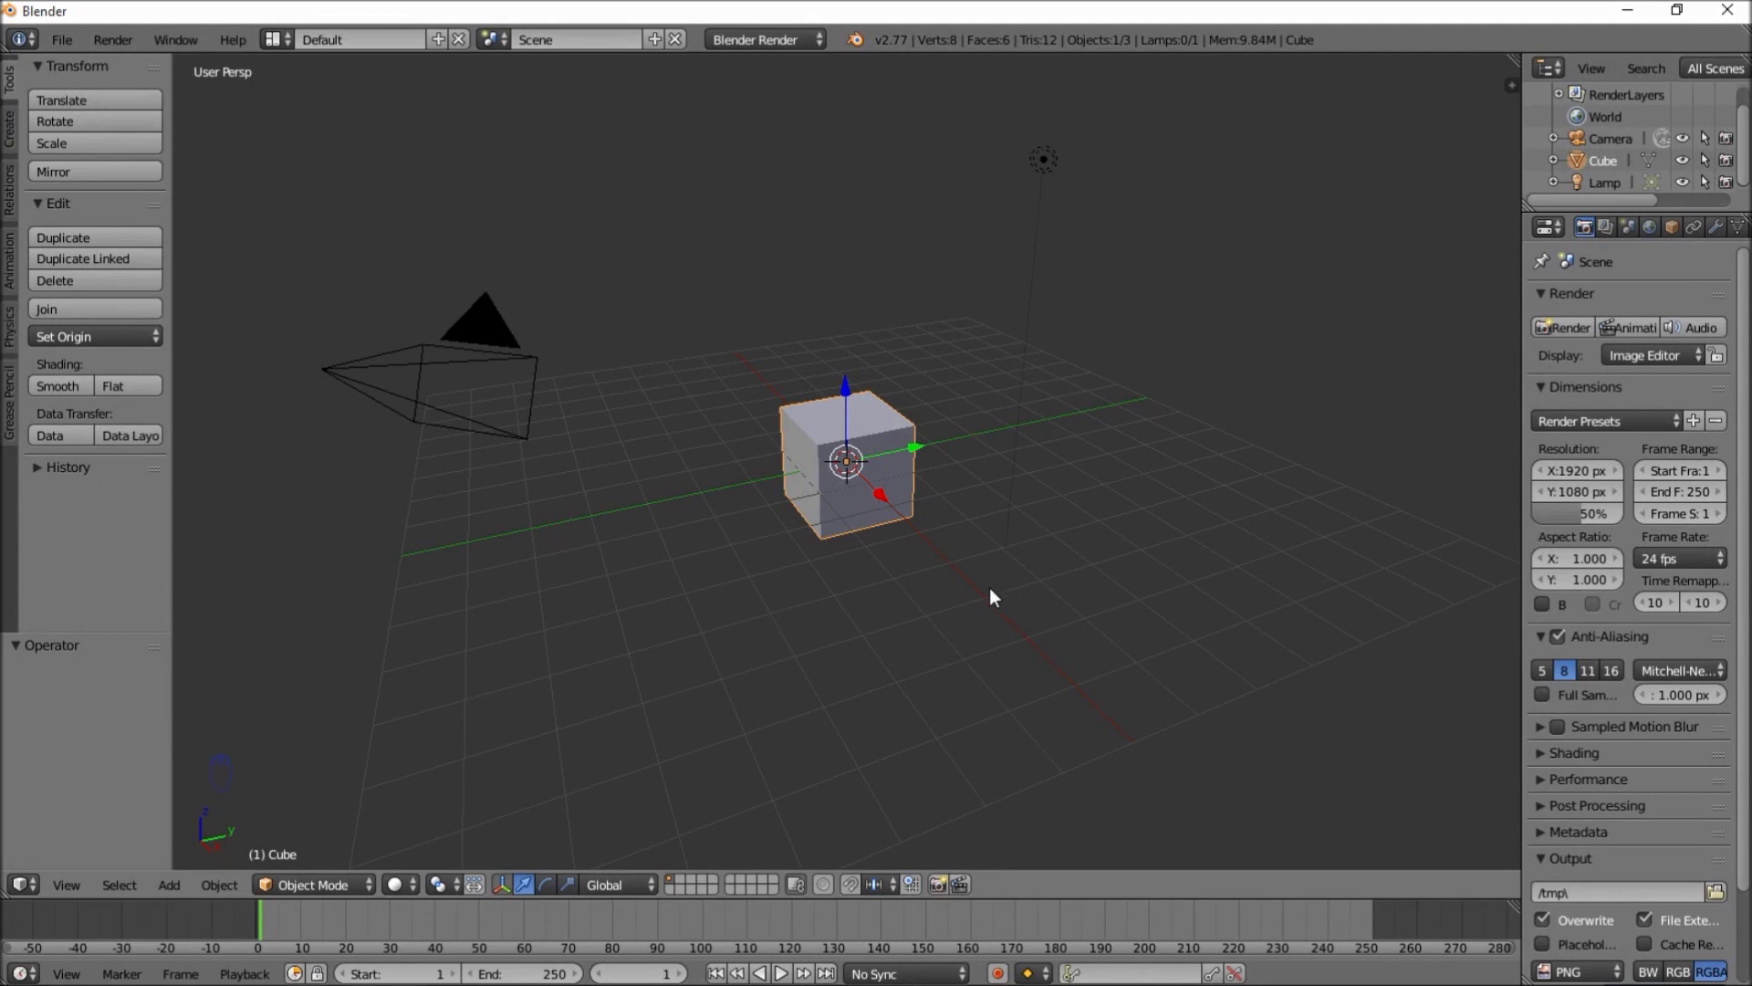
Delete the default cube and align the camera to the front view
key(x)
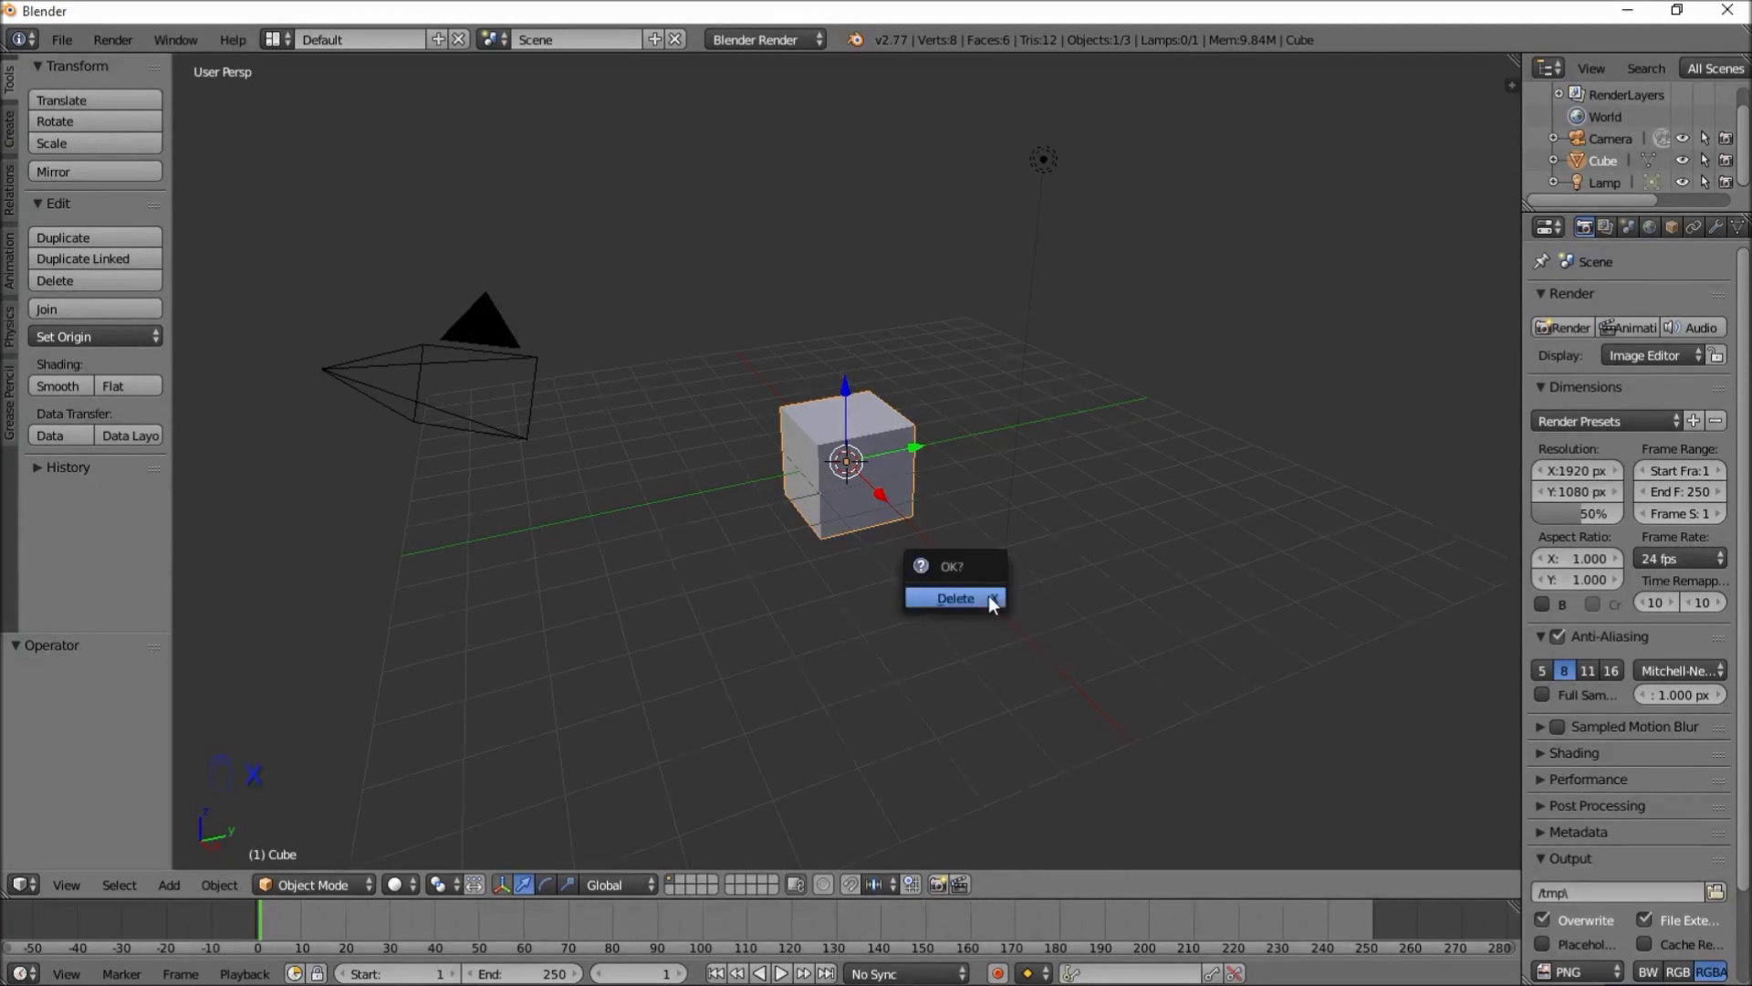
click(988, 595)
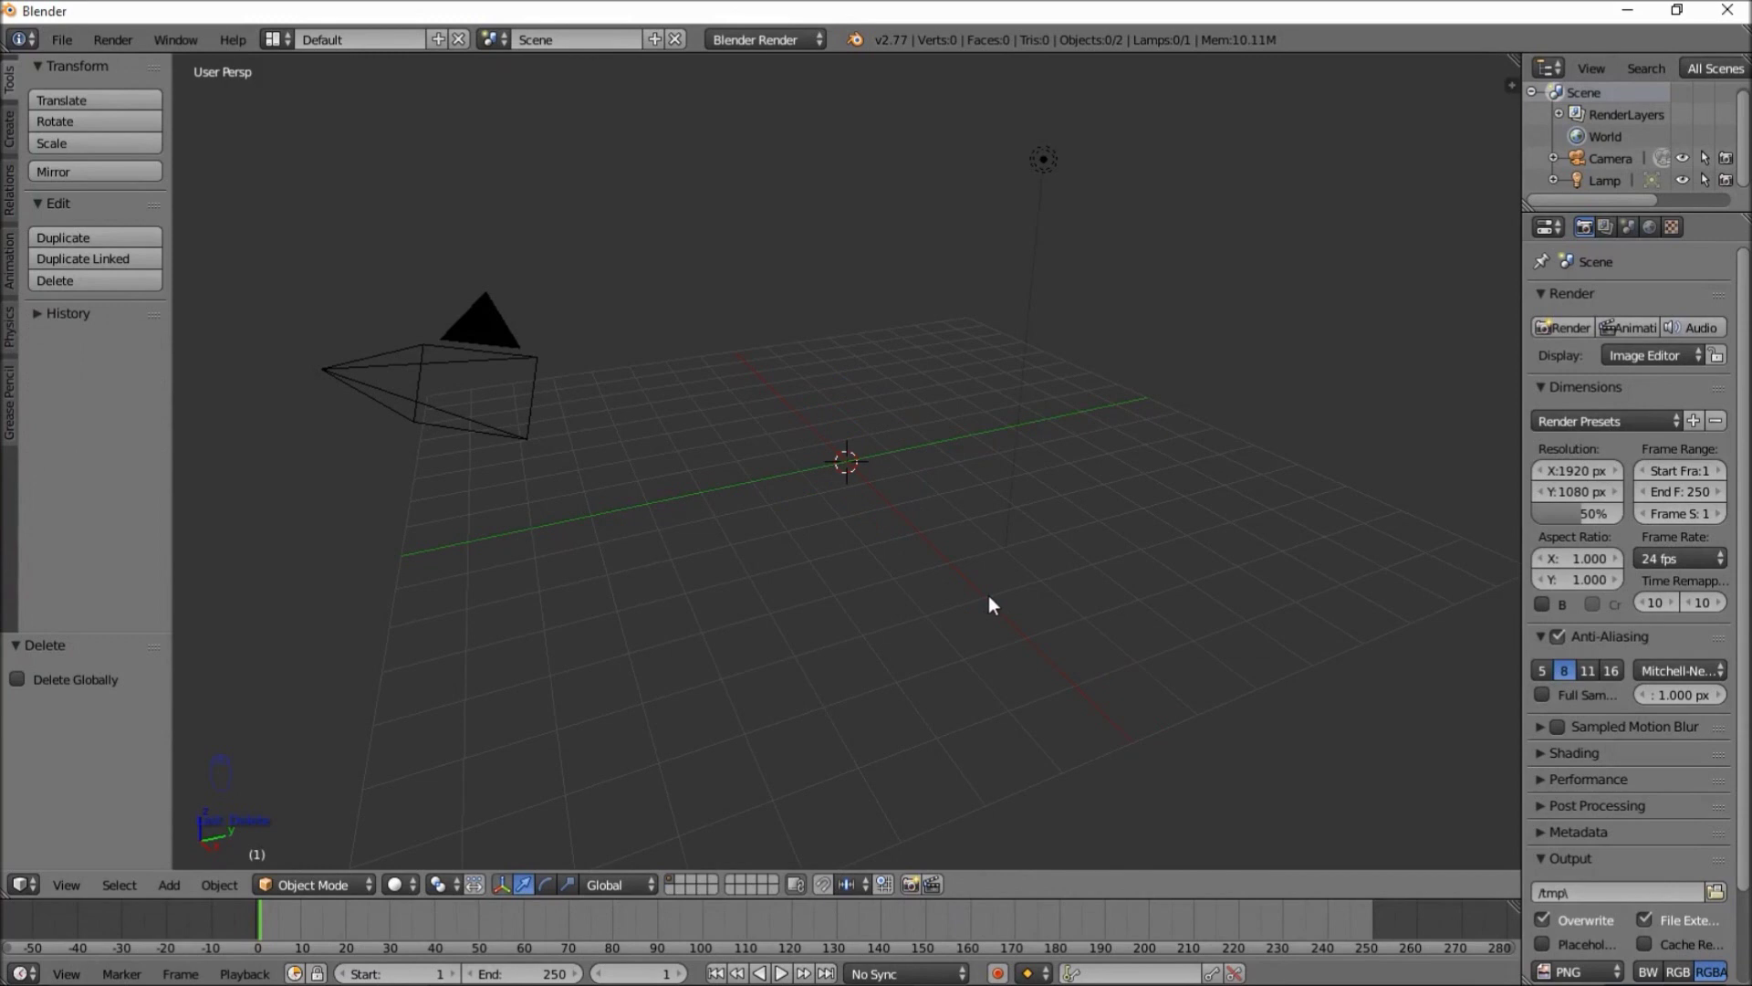
key(KP_1)
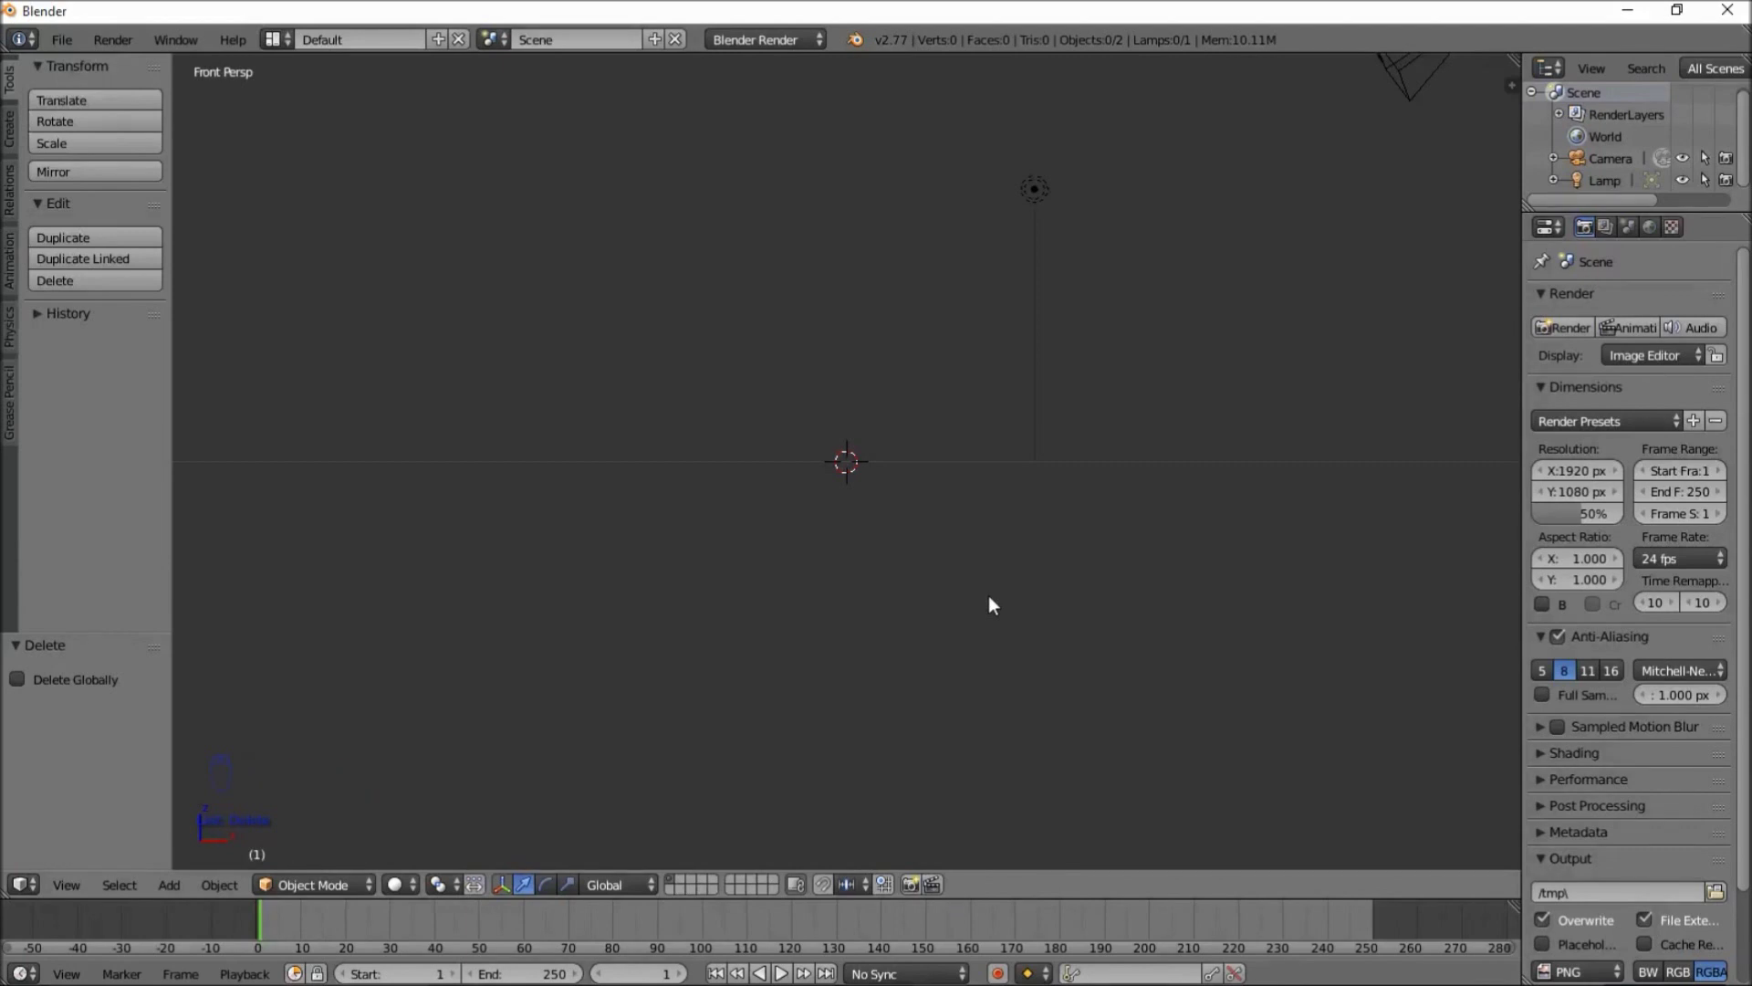
key(ctrl+alt+KP_0)
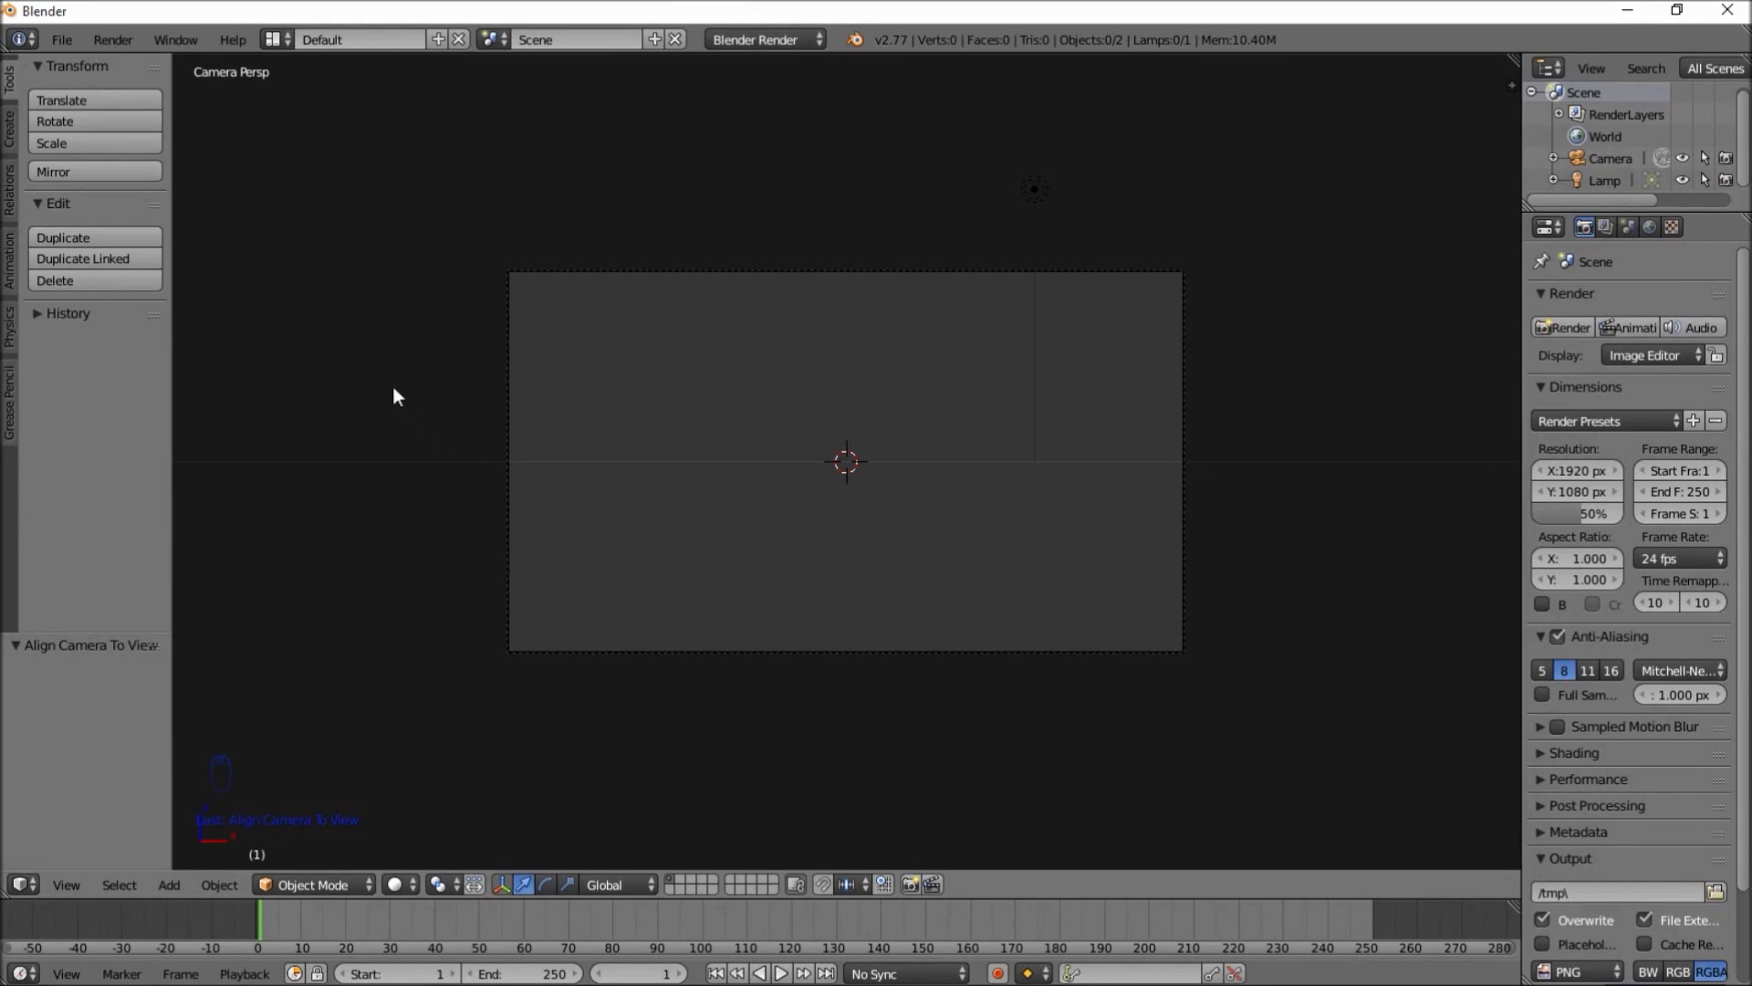
Add a text object at the scene origin and rotate it 90° about the global X axis
click(8, 132)
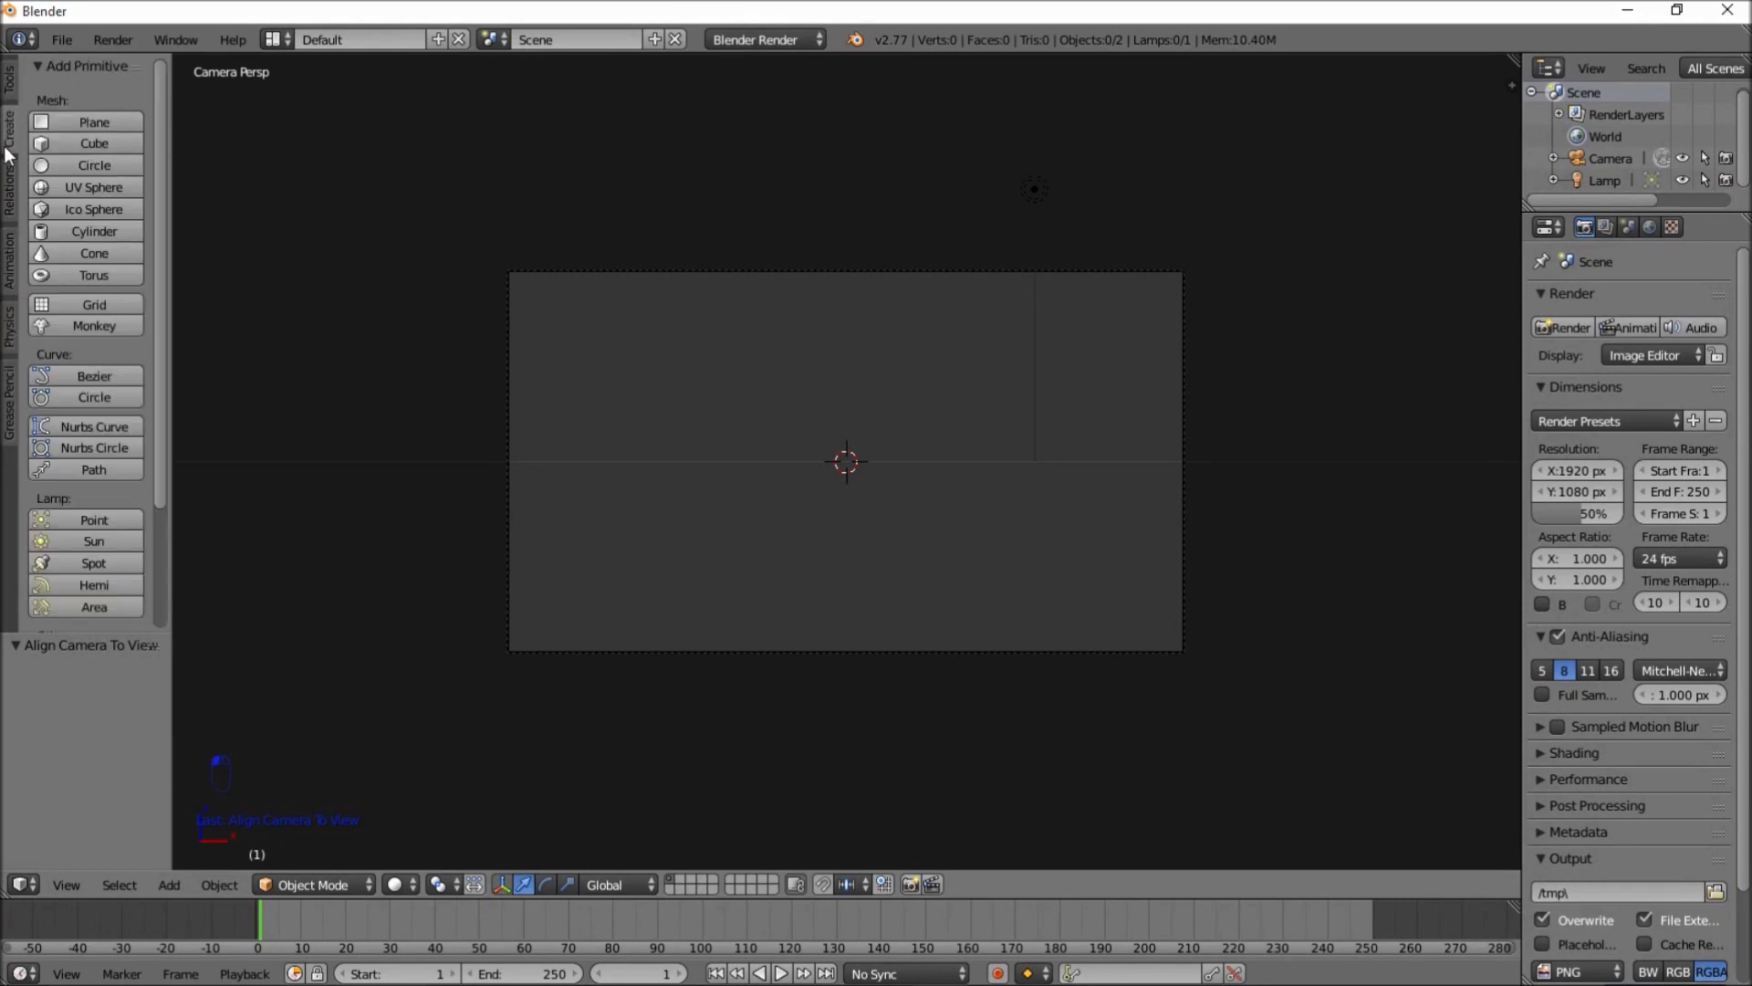
scroll(91, 274, down, 5)
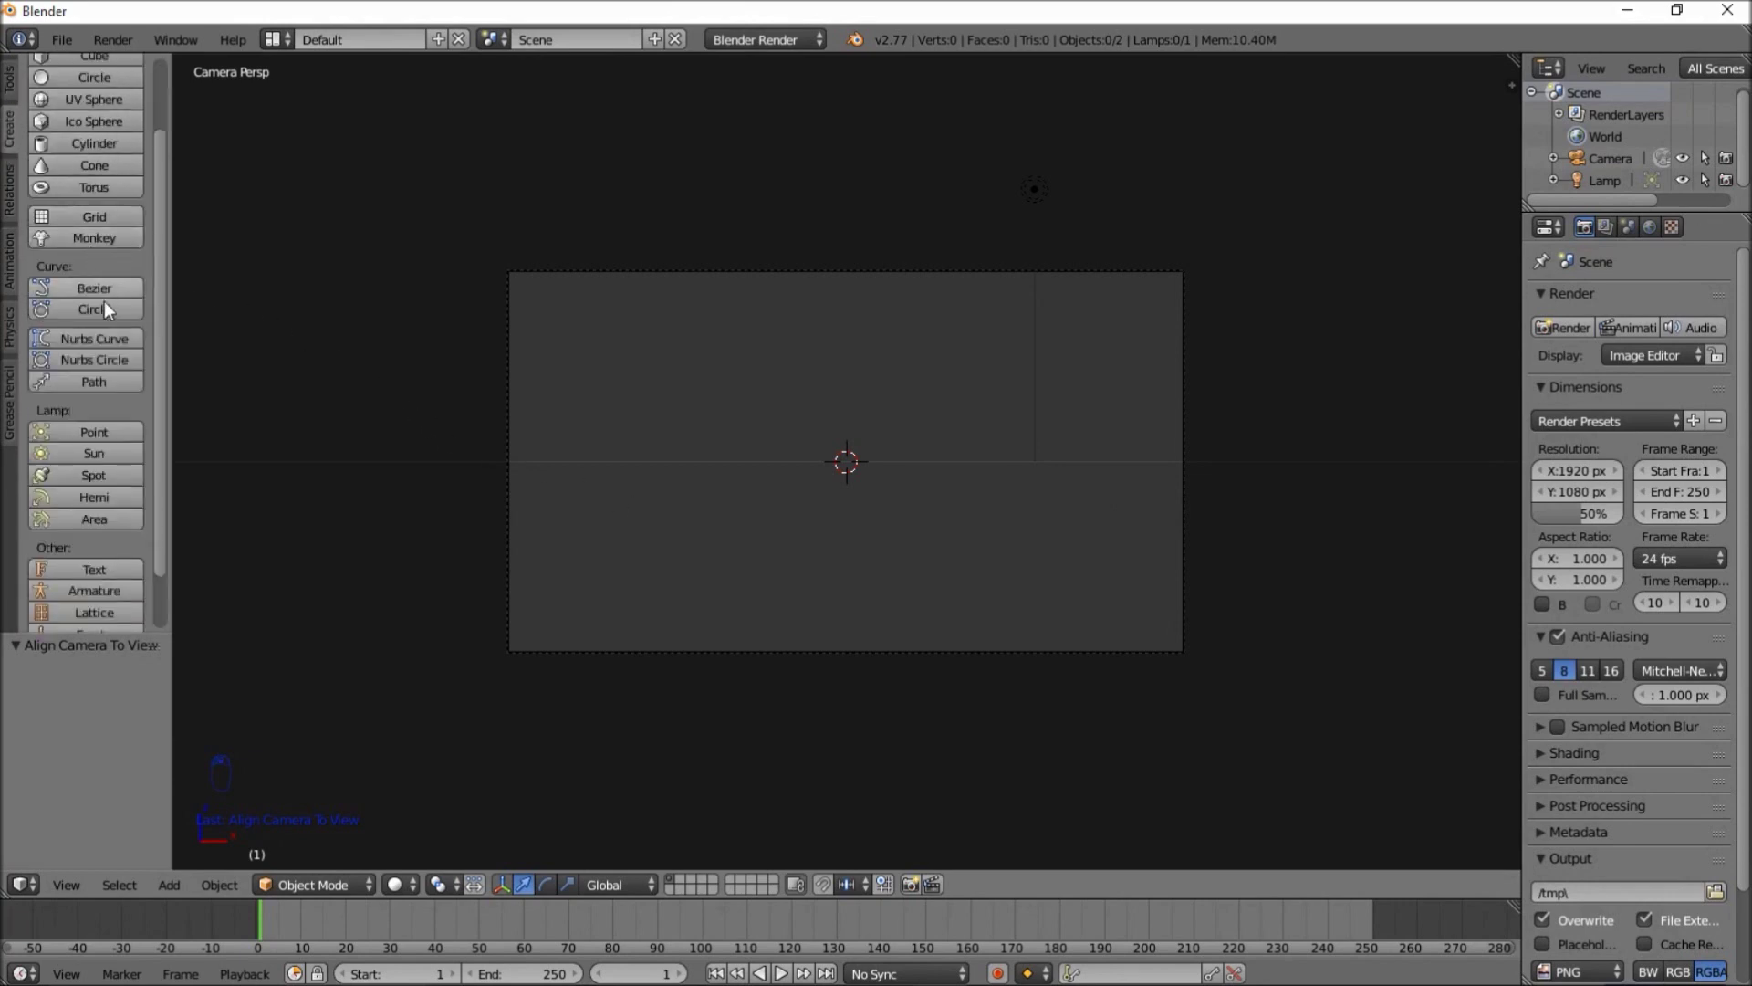
click(100, 502)
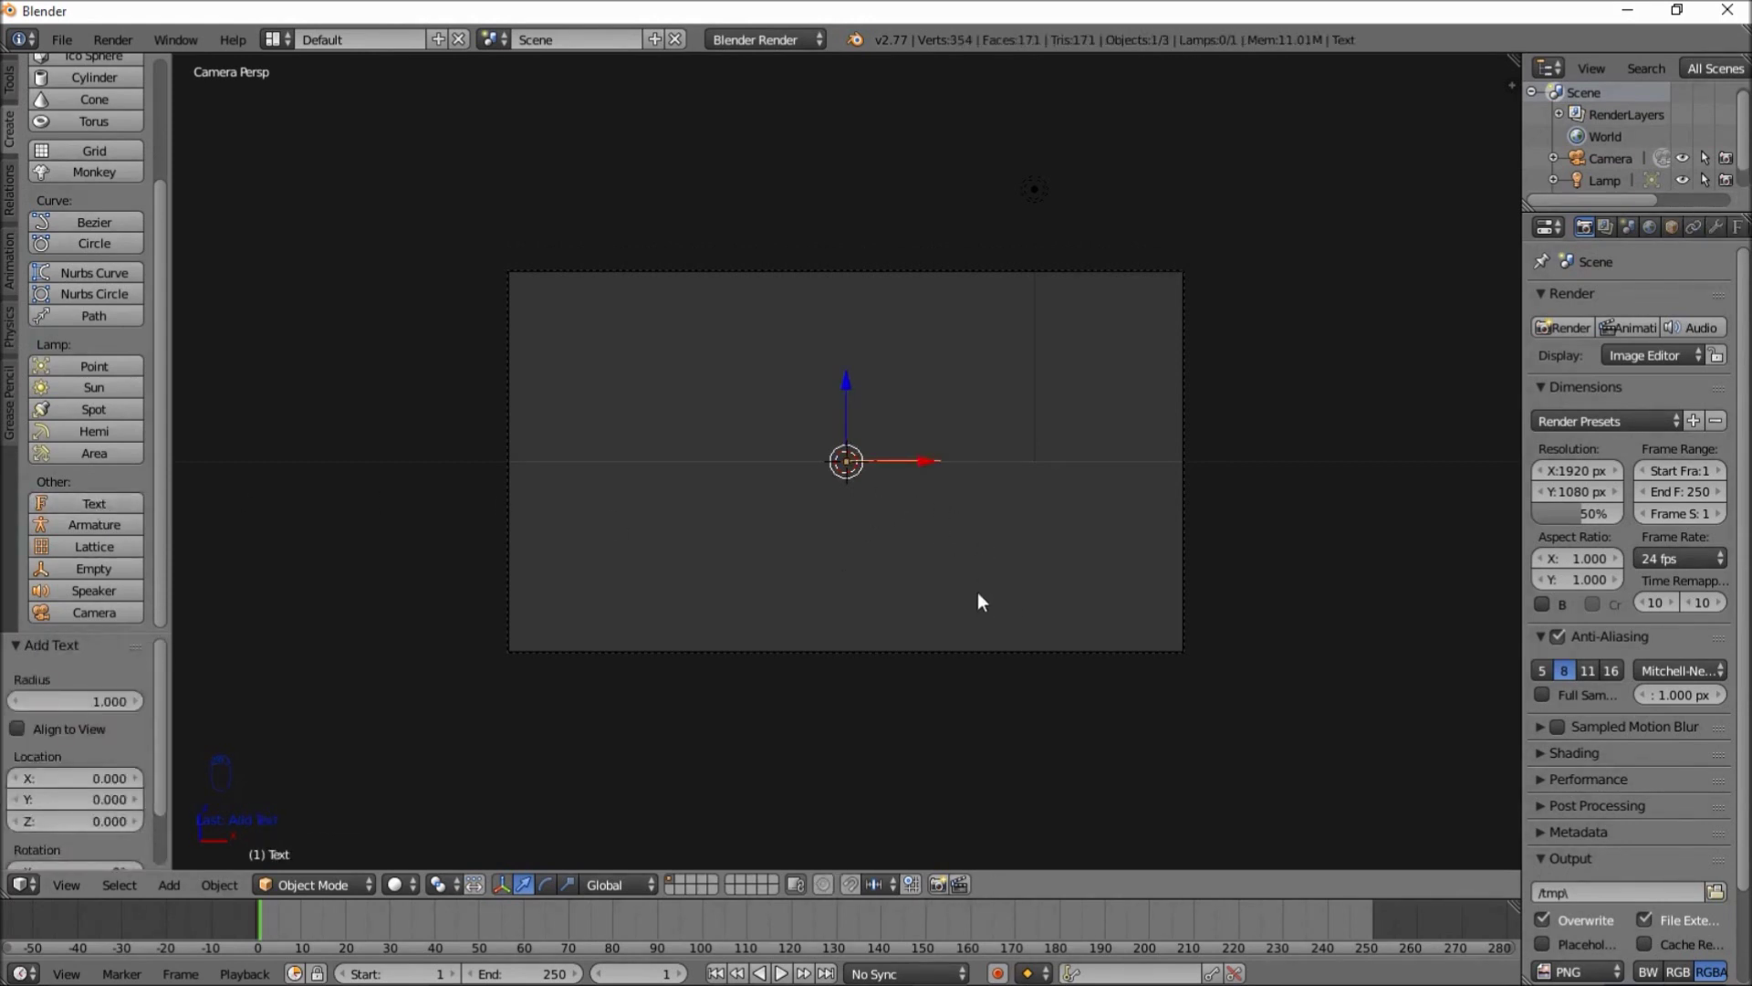
key(r)
key(x)
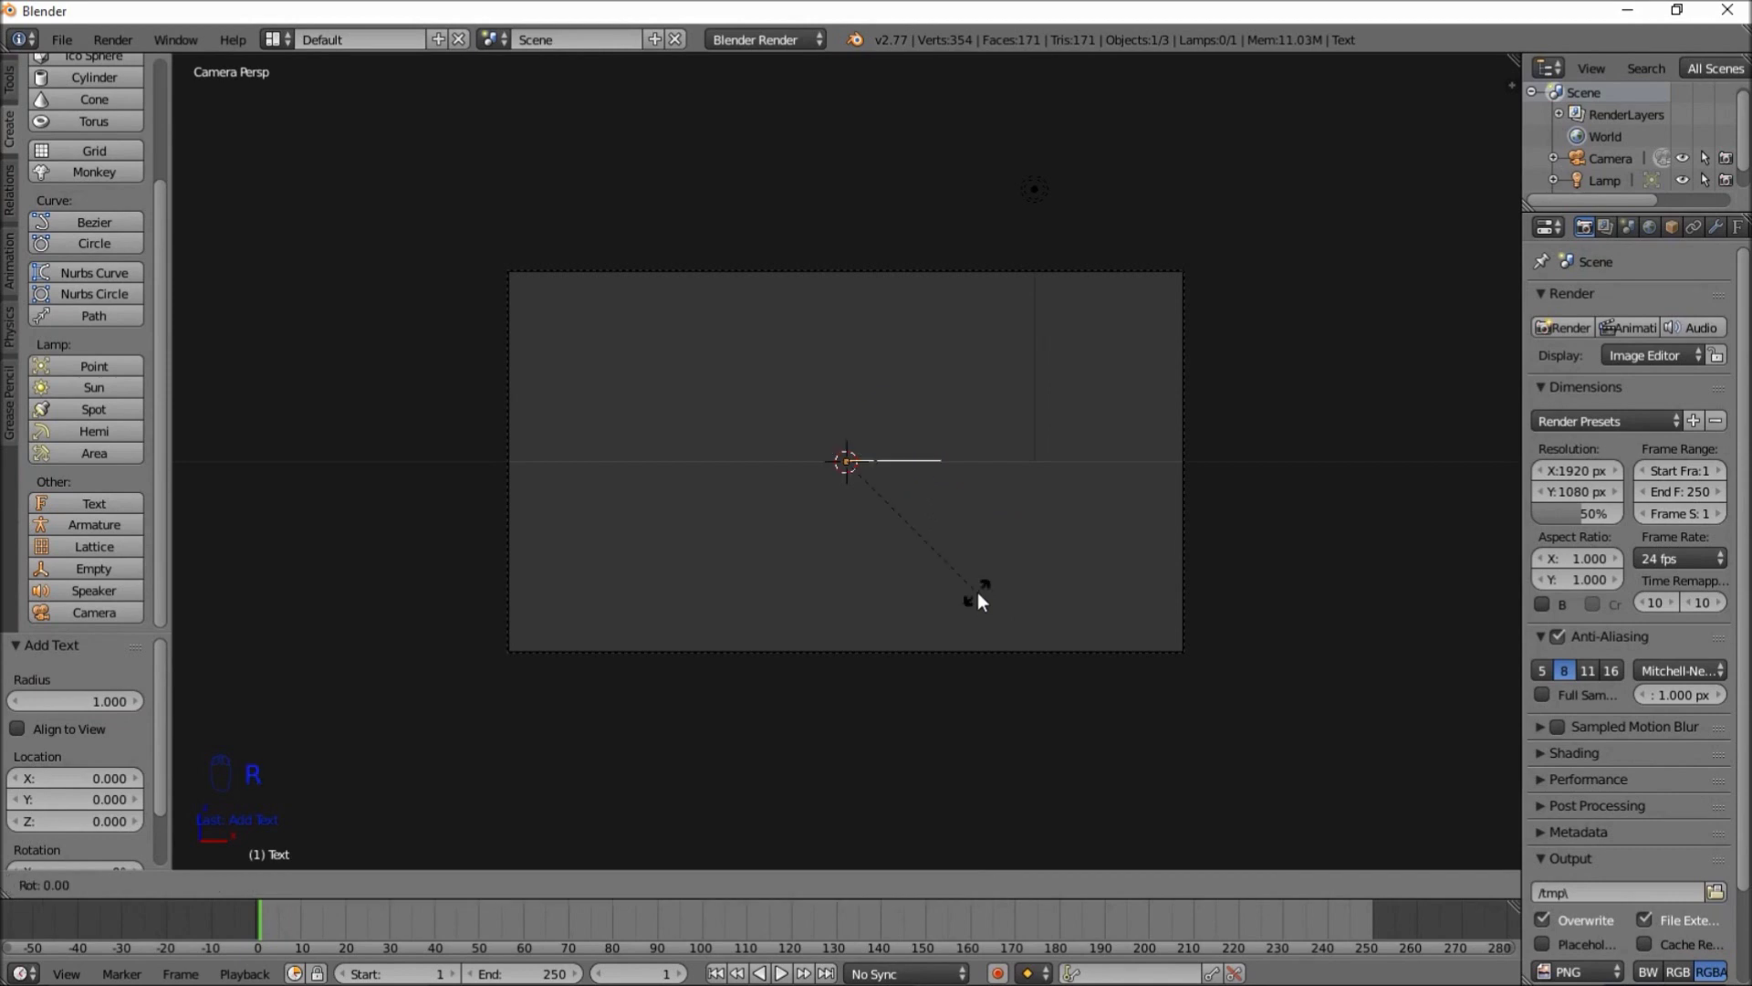
text(90)
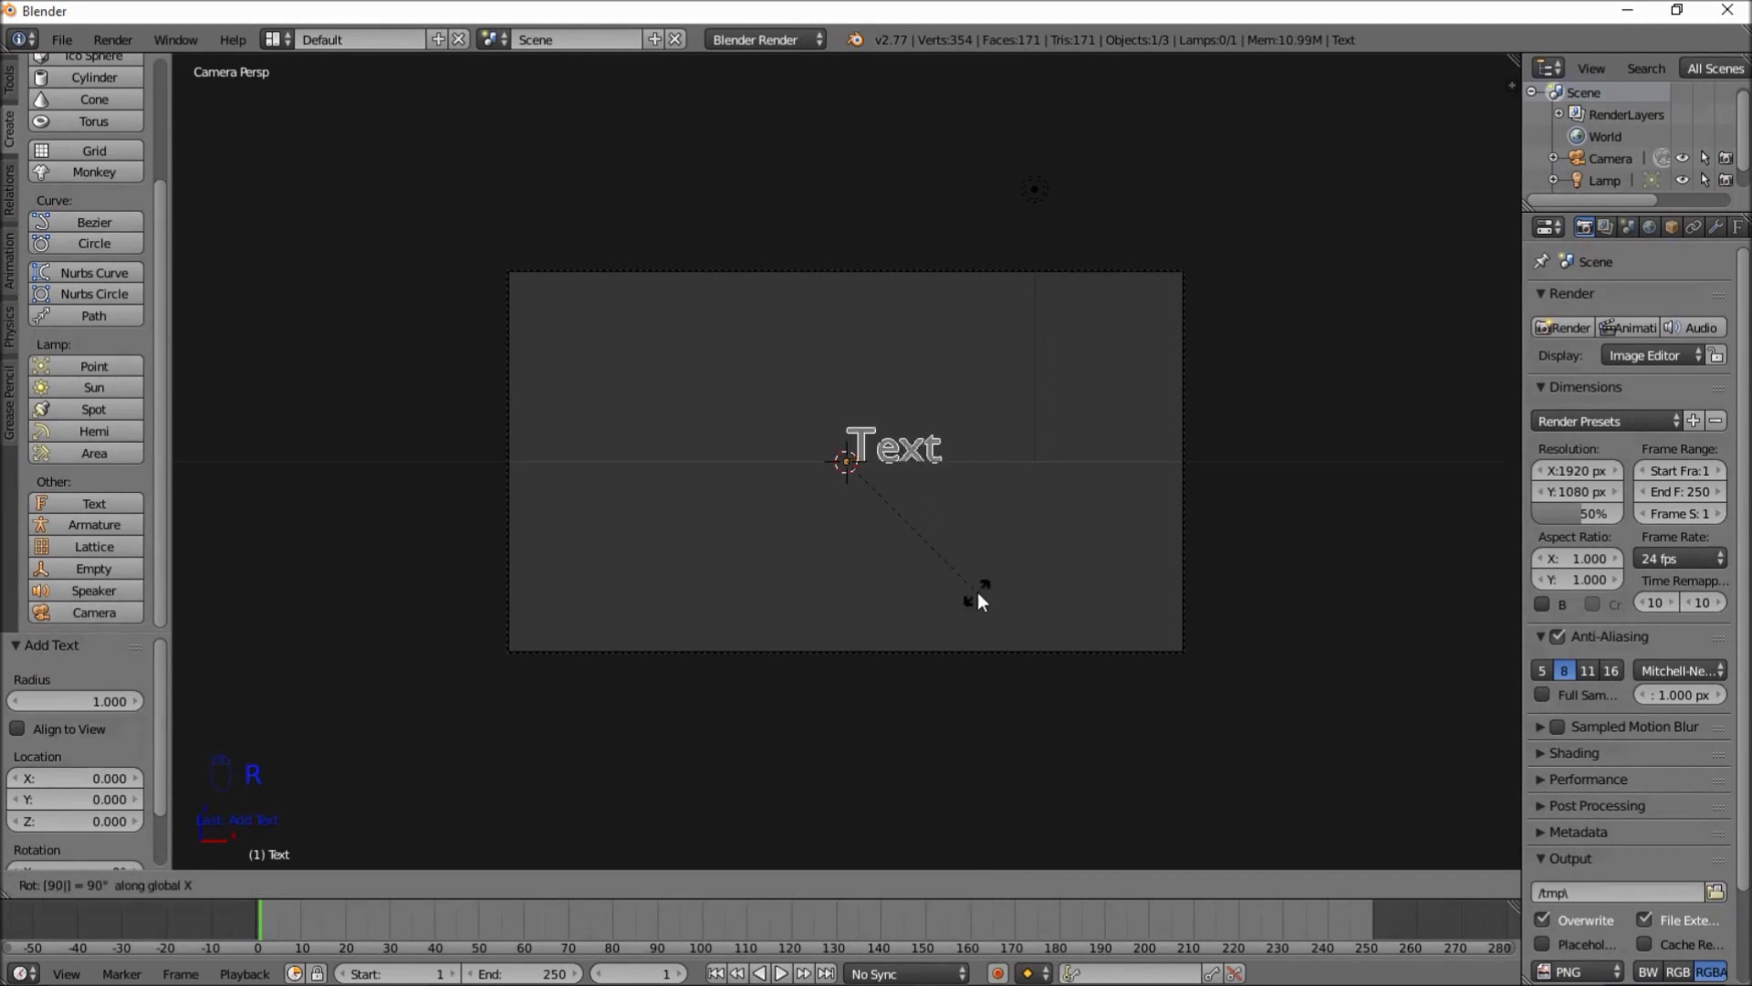
key(Return)
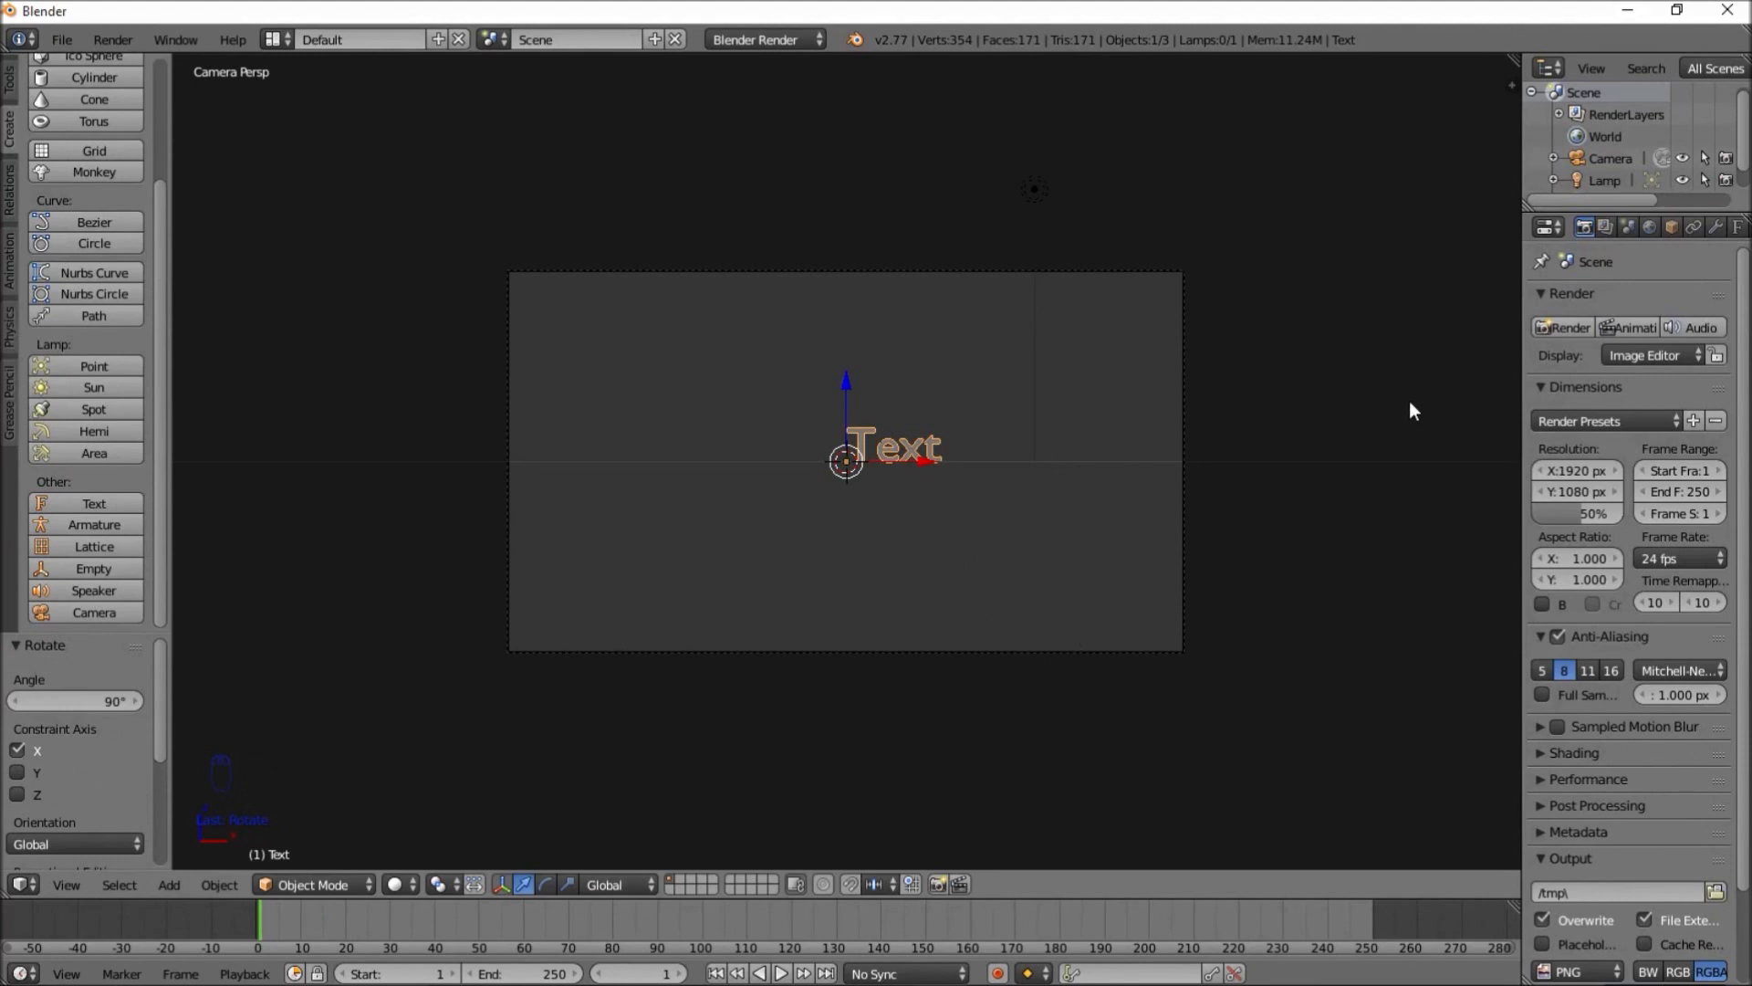
Centre-align the text and move it down about 0.22 units along the Z axis
click(1738, 228)
scroll(1640, 447, down, 8)
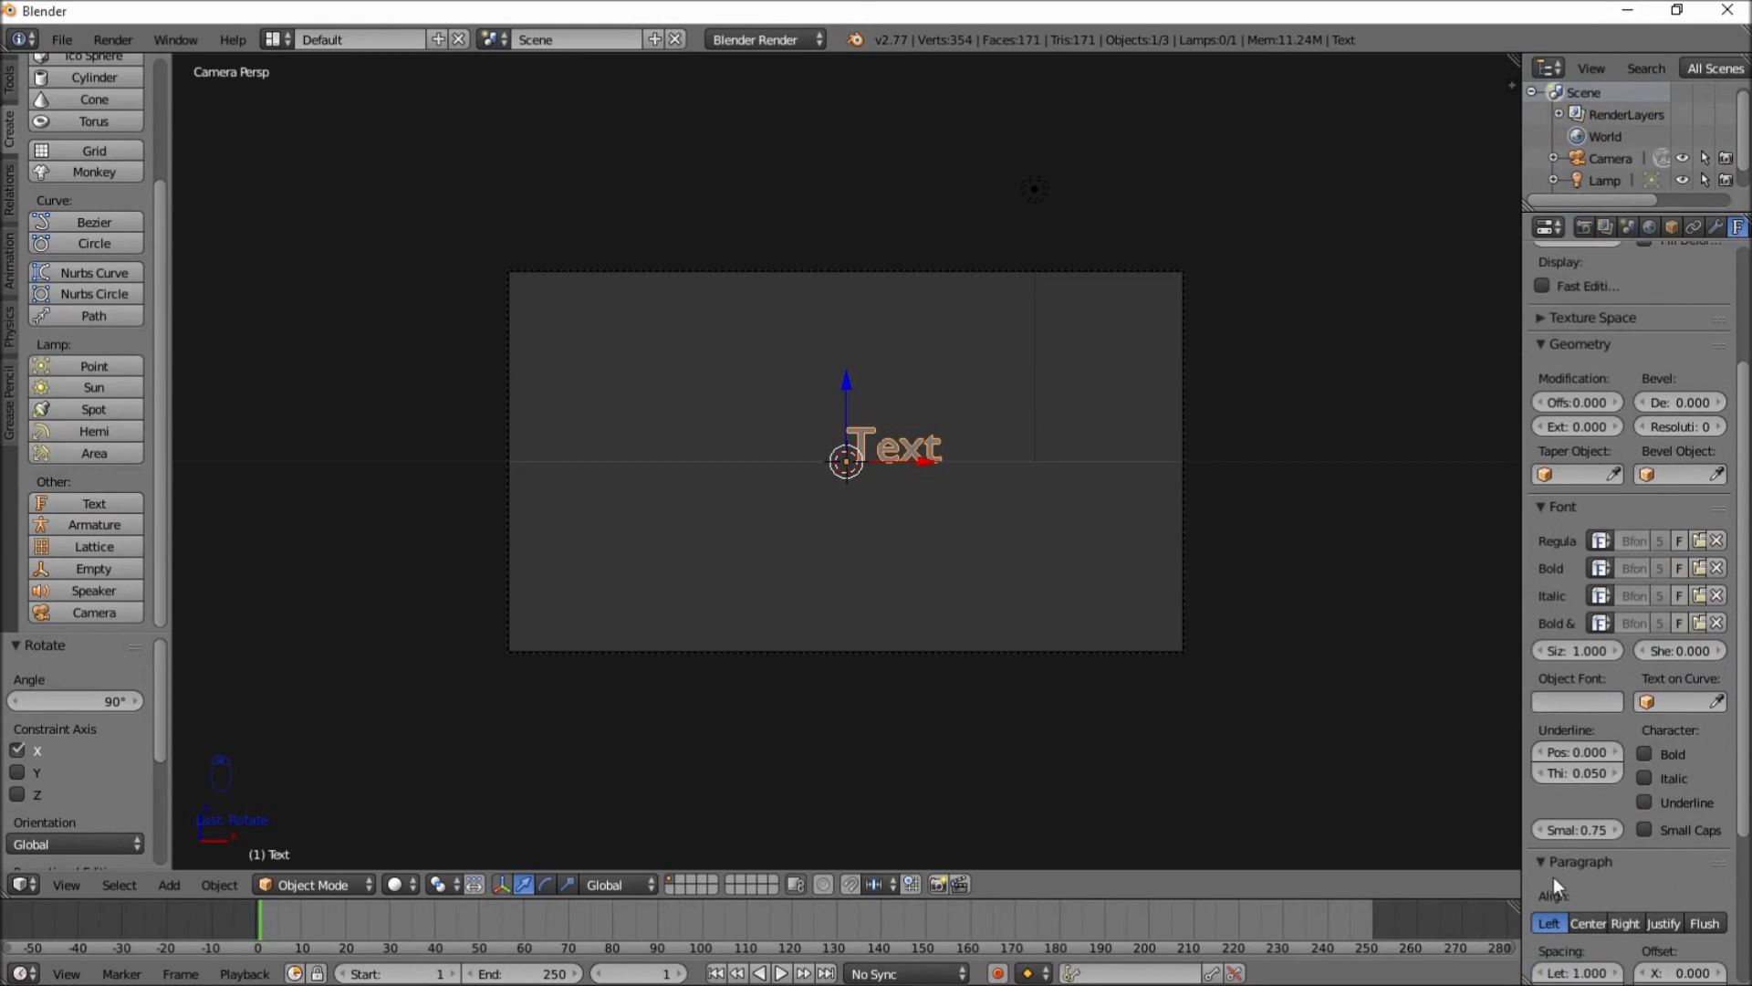
click(1588, 922)
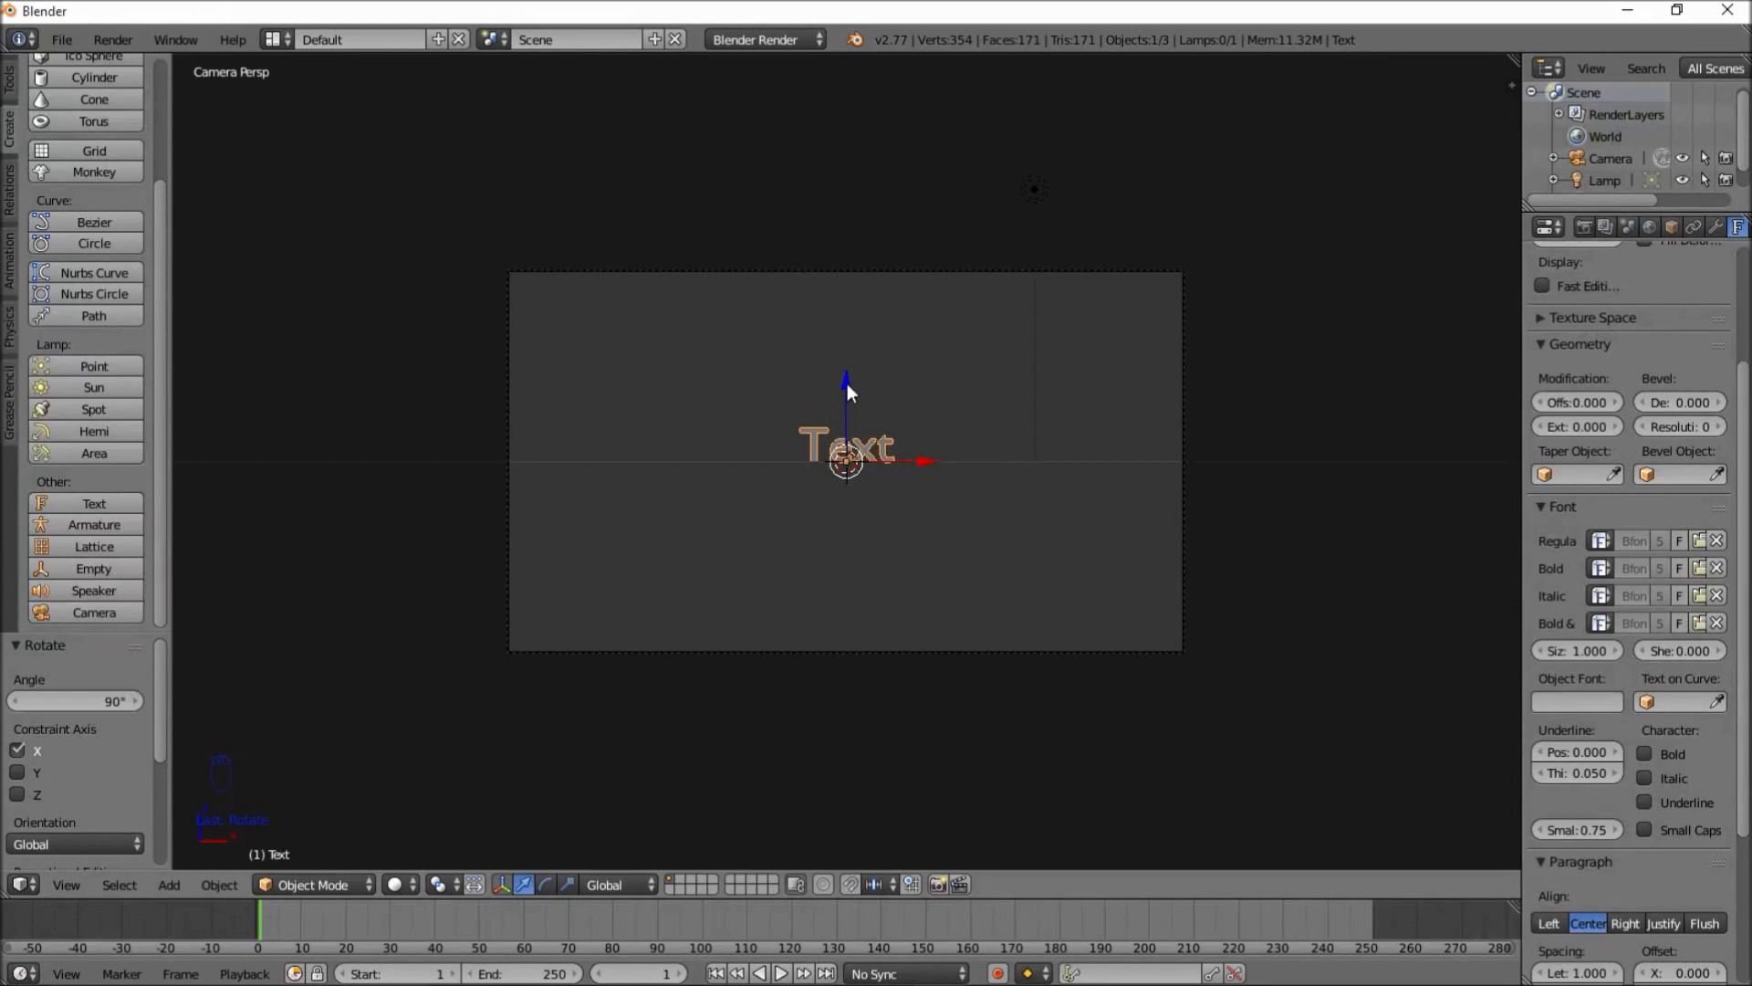
key(g)
key(z)
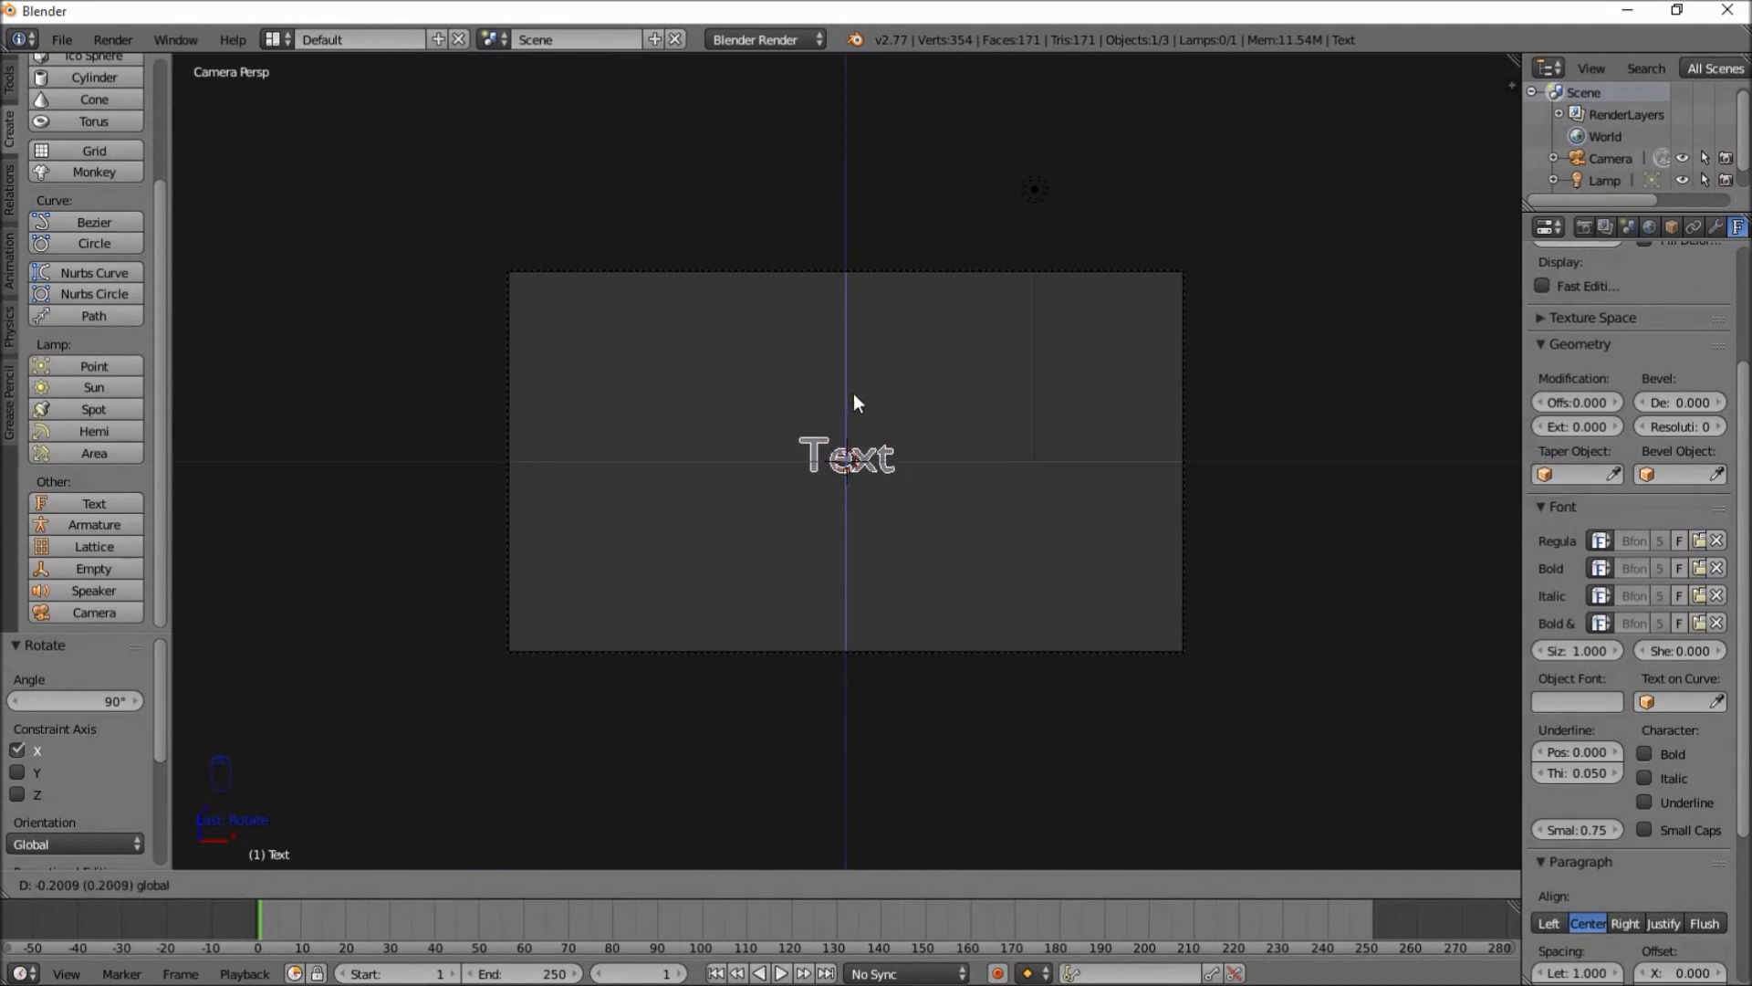
click(854, 396)
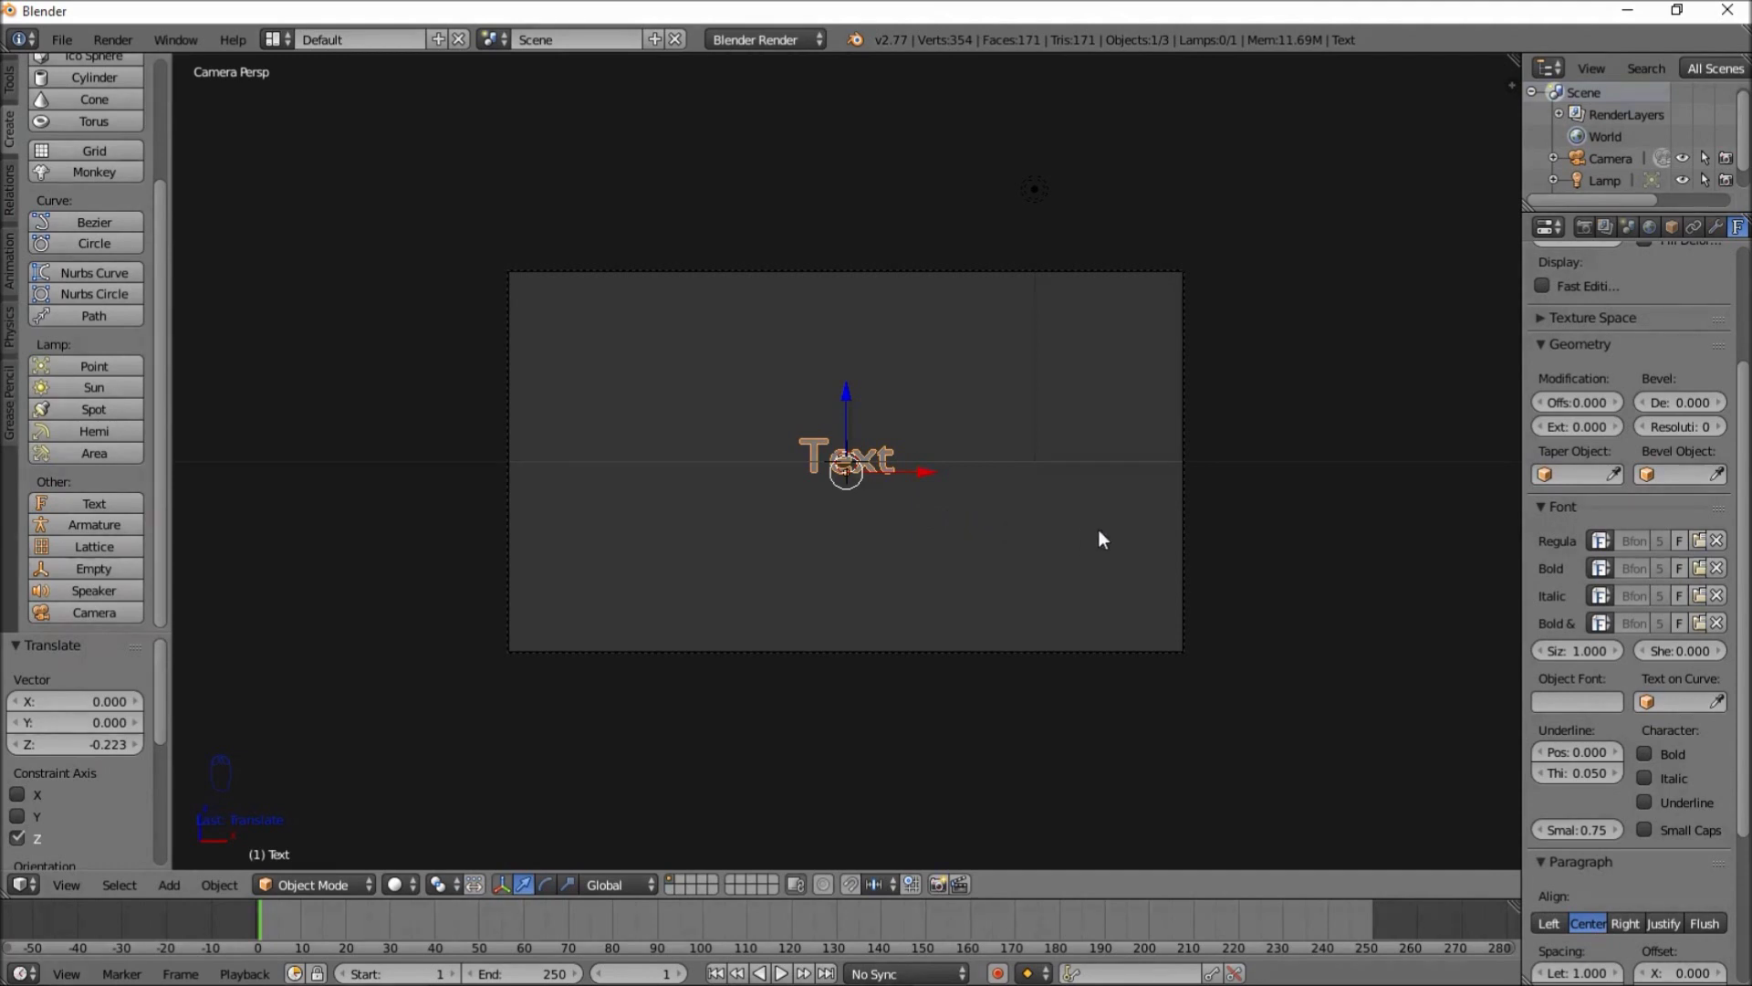
Browse for the text's regular font, sorting files by date, and bookmark the Blender text folder inside Documents
click(1701, 542)
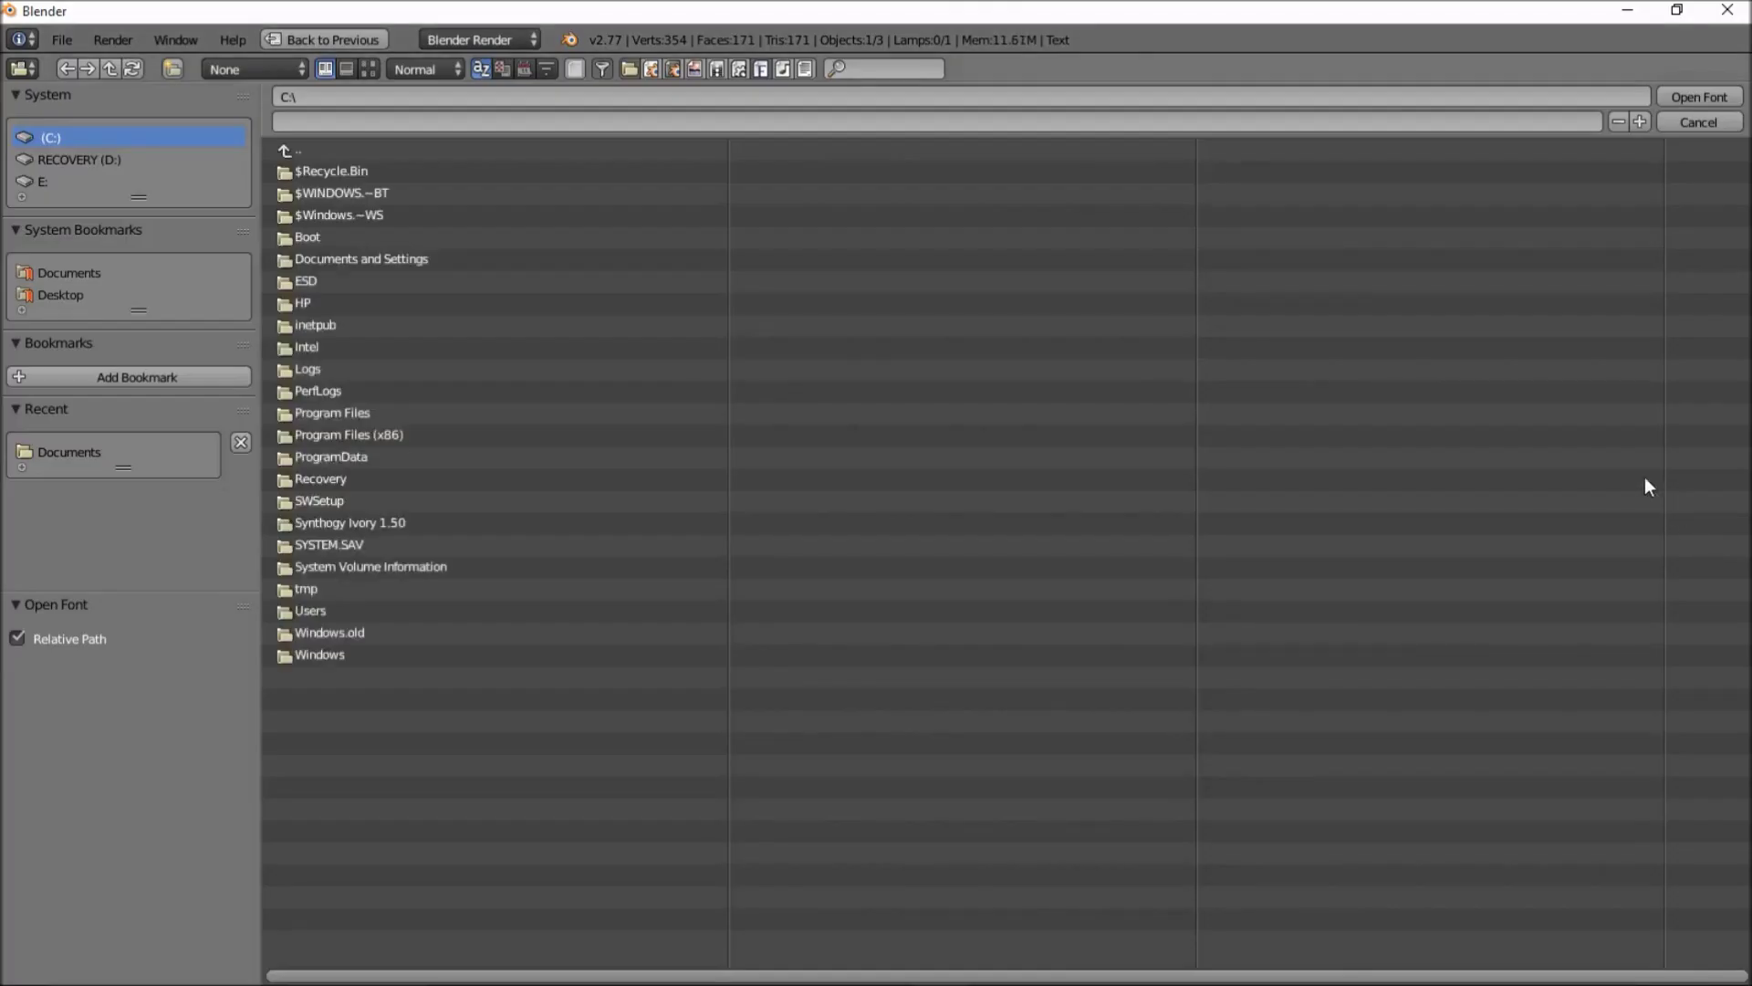
click(123, 445)
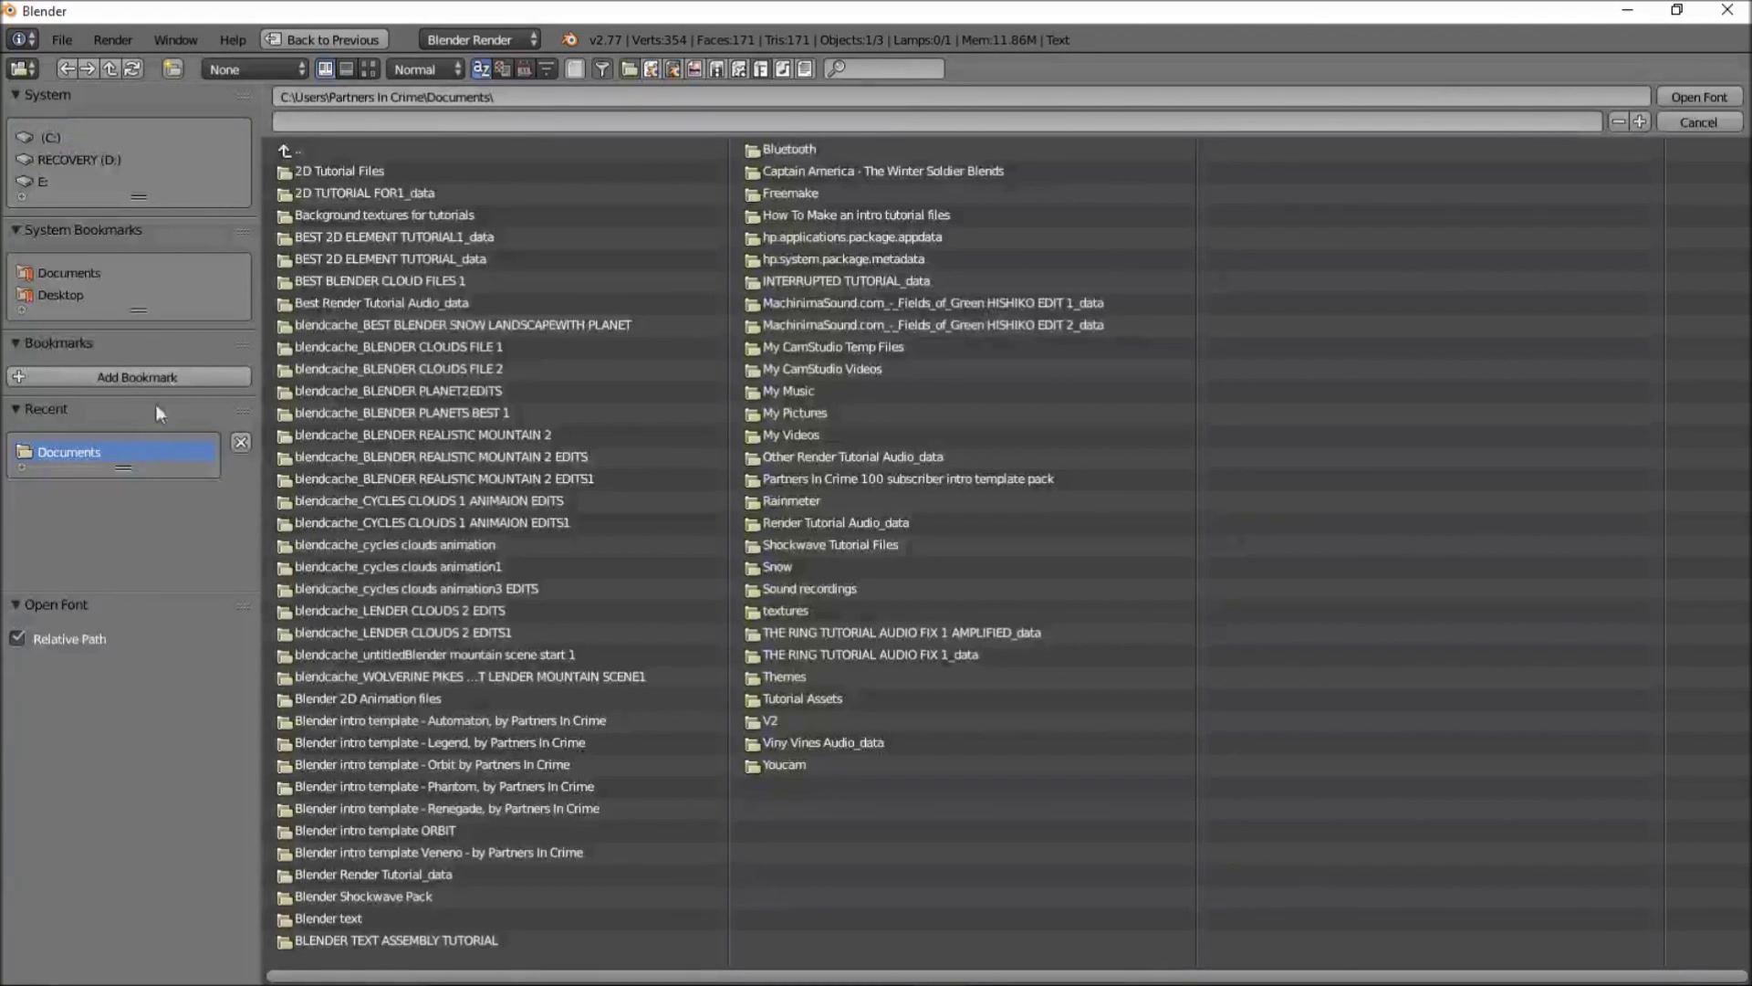
click(73, 140)
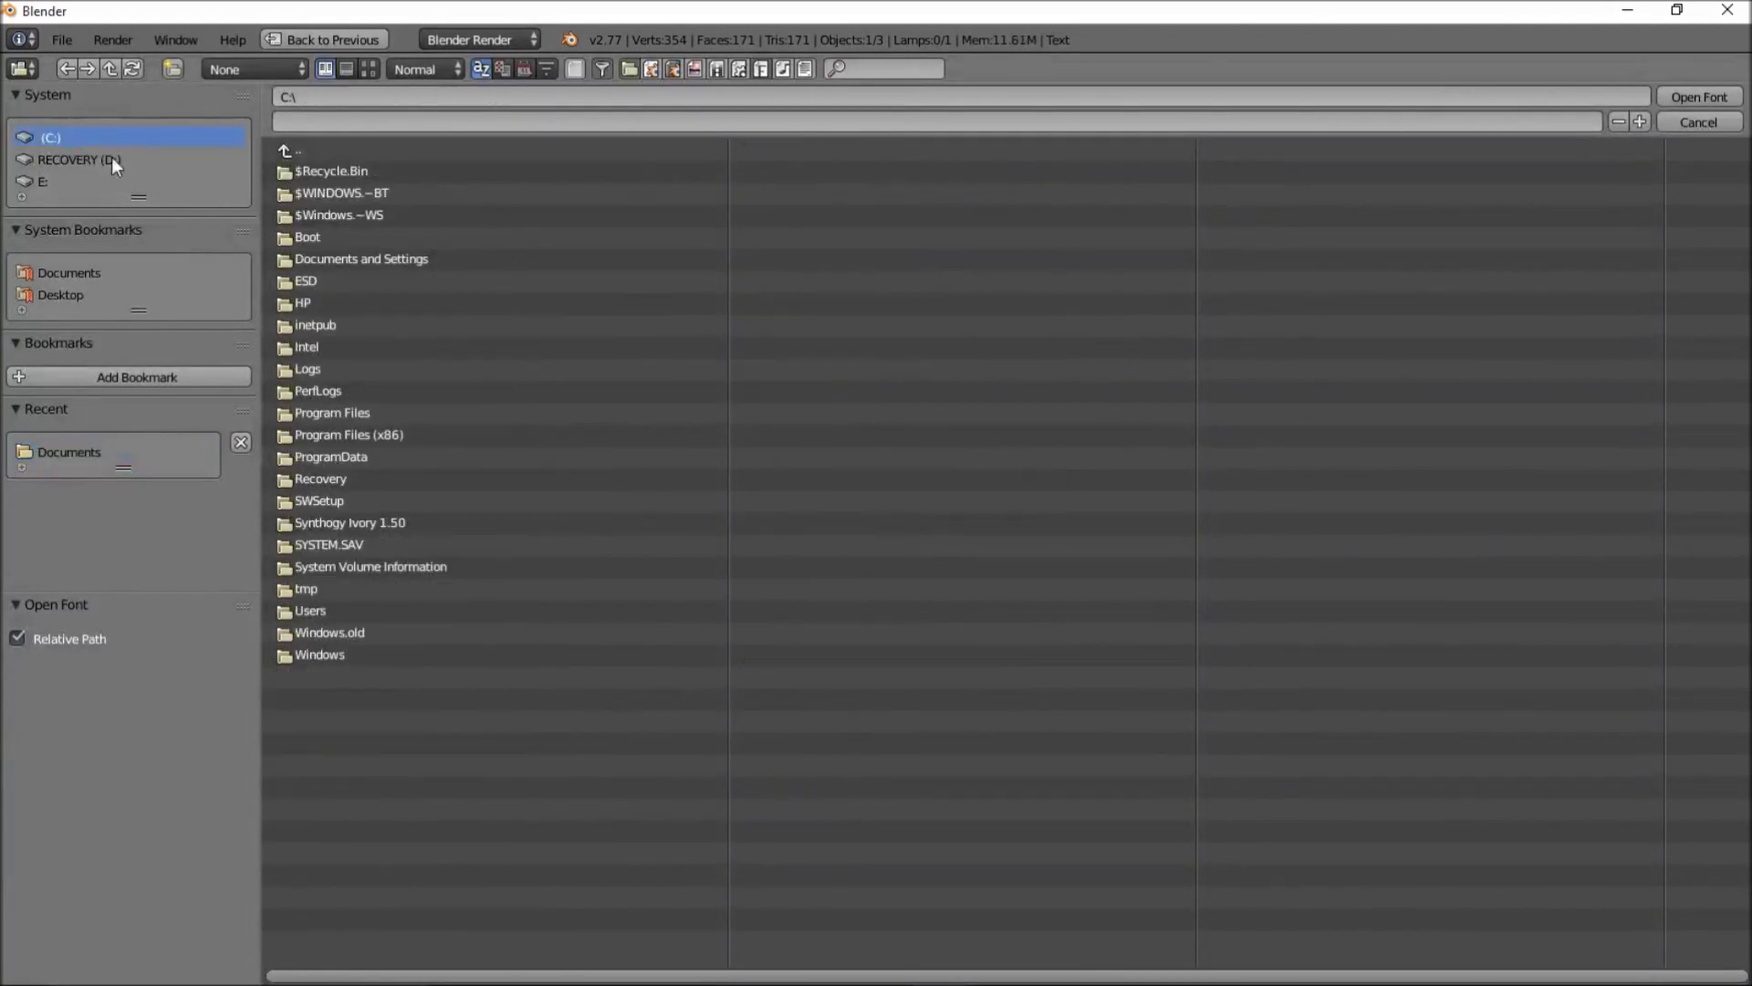
click(336, 606)
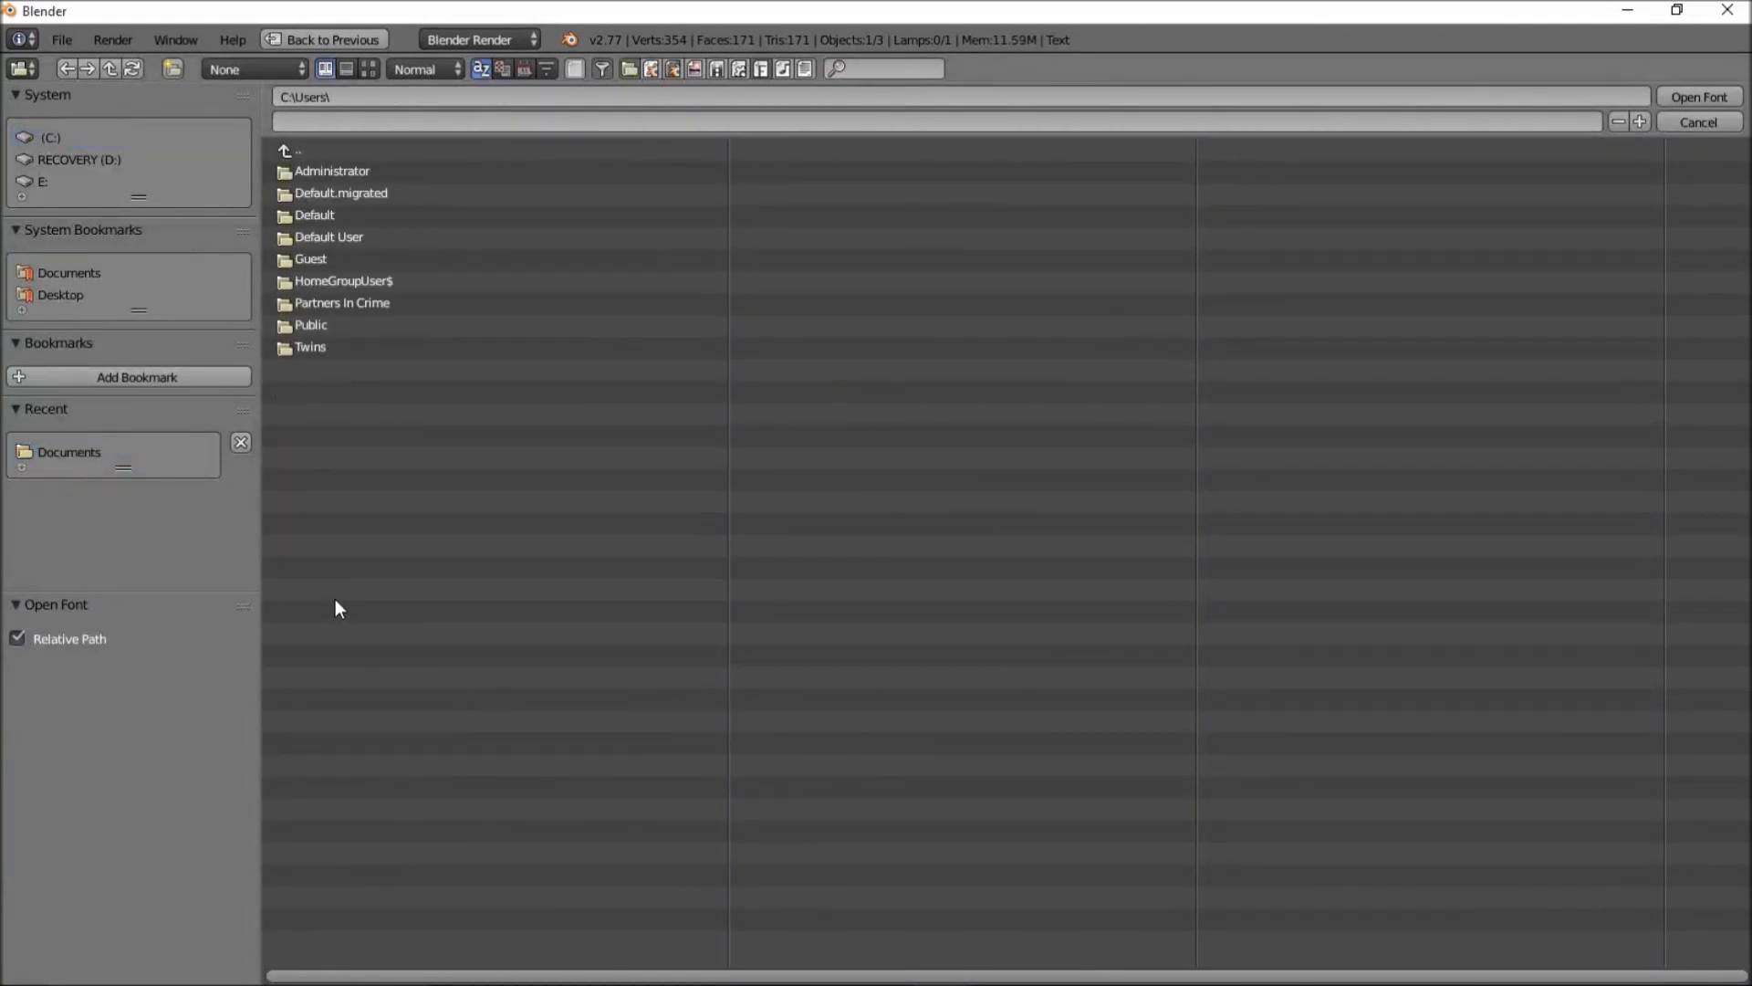
click(350, 349)
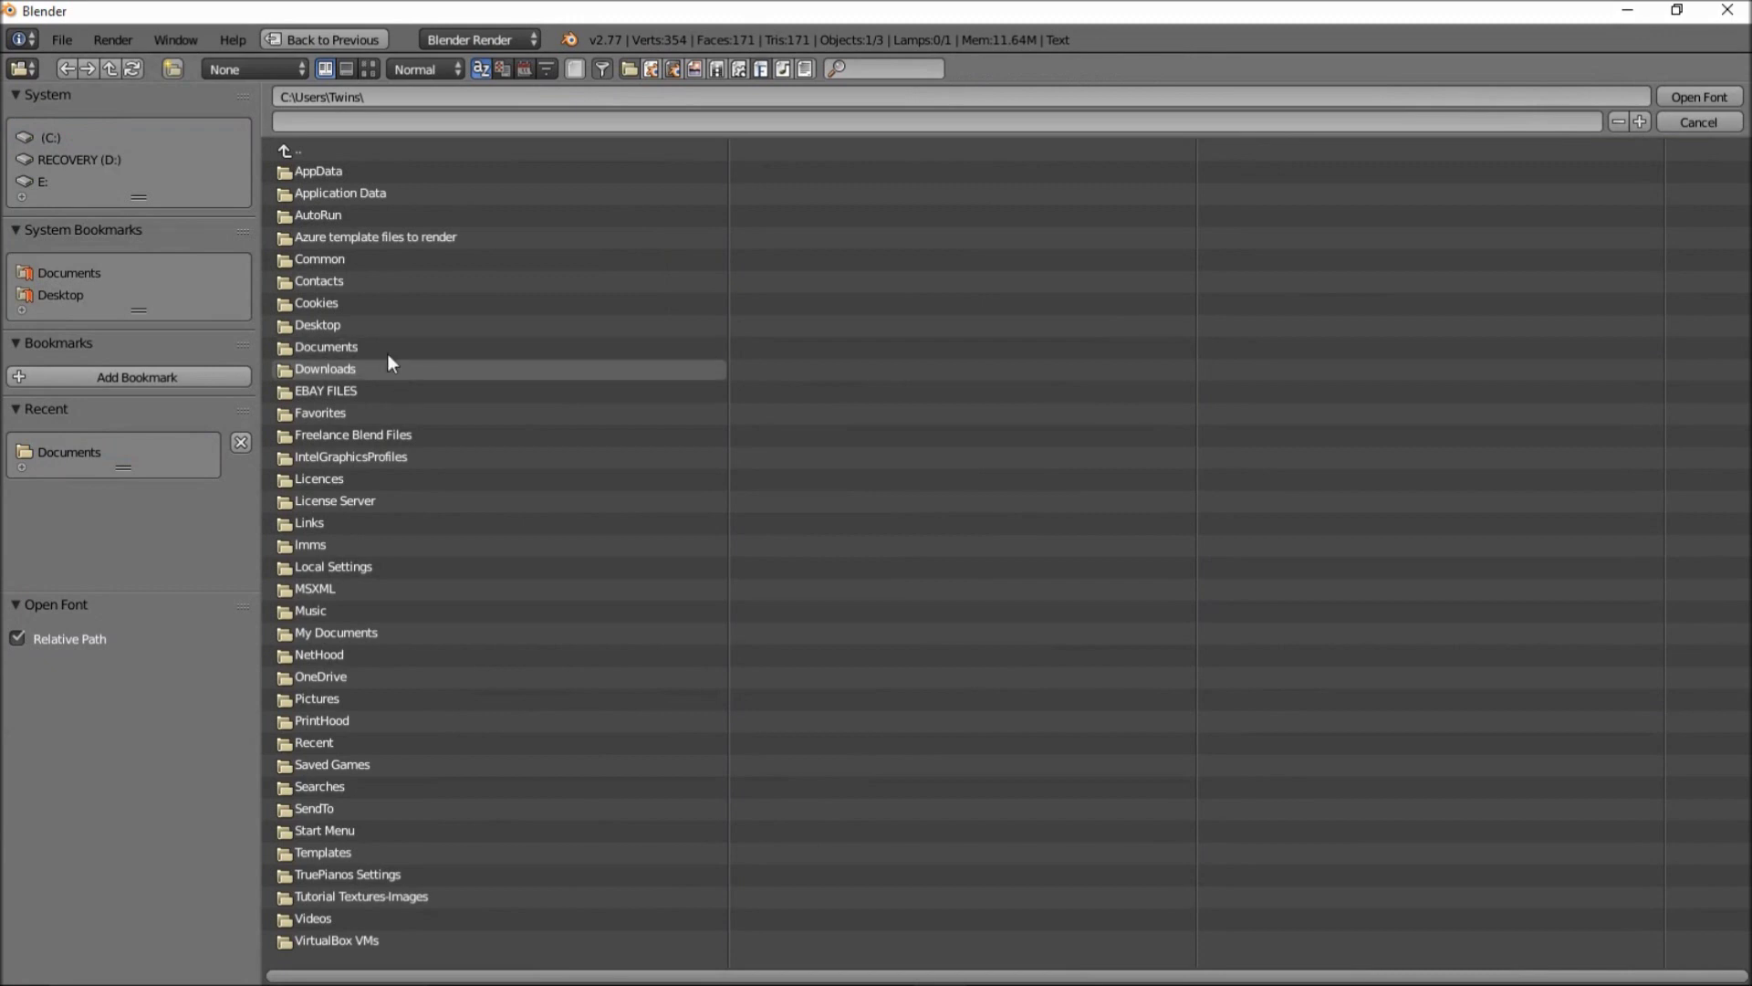
click(385, 345)
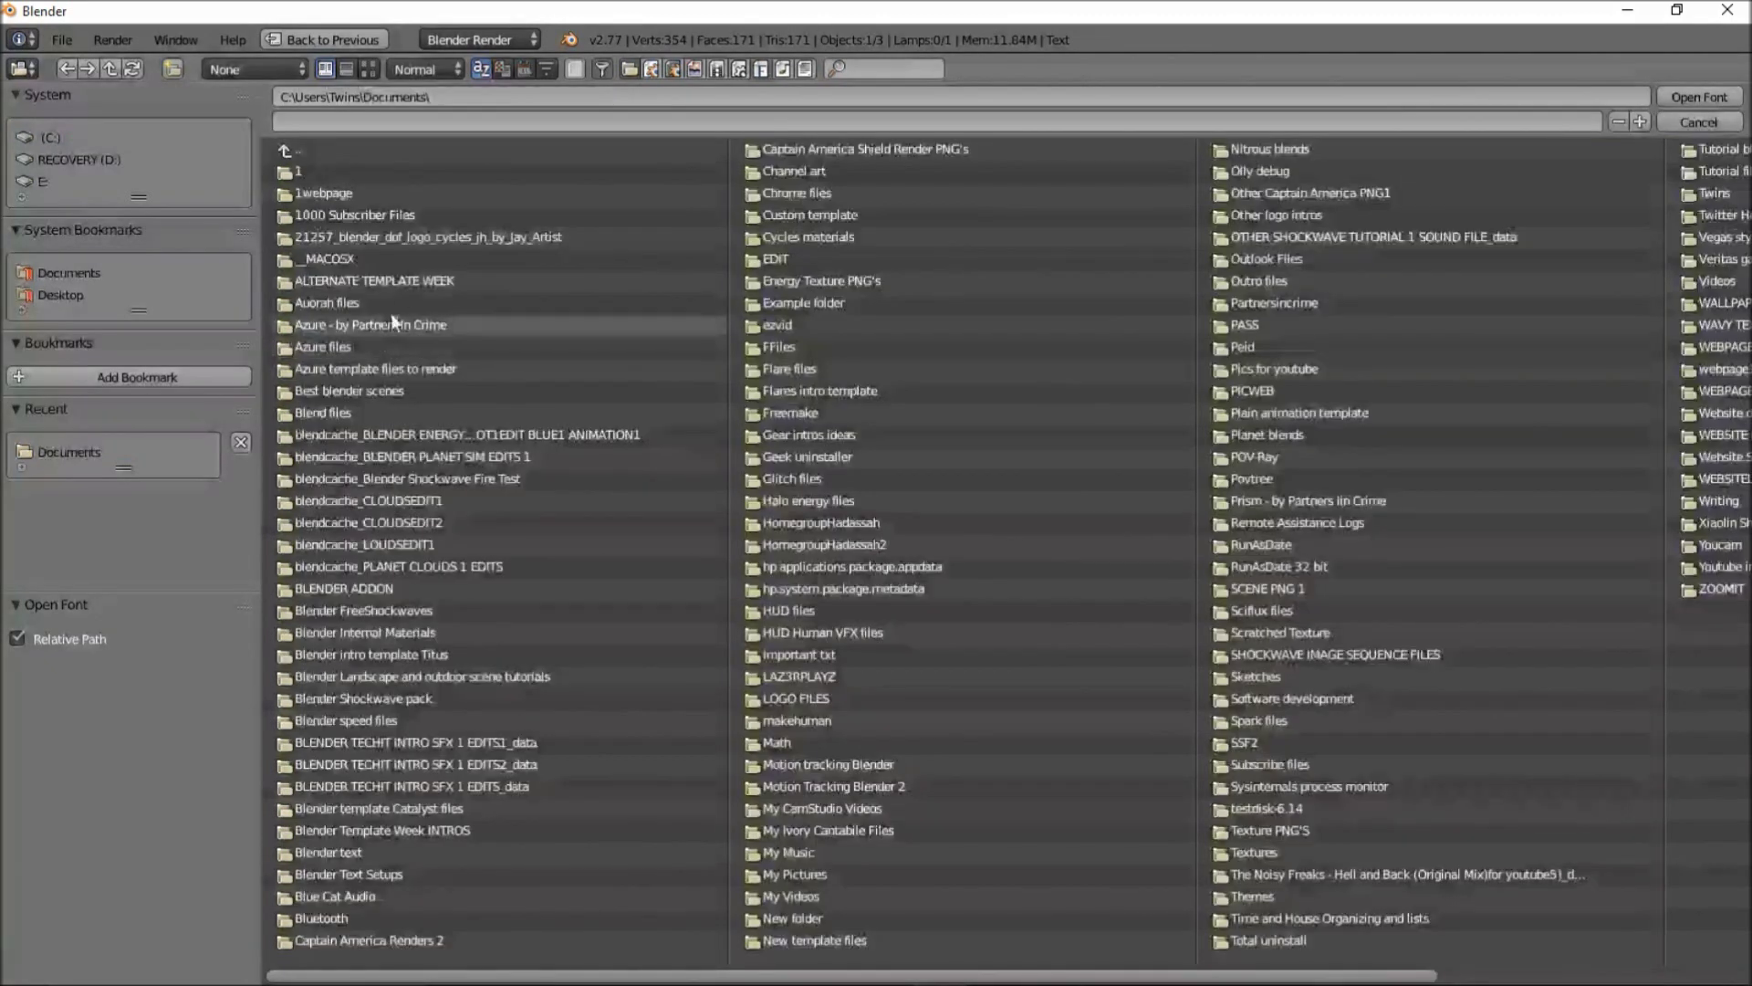
click(525, 68)
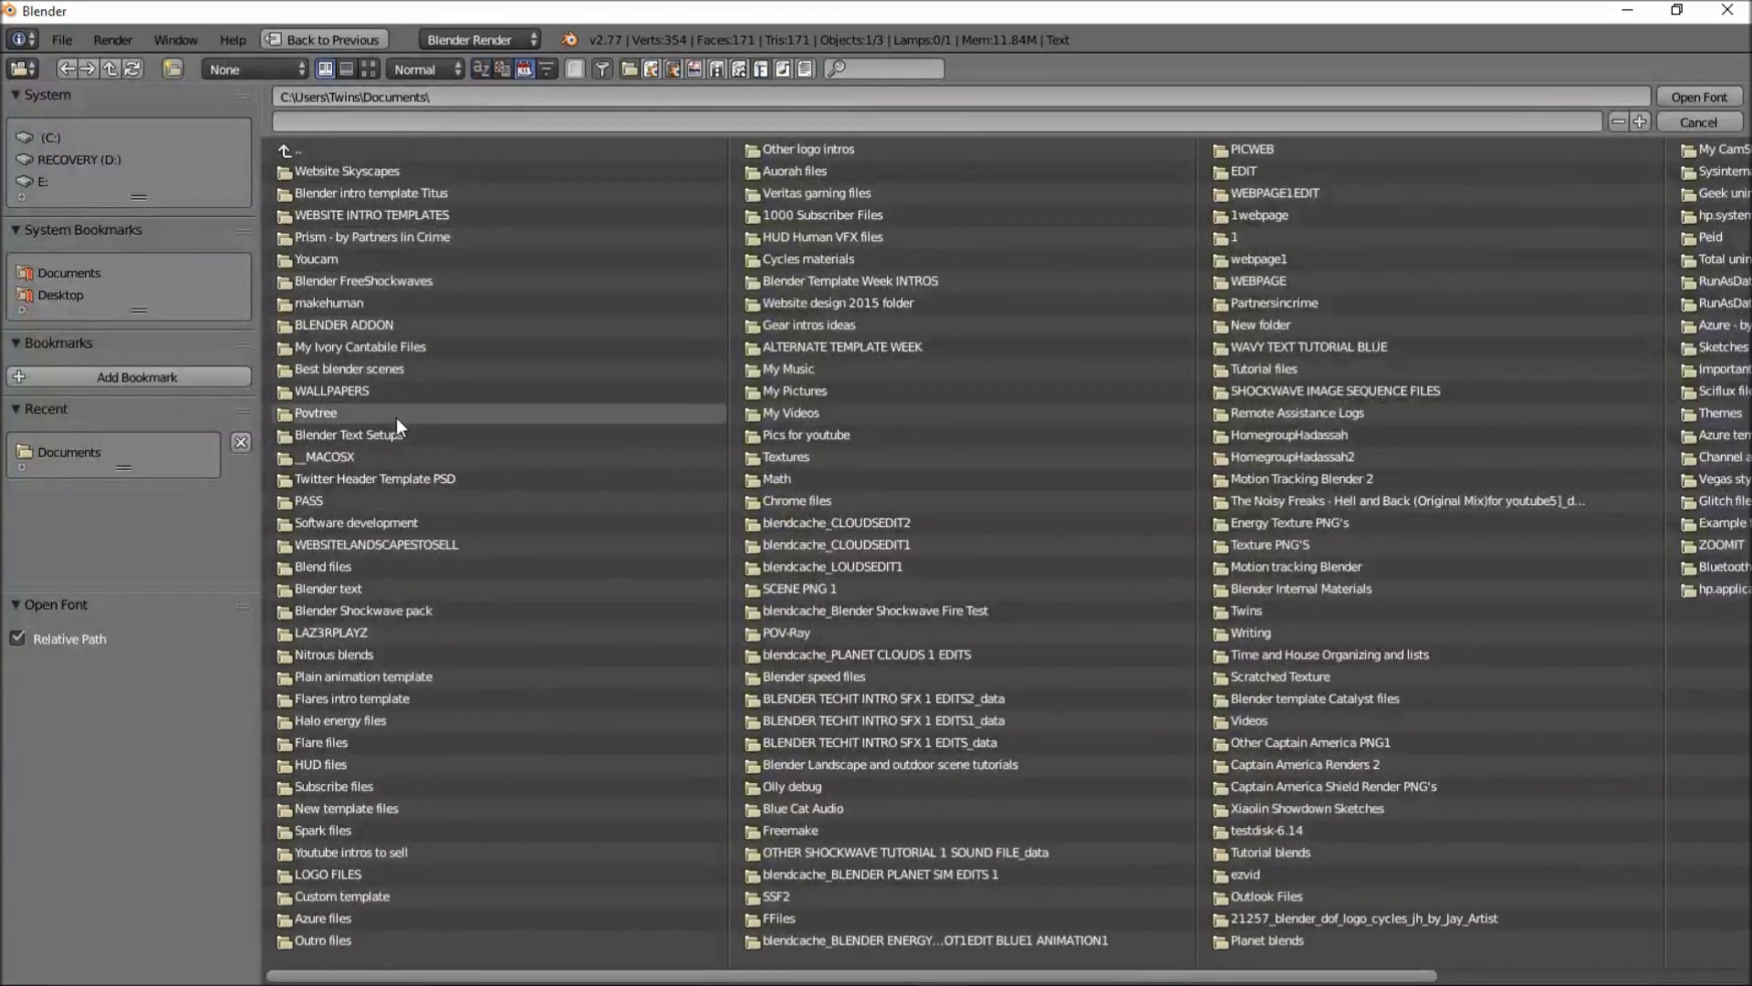
click(376, 586)
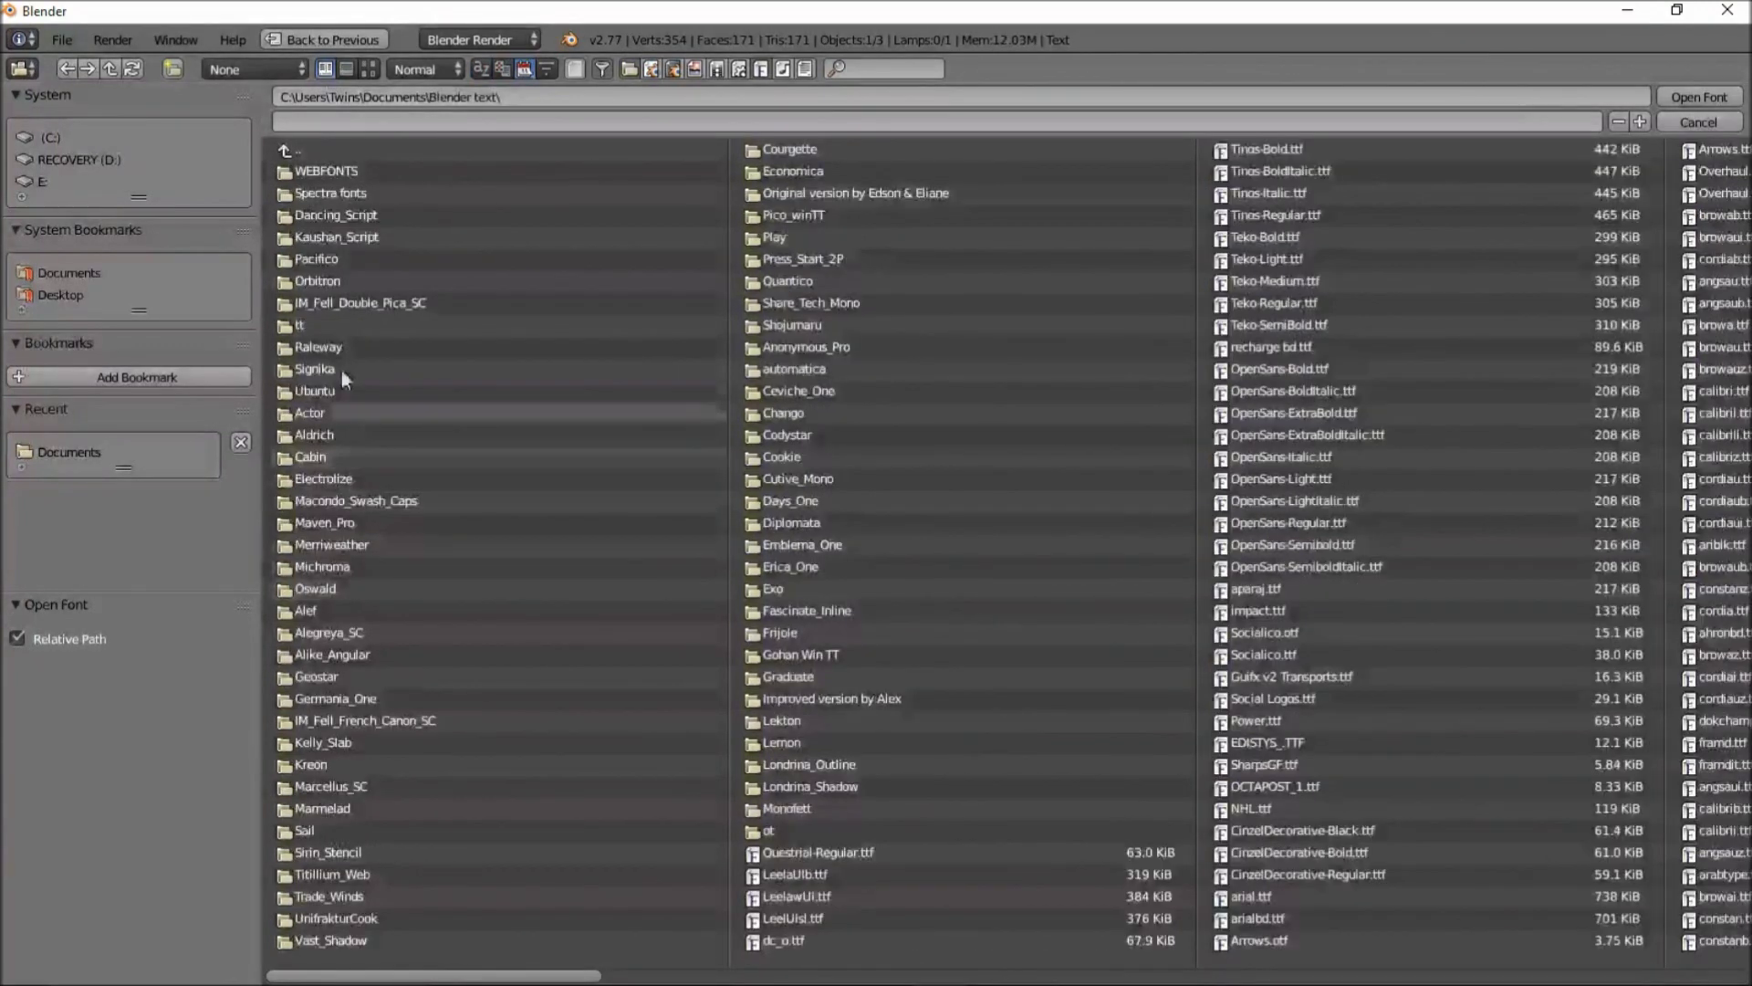
click(190, 377)
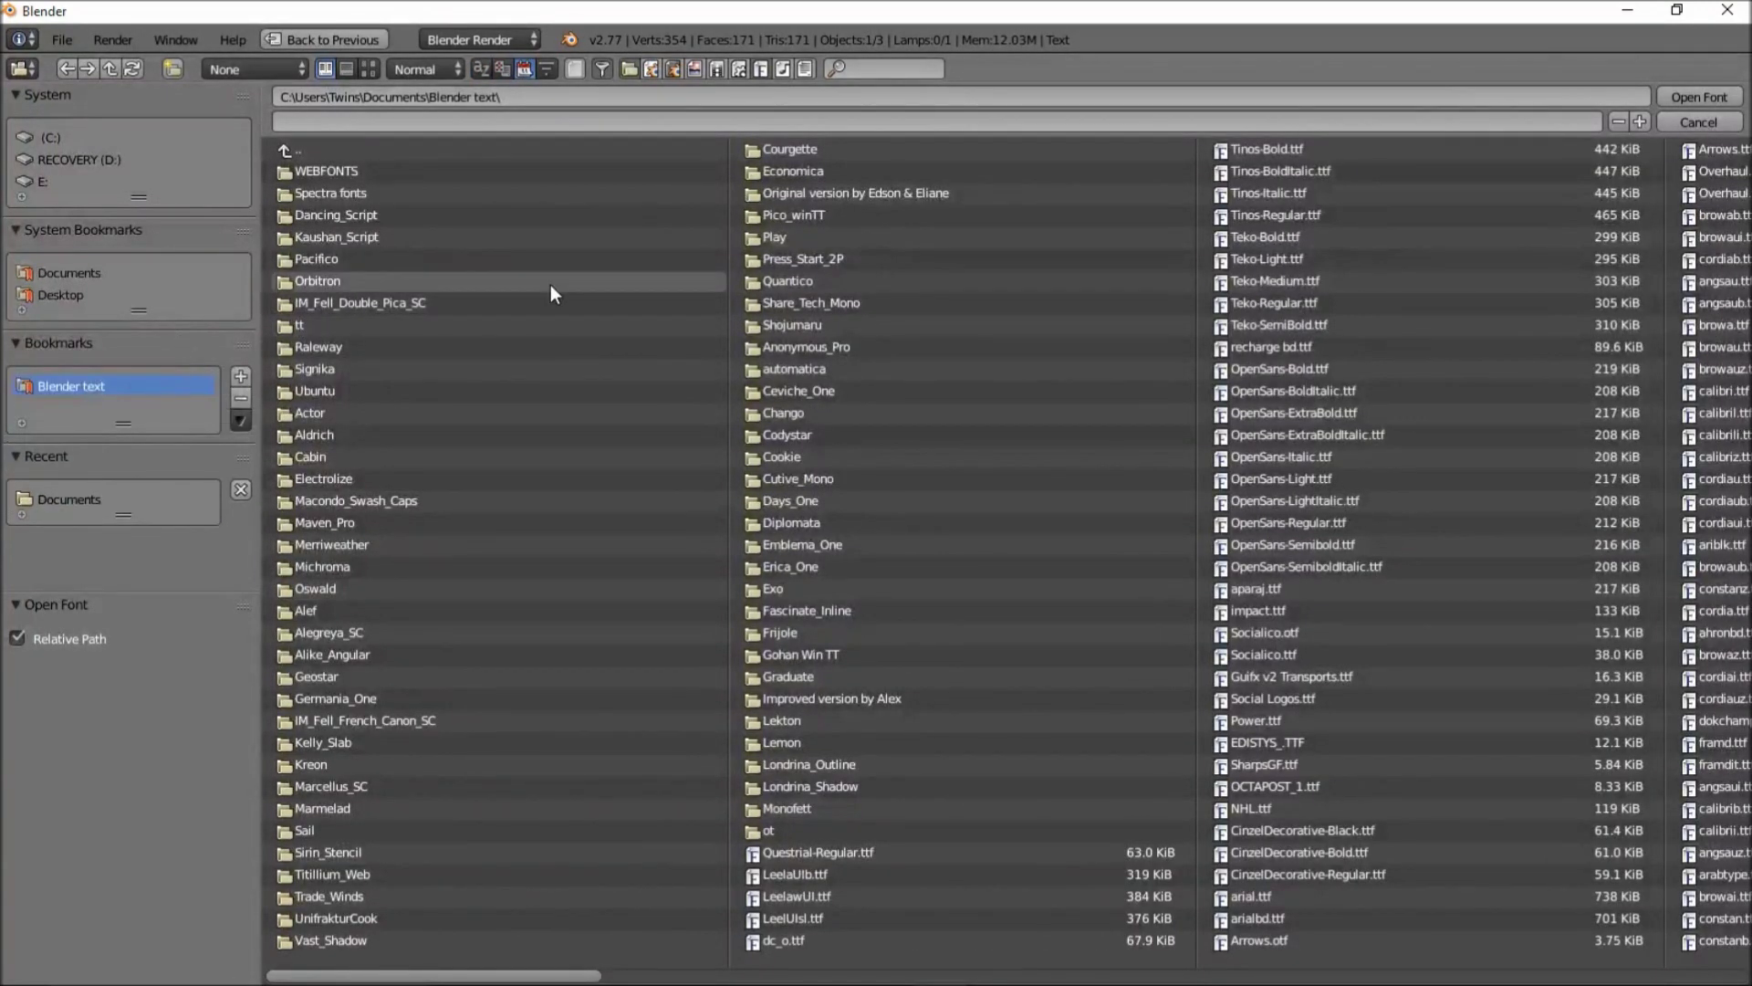
Open the WEBFONTS folder and look through its fonts as thumbnail previews
click(382, 171)
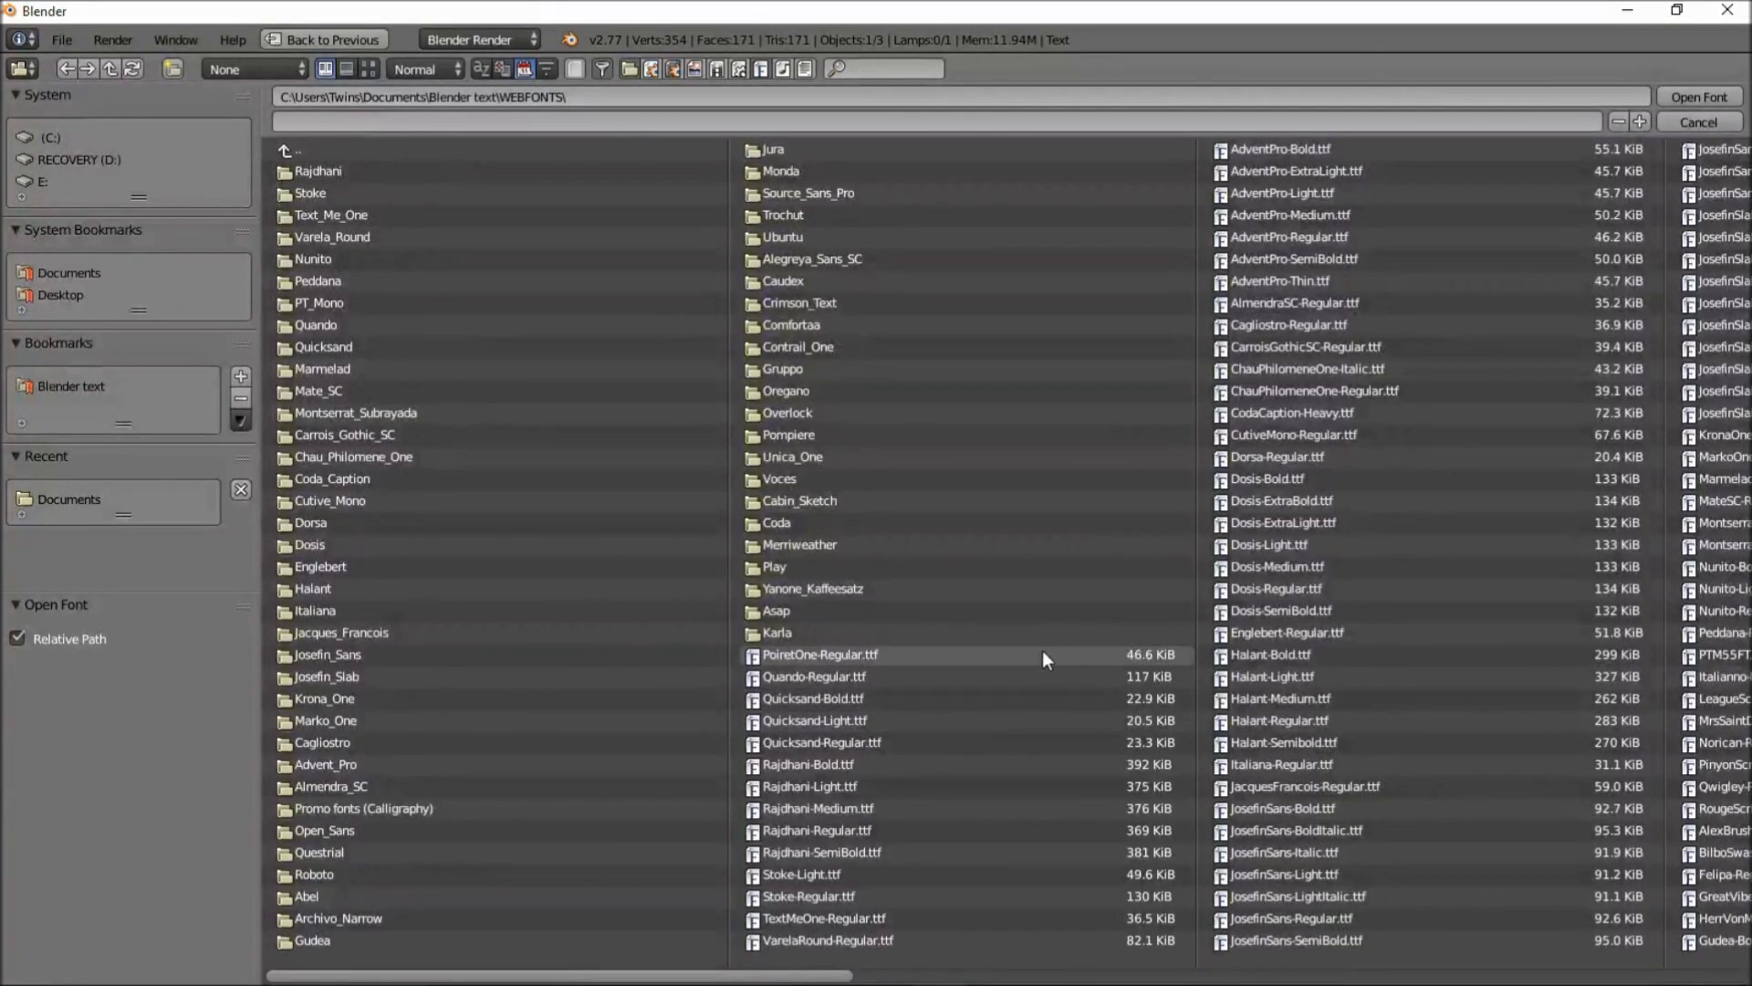
click(370, 68)
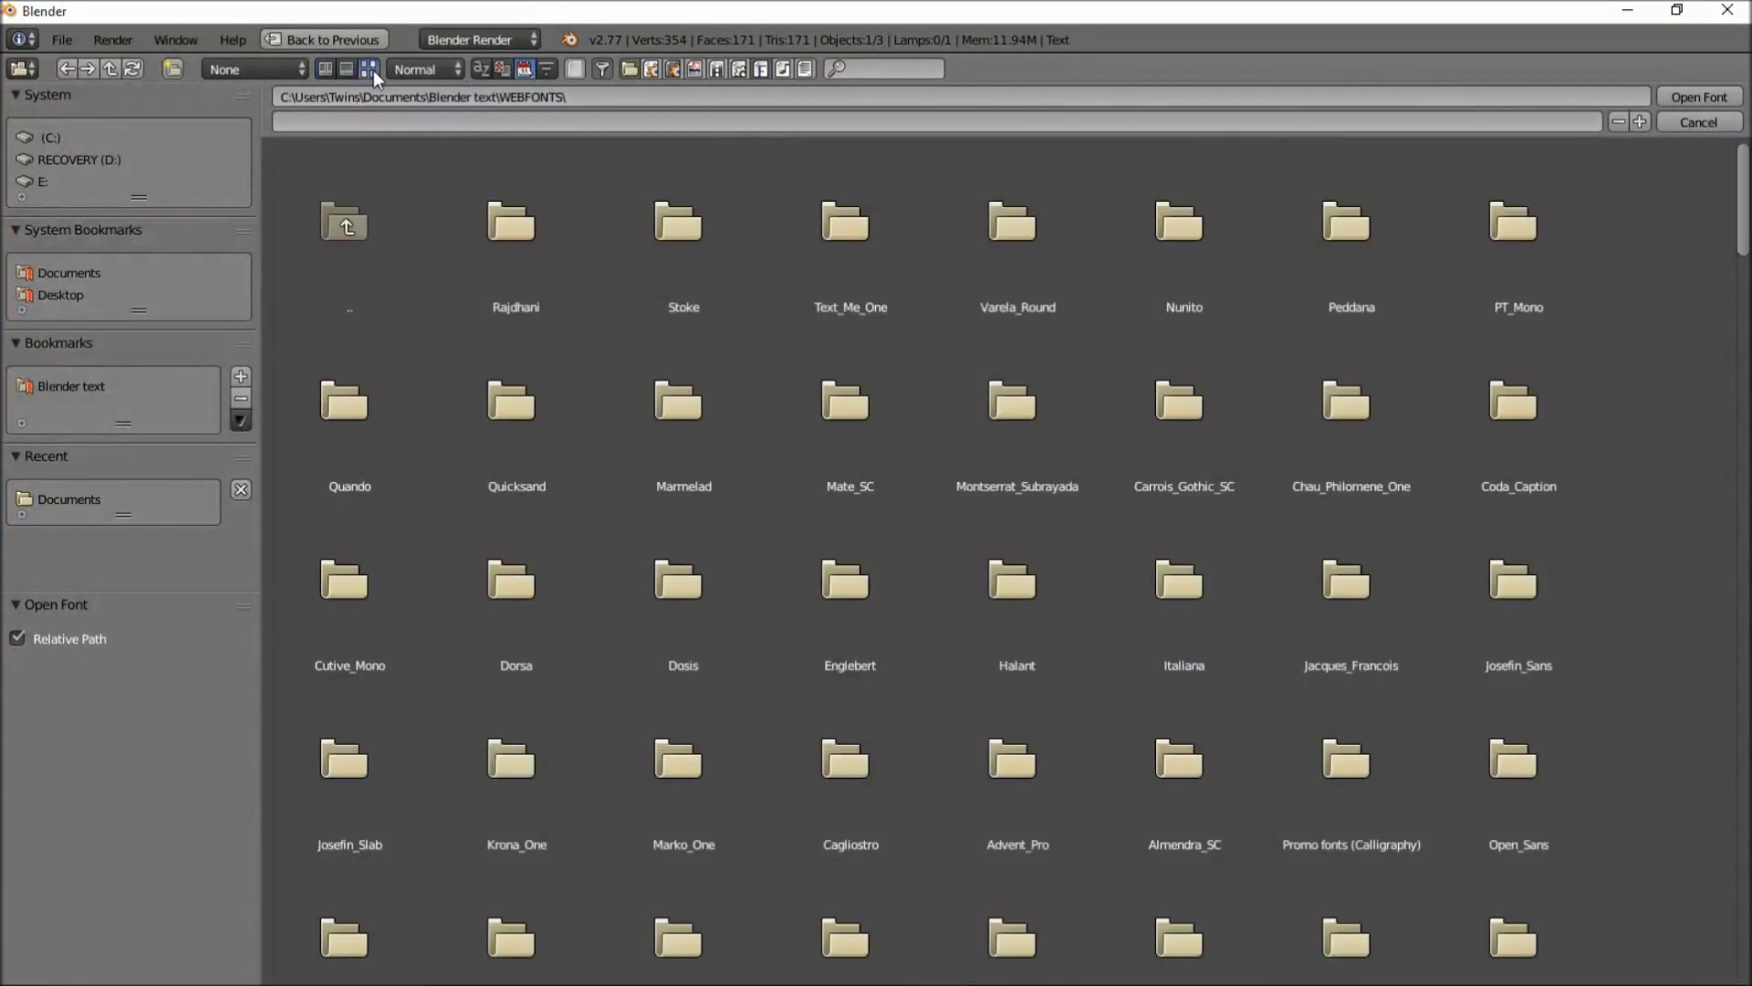
scroll(1118, 570, down, 3)
scroll(1121, 573, down, 3)
drag(1745, 274, 1747, 508)
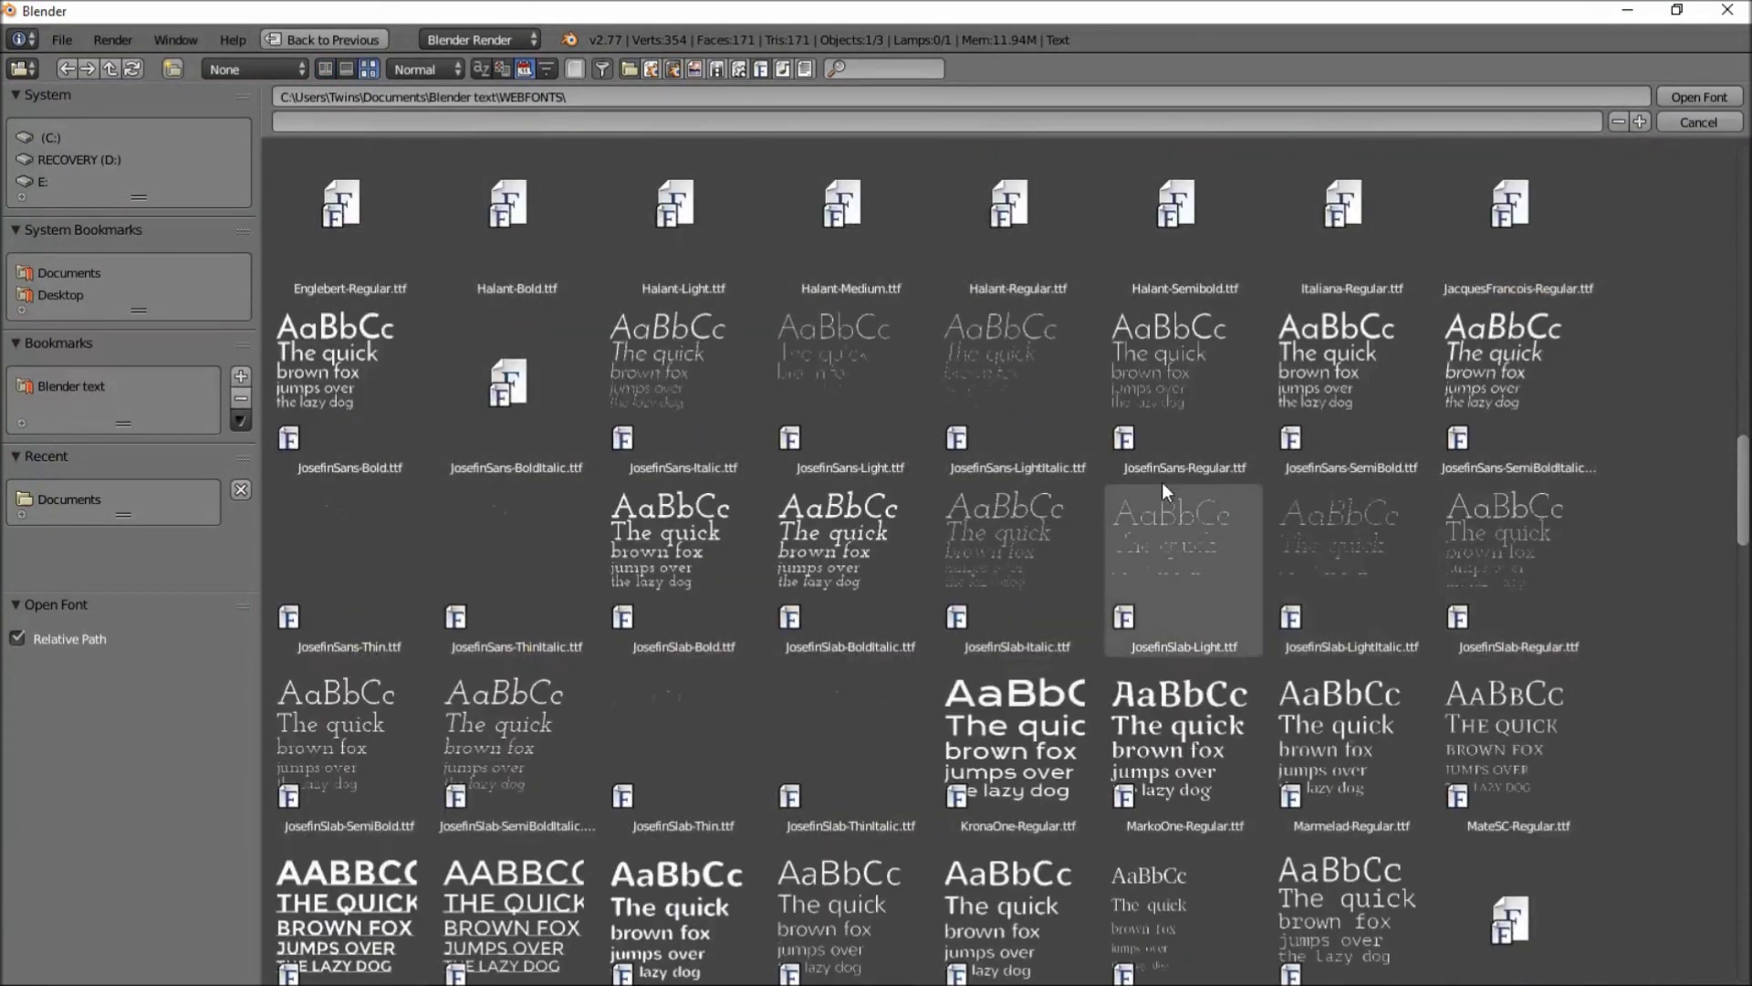
scroll(971, 474, down, 4)
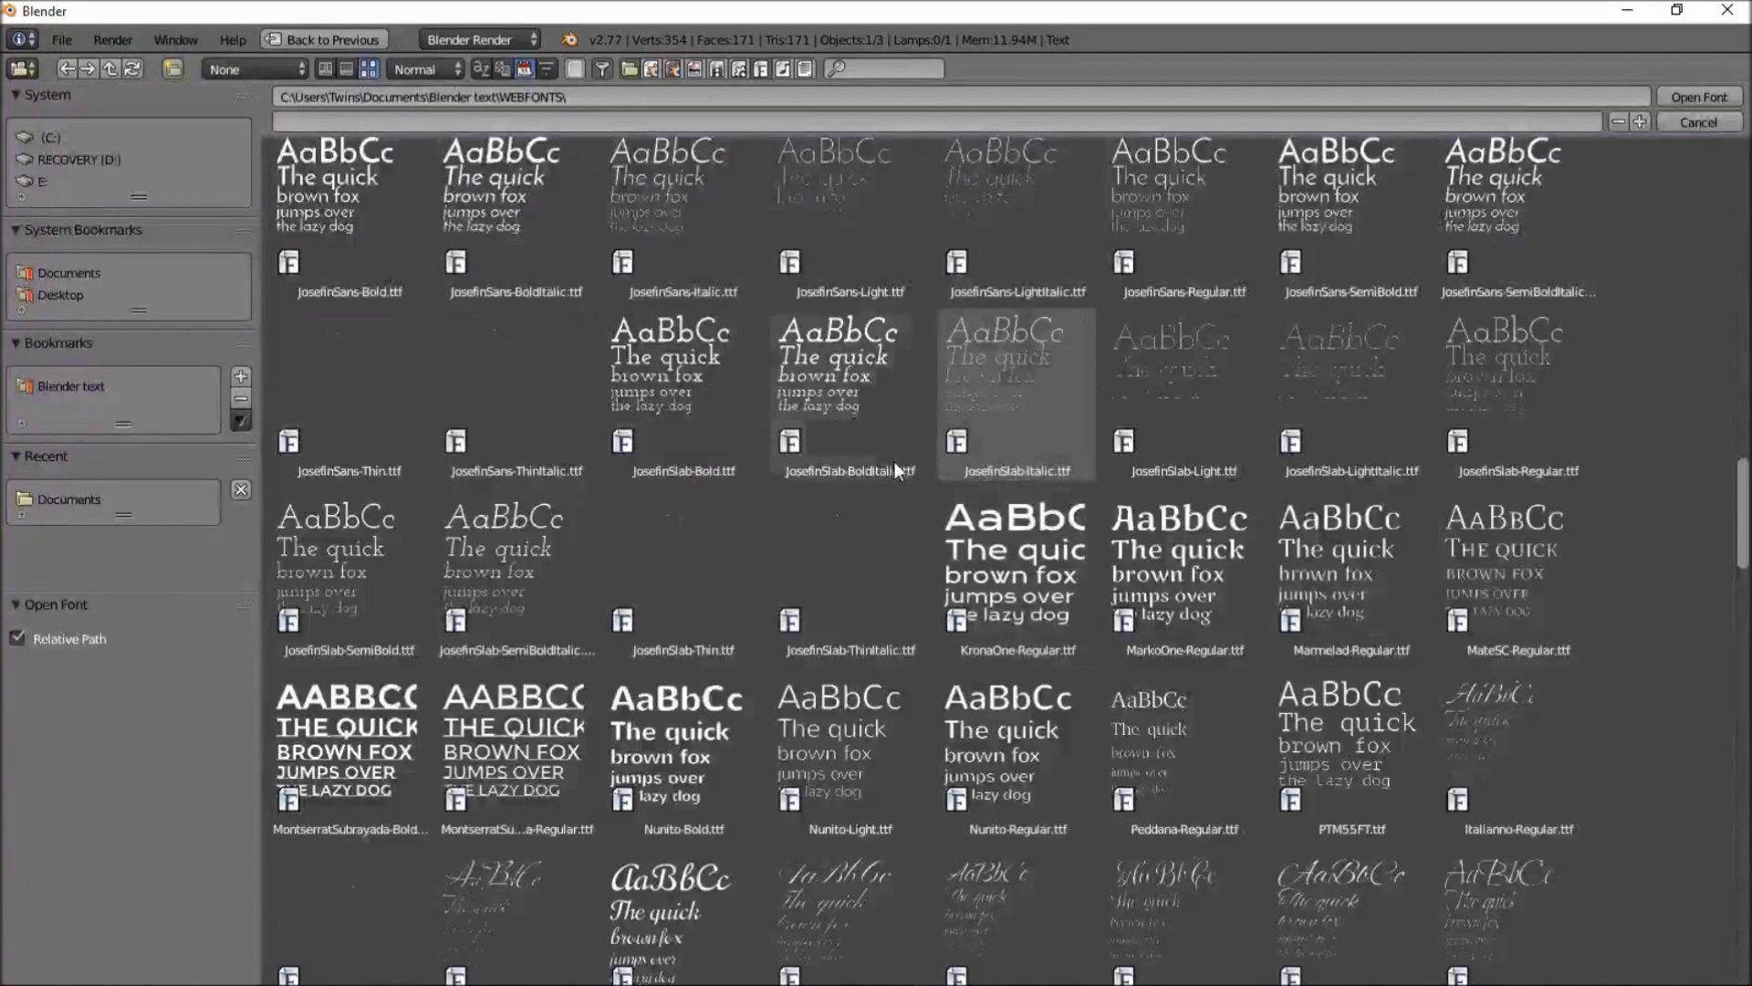
scroll(889, 460, up, 3)
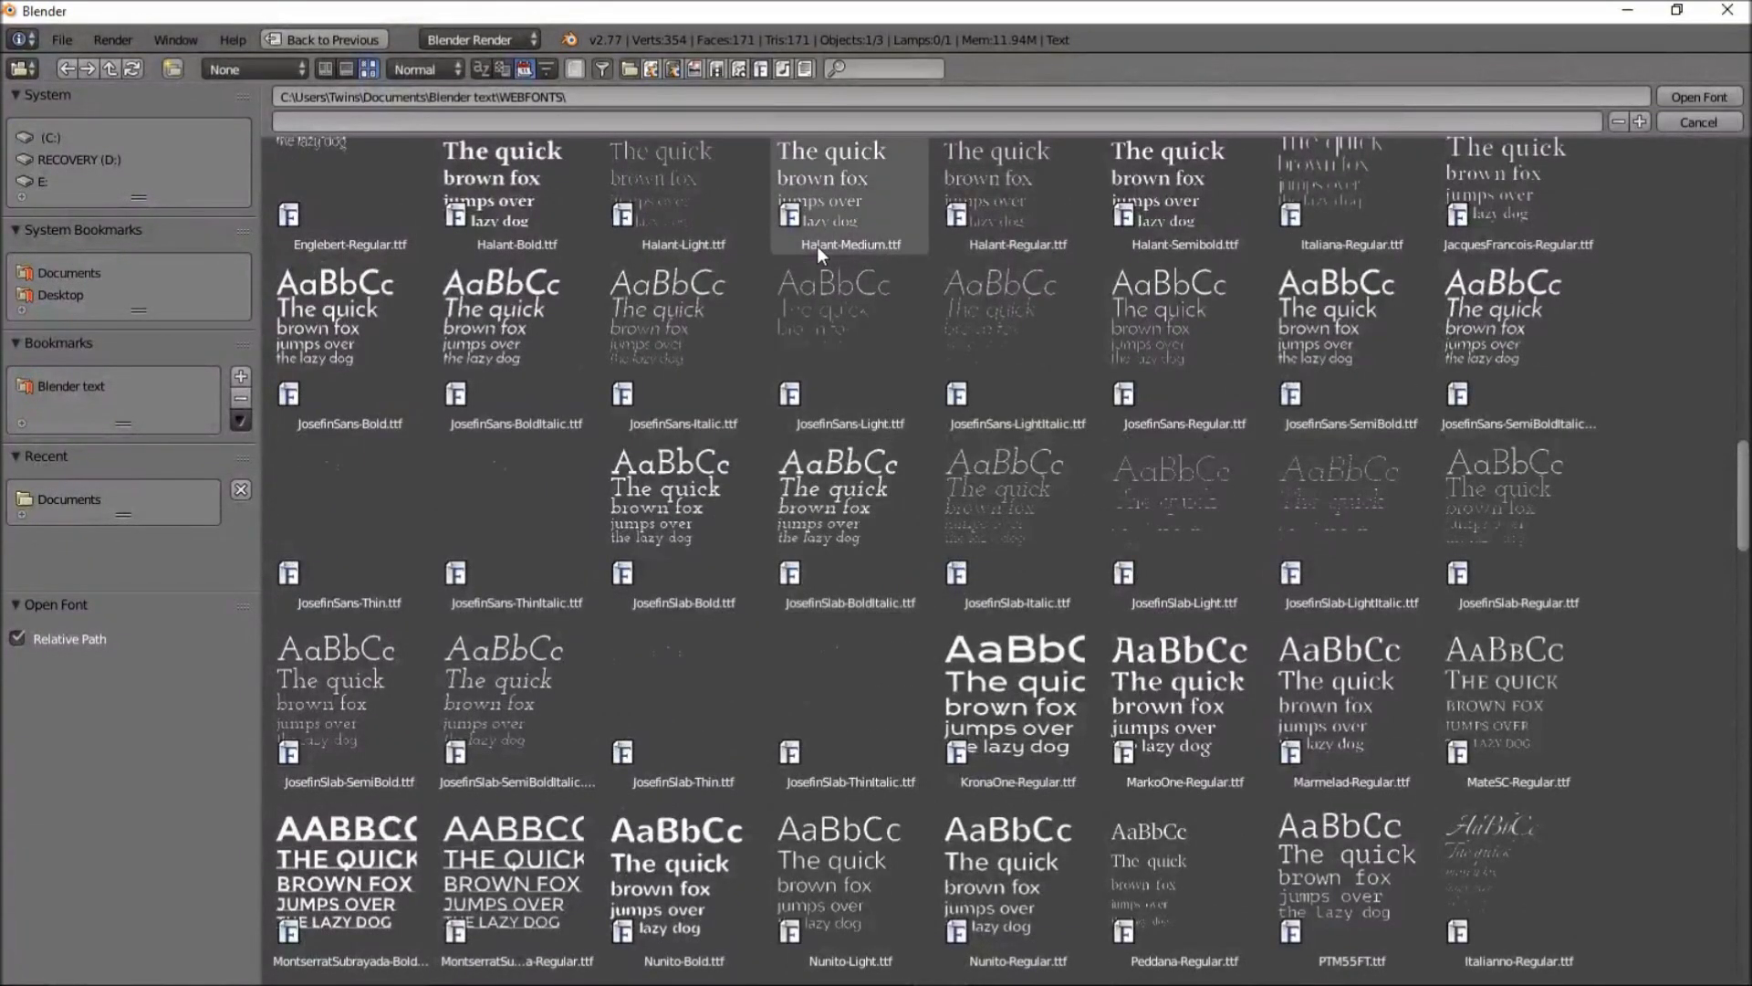
Show the fonts as an alphabetical detailed list and load Jura-Regular.ttf as the text's regular font
click(481, 68)
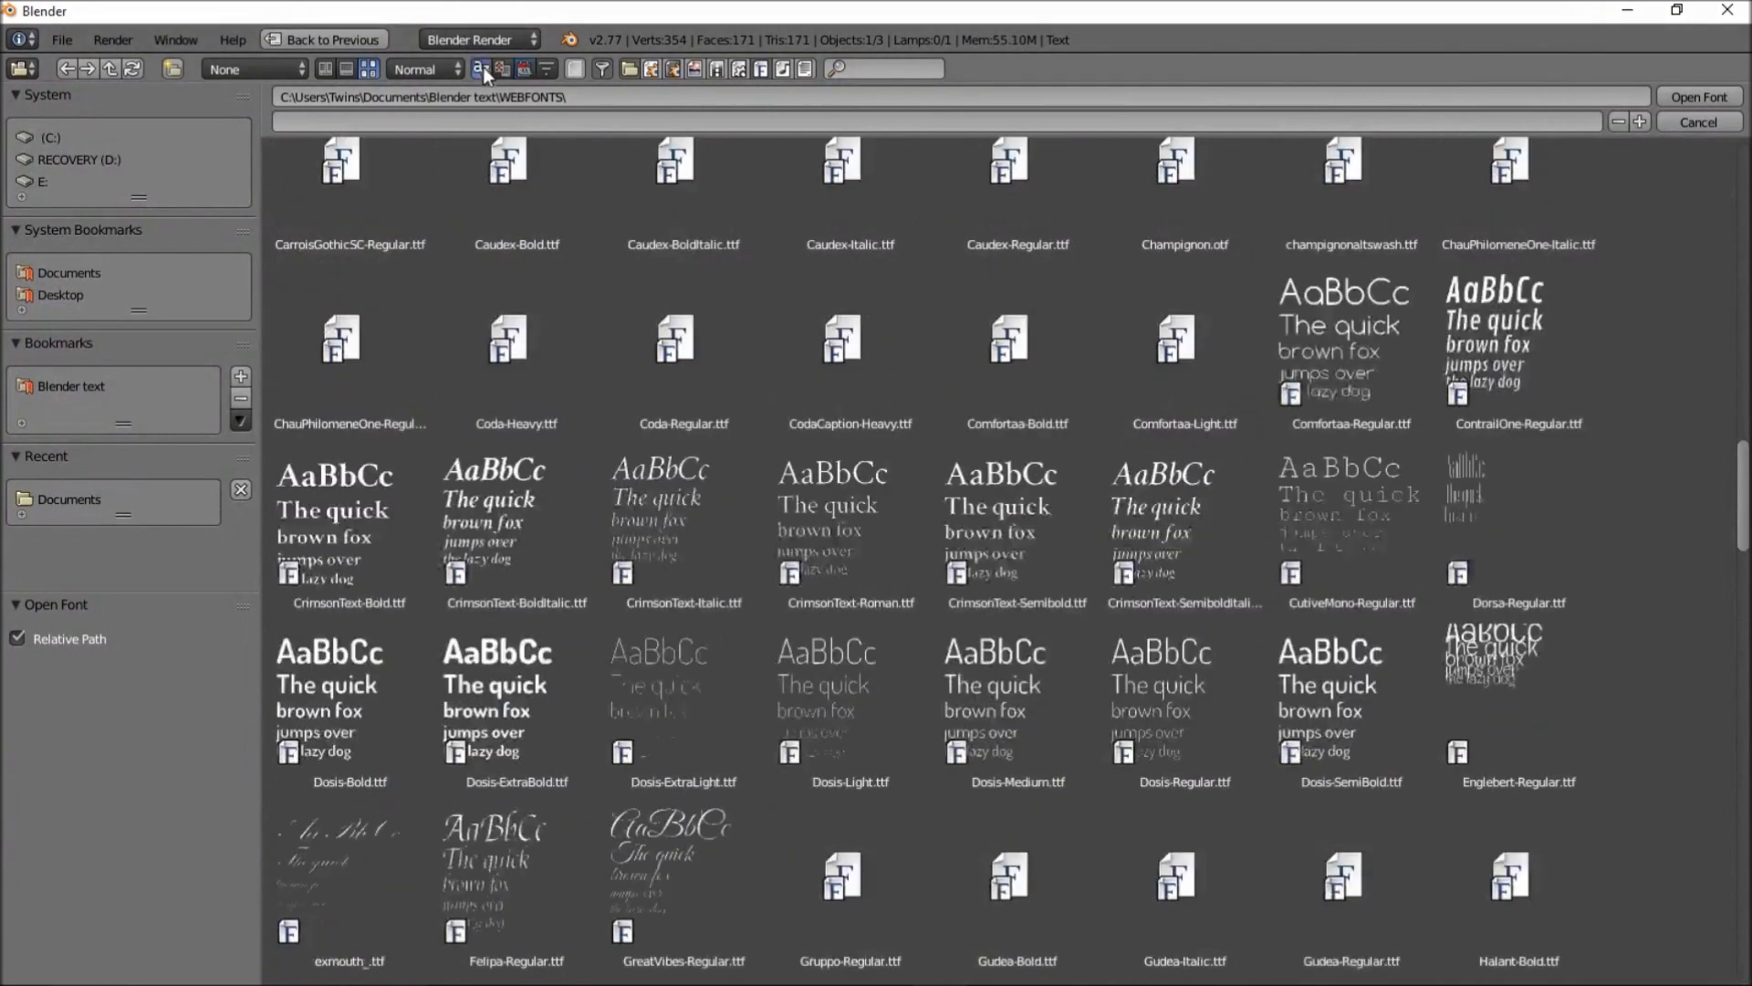
click(345, 69)
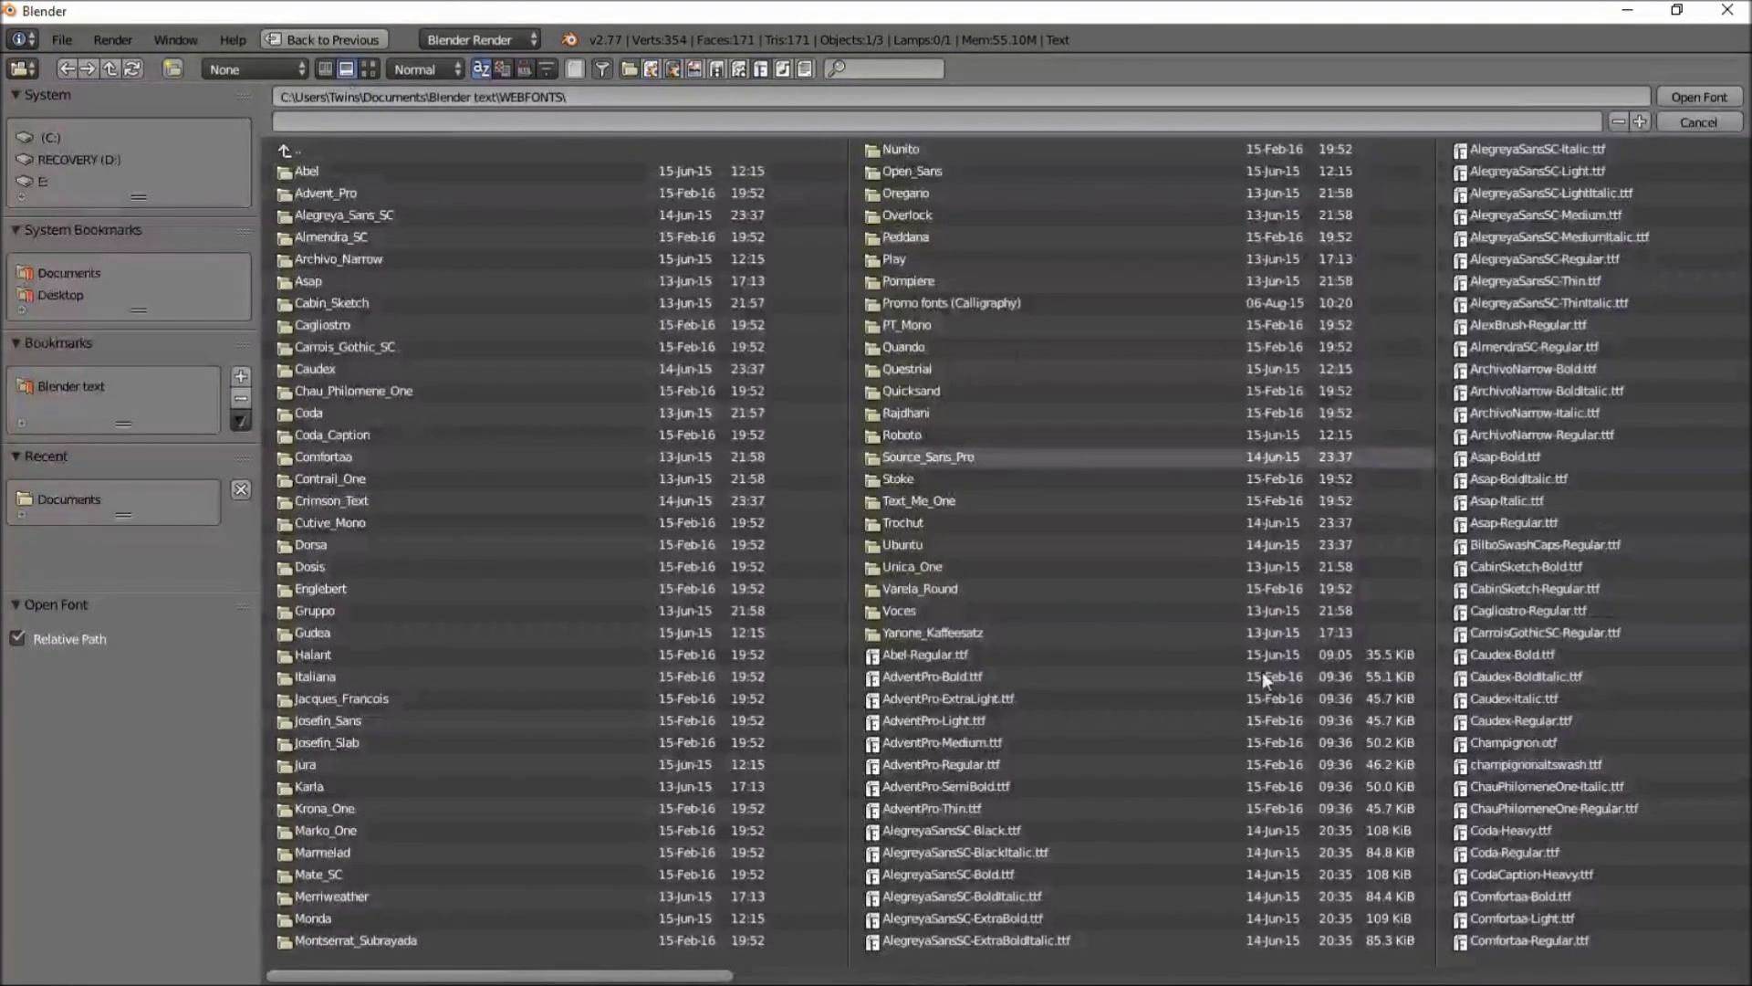
drag(686, 954, 1311, 954)
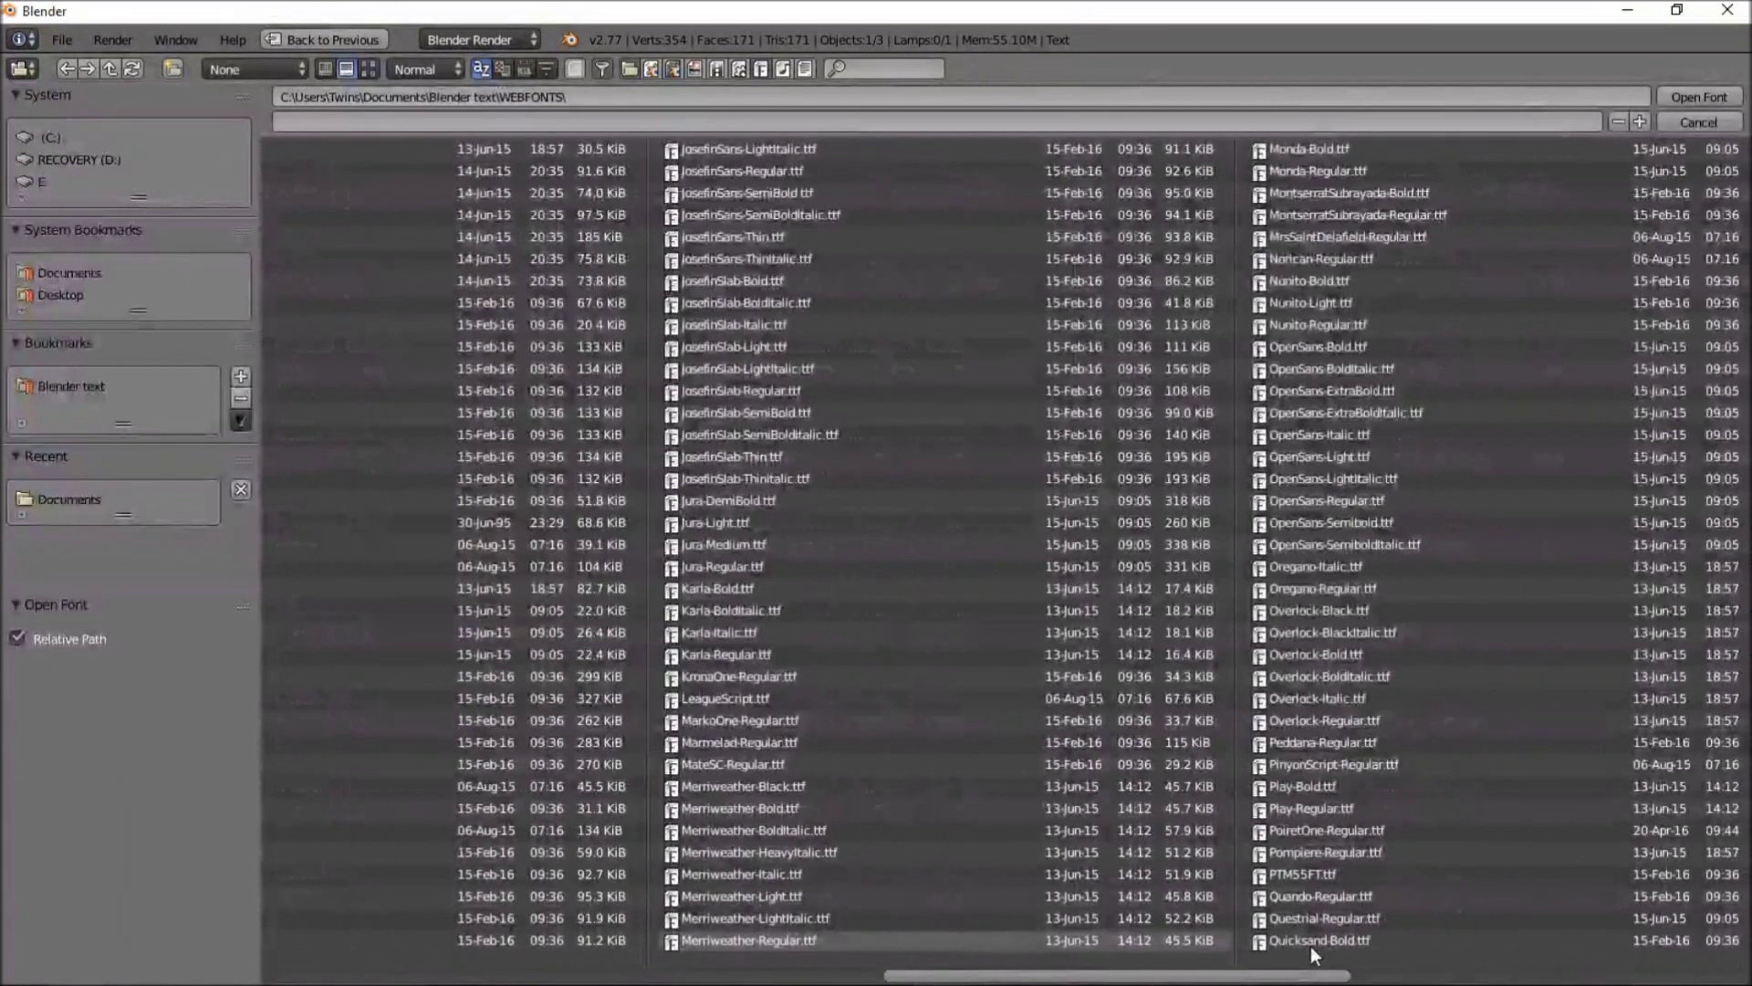
click(775, 564)
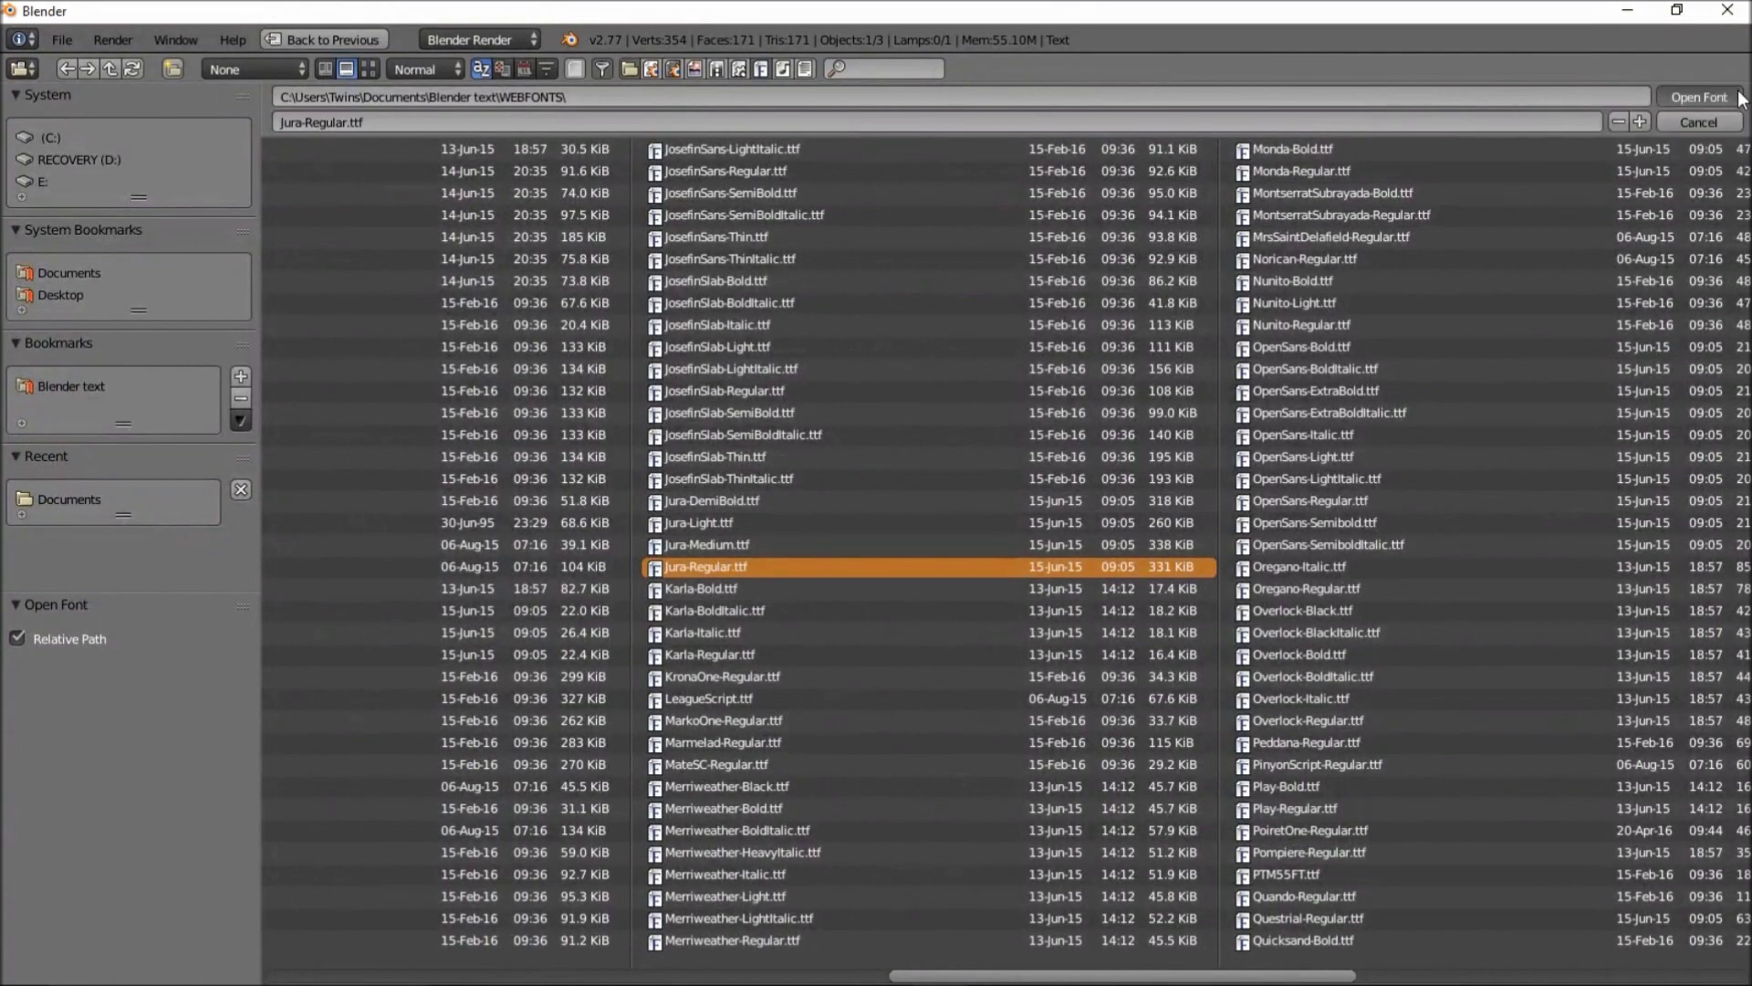
click(1700, 97)
Replace the text object's wording with "GLITCH" and return to Object Mode
scroll(918, 591, up, 3)
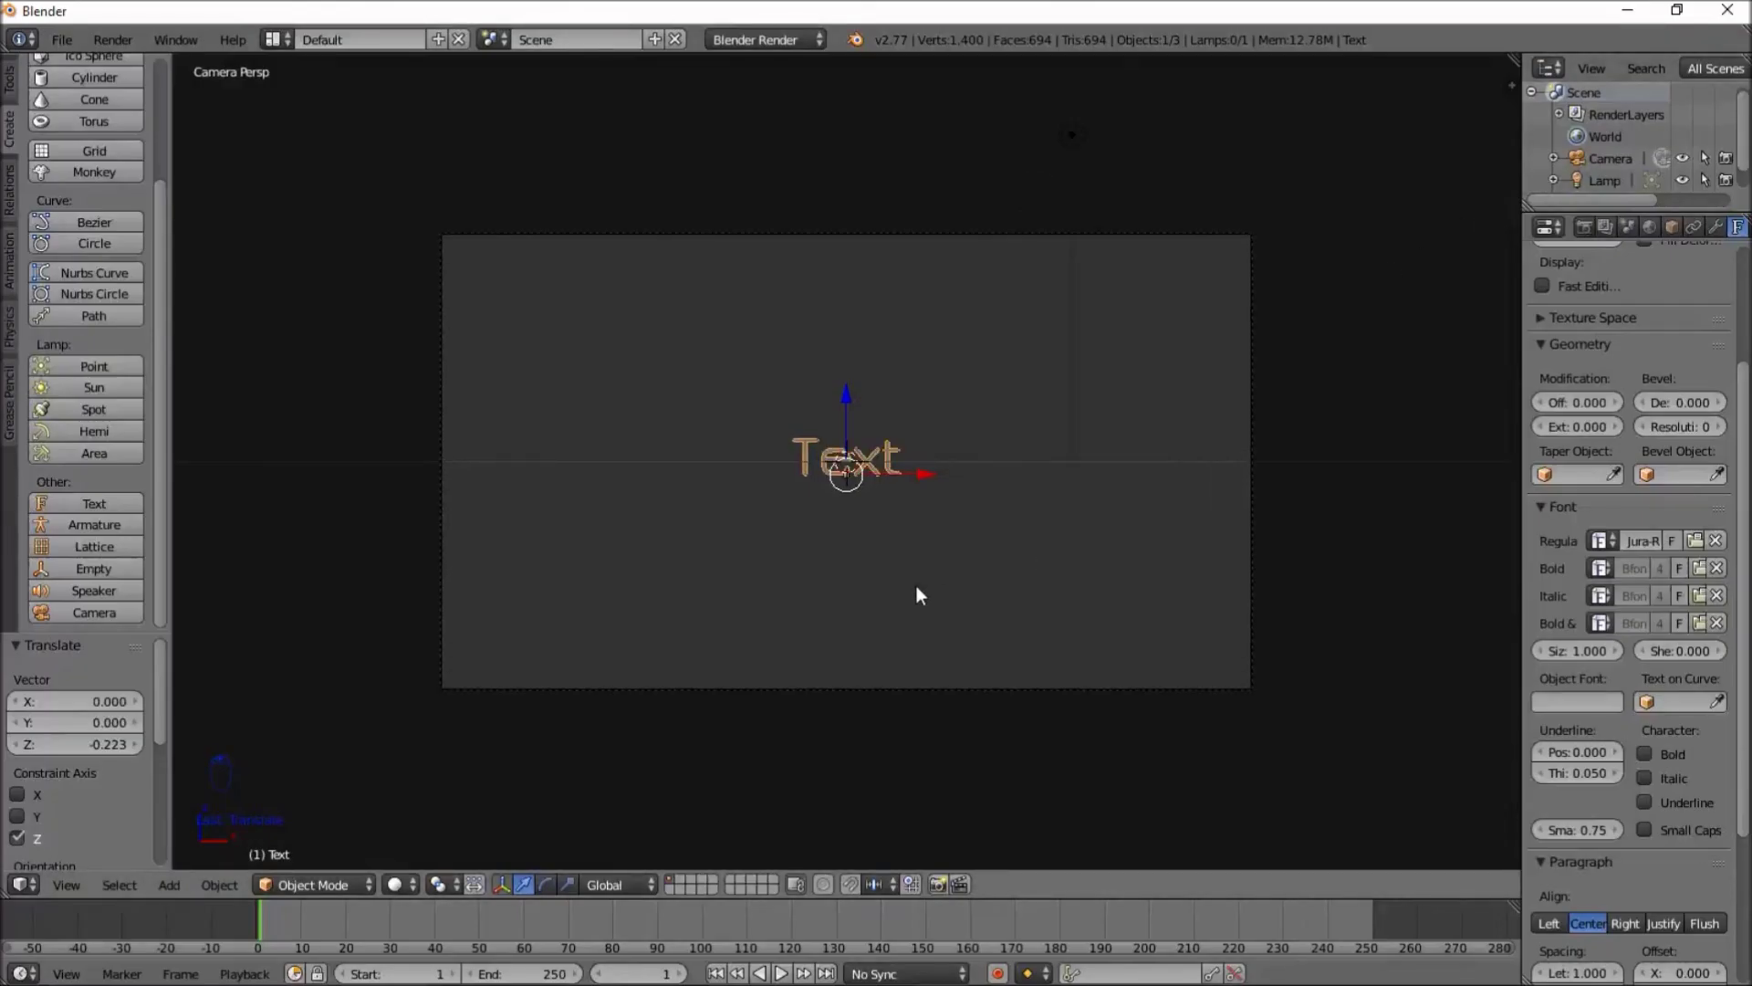
scroll(917, 593, up, 1)
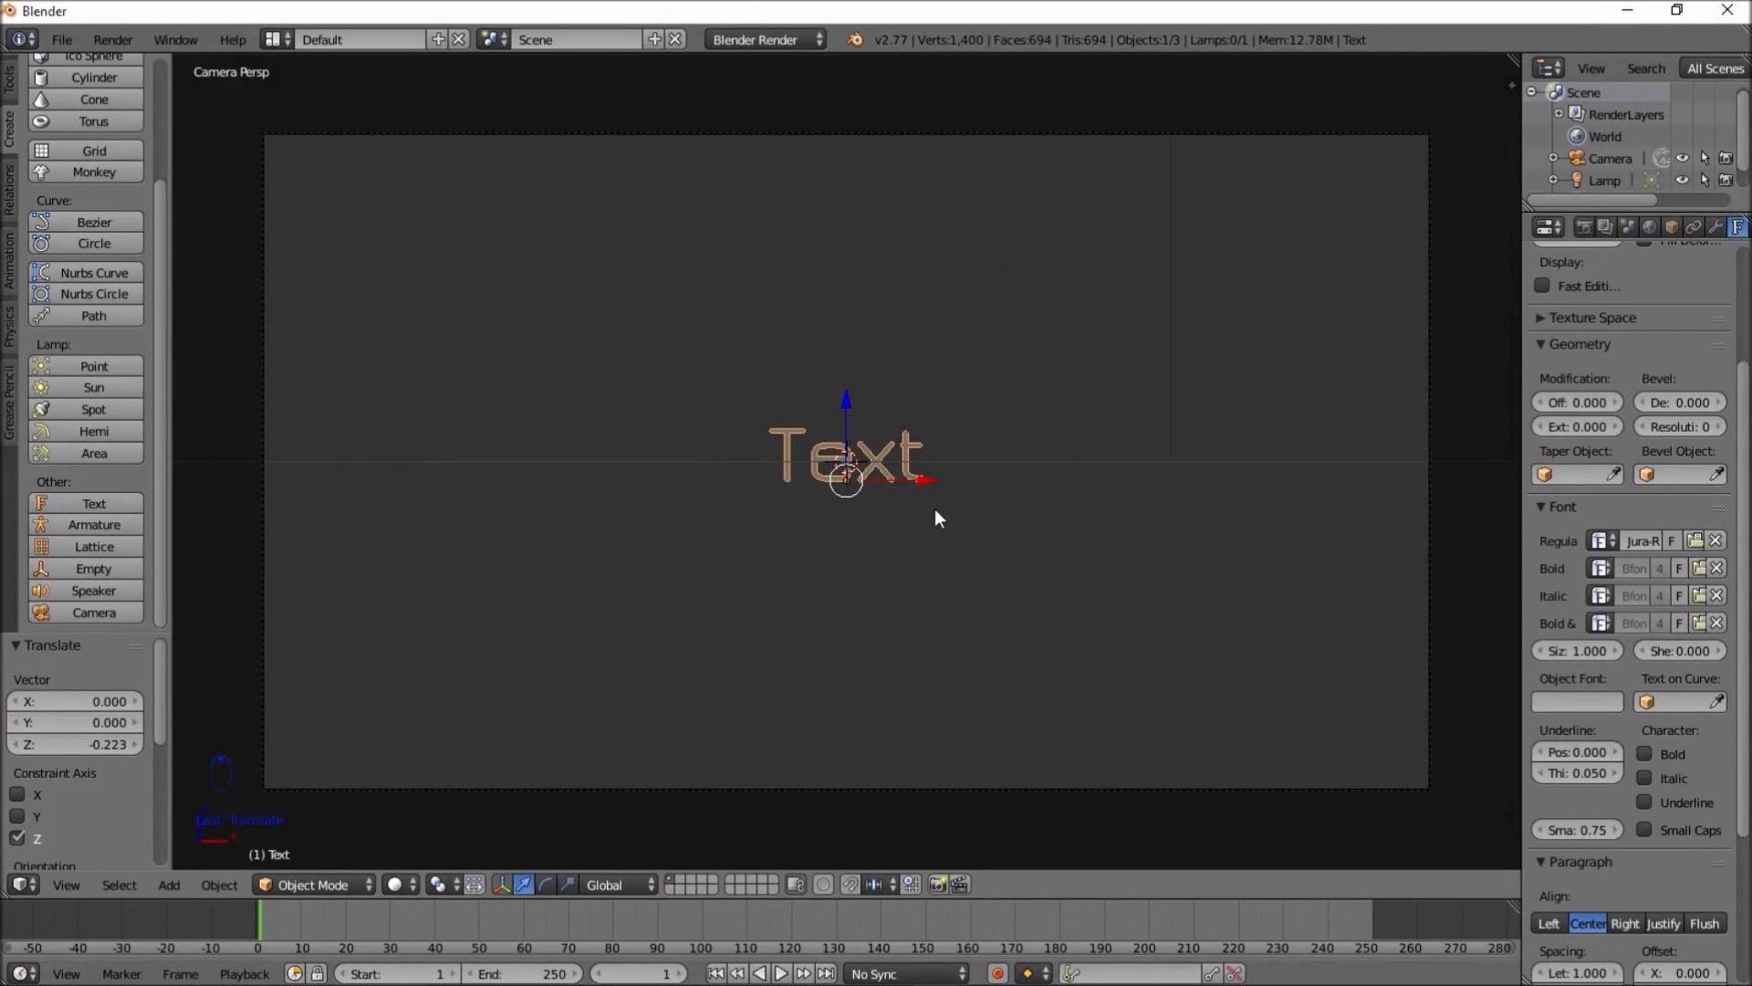
key(Tab)
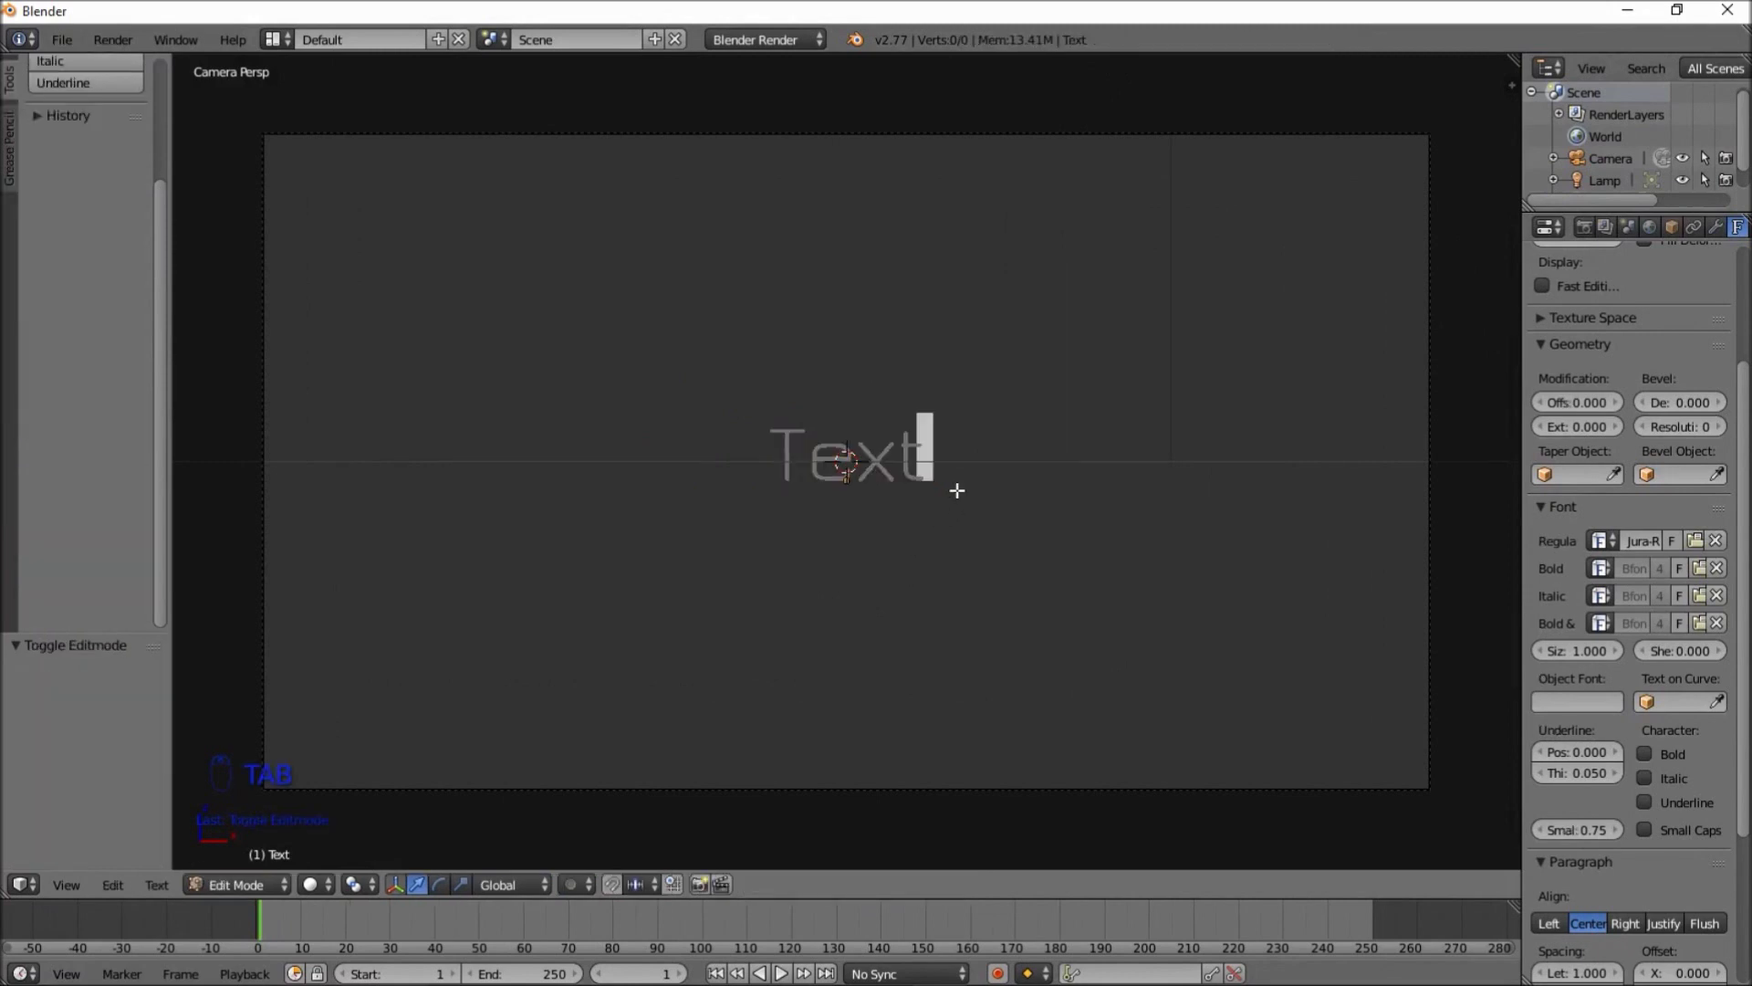
key(BackSpace)
key(BackSpace)
key(BackSpace)
key(BackSpace)
key(BackSpace)
key(BackSpace)
key(BackSpace)
key(BackSpace)
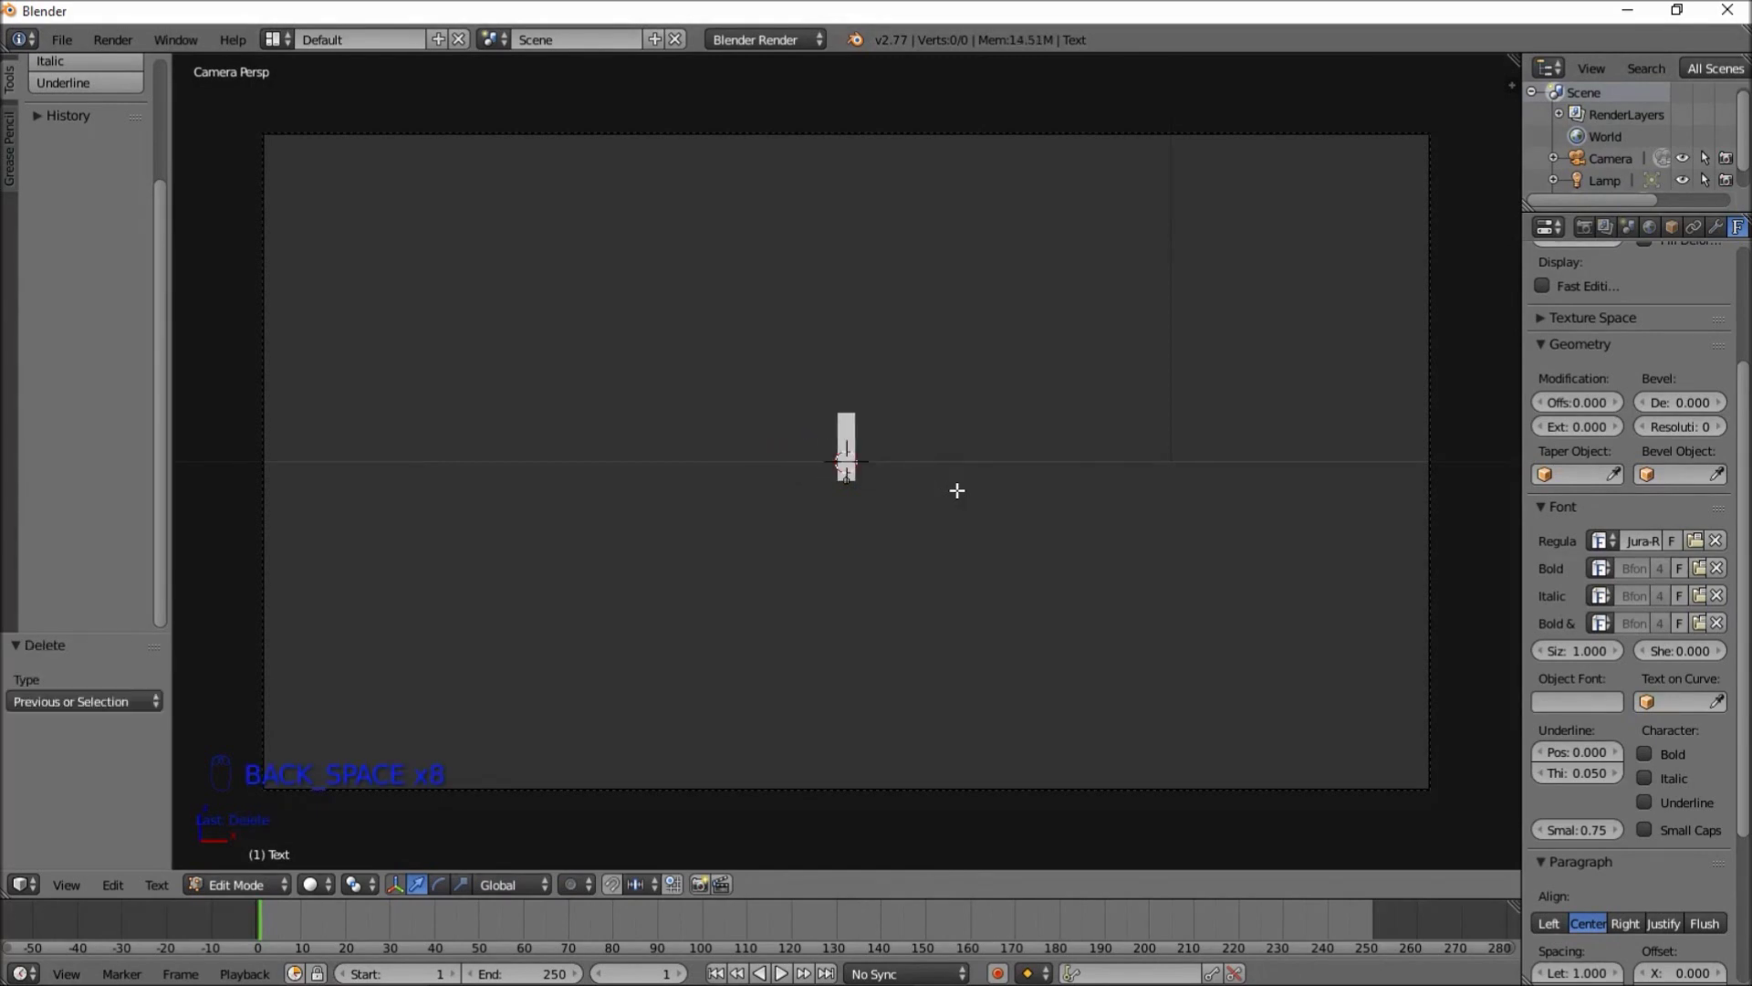
text(GLITCH)
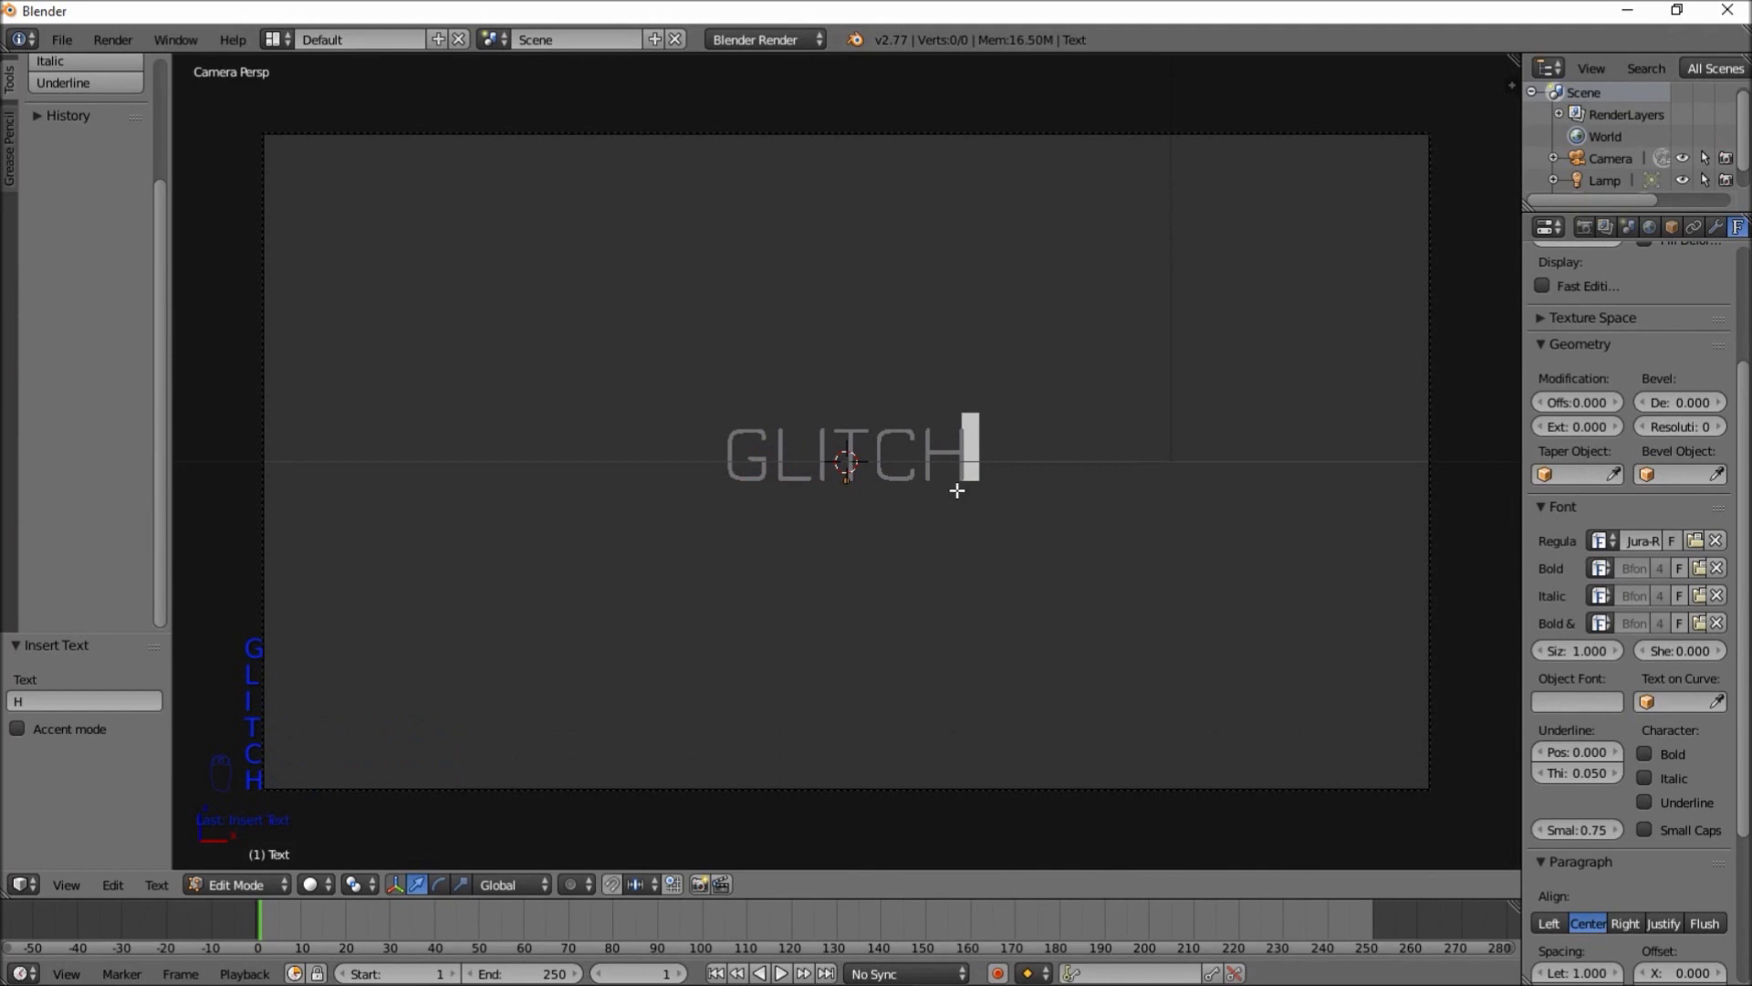
key(Tab)
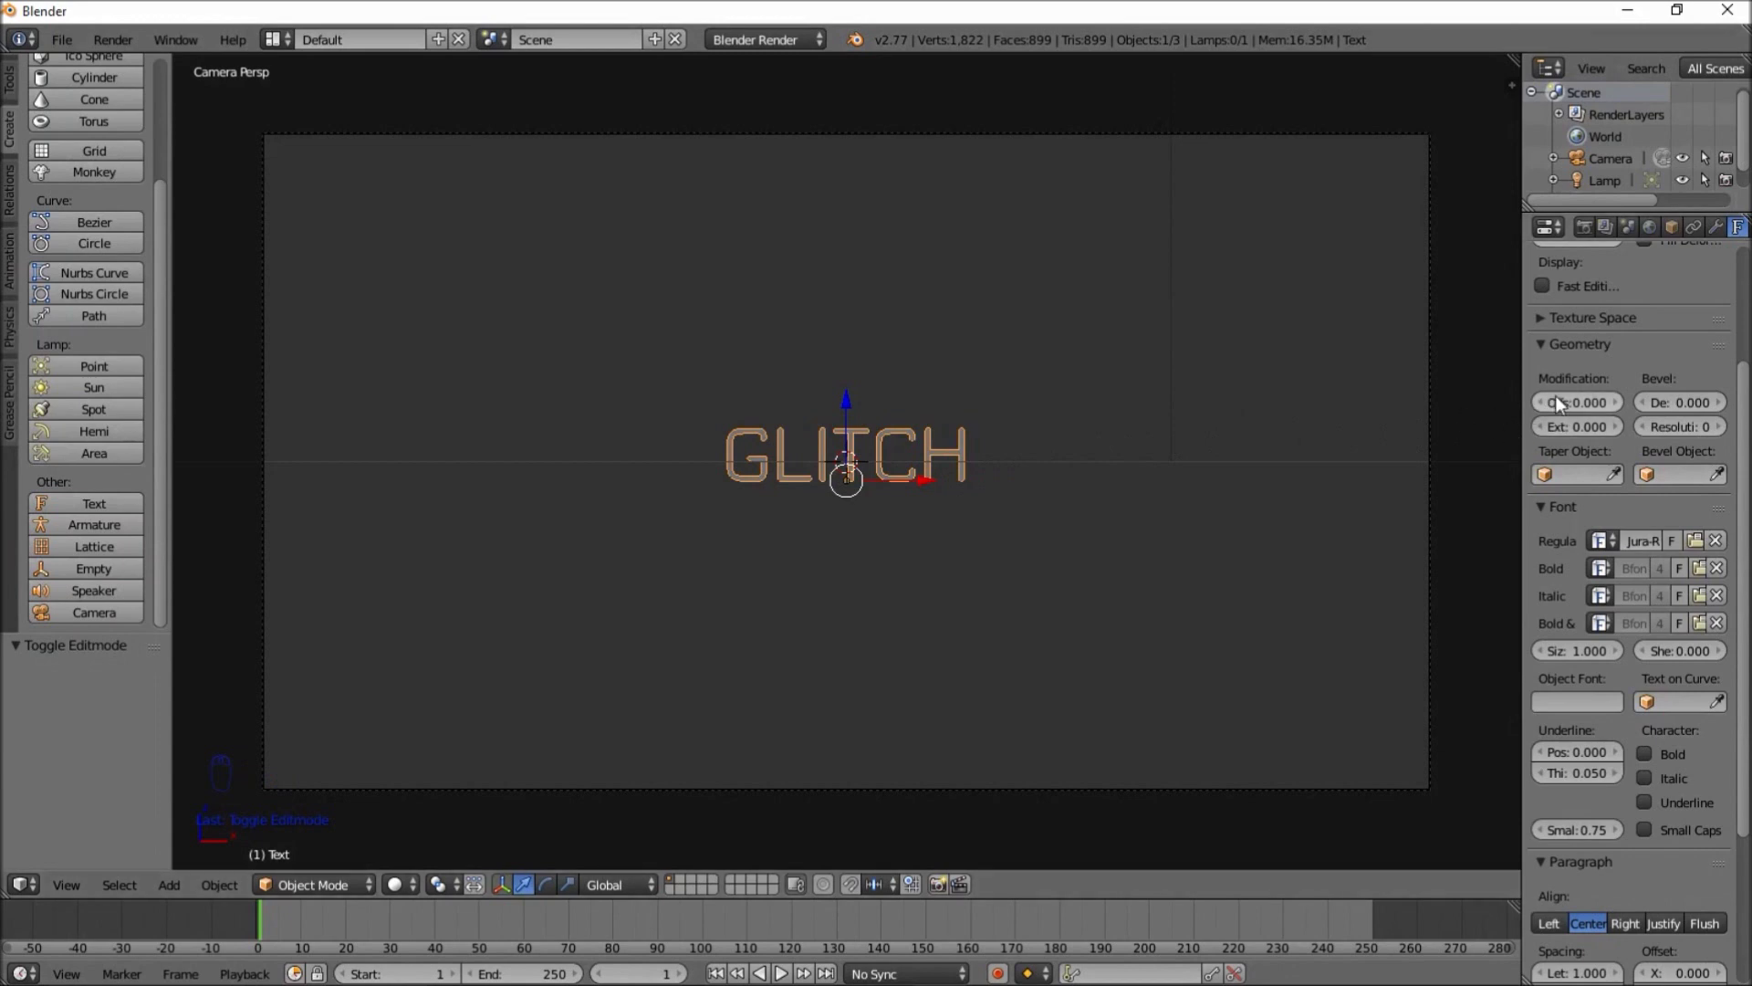
Set the text's geometry offset to 0.025 and switch the render engine to Cycles Render
drag(1555, 396, 1569, 396)
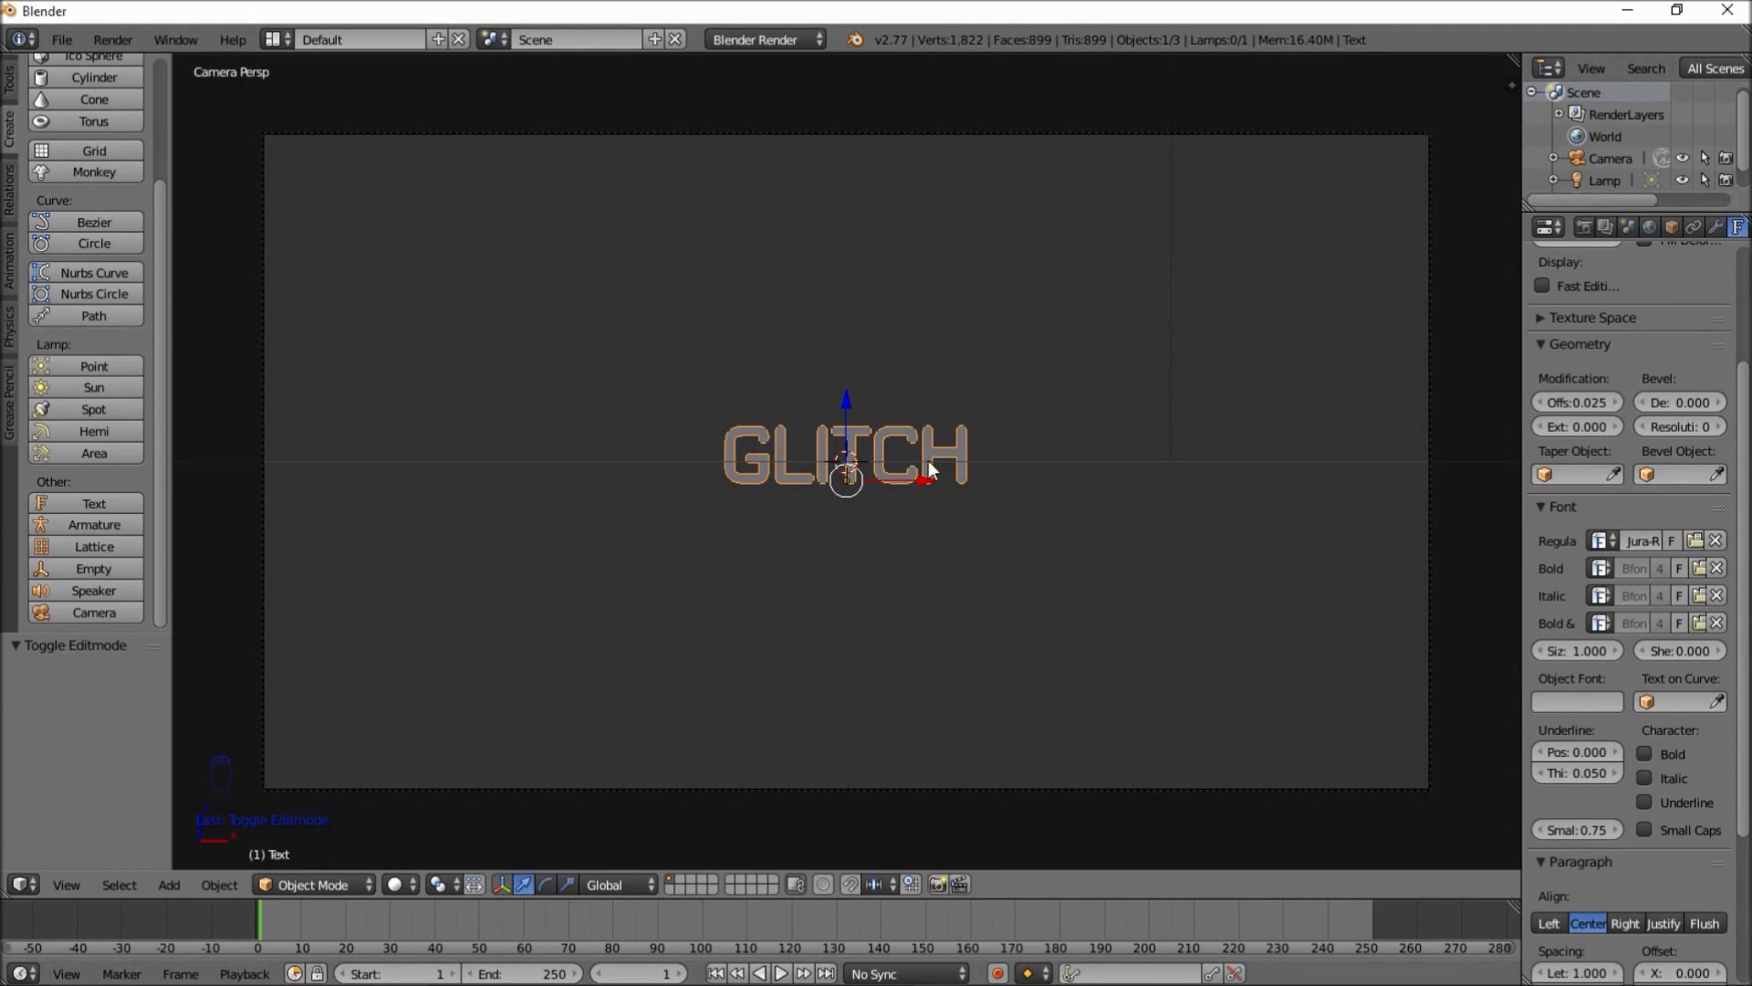
click(761, 38)
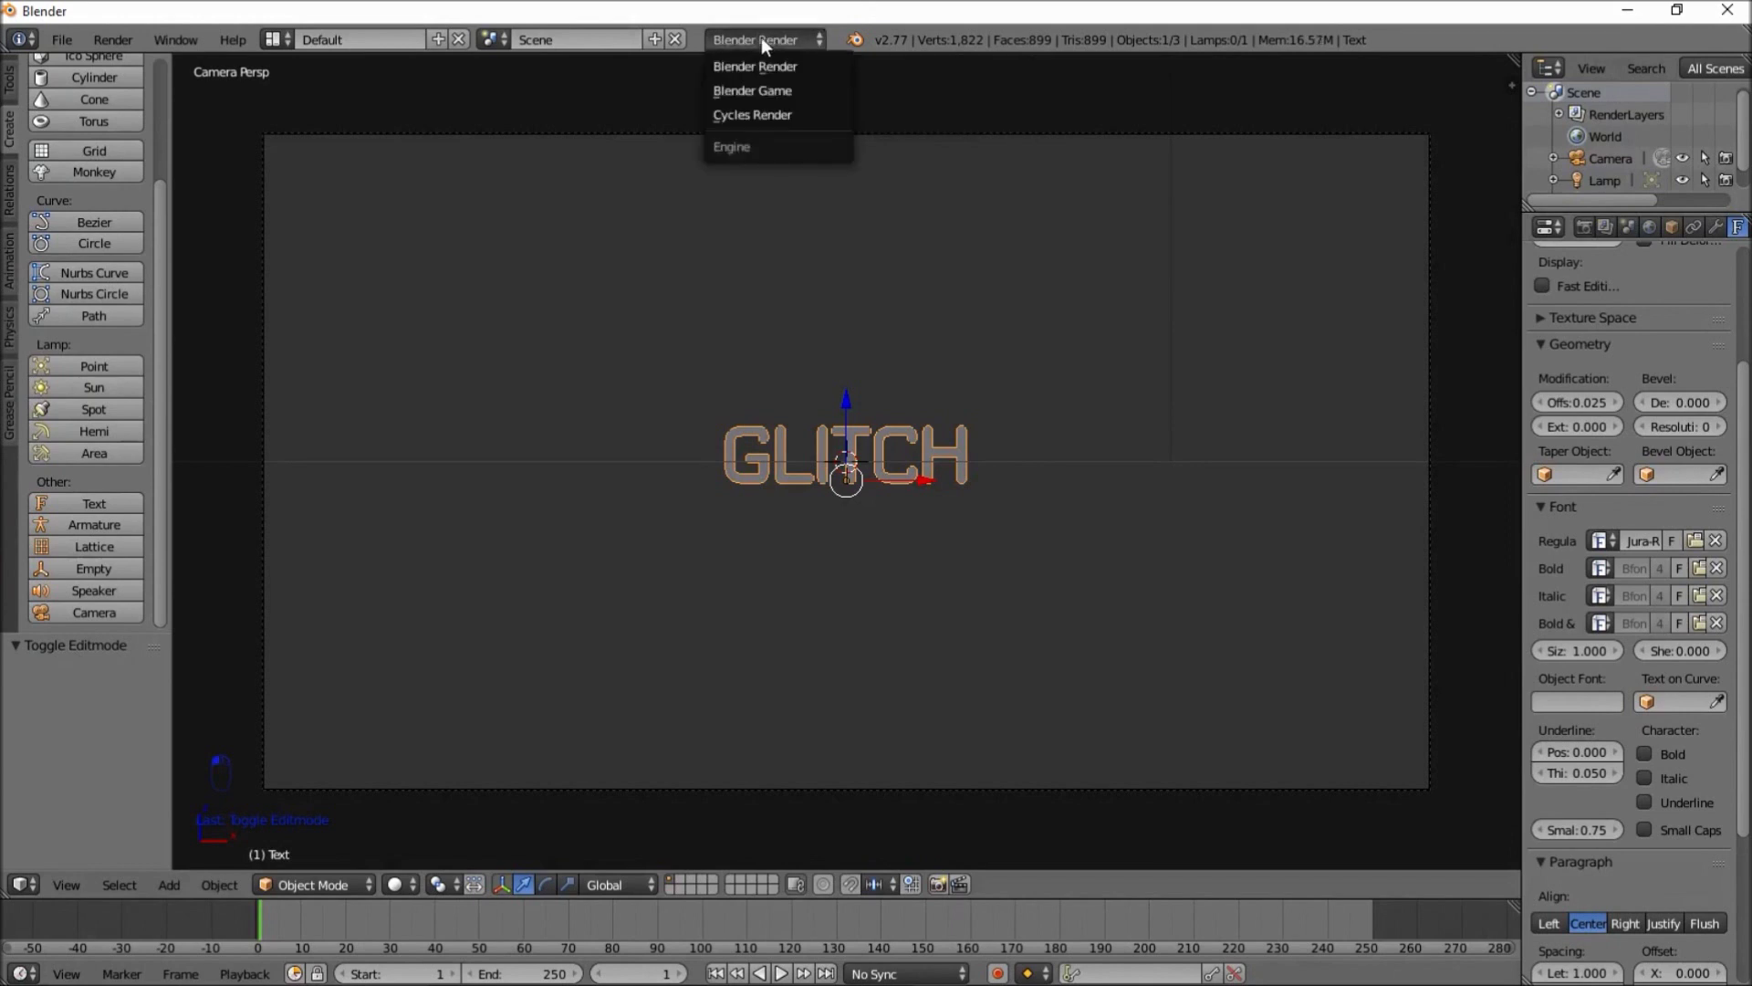
click(767, 117)
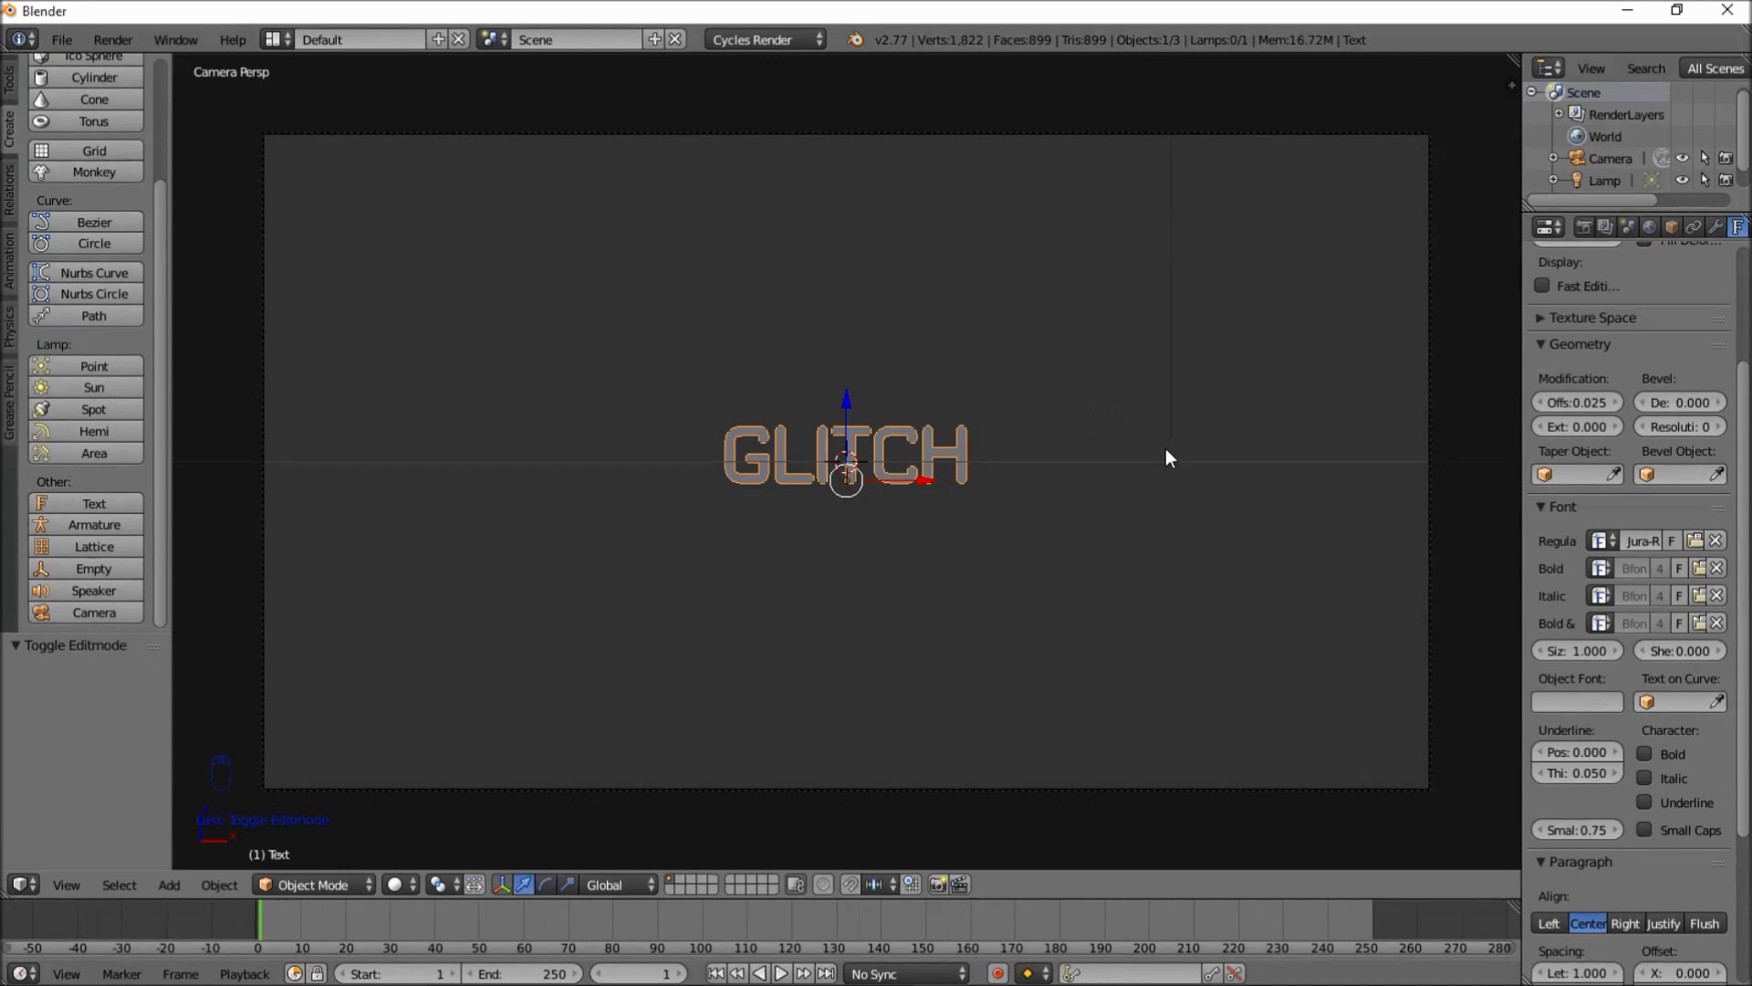
Give the text a new material with an Emission surface and set its strength to 3
scroll(1678, 229, down, 2)
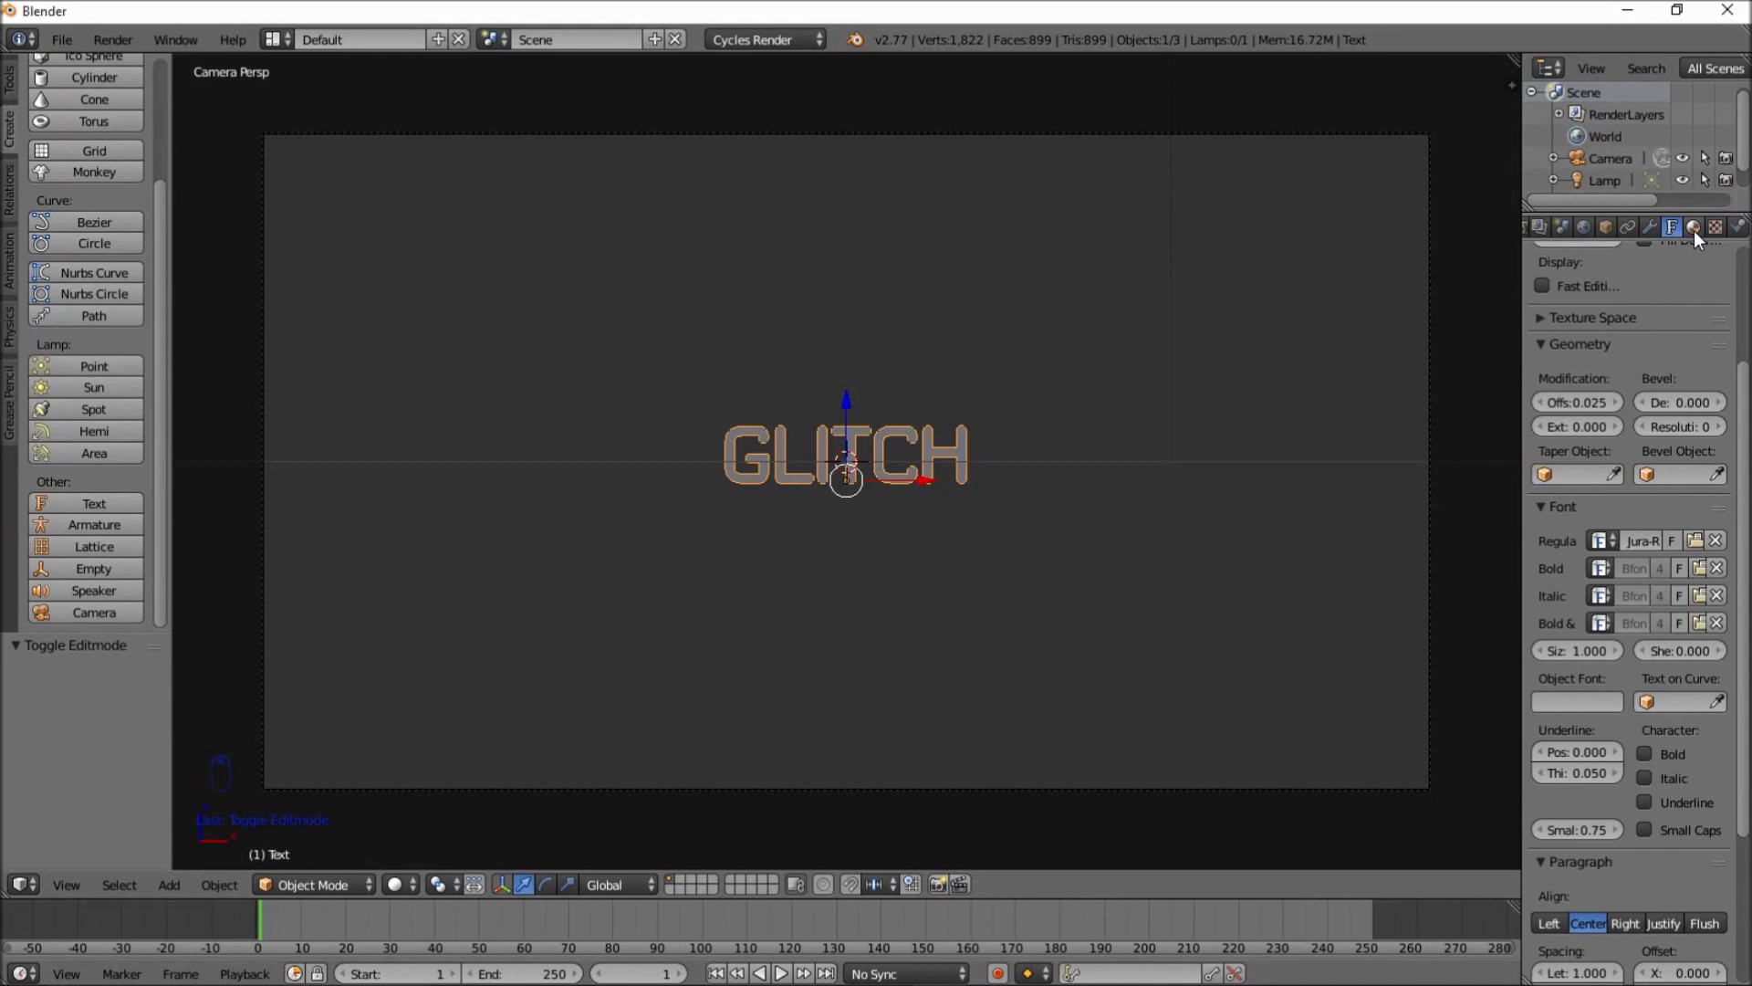
click(1693, 227)
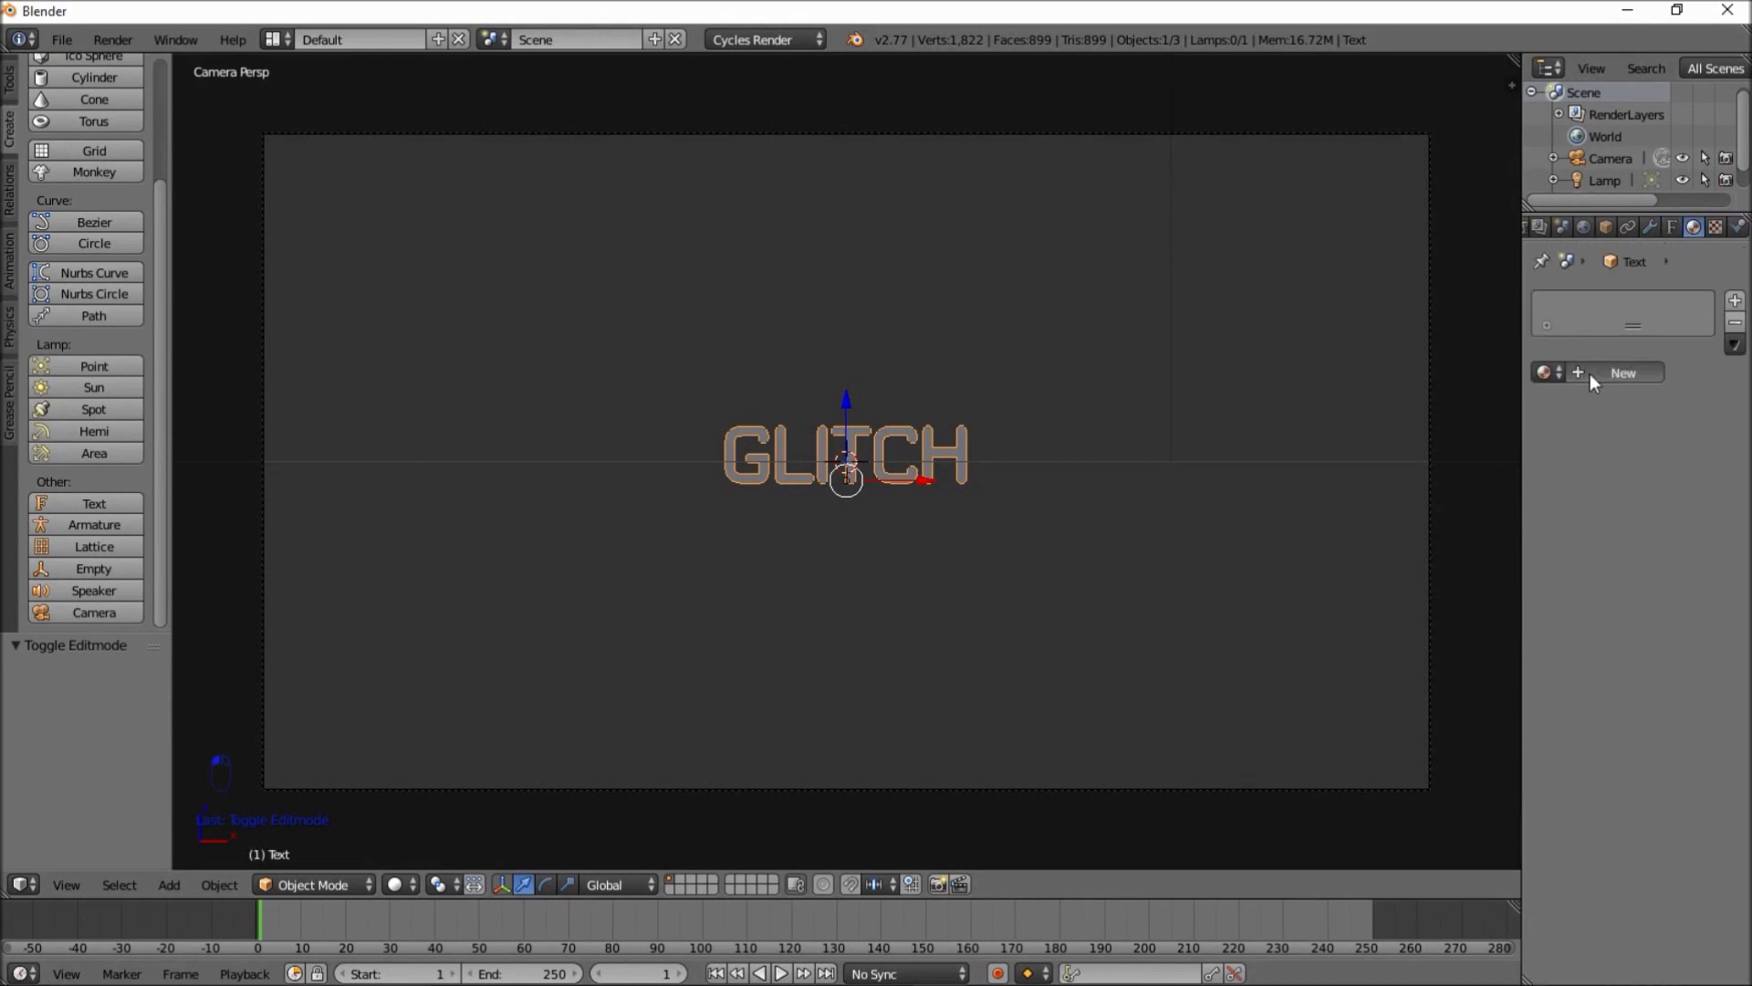
click(1589, 373)
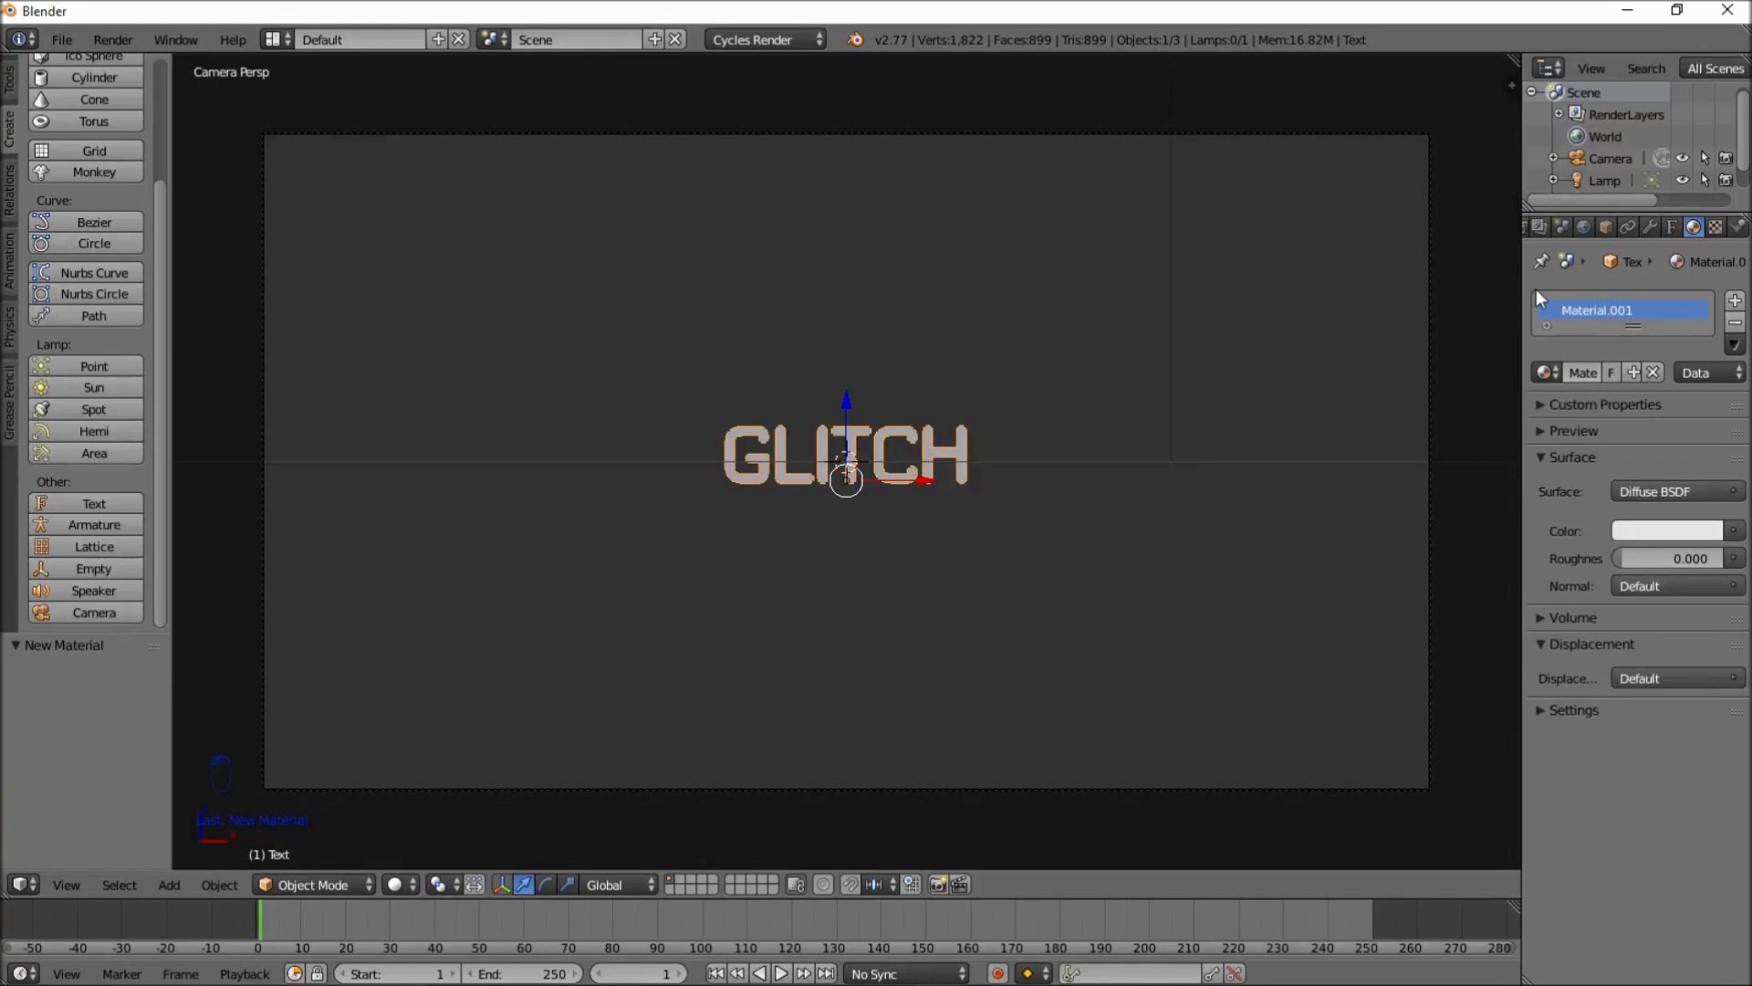
click(1659, 496)
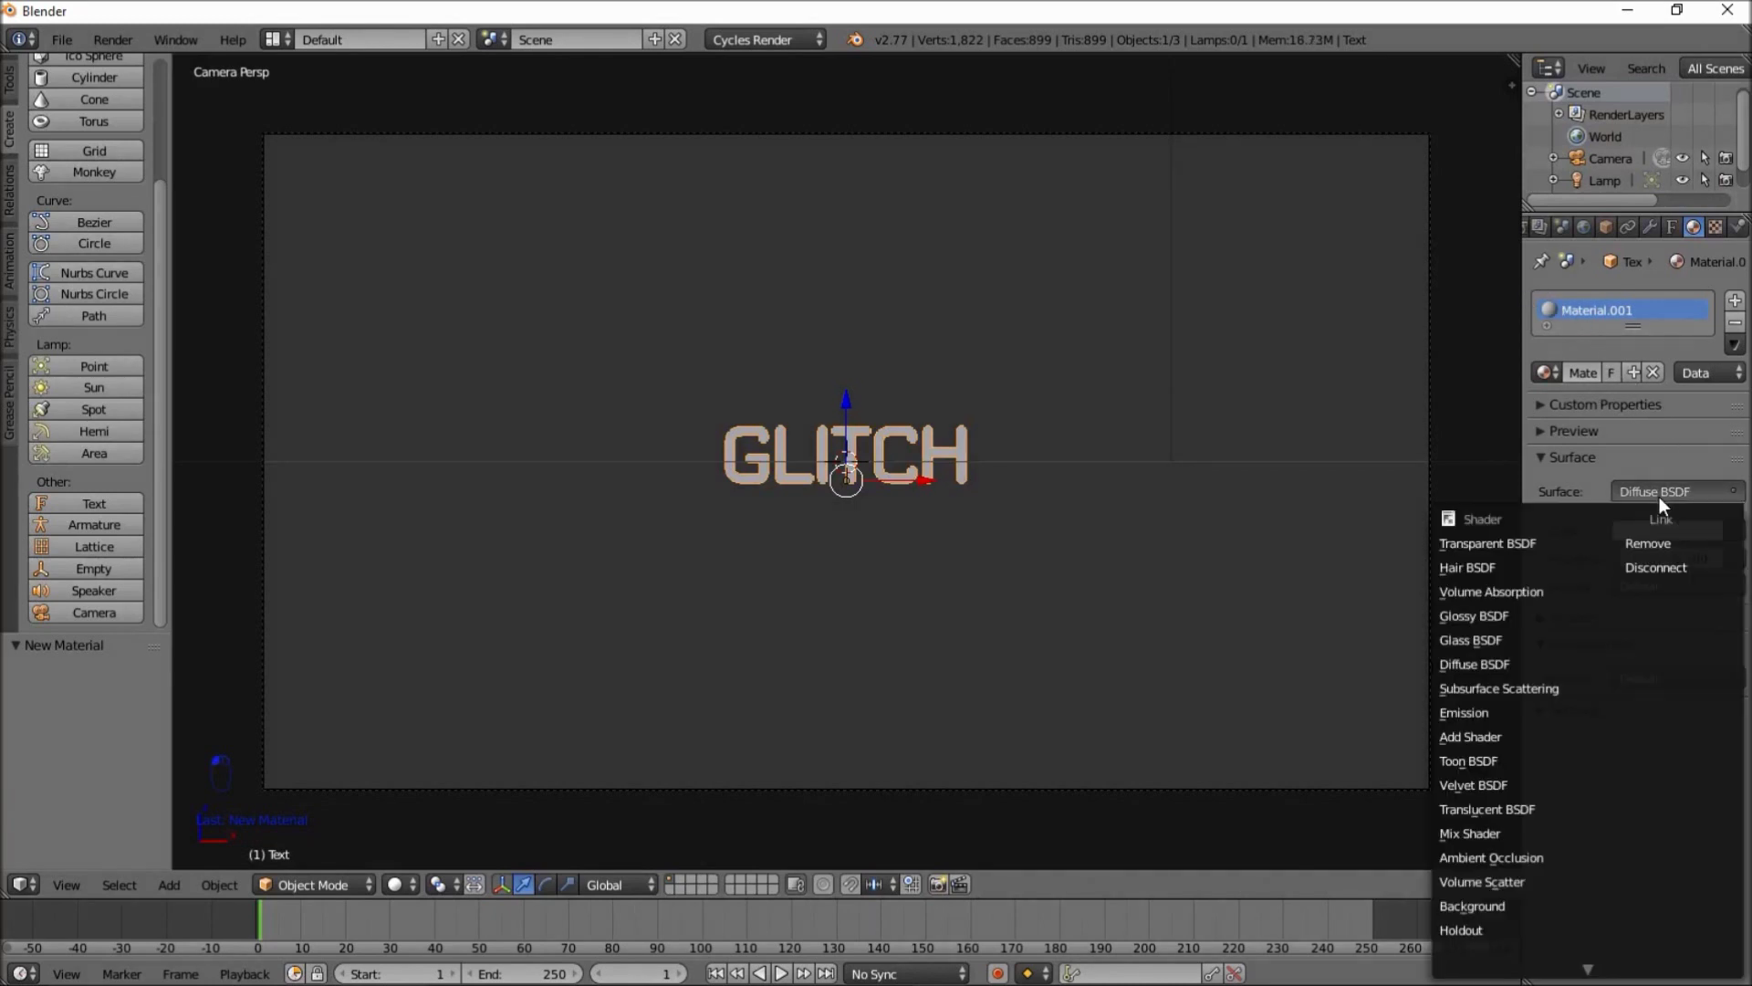
click(1530, 716)
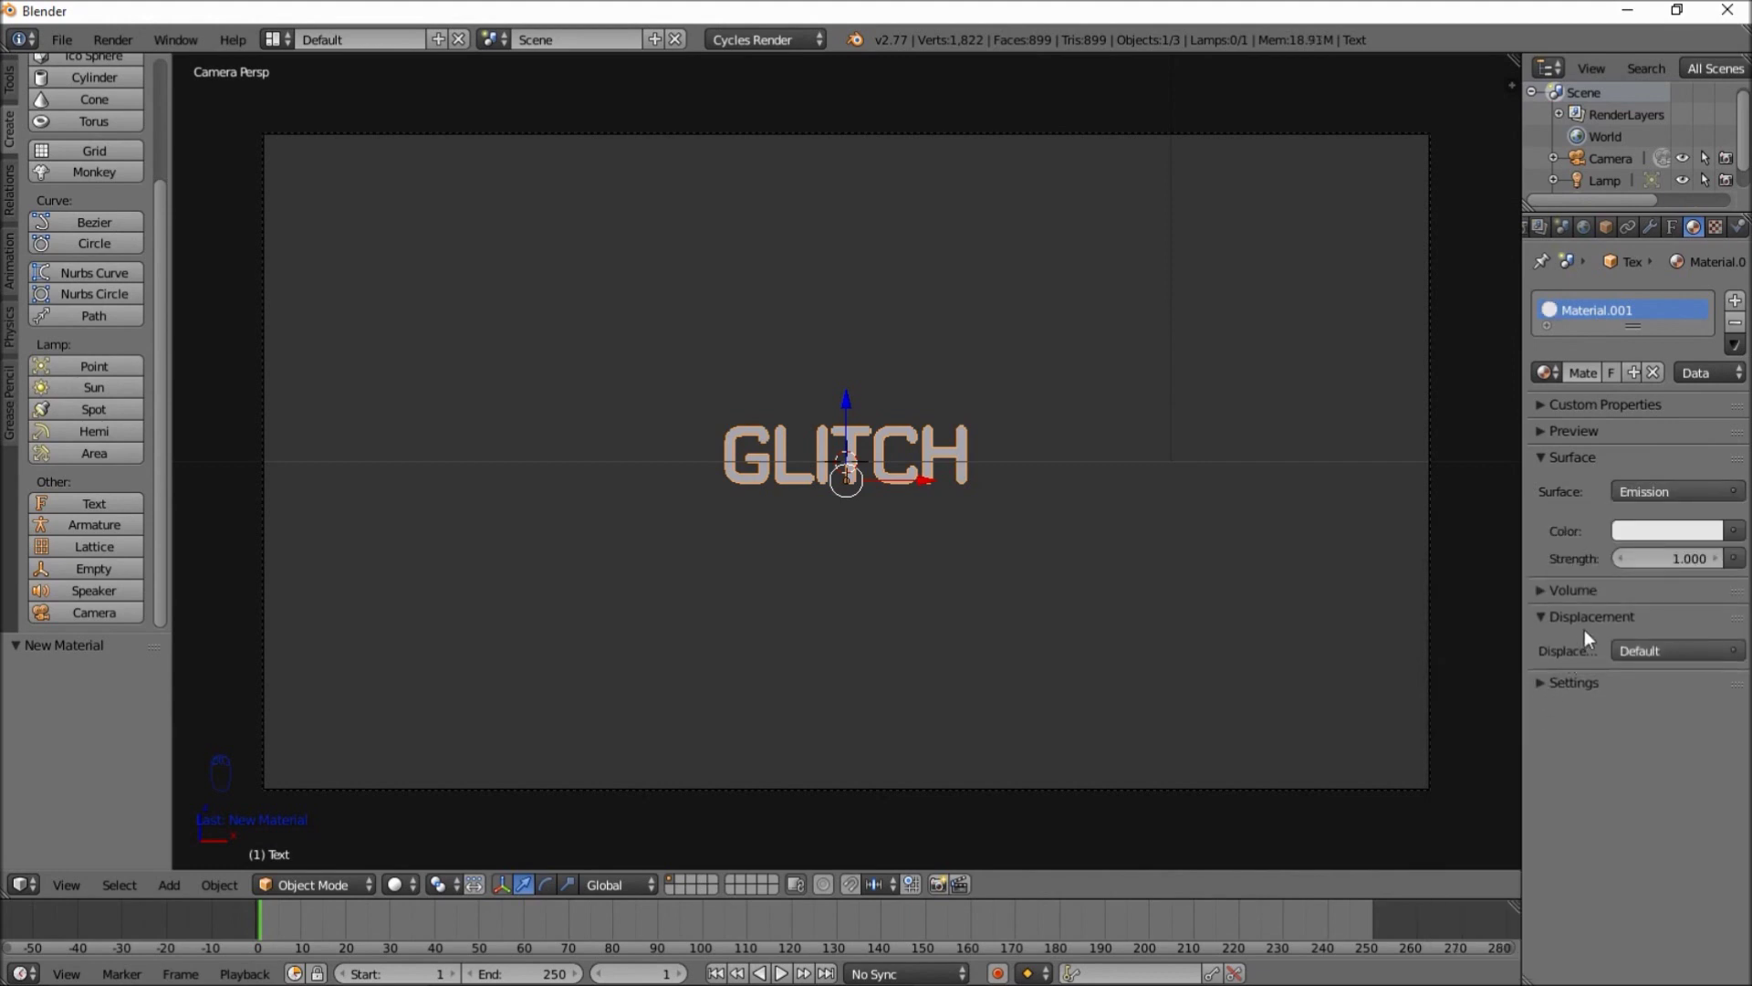
click(1681, 560)
text(3)
key(Return)
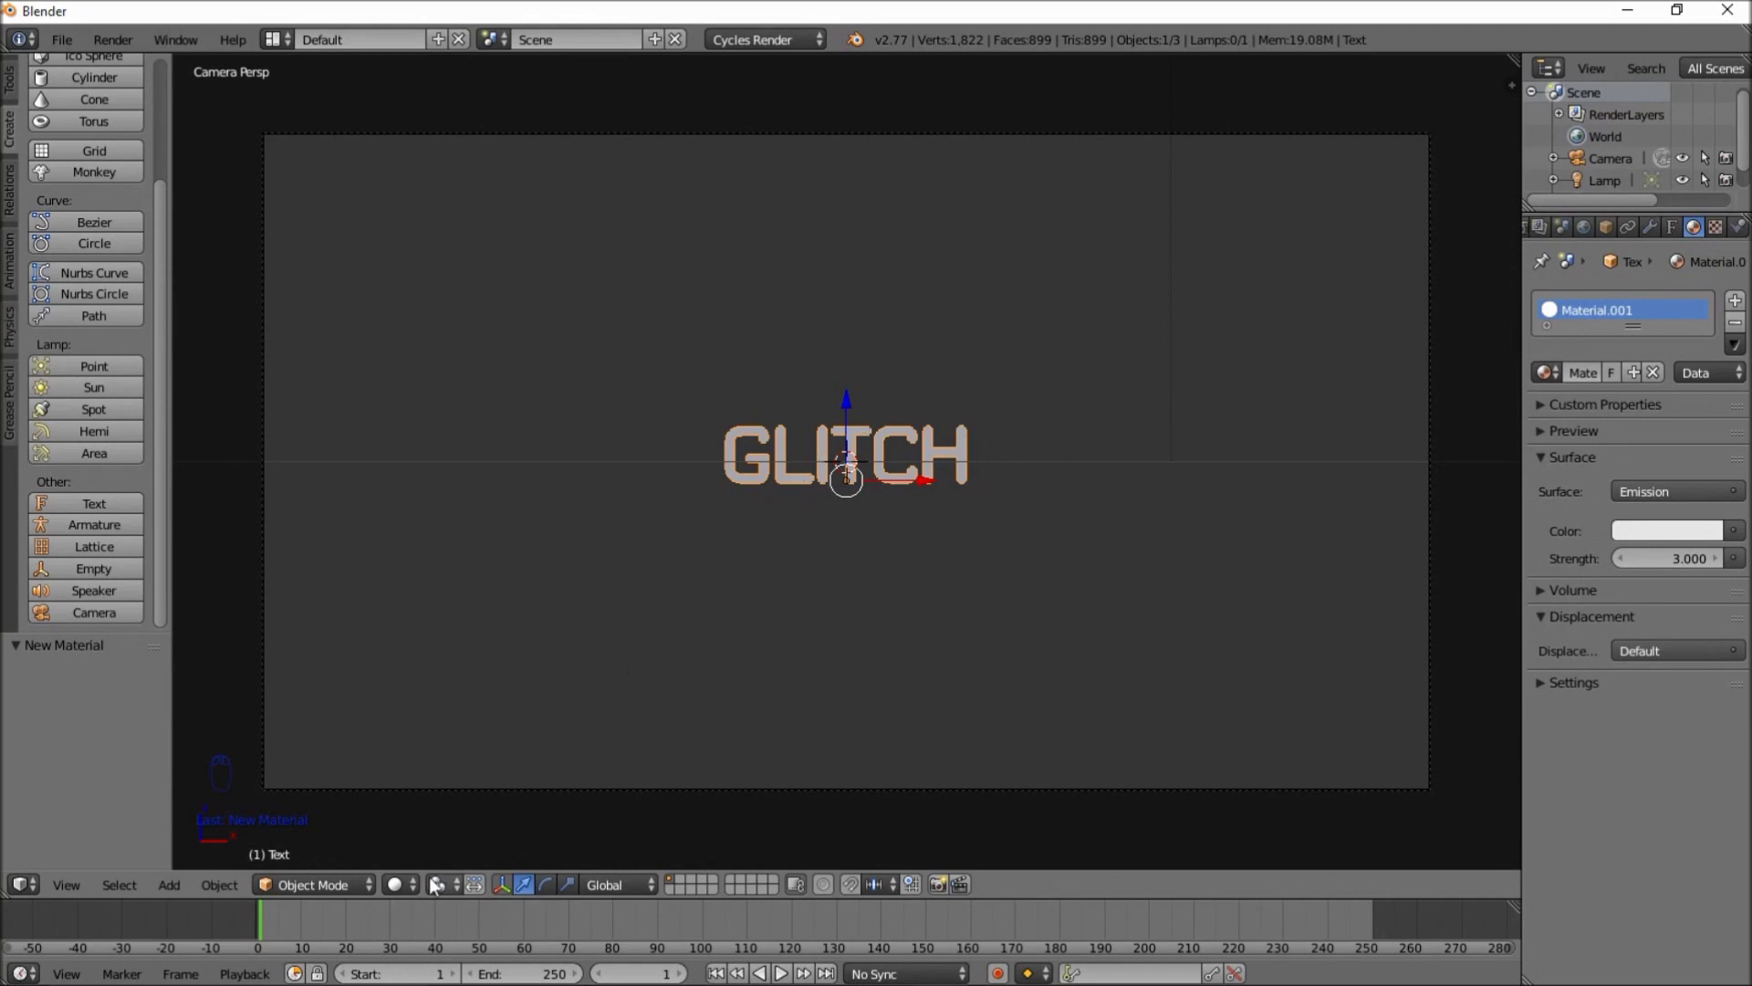
Preview the glowing text with Rendered viewport shading, and return the viewport to Solid shading
click(403, 886)
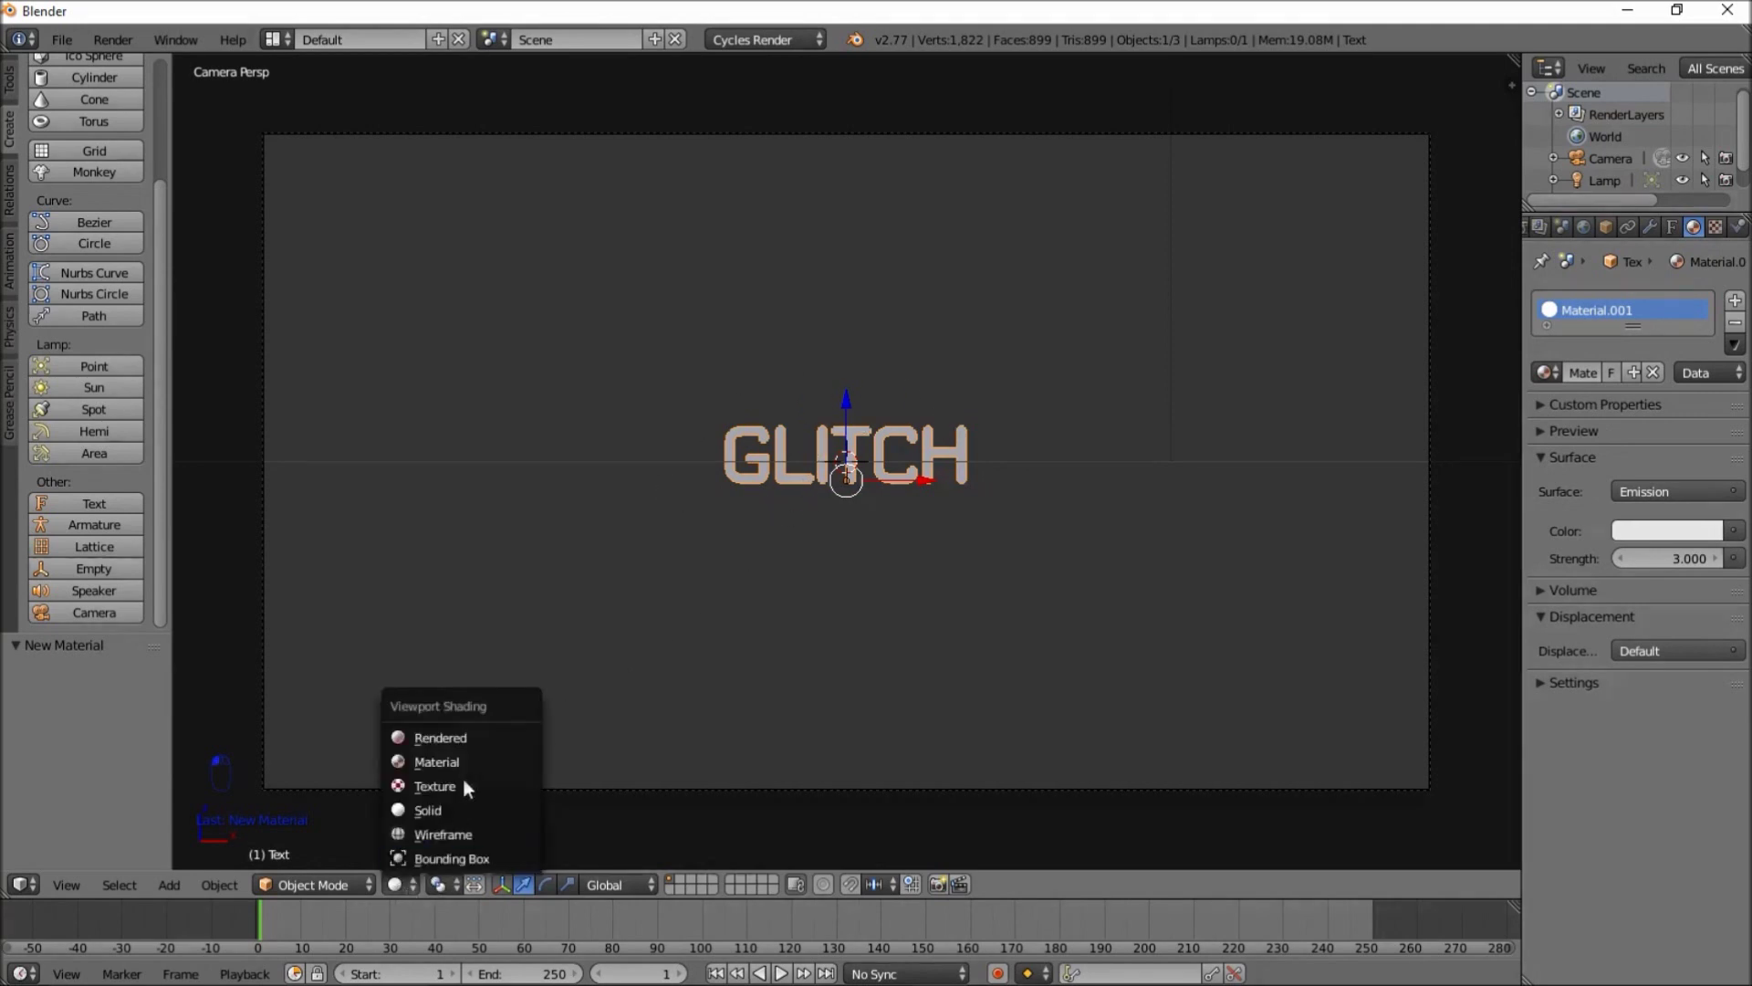
click(487, 736)
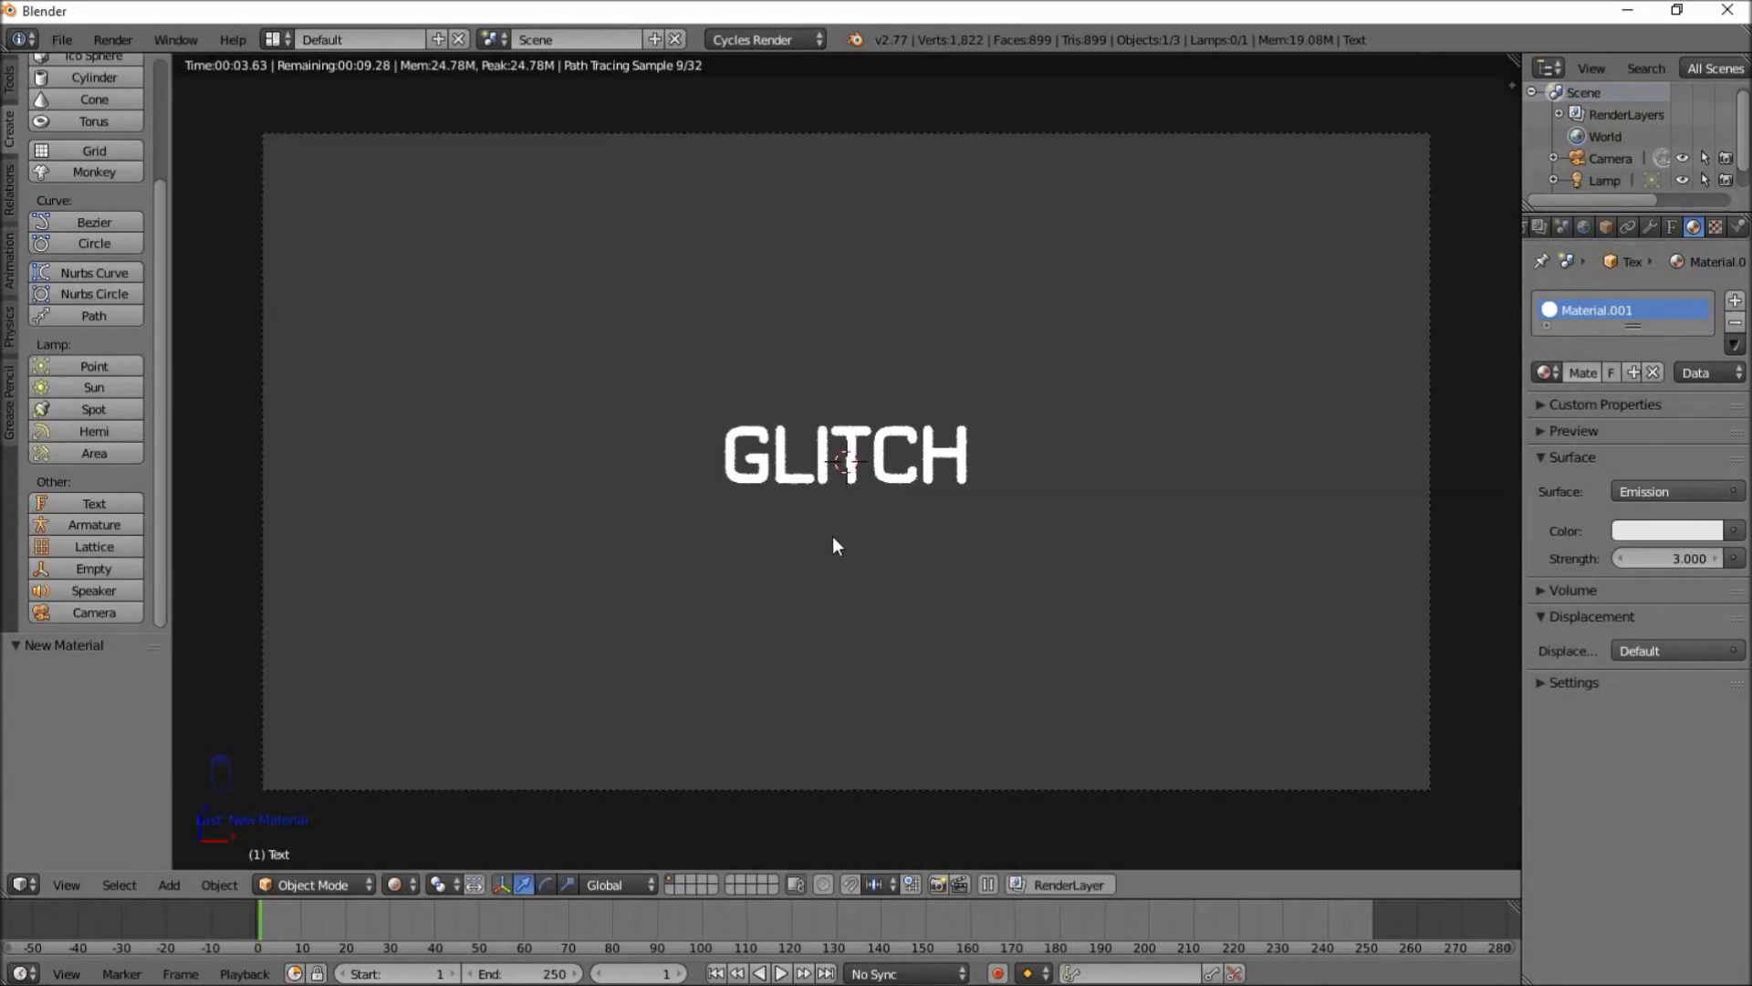
click(397, 882)
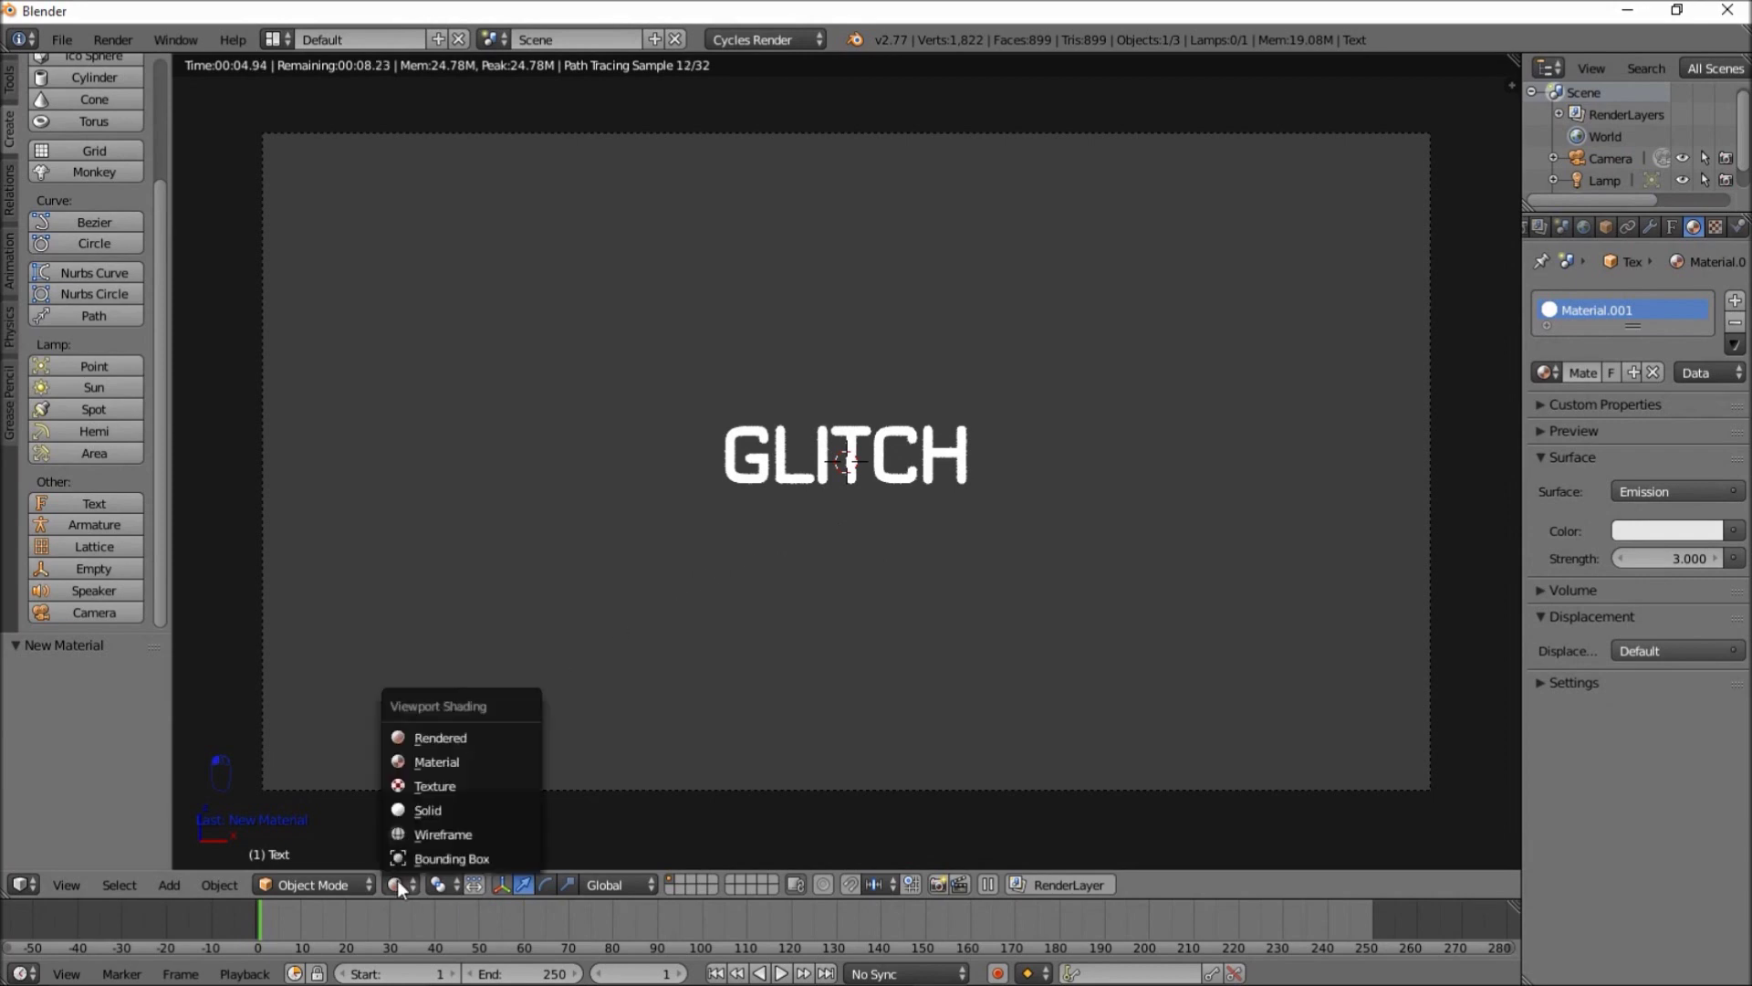
click(459, 812)
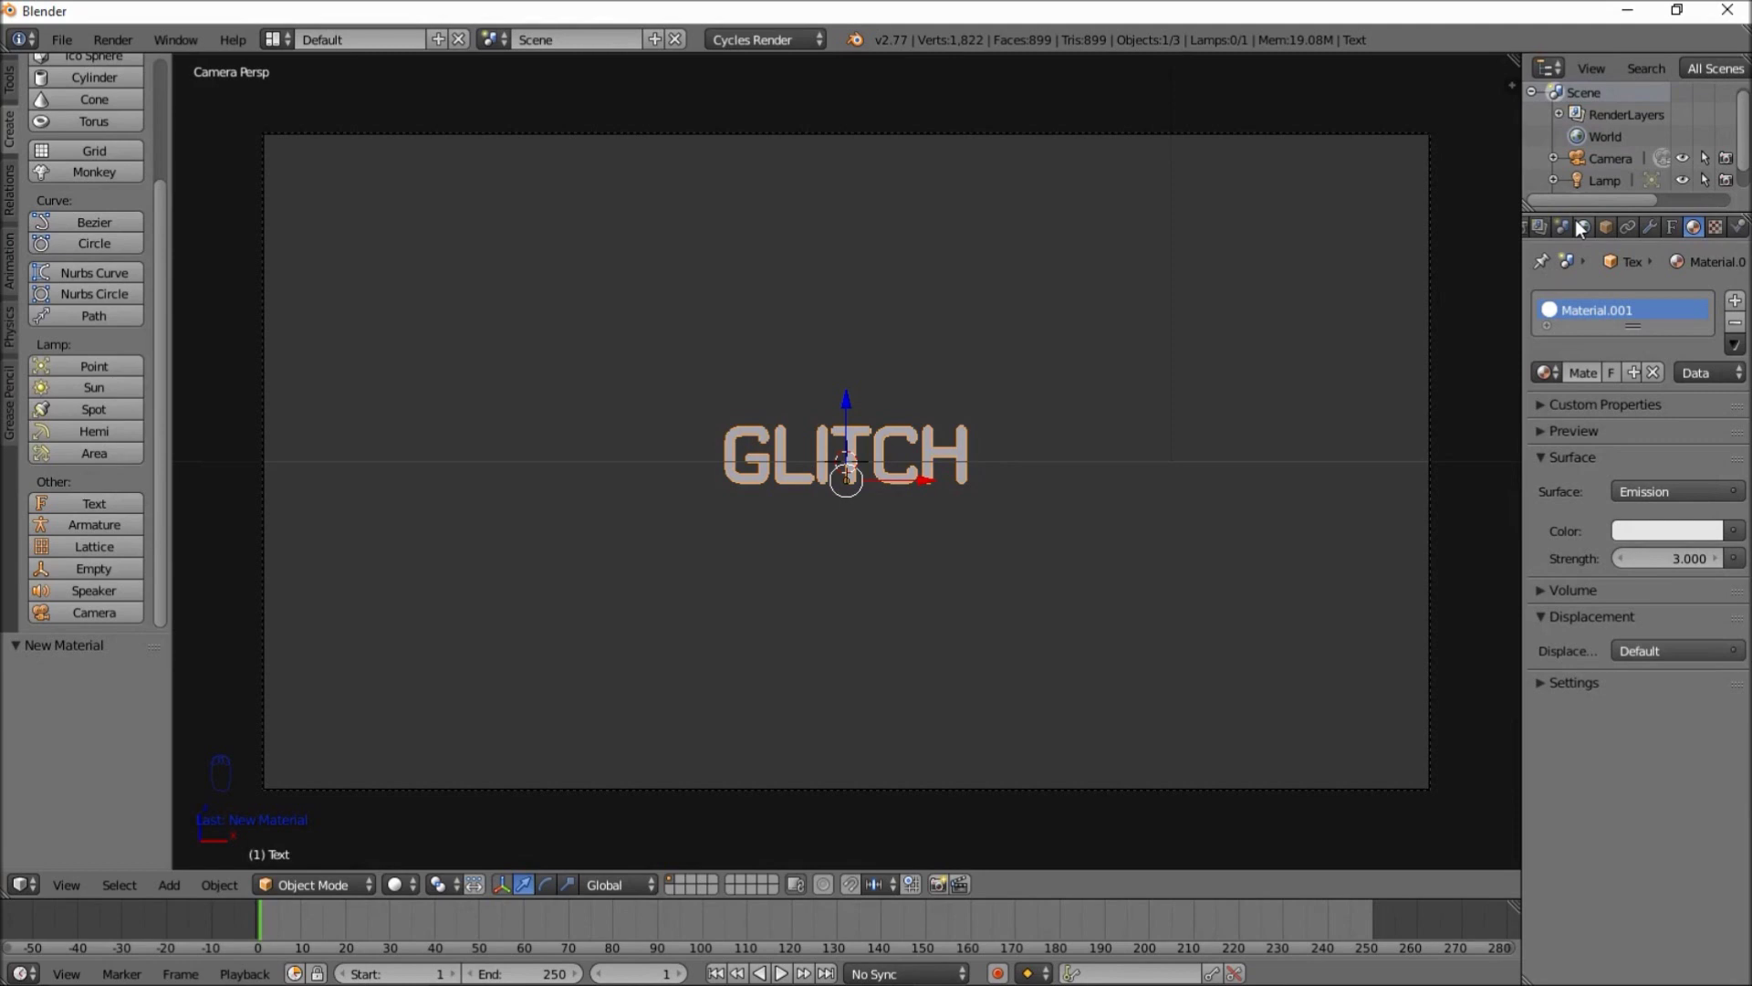
Set the world surface colour to black and render the image from the camera
scroll(1578, 228, up, 2)
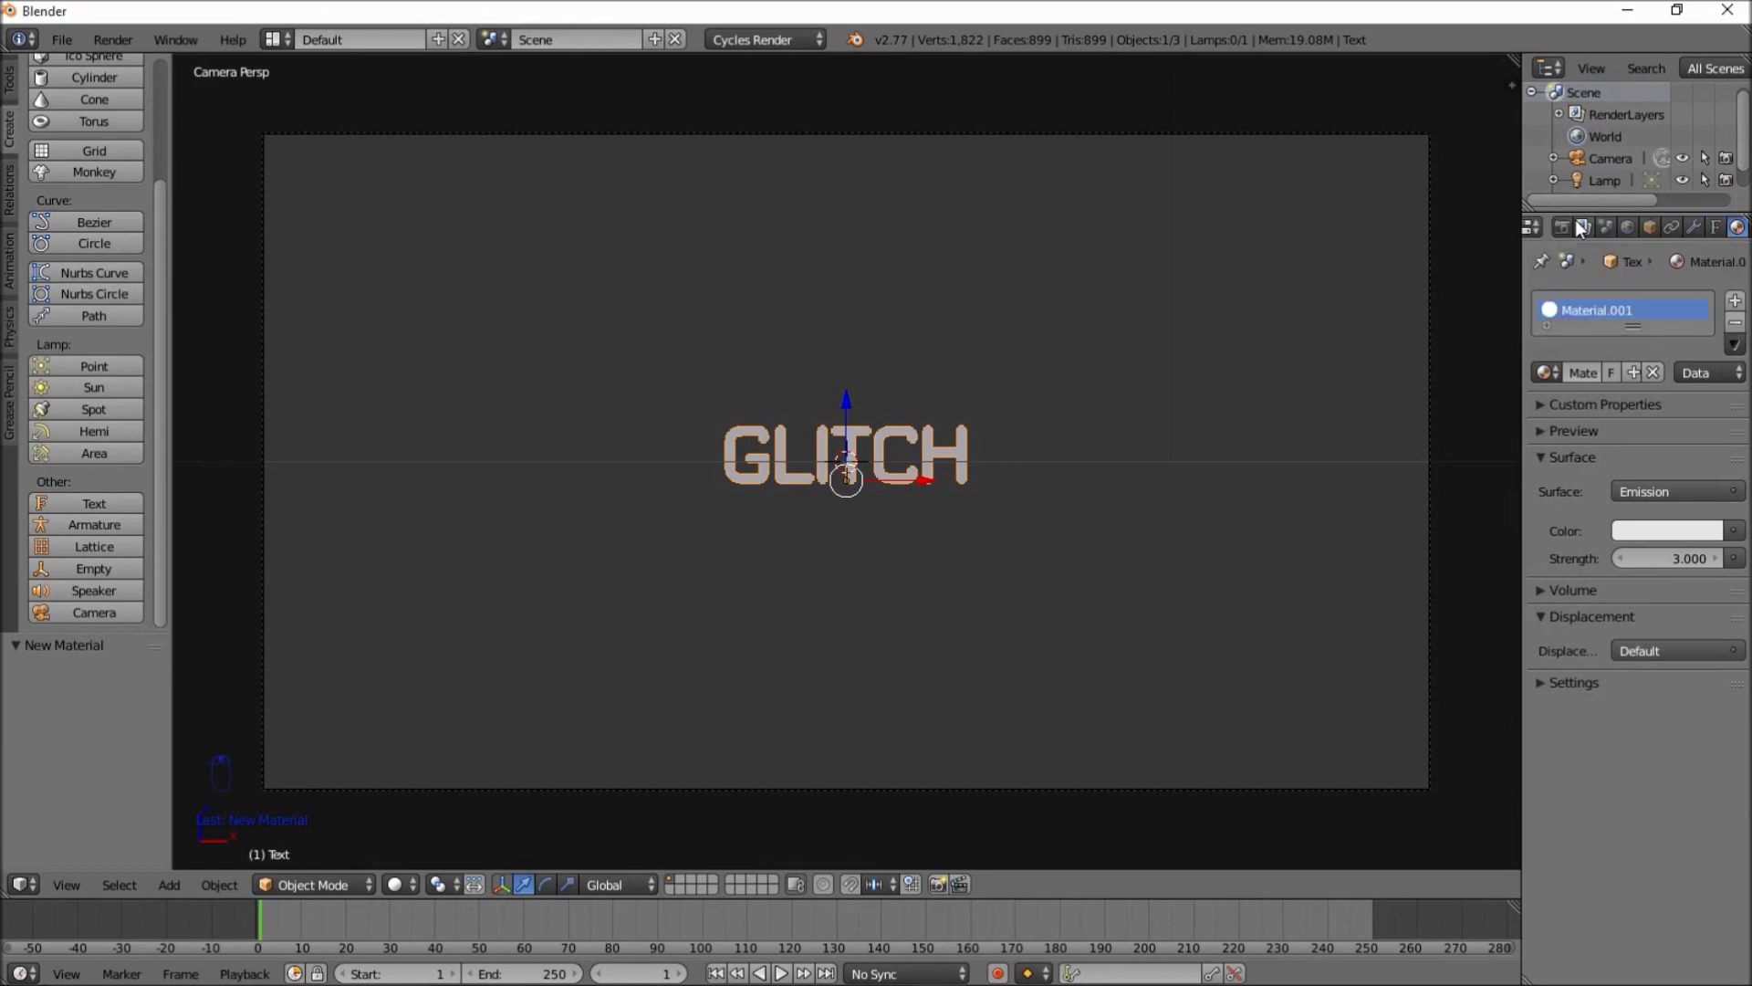
click(1629, 227)
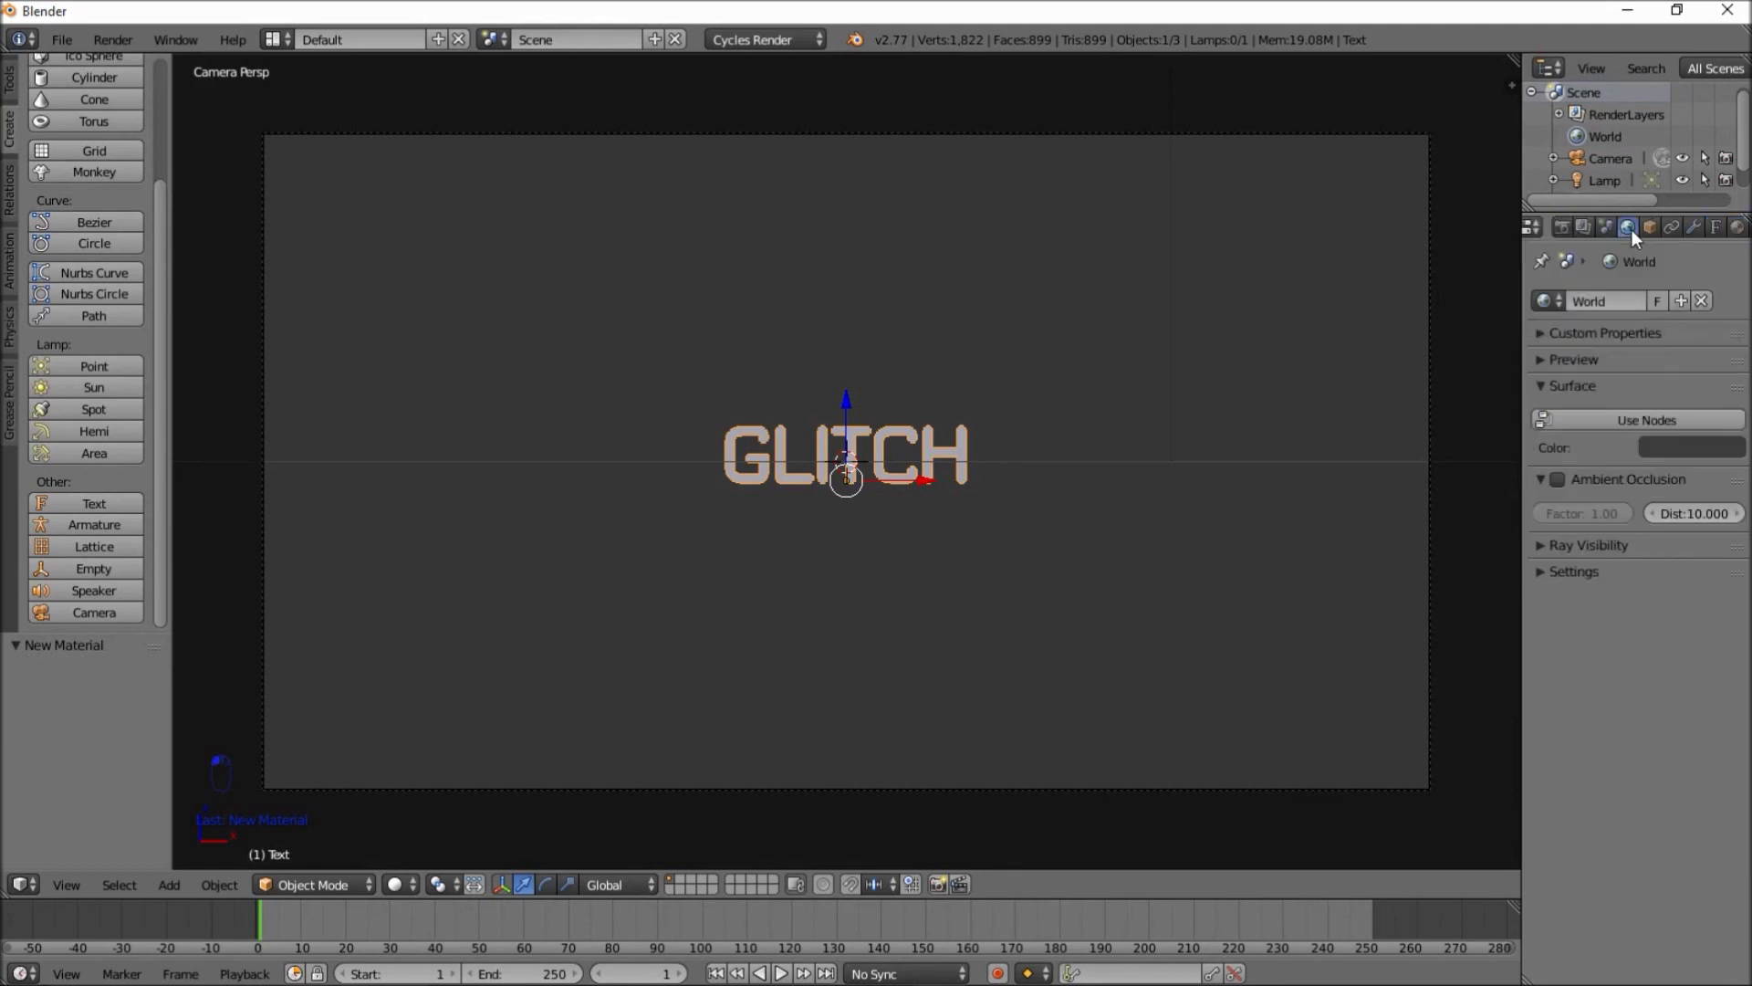
click(1654, 448)
drag(1732, 285, 1737, 322)
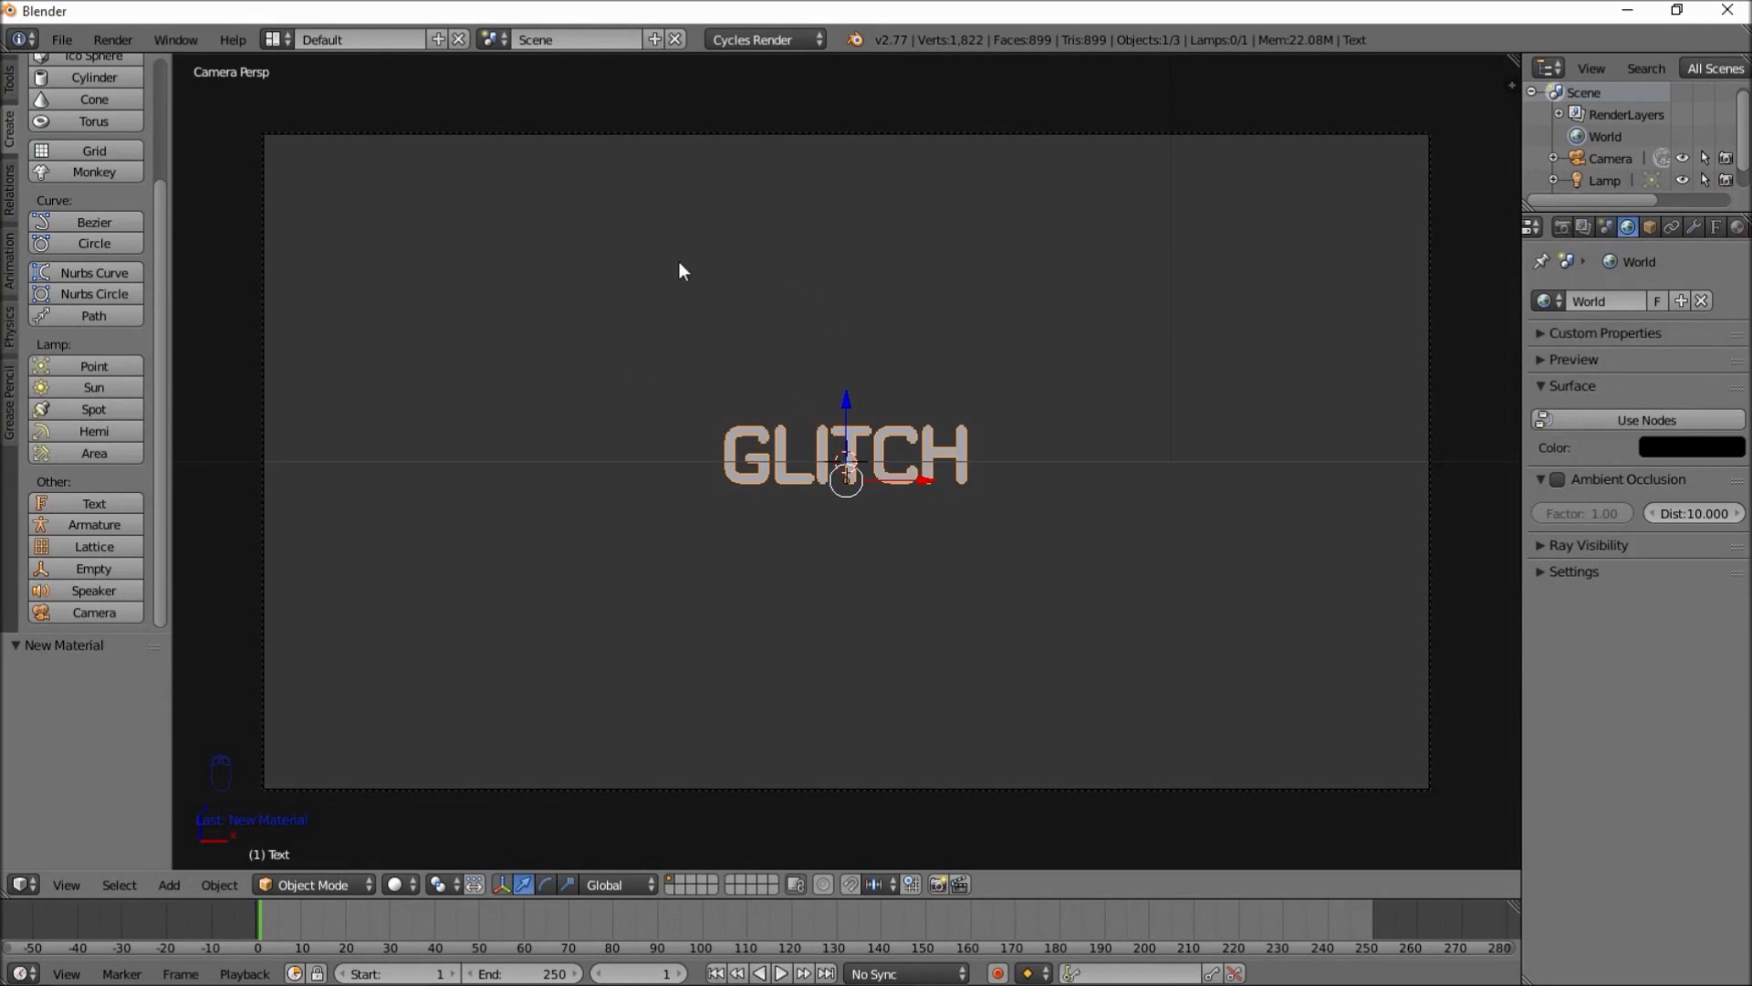
click(117, 39)
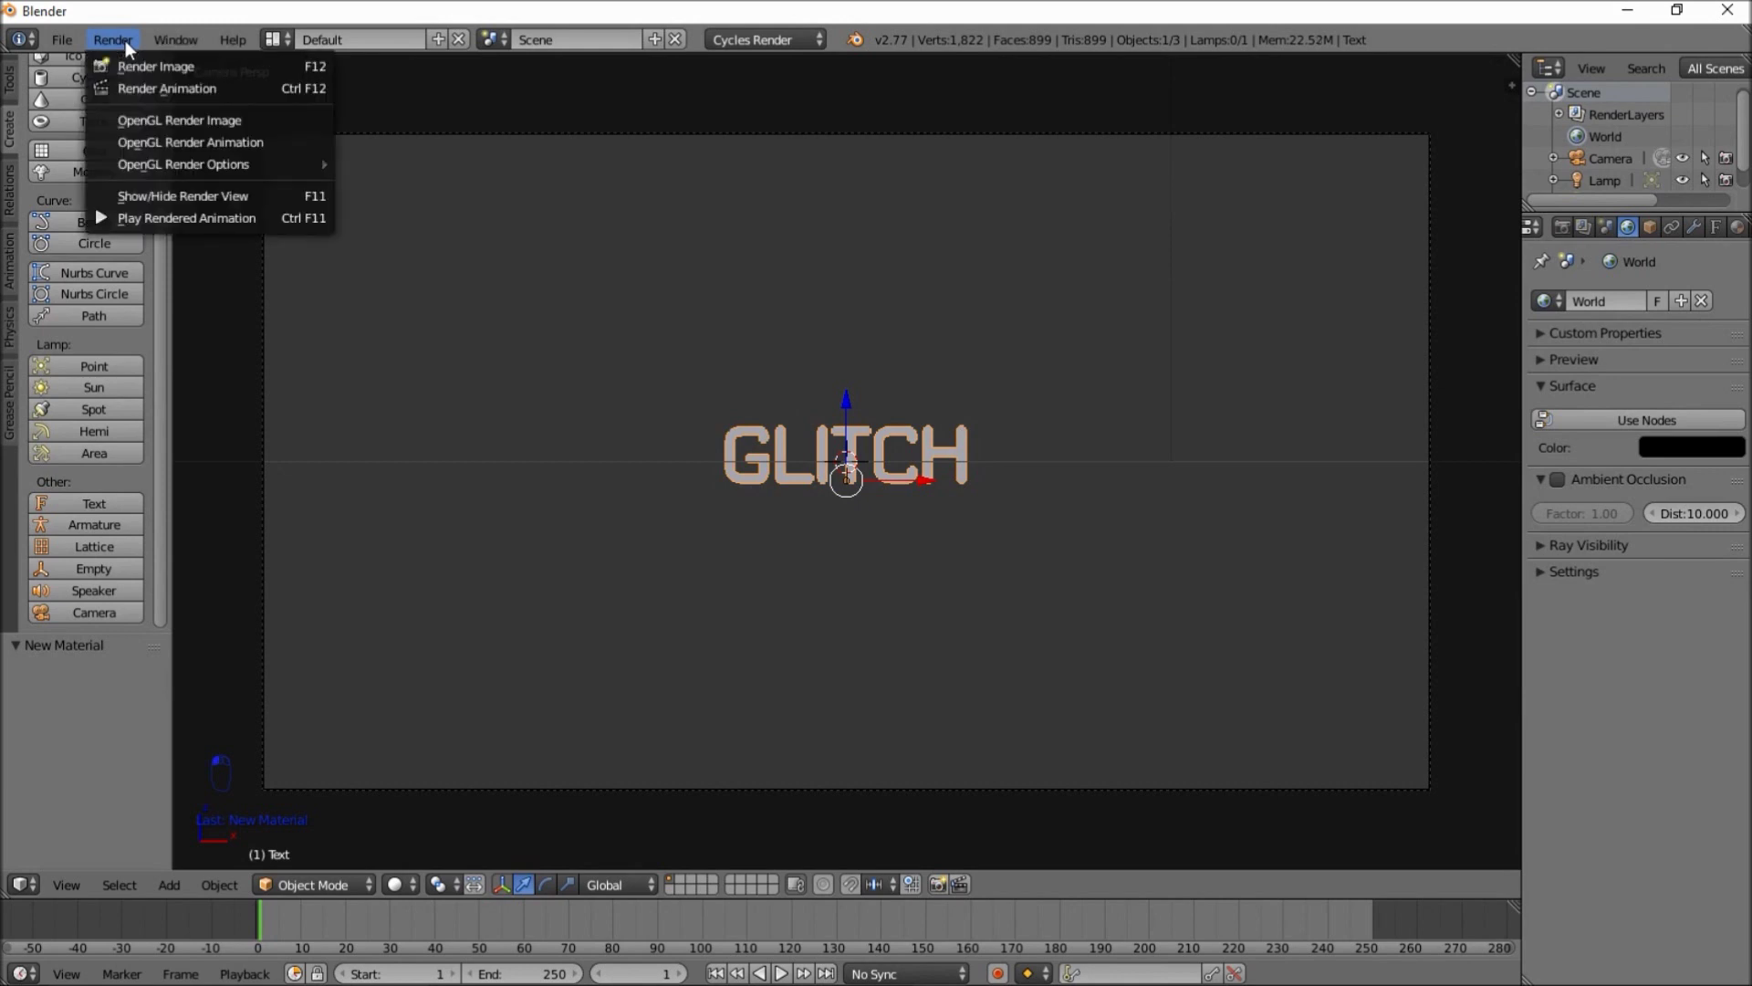
click(164, 66)
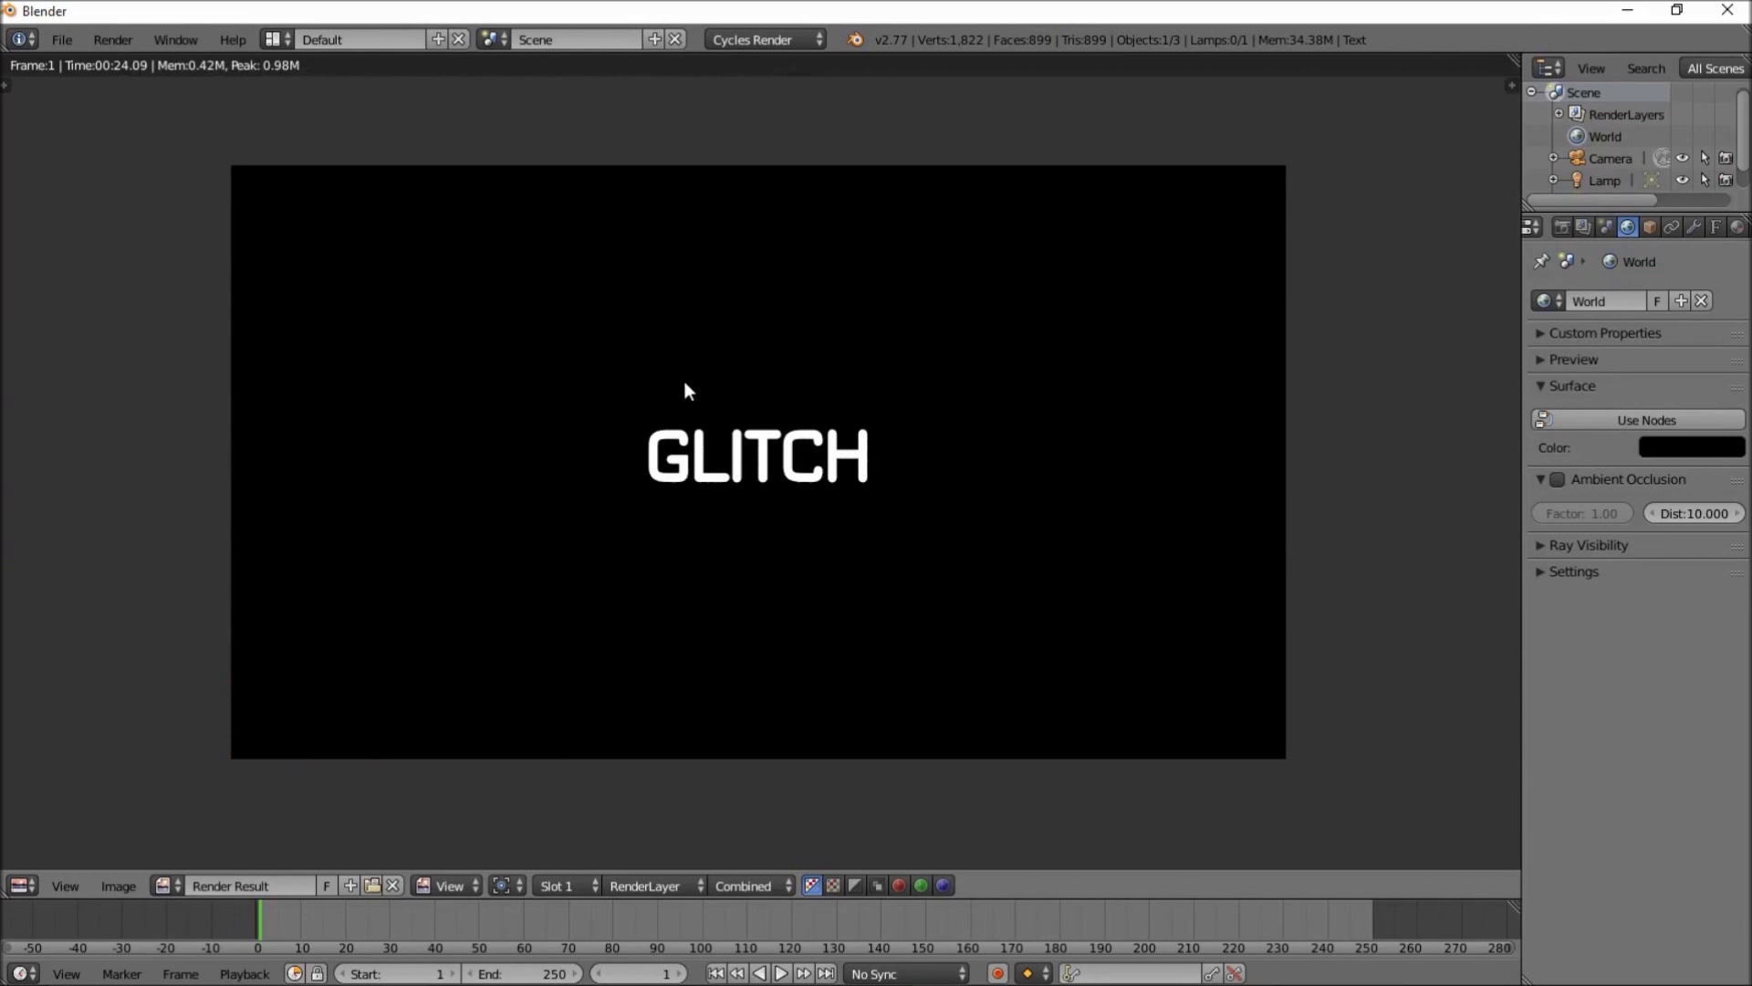
Switch to the Compositing screen layout and enable Use Nodes and Backdrop for the compositor
click(280, 43)
click(344, 116)
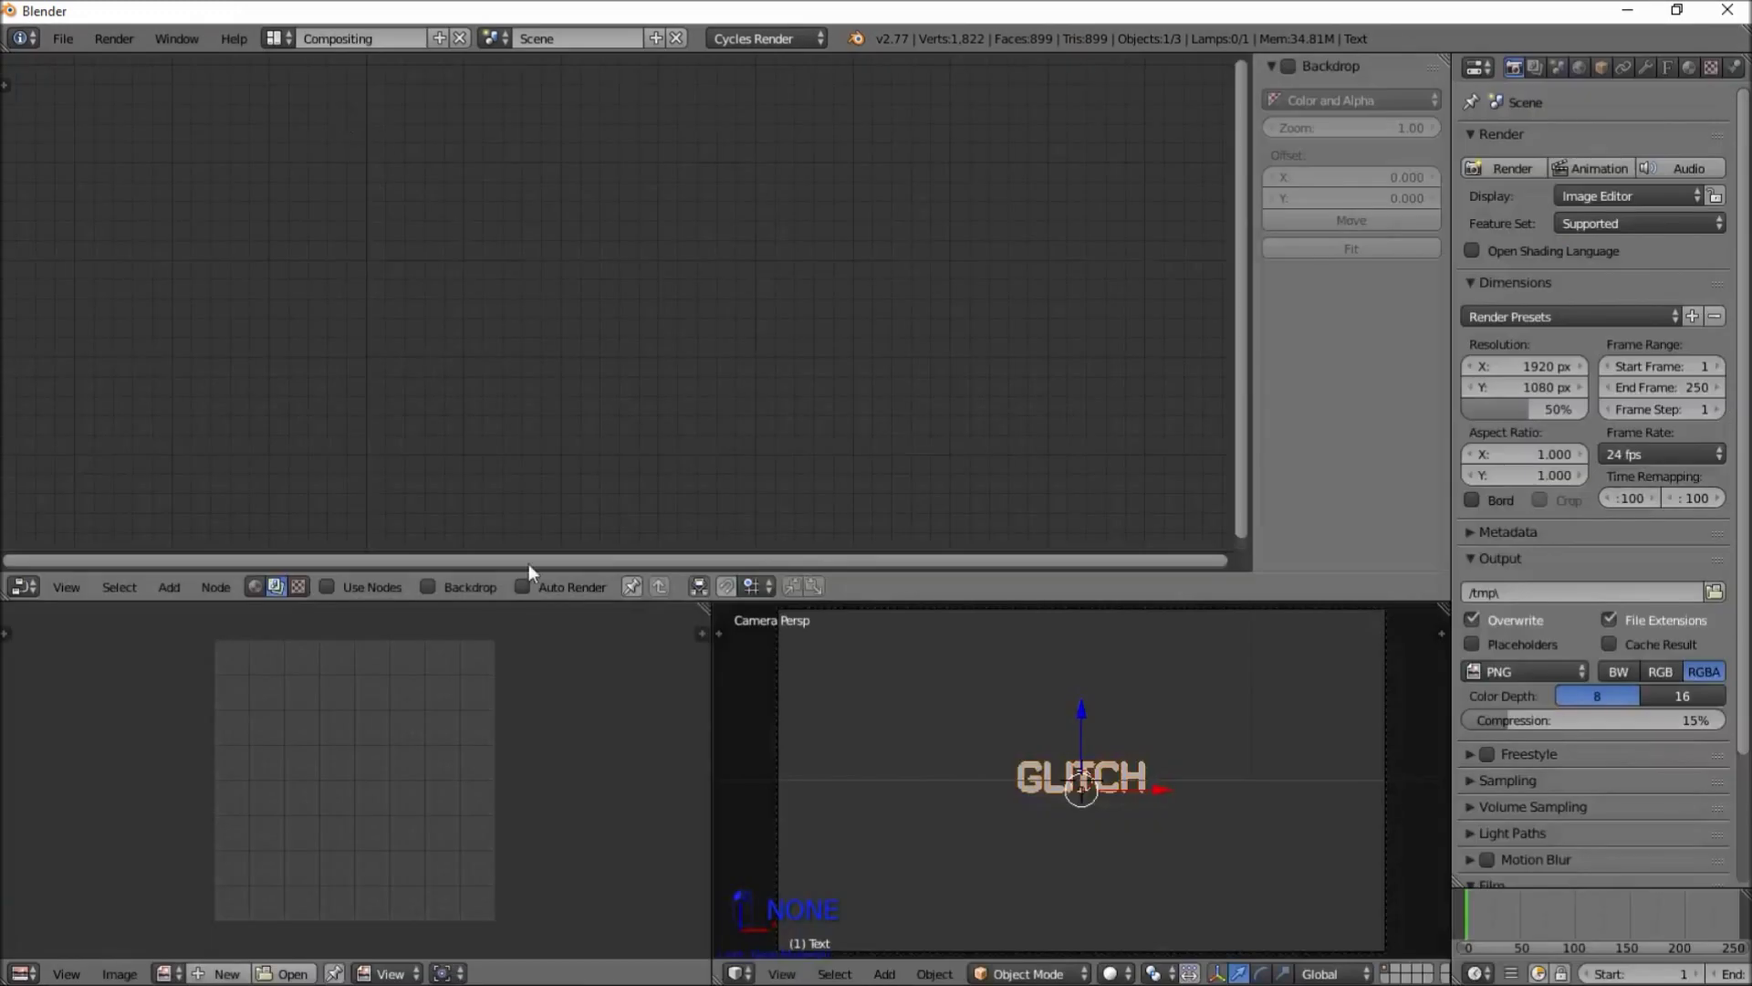
click(329, 586)
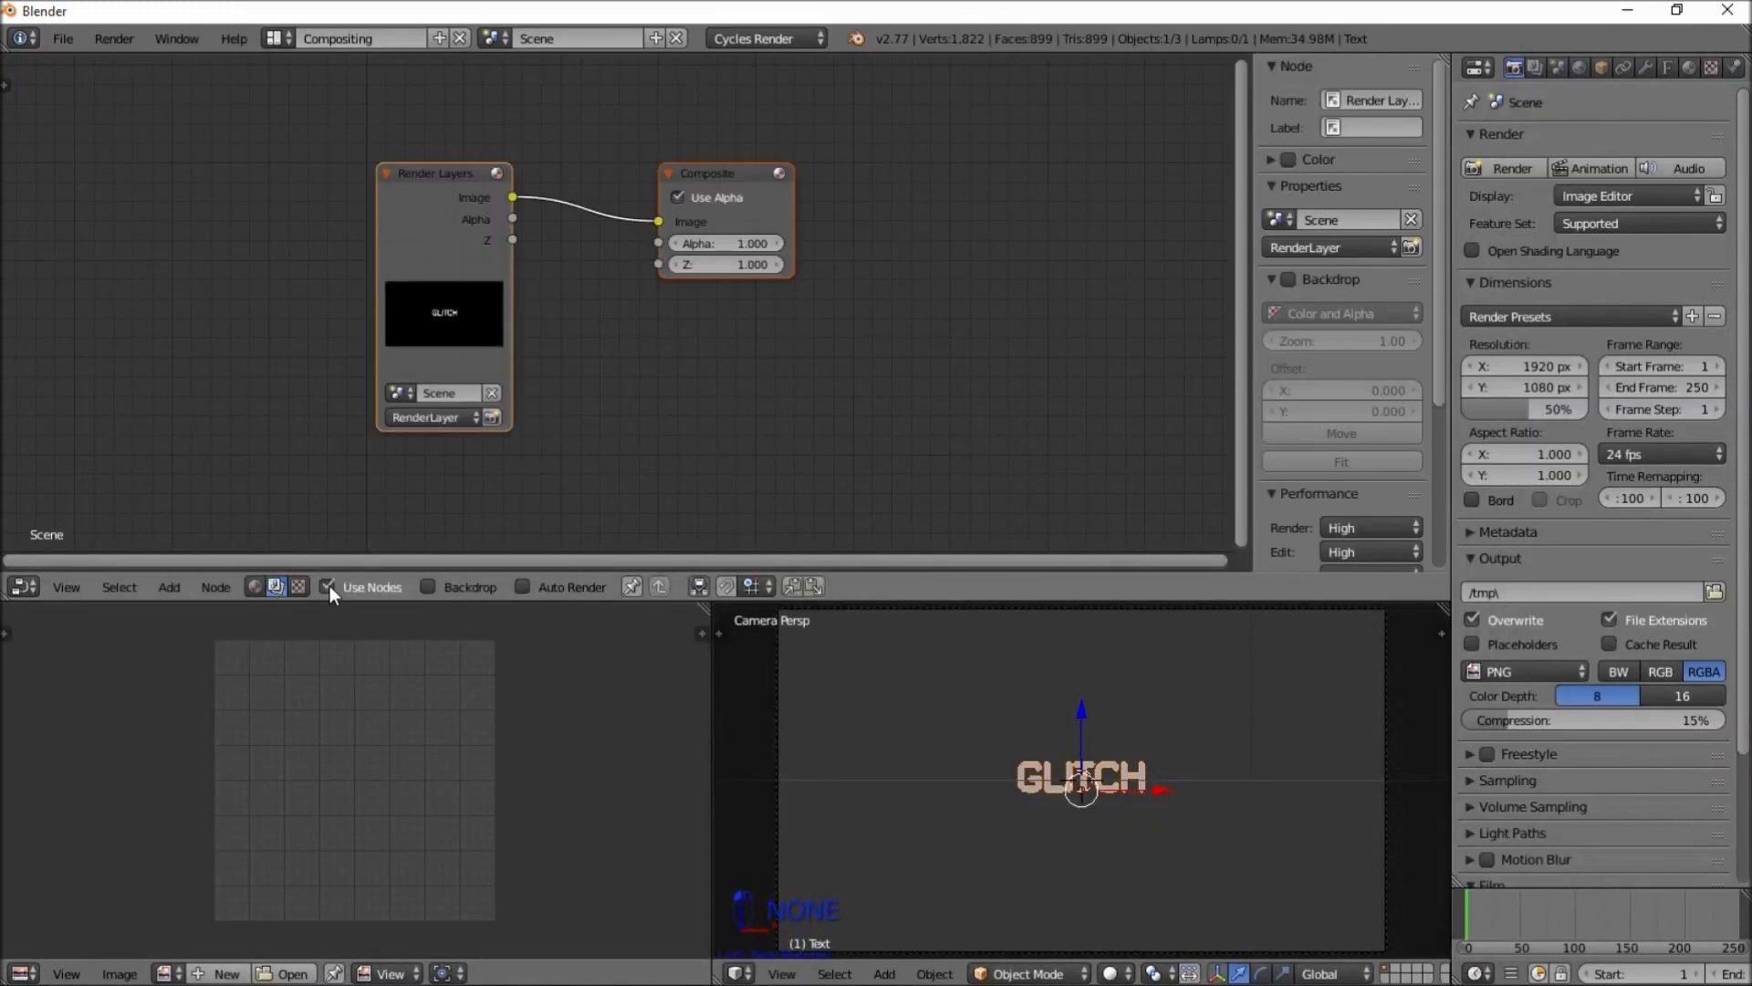
click(428, 587)
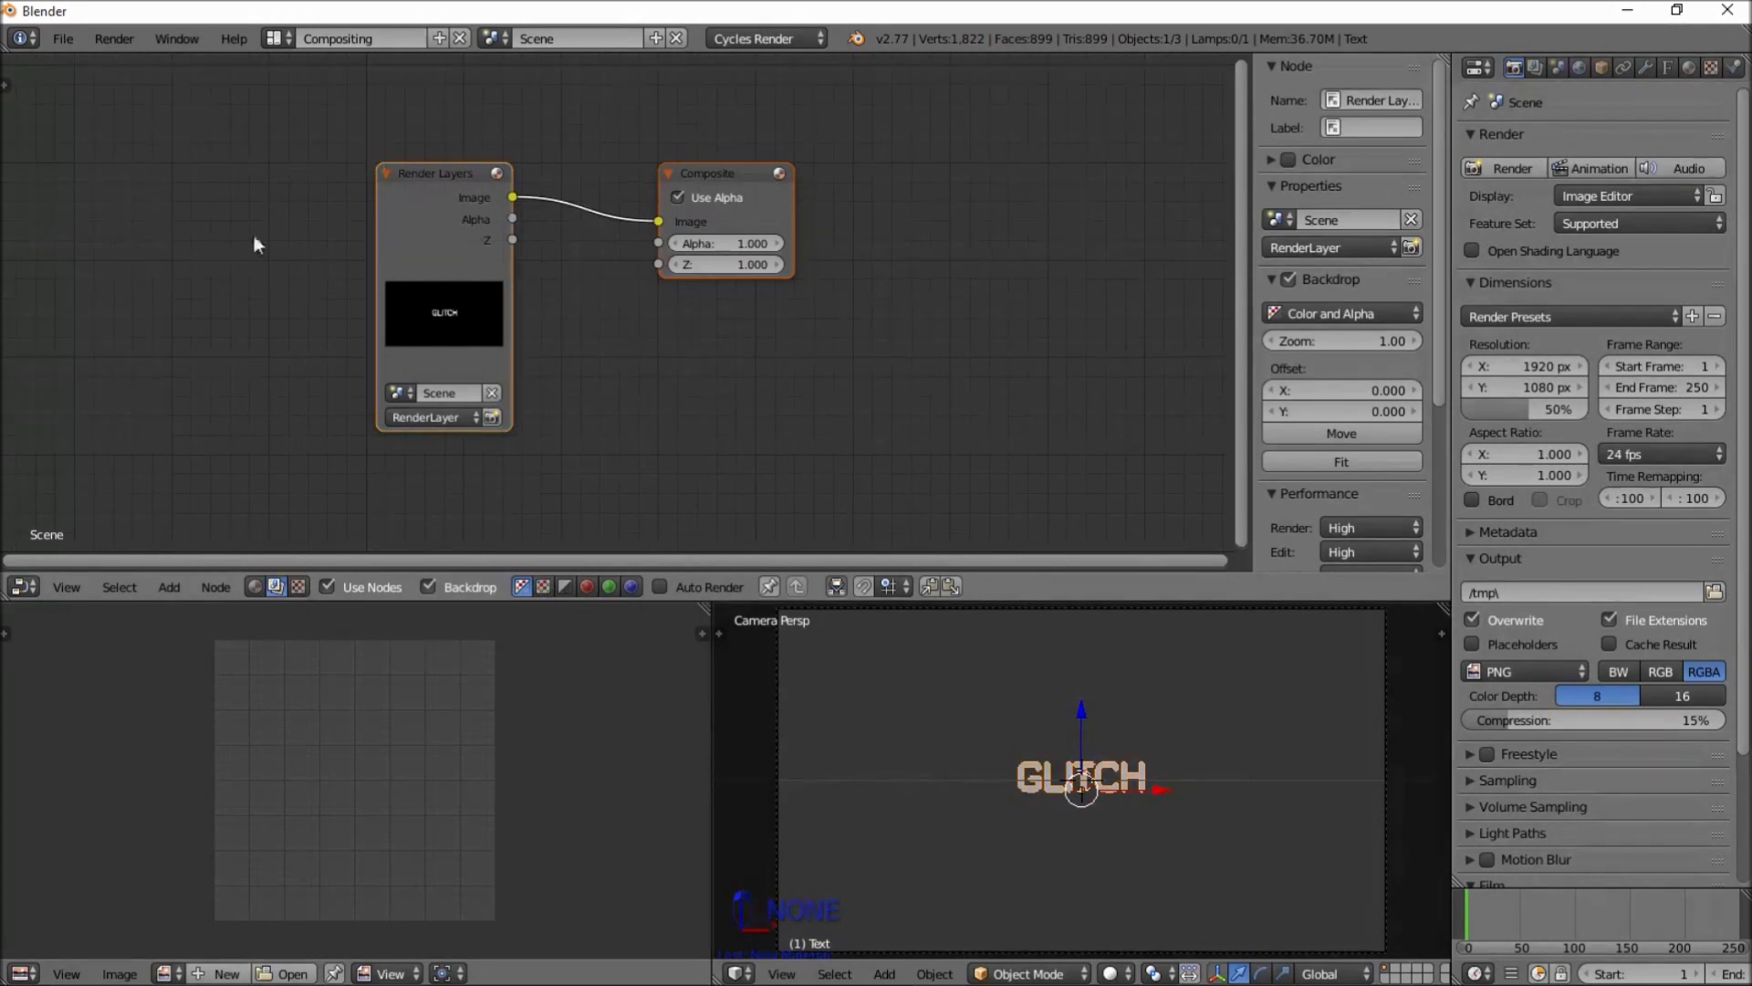
Add a Viewer output node below the Composite node and link the Render Layers image output to its image input
click(178, 587)
mouse_move(208, 520)
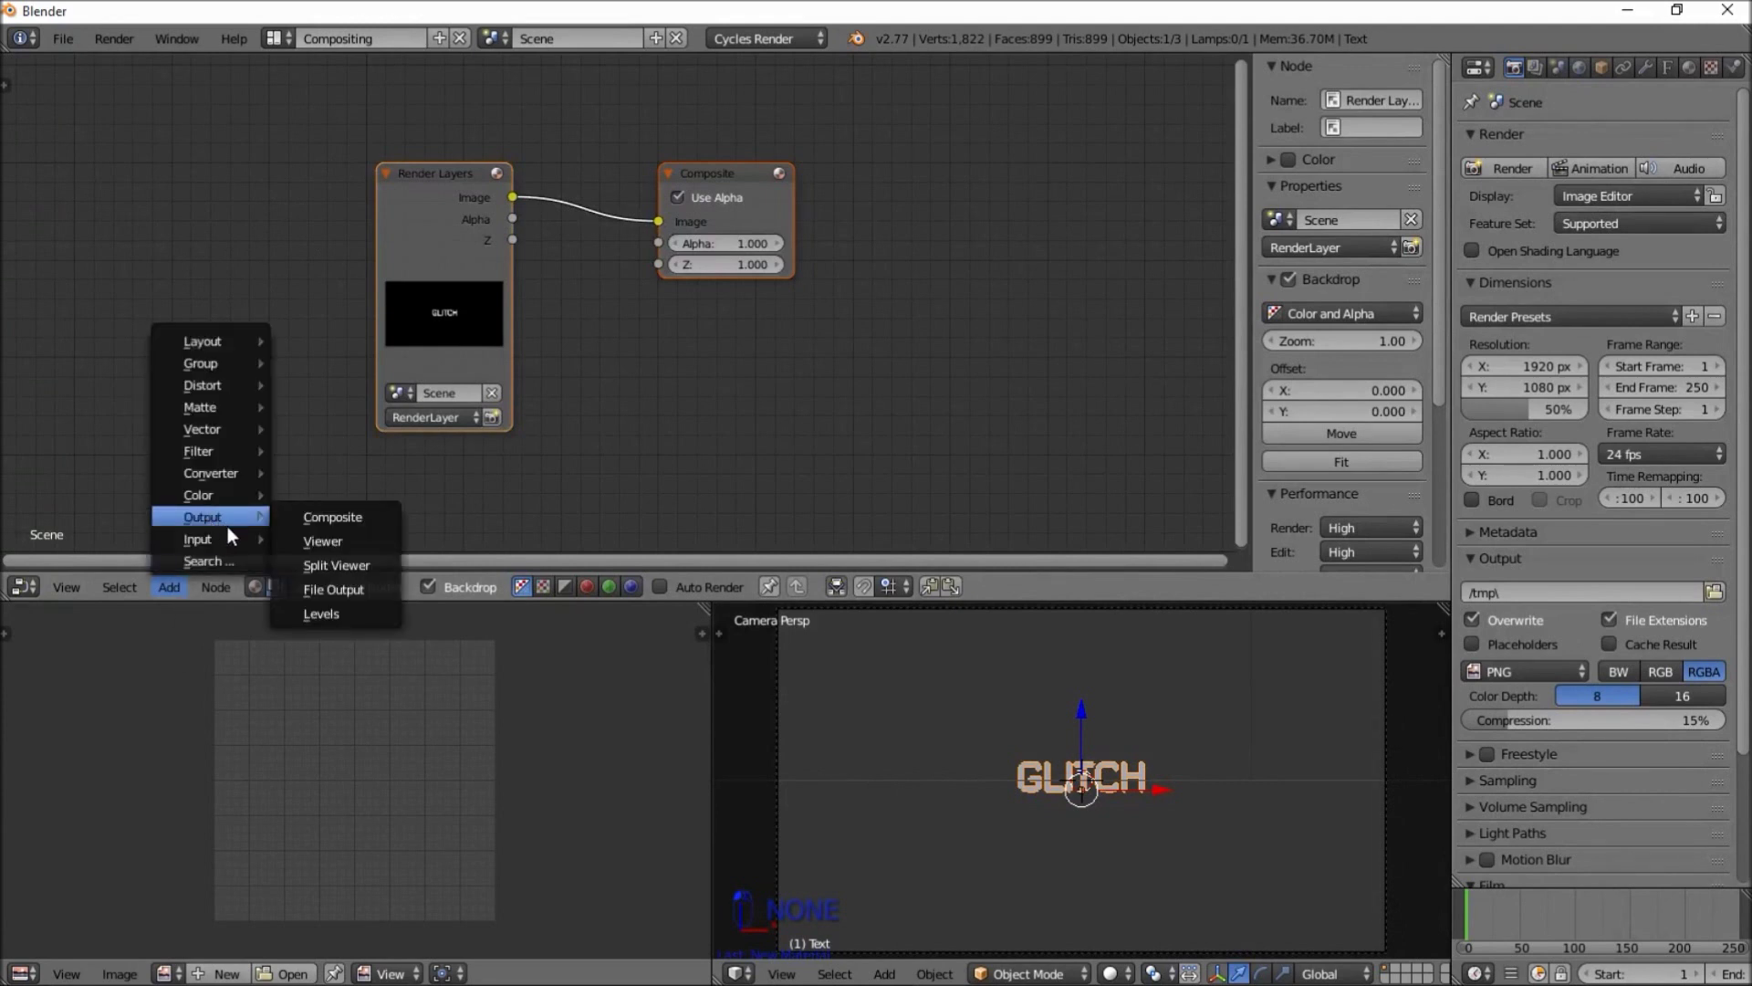
click(312, 541)
click(904, 322)
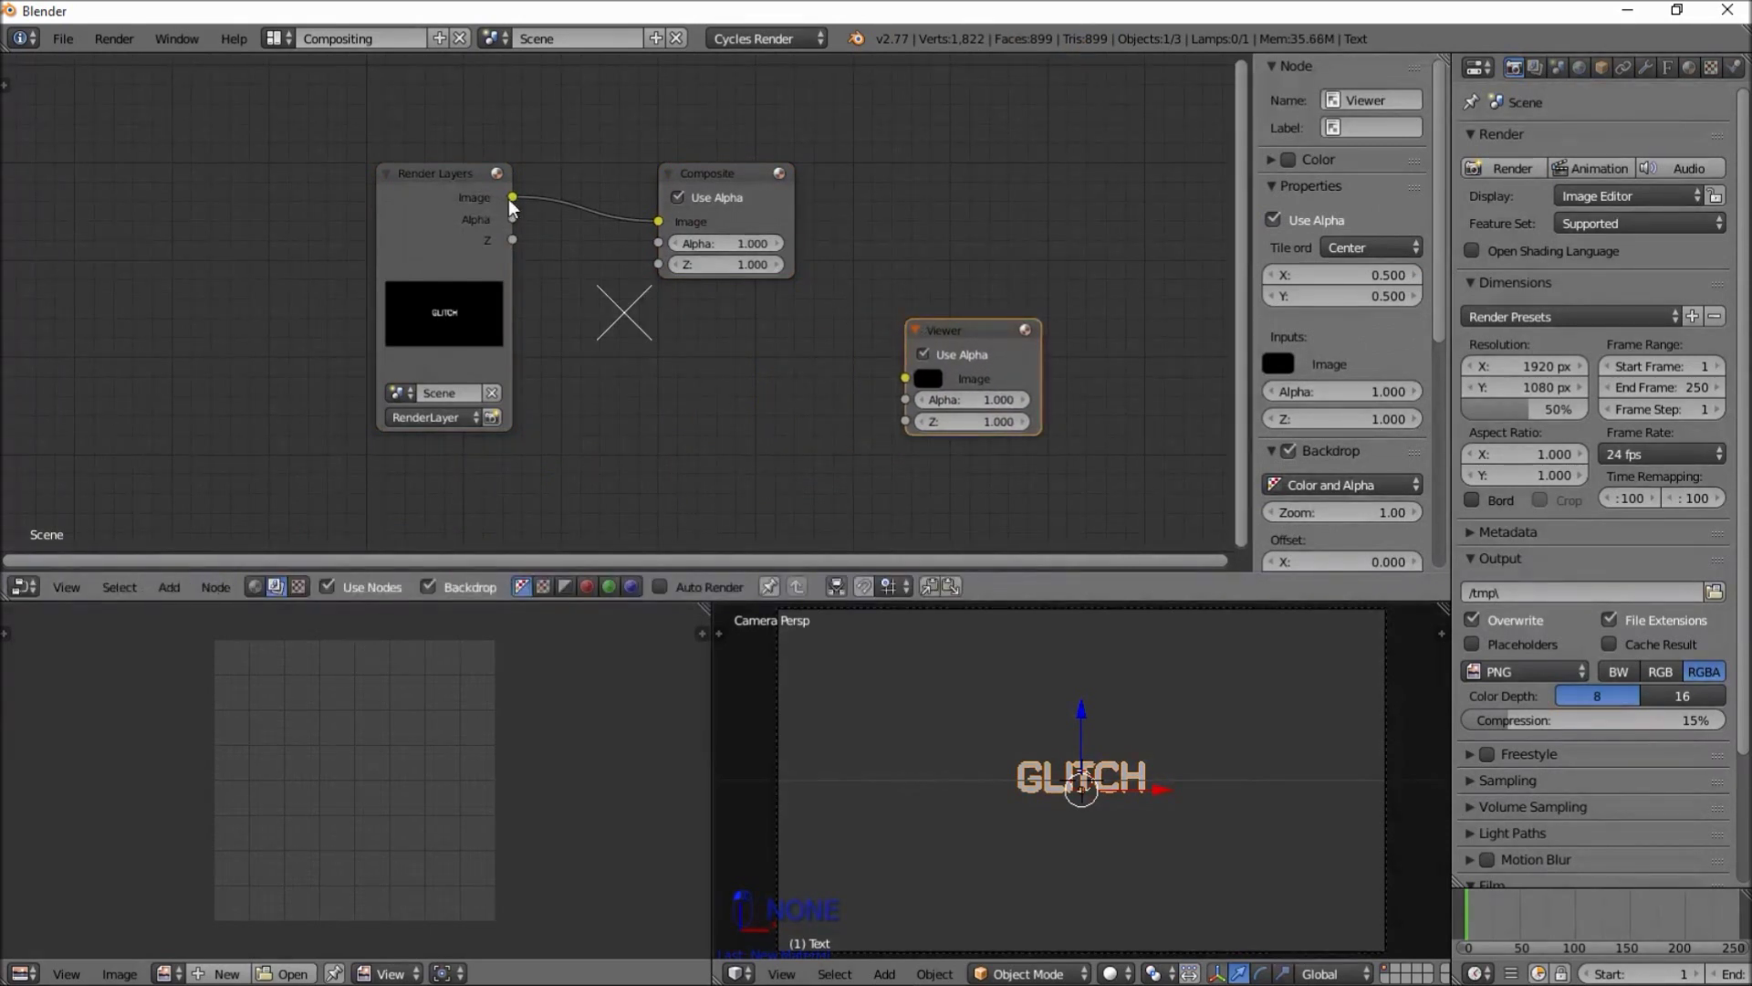
drag(515, 201, 929, 376)
Spread the Composite and Render Layers nodes apart to make room between them for more nodes
click(719, 160)
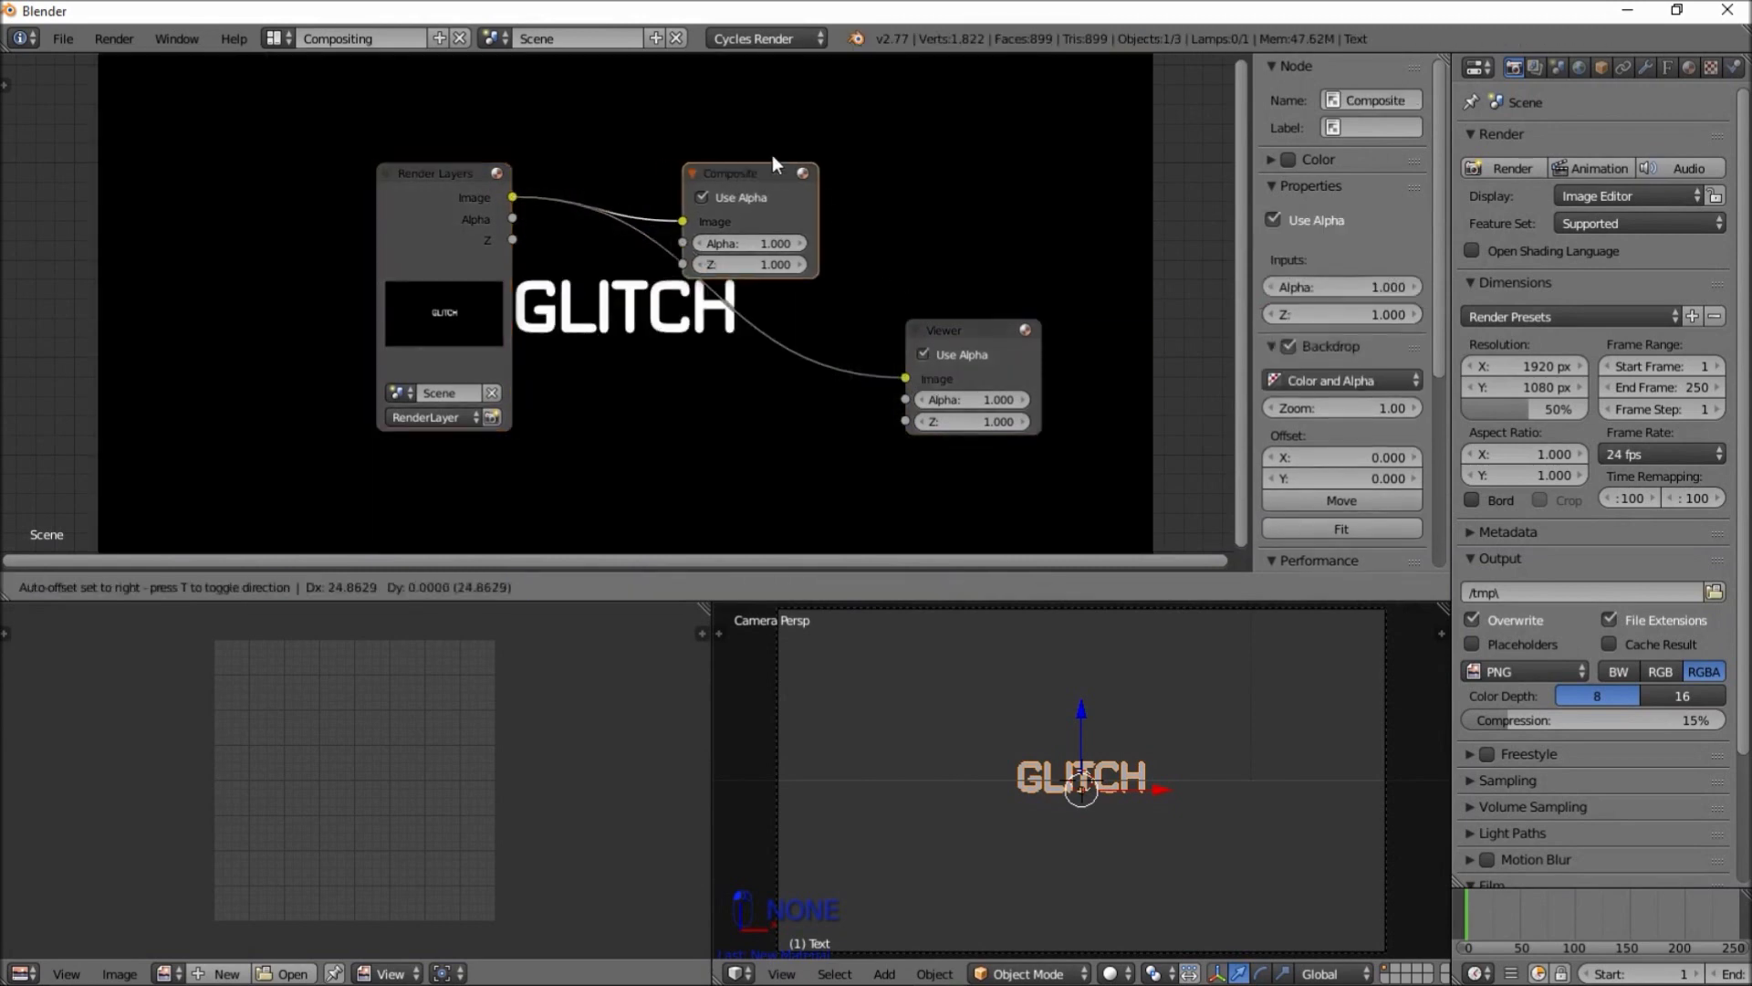
drag(749, 171, 1165, 47)
drag(496, 261, 255, 249)
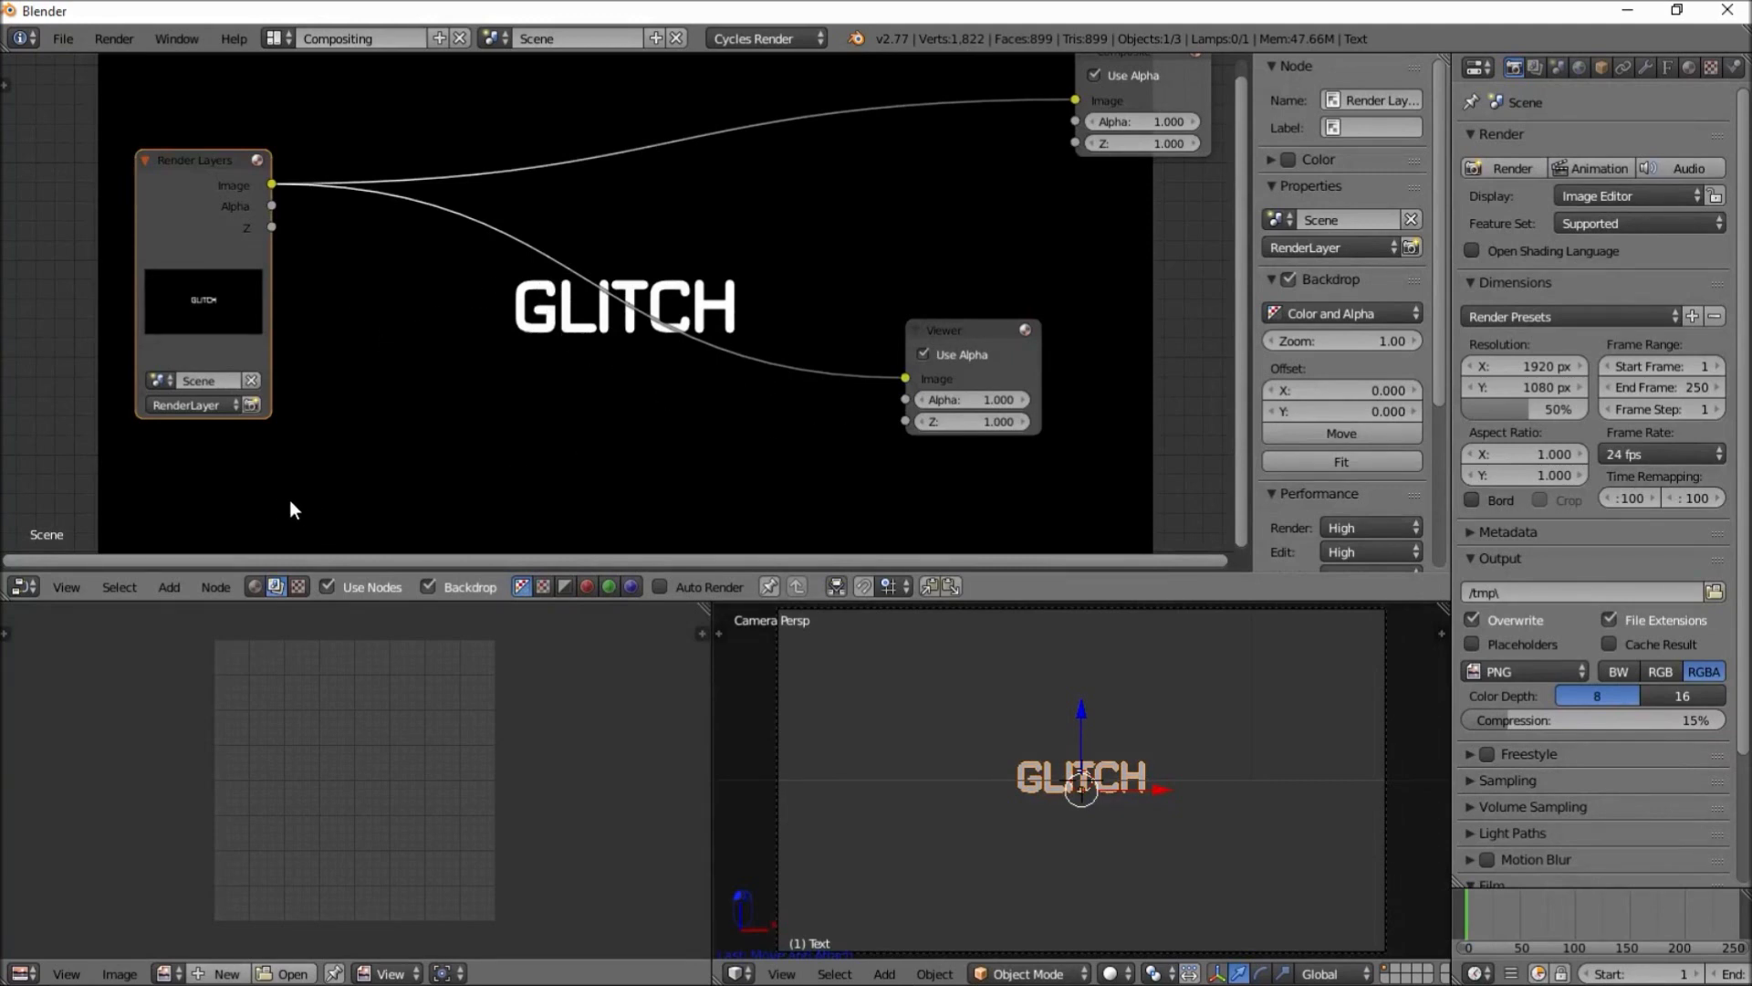
Add a Displace distort node and insert it on the link between the Render Layers and Viewer nodes
click(179, 582)
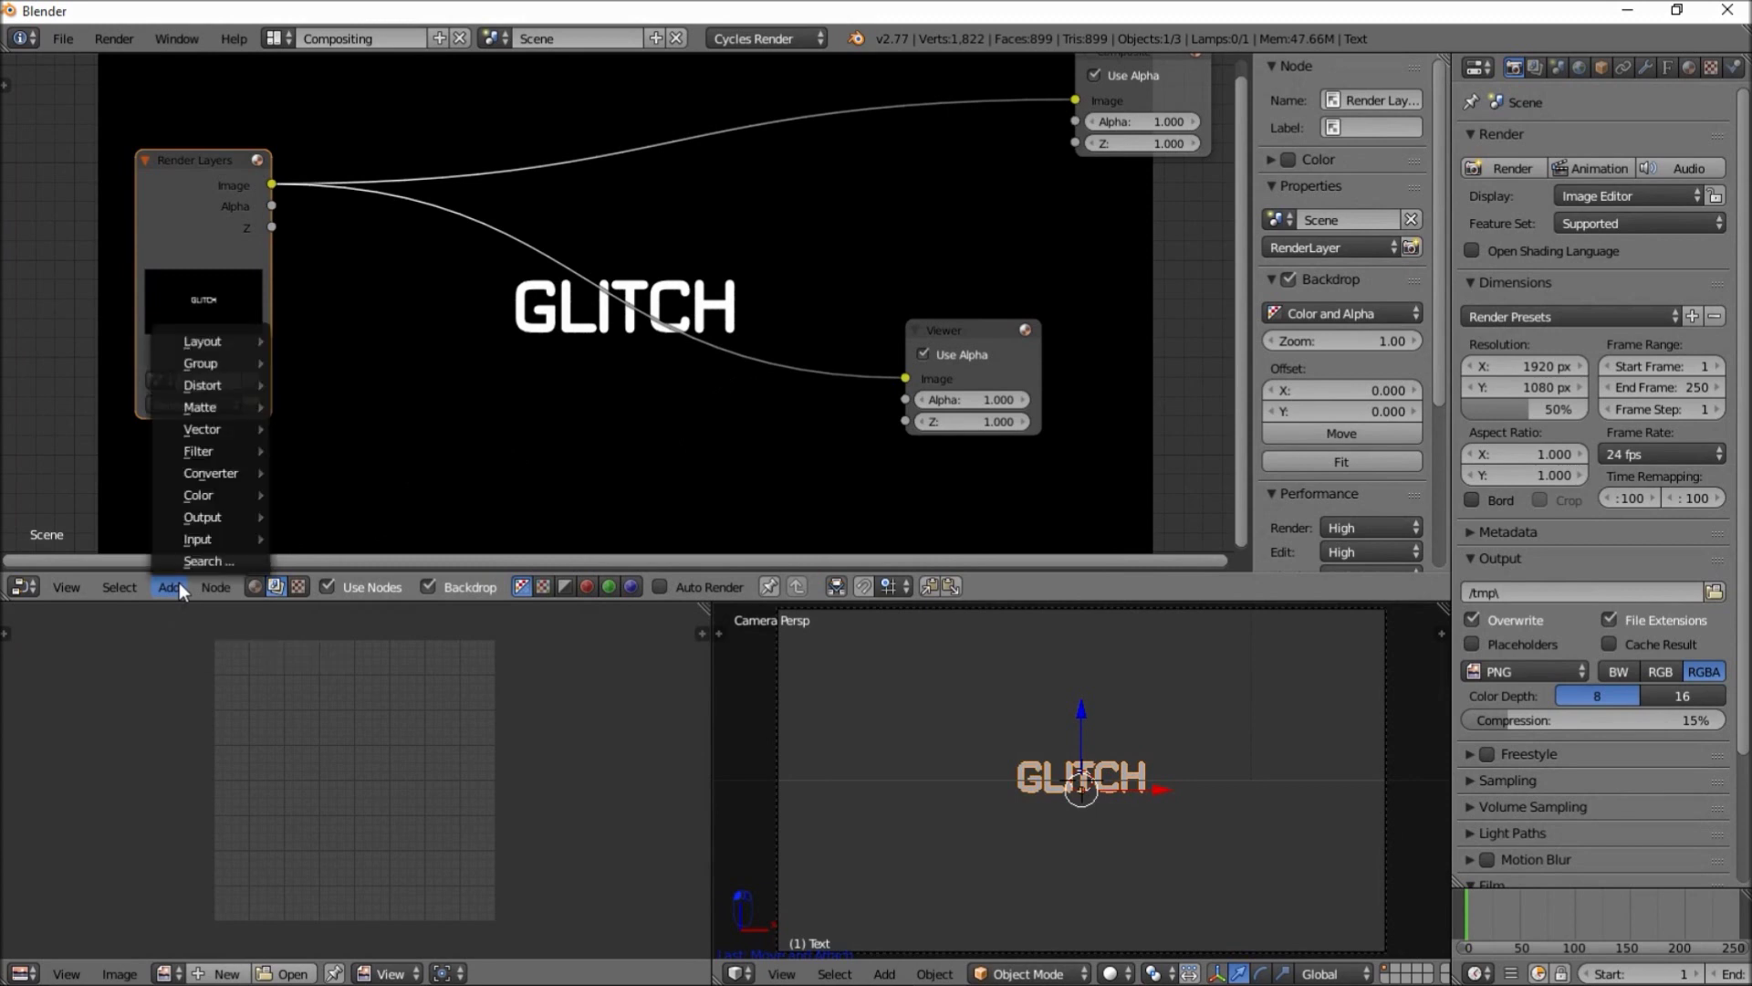
mouse_move(253, 385)
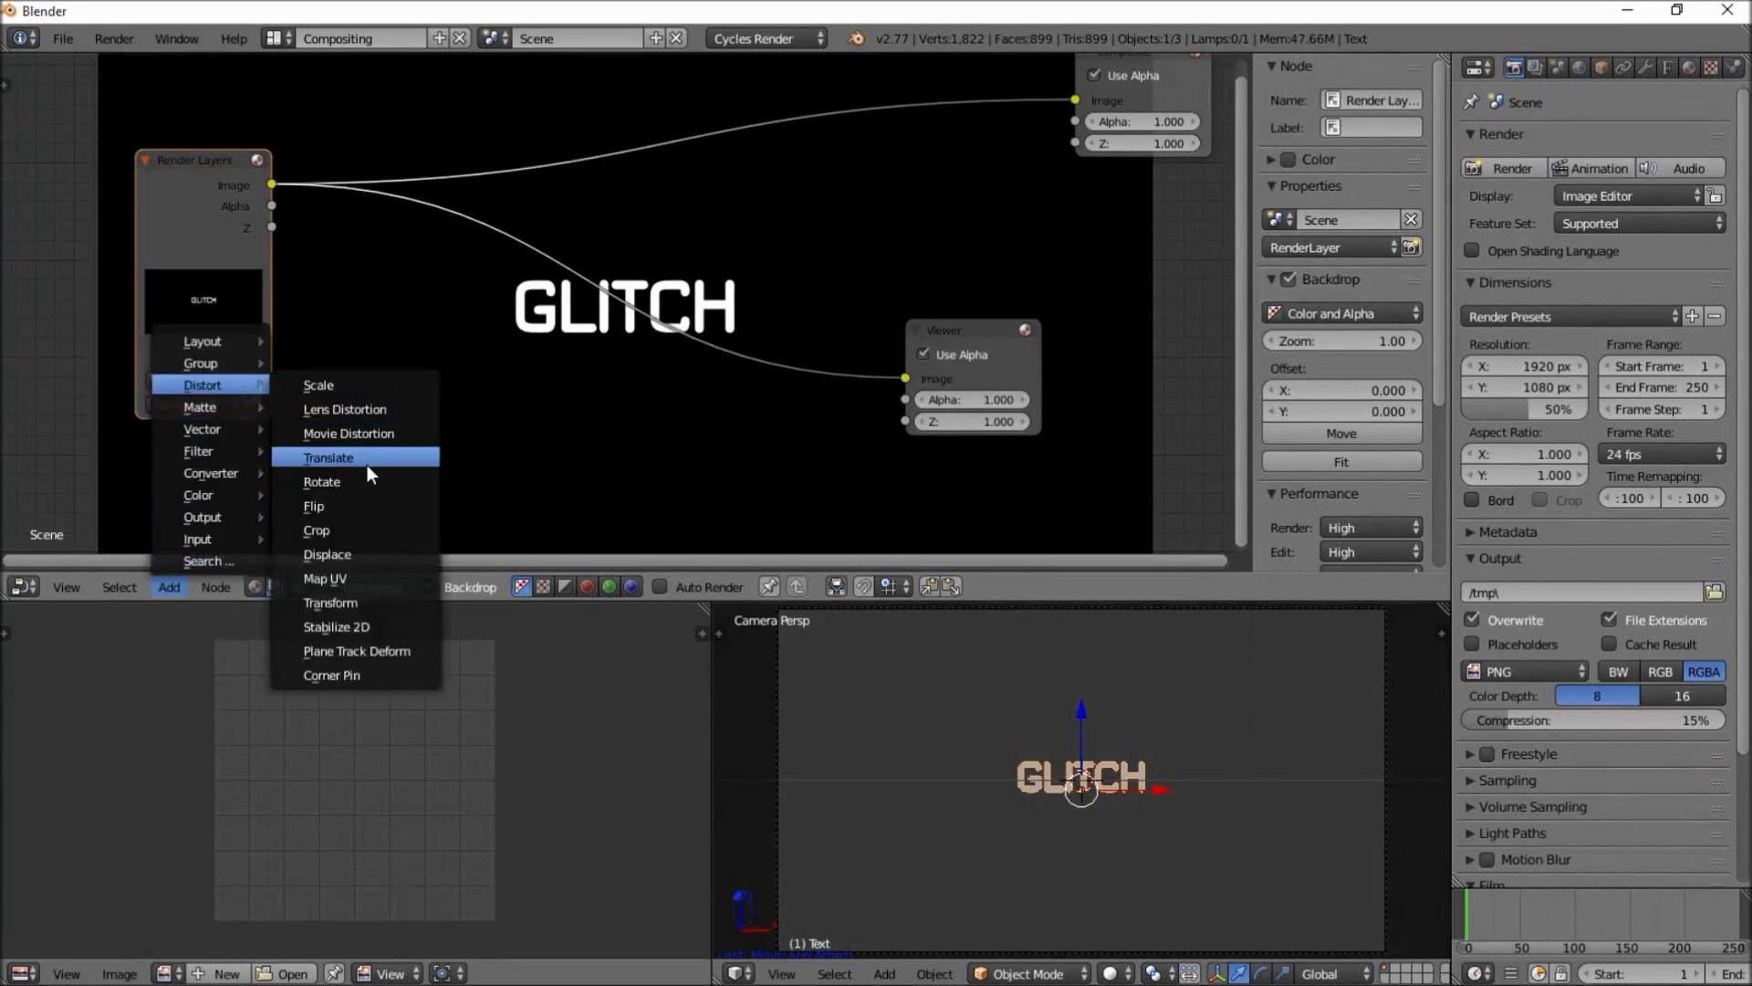
click(365, 550)
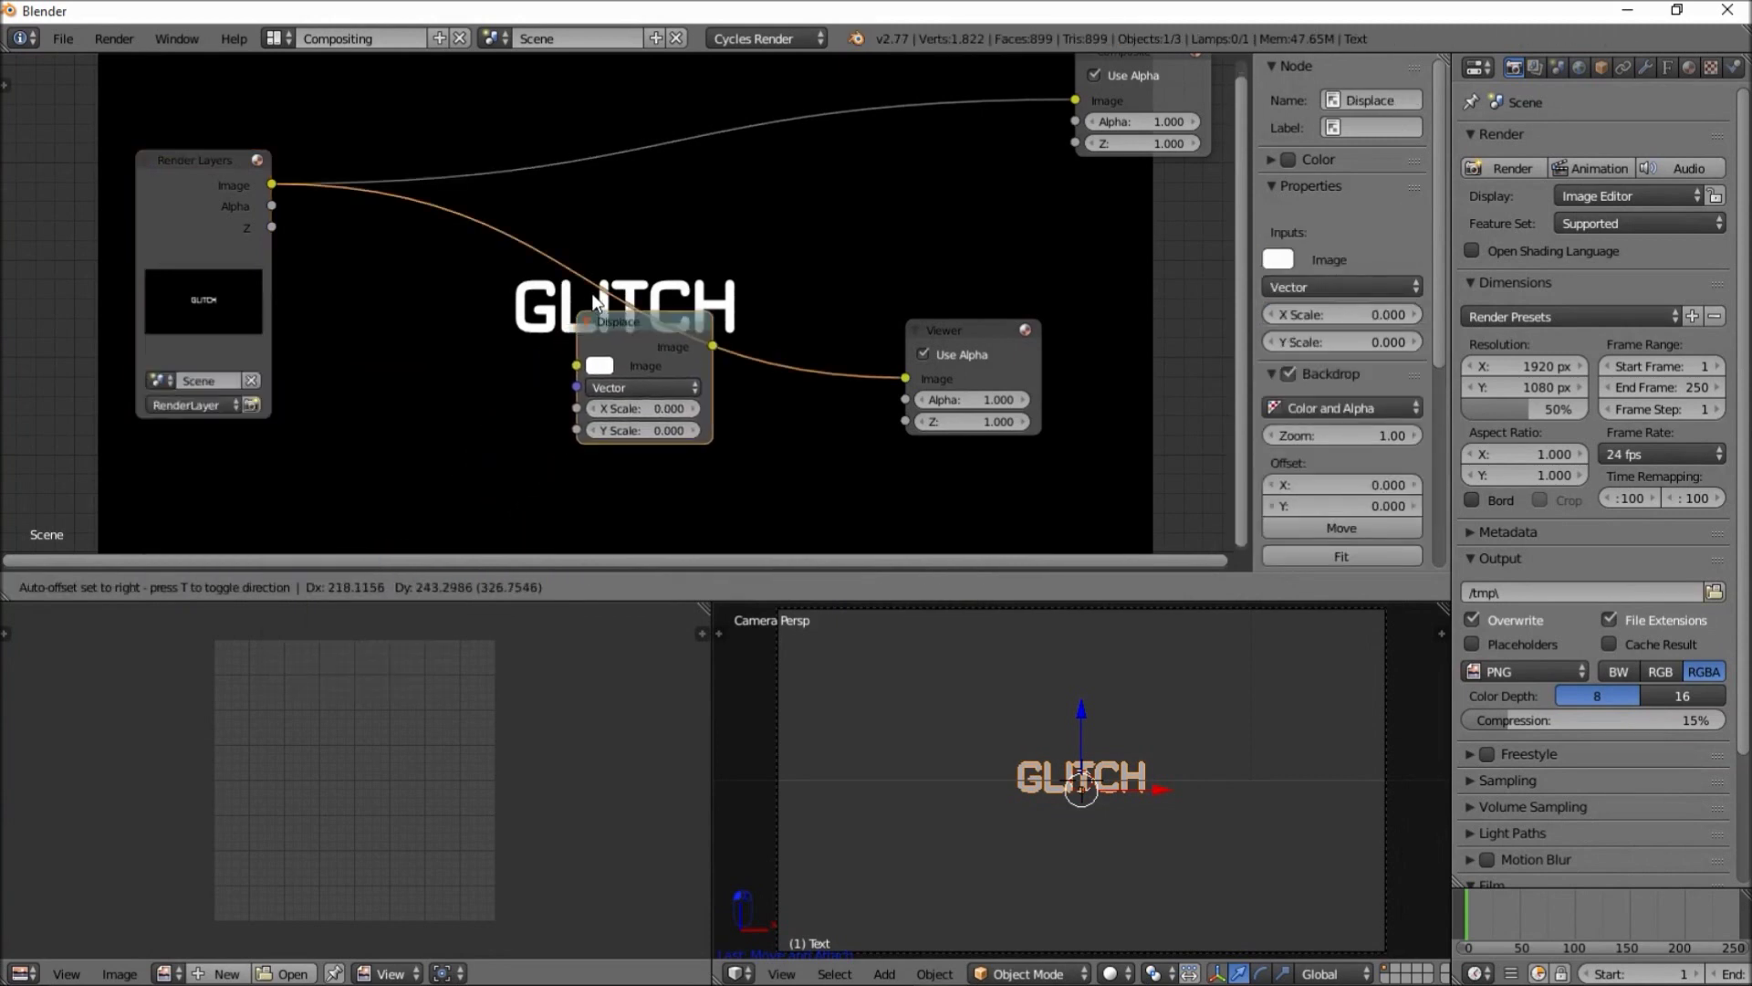
click(627, 242)
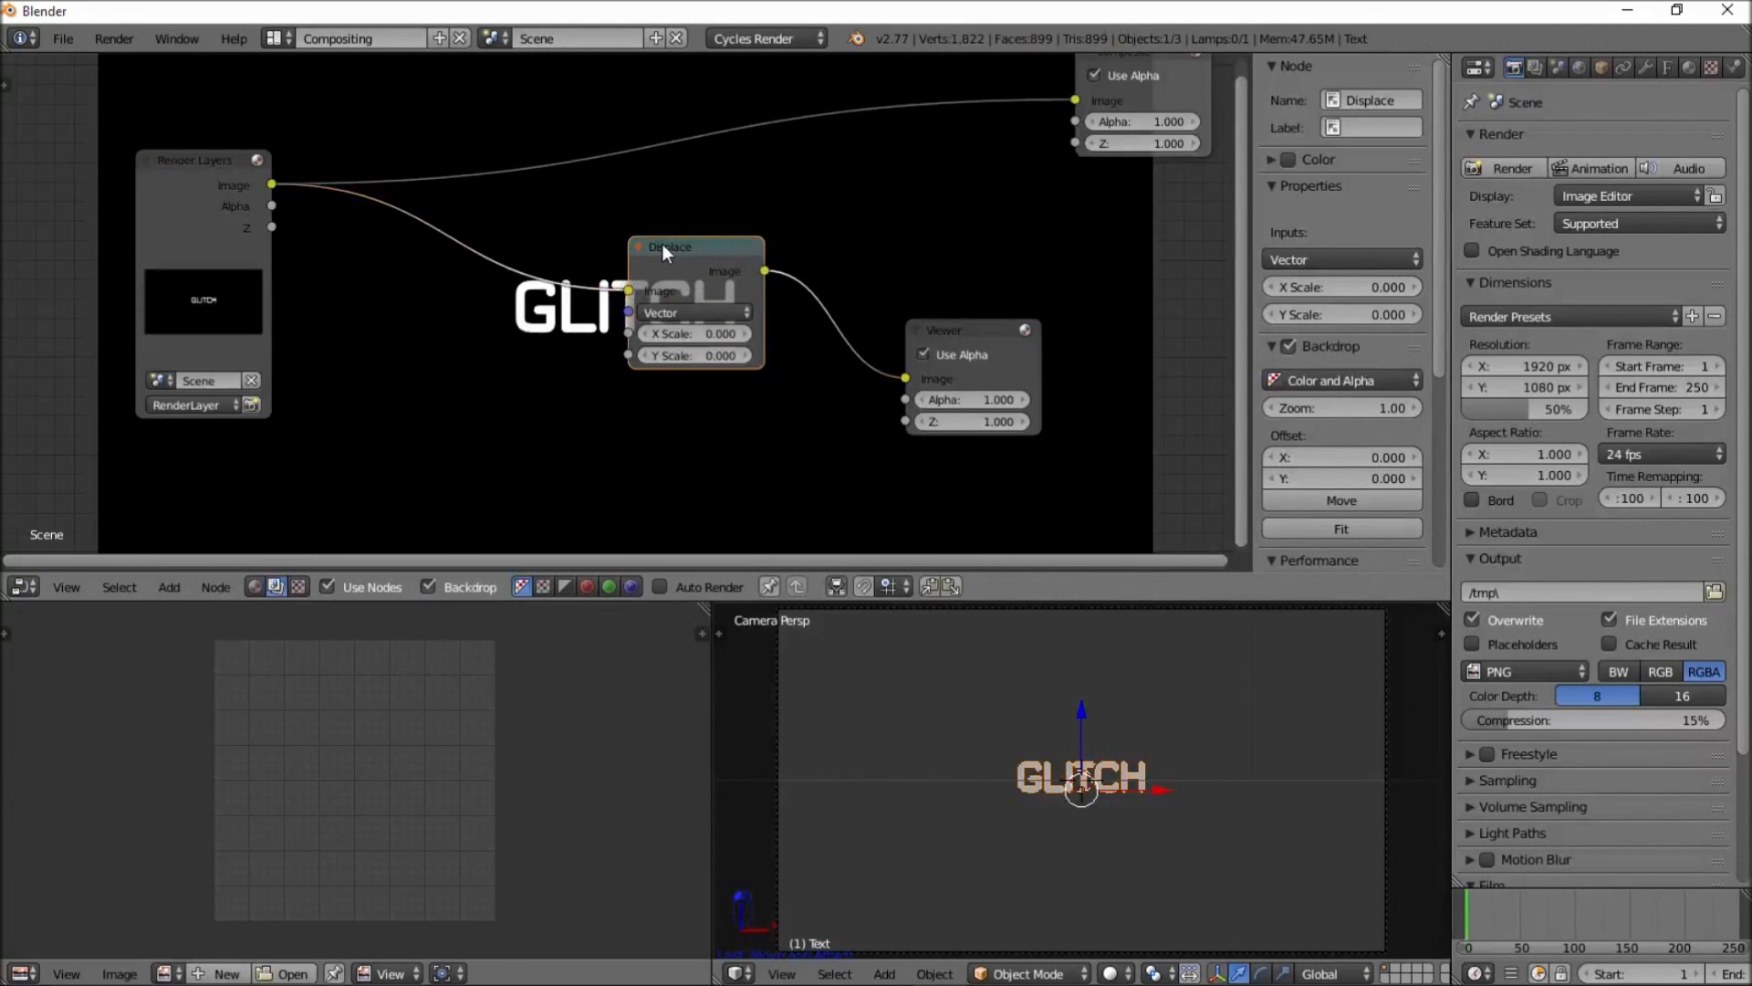
Switch to the Default screen layout and replace the rendered image area with the 3D View editor
middle_drag(548, 427, 595, 398)
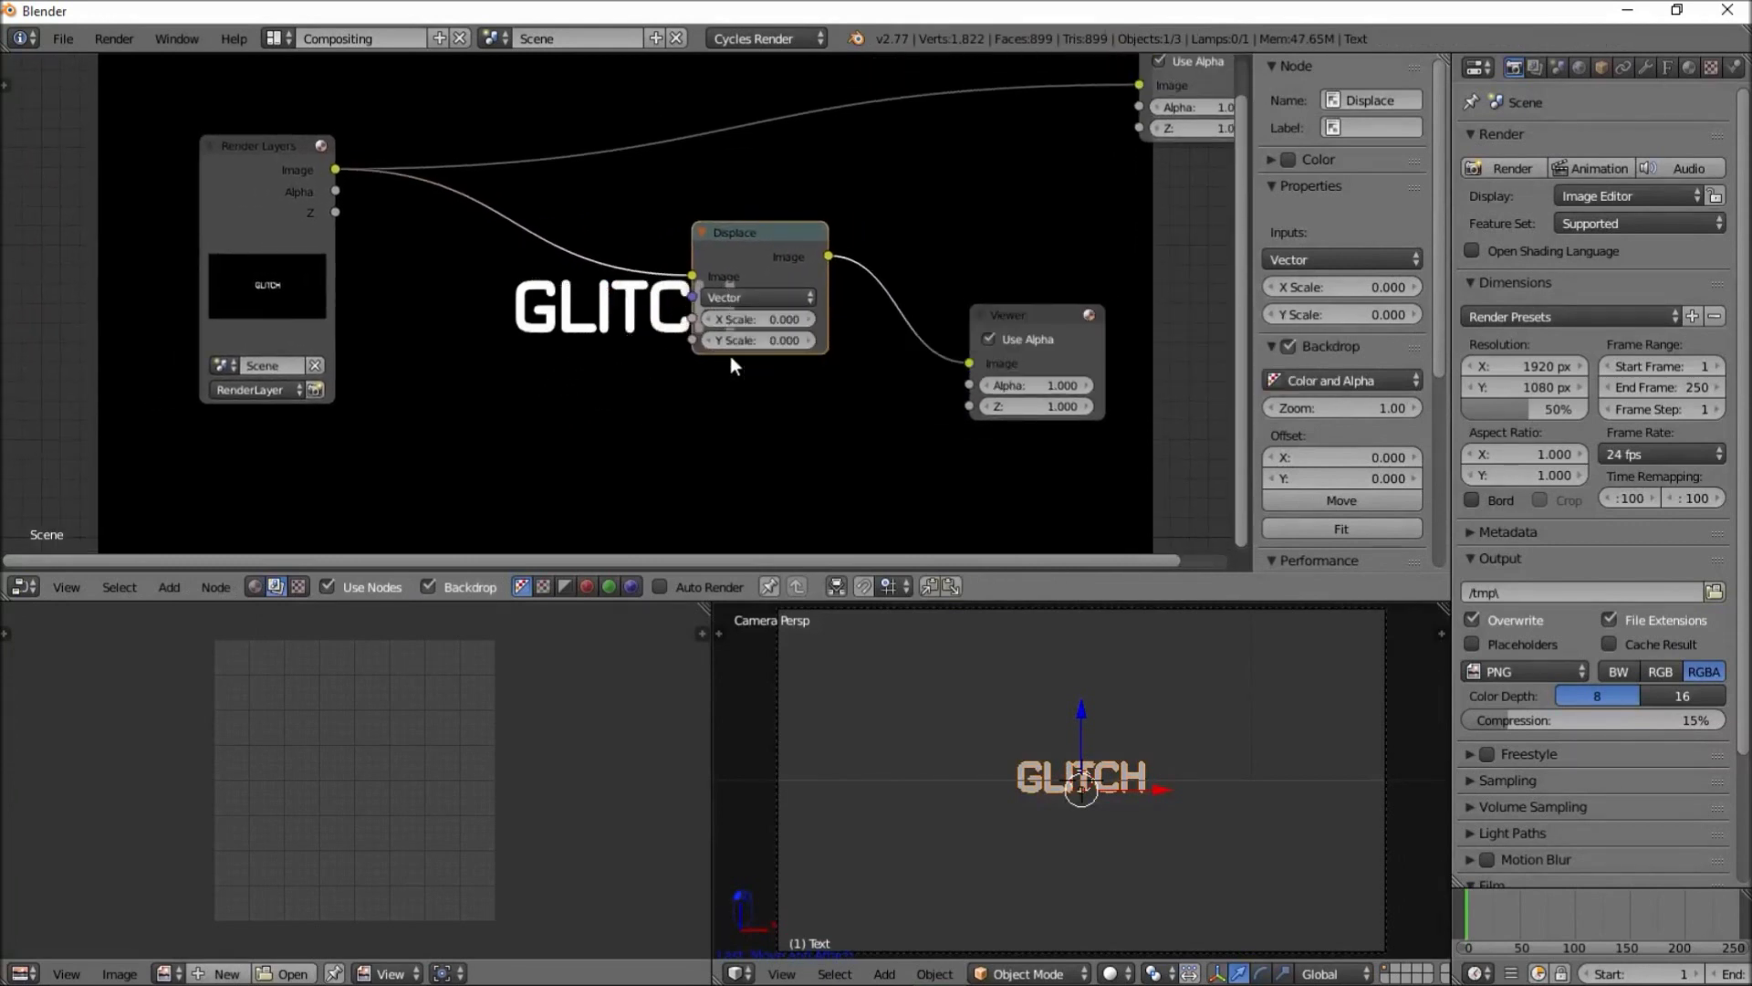
mouse_move(657, 330)
middle_down()
mouse_move(677, 369)
mouse_move(650, 315)
middle_up()
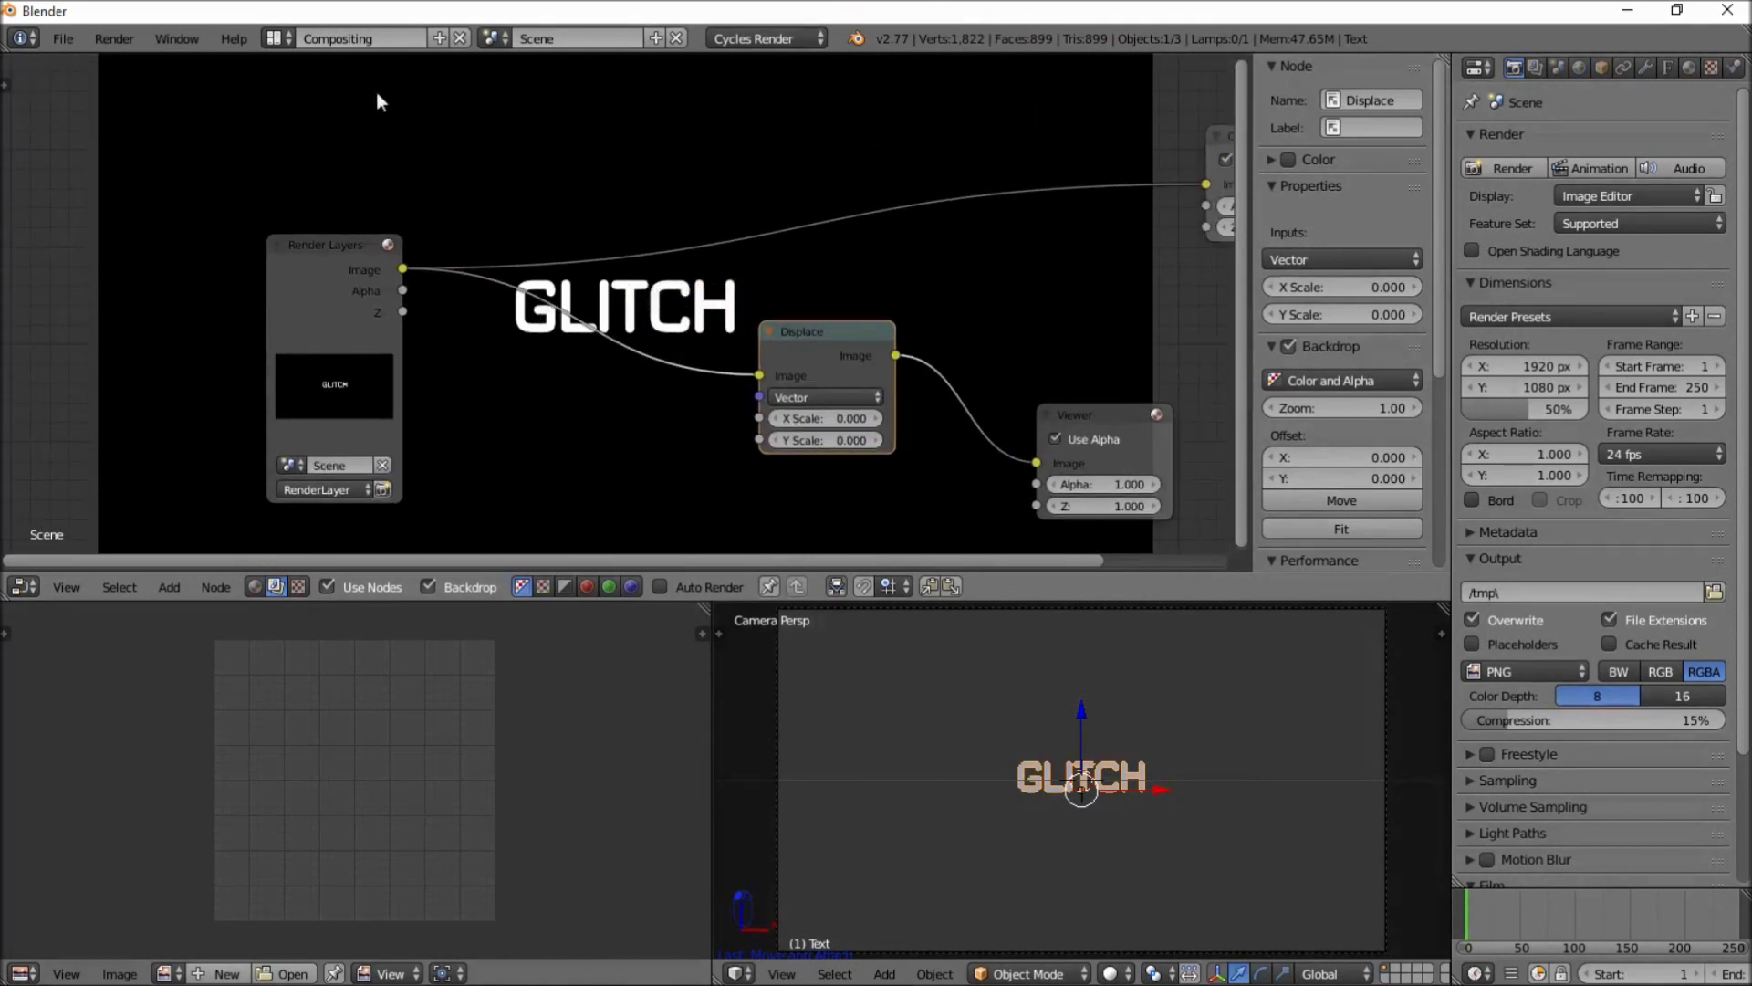
click(286, 43)
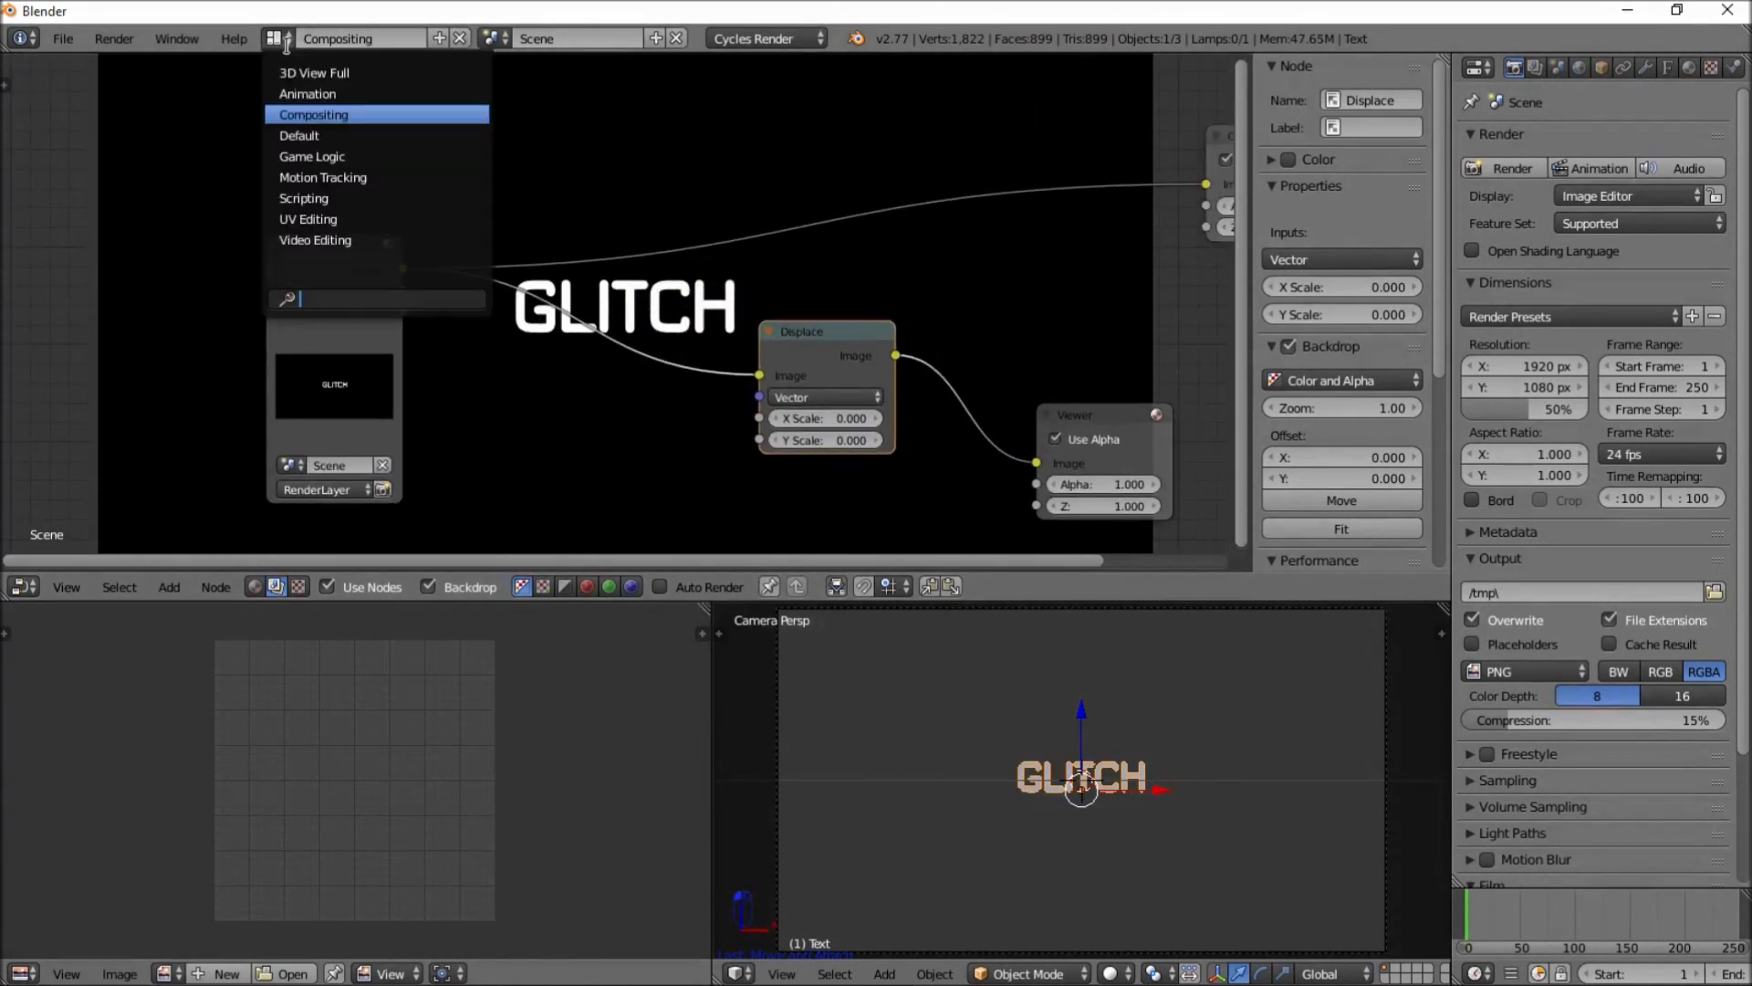
click(348, 134)
click(21, 886)
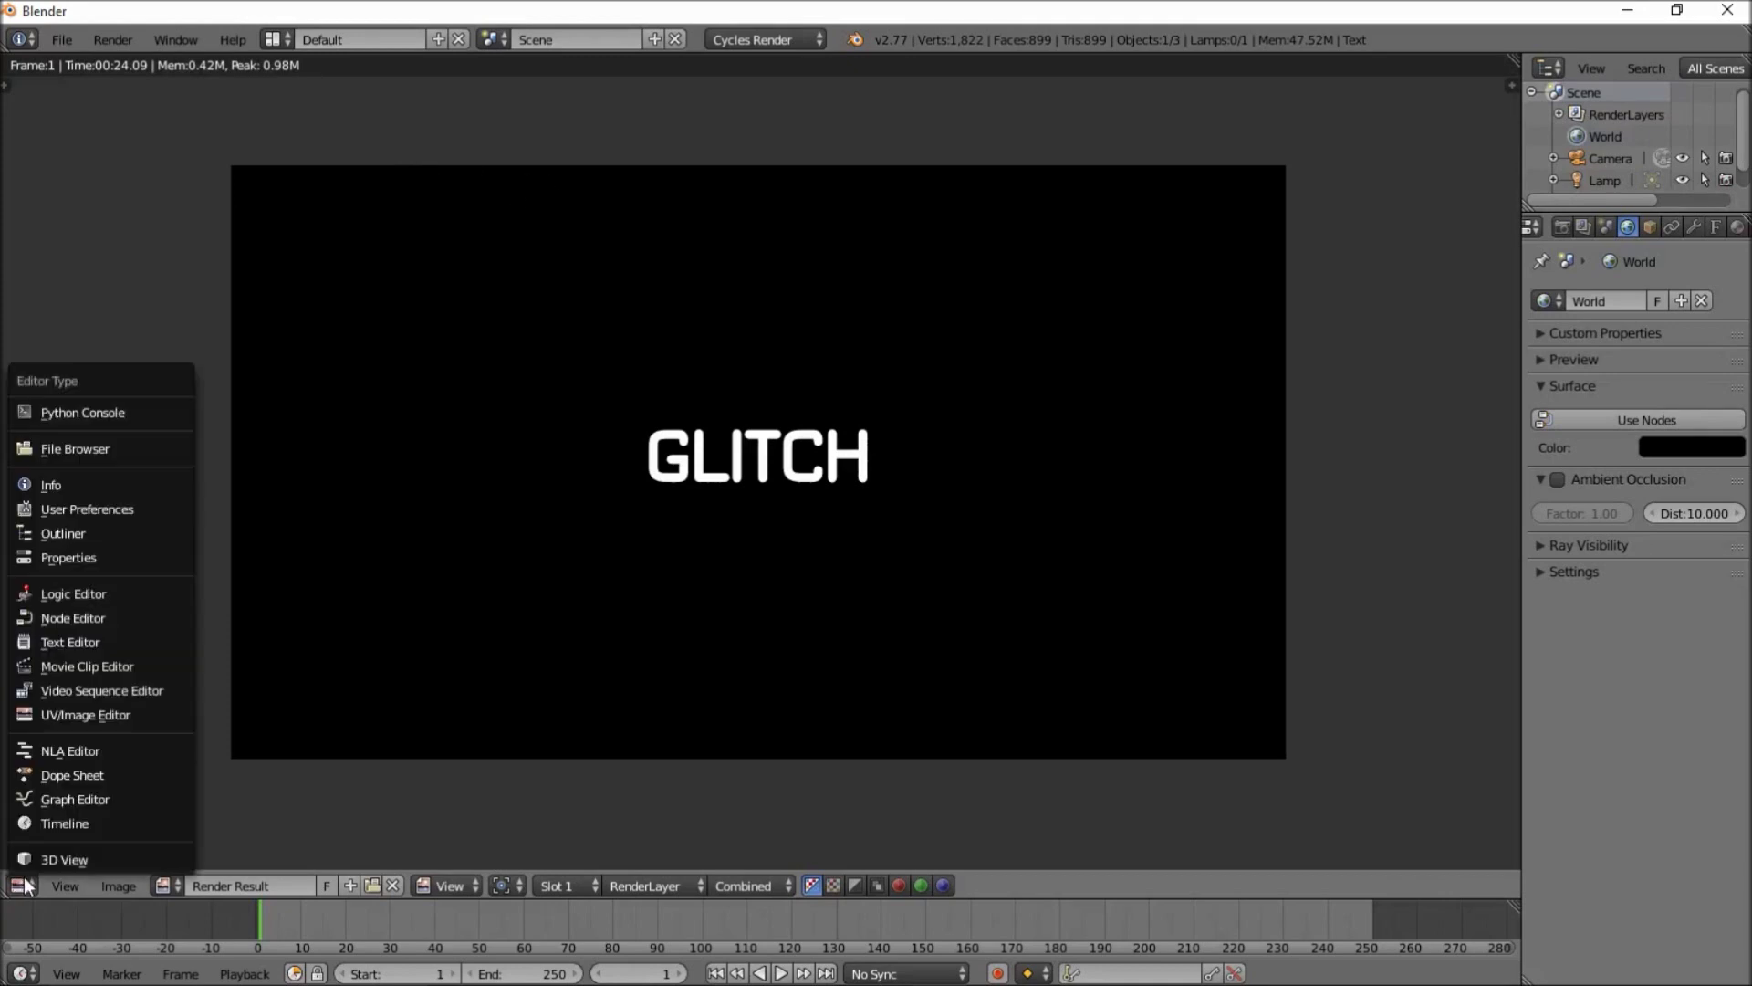
click(39, 860)
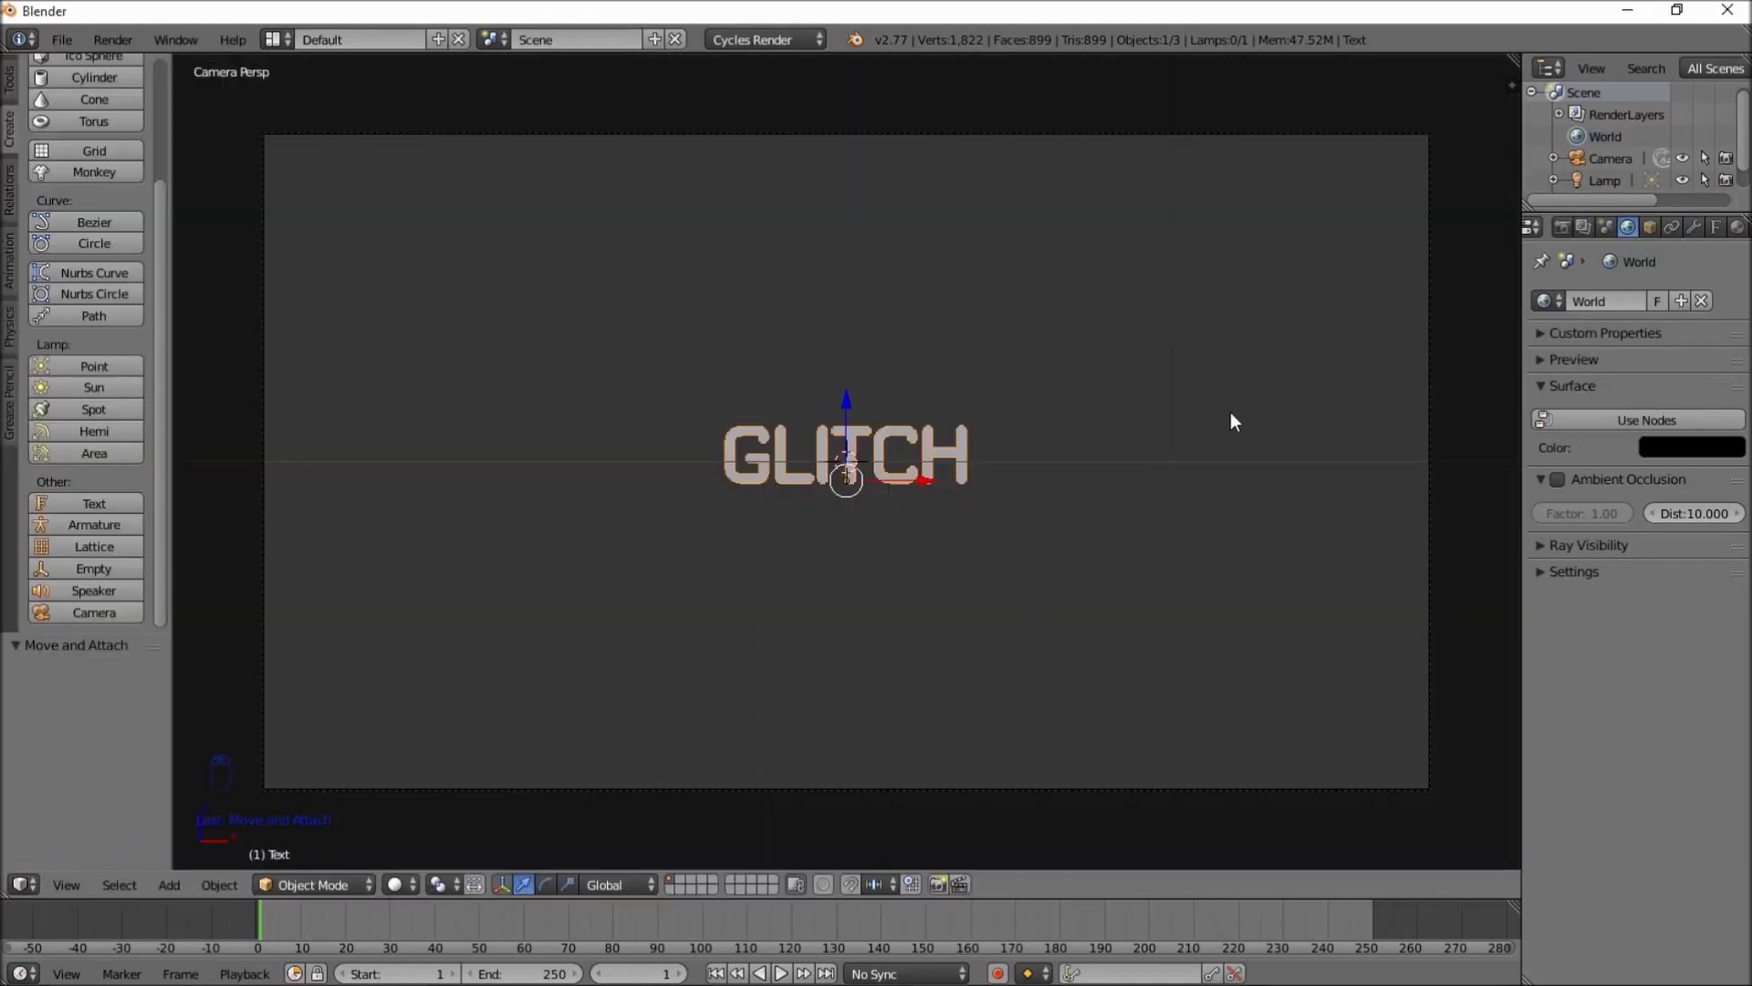
Create a new brush texture and set its type to Clouds
scroll(1675, 231, down, 4)
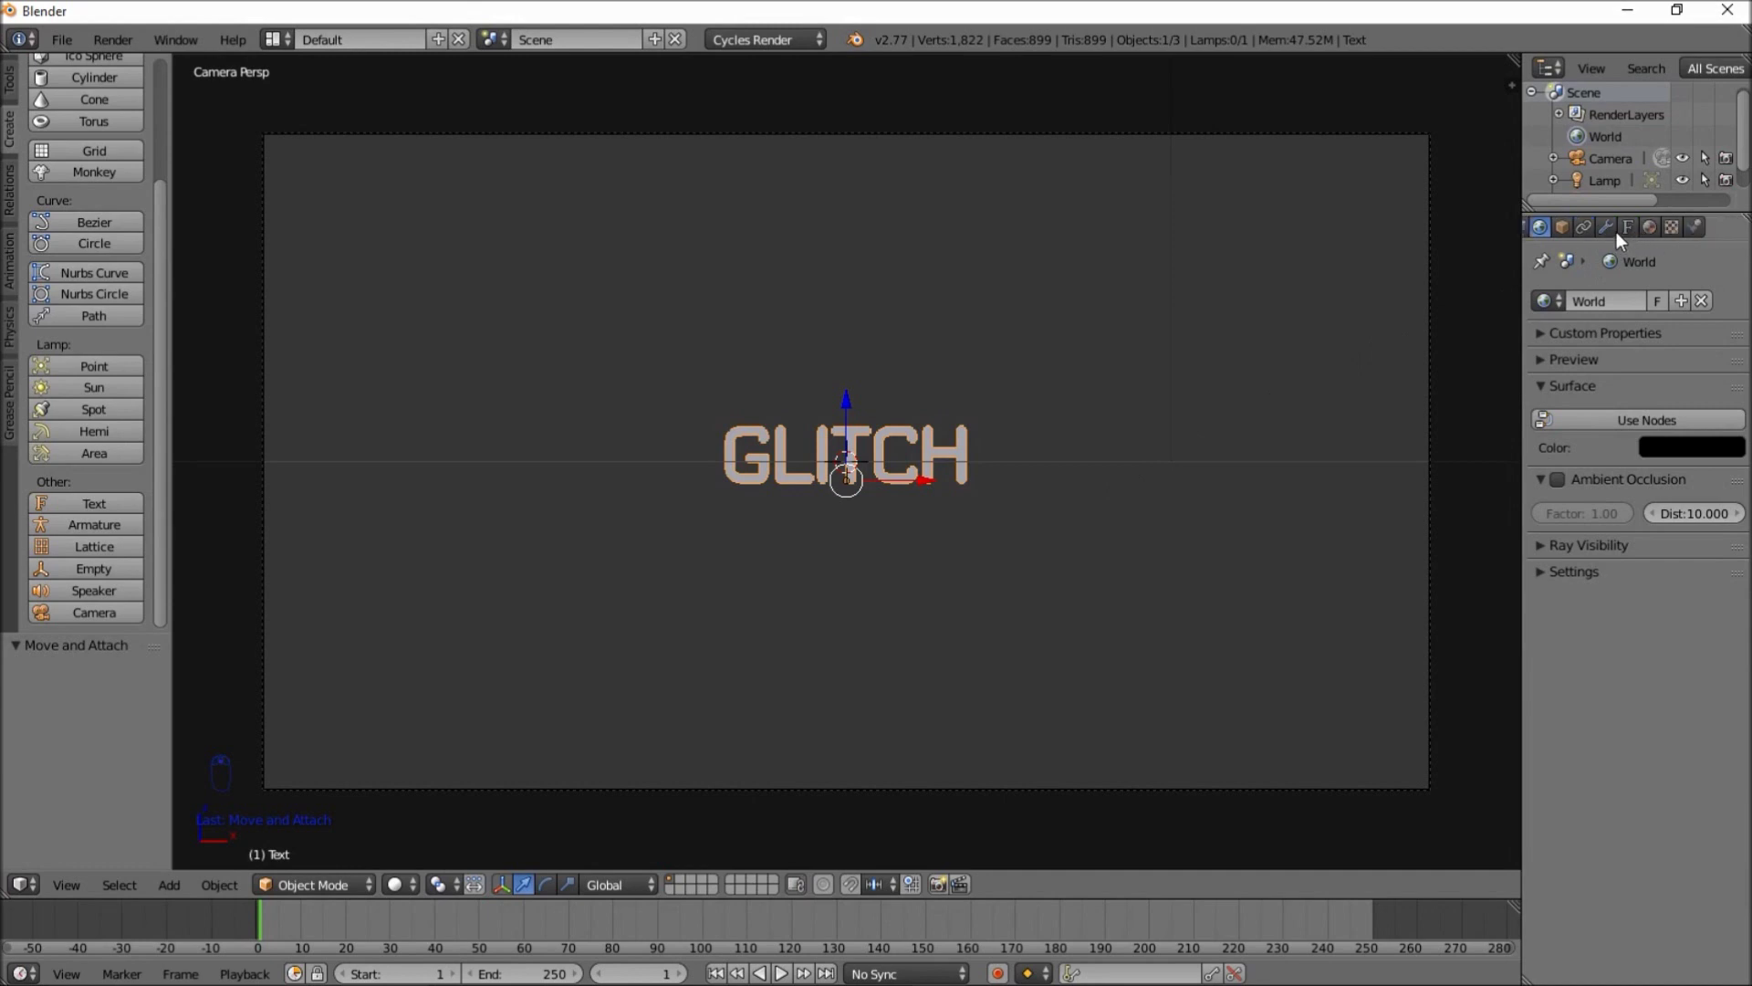
click(1674, 229)
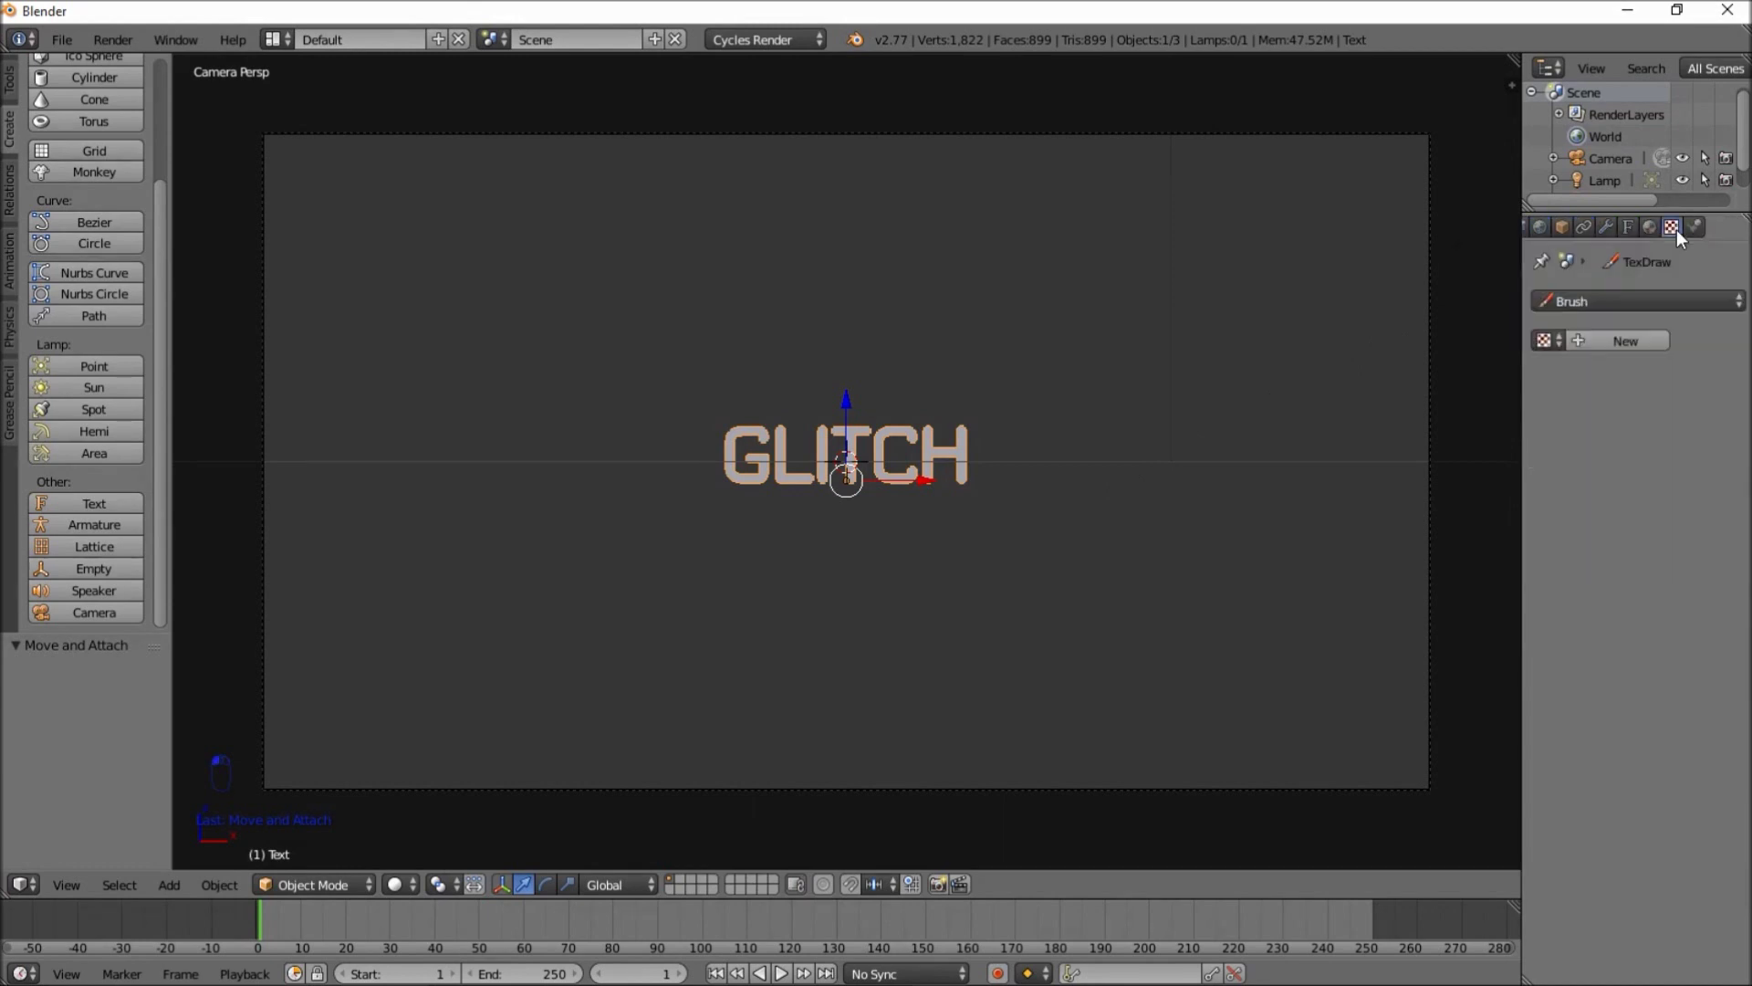
click(1605, 339)
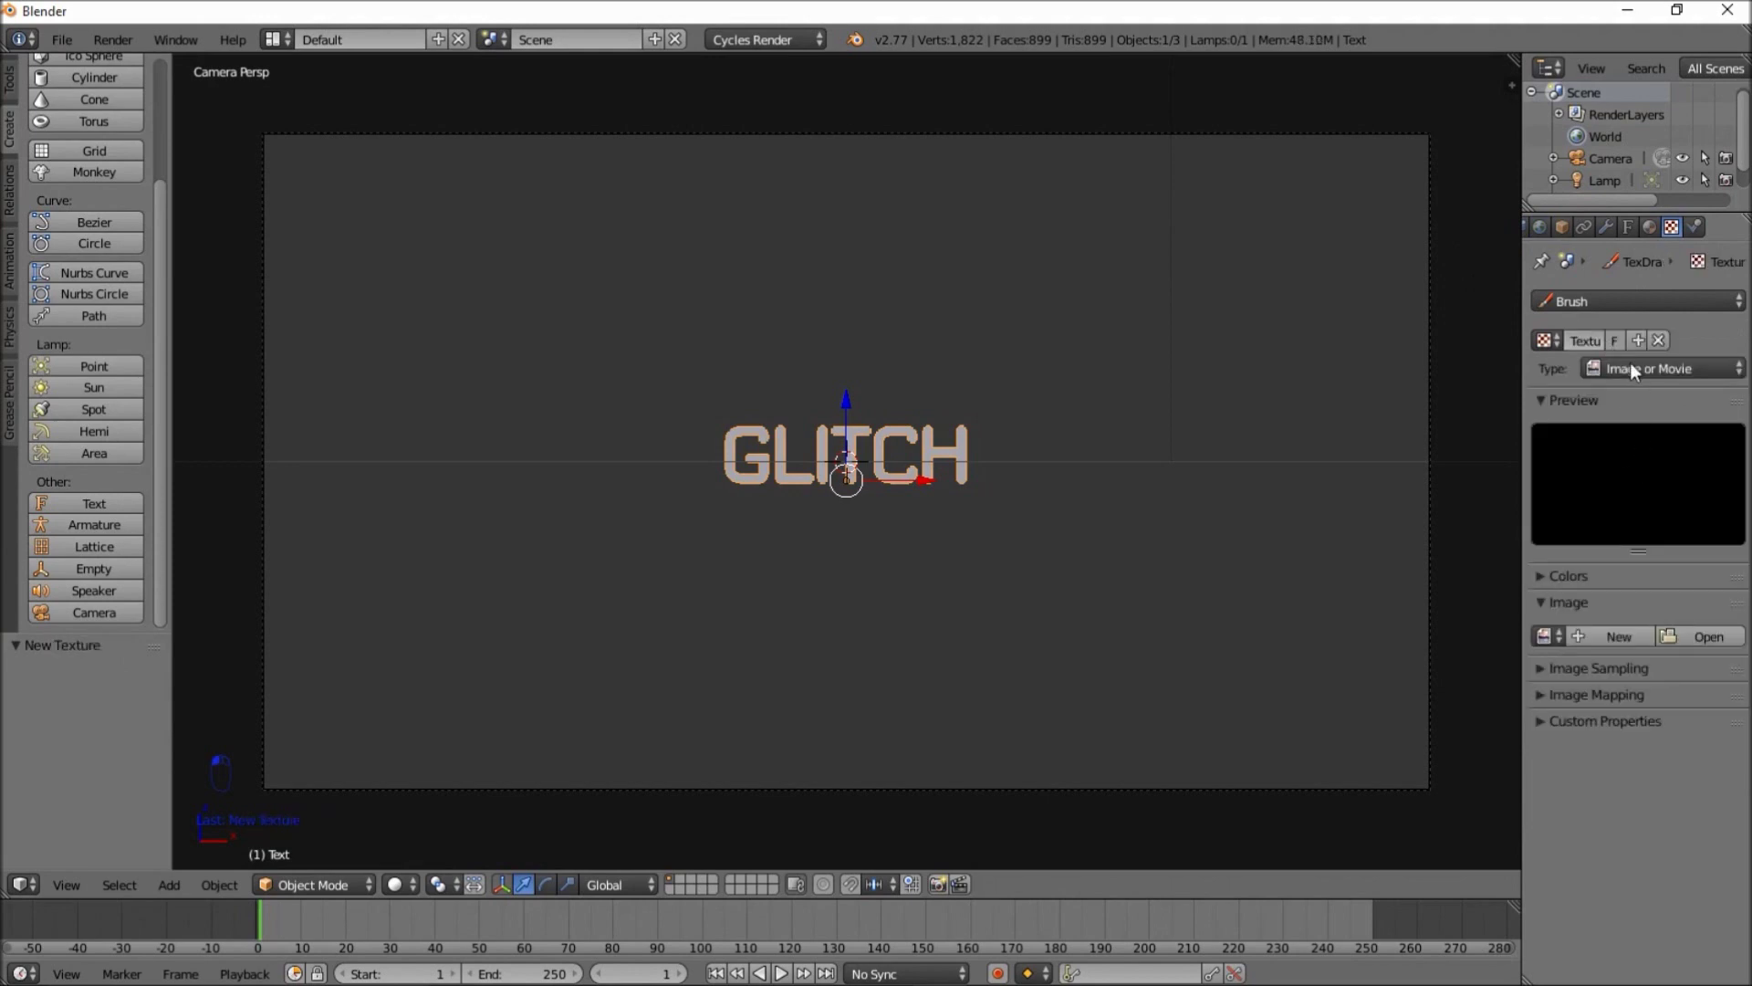
click(1634, 369)
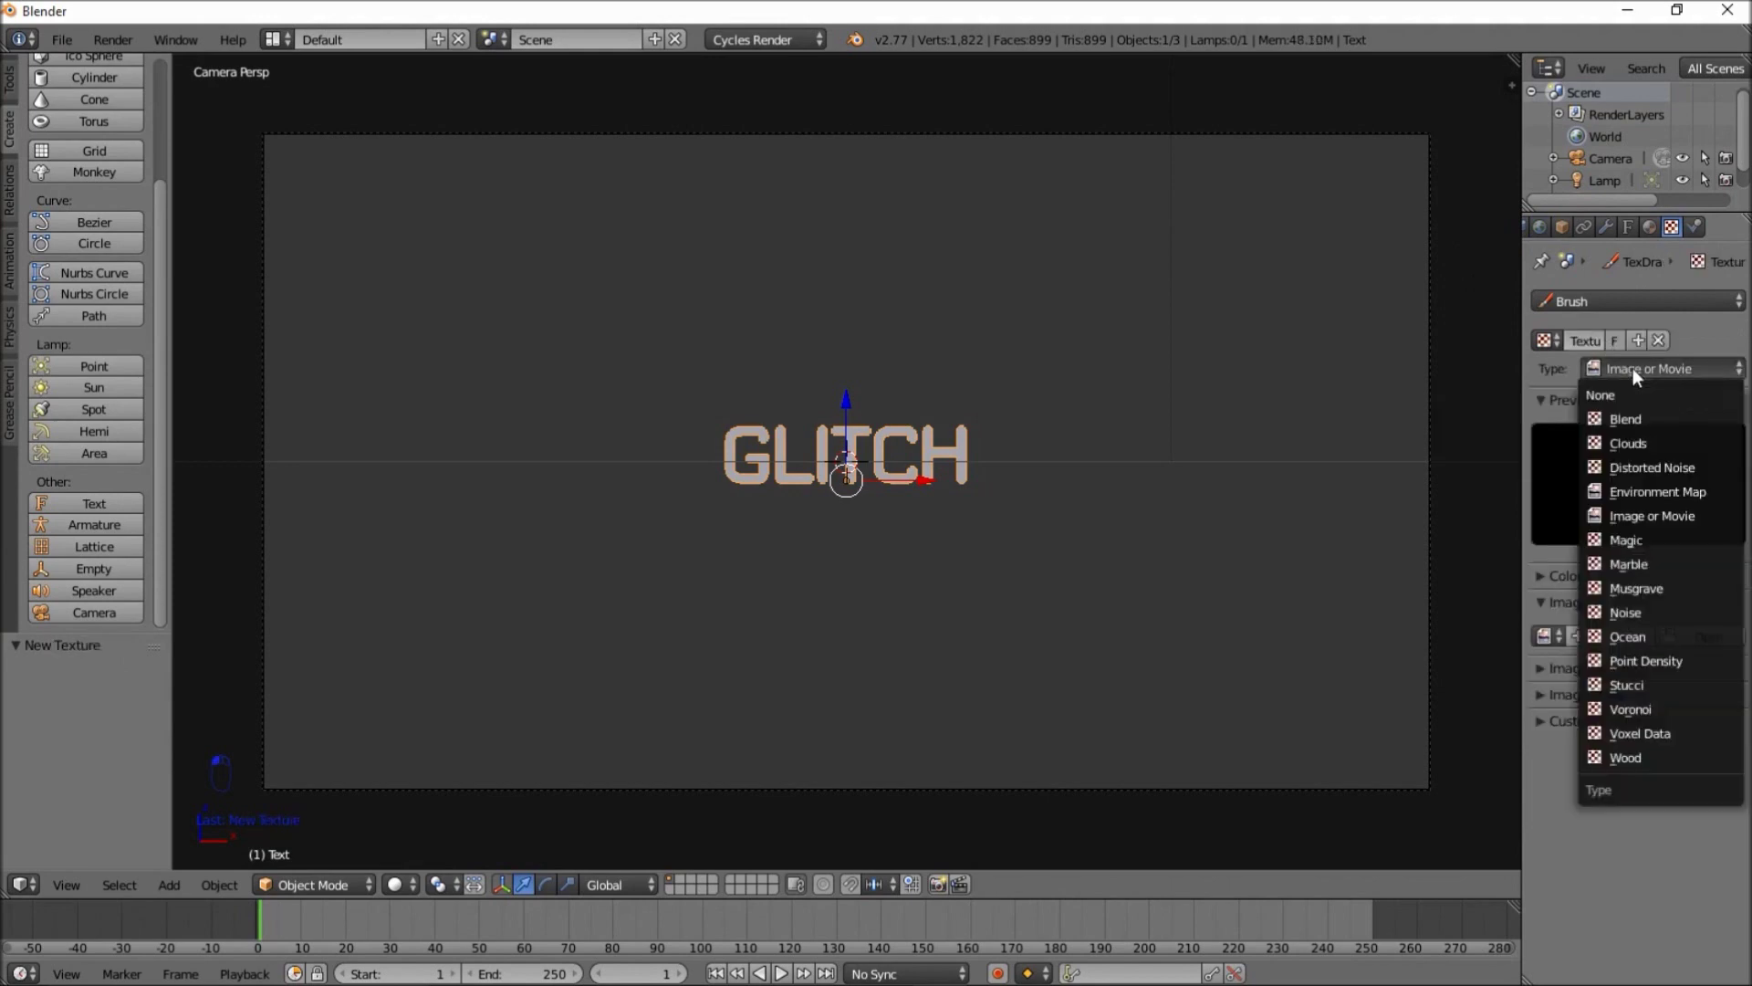
click(1658, 442)
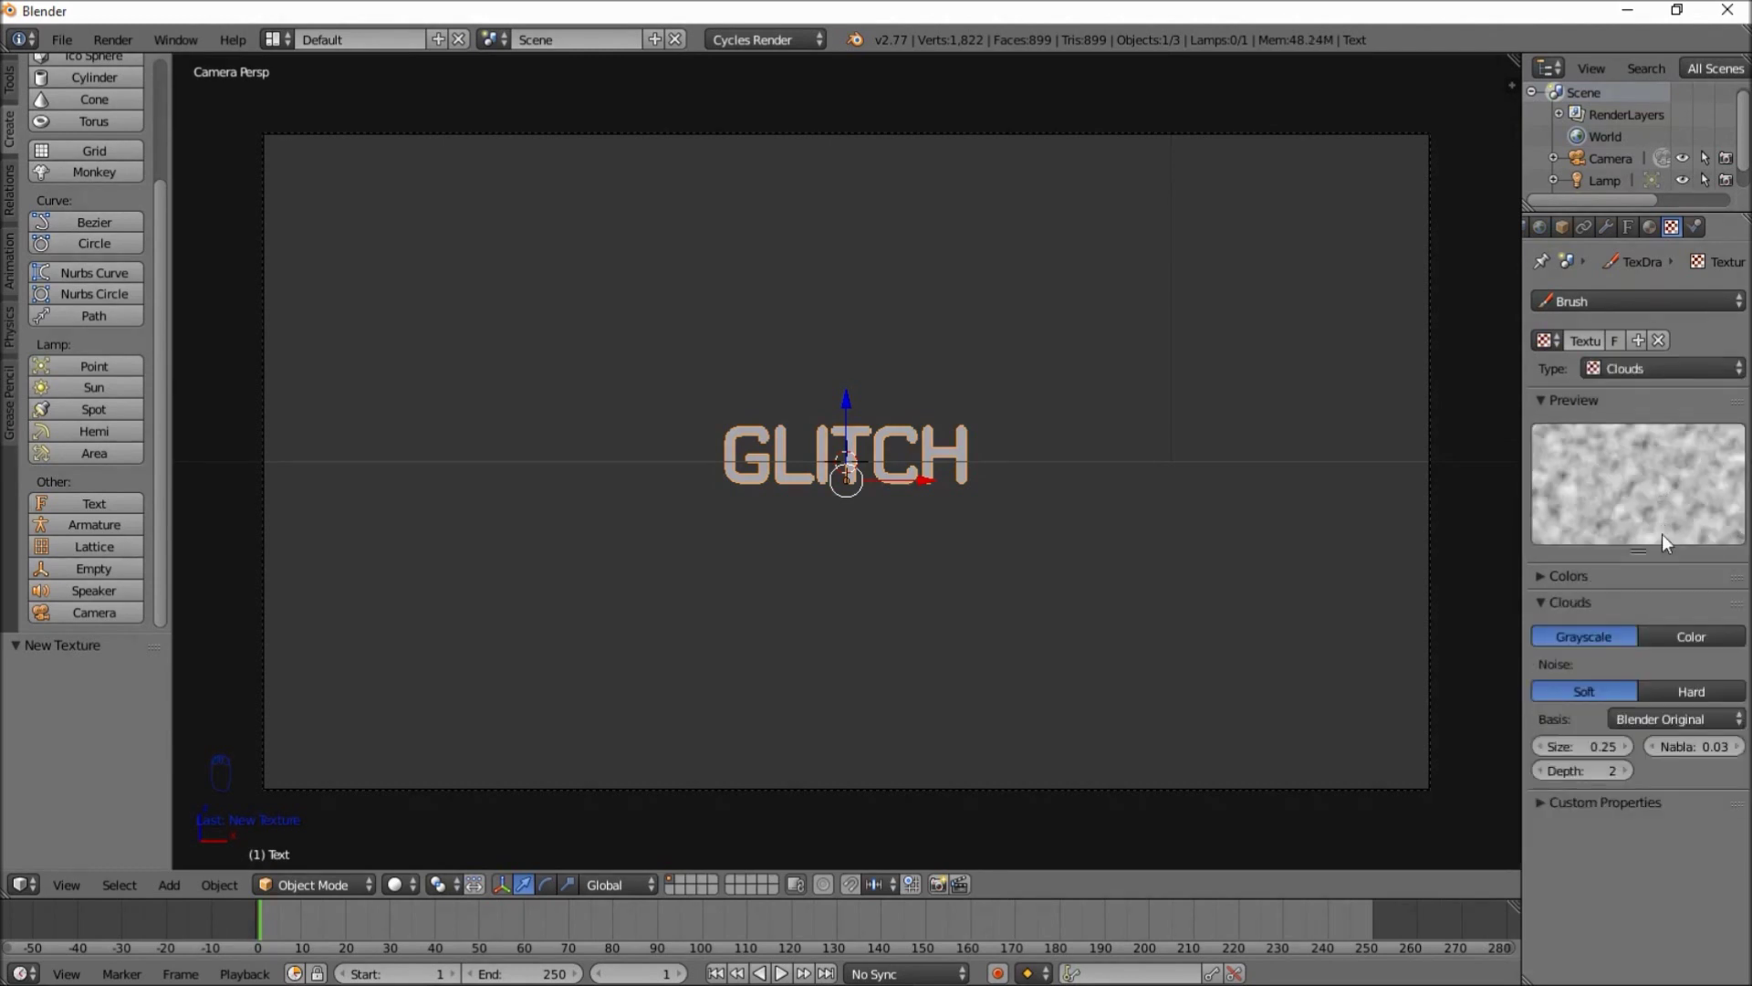
Set the Clouds texture's noise basis to Cell Noise and its depth to 0
click(1644, 726)
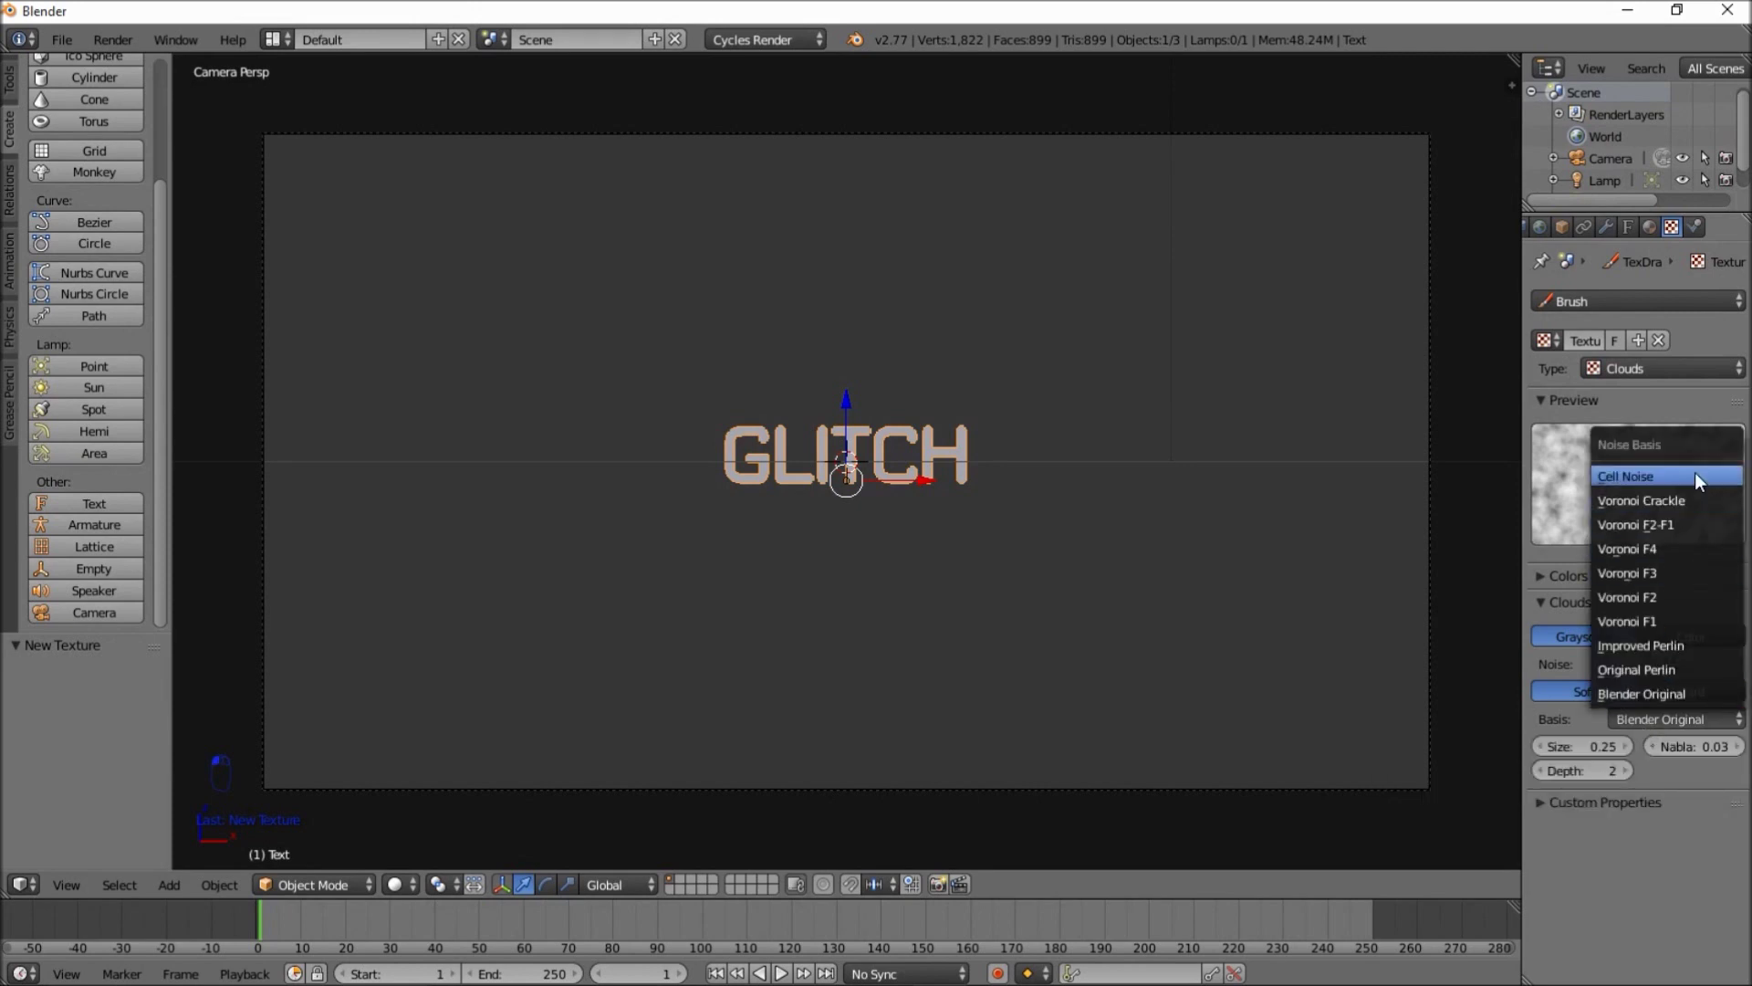
click(1647, 478)
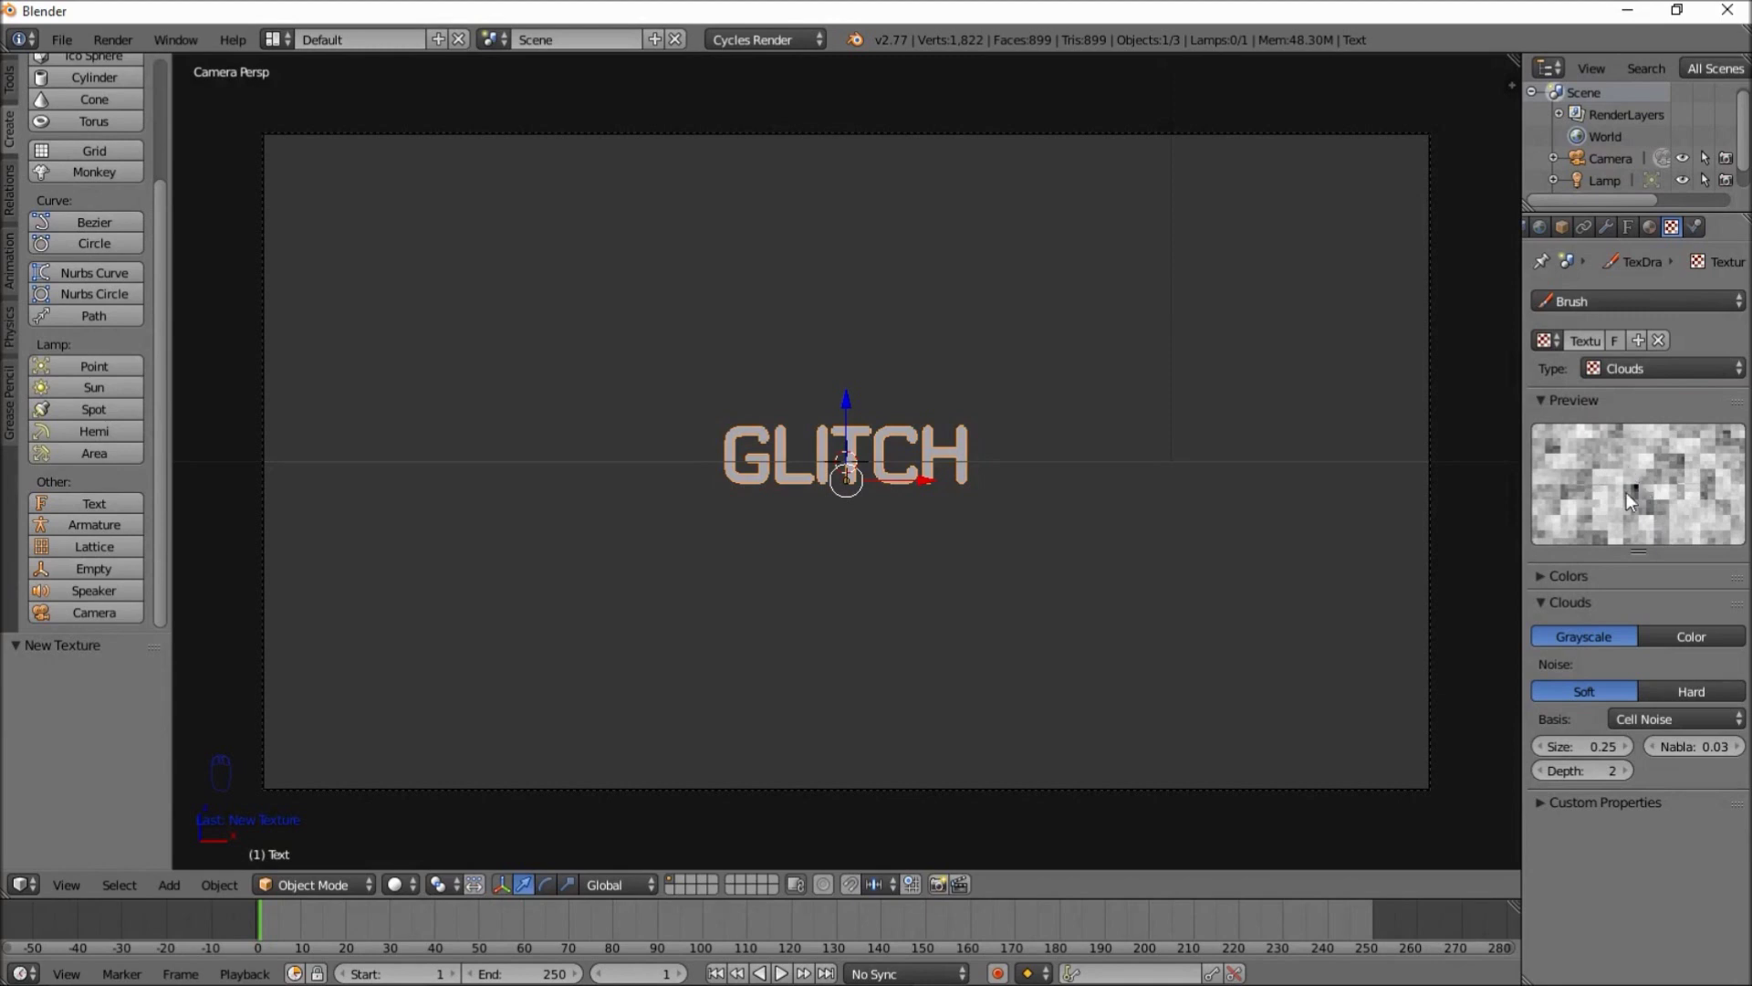
click(1595, 770)
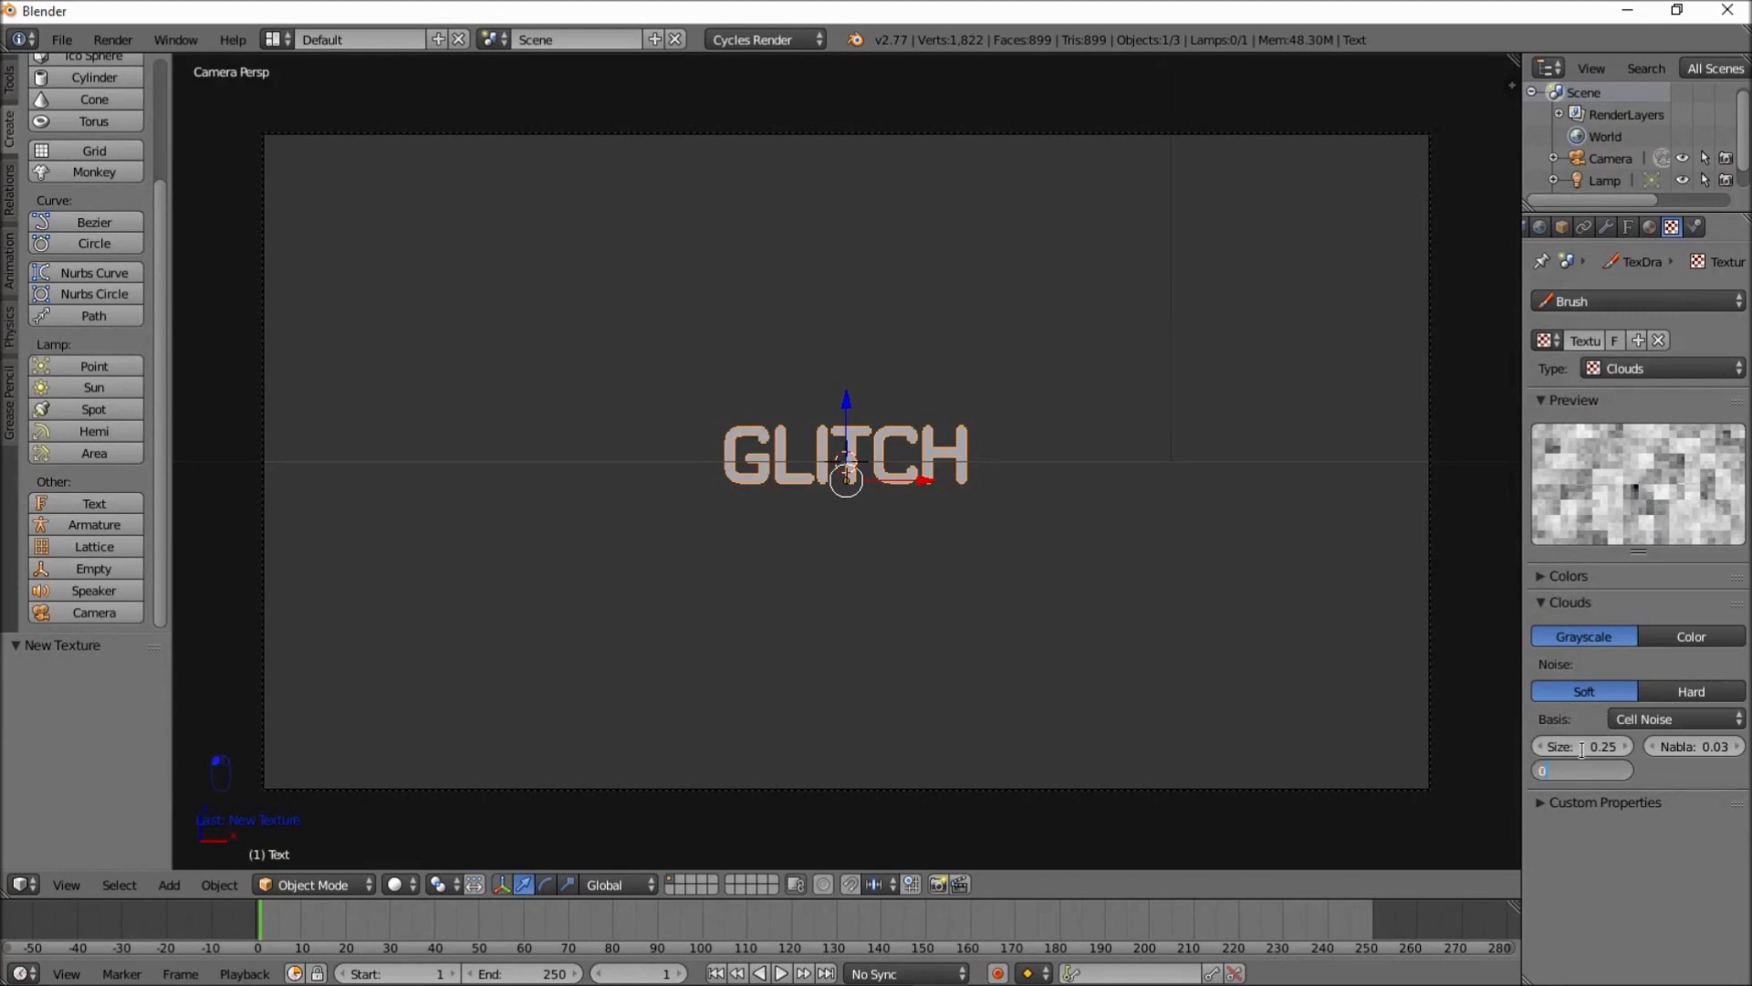
text(0)
key(Return)
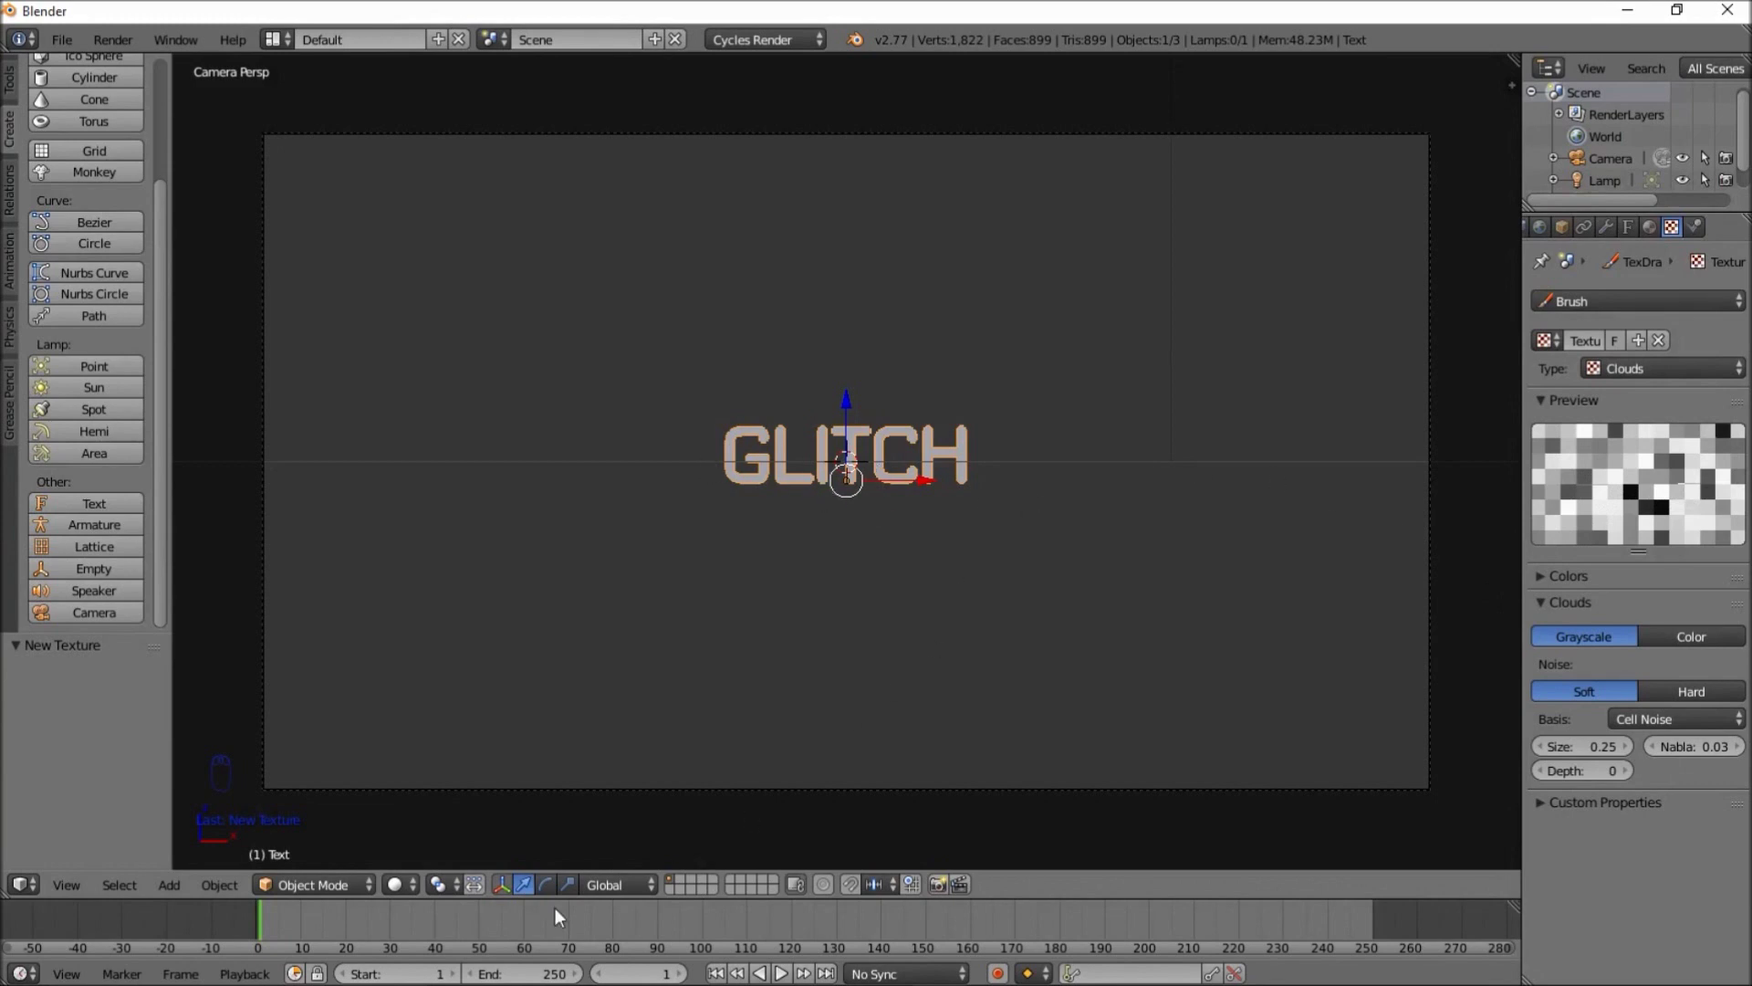
At frame 0, set the Clouds texture's size to 0.10 and insert a keyframe on it
click(251, 924)
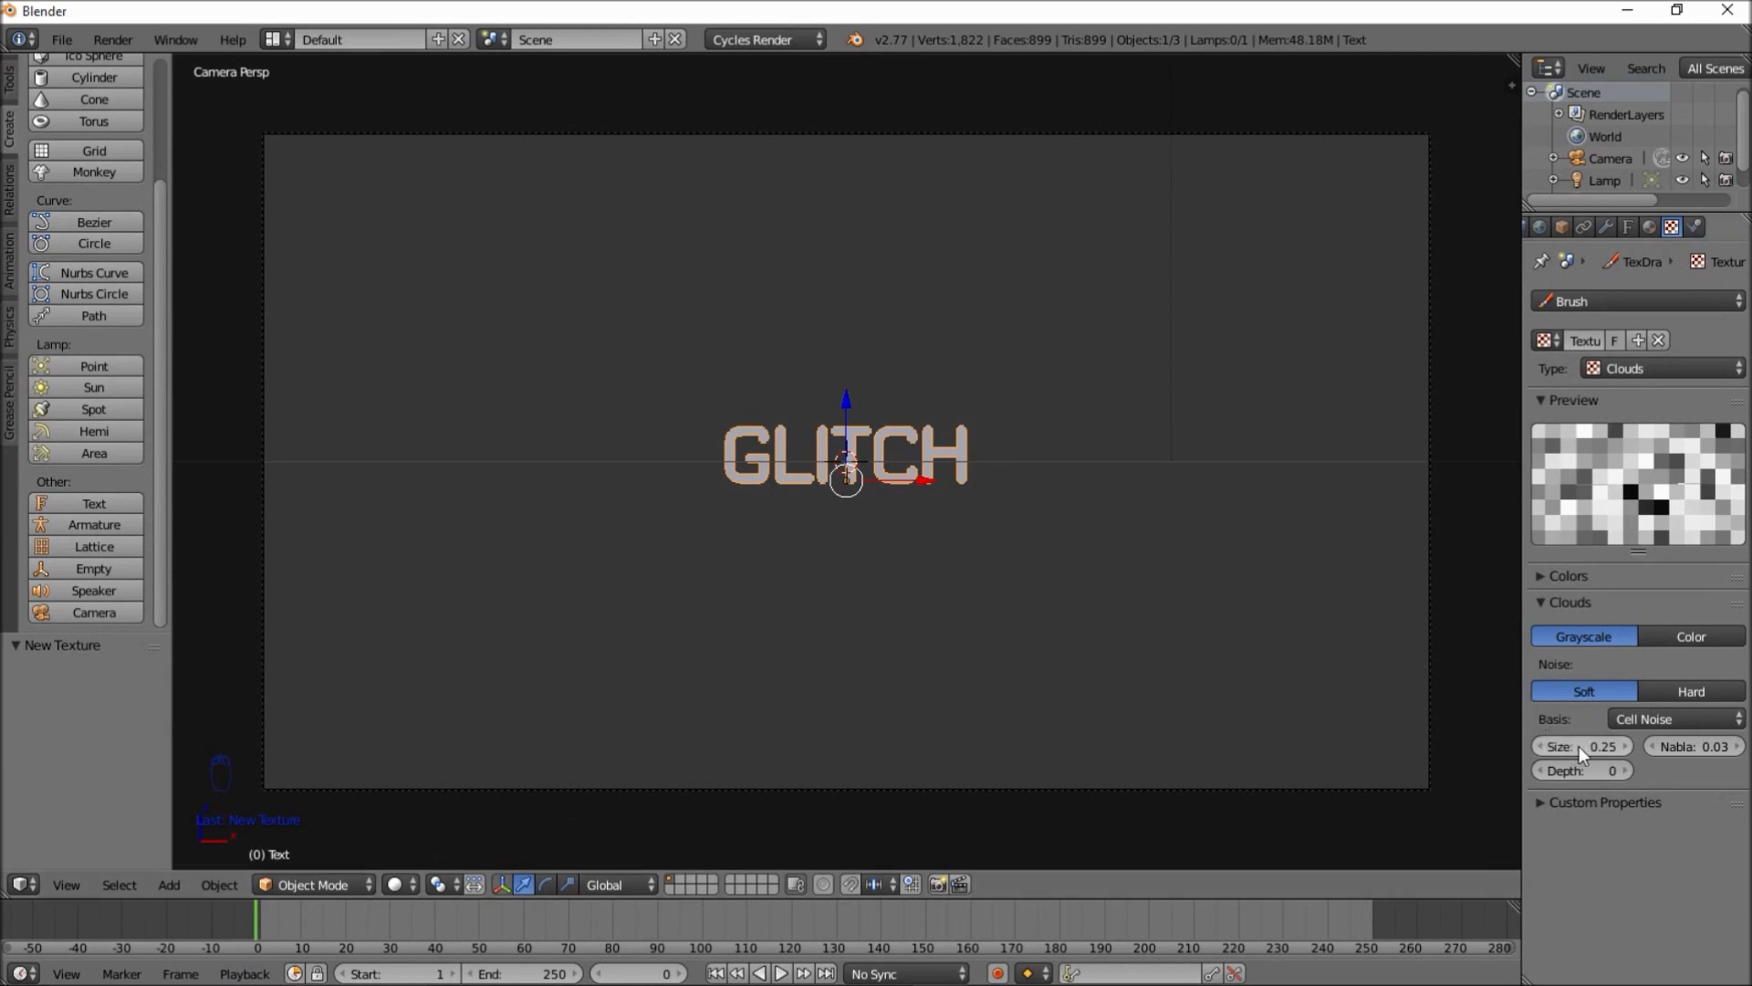
text(0.1)
key(Return)
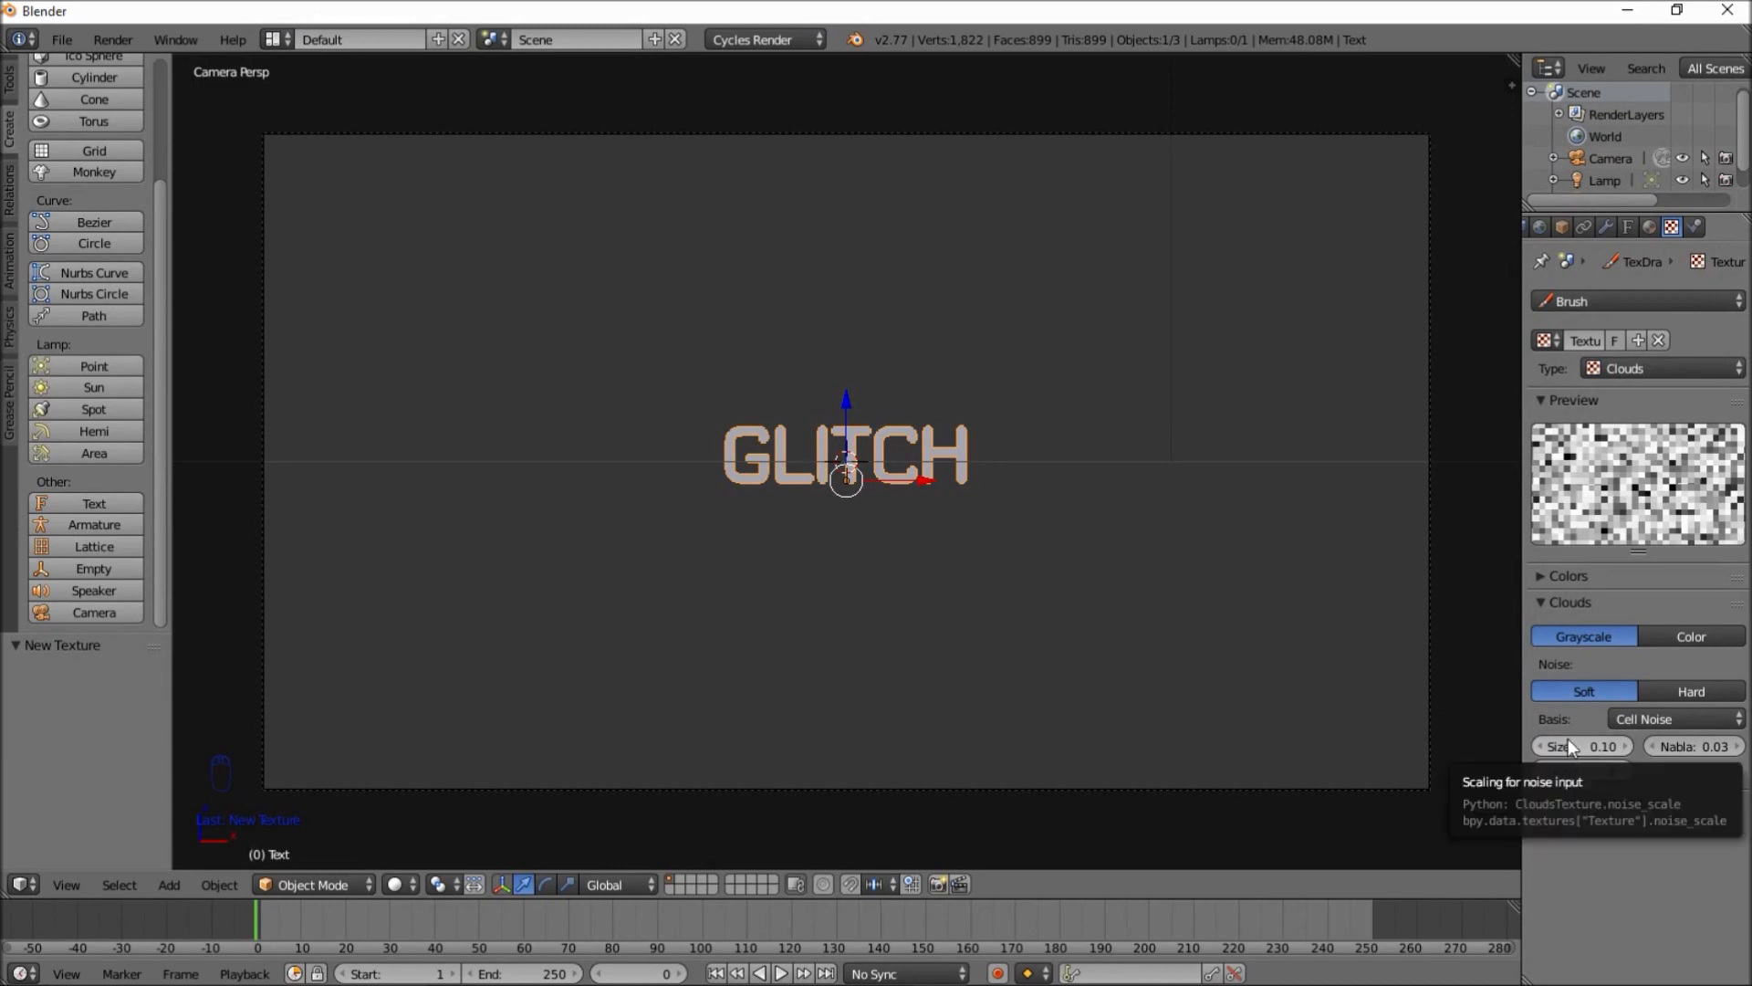
key(i)
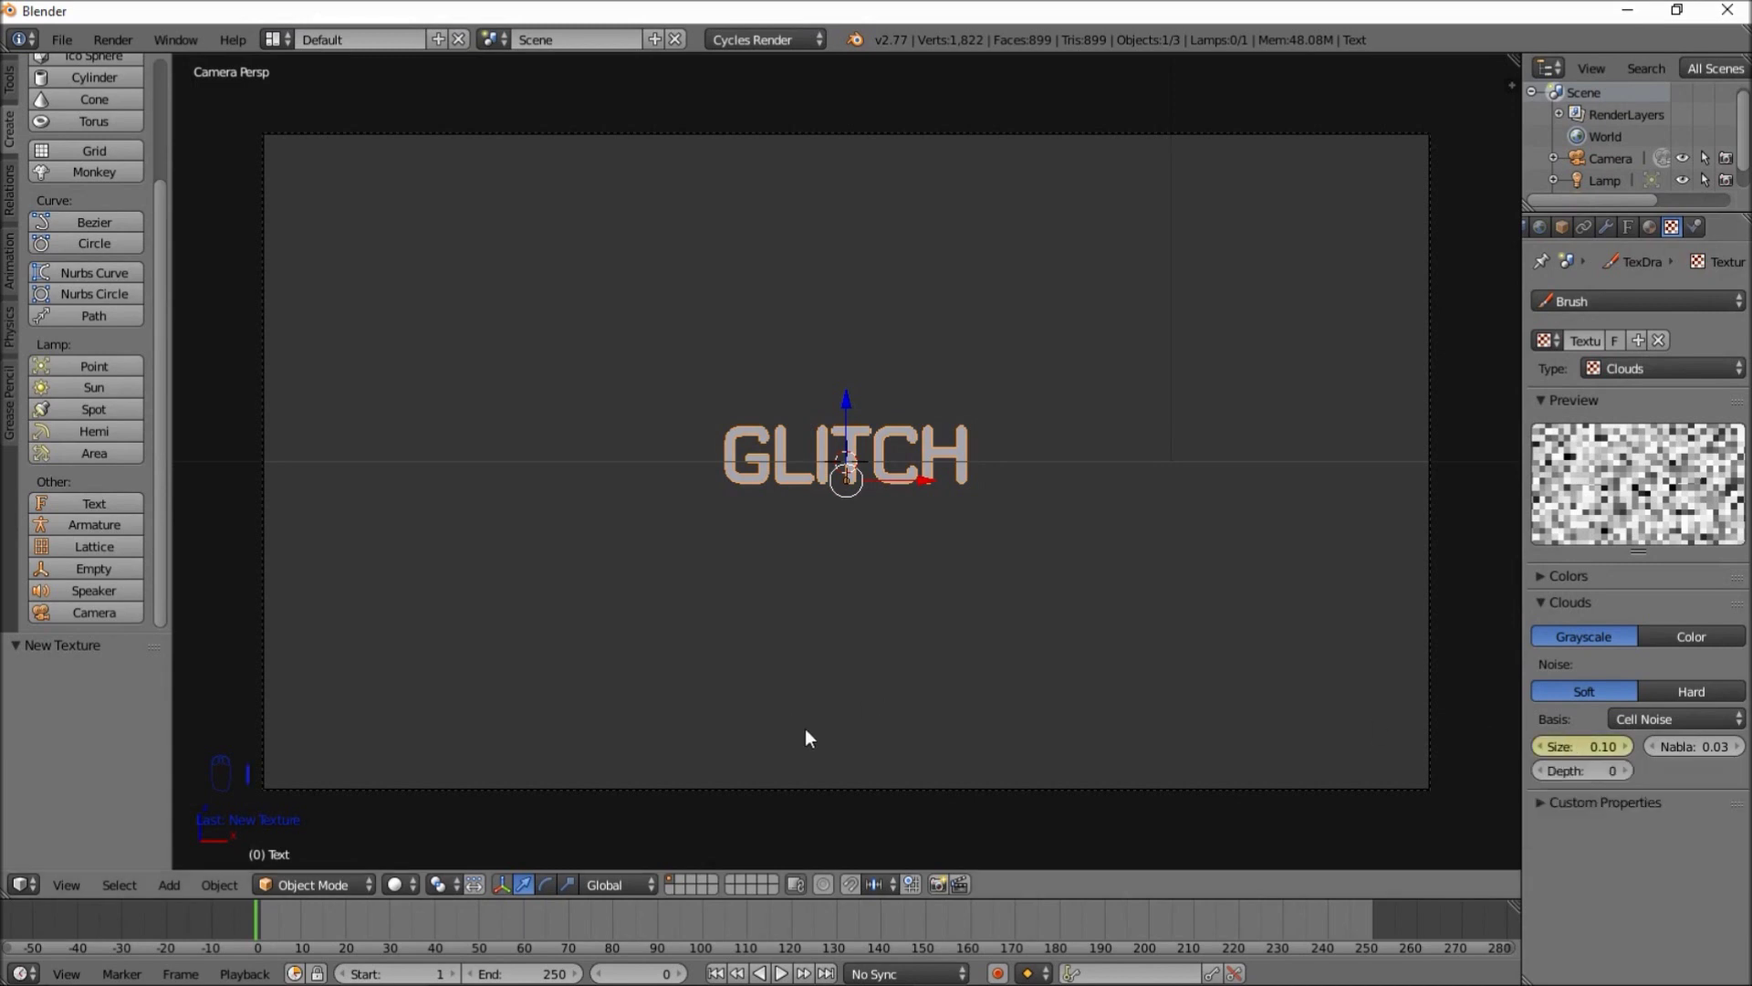
At frame 7, set the Clouds texture's size to 0.27 and keyframe it
click(650, 974)
text(7)
key(Return)
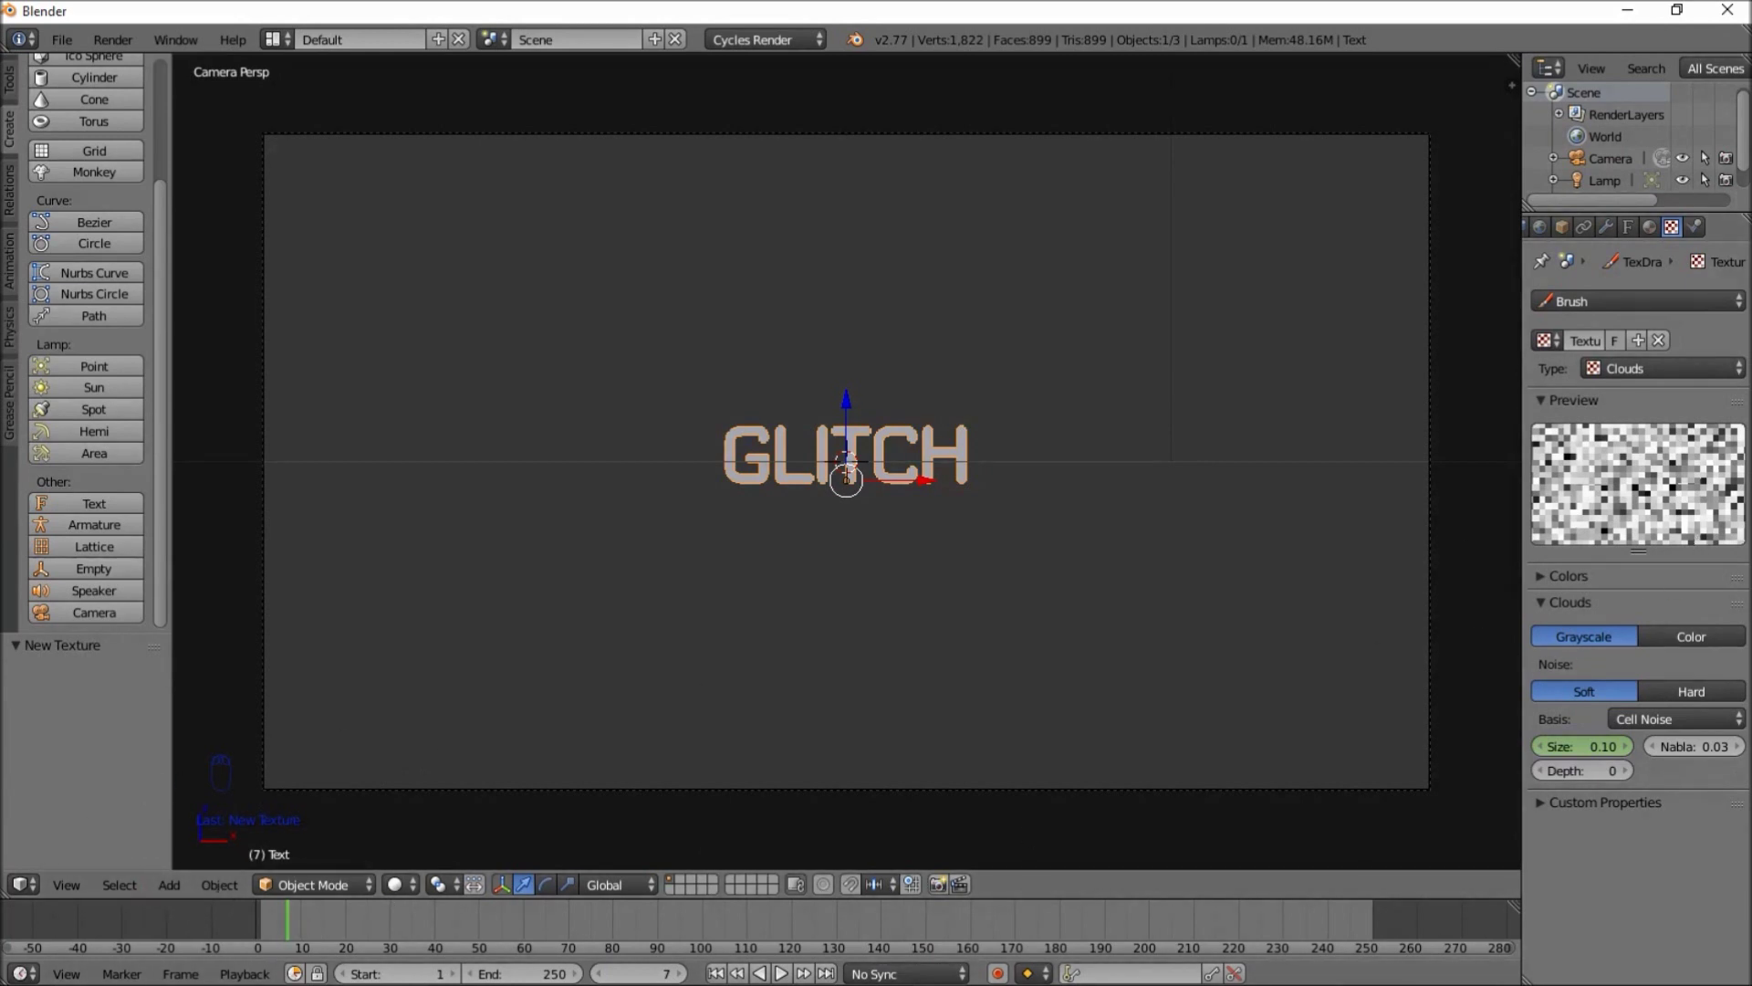
click(1584, 744)
text(0.27)
key(Return)
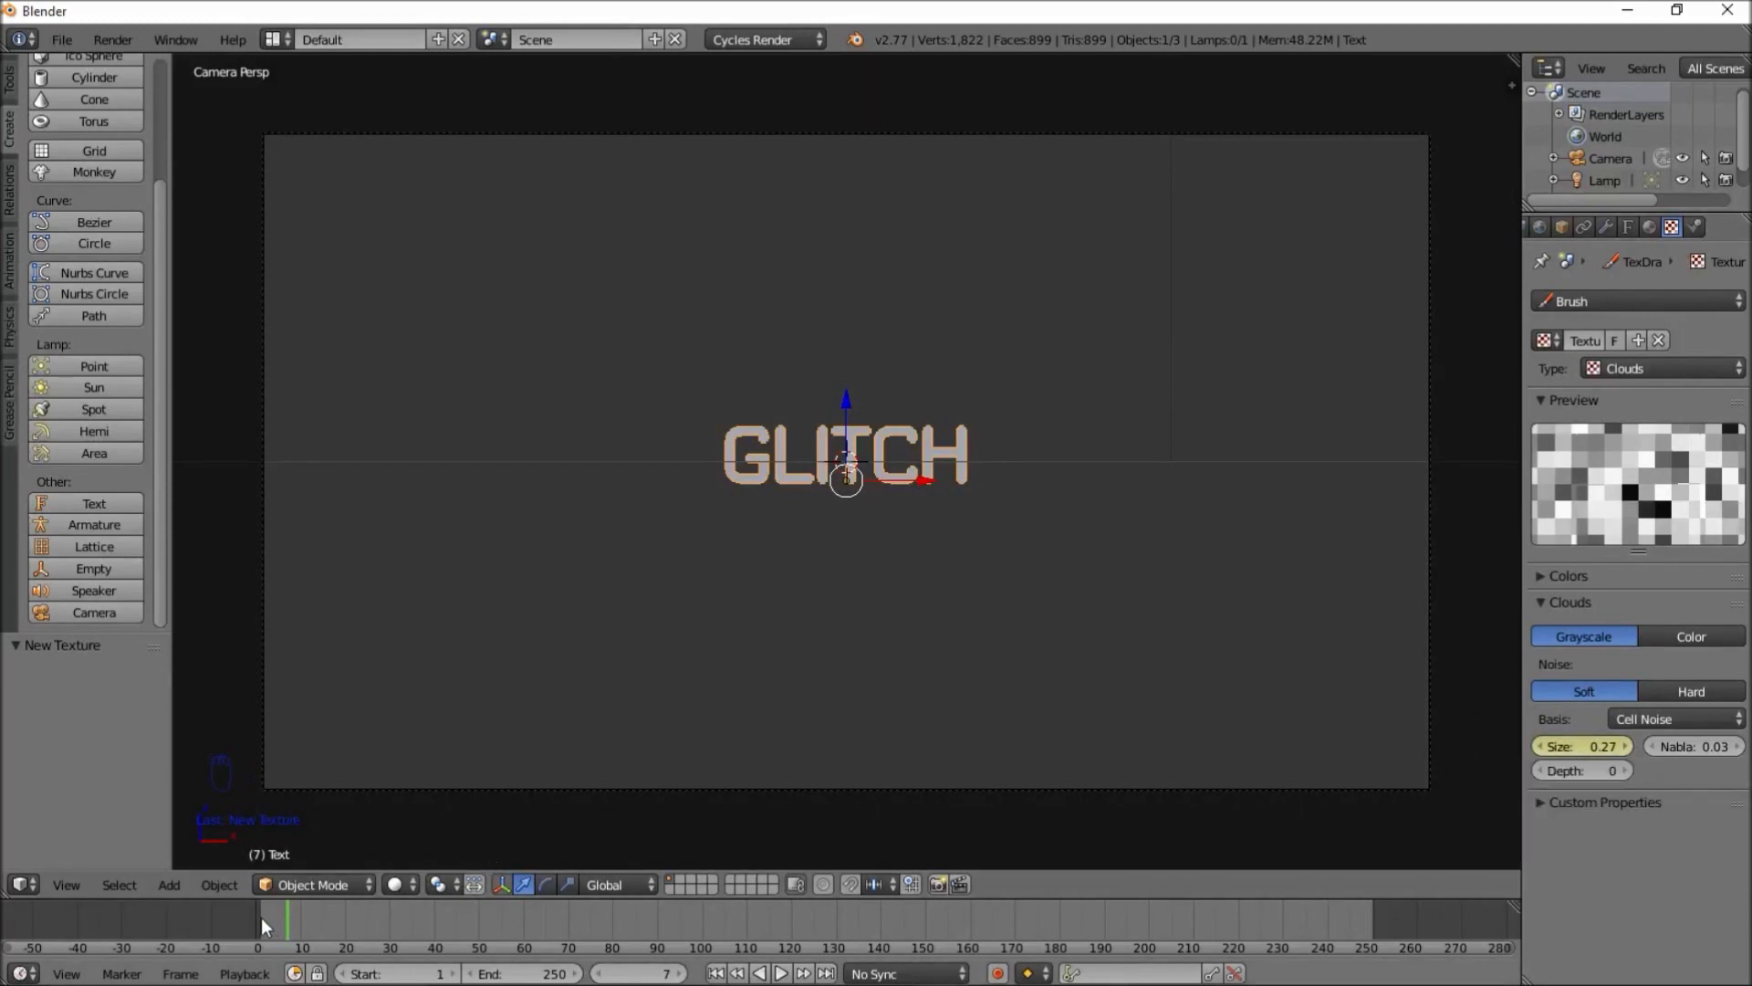
Play and scrub the animation around the first frames to check the texture's keyframed size
mouse_move(262, 918)
mouse_down()
mouse_move(240, 918)
mouse_move(287, 919)
mouse_up()
key(alt+a)
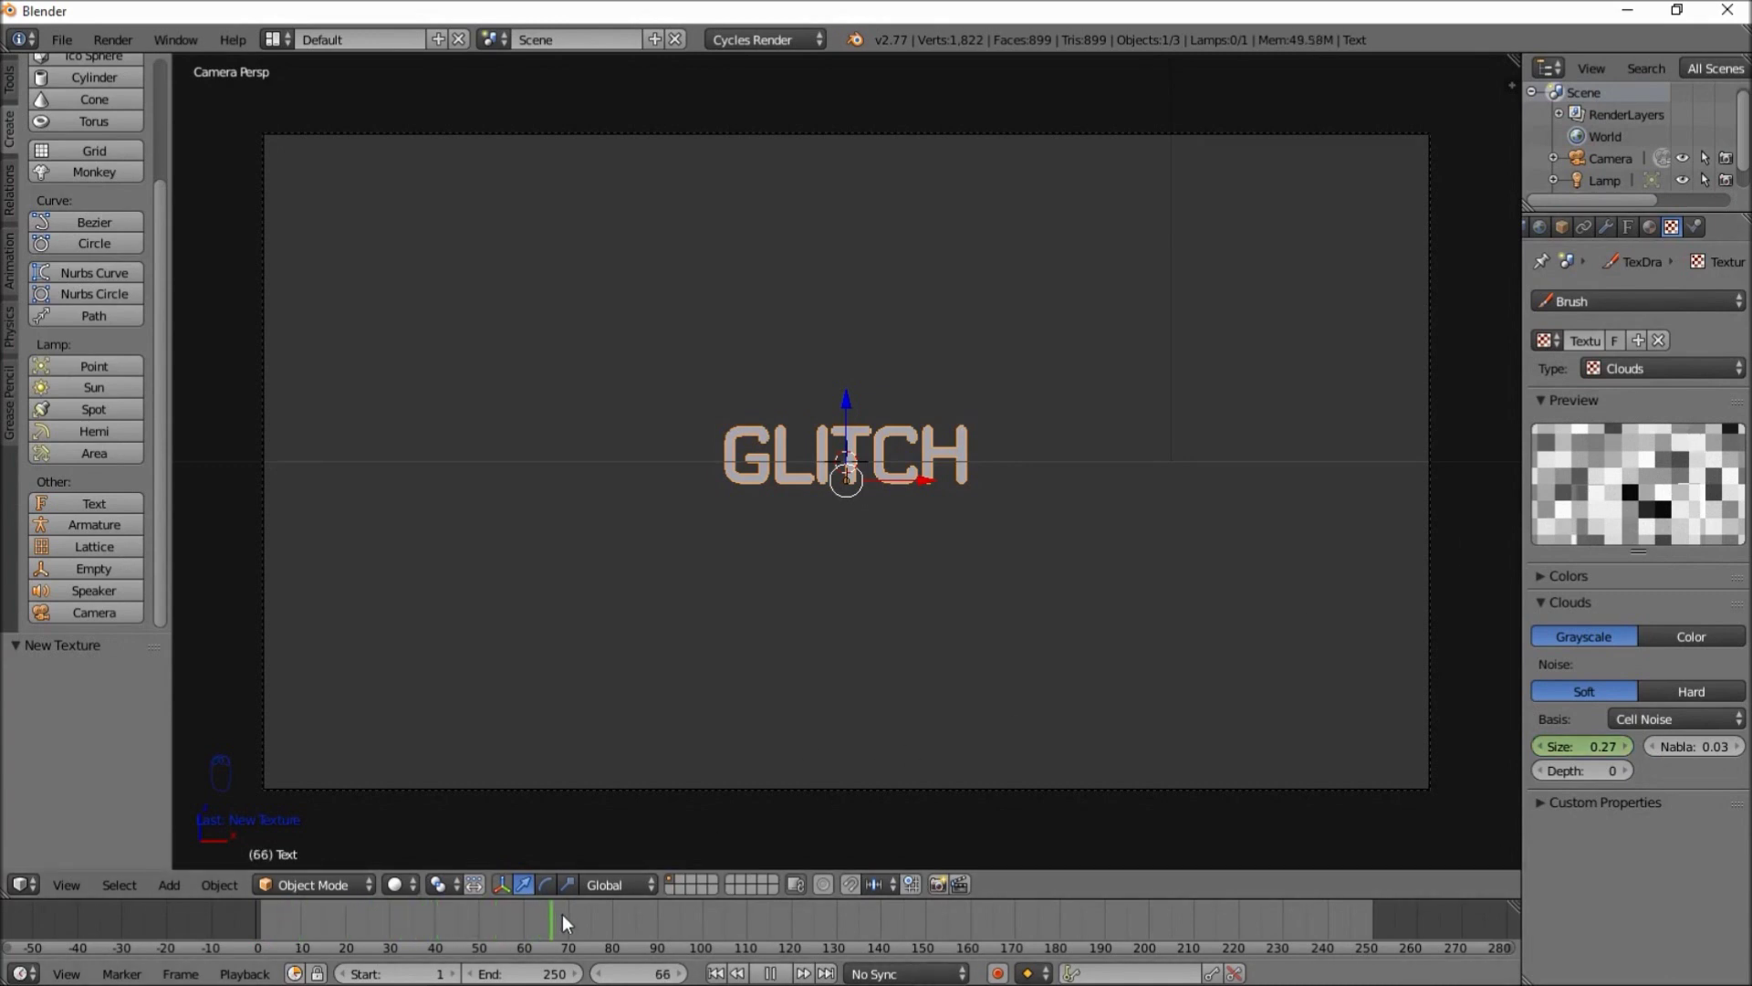
click(288, 919)
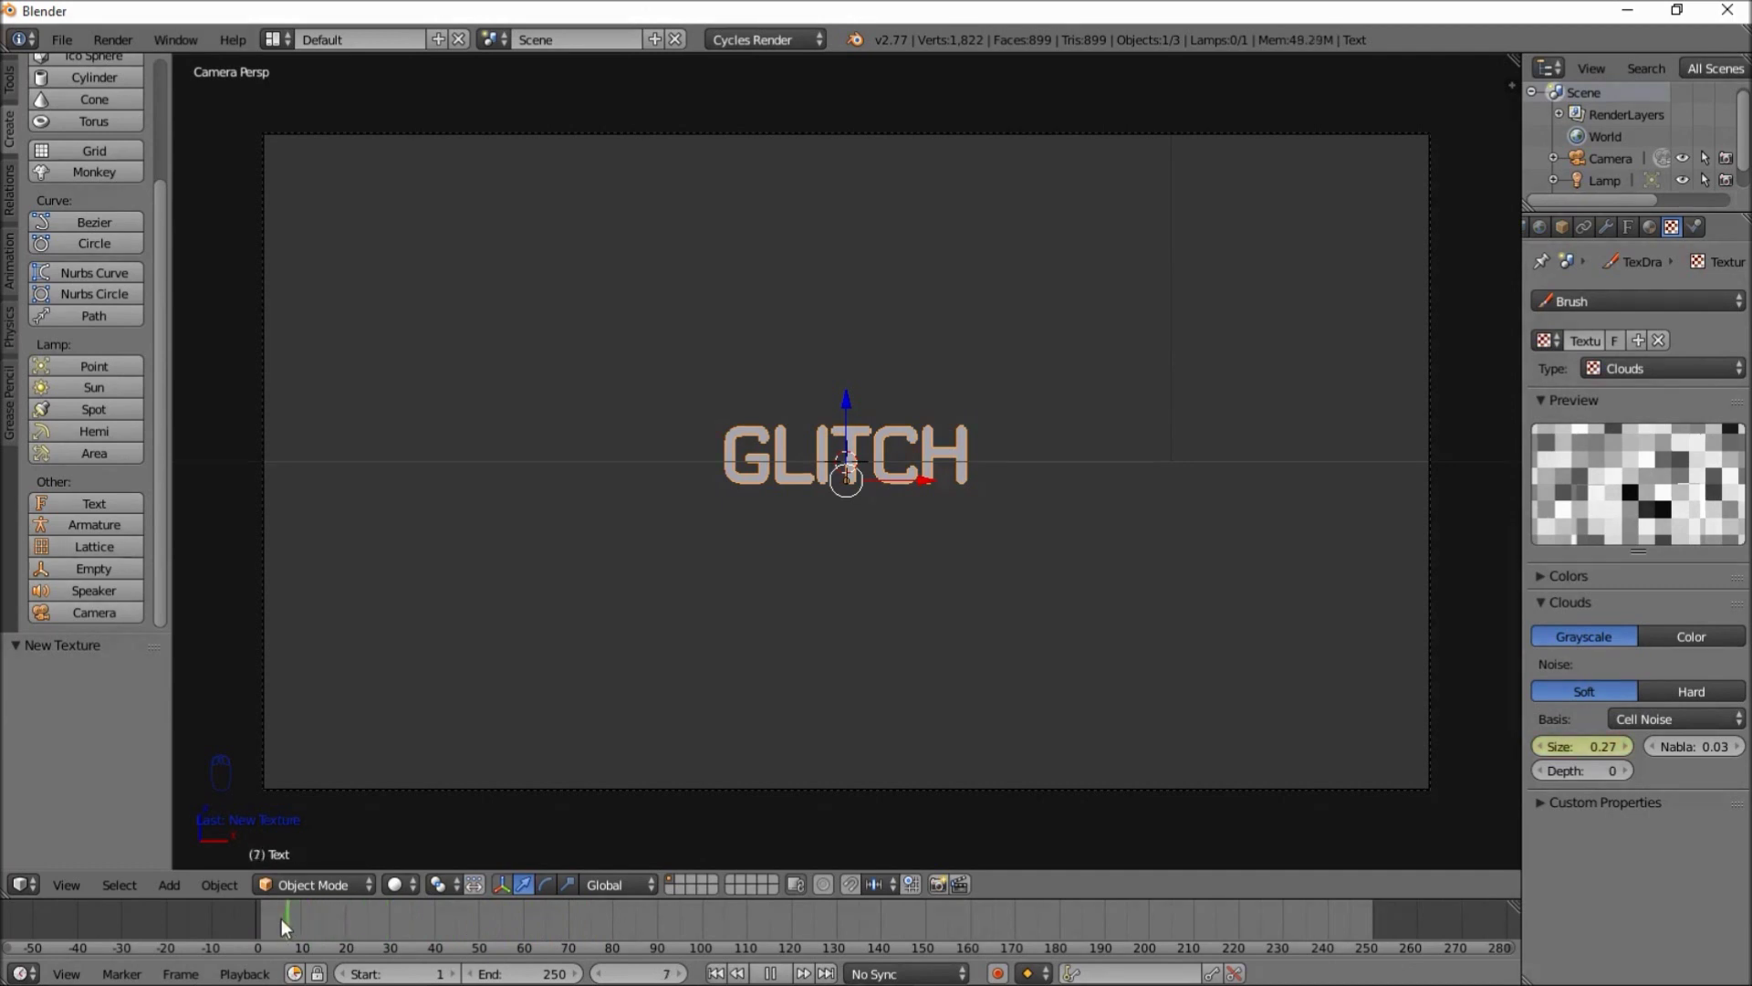
key(alt+a)
click(275, 919)
drag(288, 913, 319, 918)
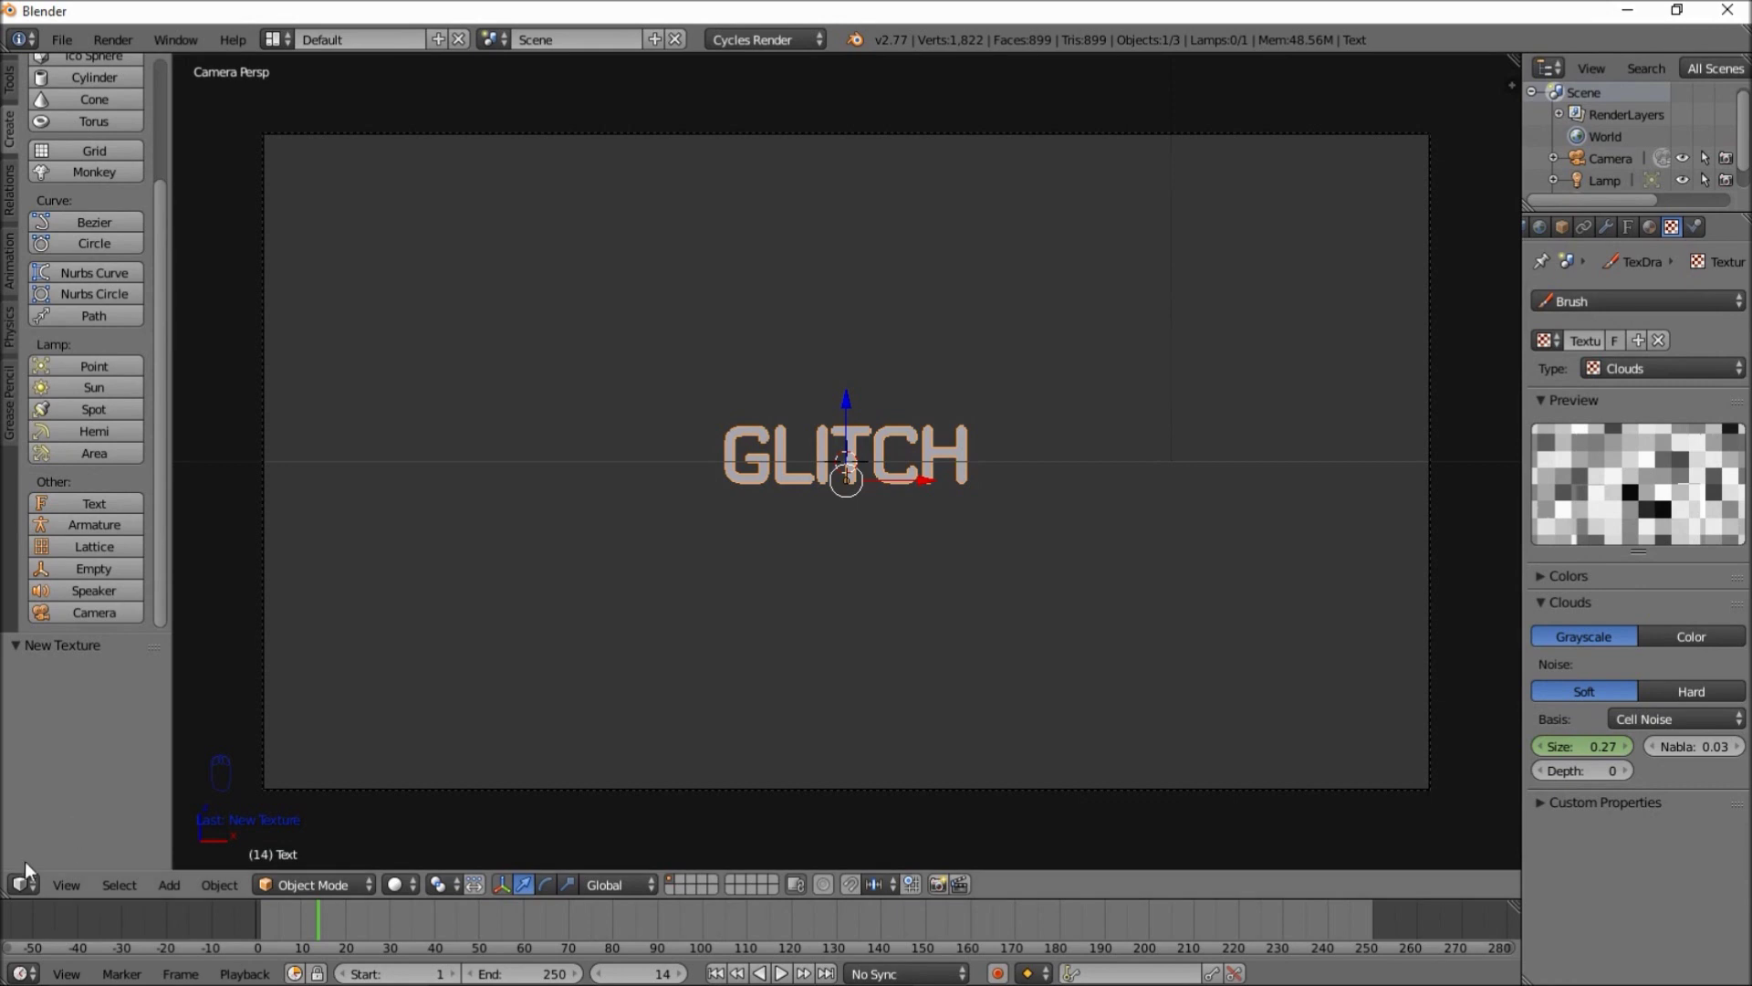
Split the 3D View into two side-by-side areas and turn the new one into a Graph Editor
drag(6, 875, 522, 841)
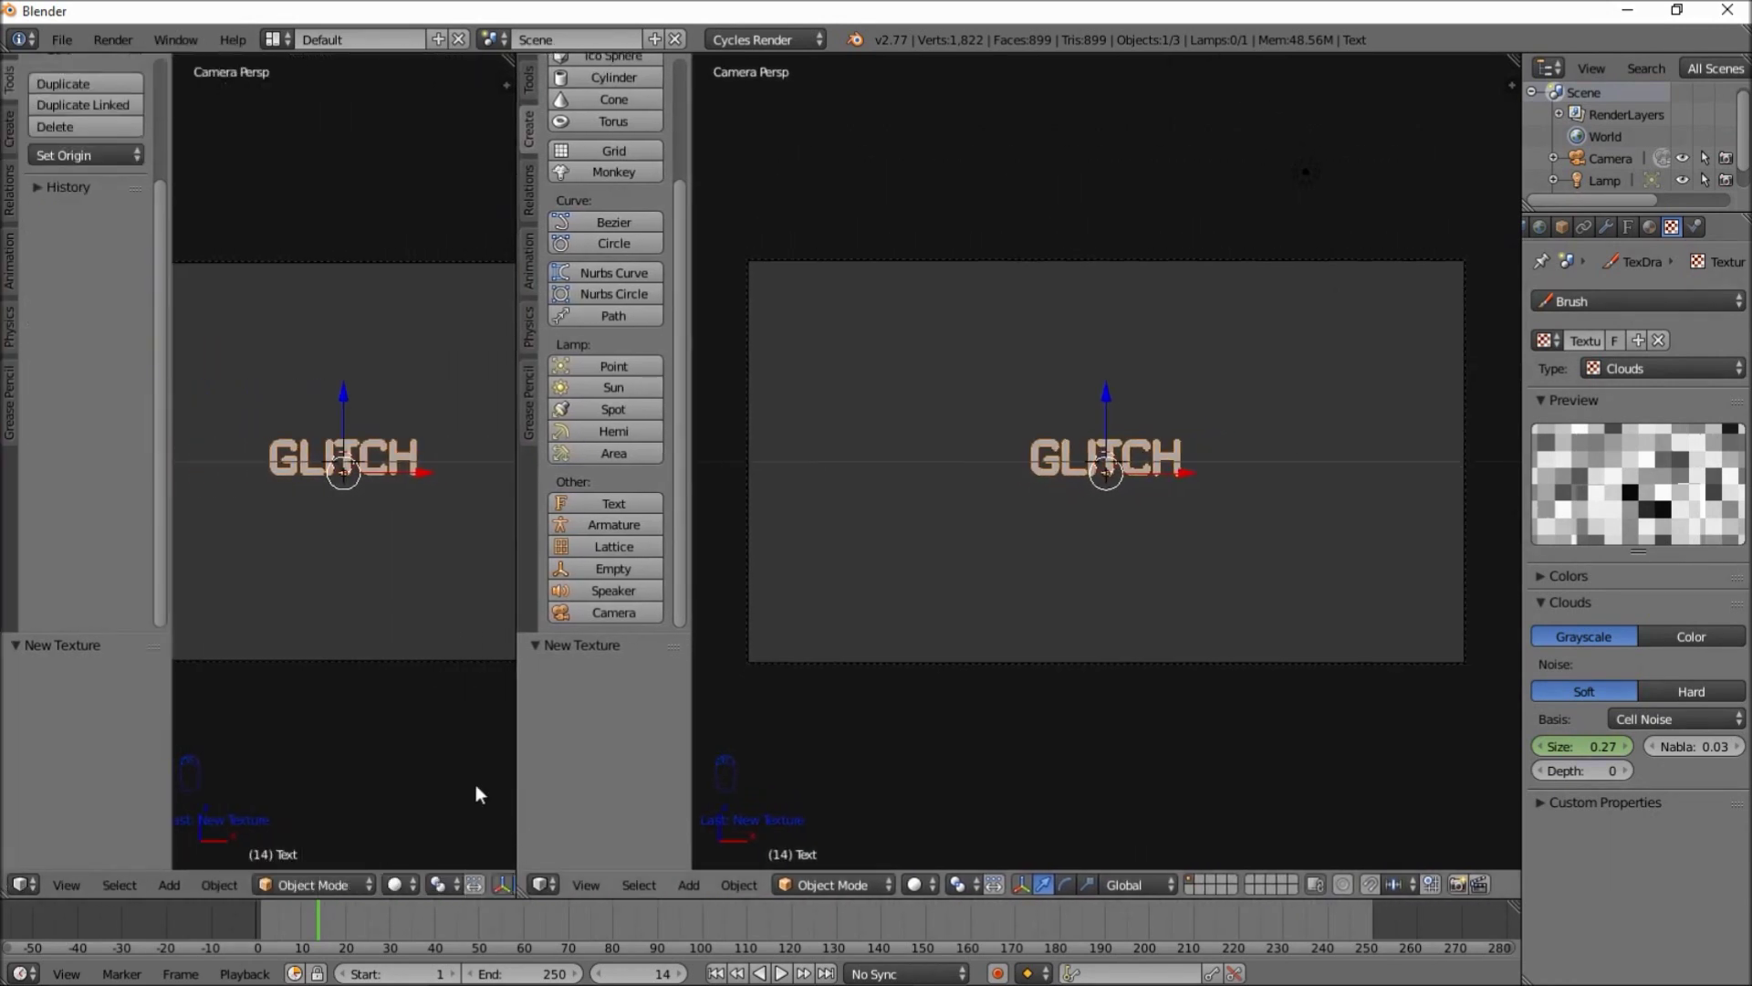
click(23, 887)
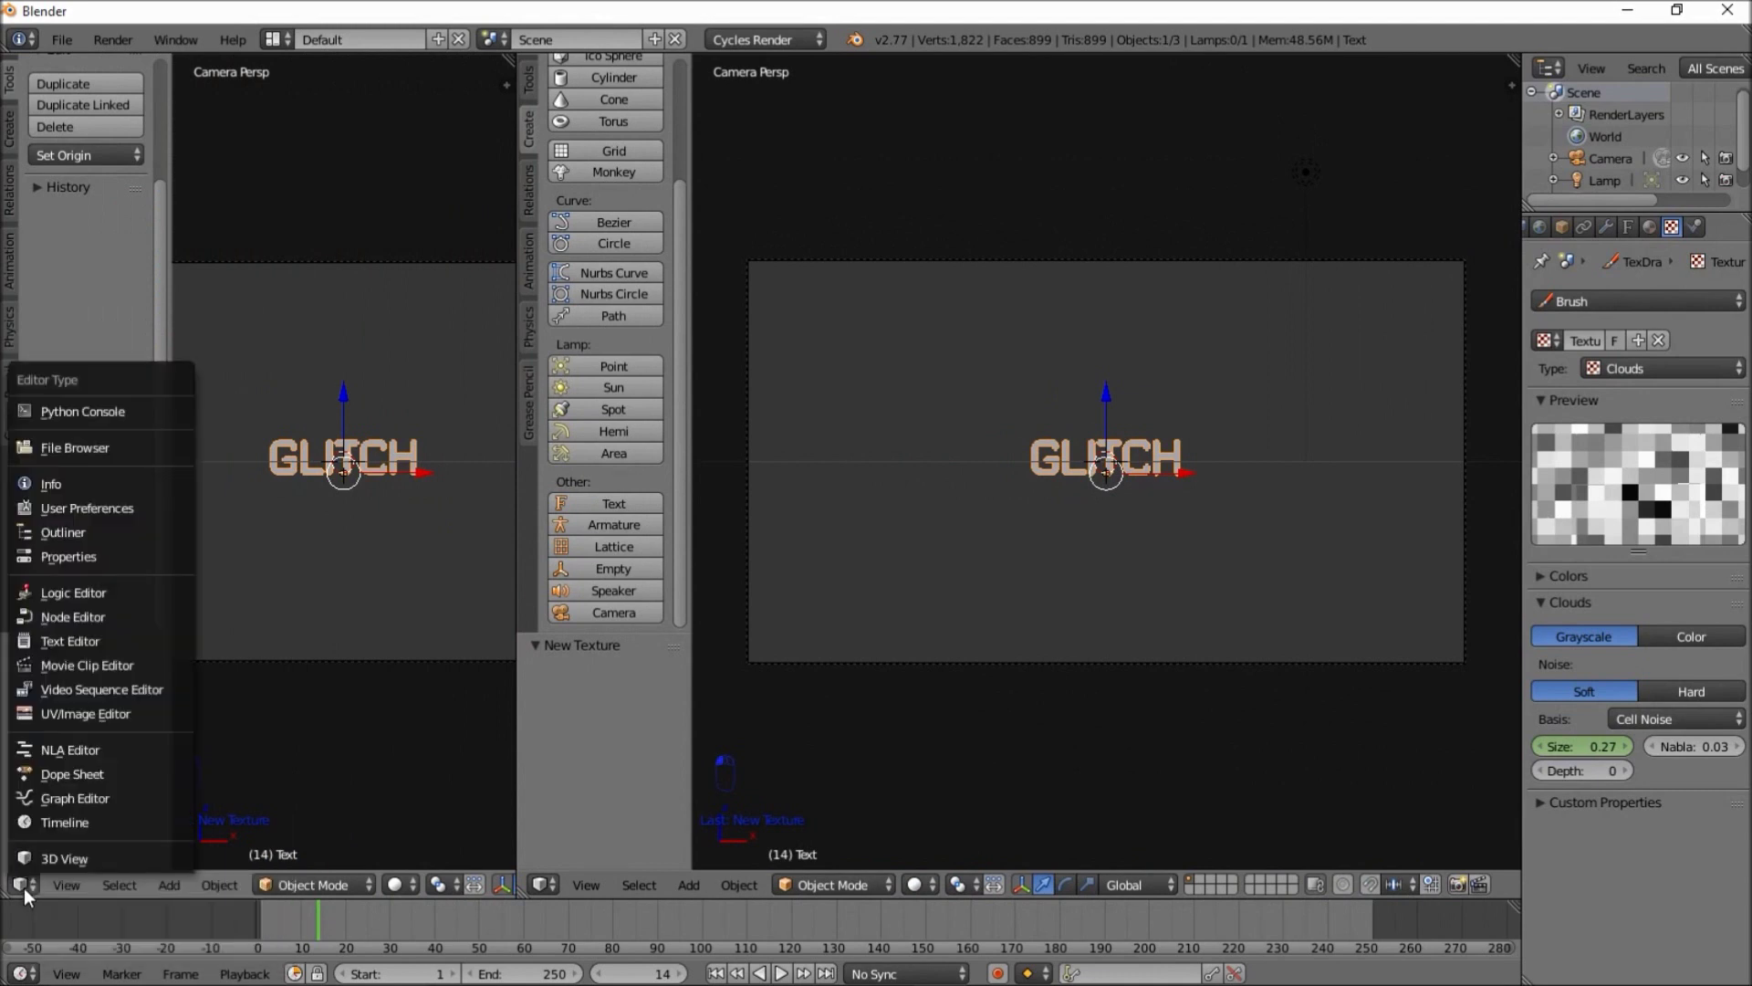
click(86, 801)
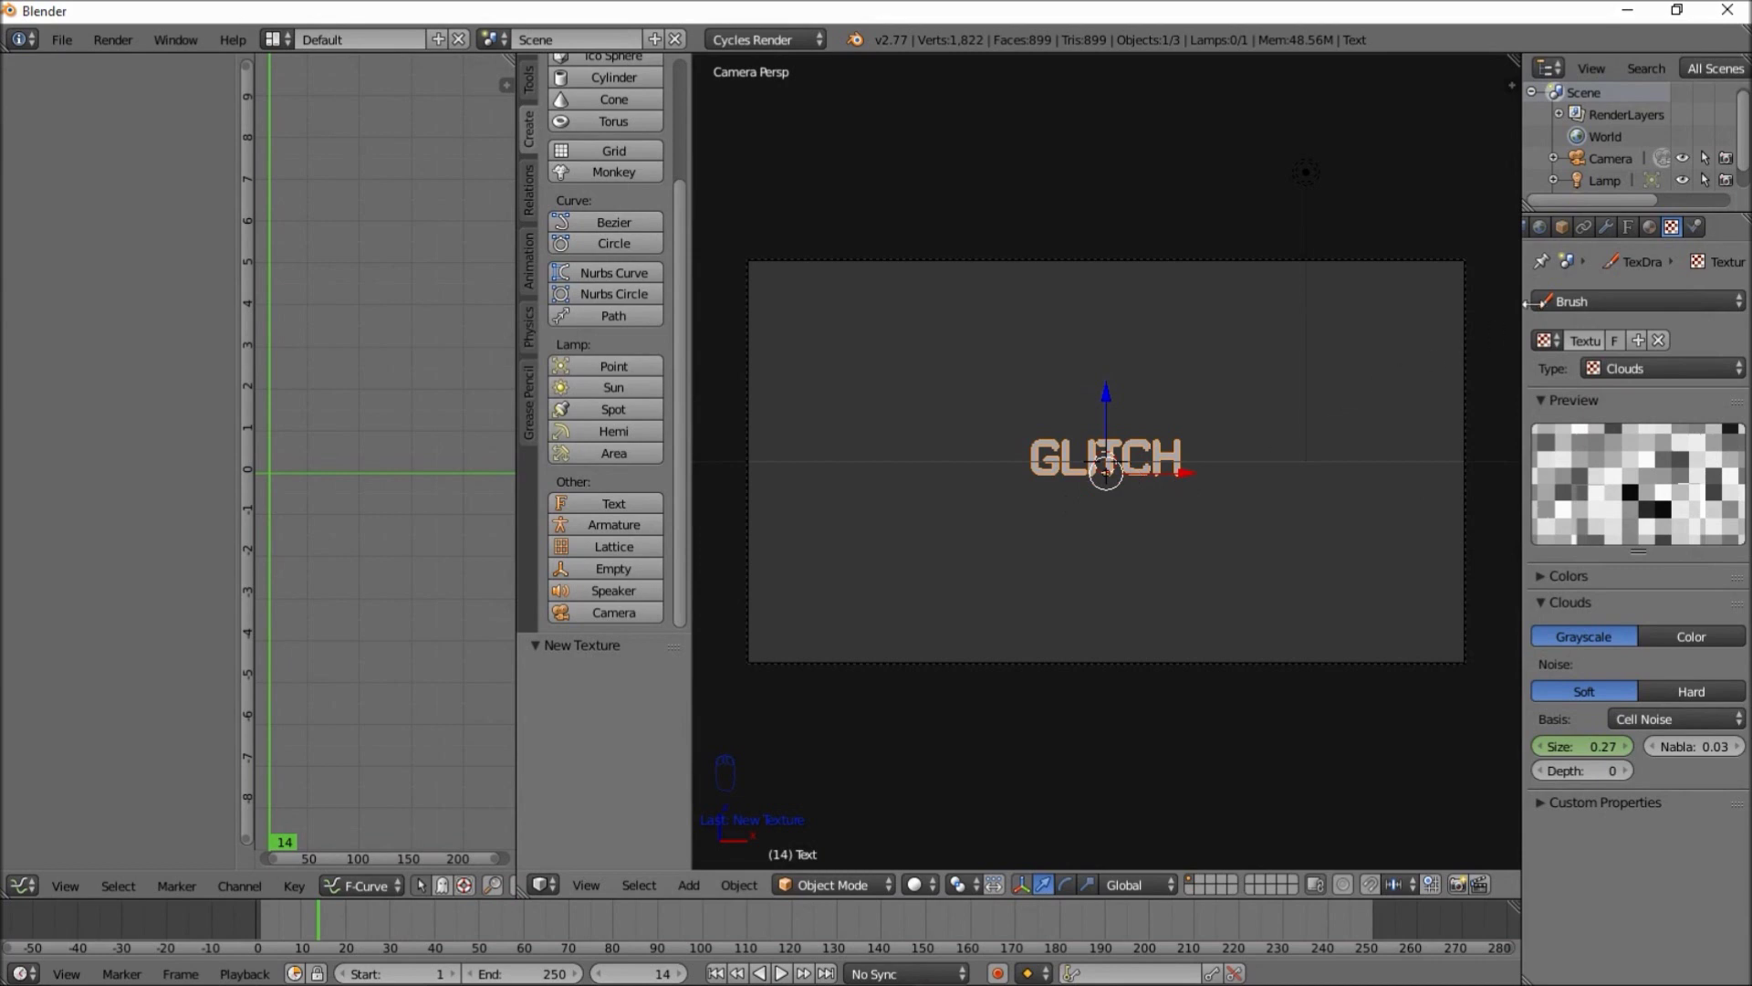
Add a Warp modifier to the GLITCH text and assign it the existing Clouds texture named Texture
click(1608, 223)
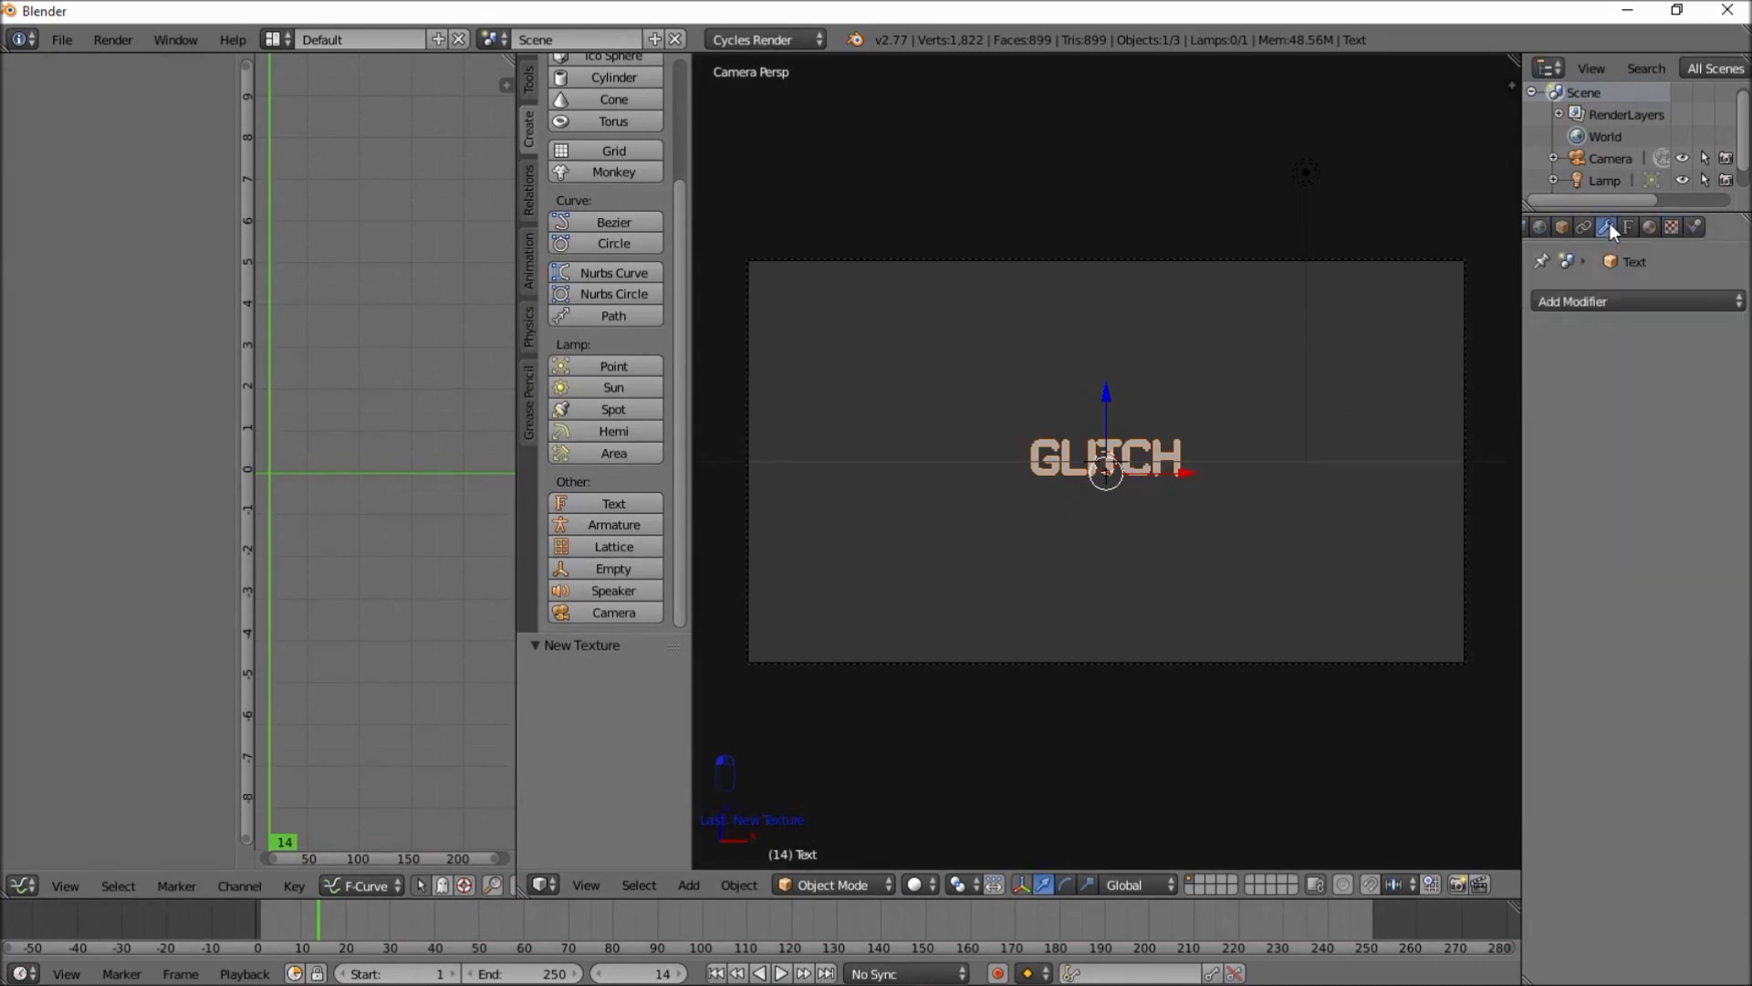
click(1606, 302)
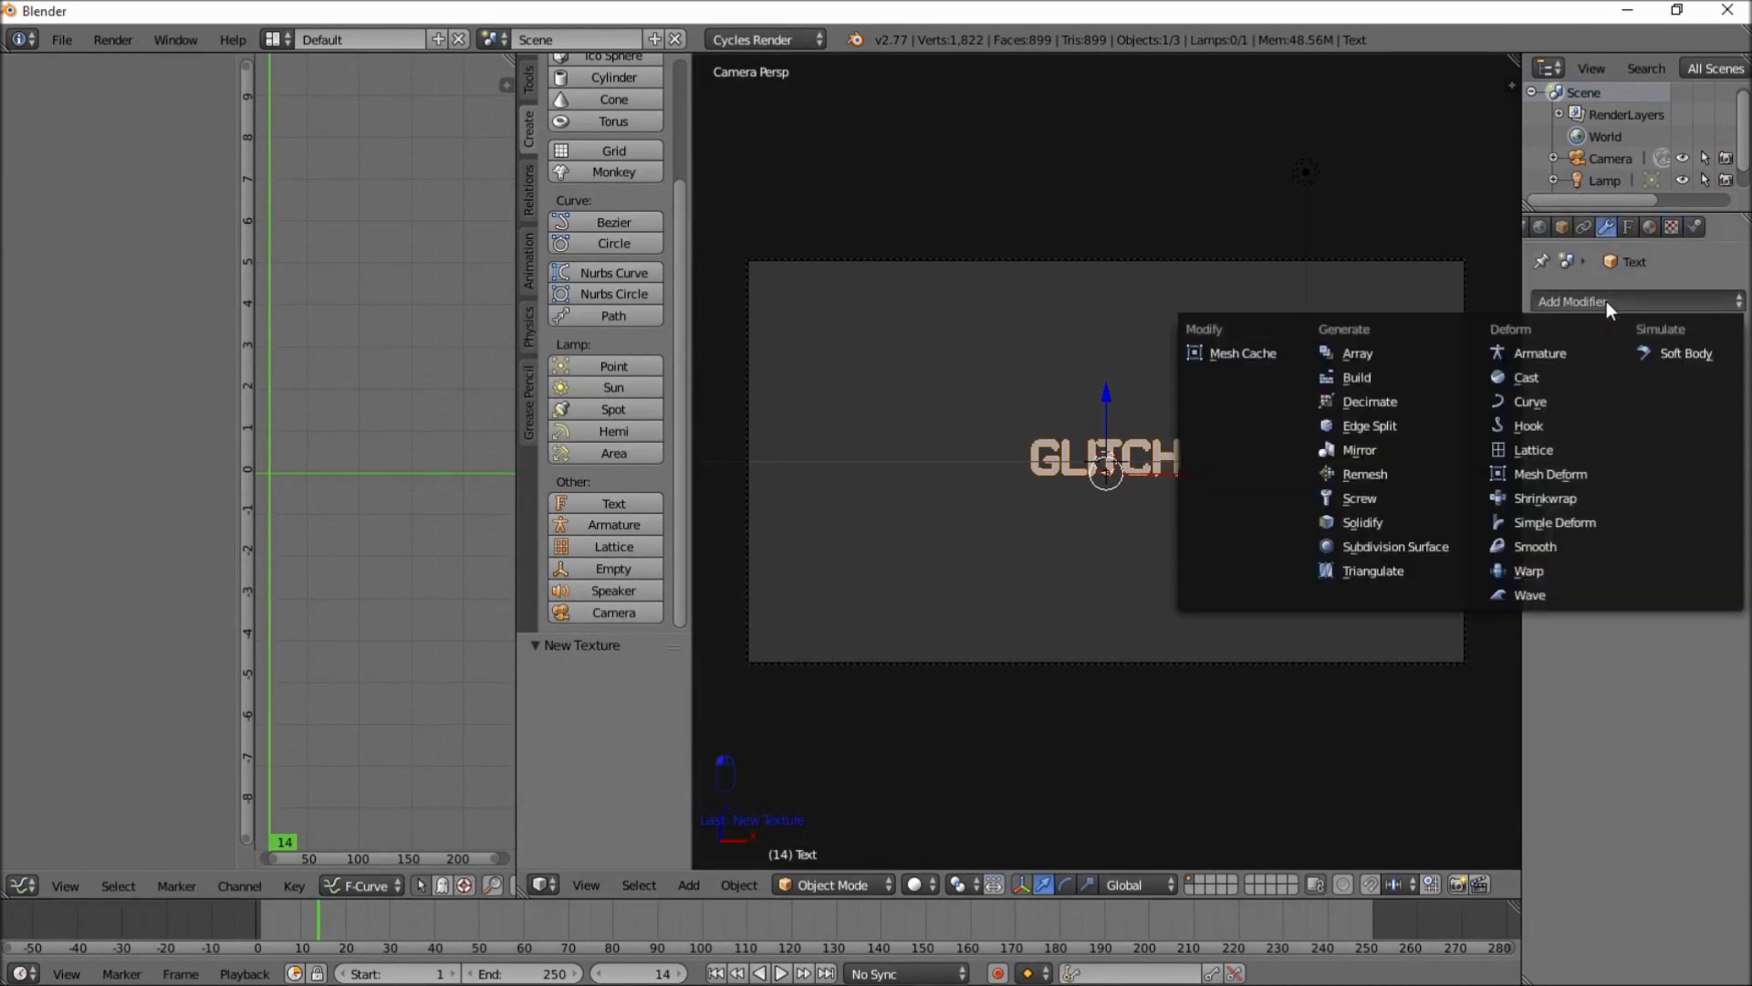
click(1558, 571)
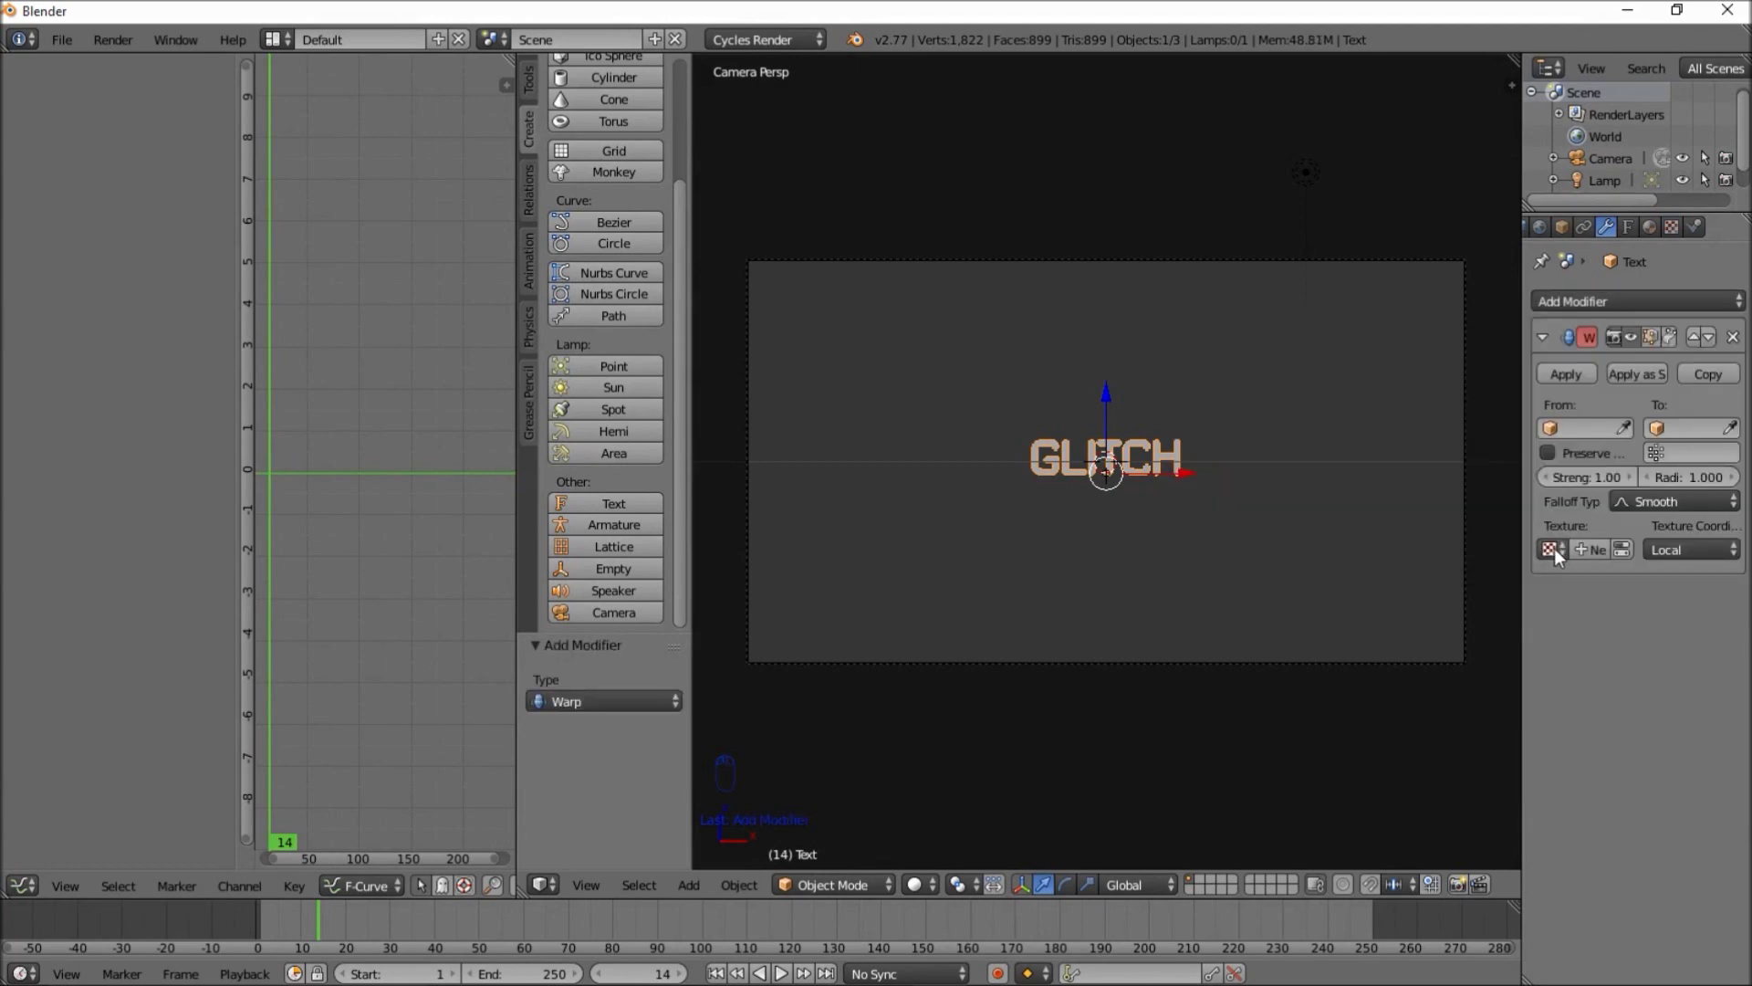
click(1553, 550)
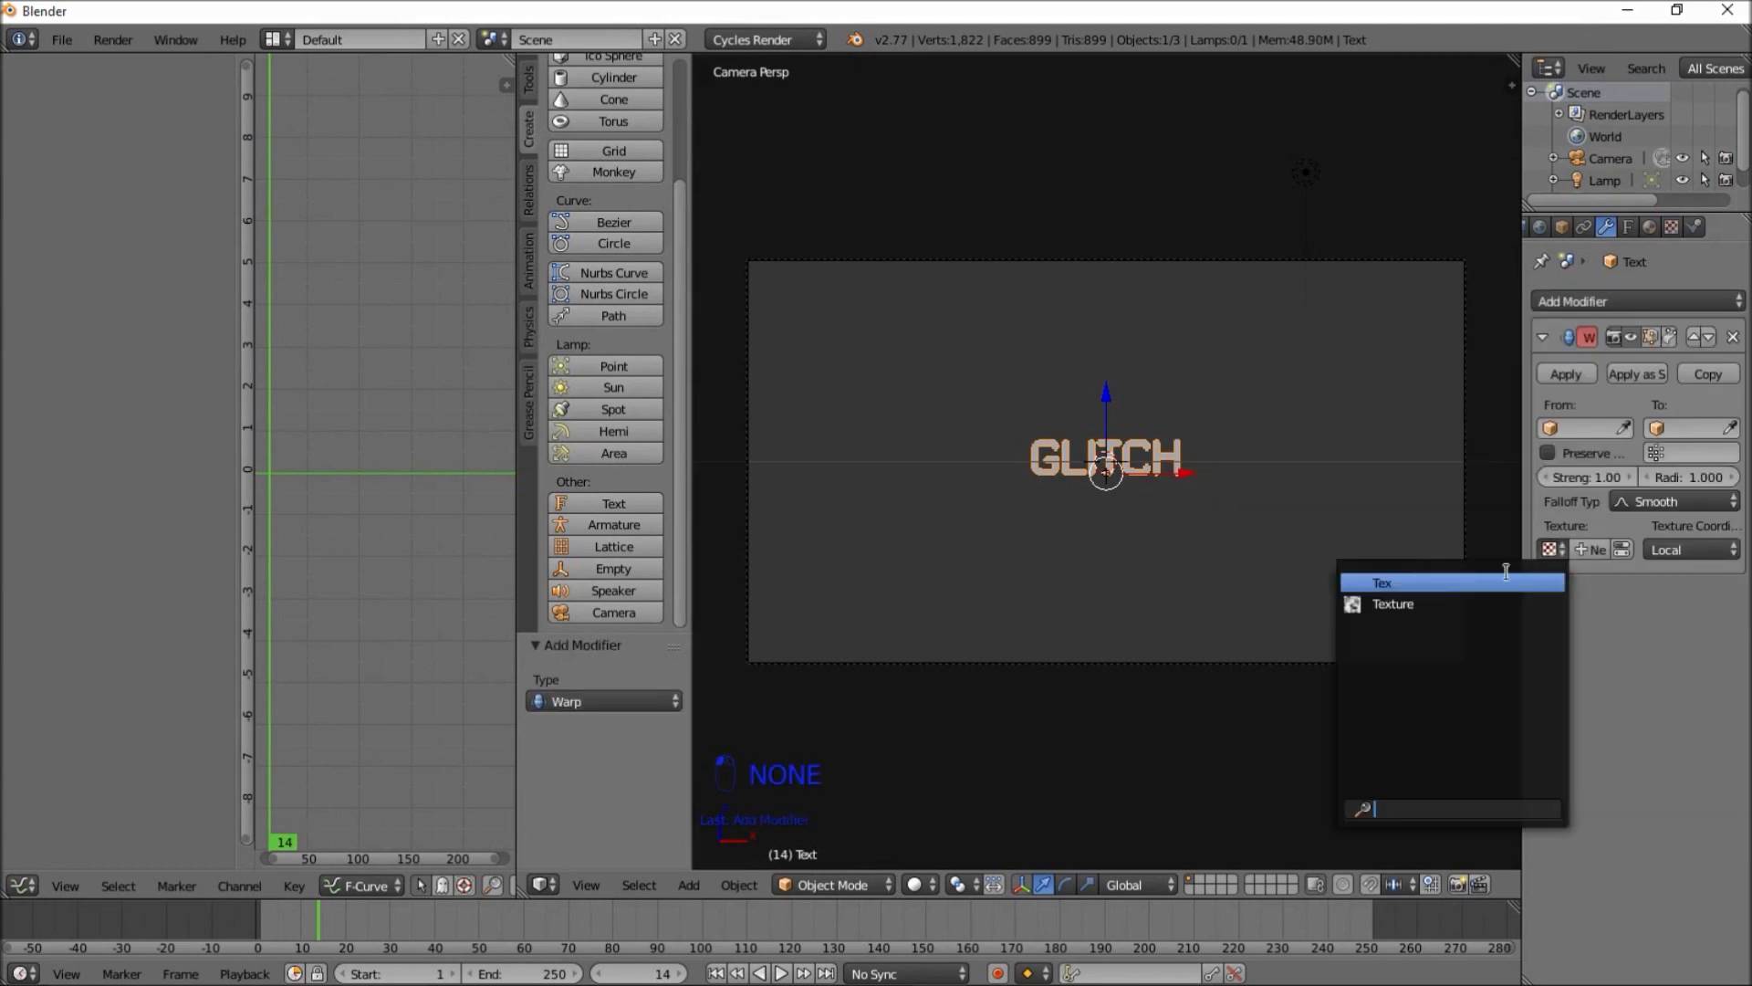
click(1406, 603)
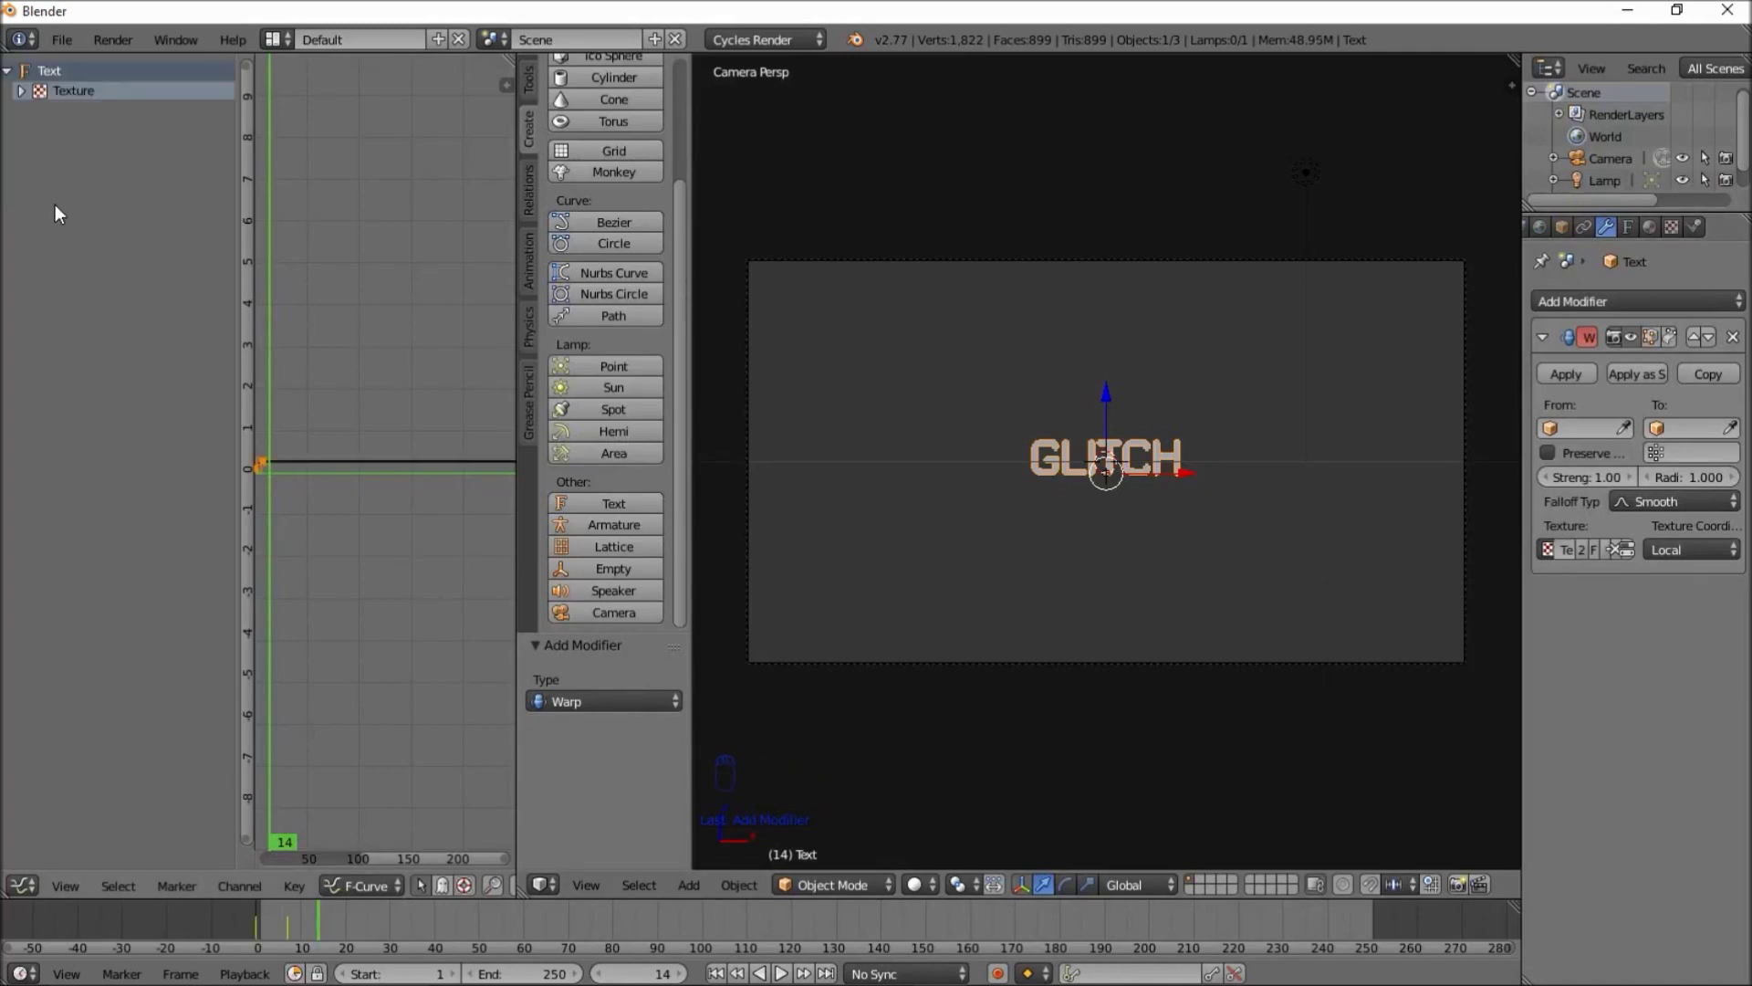
Expand the Texture channel in the Graph Editor and make its Noise Size curve repeat using the Make Cyclic (F-Modifier) extrapolation mode
click(21, 91)
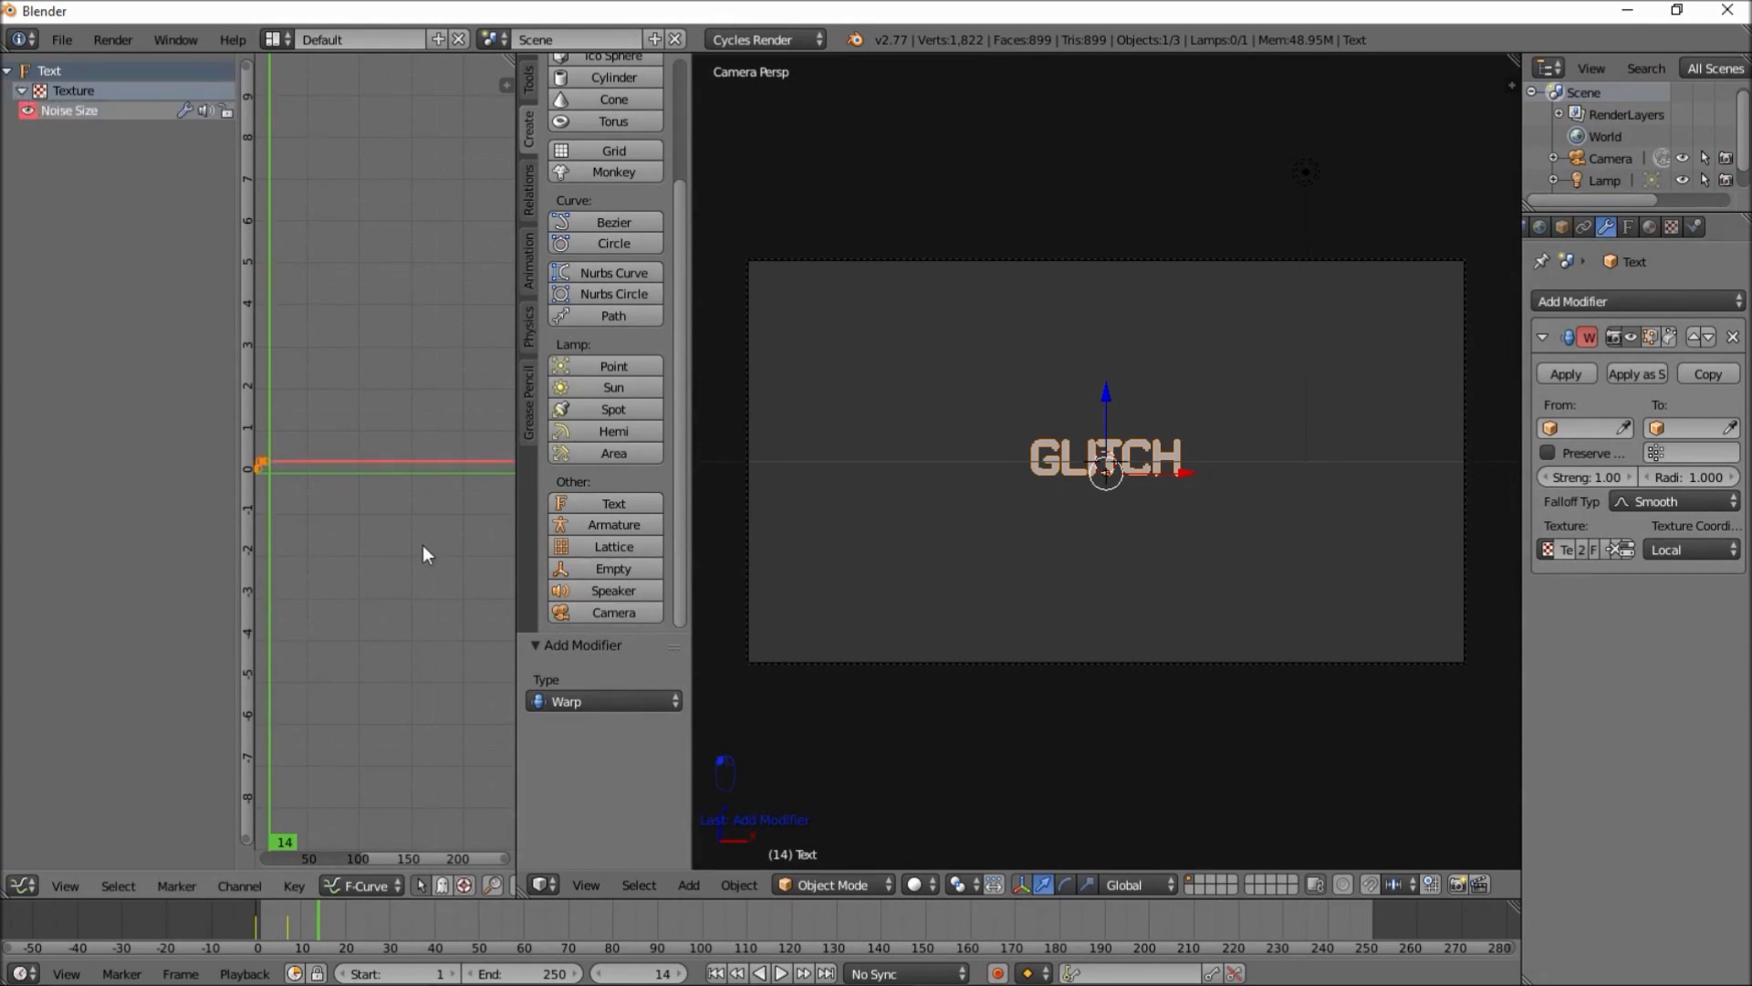
key(Home)
ctrl+middle_drag(489, 591, 331, 552)
click(358, 535)
drag(357, 536, 407, 532)
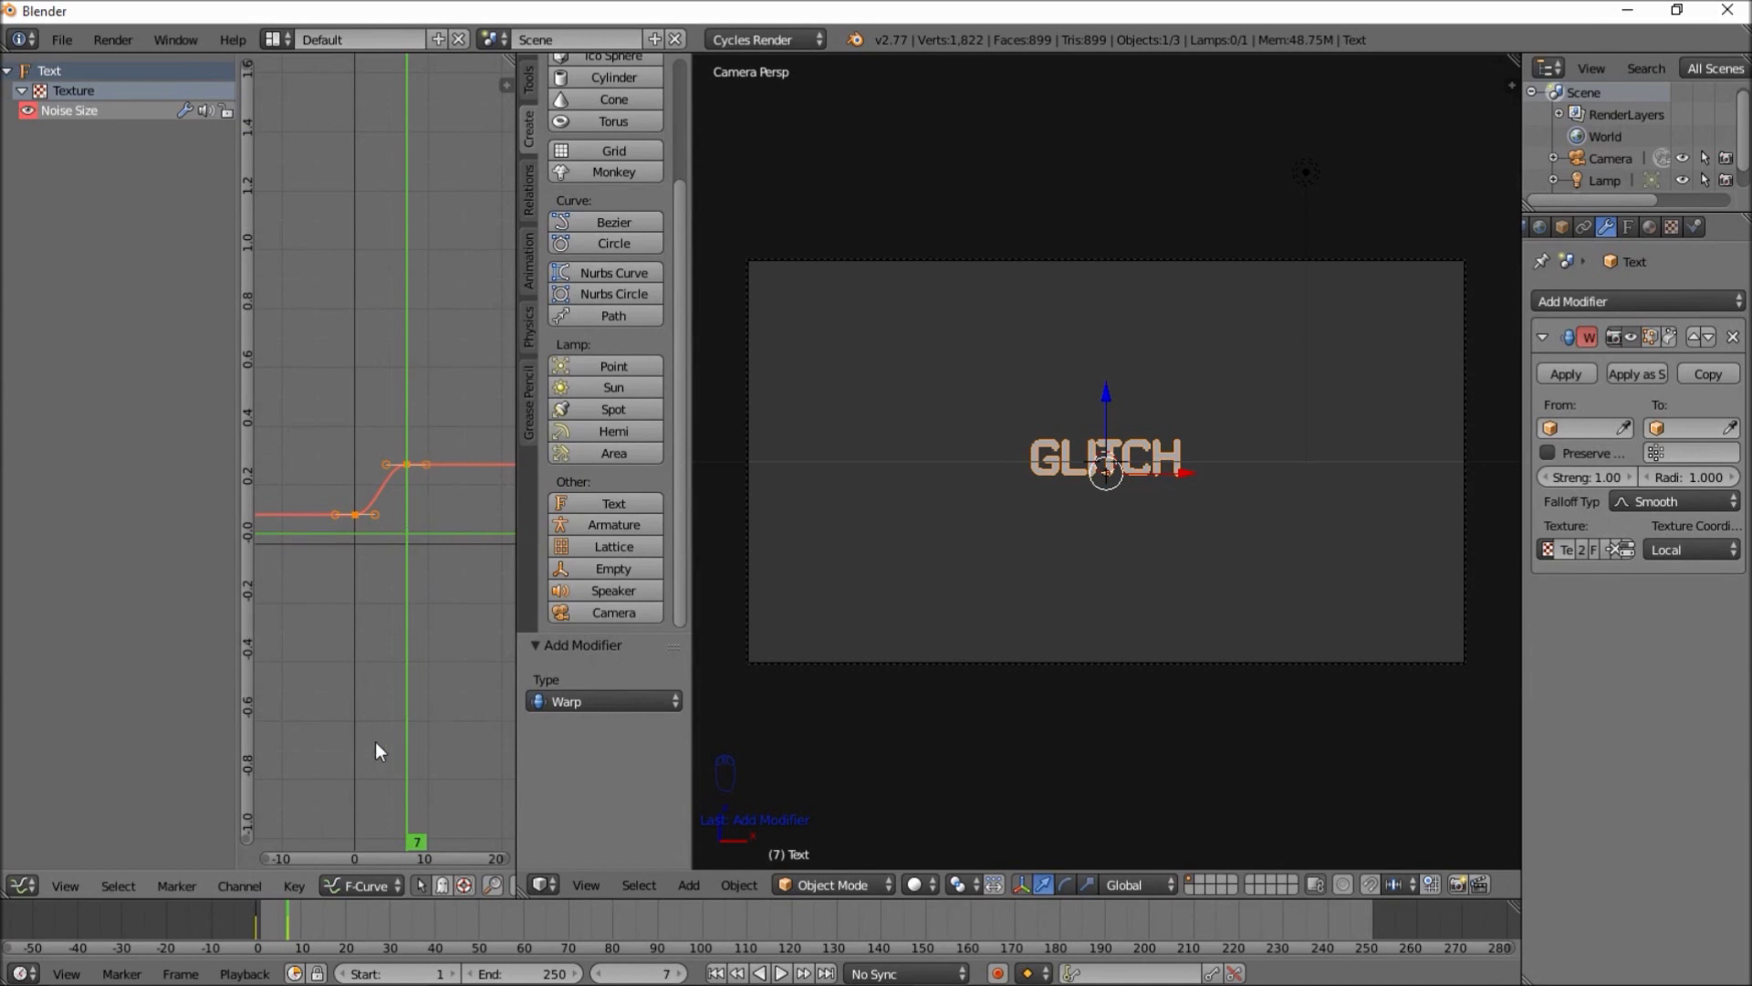
click(256, 883)
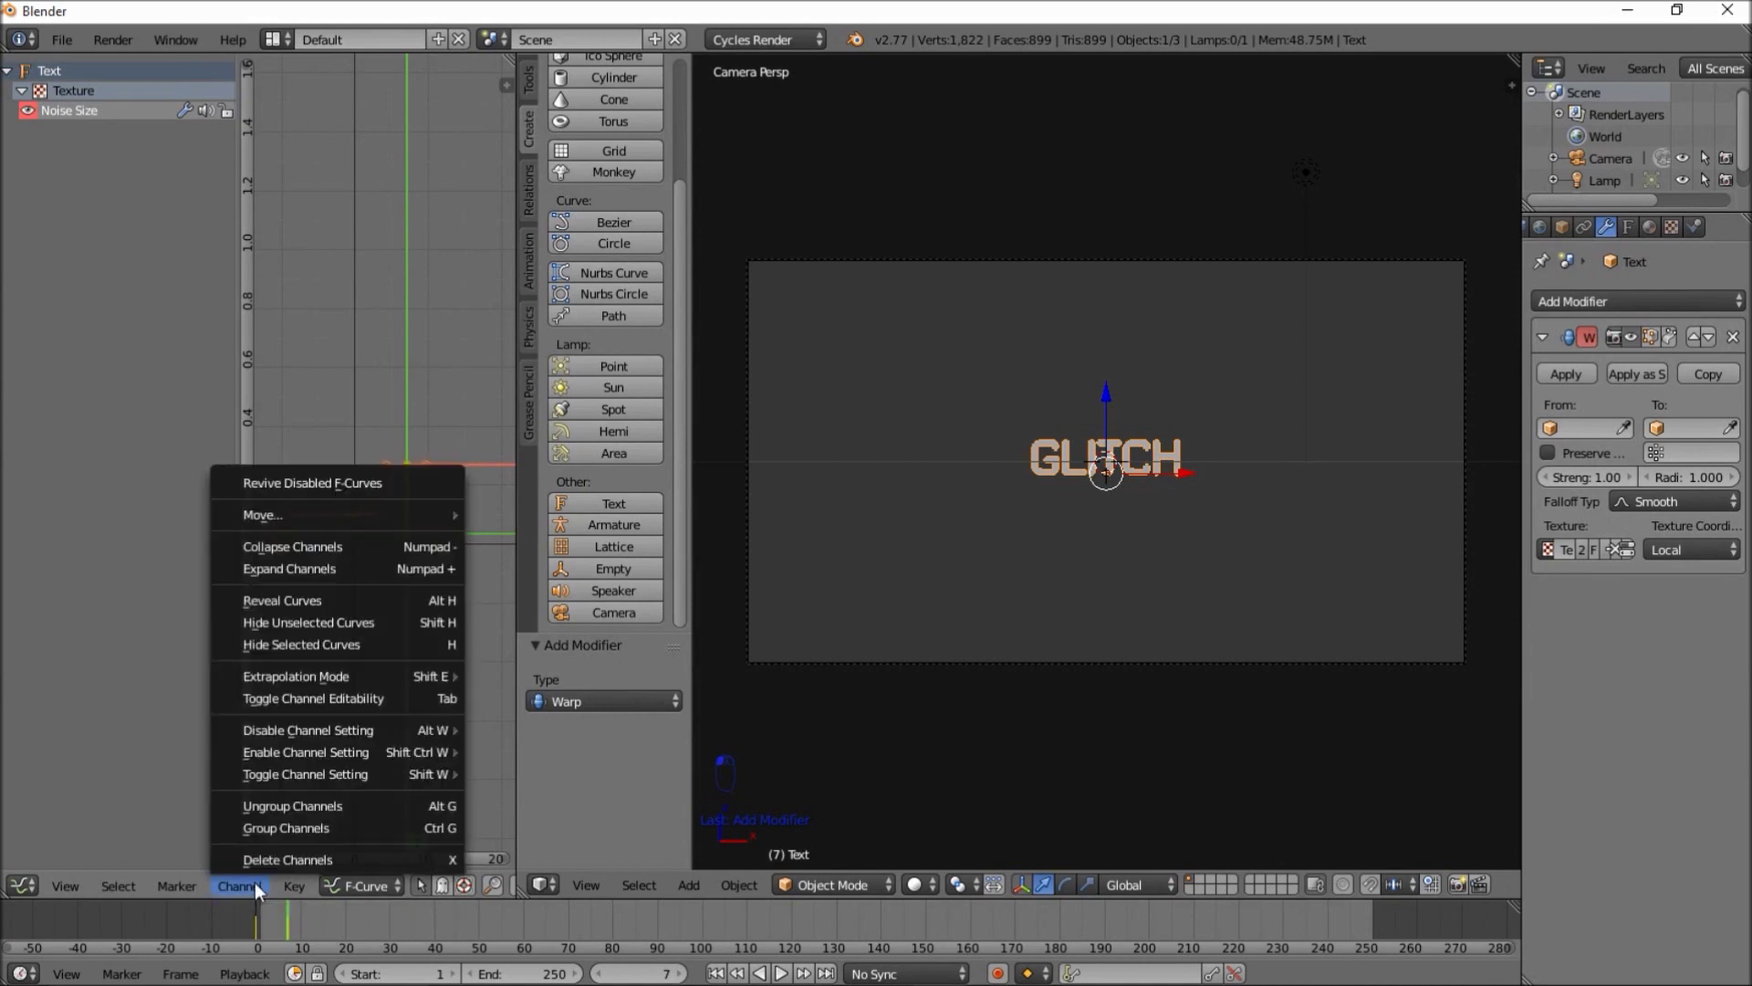
mouse_move(305, 678)
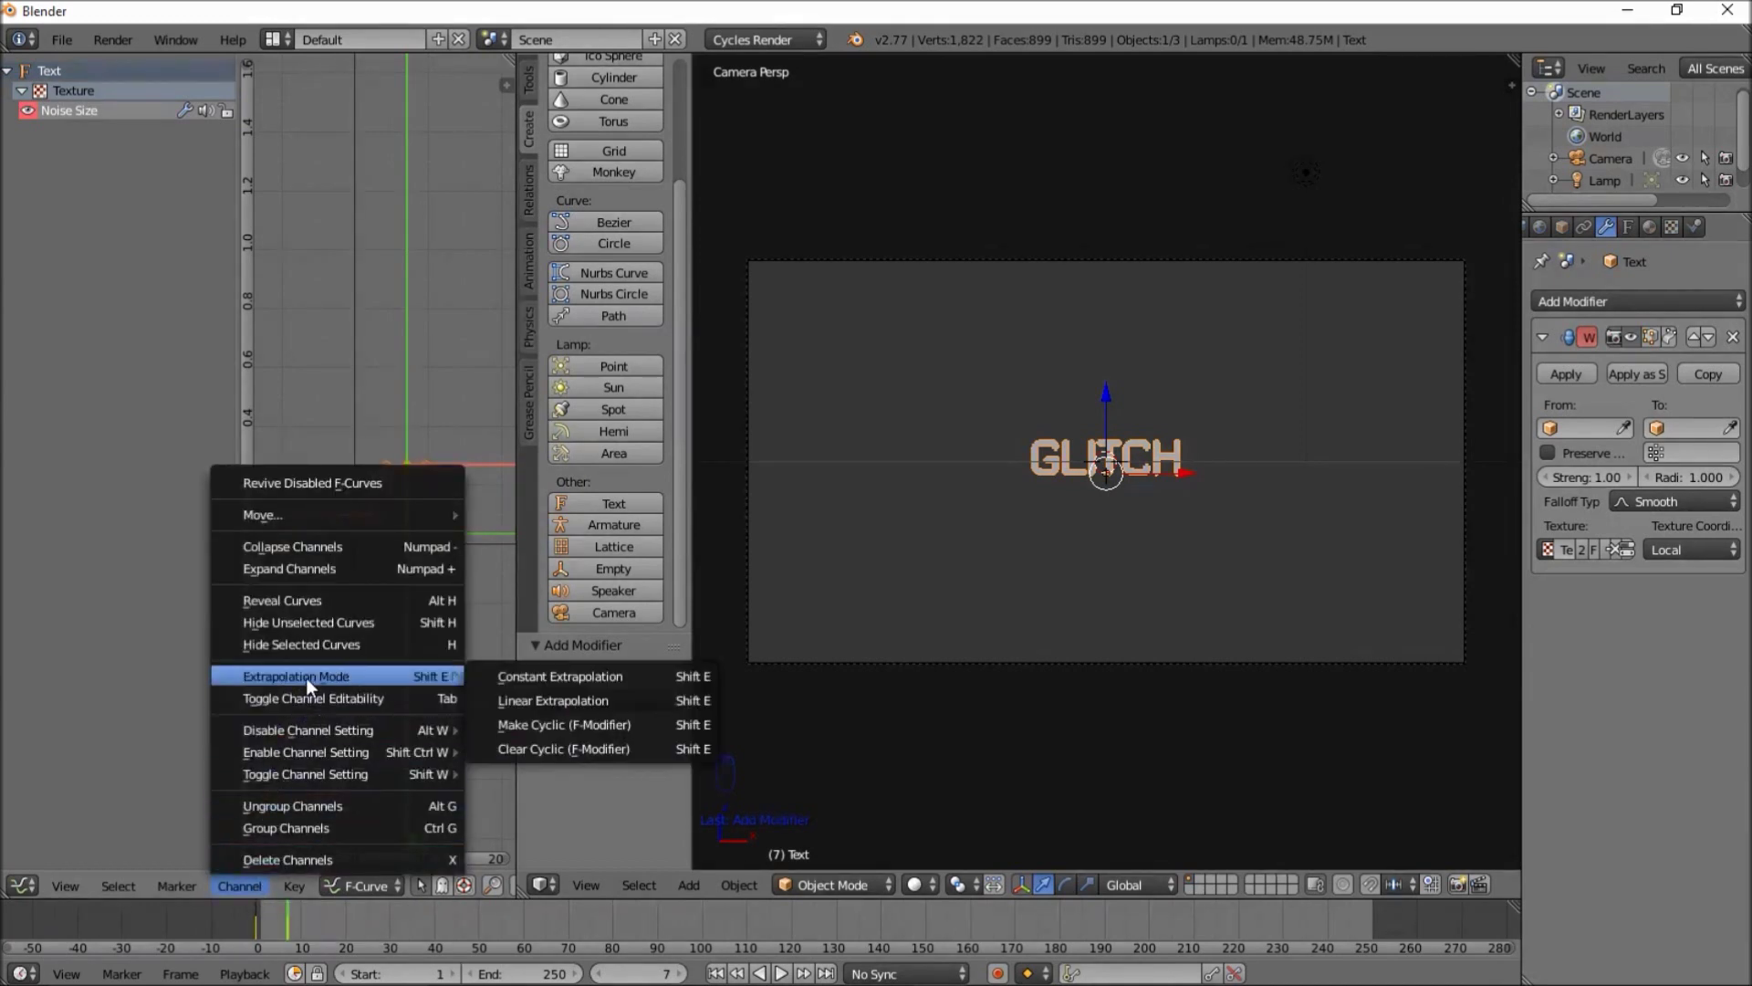
click(542, 730)
scroll(380, 404, down, 2)
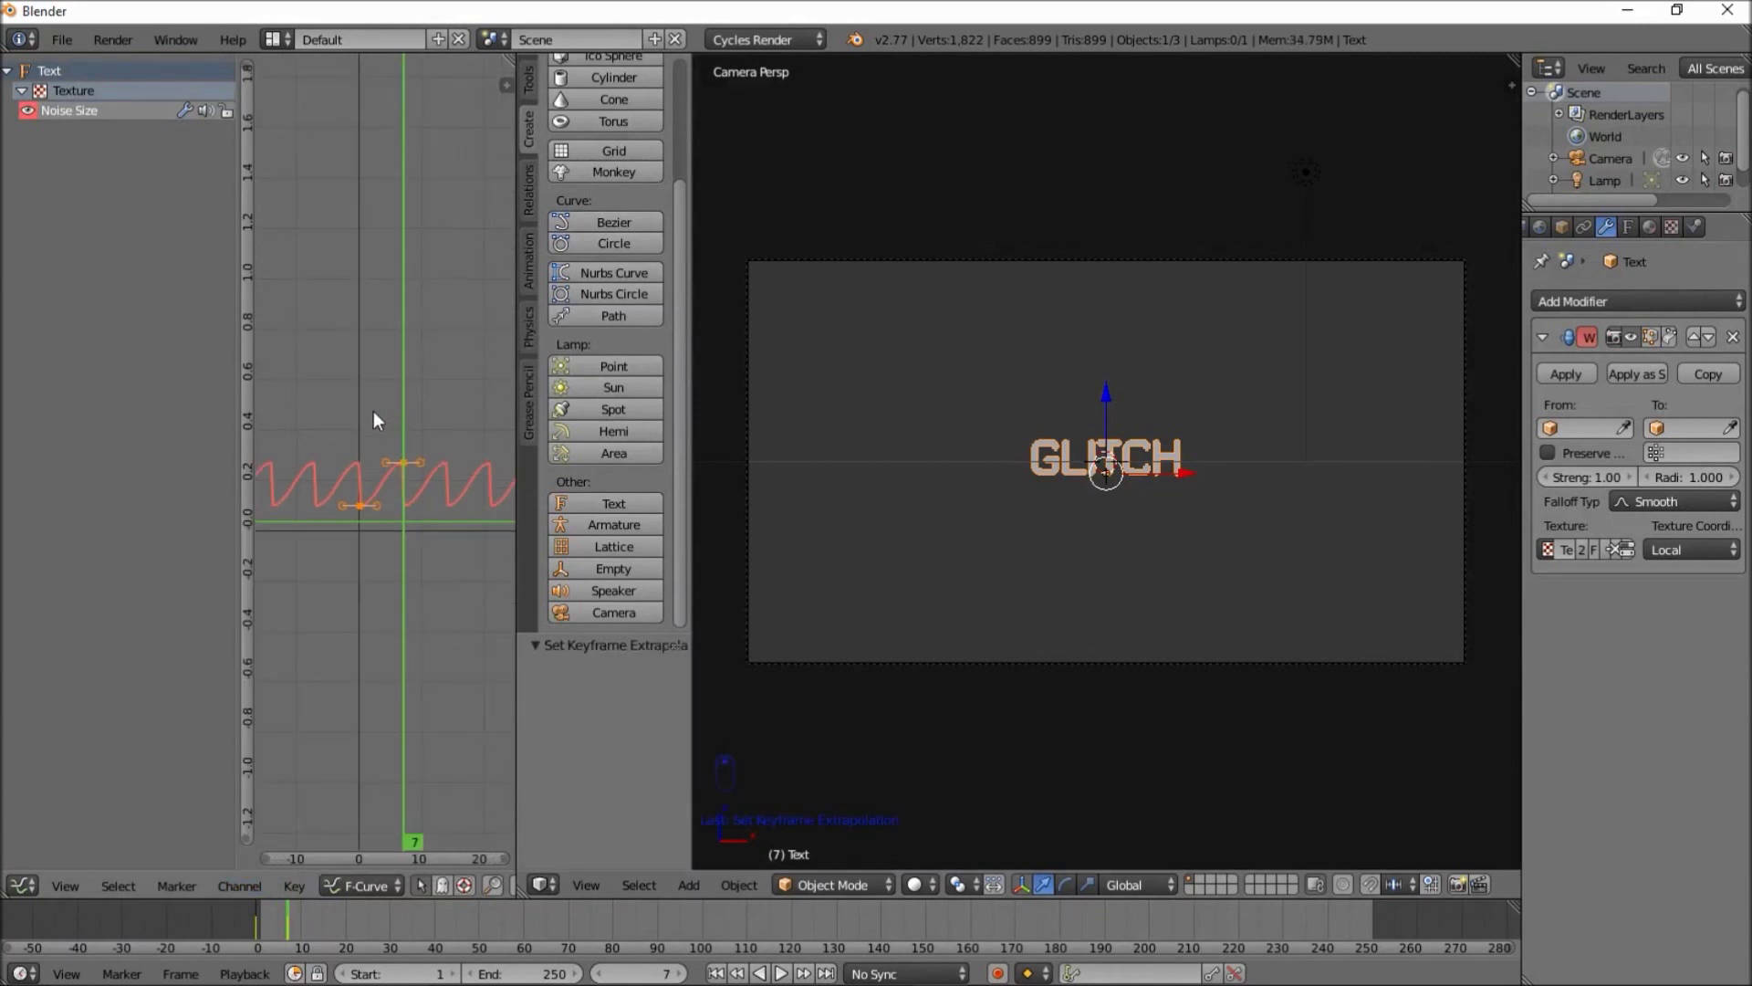
Return to frame 0 in the Graph Editor and play the animation to check the cyclic Noise Size curve
drag(341, 527, 362, 566)
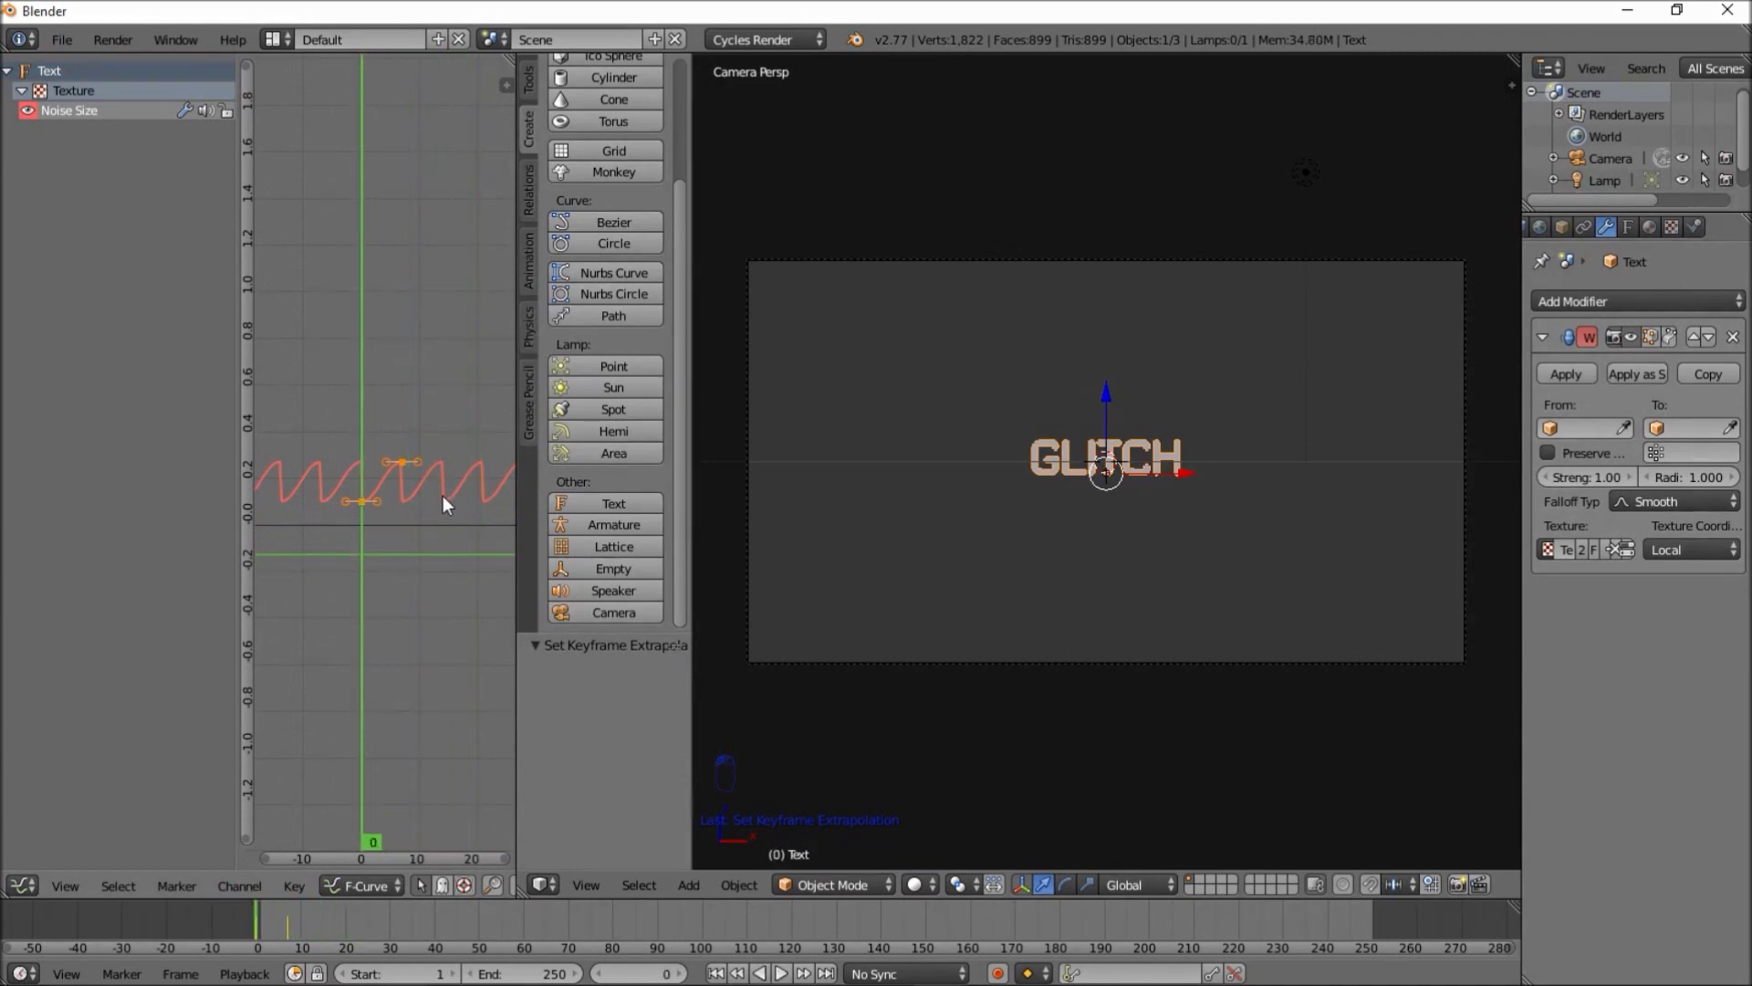
key(alt+a)
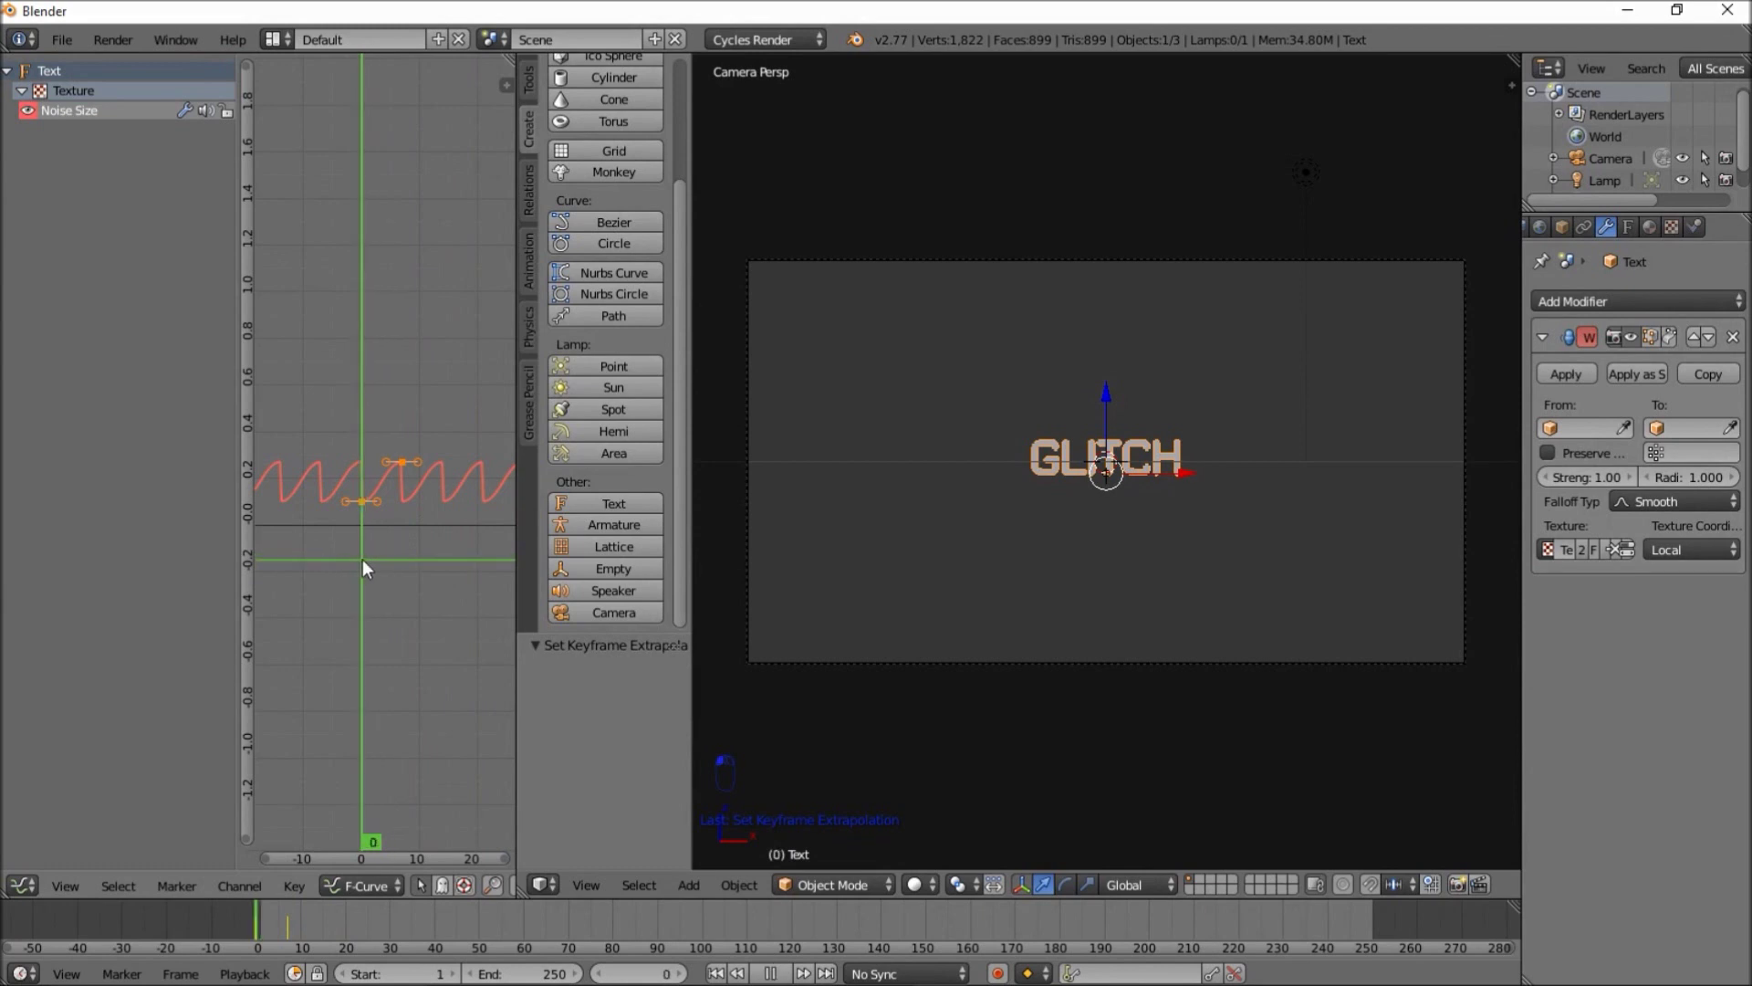
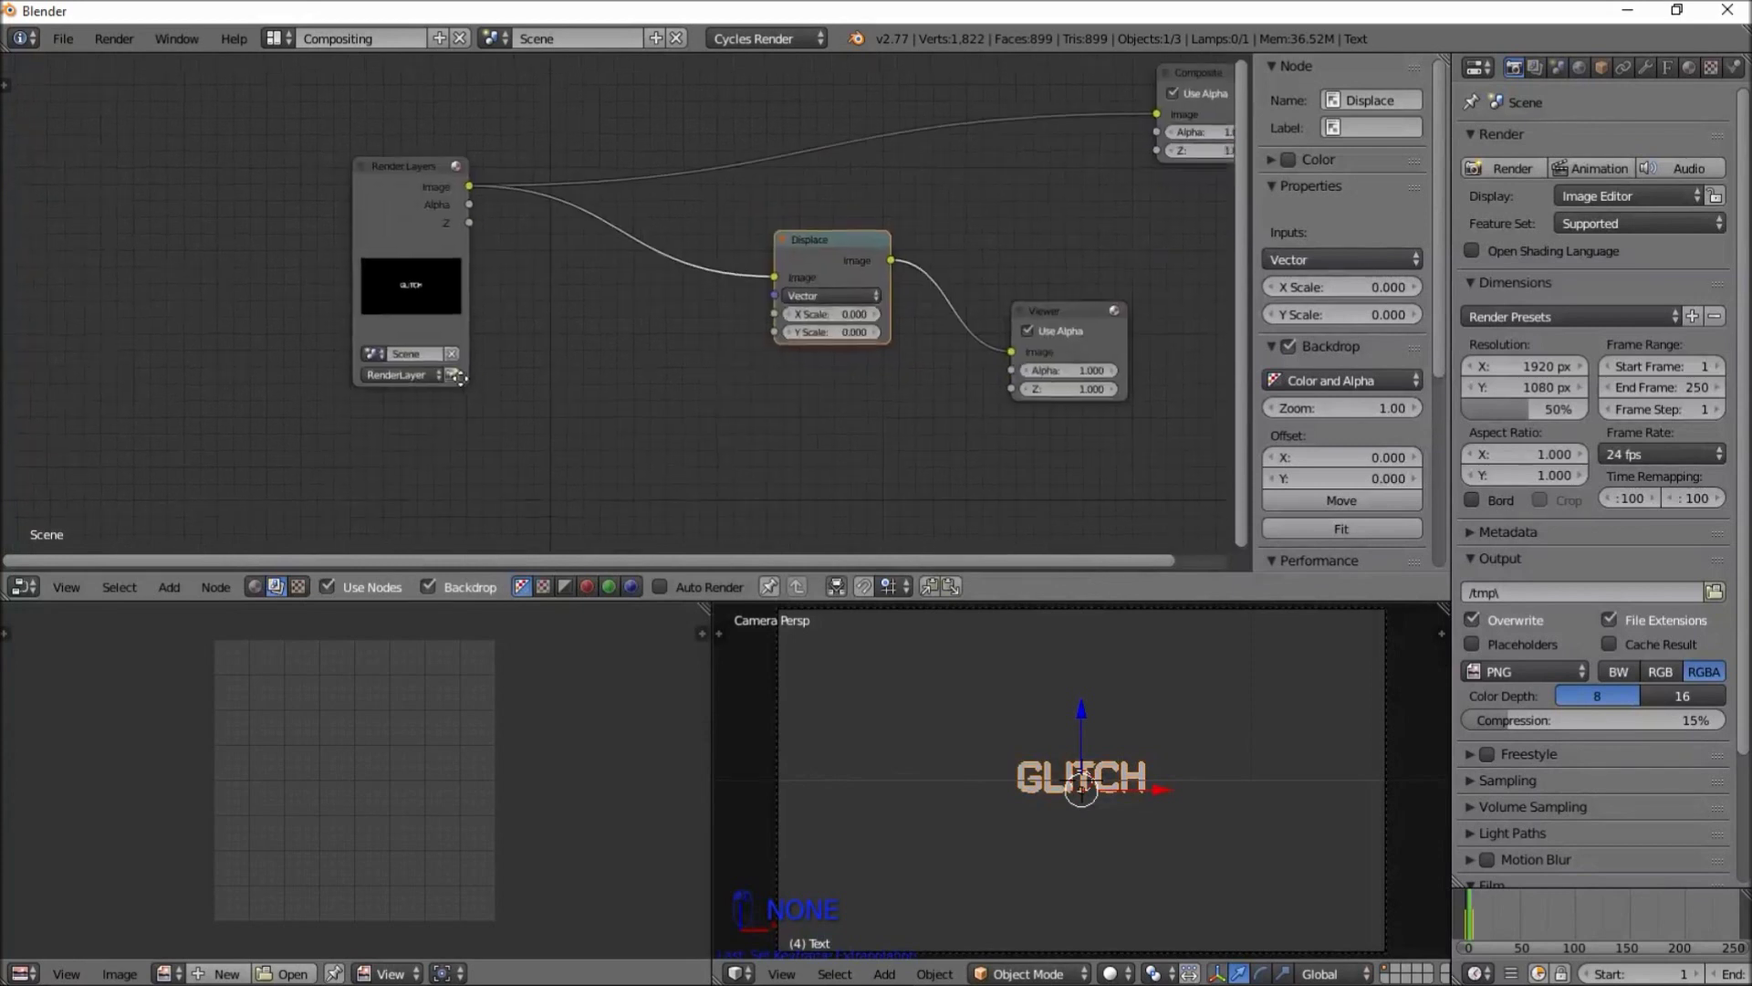
Add a Texture input node below the Render Layers node in the compositor and assign it the existing texture named Texture
click(170, 587)
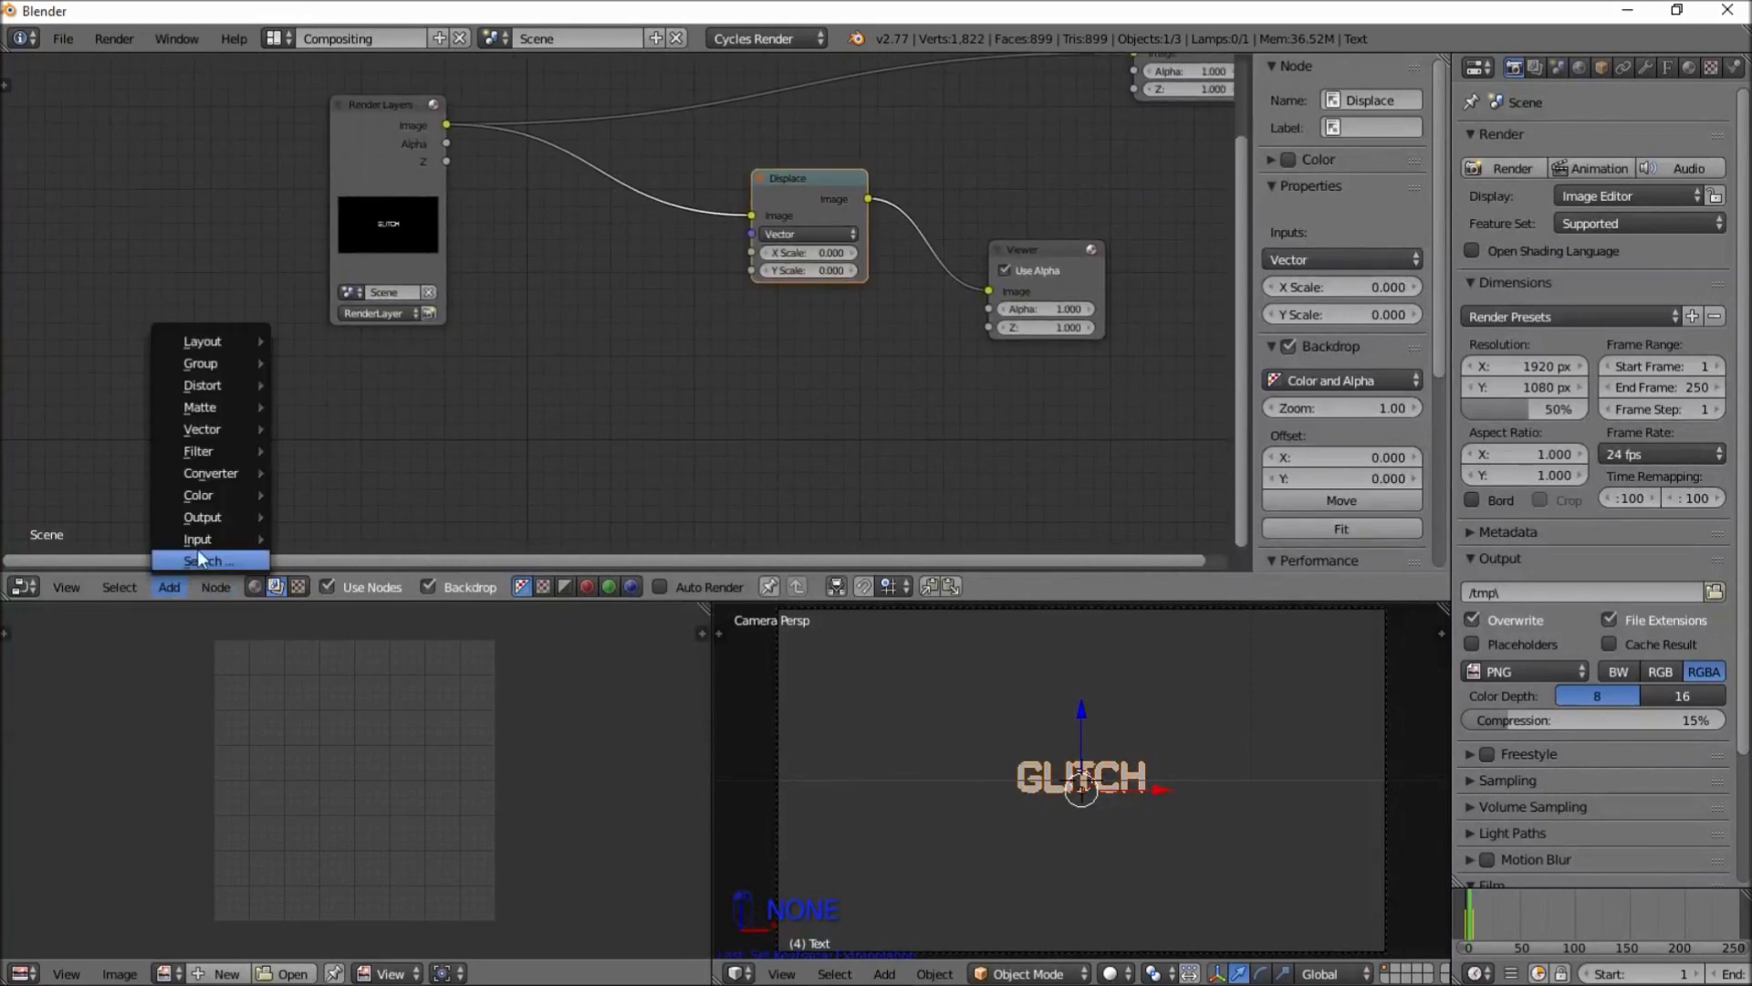
mouse_move(232, 536)
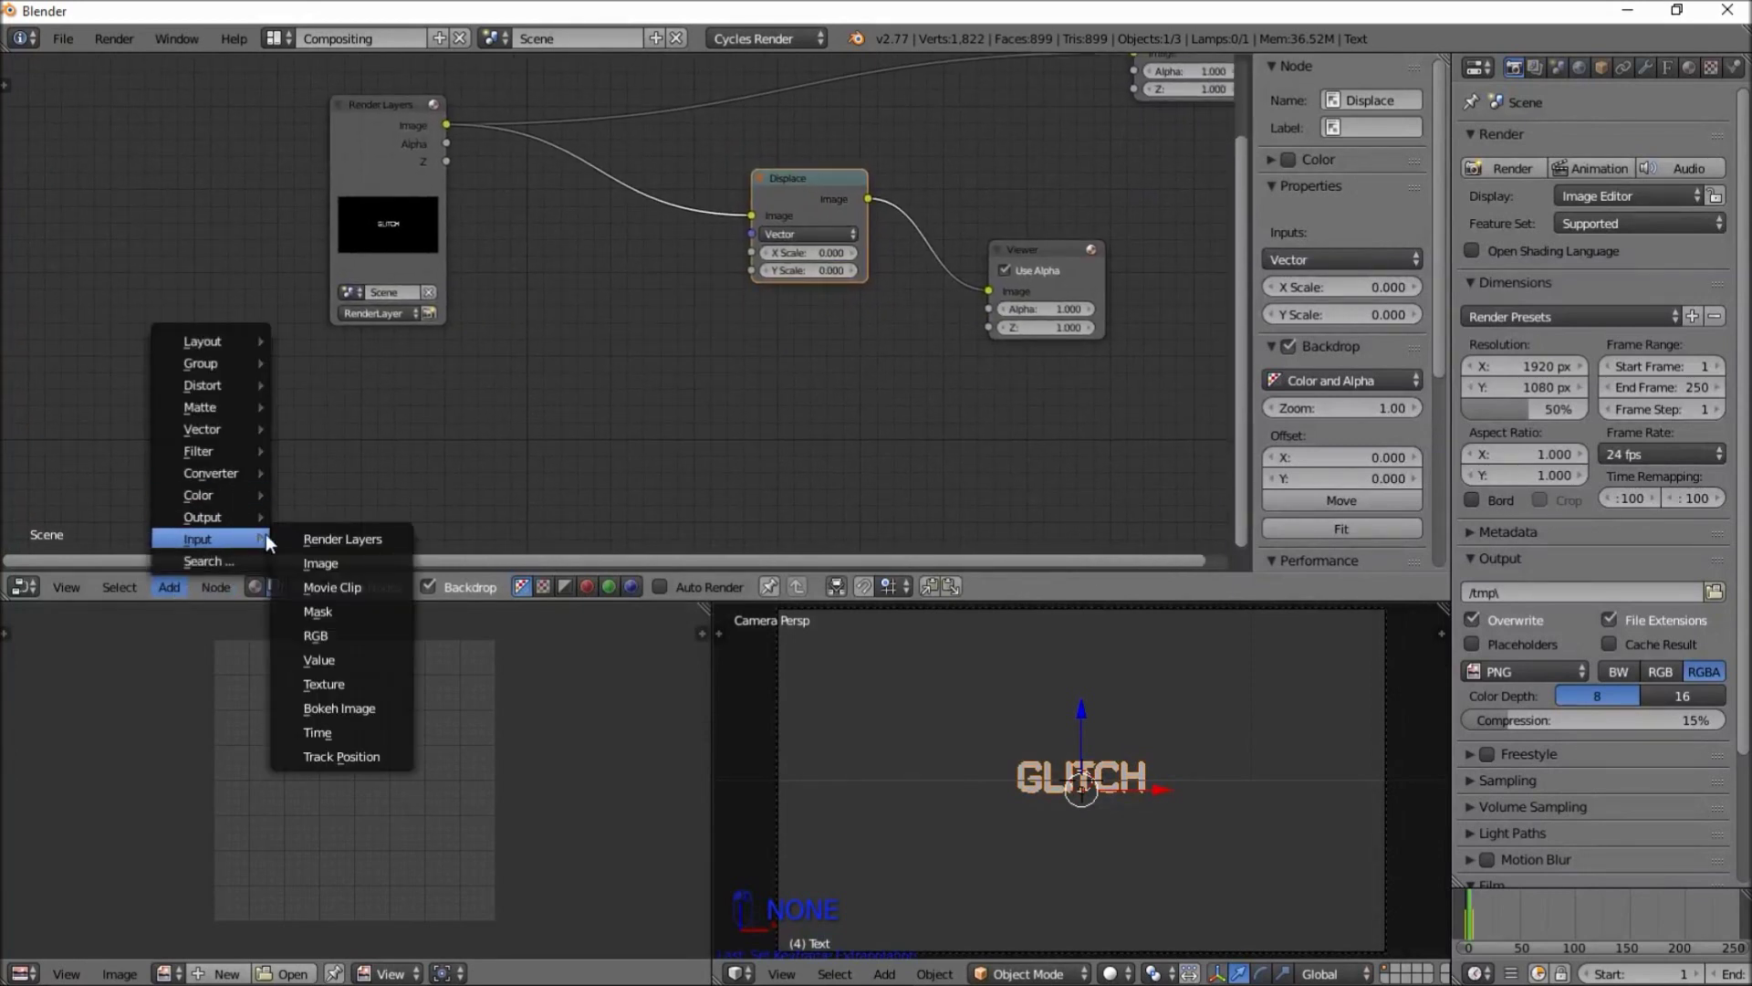
click(360, 685)
click(474, 331)
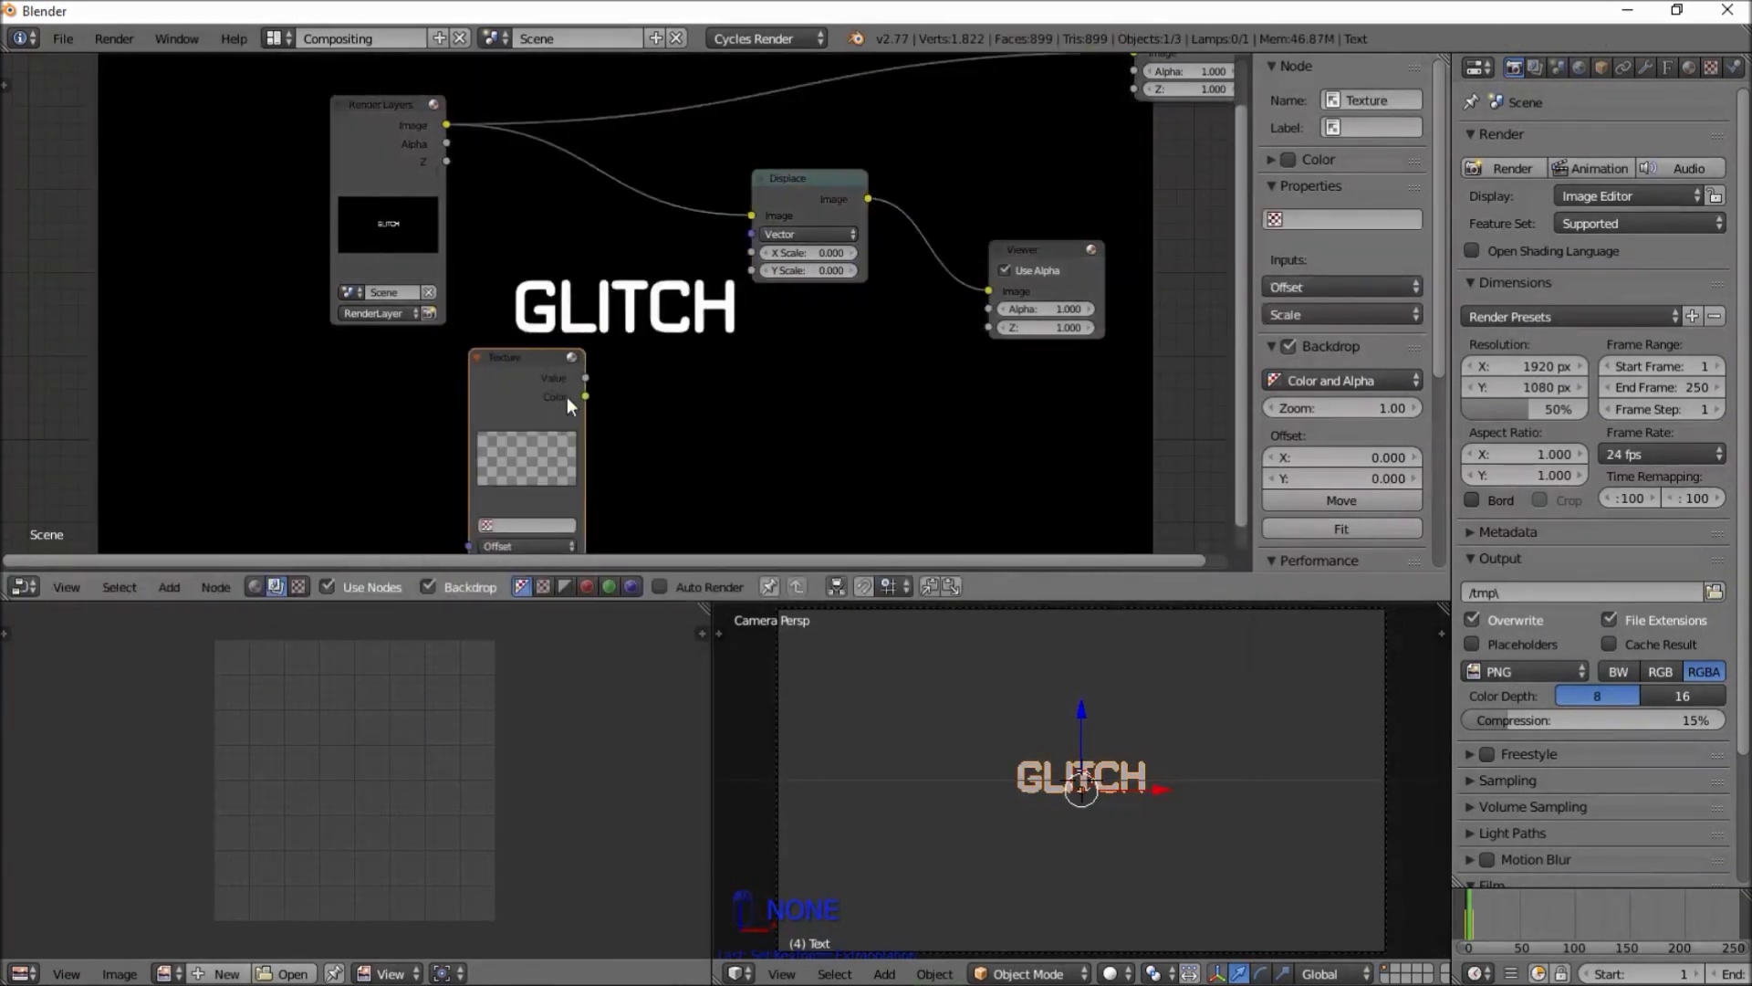
click(534, 516)
text(Tex)
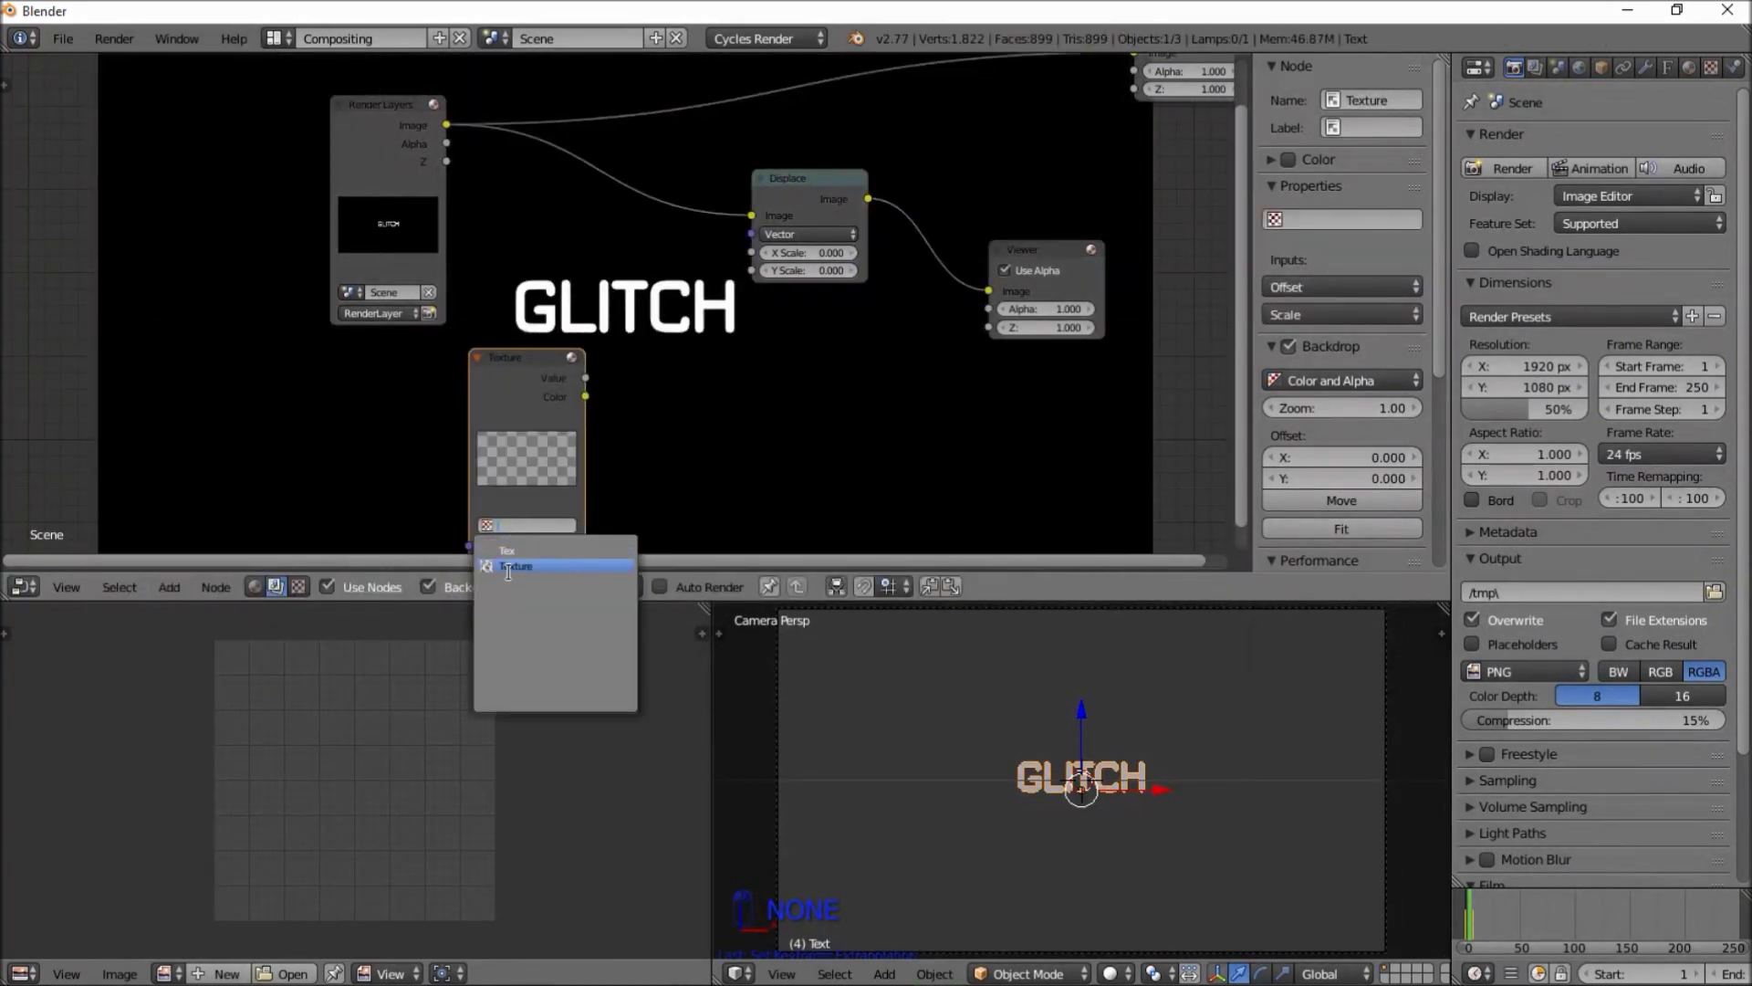
click(511, 565)
Connect the Texture node's Color output to the Displace node's Vector input and set the Displace X Scale and Y Scale to 100
drag(585, 396, 753, 233)
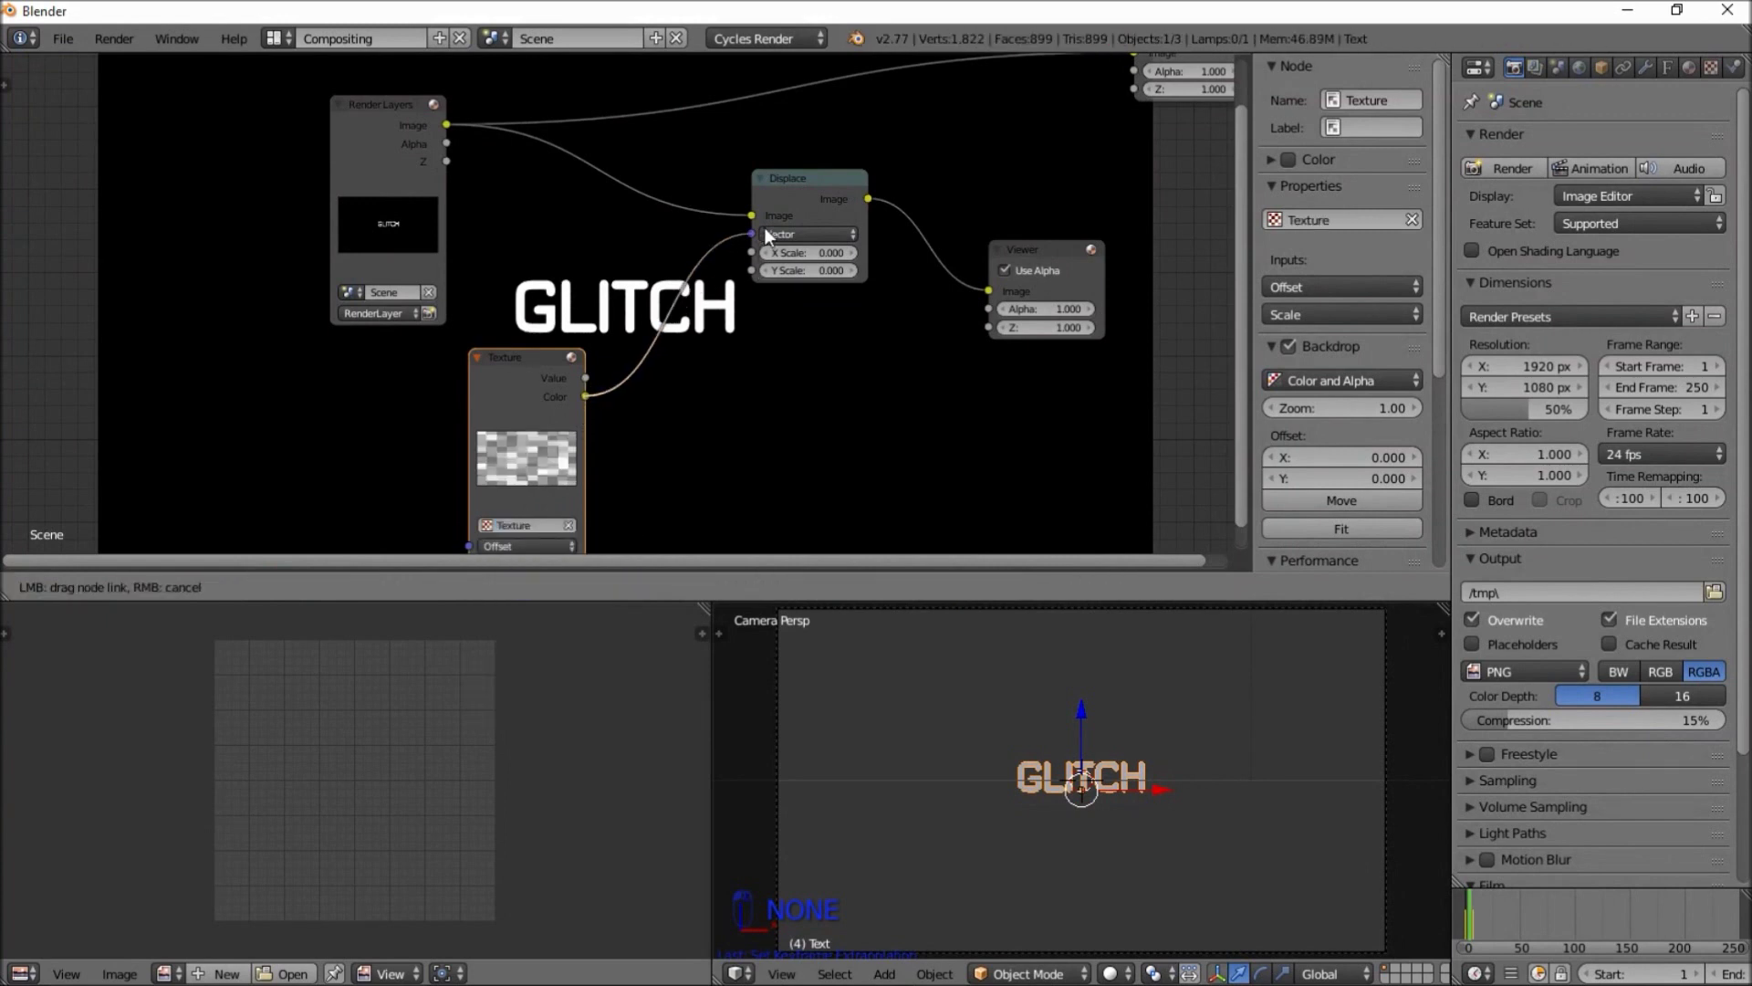
text(100)
click(821, 270)
text(100)
key(Return)
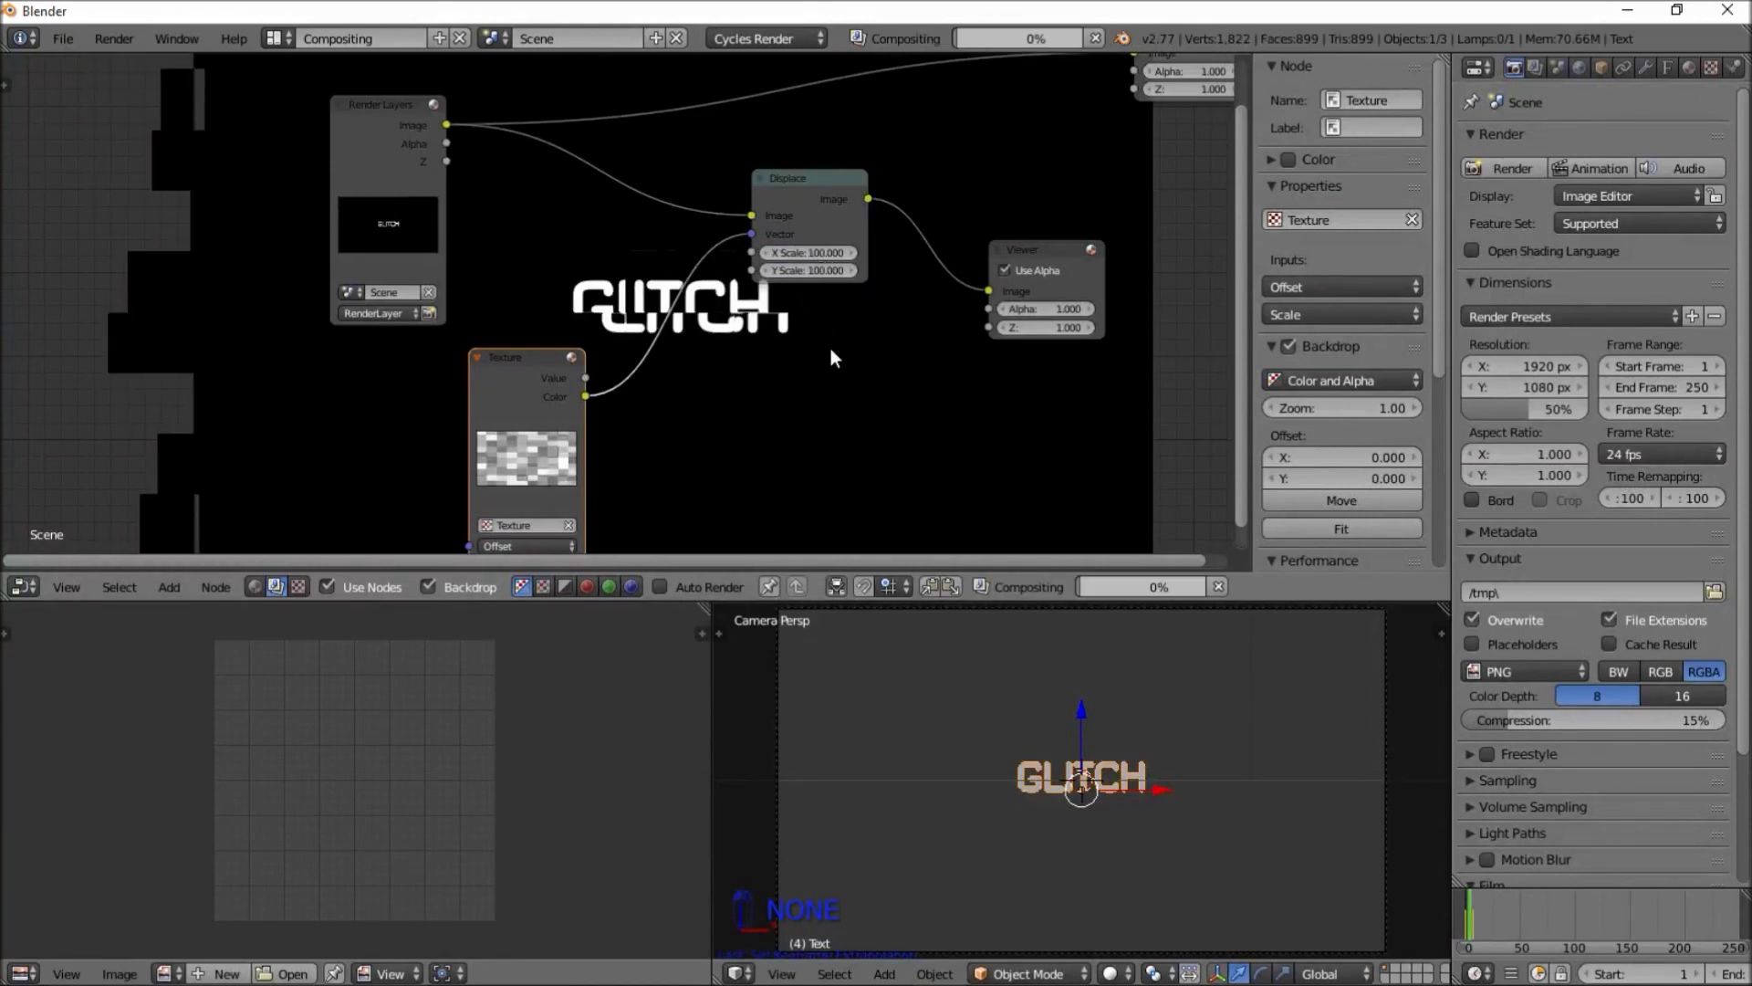
Turn off Use Alpha on the Viewer node and move the Texture and Render Layers nodes farther away from the Displace node
middle_drag(667, 422, 783, 384)
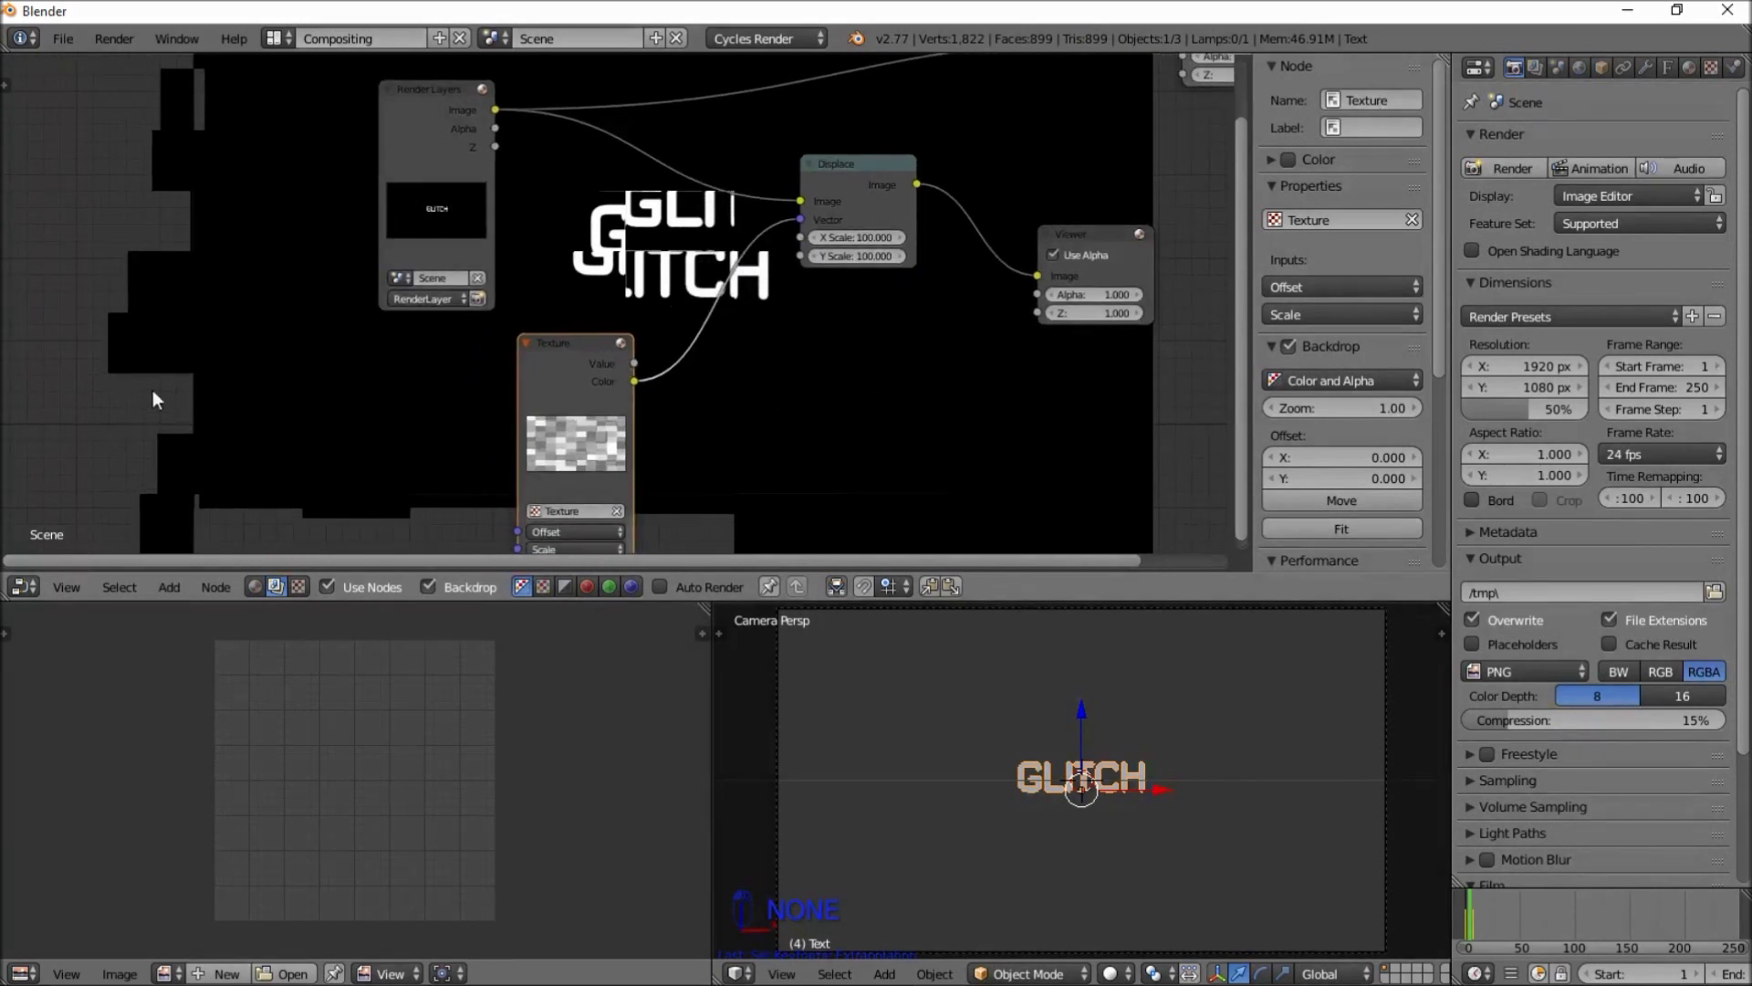
click(1062, 250)
scroll(924, 441, down, 2)
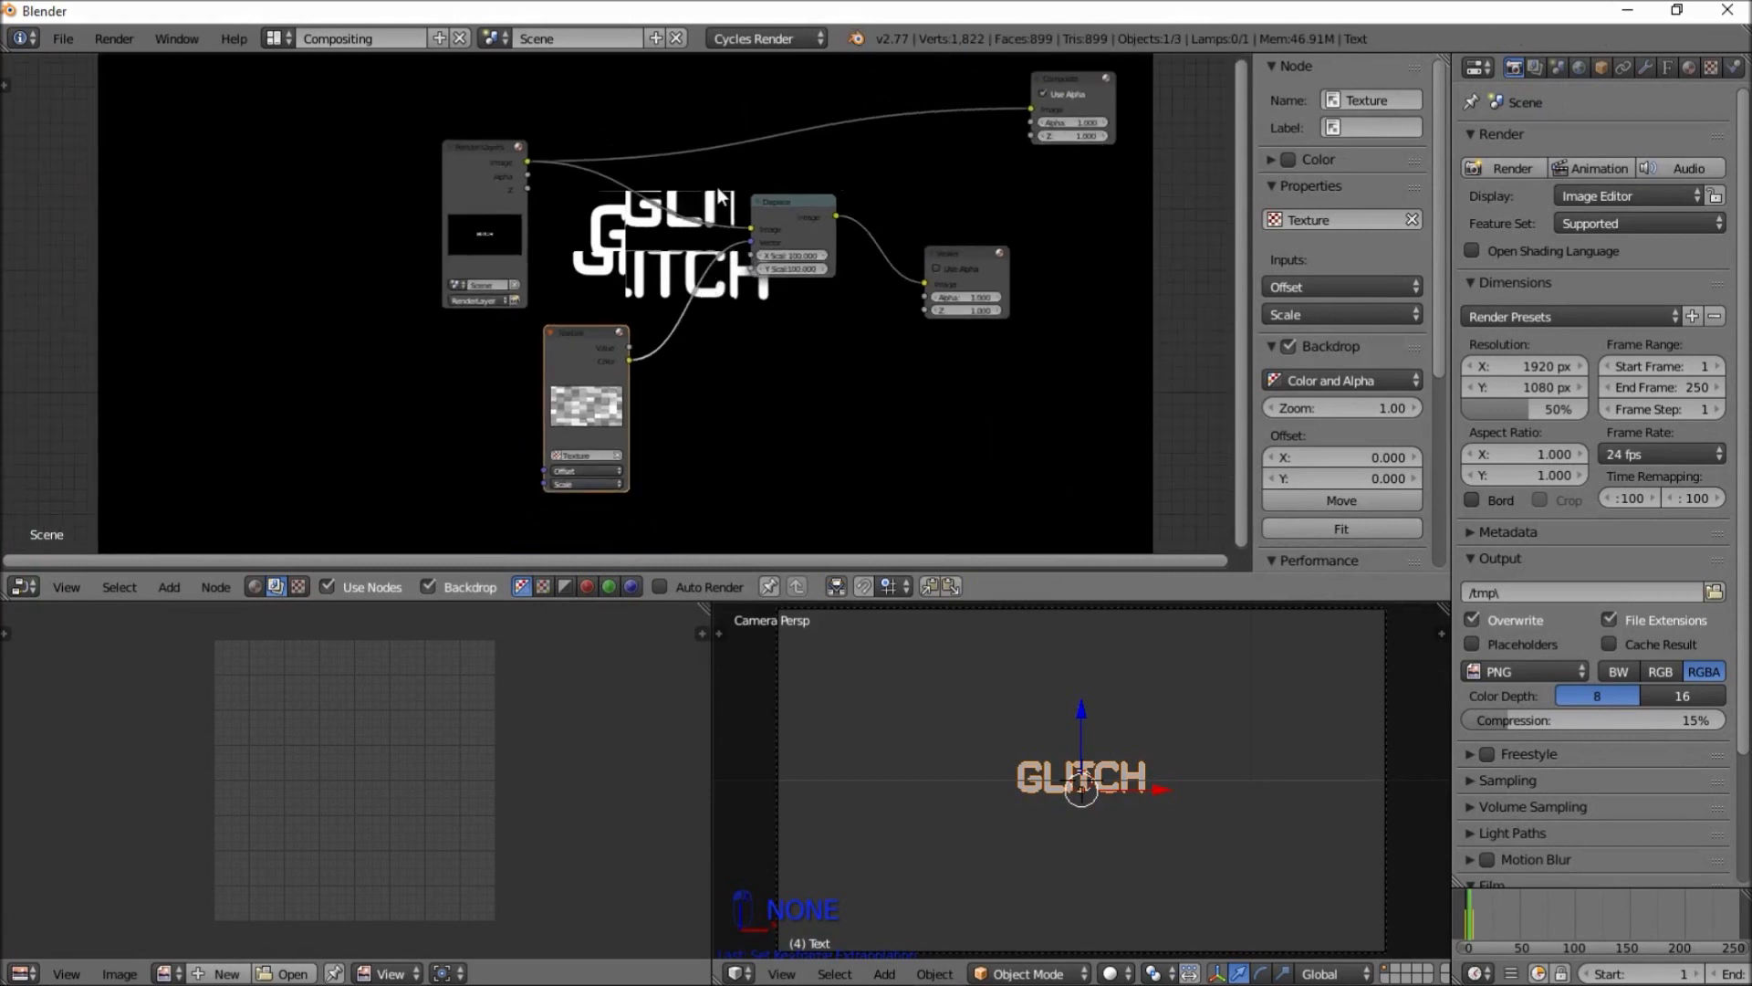
middle_drag(717, 191, 798, 268)
drag(654, 410, 460, 421)
drag(535, 244, 407, 186)
ctrl+scroll(547, 419, left, 2)
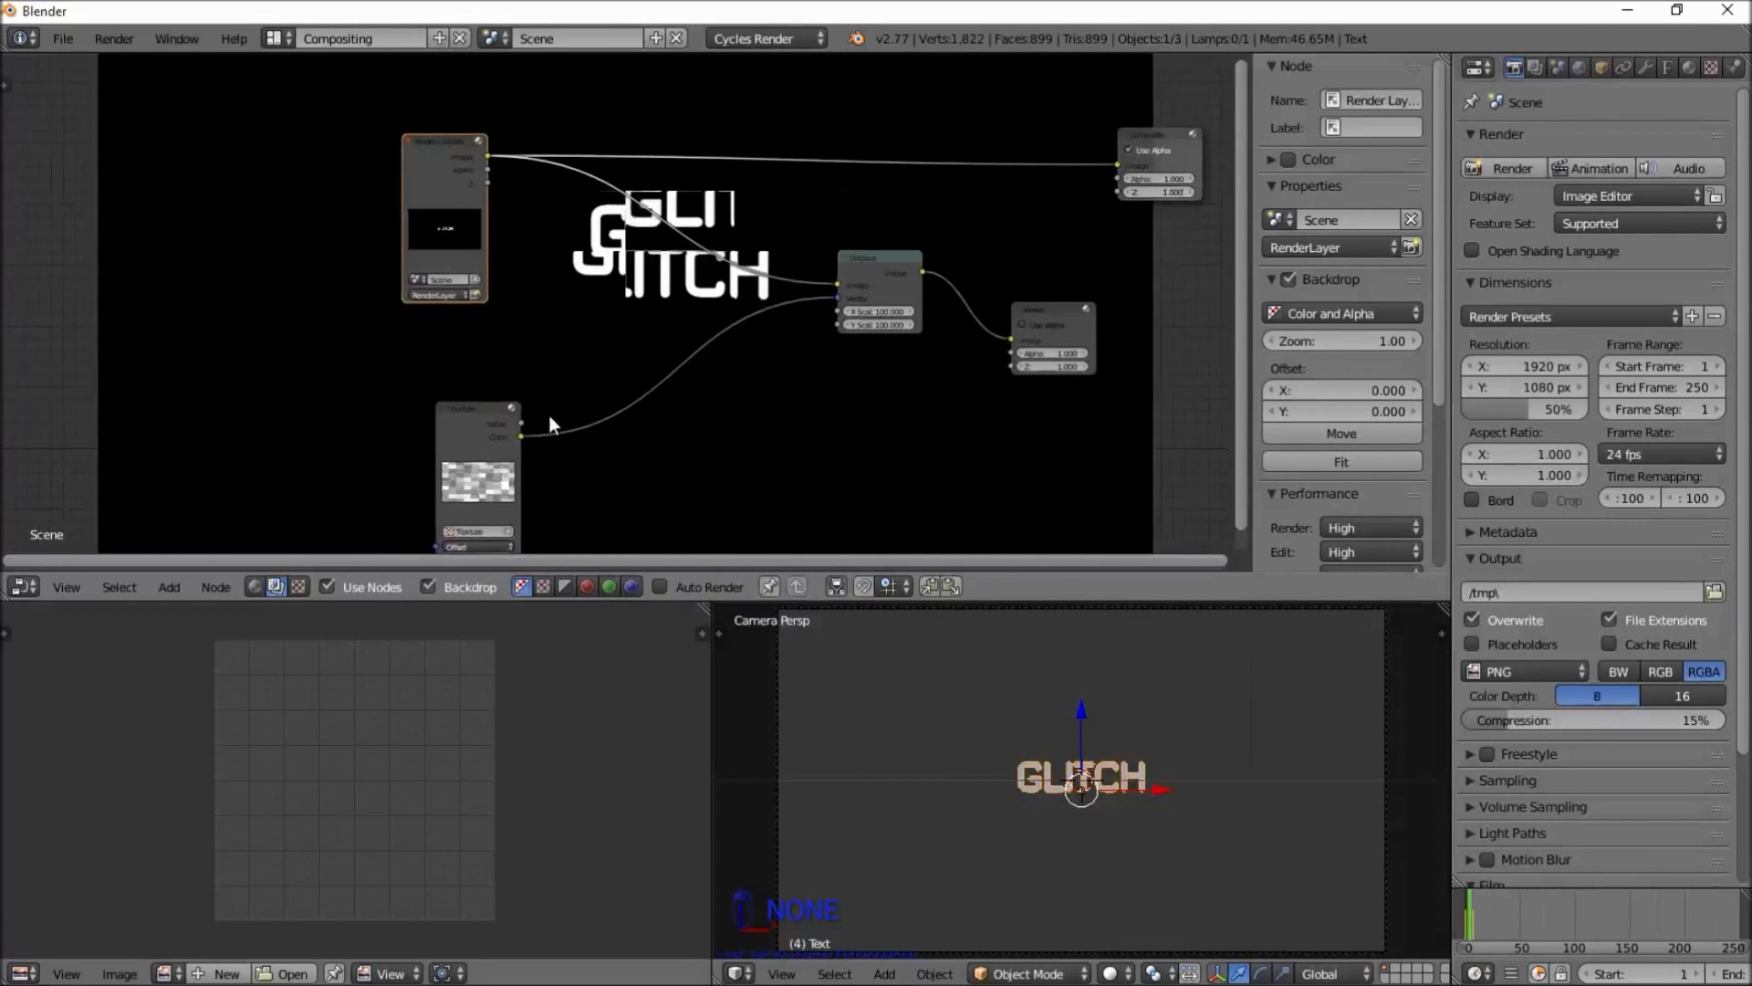
shift+scroll(577, 347, down, 3)
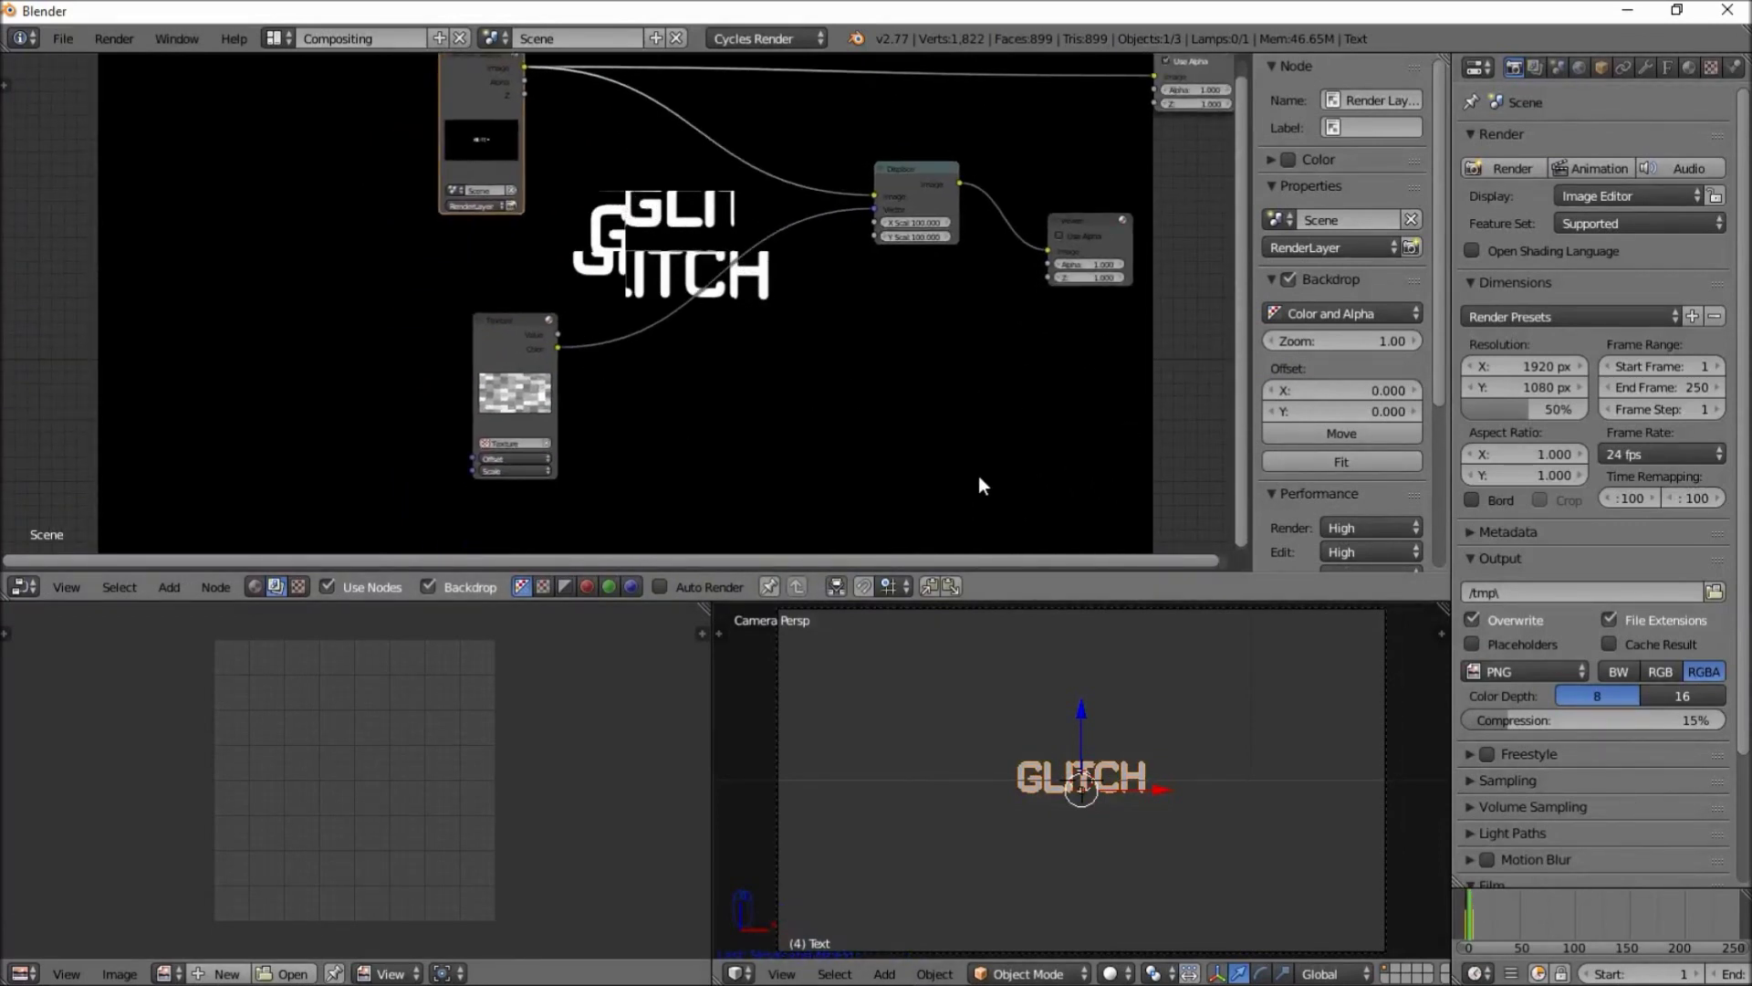
Move to frame 12 on the timeline and set the Texture node's Scale to X 0.1 and Y 7
mouse_move(1471, 923)
mouse_down()
mouse_move(1578, 933)
mouse_move(1471, 924)
mouse_up()
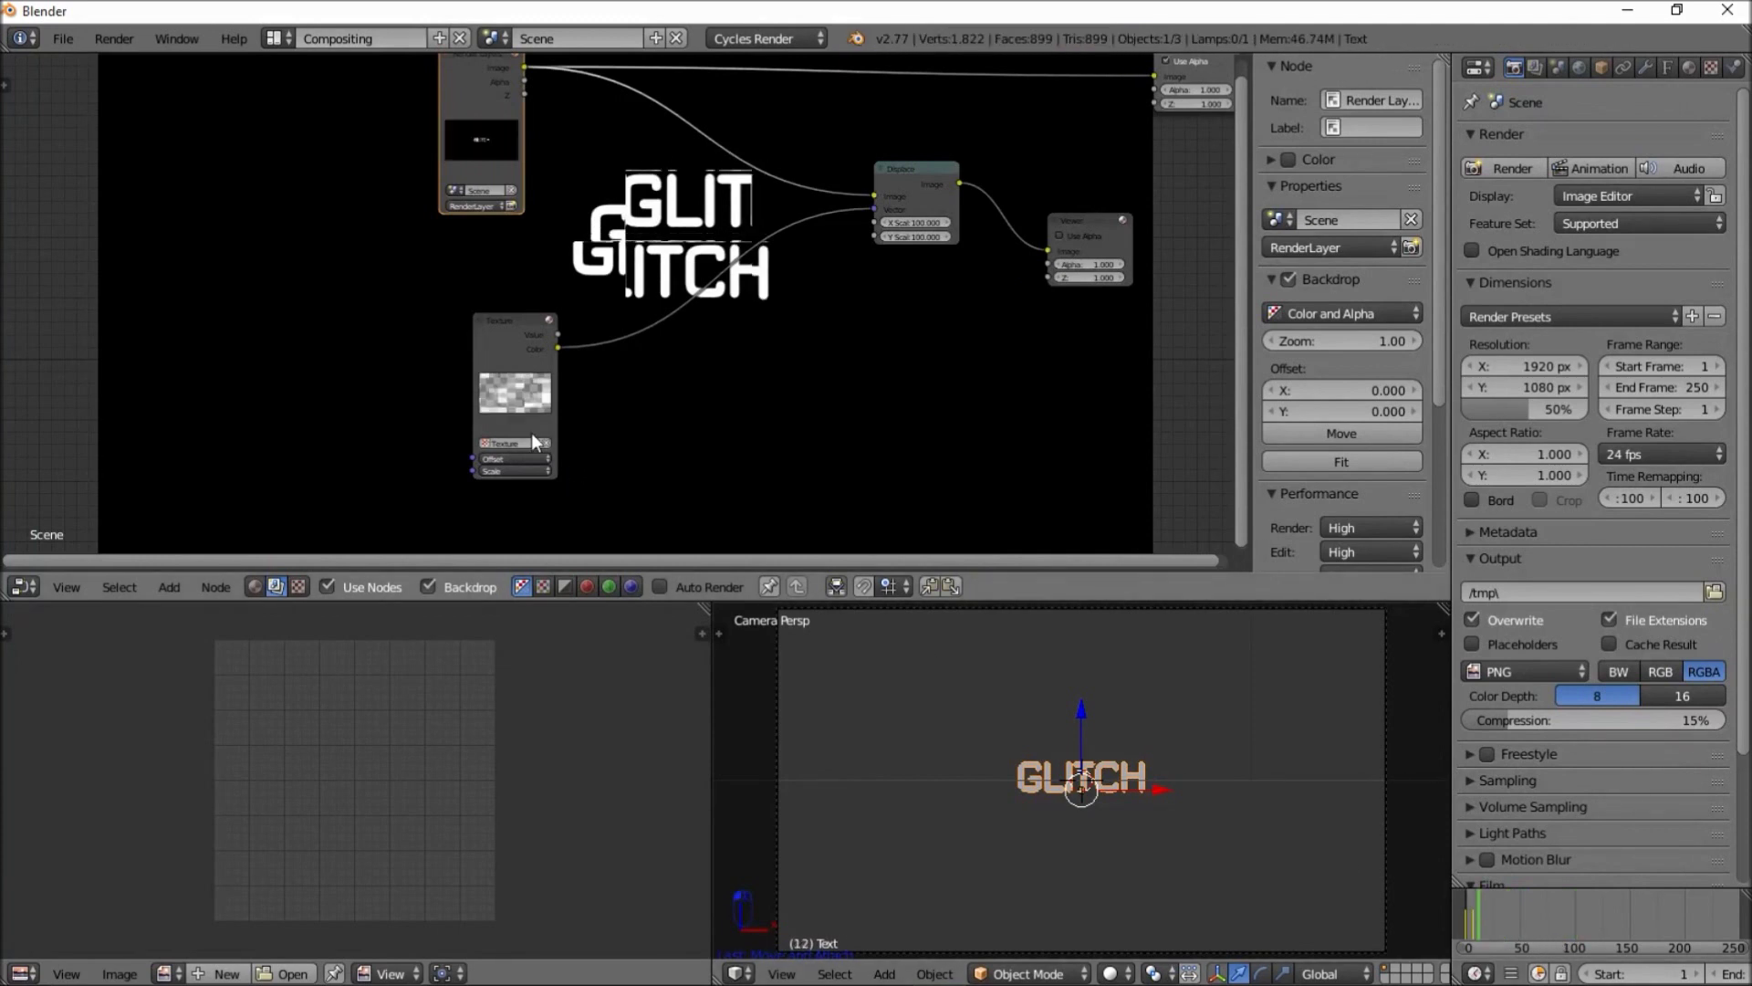
middle_drag(583, 437, 879, 274)
scroll(913, 286, up, 3)
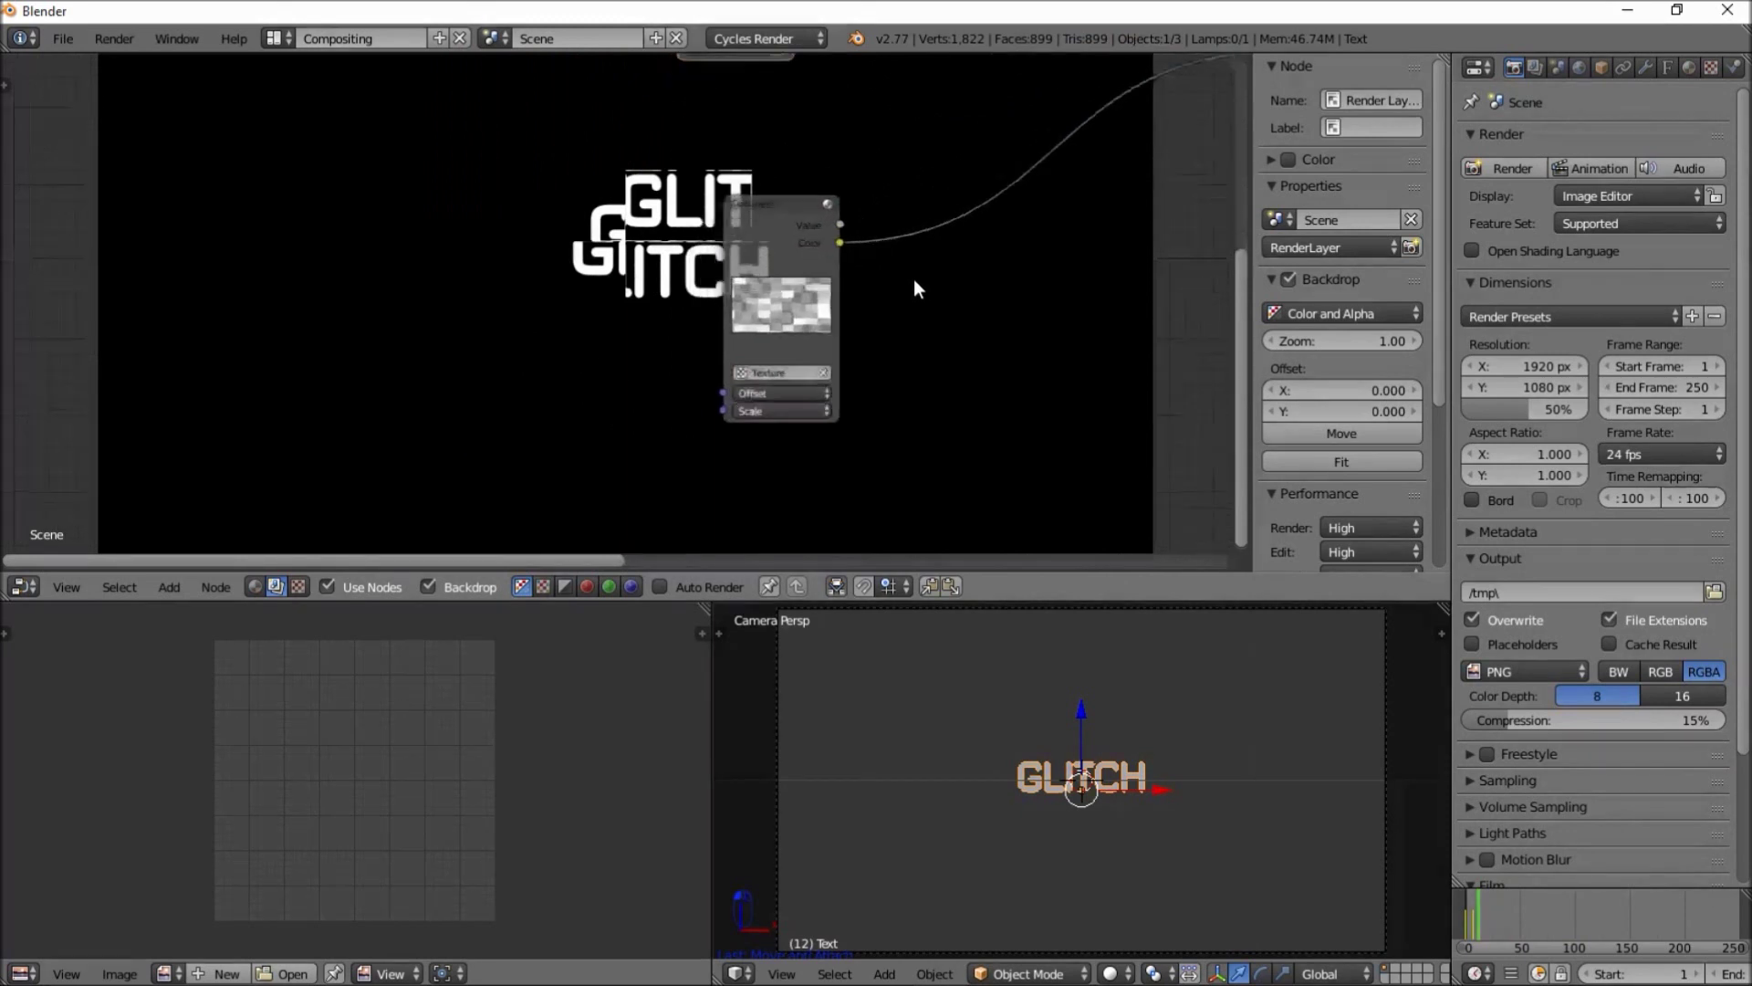
scroll(786, 374, up, 2)
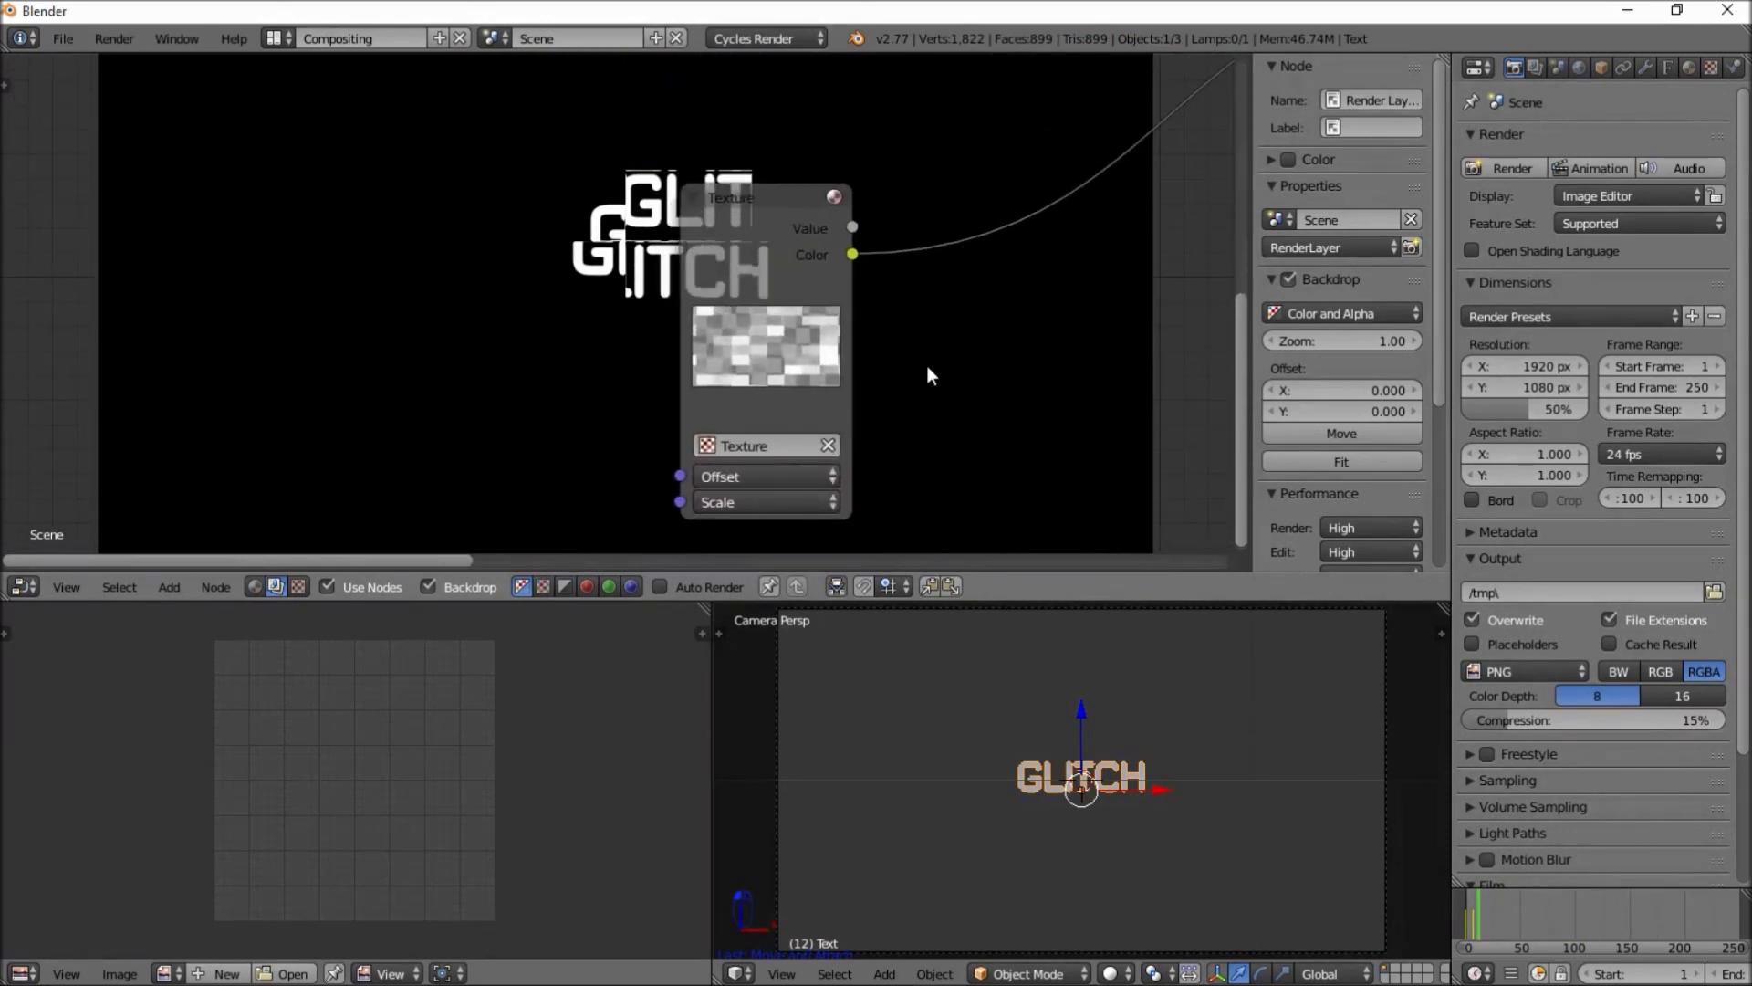
ctrl+scroll(730, 493, right, 2)
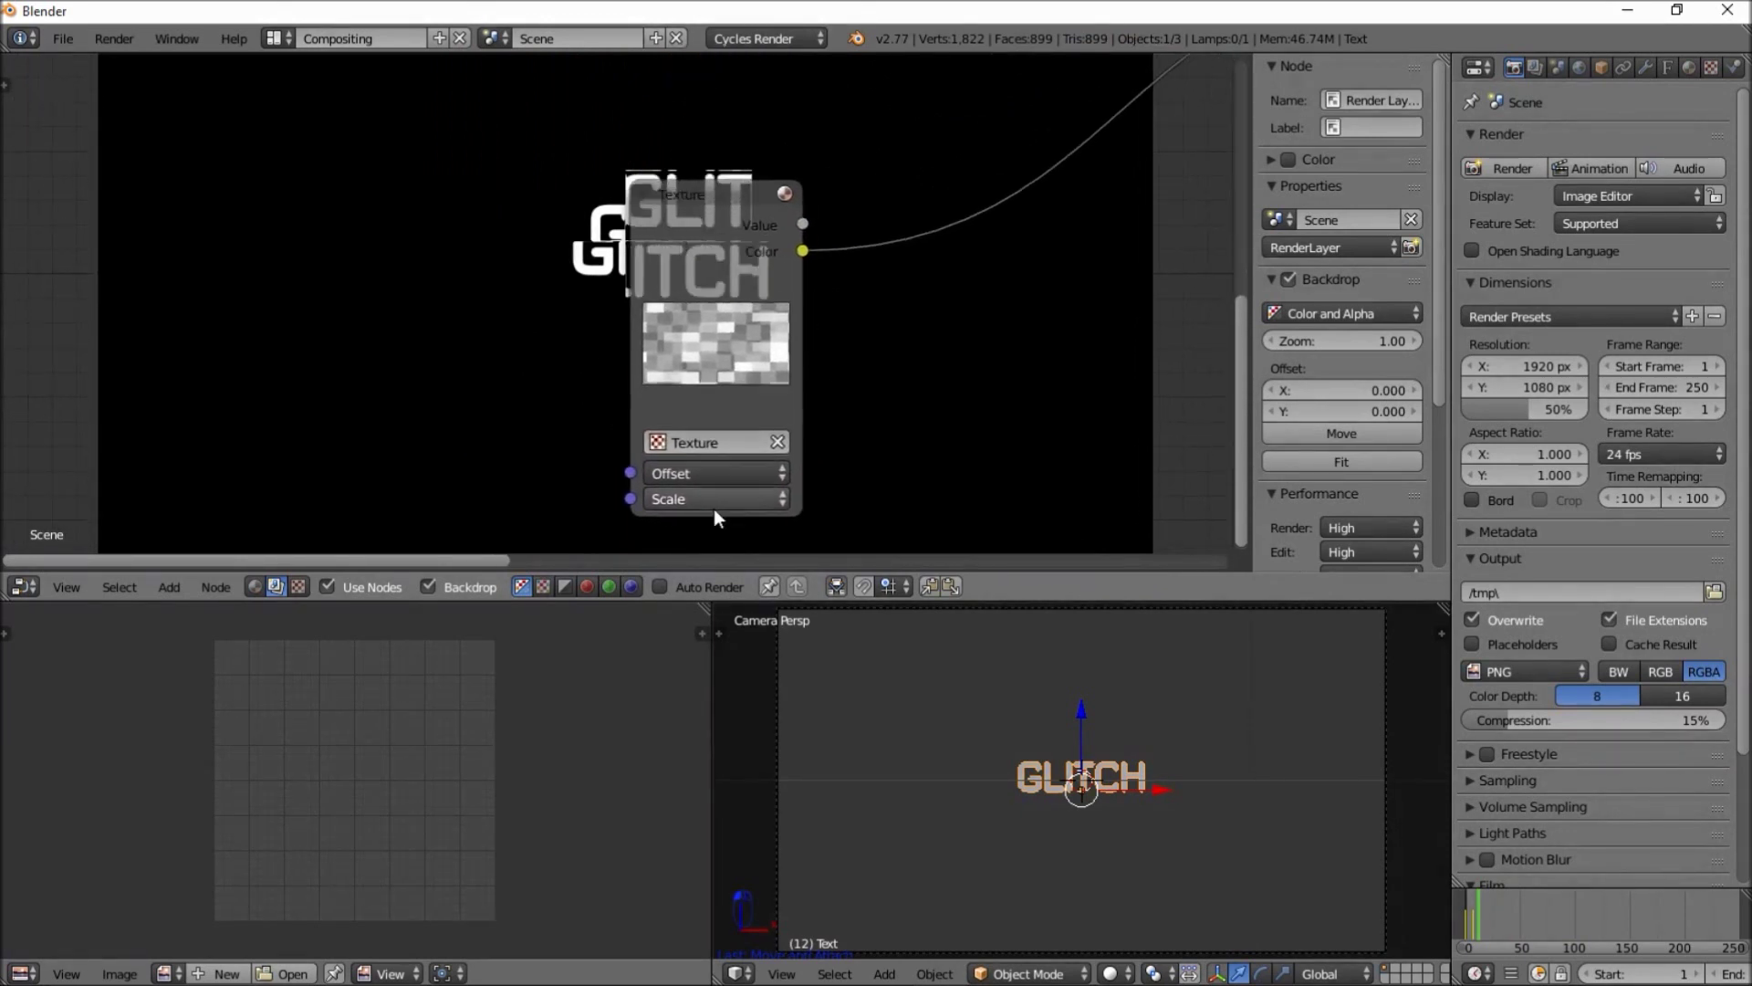
click(704, 501)
click(734, 528)
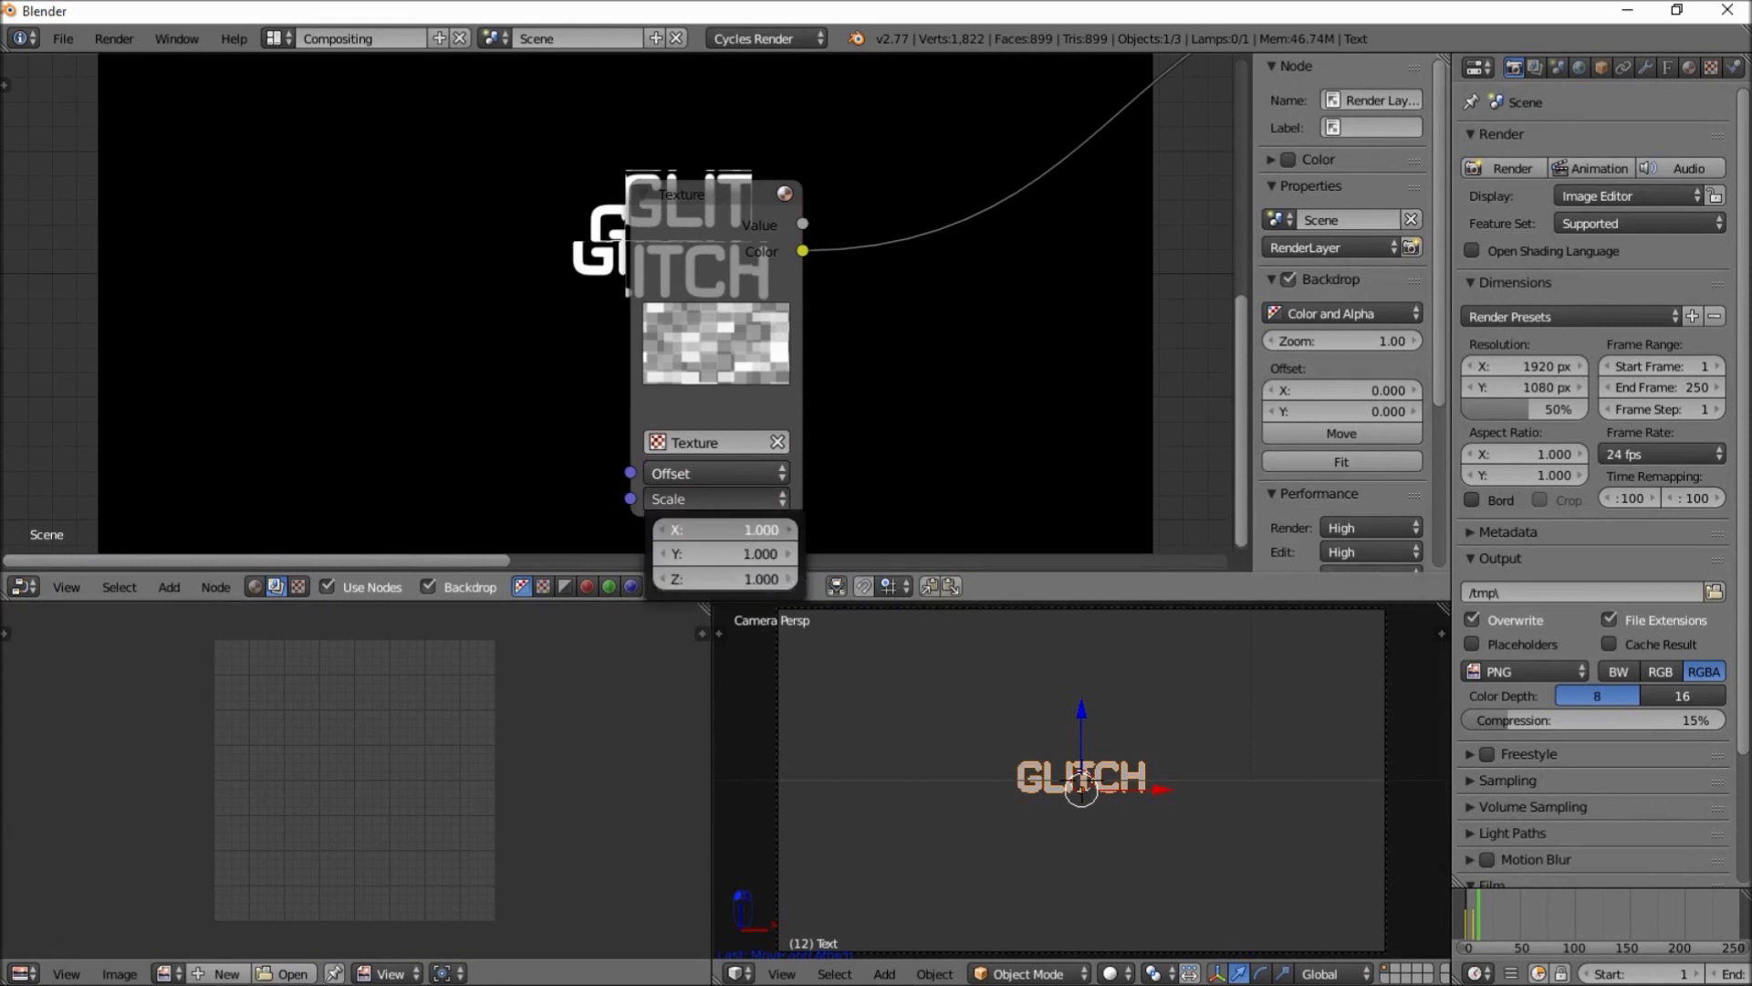
text(0.1)
key(Return)
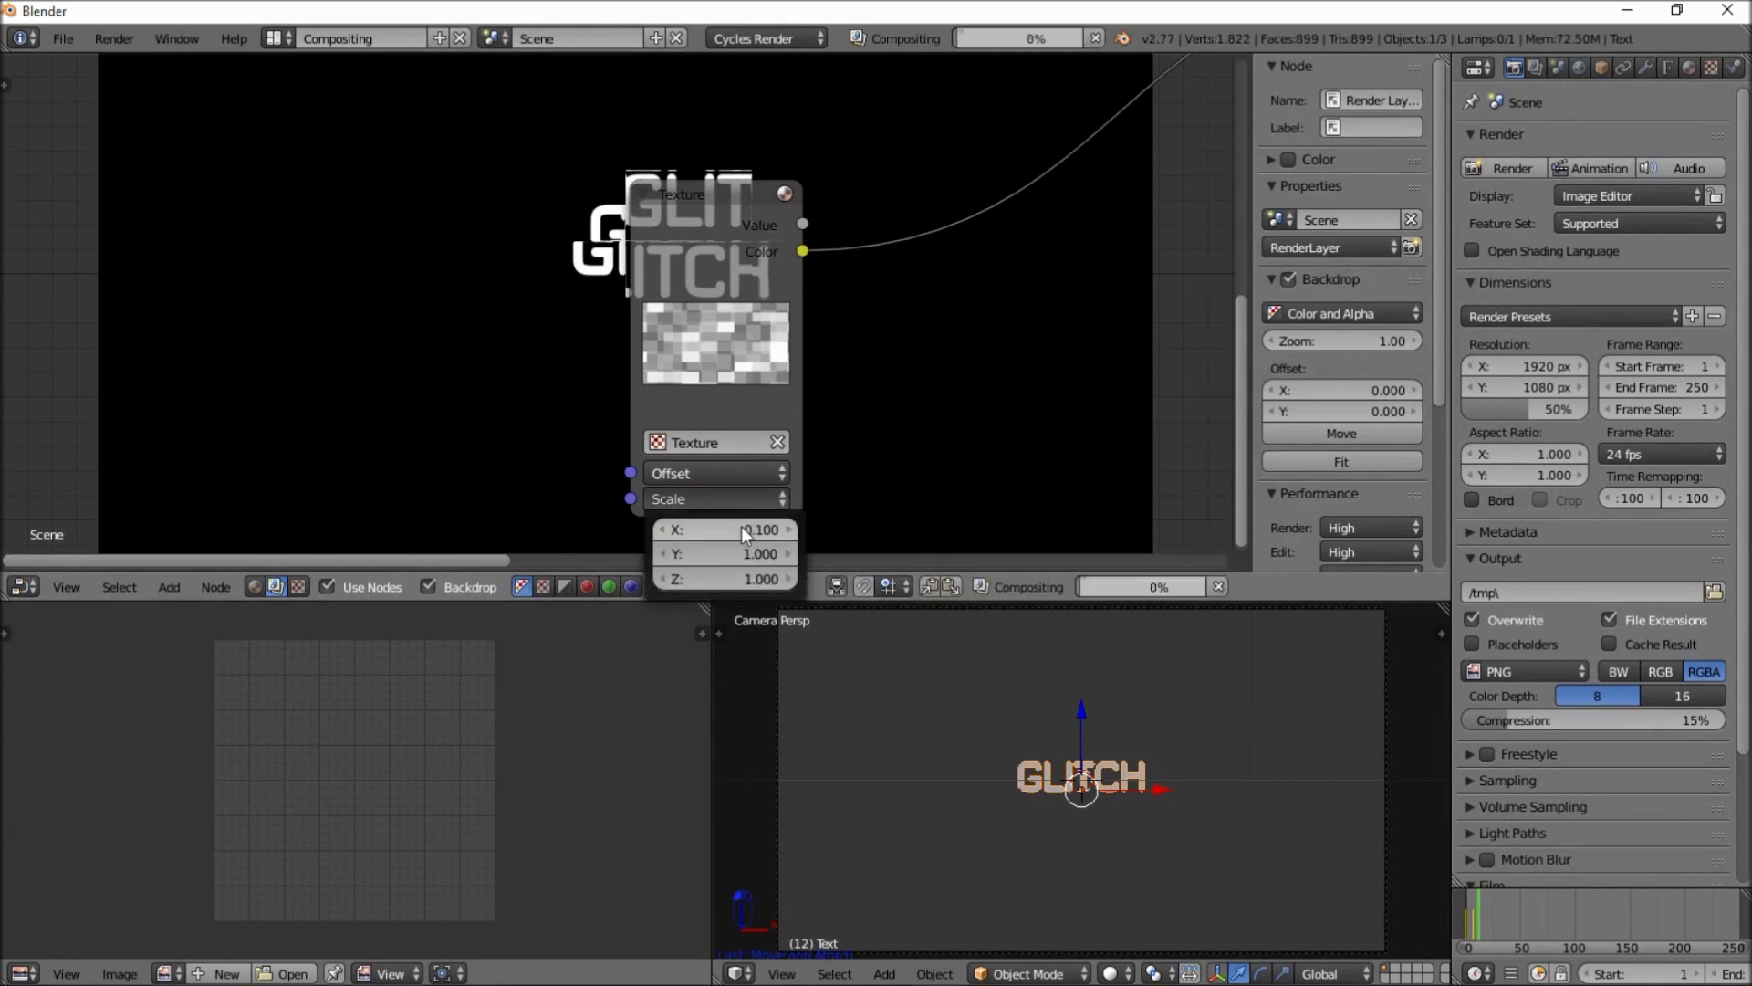
click(741, 554)
text(7)
key(Return)
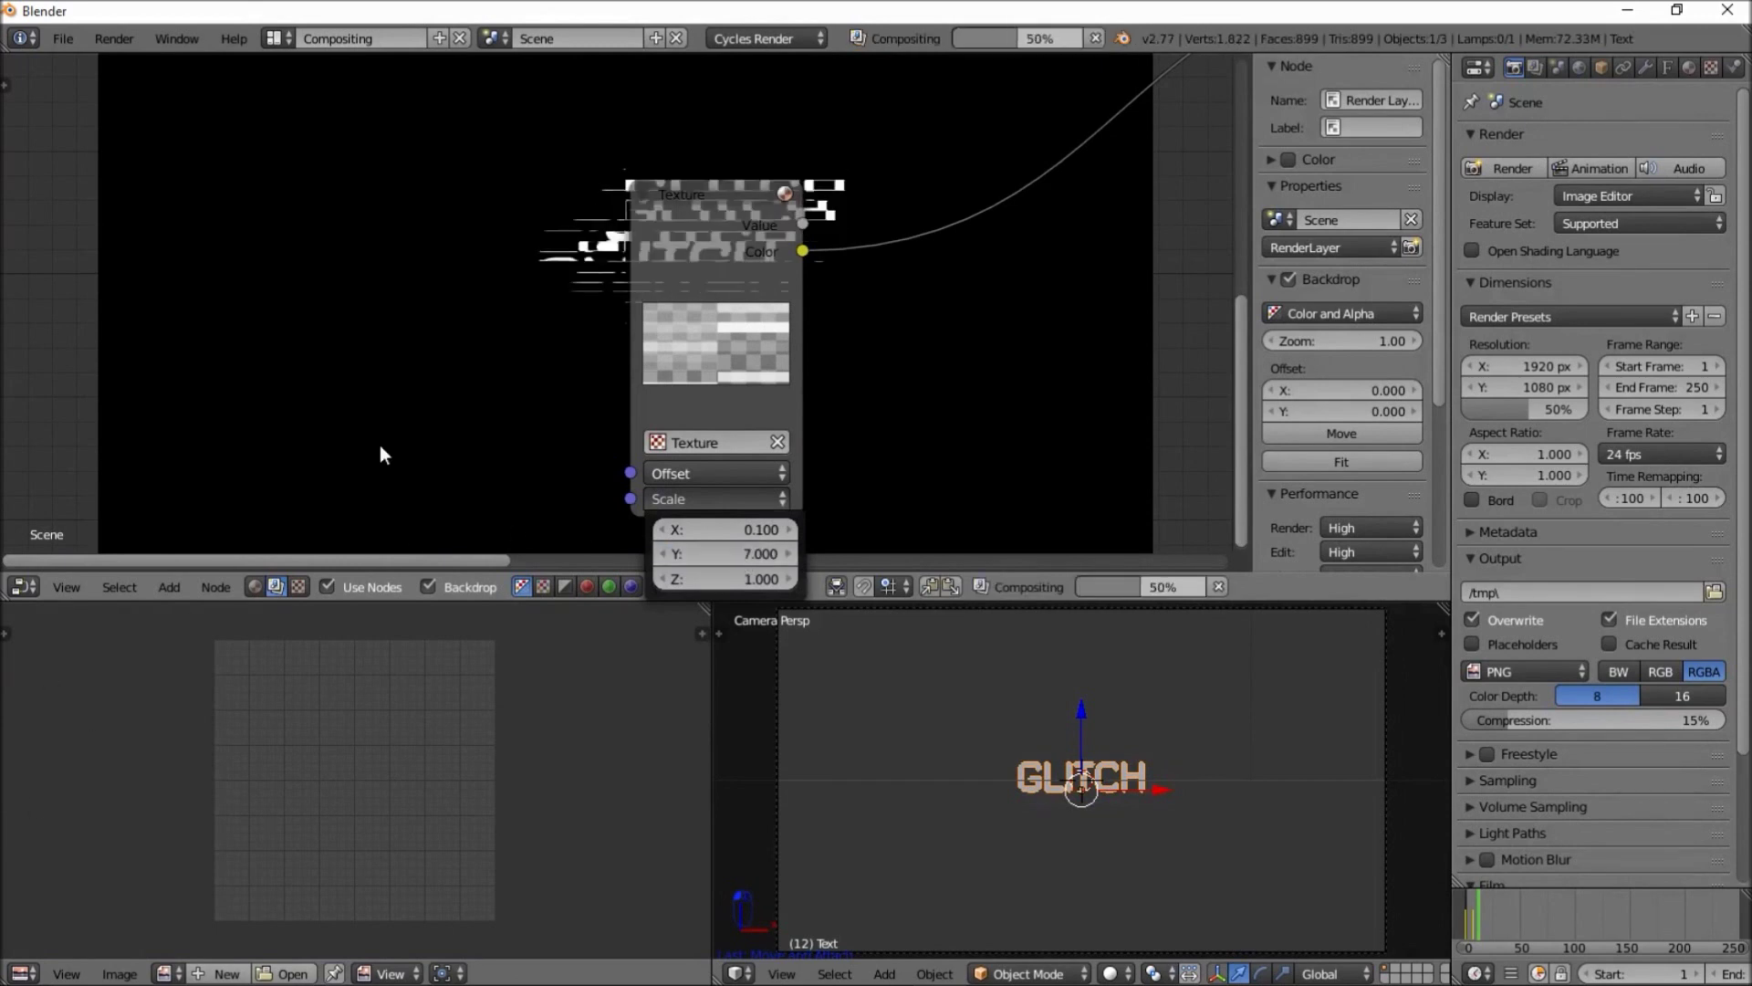
Scrub the timeline to frame 92 to check how the displaced text changes over the animation
scroll(953, 259, down, 6)
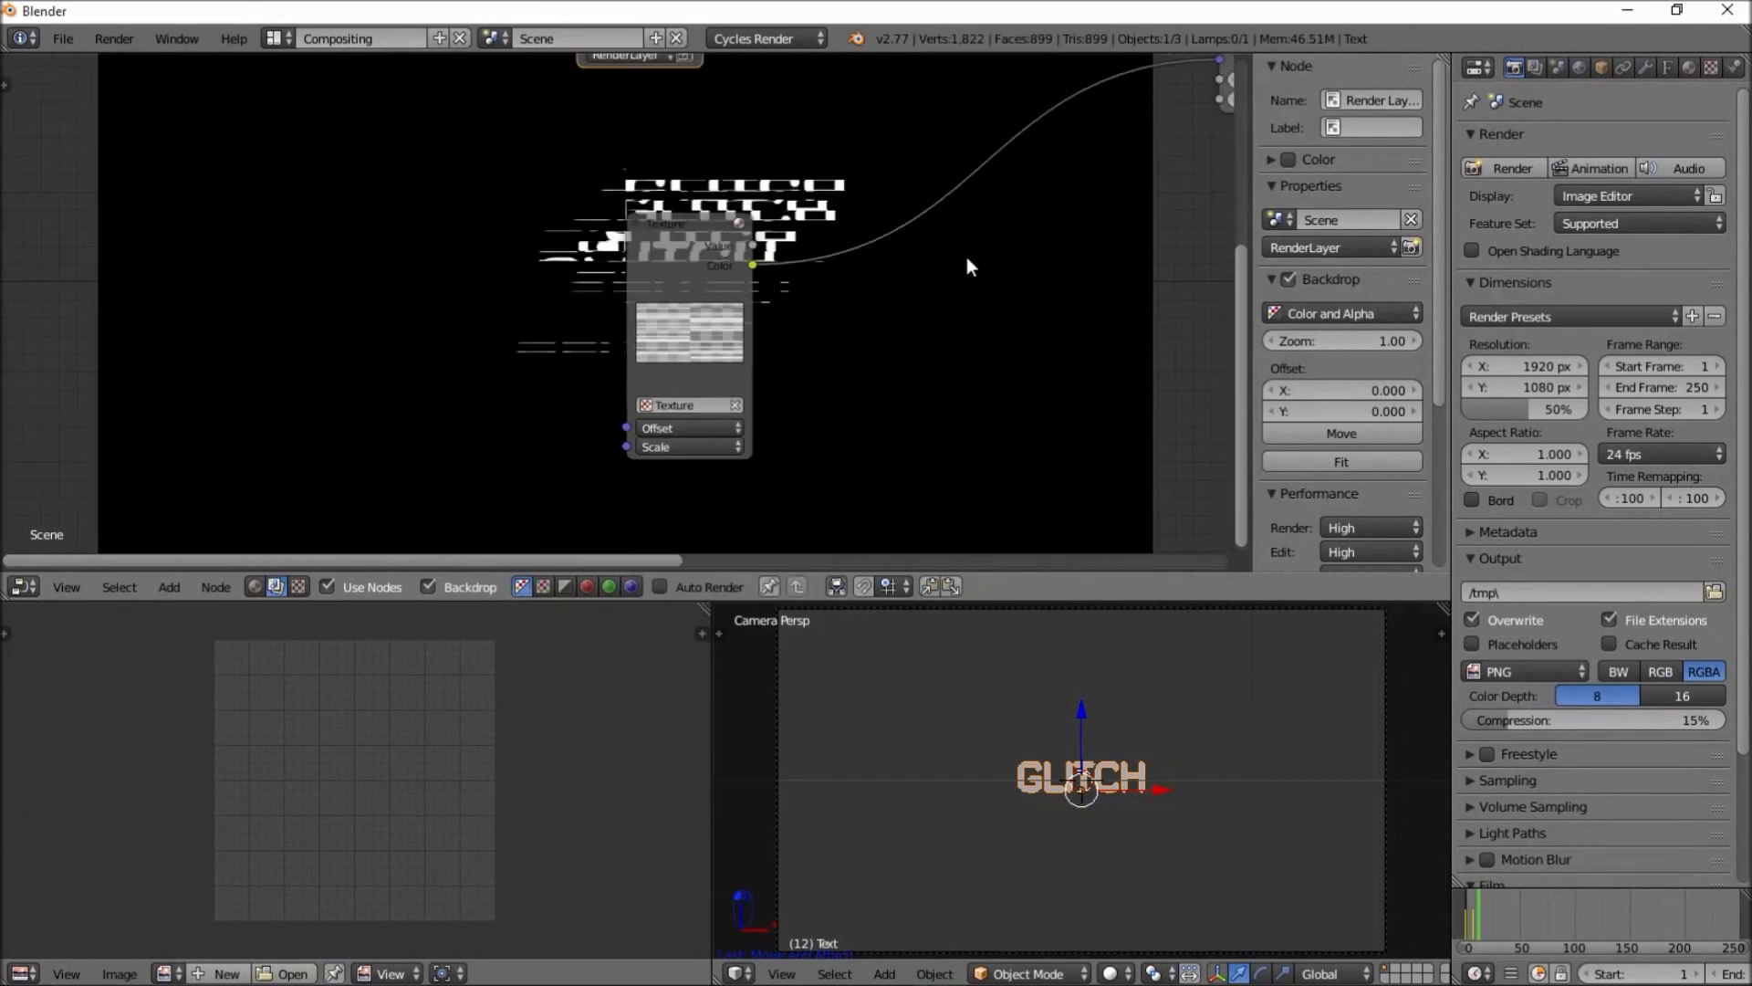
scroll(524, 500, up, 2)
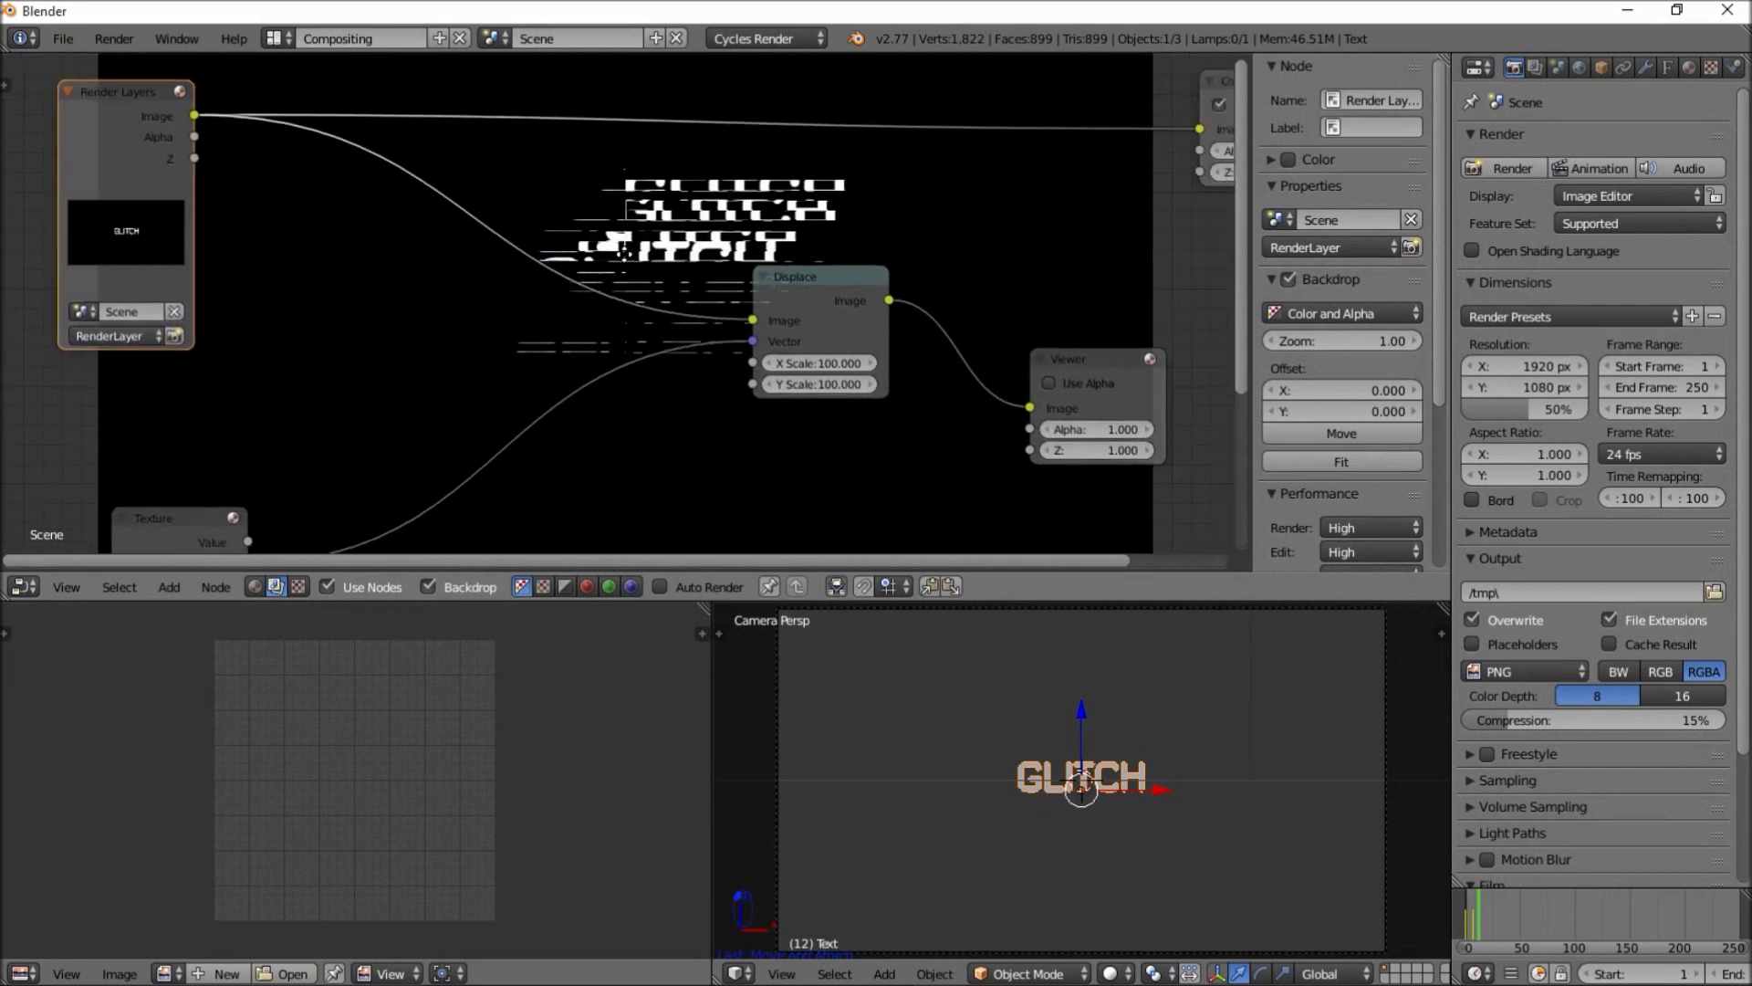
middle_drag(643, 315, 470, 360)
middle_drag(624, 208, 551, 267)
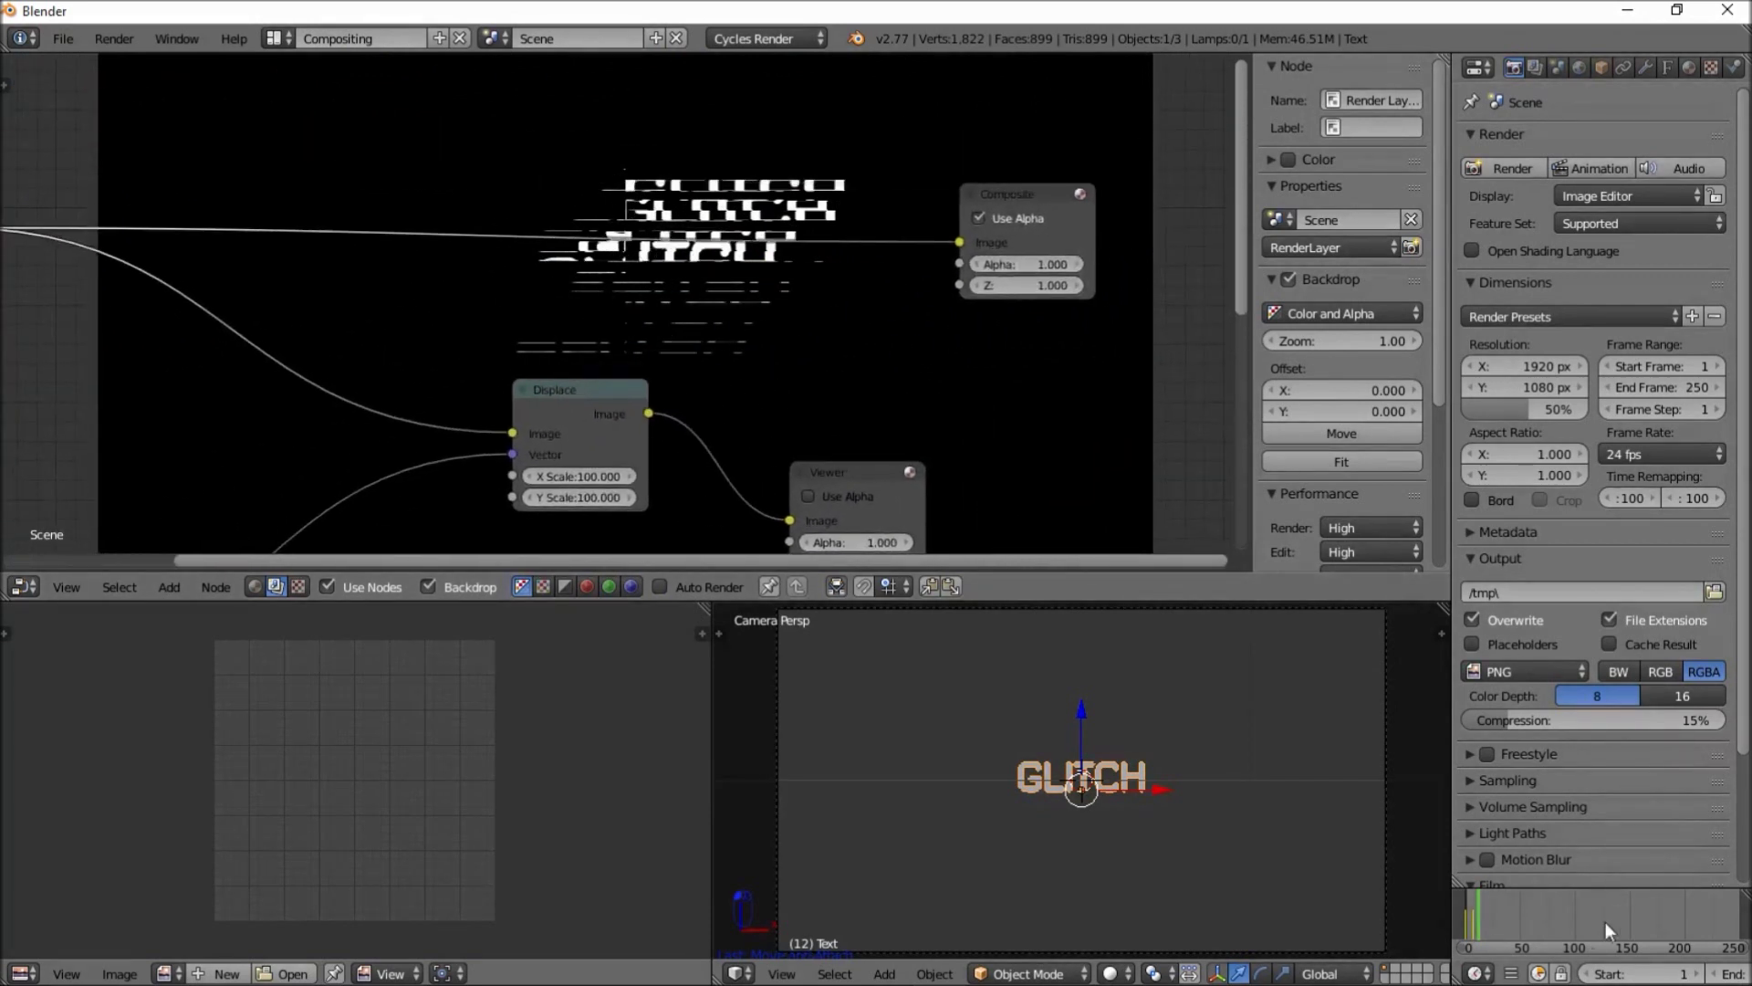
drag(1466, 925, 1566, 912)
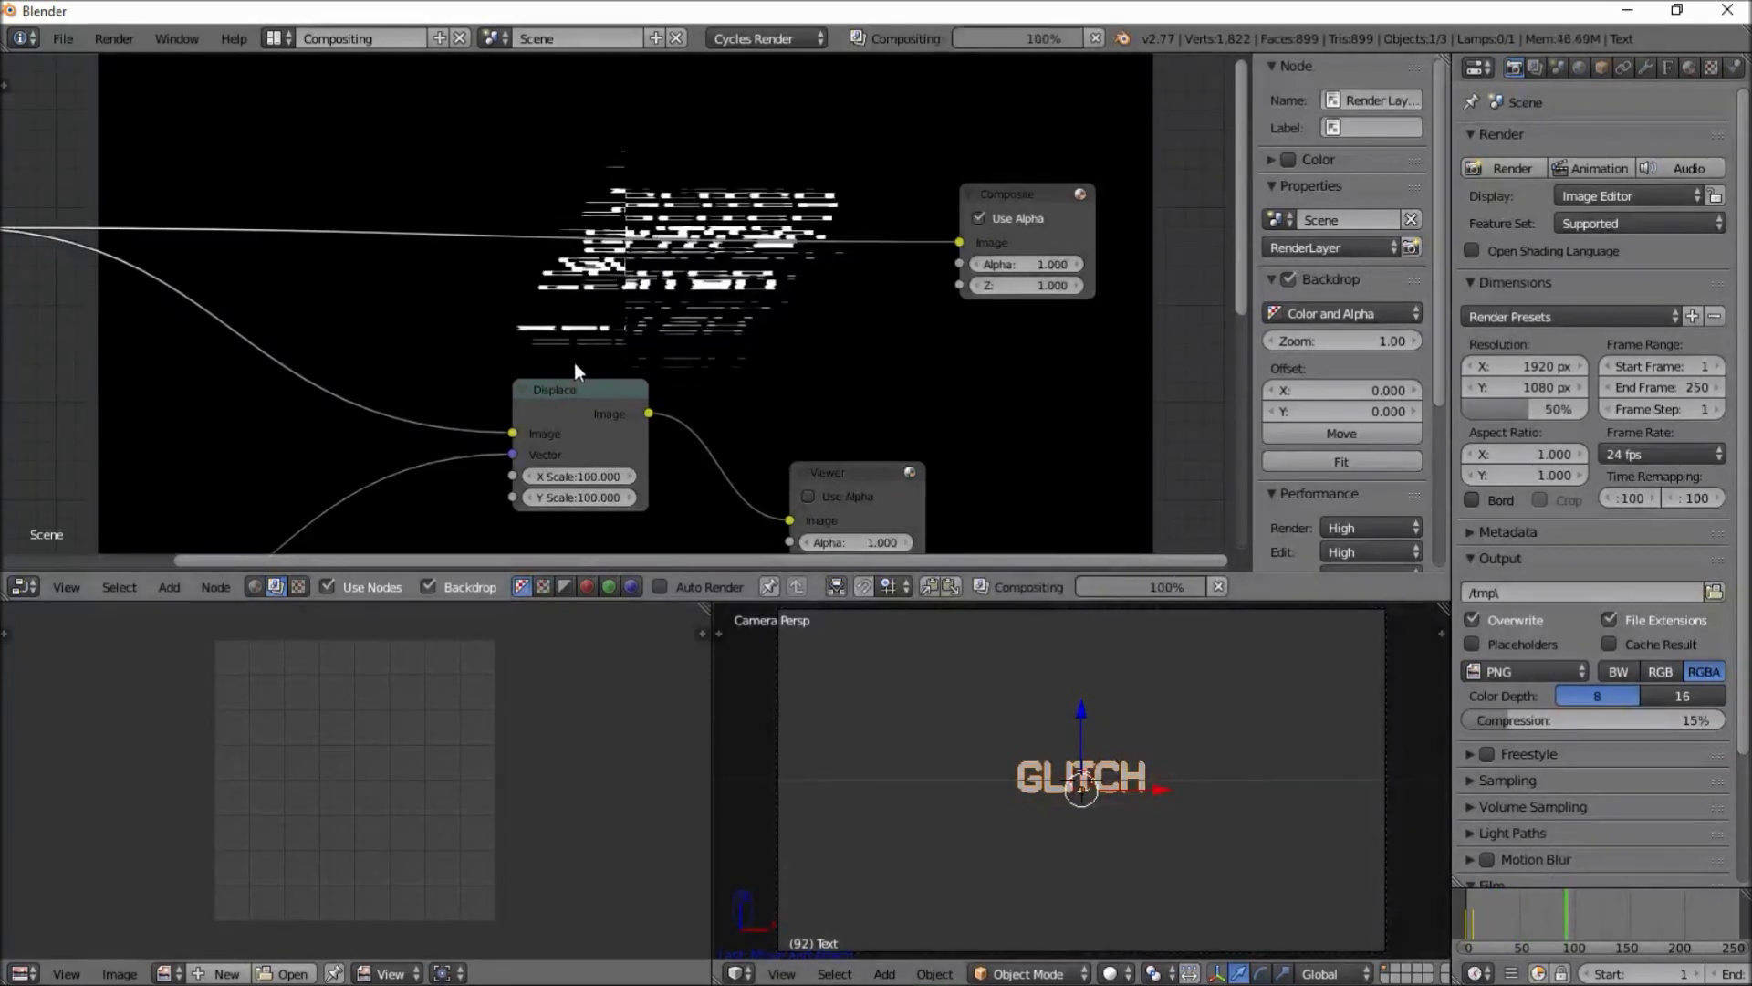
Insert an Alpha Over node between Displace and Viewer, and connect the Render Layers Image output to its second Image input
scroll(584, 365, down, 1)
scroll(593, 369, down, 3)
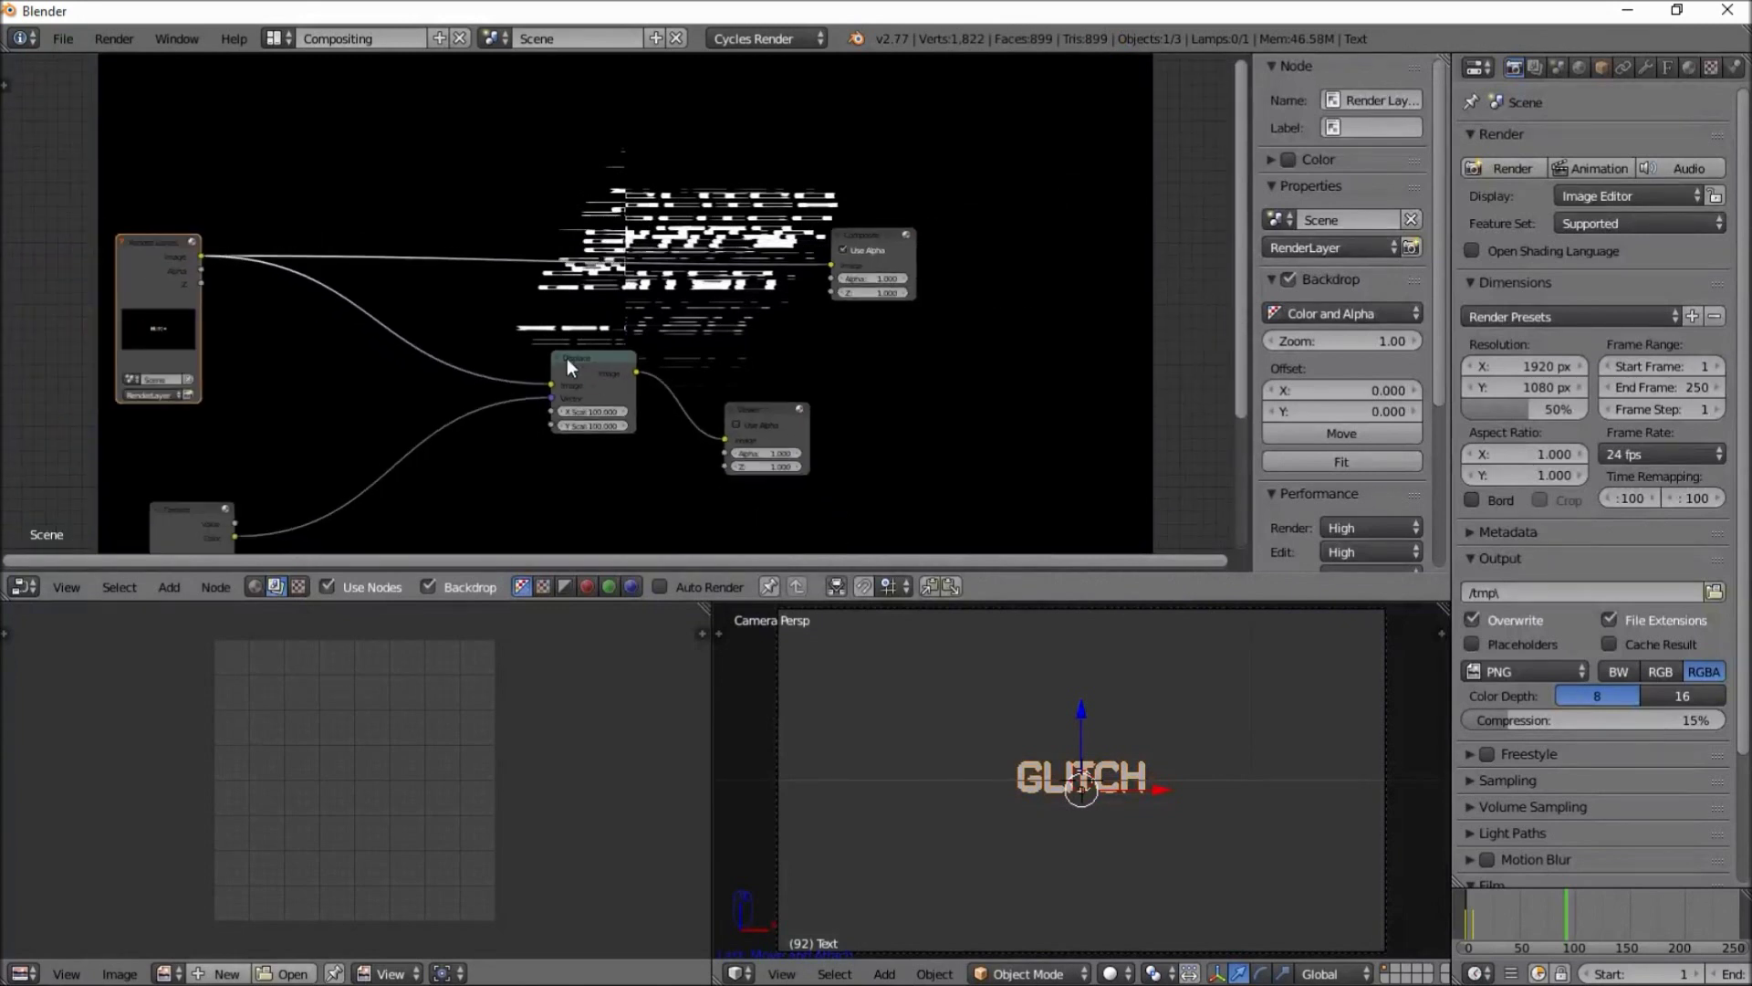
middle_drag(425, 442, 648, 298)
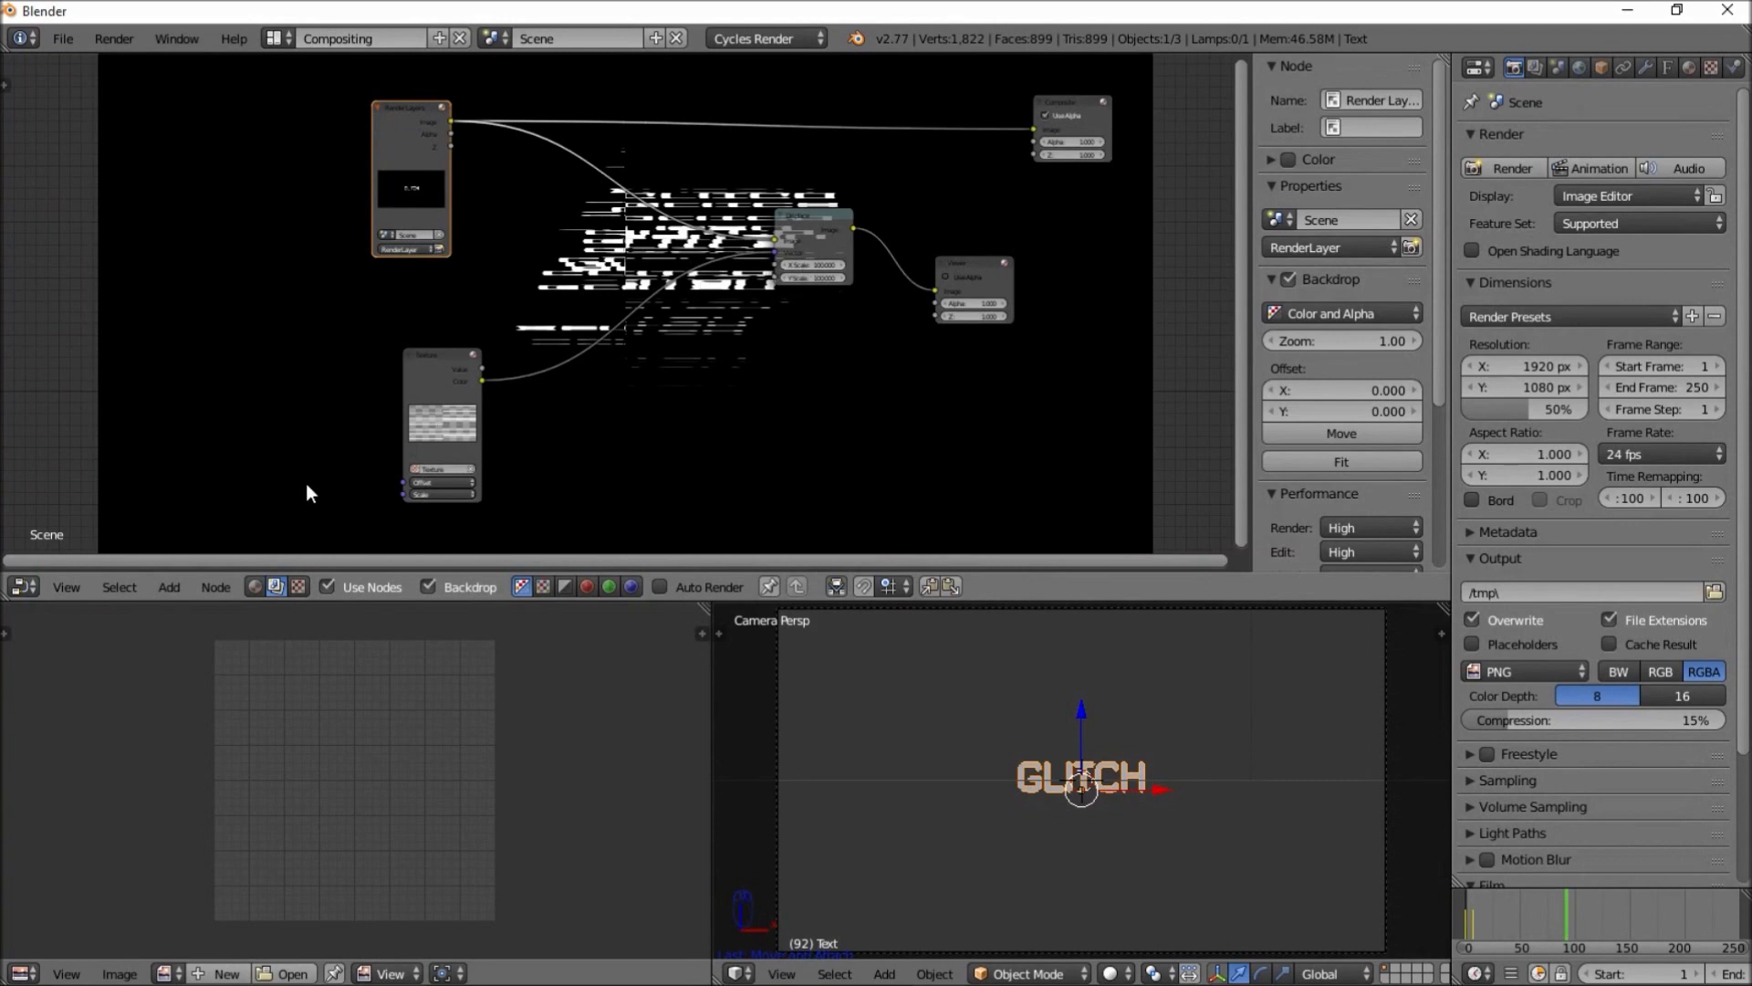
click(178, 578)
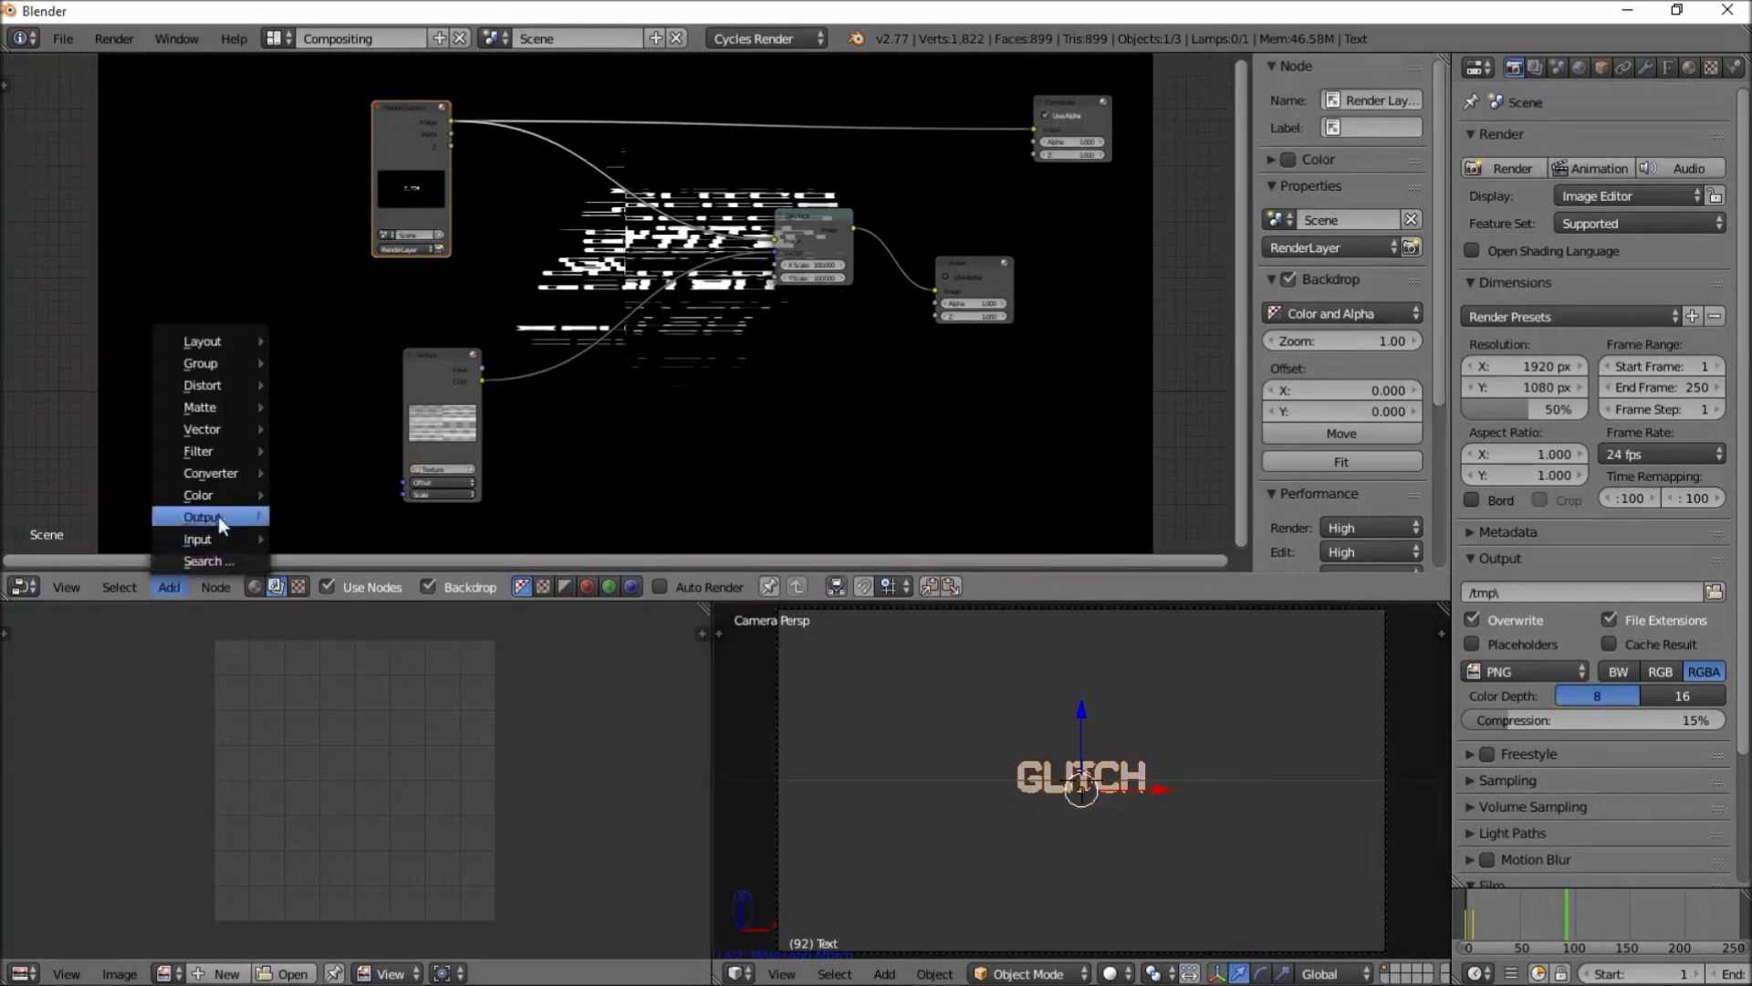
mouse_move(223, 500)
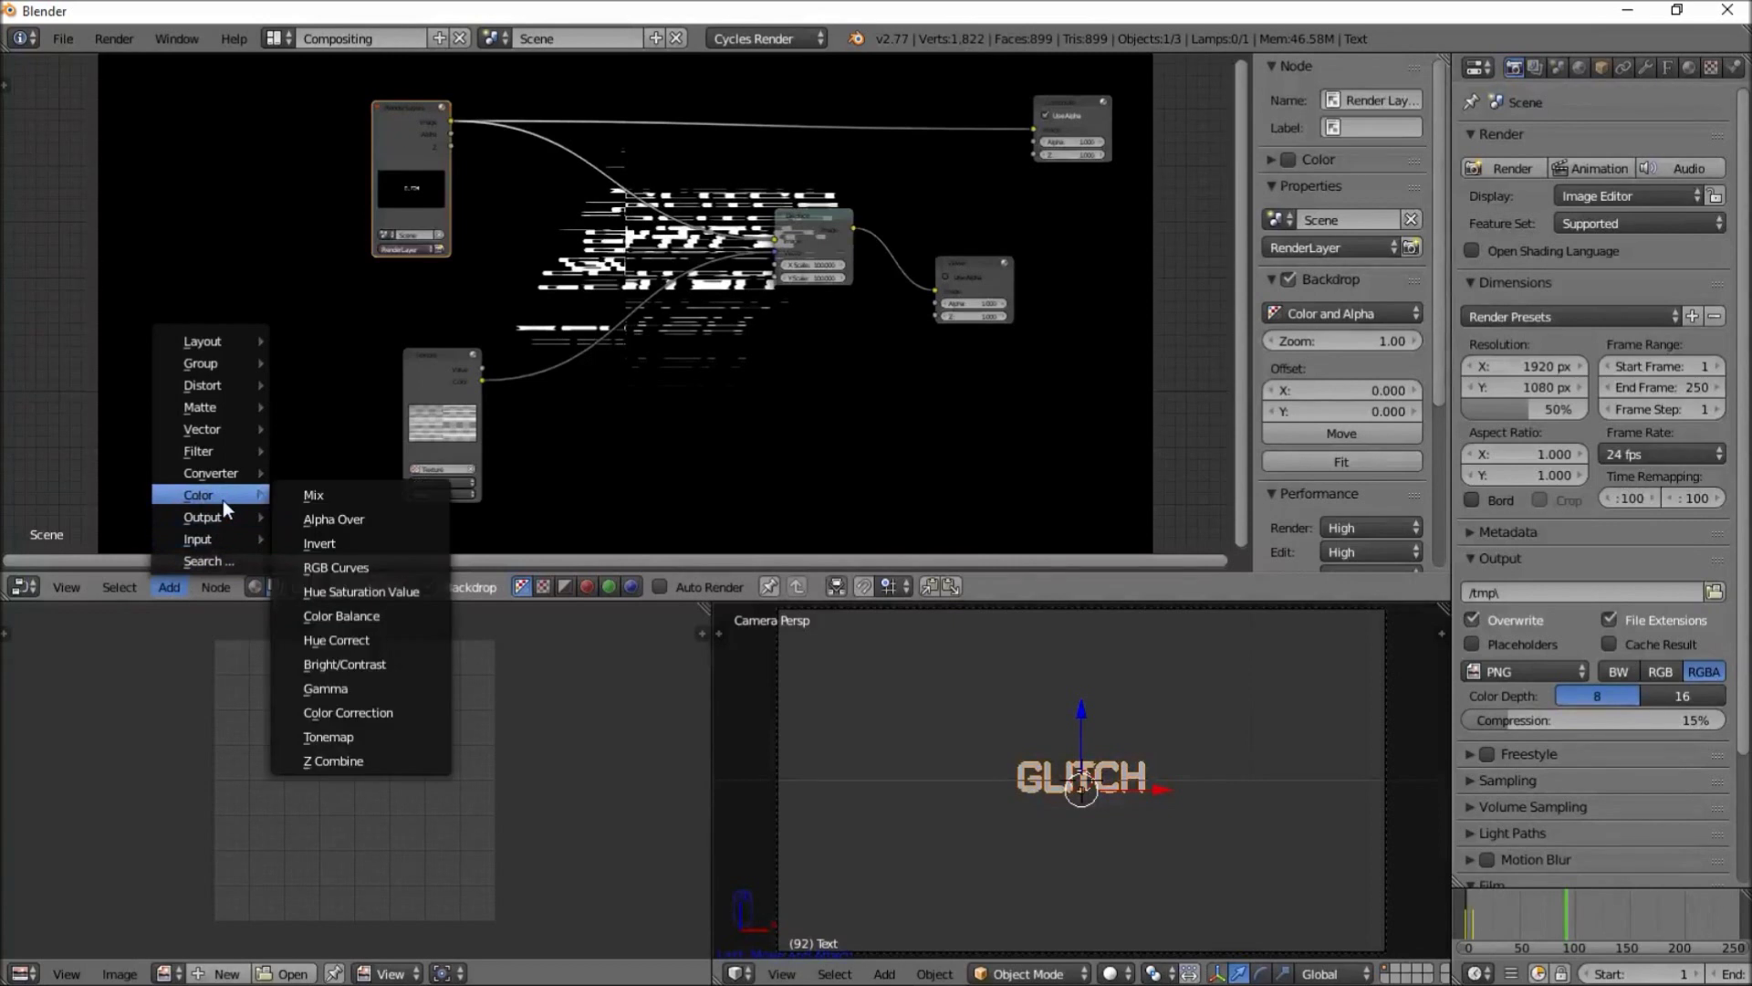
click(326, 518)
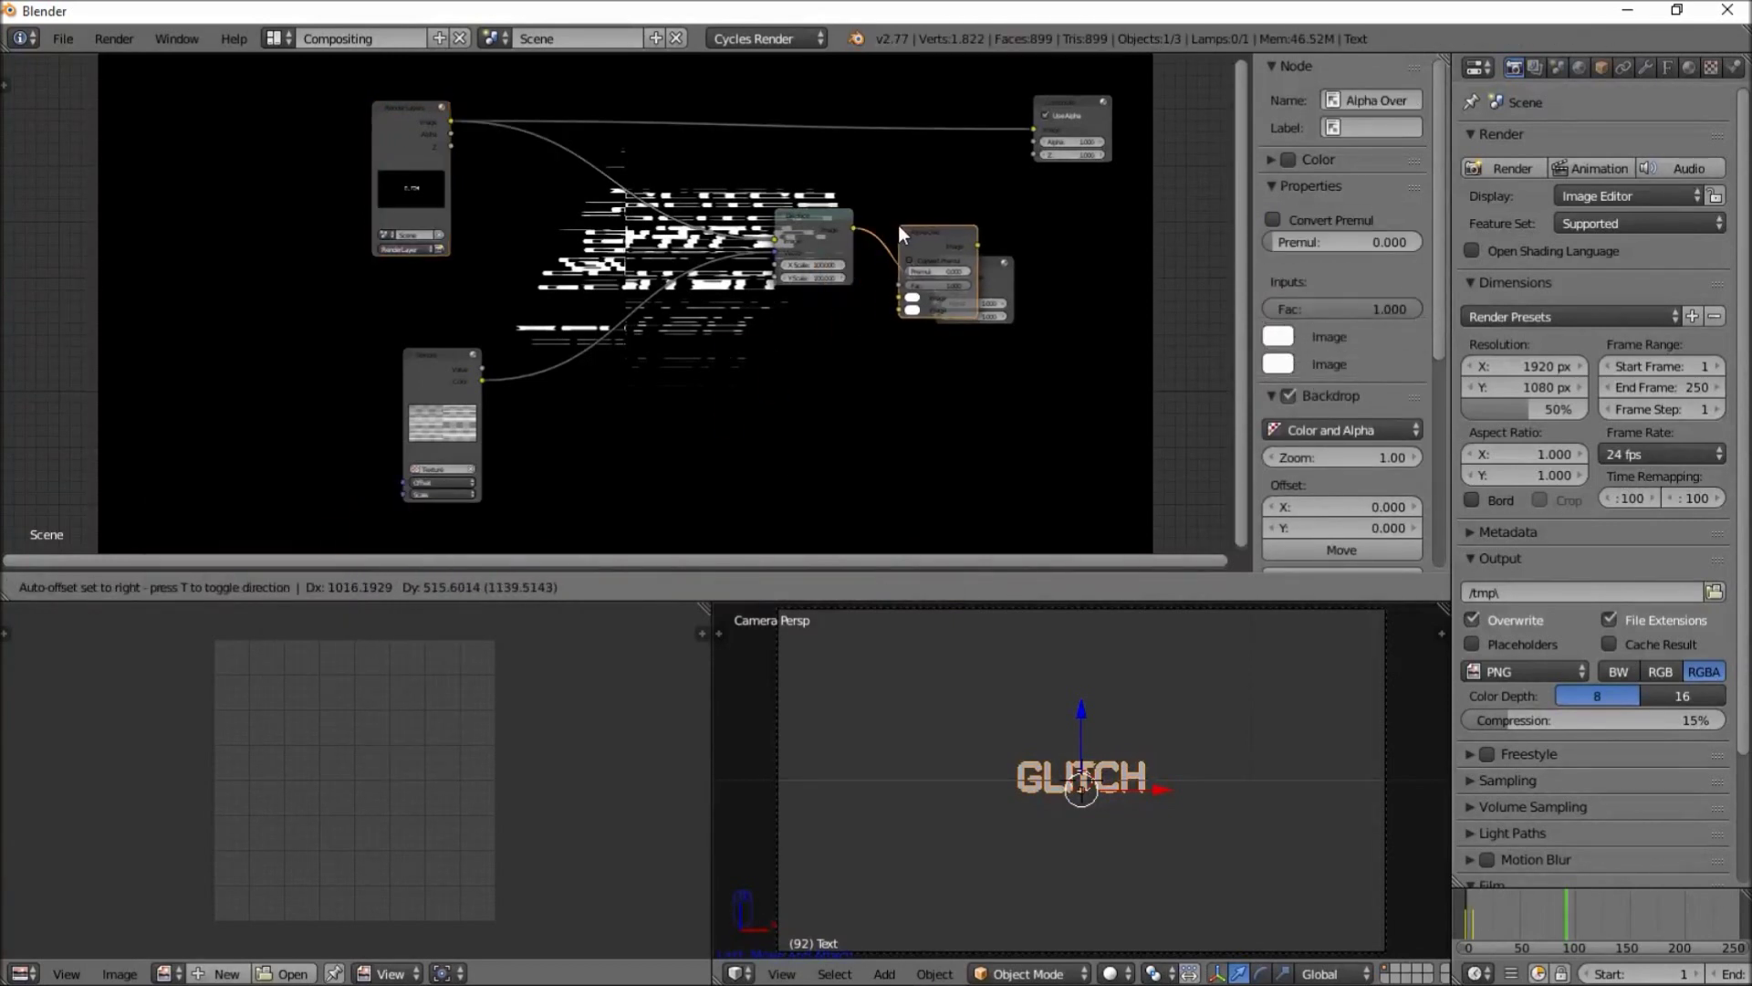
click(898, 224)
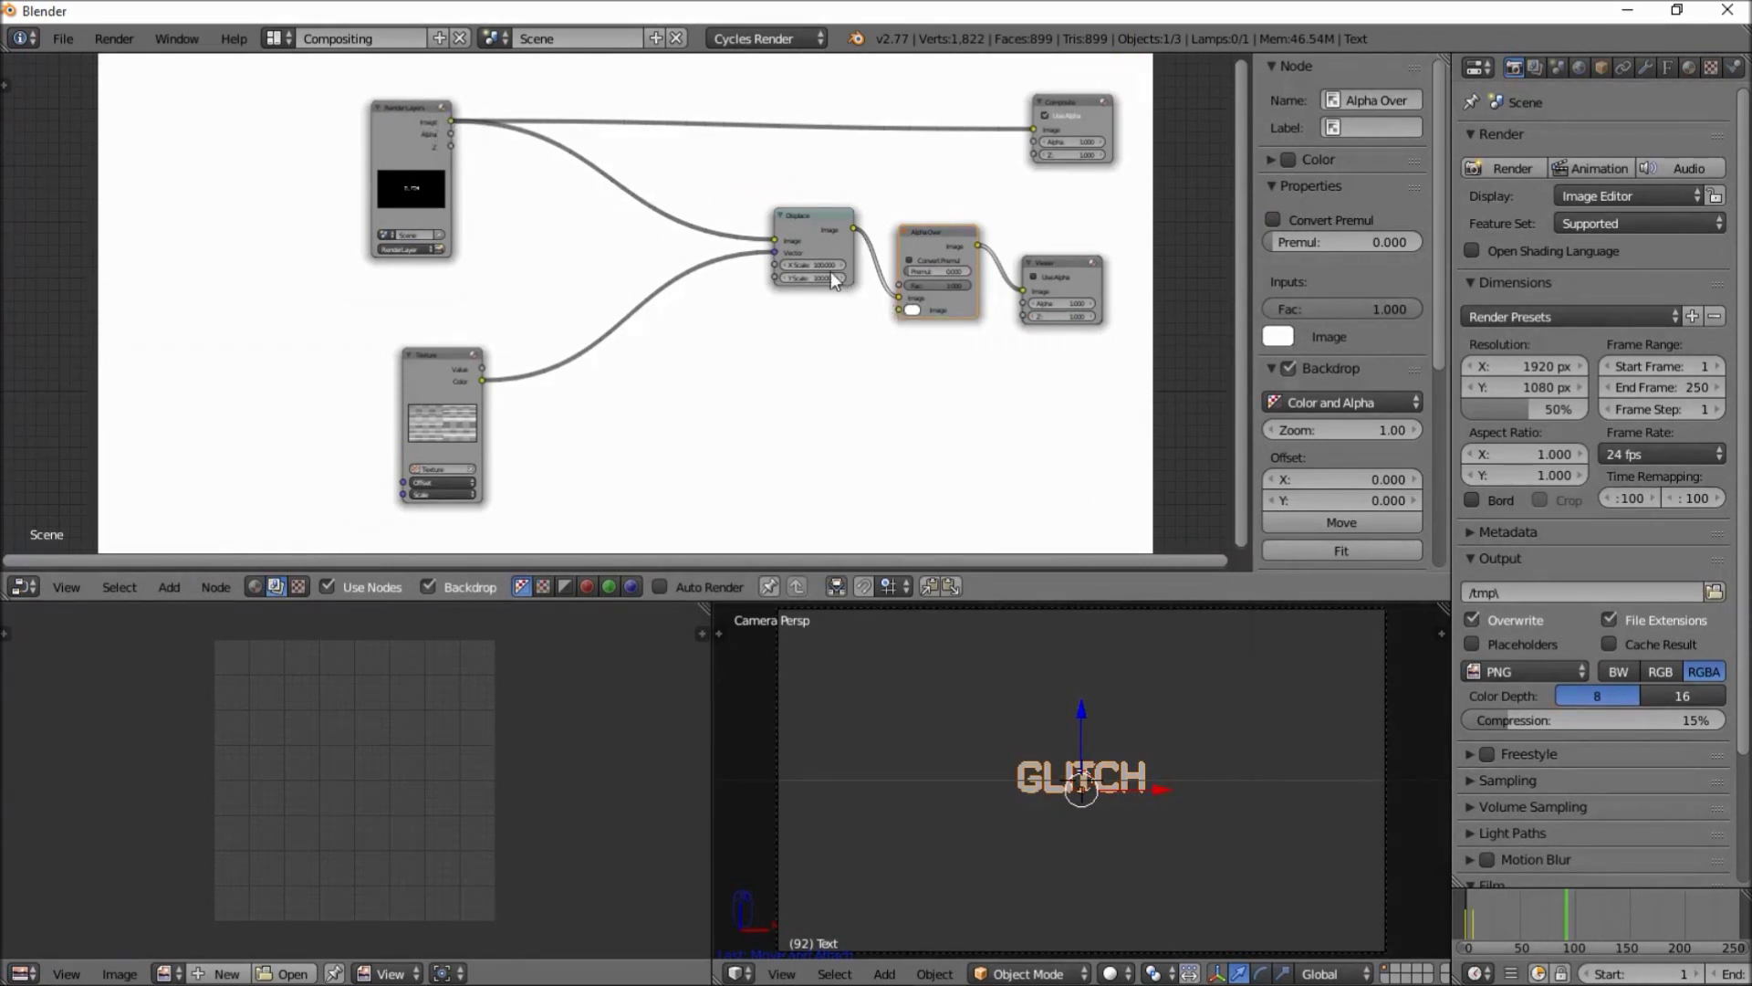
drag(451, 120, 898, 311)
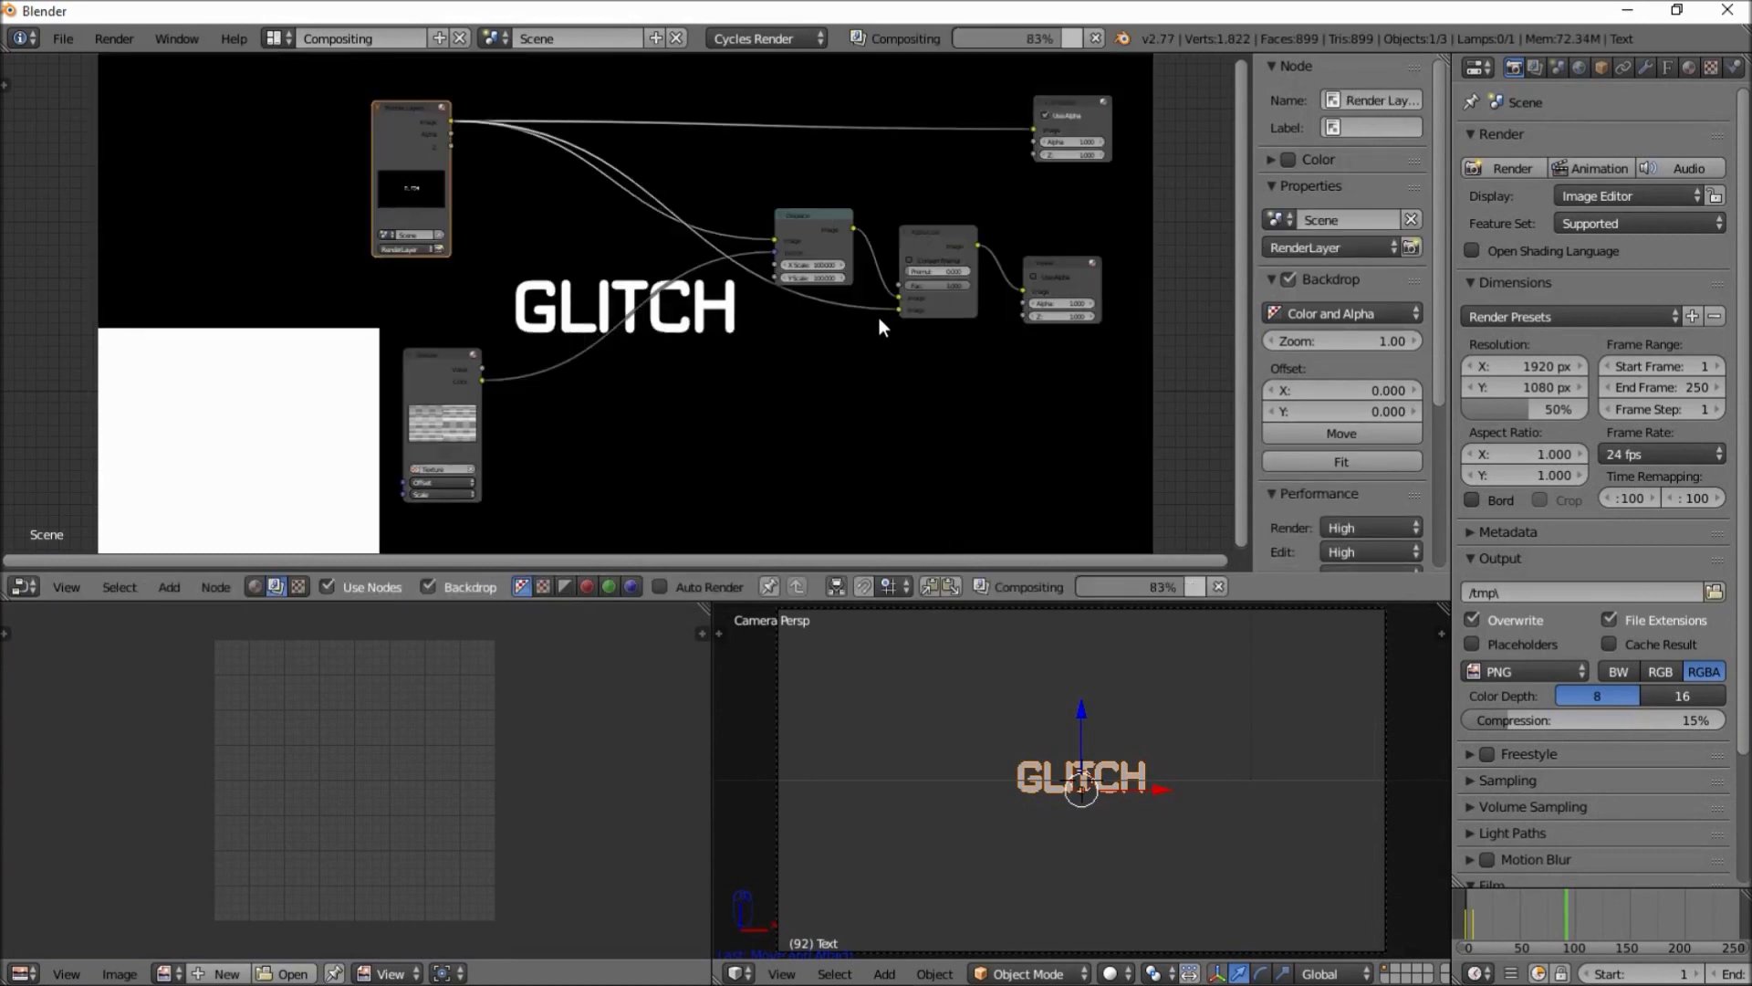
Move the Displace node up, clear of the Alpha Over node
middle_drag(913, 346, 798, 334)
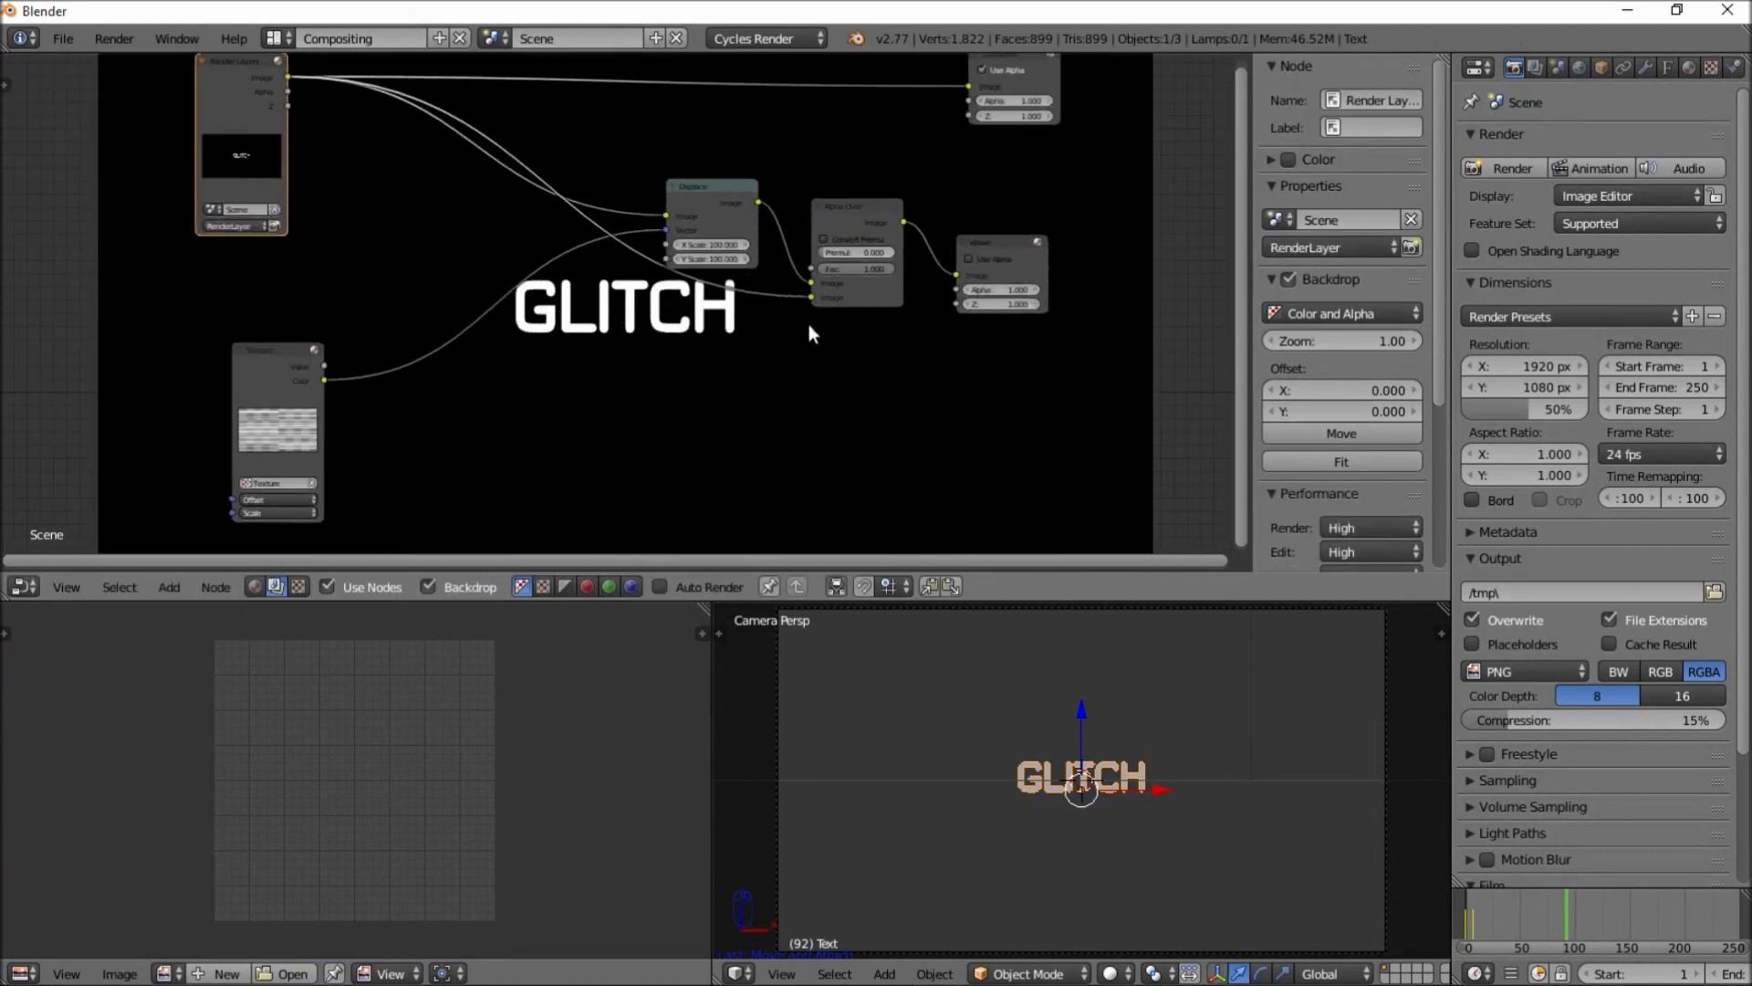
scroll(934, 250, up, 4)
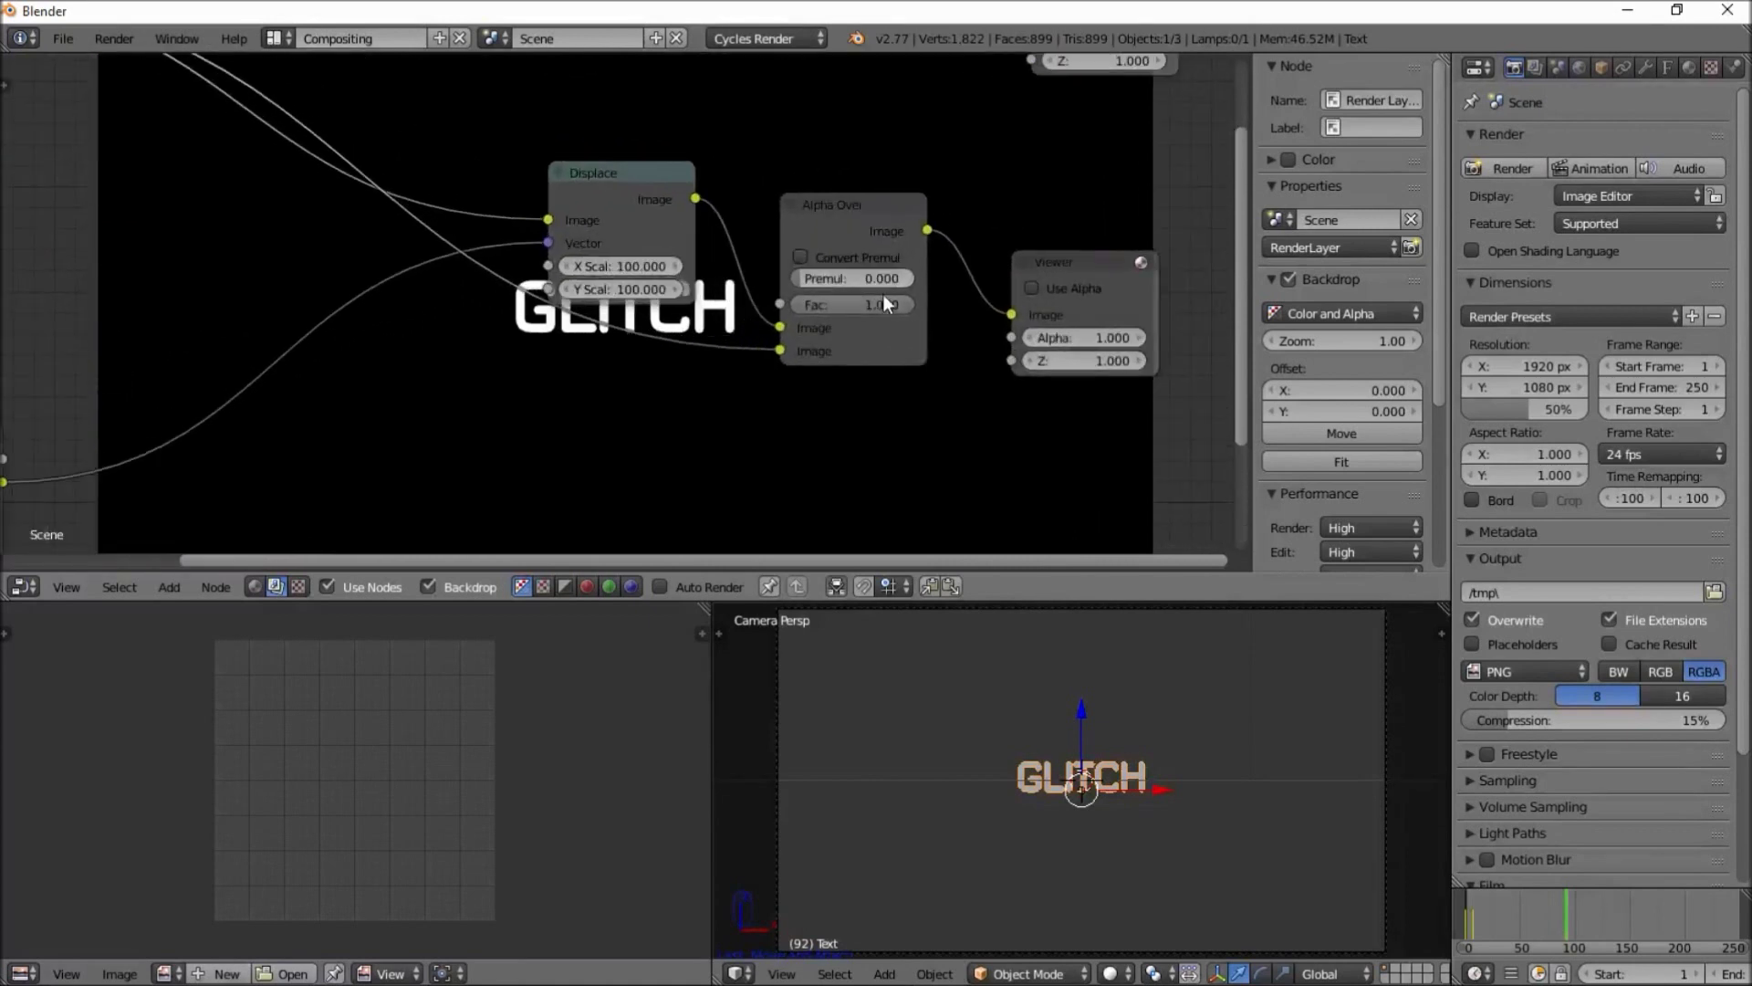
scroll(921, 299, down, 2)
drag(591, 224, 586, 161)
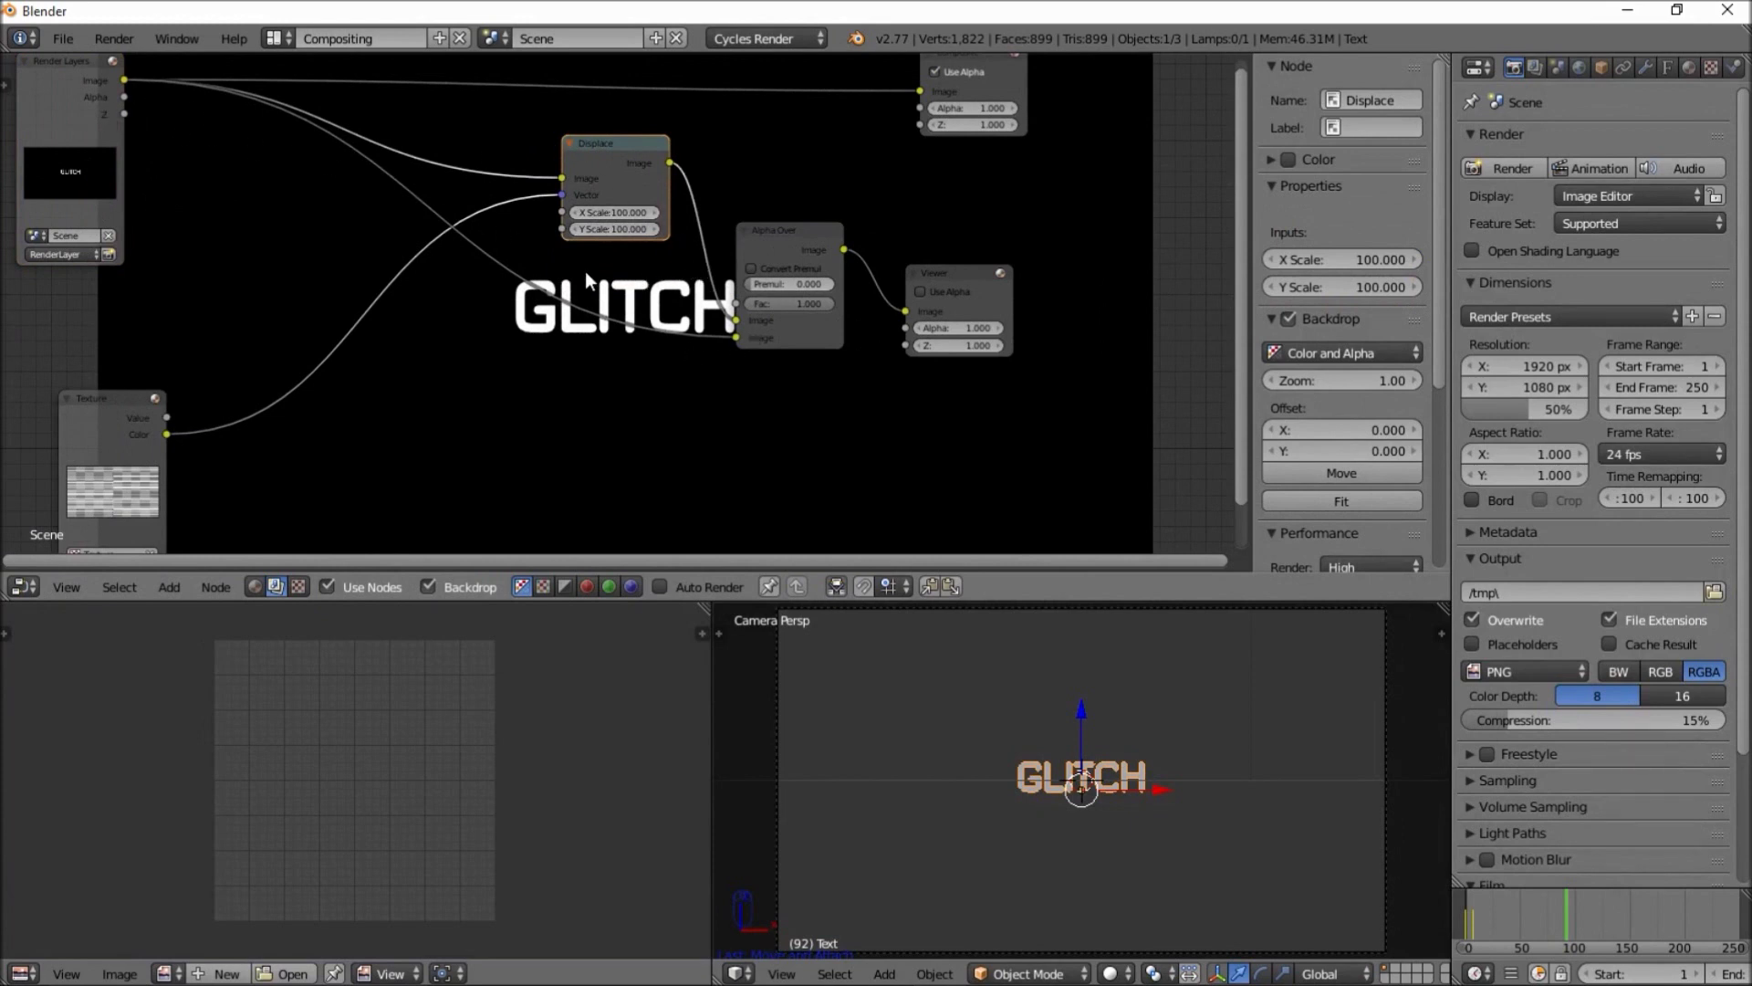
Try a lower Fac on the Alpha Over node, and set it back to 1
drag(825, 303, 744, 301)
middle_drag(781, 288, 701, 444)
click(702, 451)
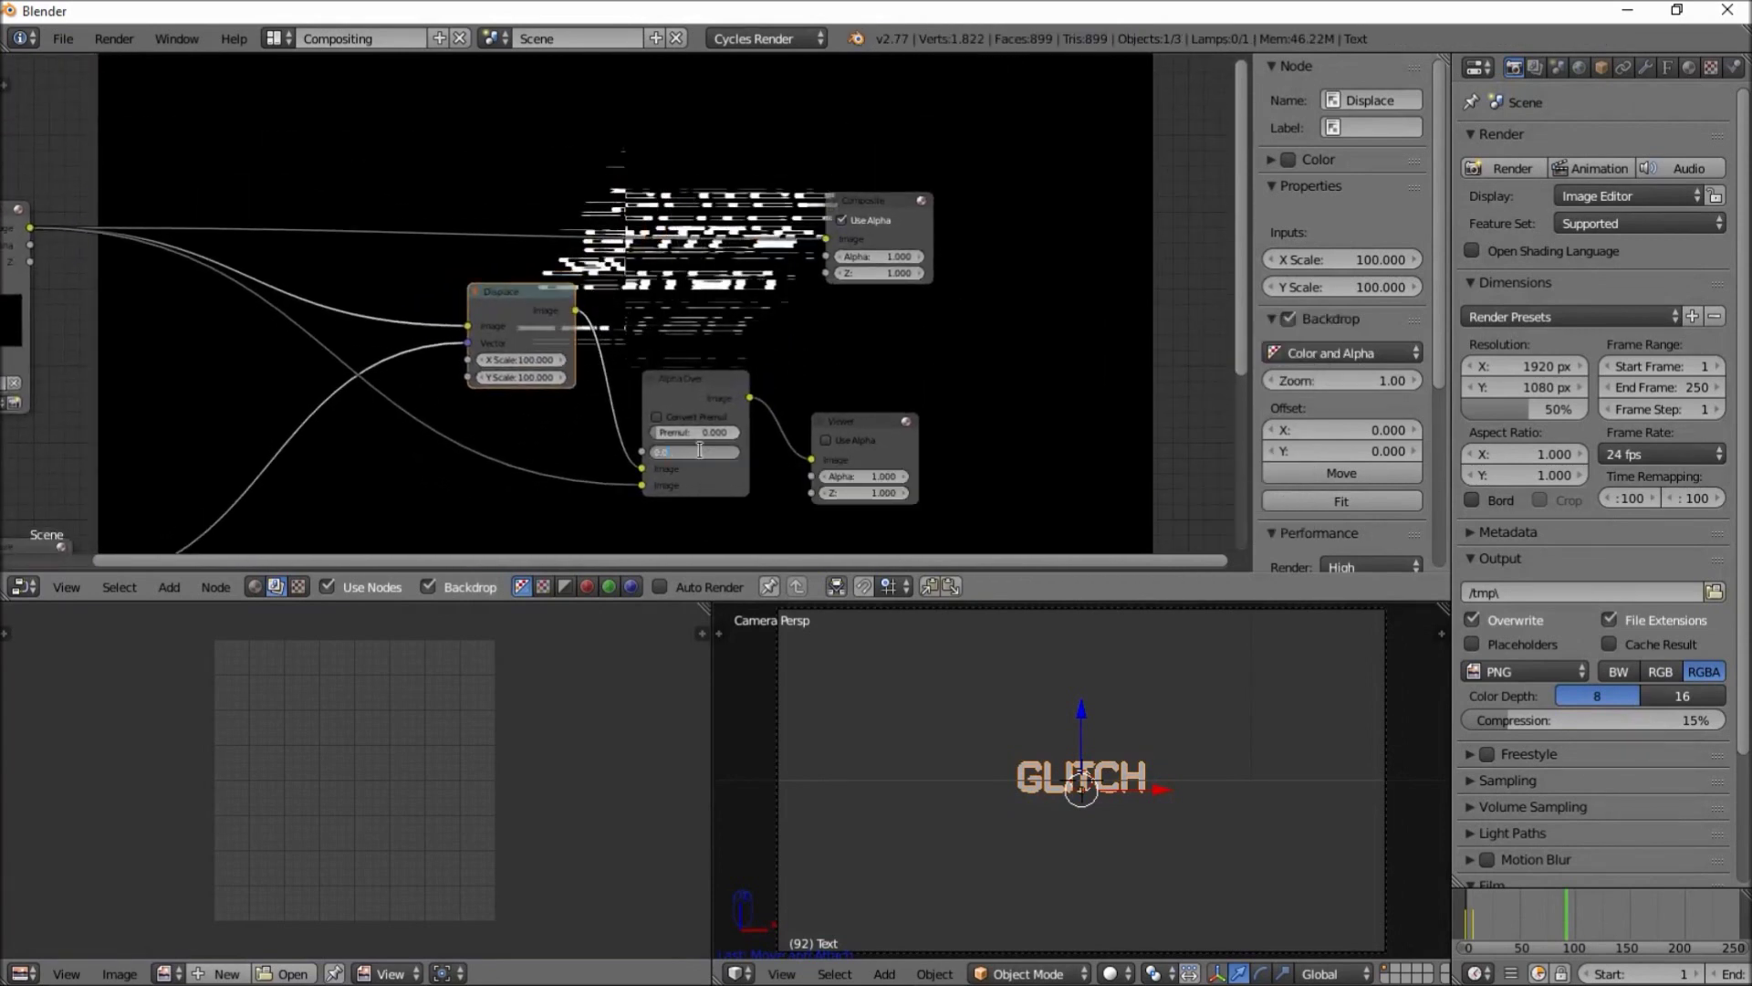
text(1)
key(Return)
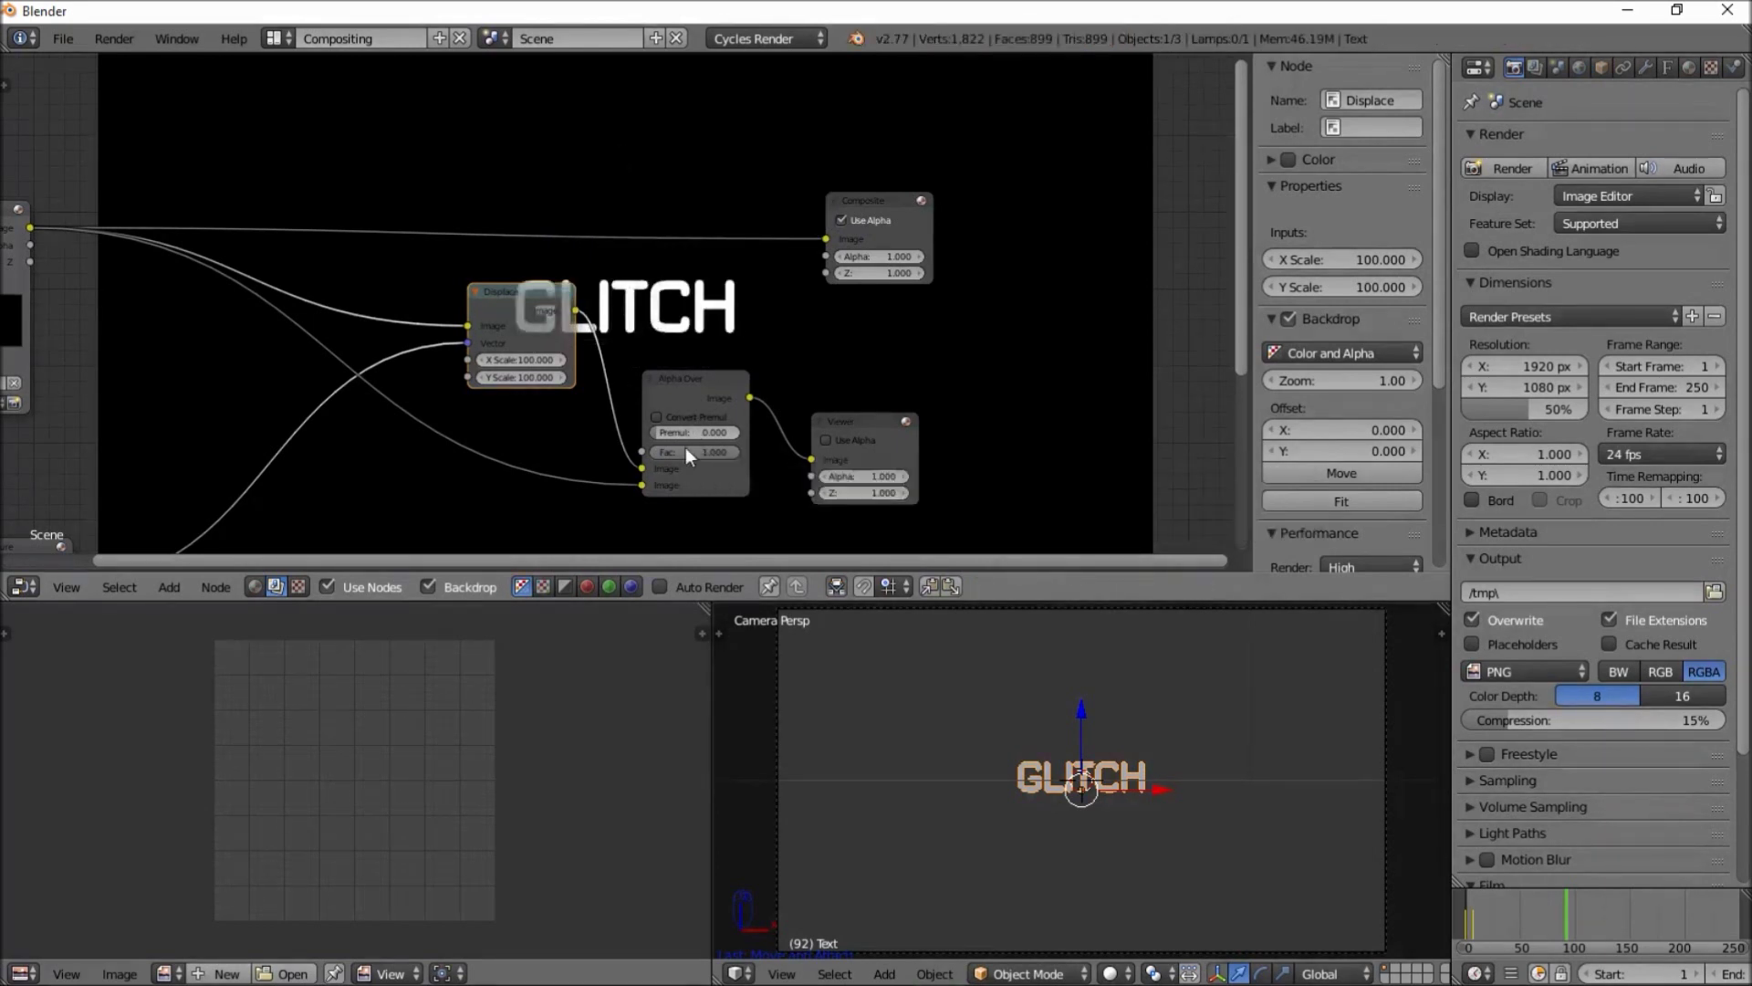
Add an Invert color node and connect its Color output to the Alpha Over node's Fac input
middle_drag(717, 435, 753, 330)
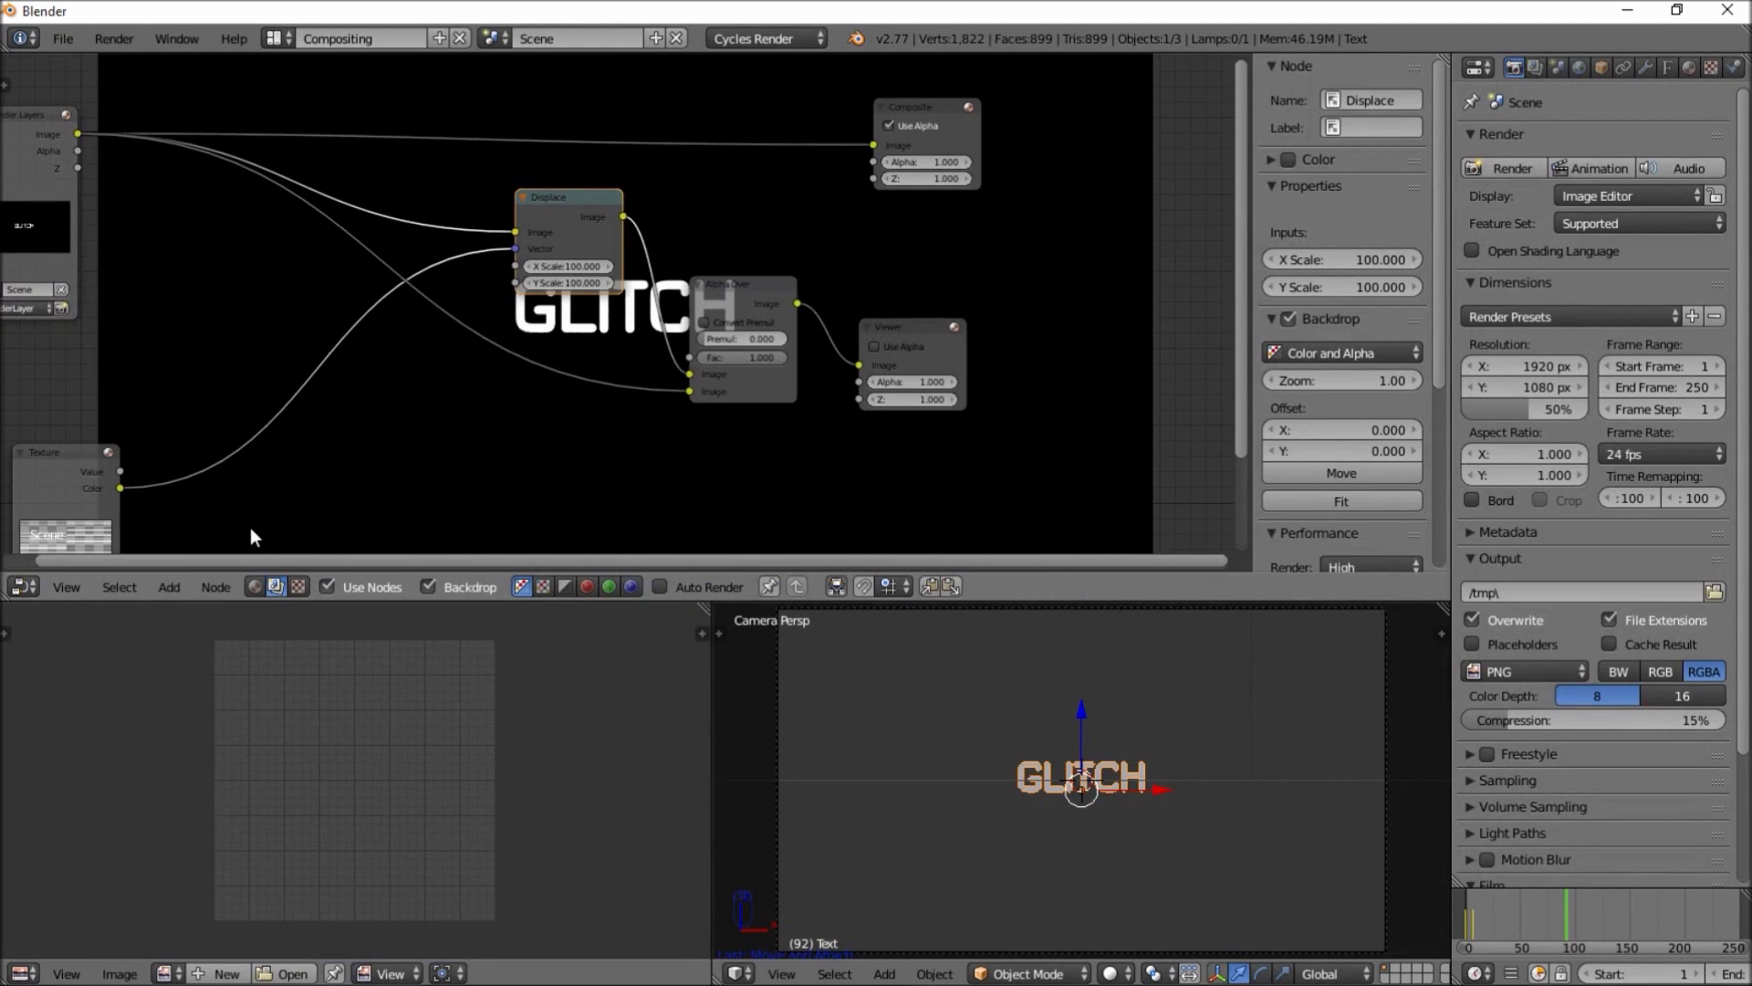
click(171, 587)
mouse_move(208, 498)
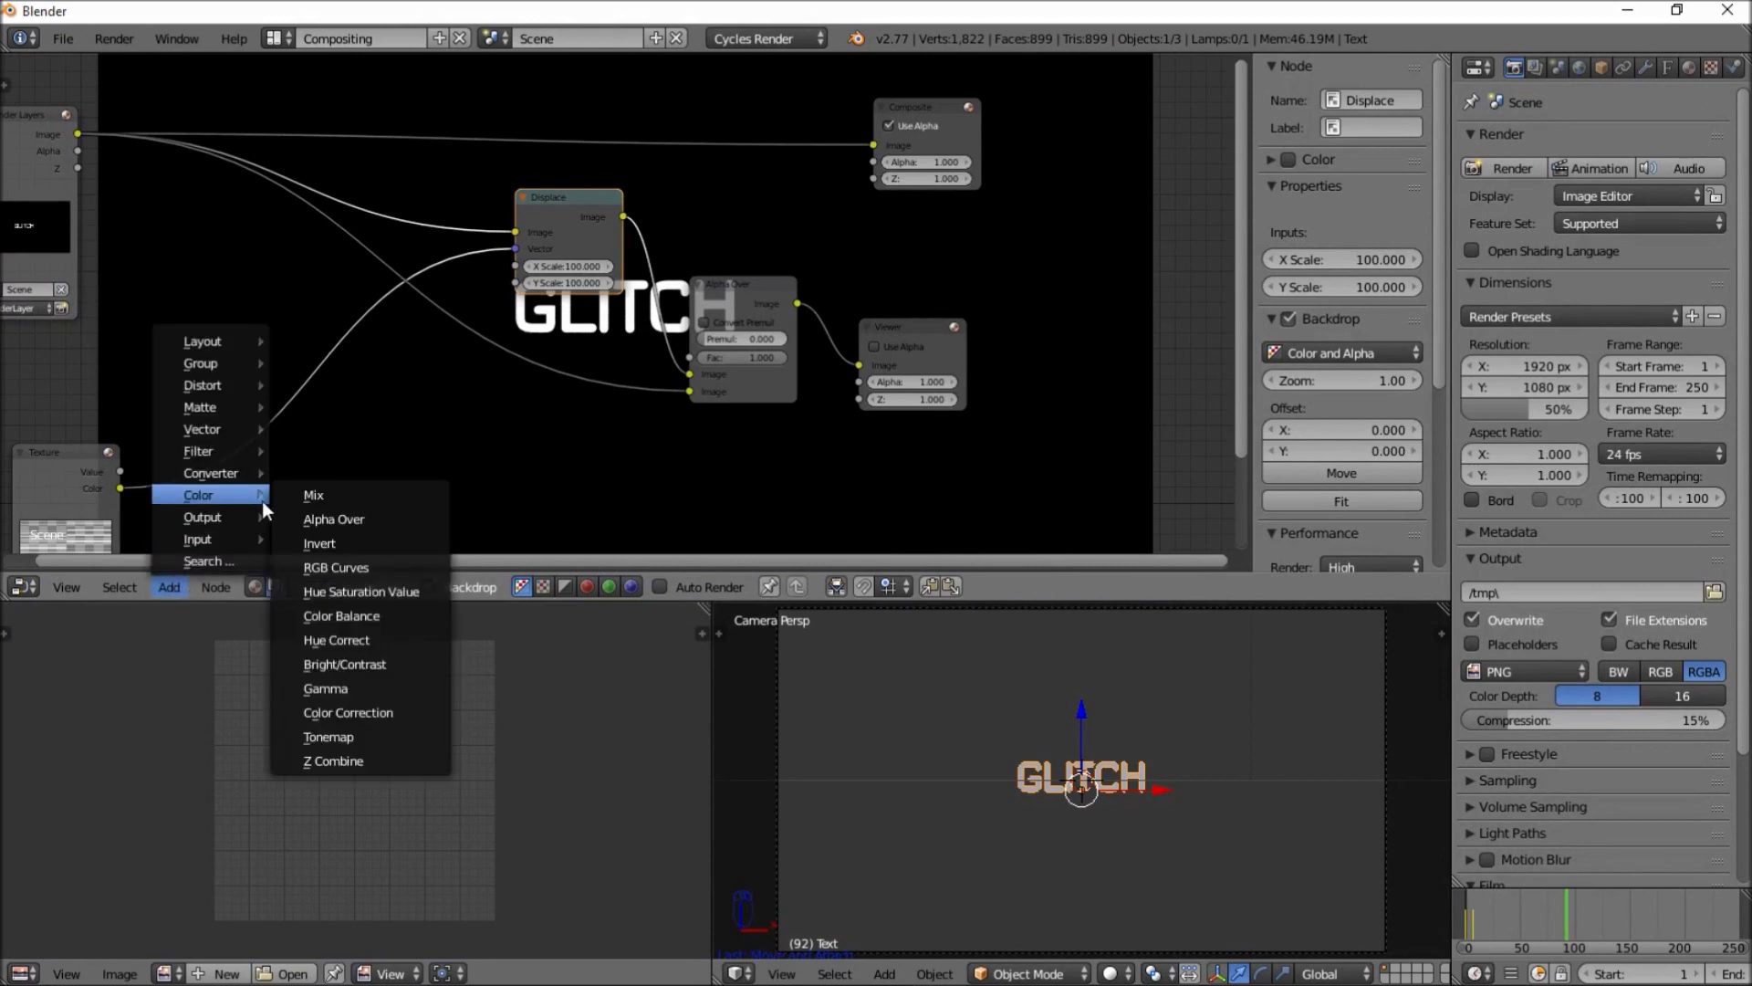
click(332, 541)
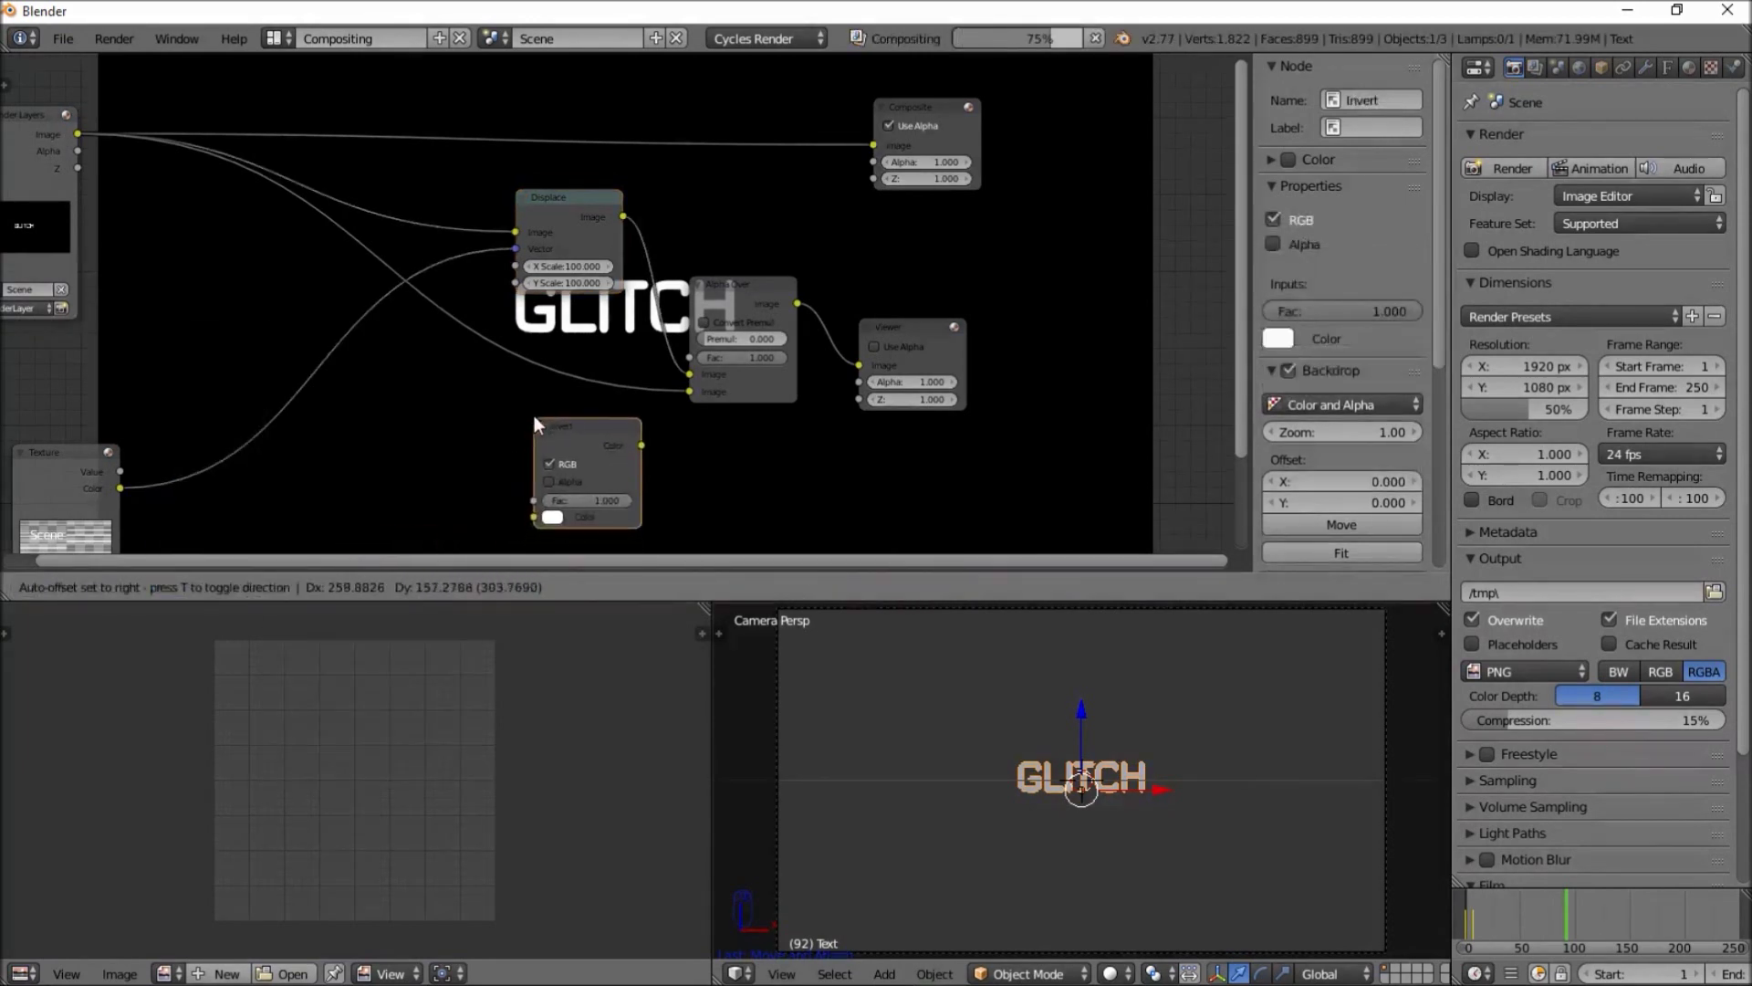
click(420, 402)
drag(529, 429, 690, 357)
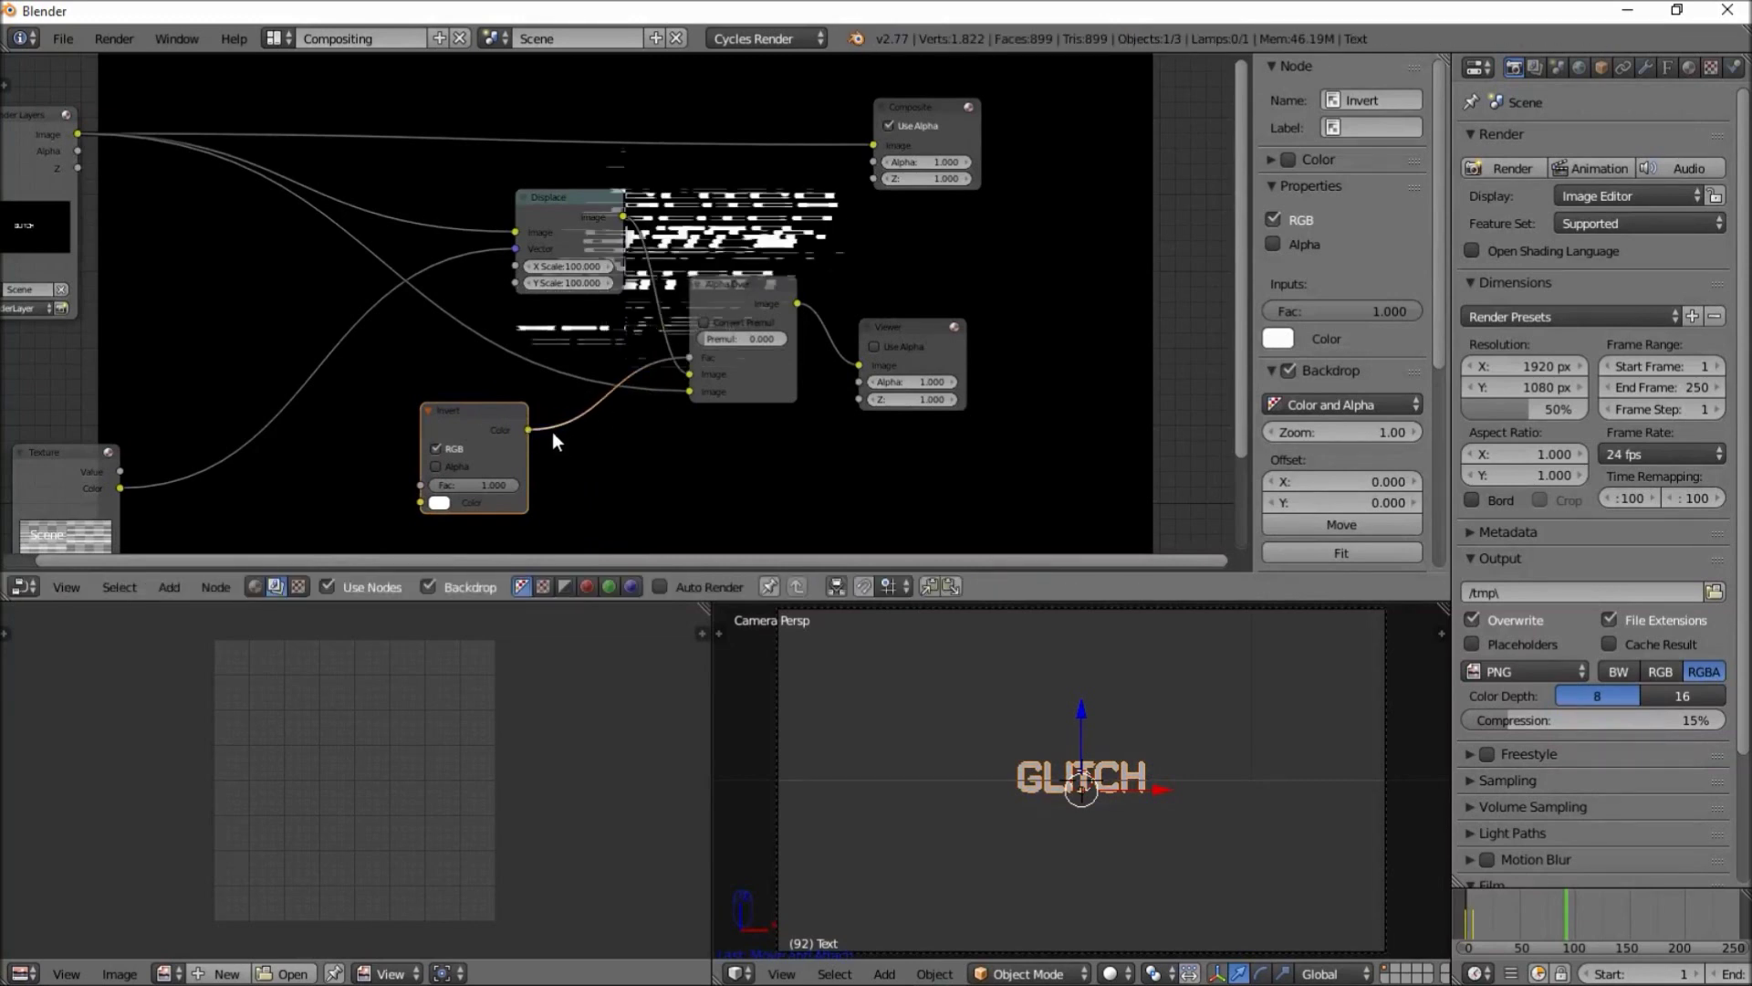
click(437, 448)
click(438, 448)
Rearrange the Invert, Alpha Over and Displace nodes so the Invert node's options are clear of the other nodes
drag(511, 408, 683, 122)
drag(747, 288, 862, 230)
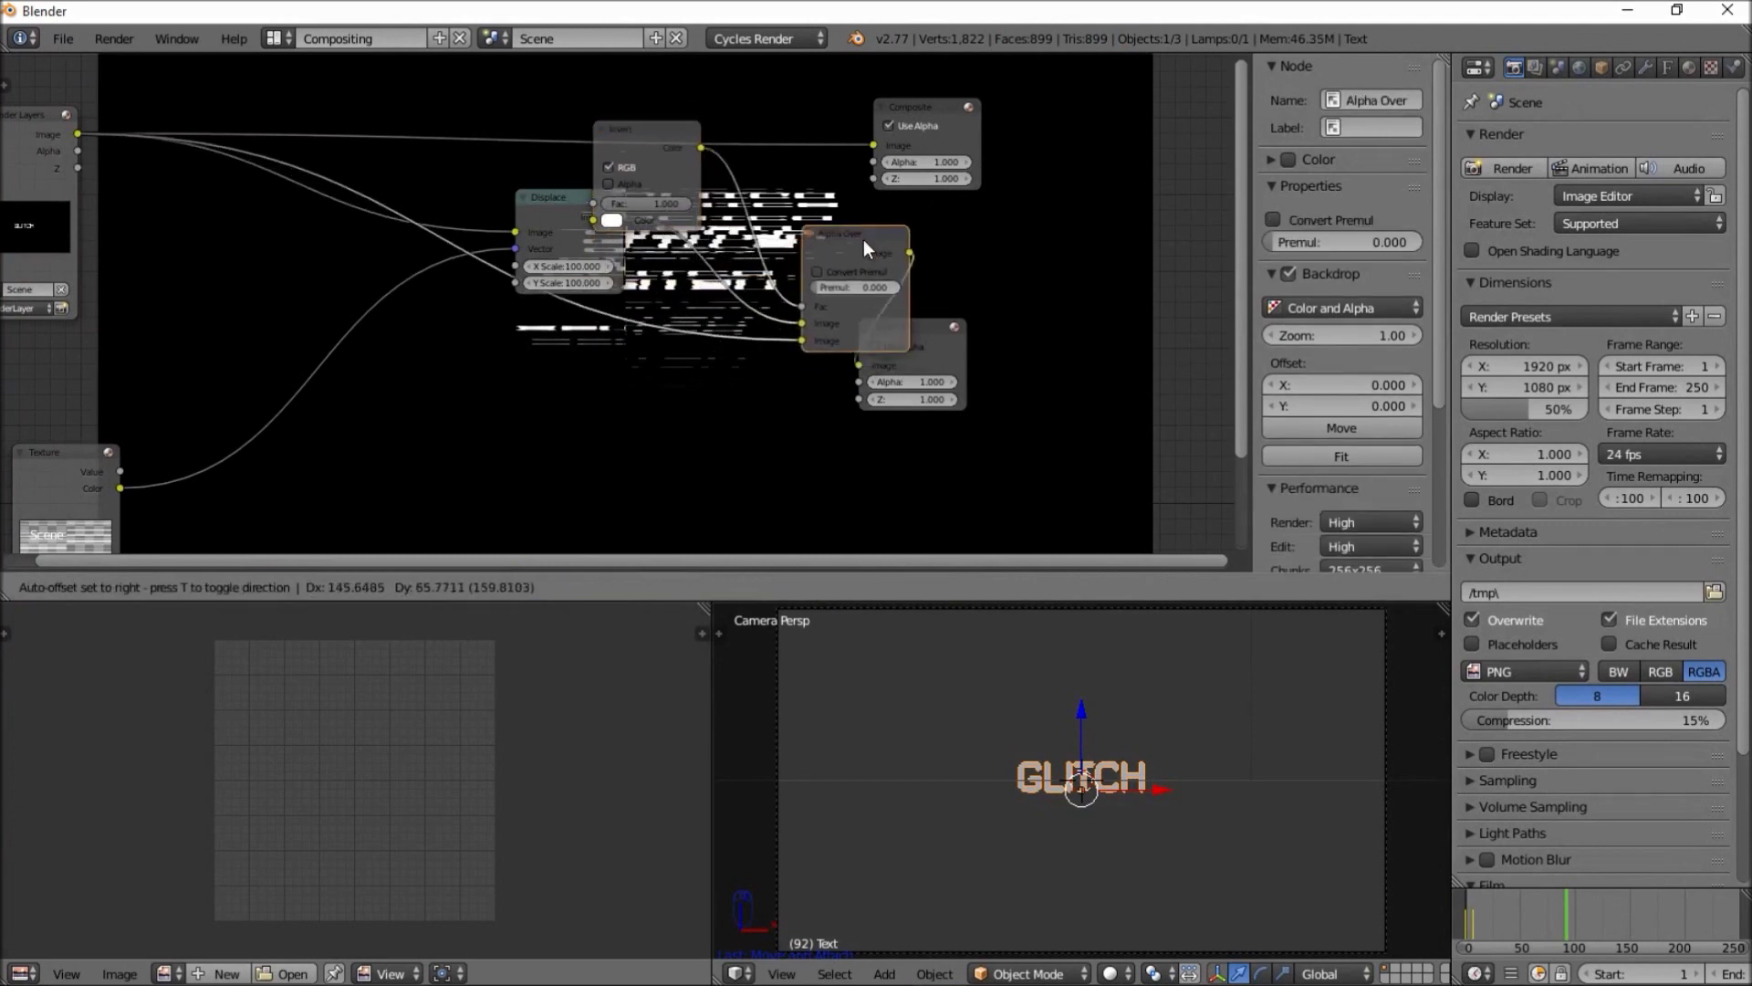
drag(562, 235, 483, 383)
scroll(546, 353, up, 2)
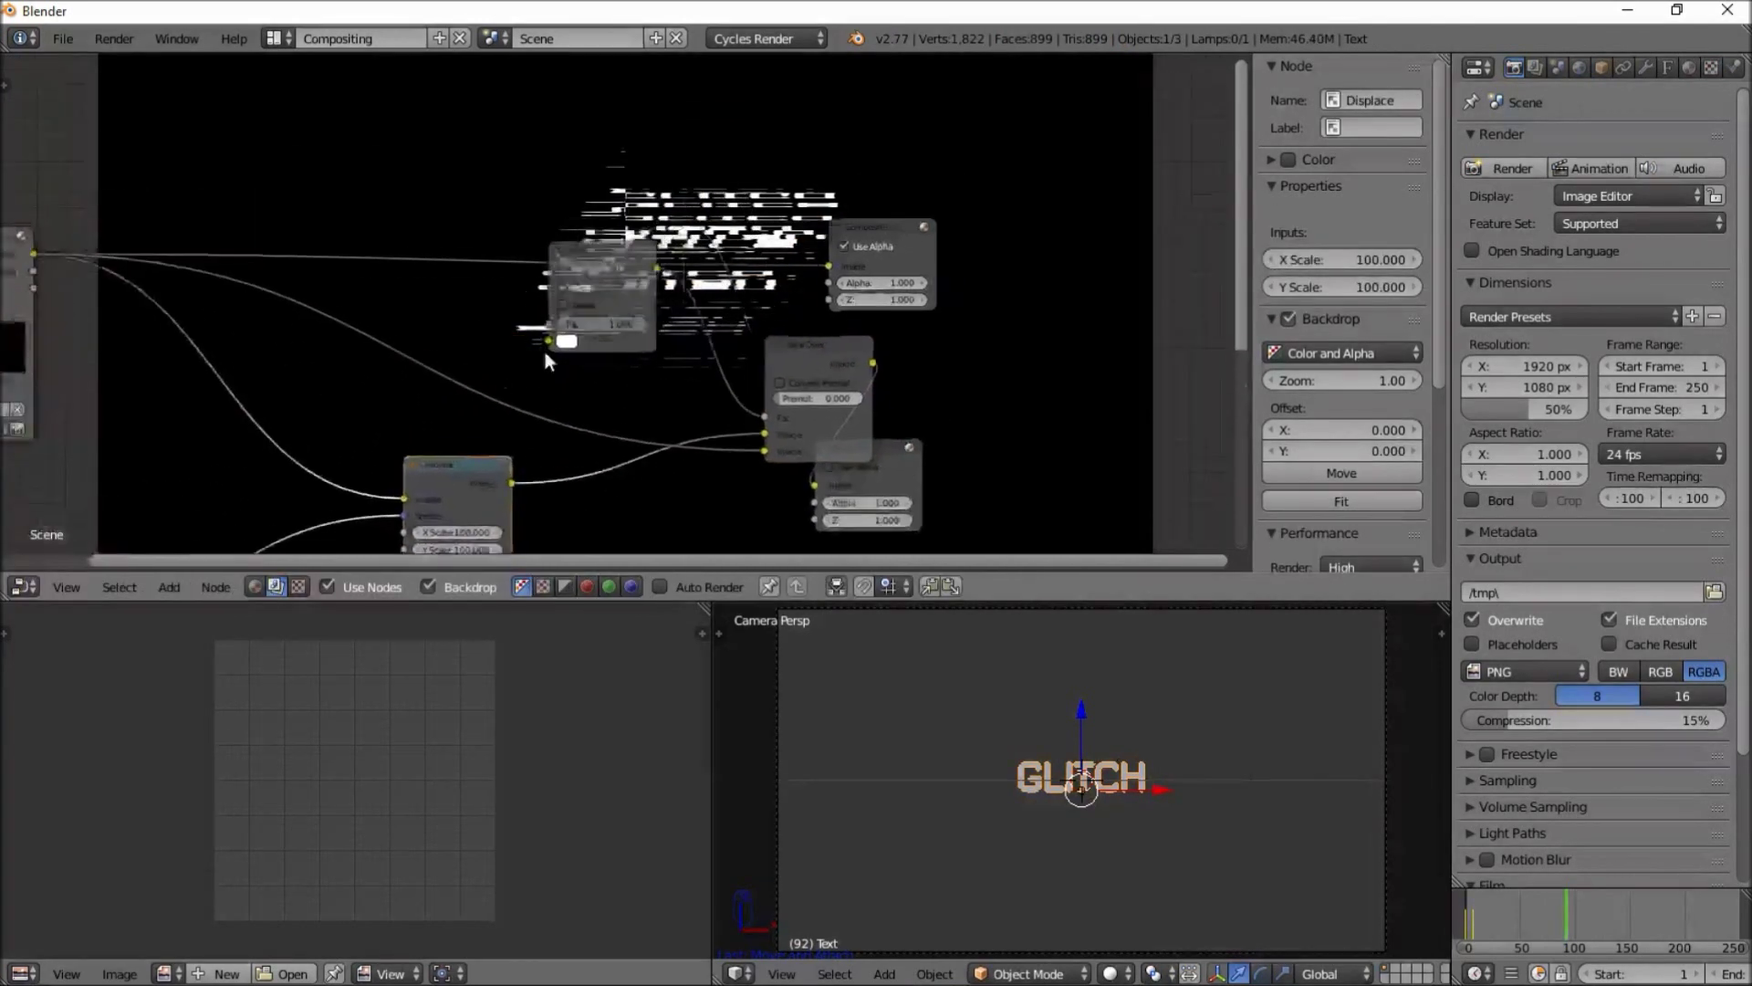
drag(595, 270, 584, 337)
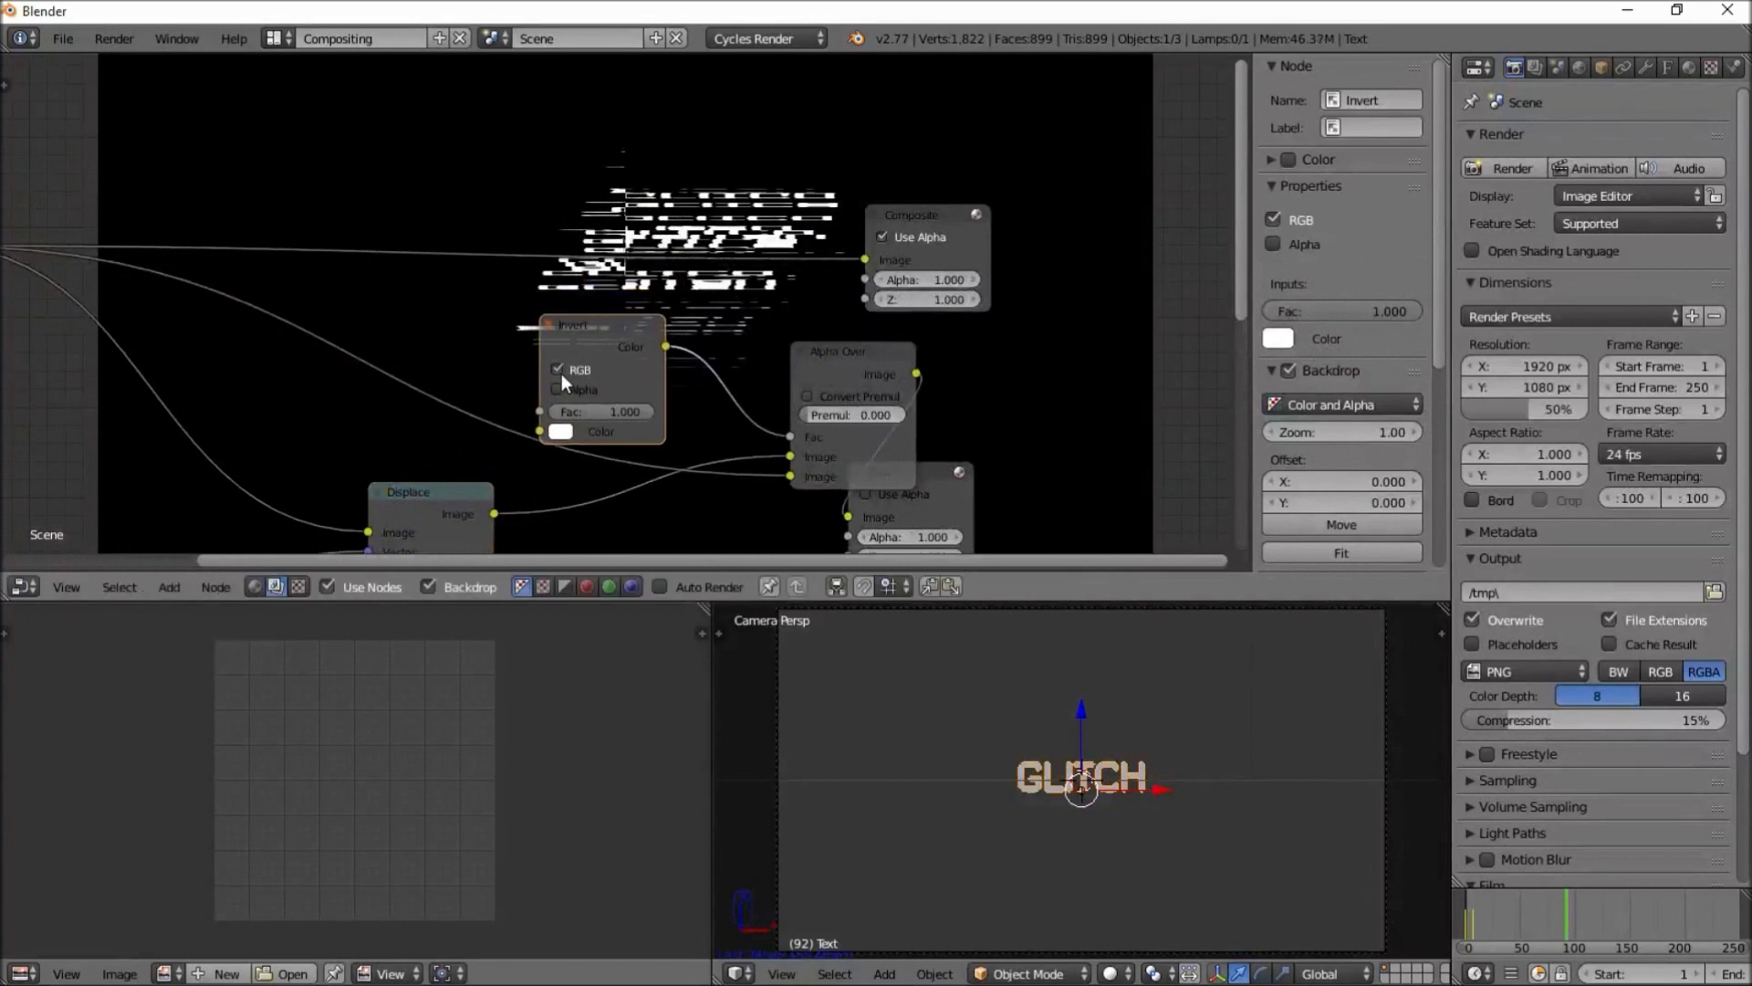
Toggle the Invert node's RGB and Alpha options to compare their effect, leaving only RGB enabled
click(555, 371)
drag(590, 336, 648, 301)
scroll(657, 310, down, 1)
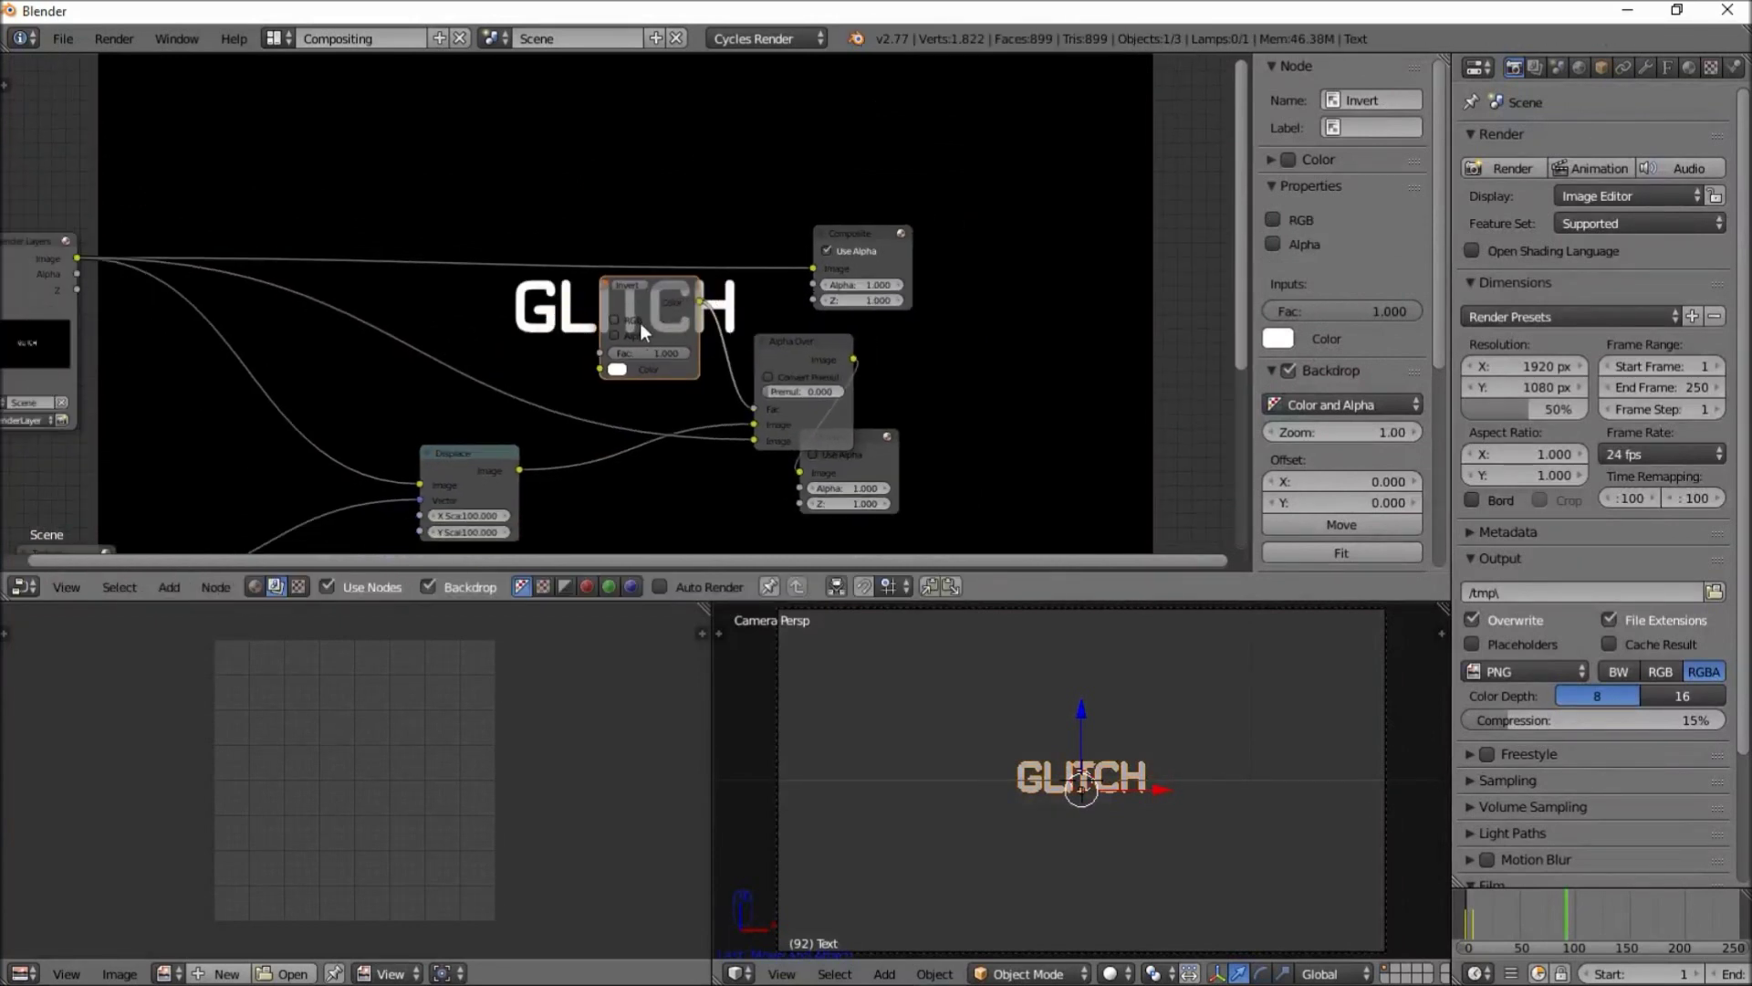
click(613, 320)
click(615, 334)
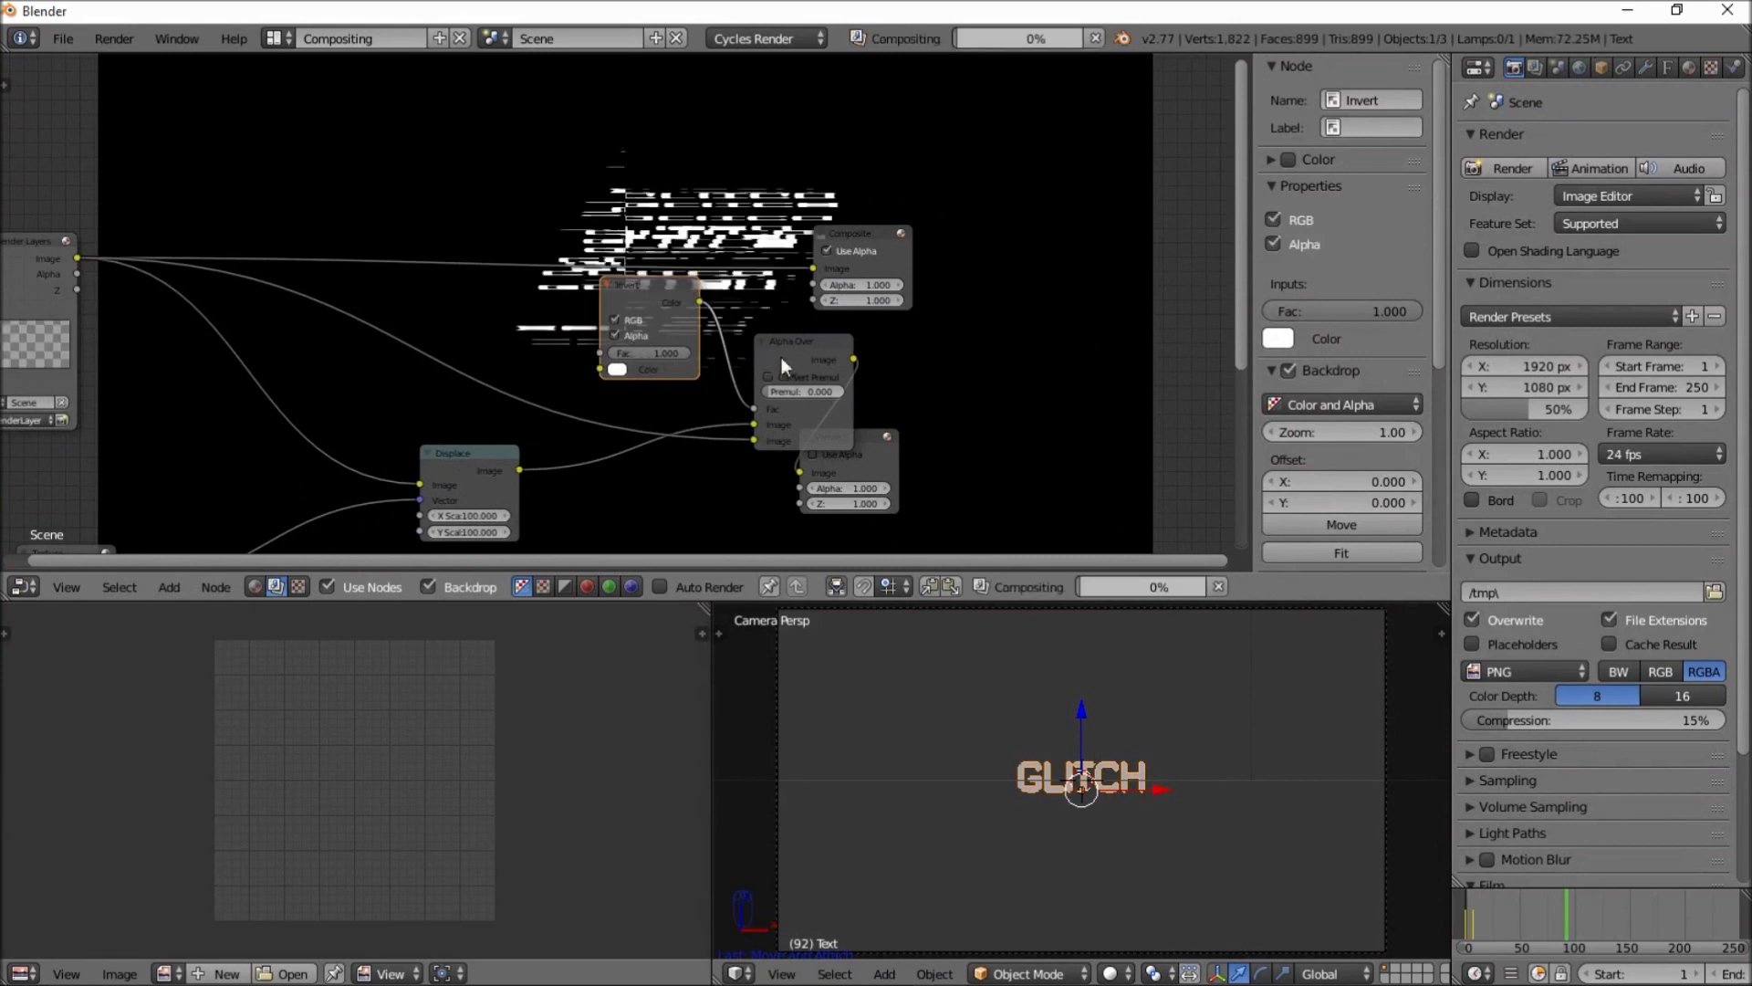
click(616, 334)
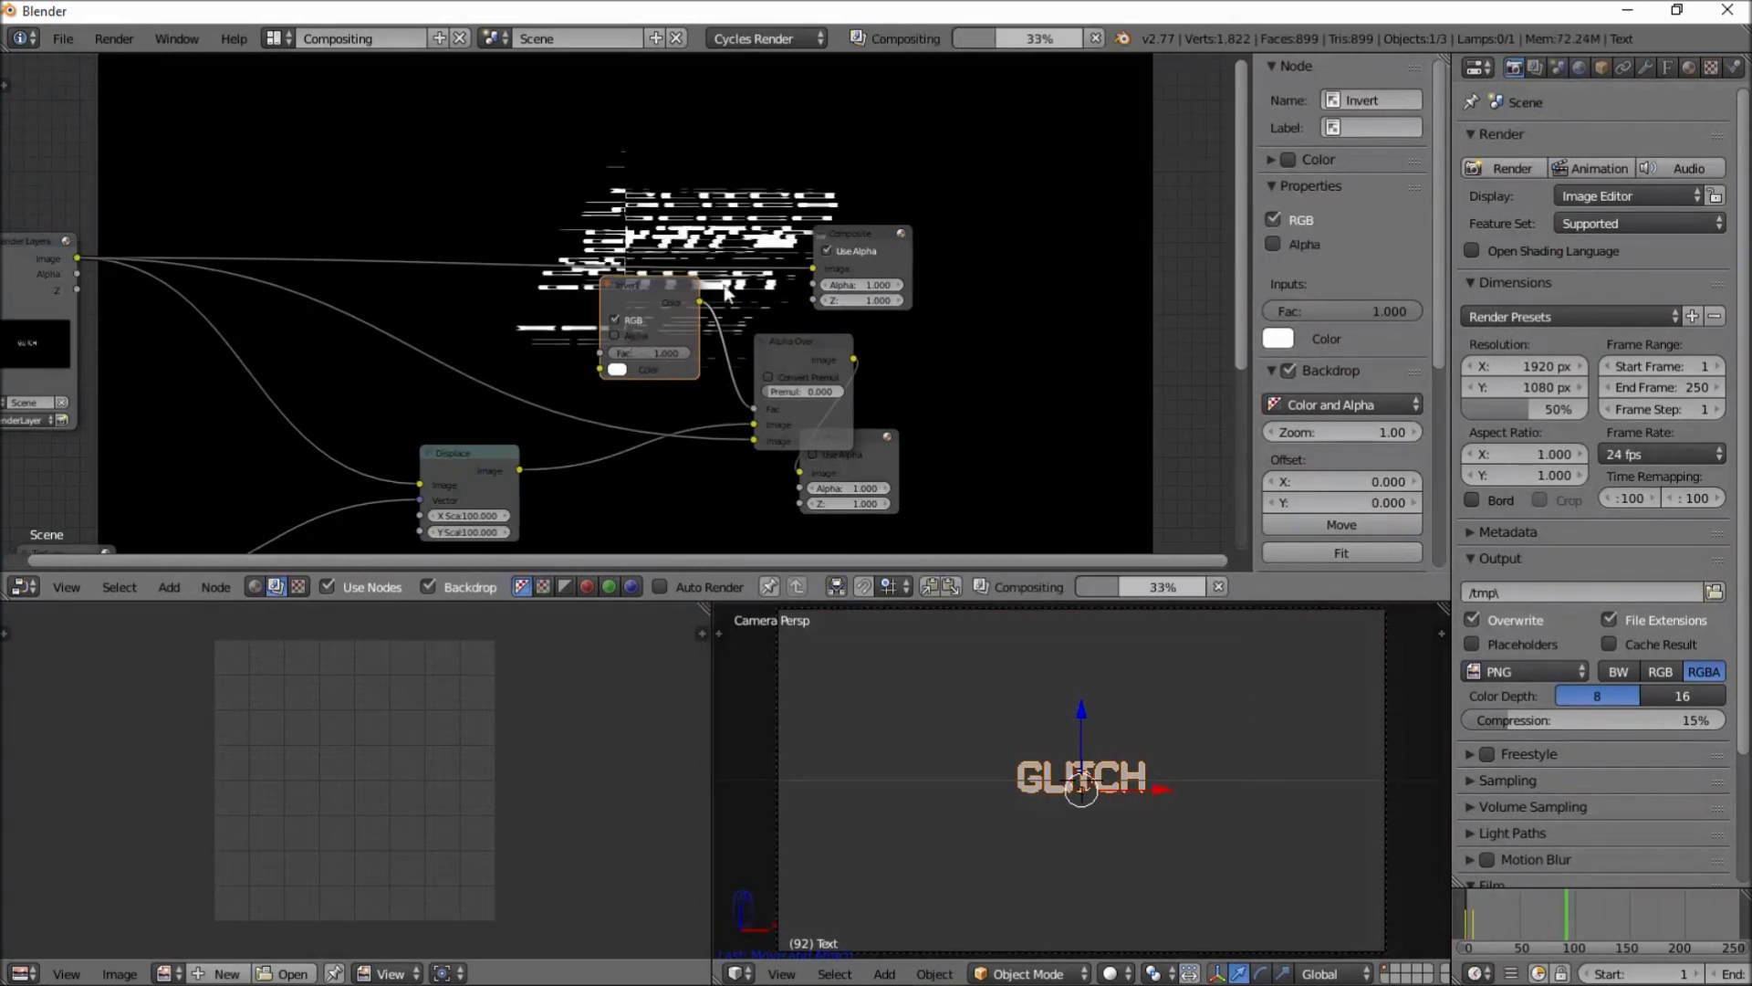
drag(644, 297, 612, 309)
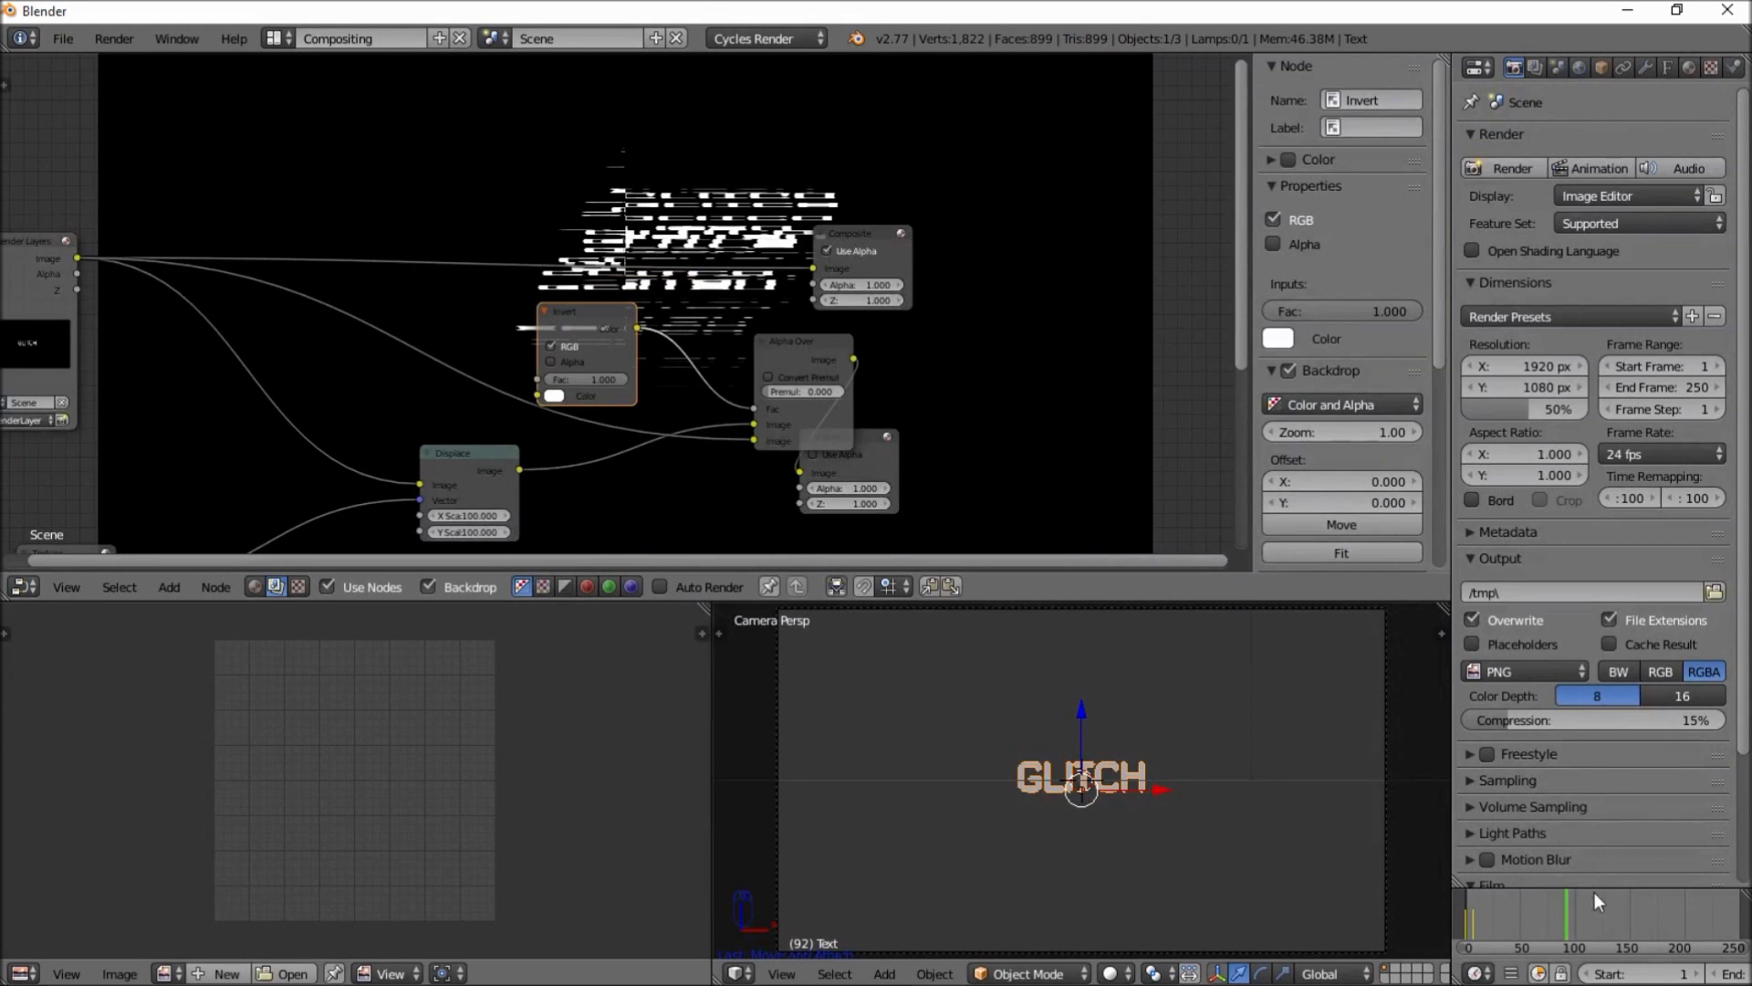
Move to frame 7, disable the Invert node's RGB option and insert a keyframe on it
drag(1469, 907, 1478, 907)
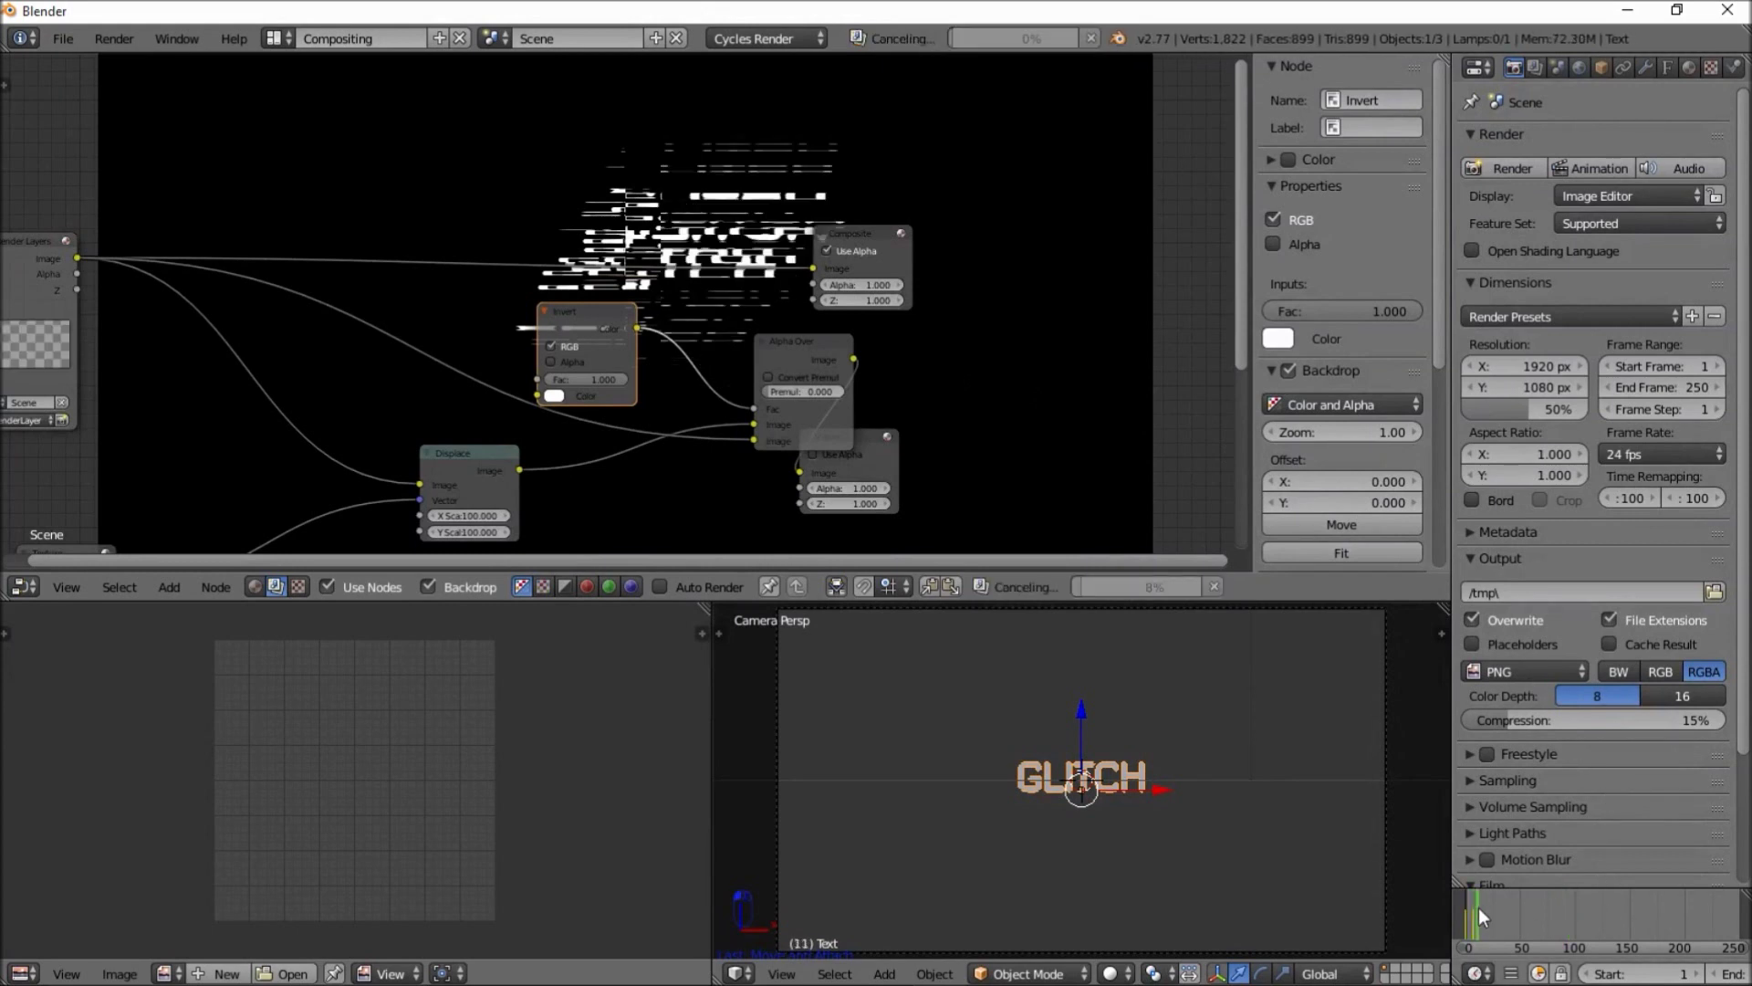
scroll(1491, 907, down, 4)
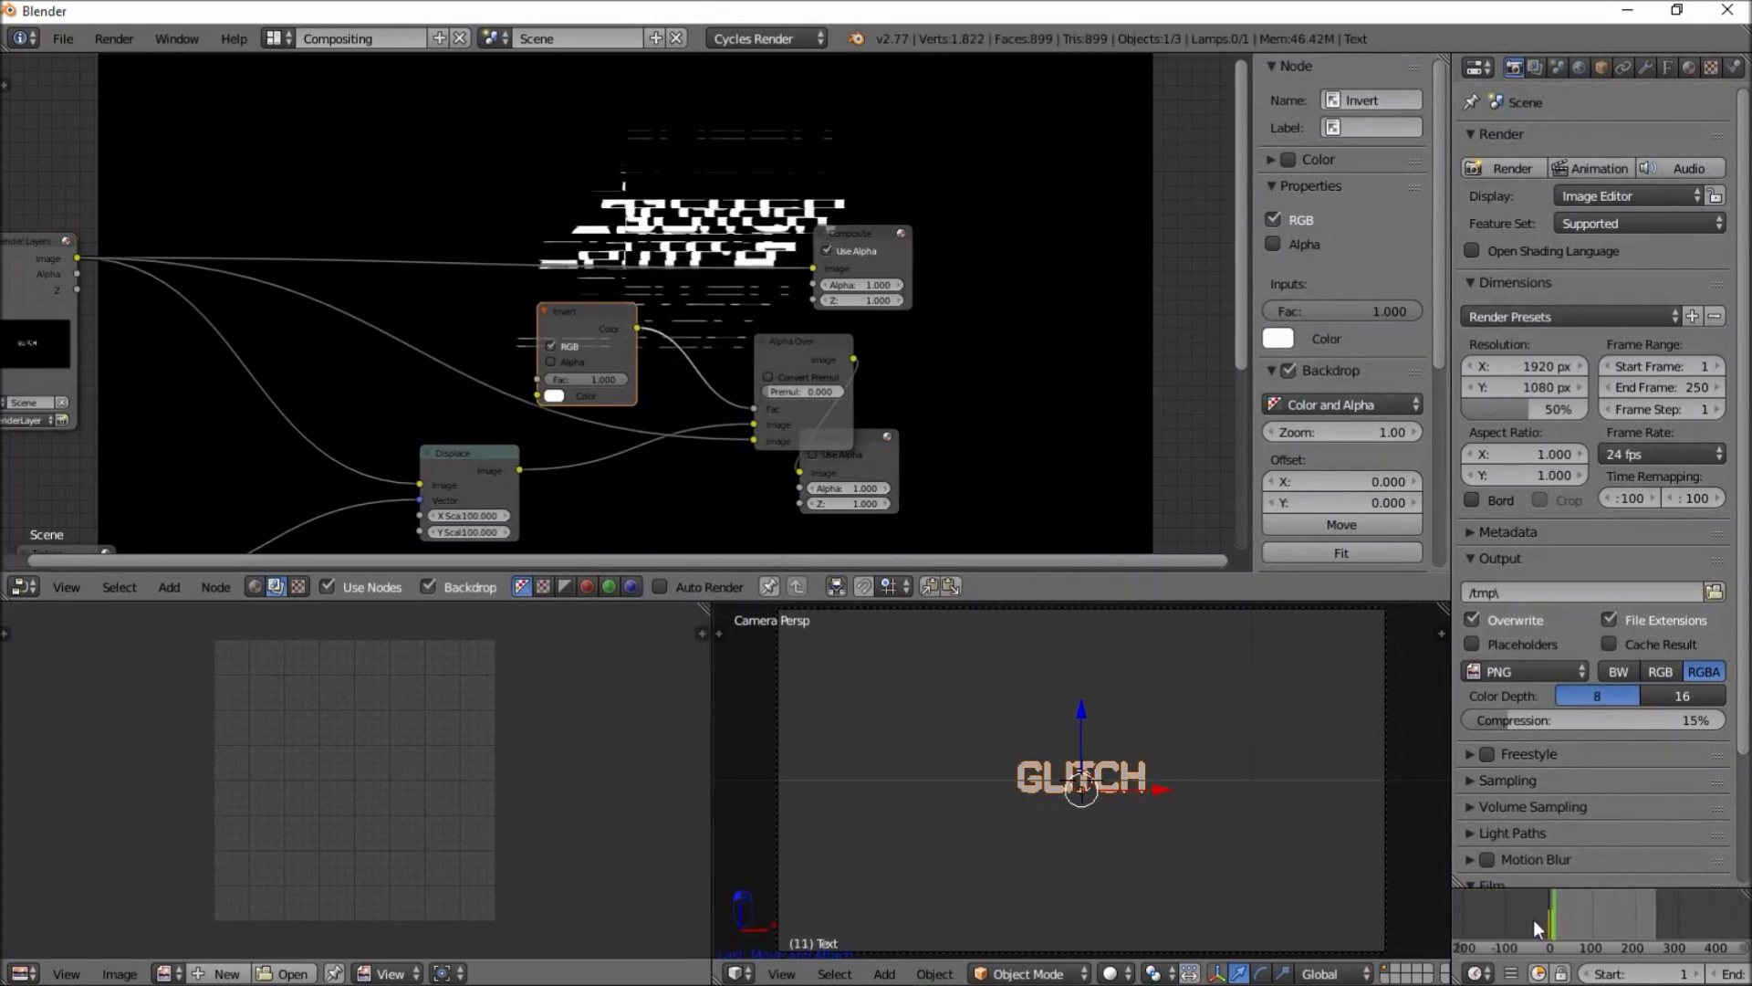
scroll(1668, 979, down, 5)
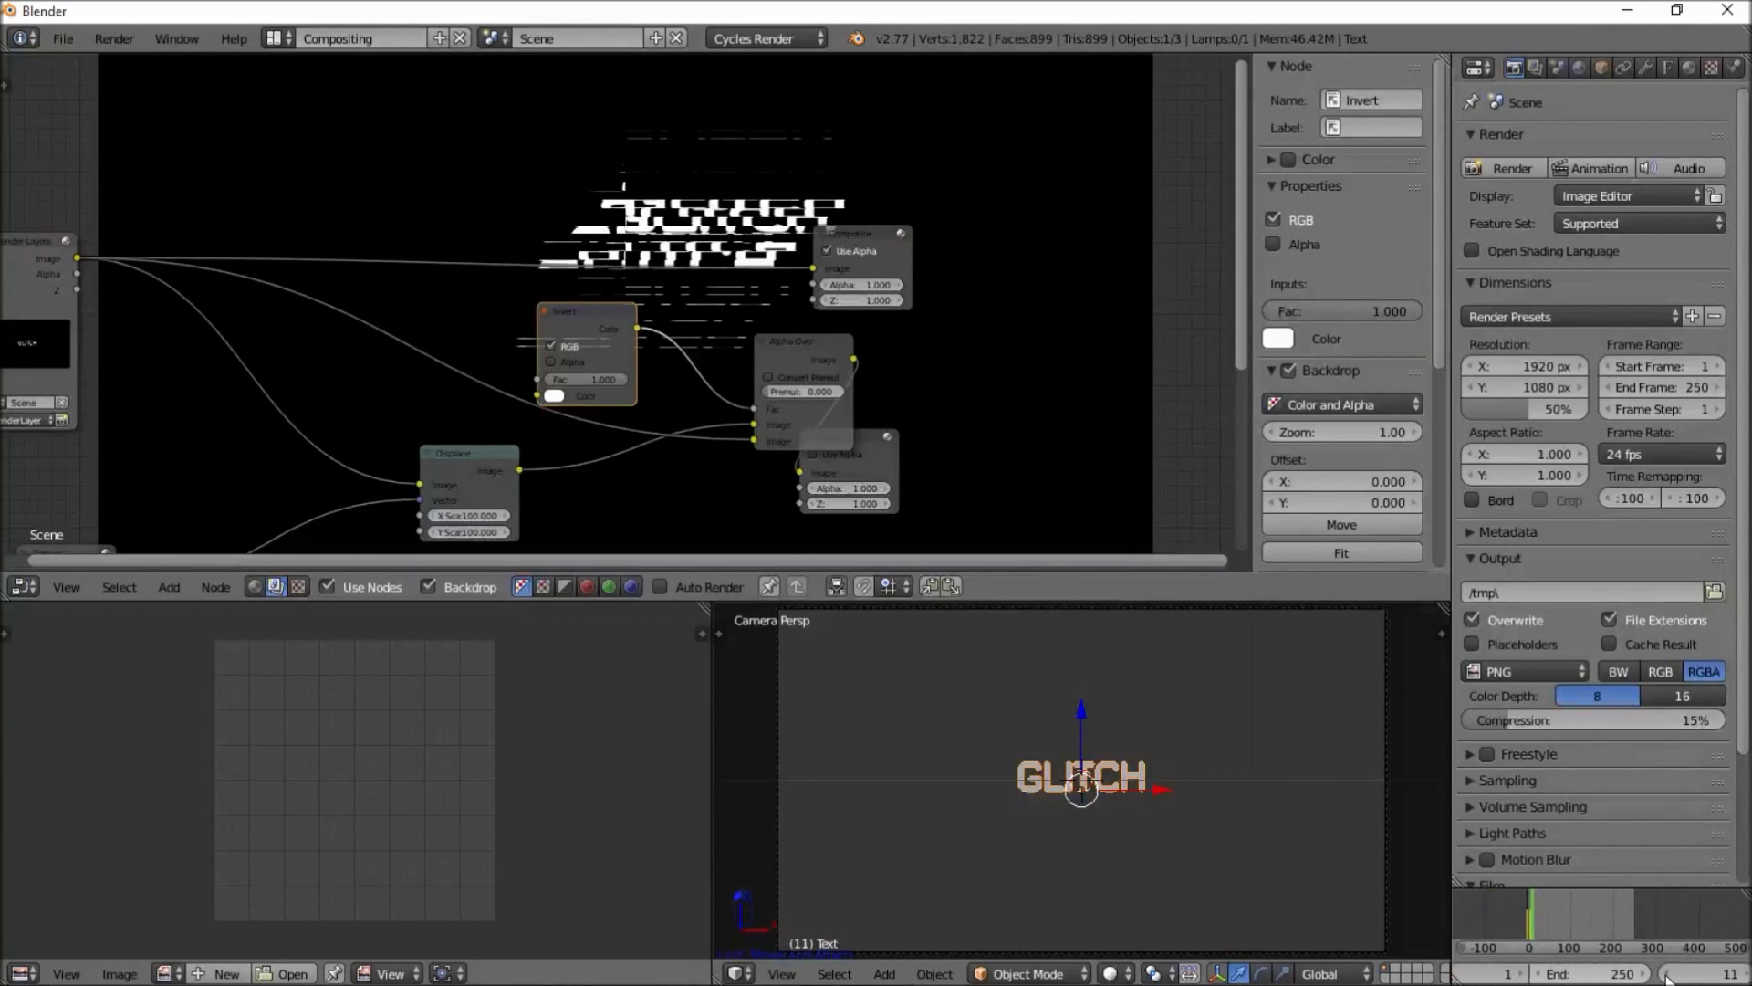
click(1668, 976)
text(7)
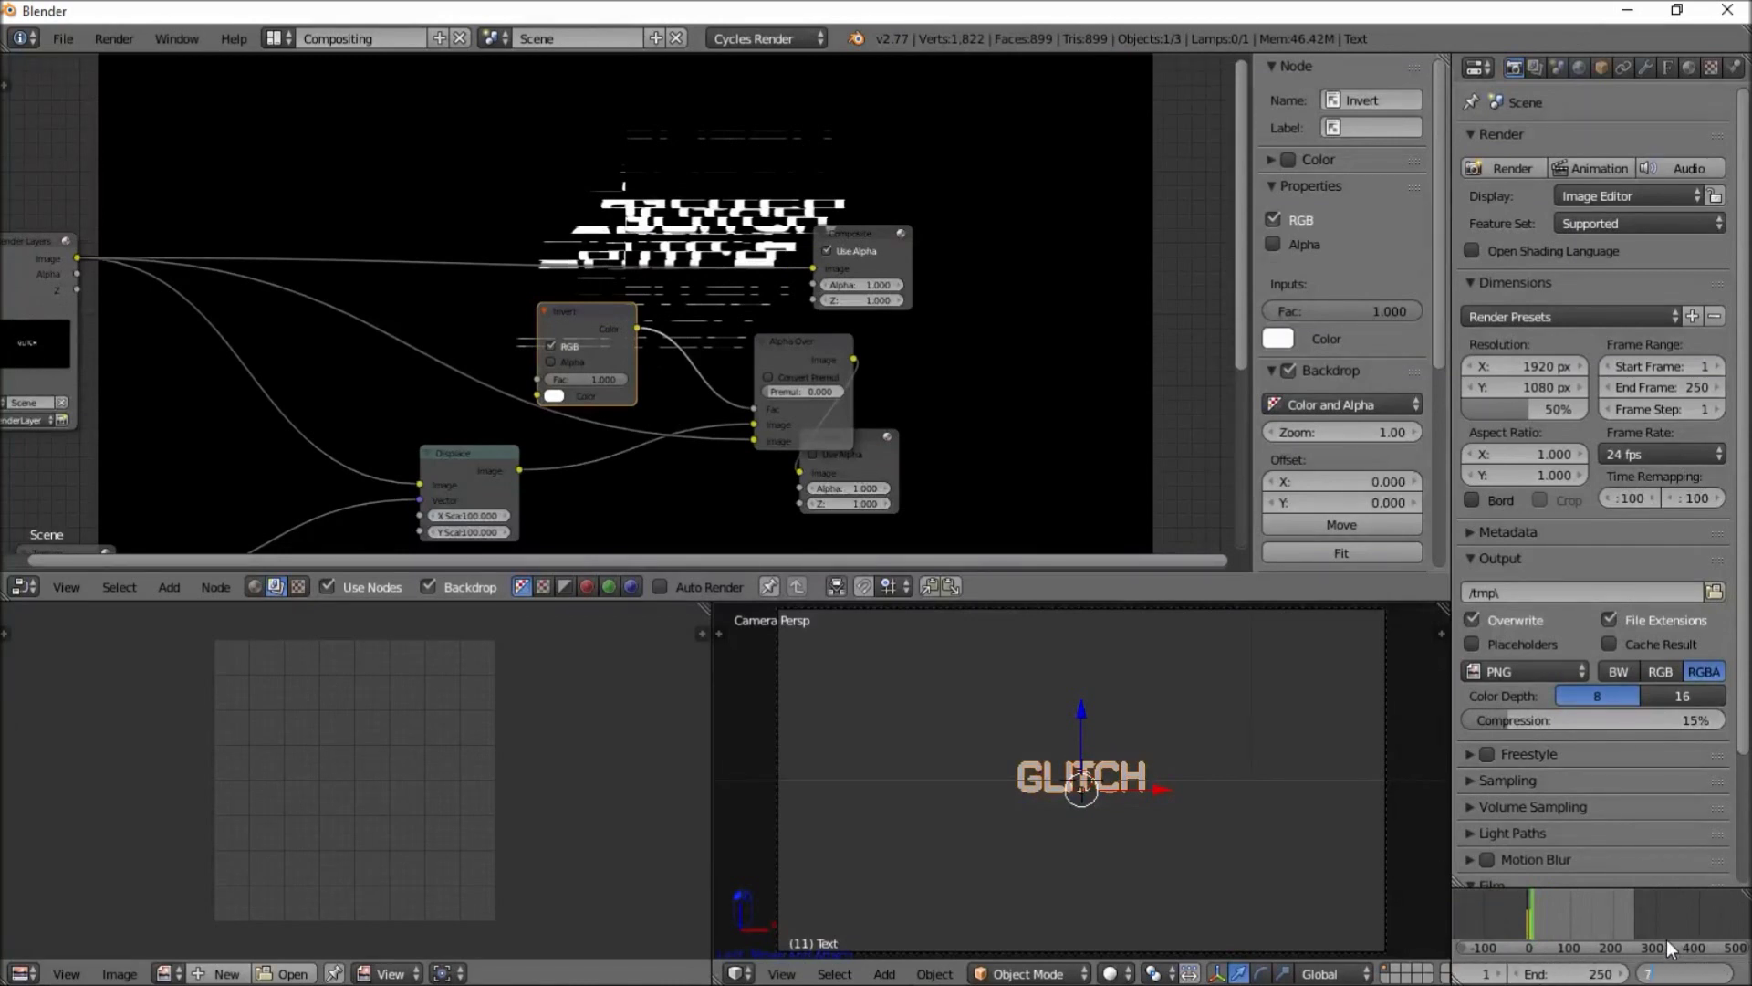
key(Return)
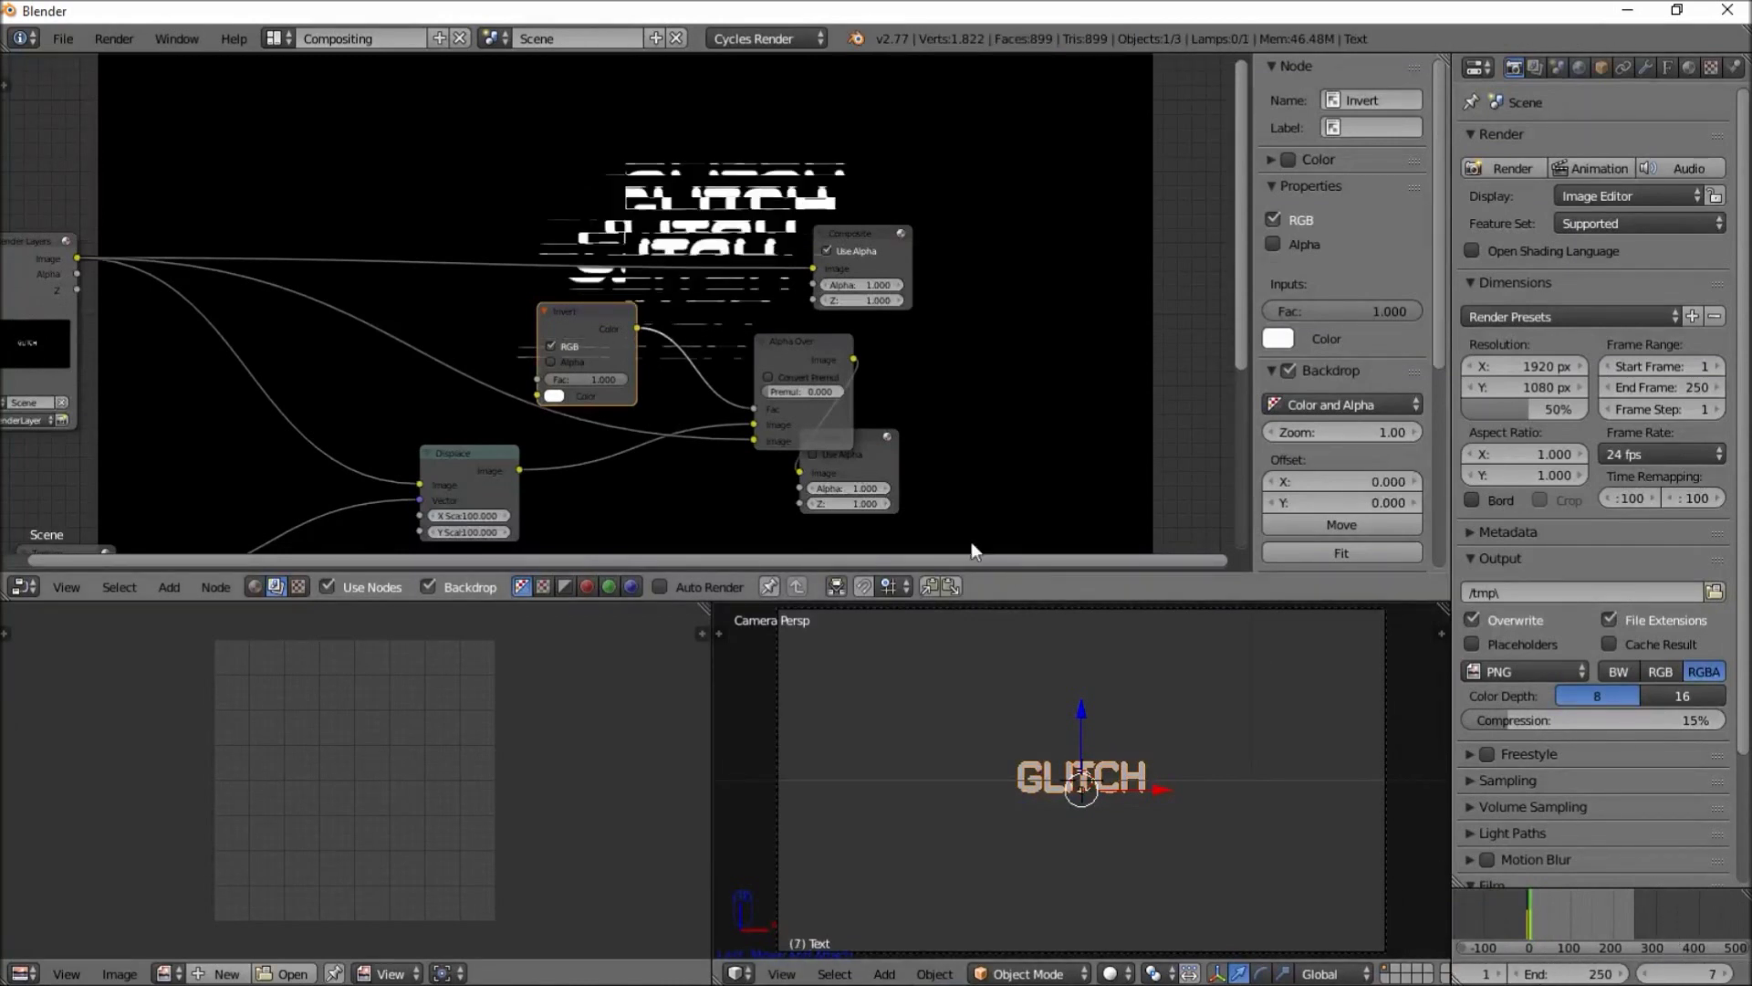
scroll(605, 382, up, 2)
click(566, 352)
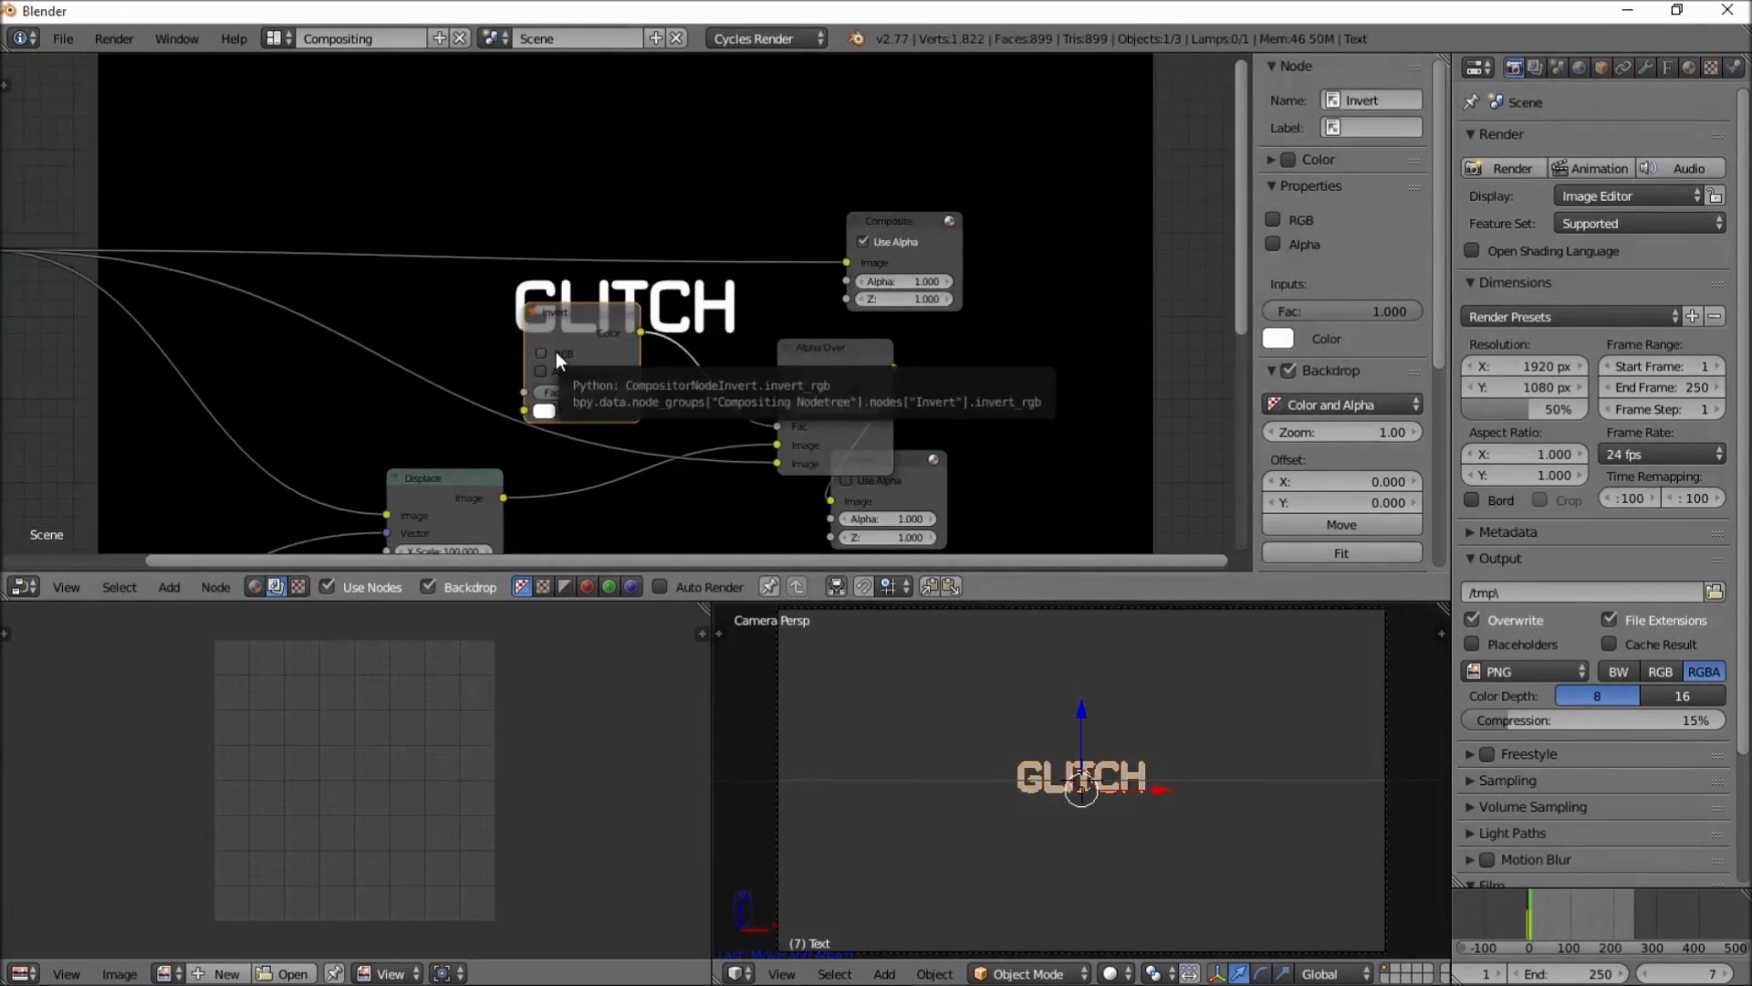
key(i)
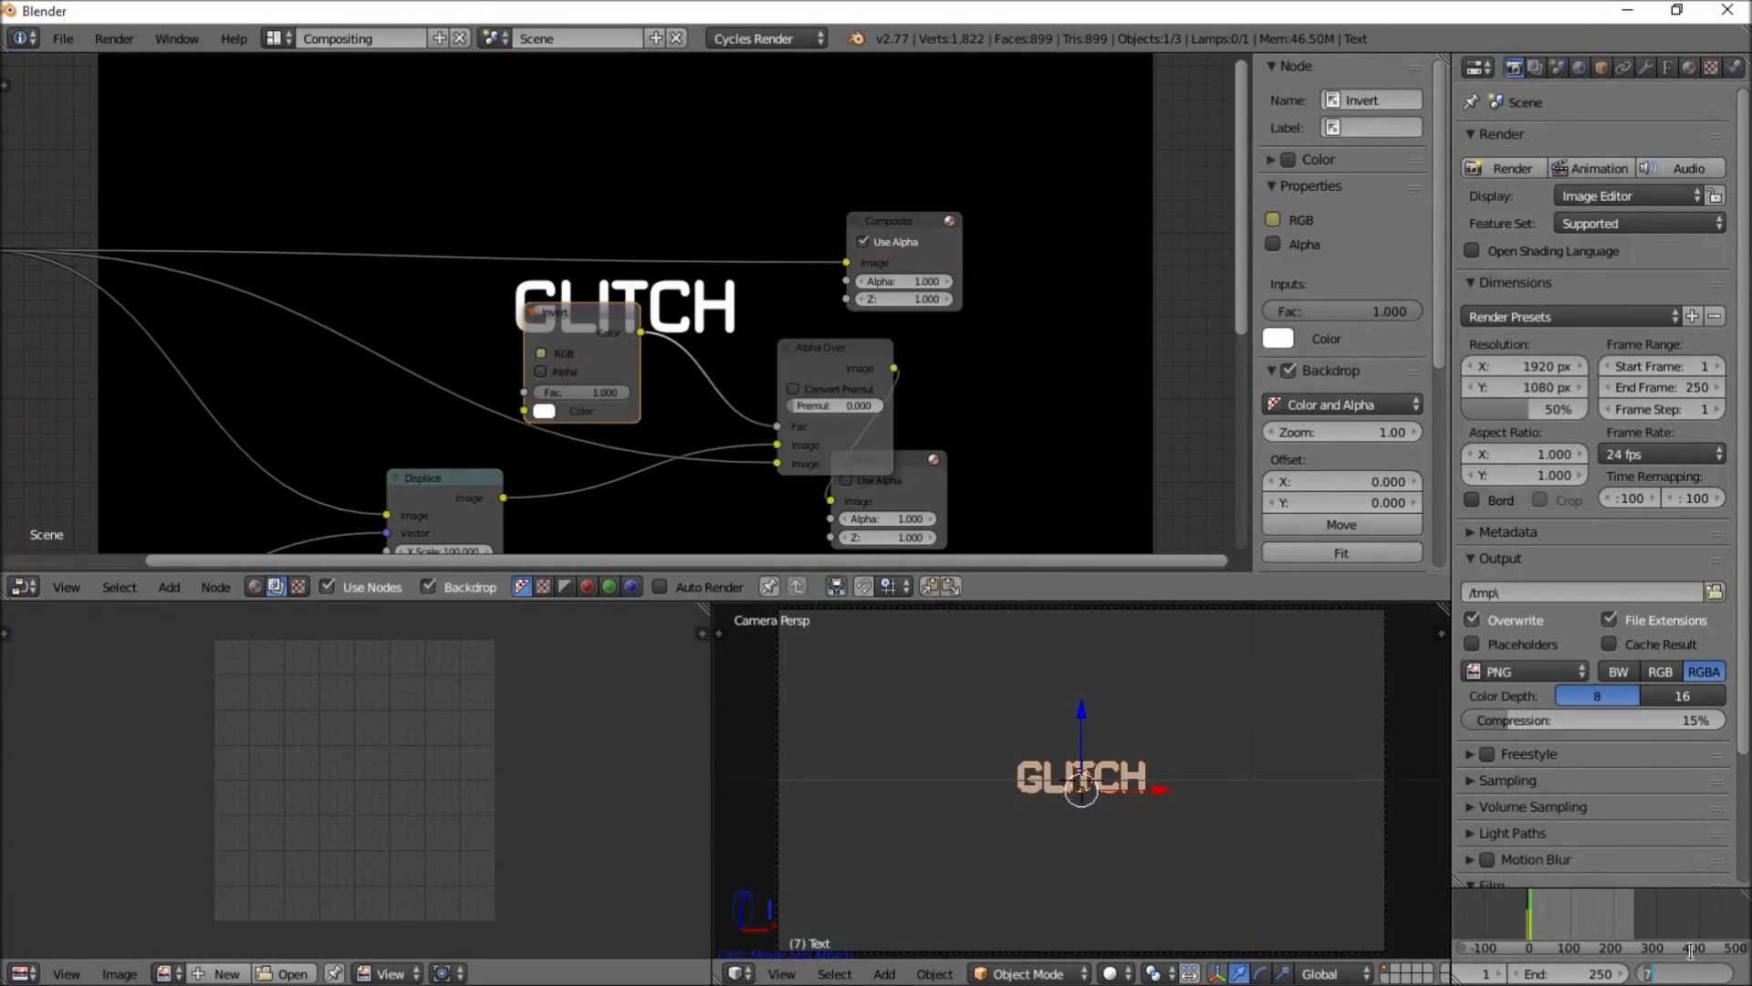
Advance to frame 8, enable the Invert node's RGB option and keyframe it
key(Right)
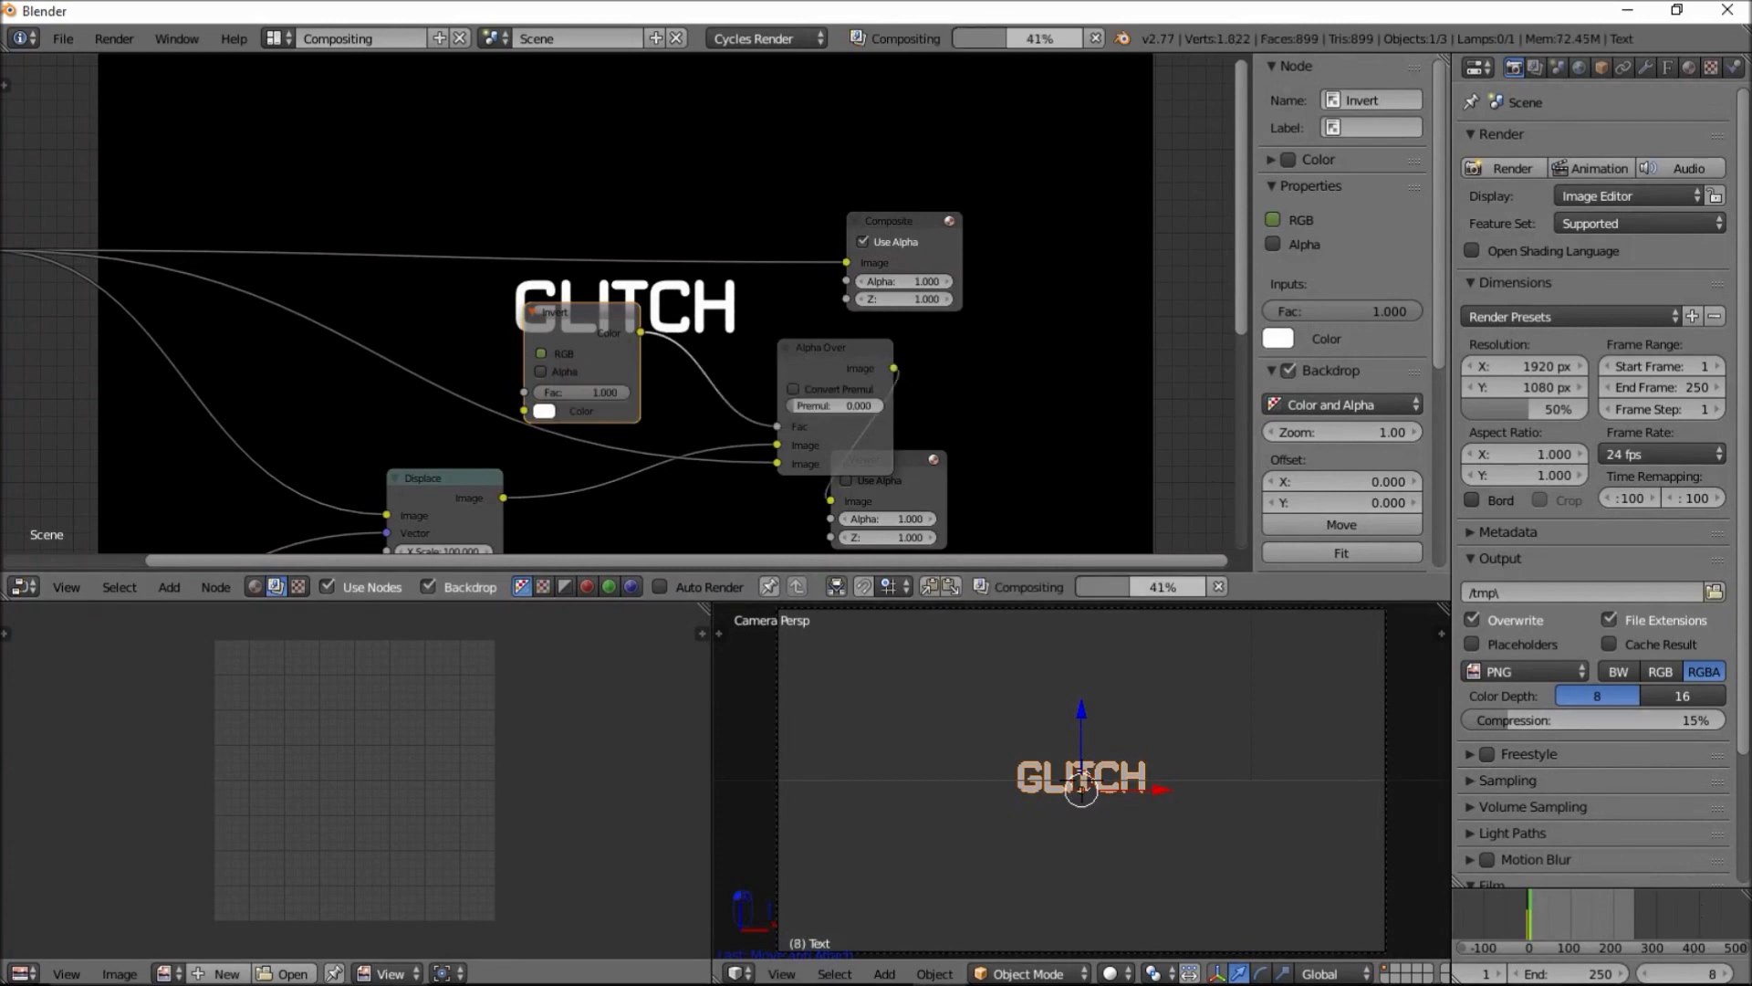
click(542, 354)
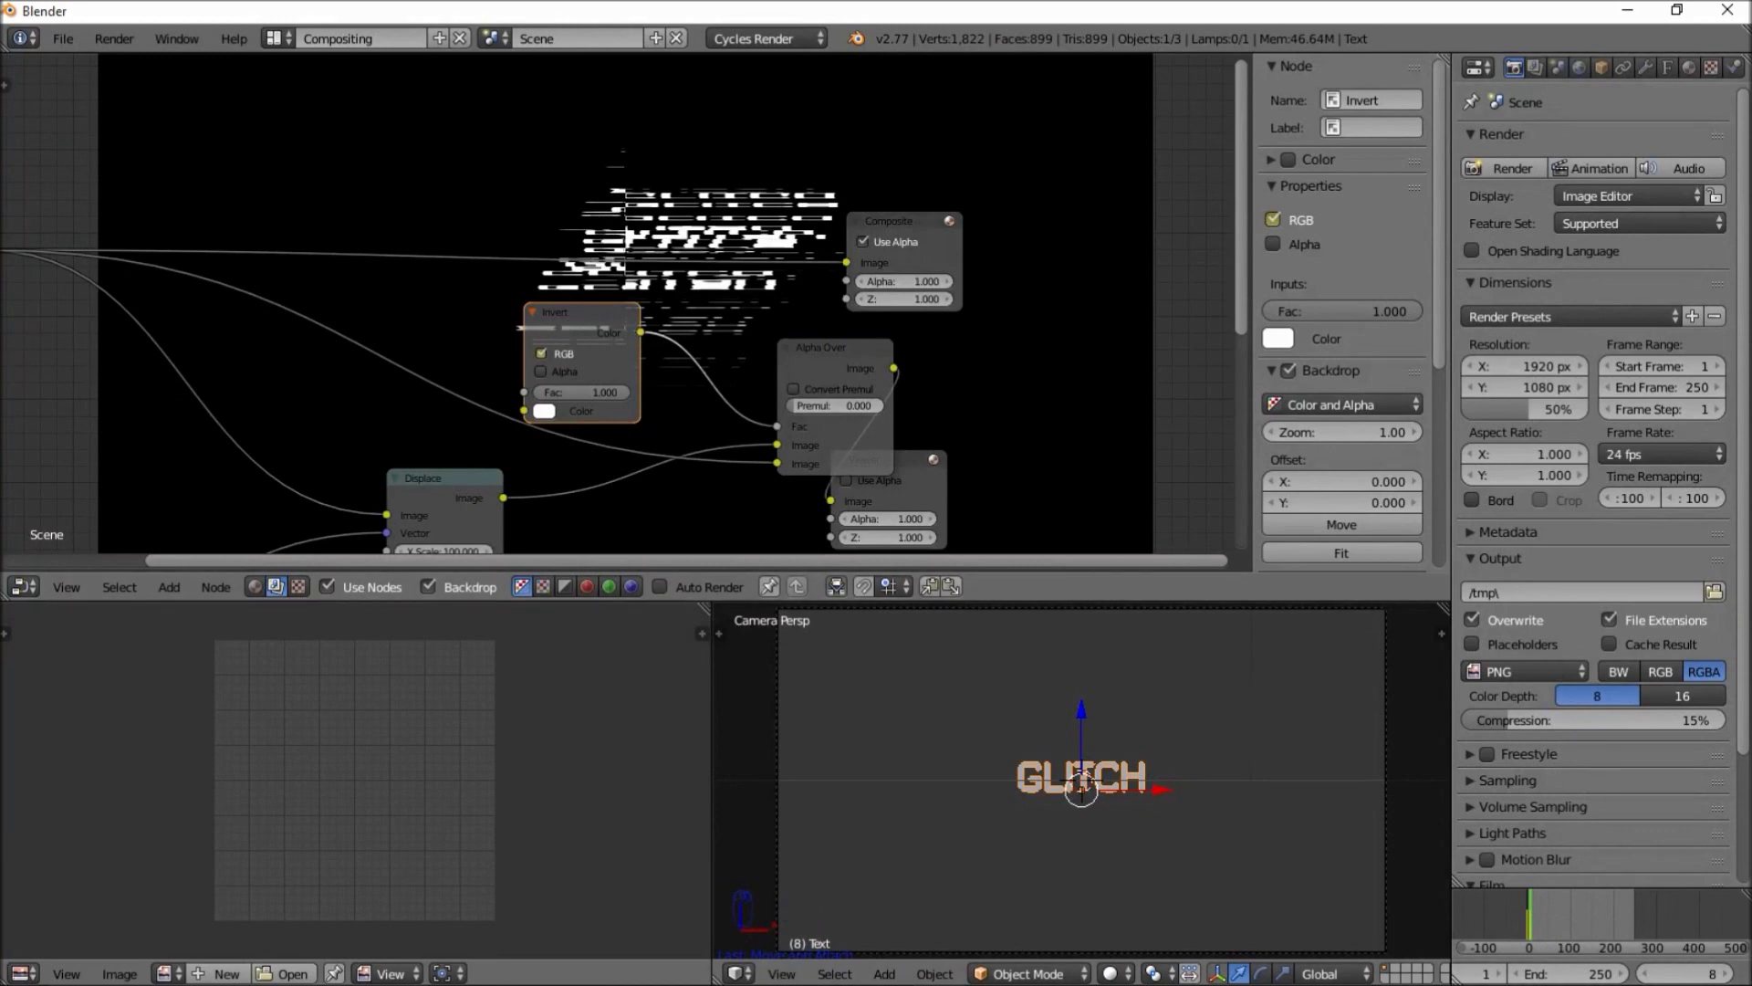
Return to frame 7 and scrub the timeline to frame 267 to check the switch from plain to displaced text
click(1723, 972)
click(1699, 973)
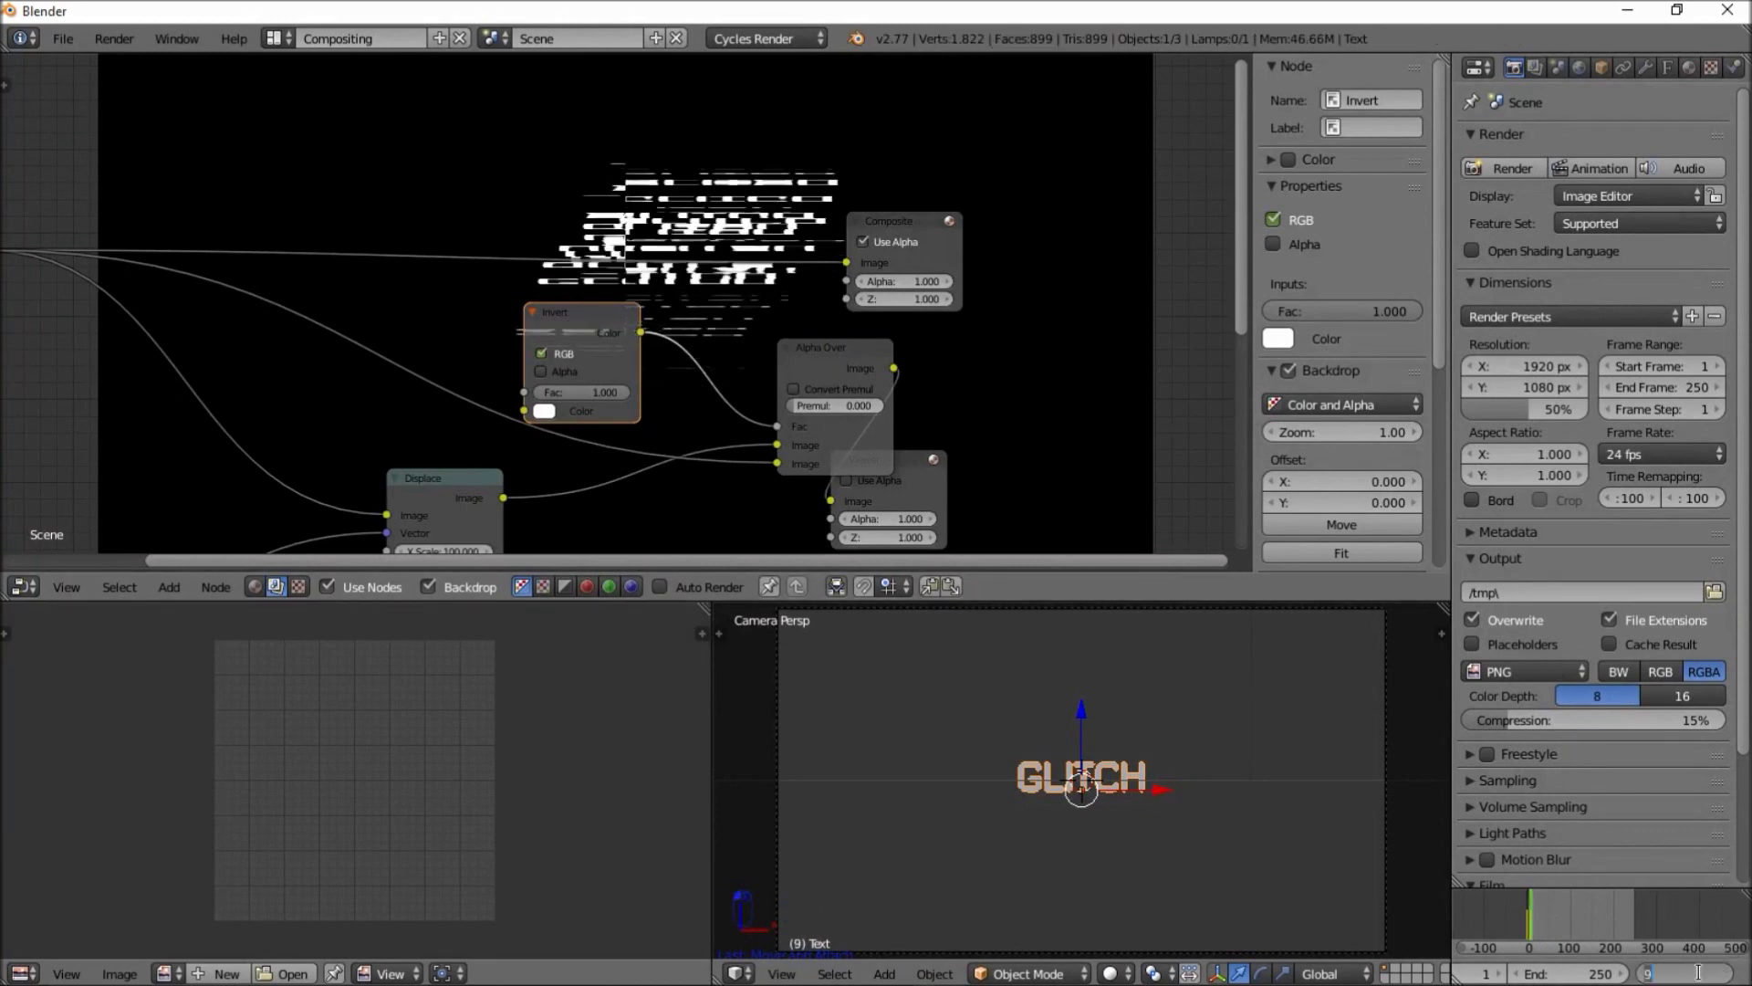
text(7)
key(Return)
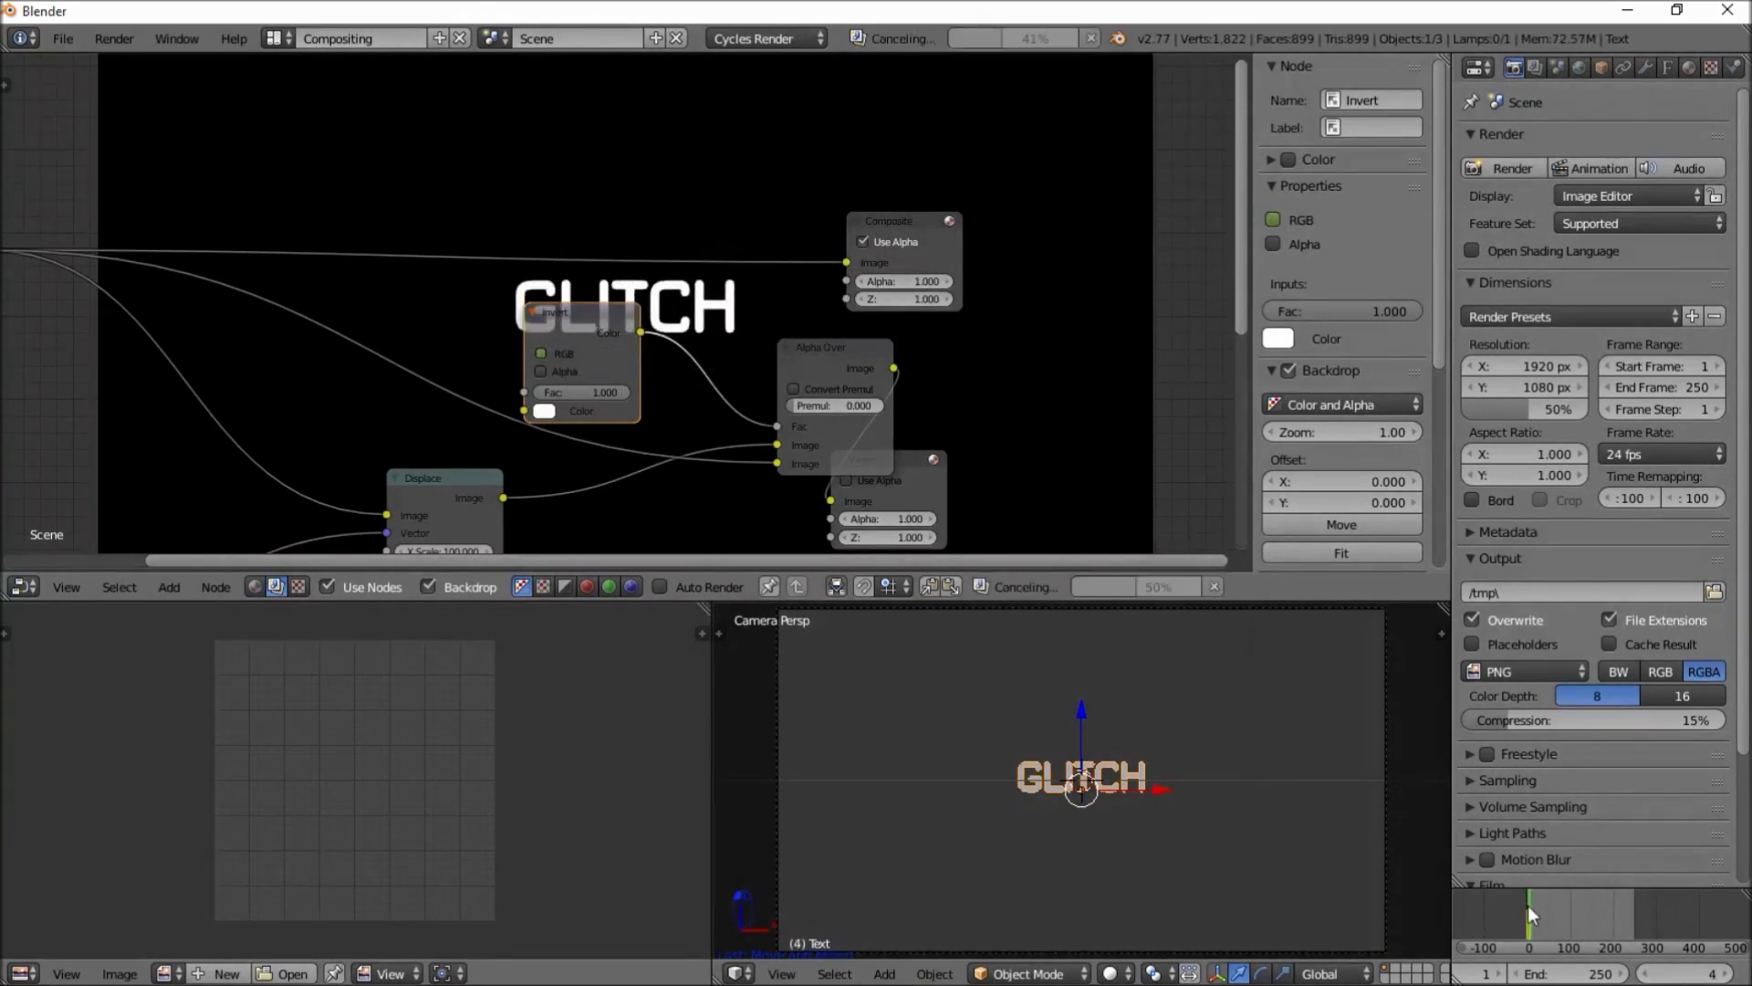
drag(1528, 906, 1641, 916)
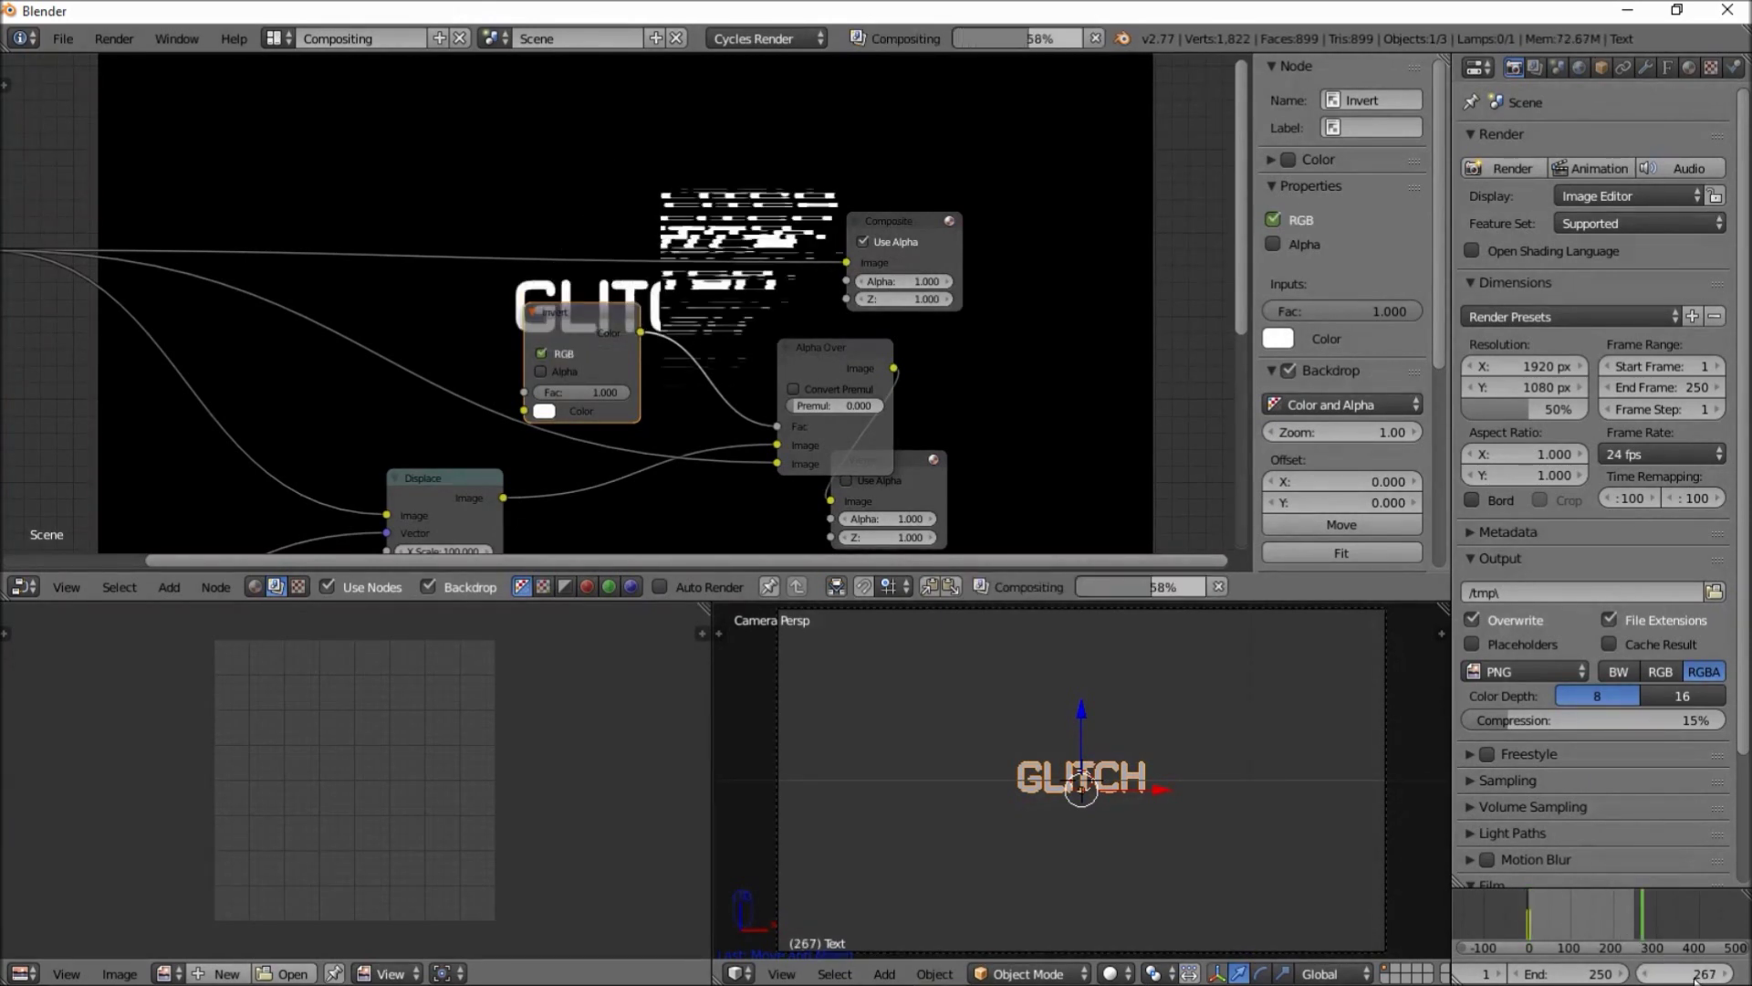
Move to frame 11 and keyframe the Invert node's RGB option as enabled
click(1693, 975)
text(12)
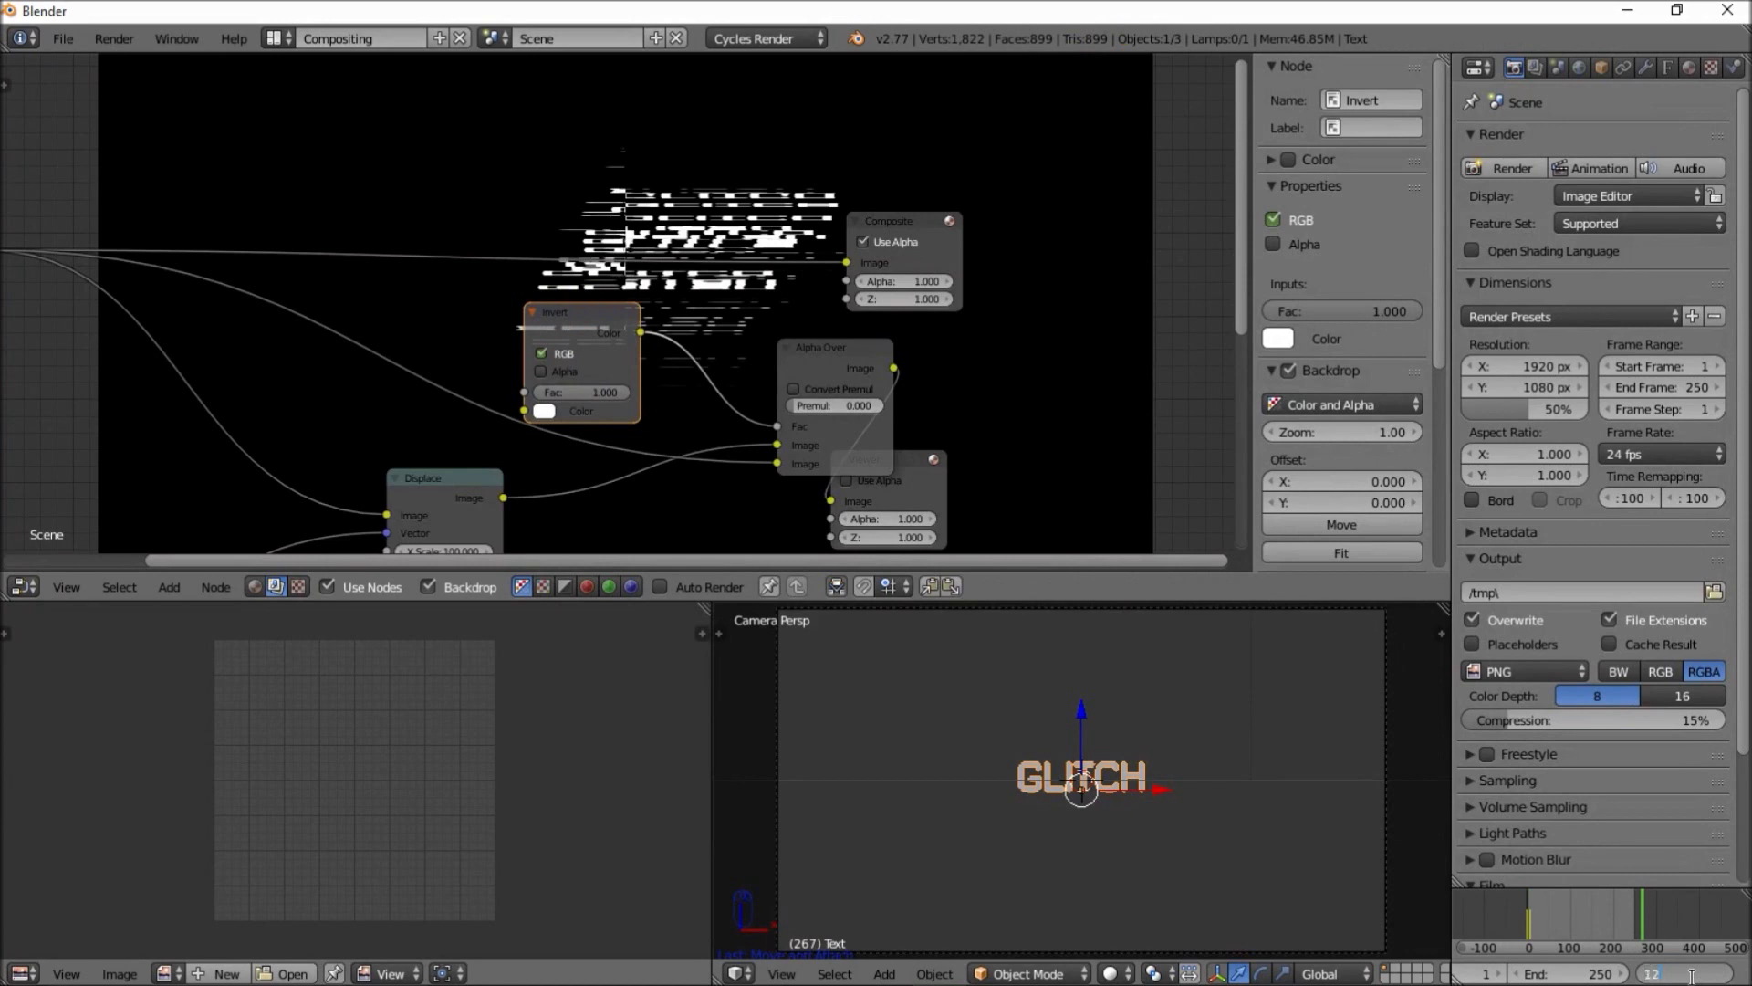
key(Return)
click(1691, 974)
text(11)
key(Return)
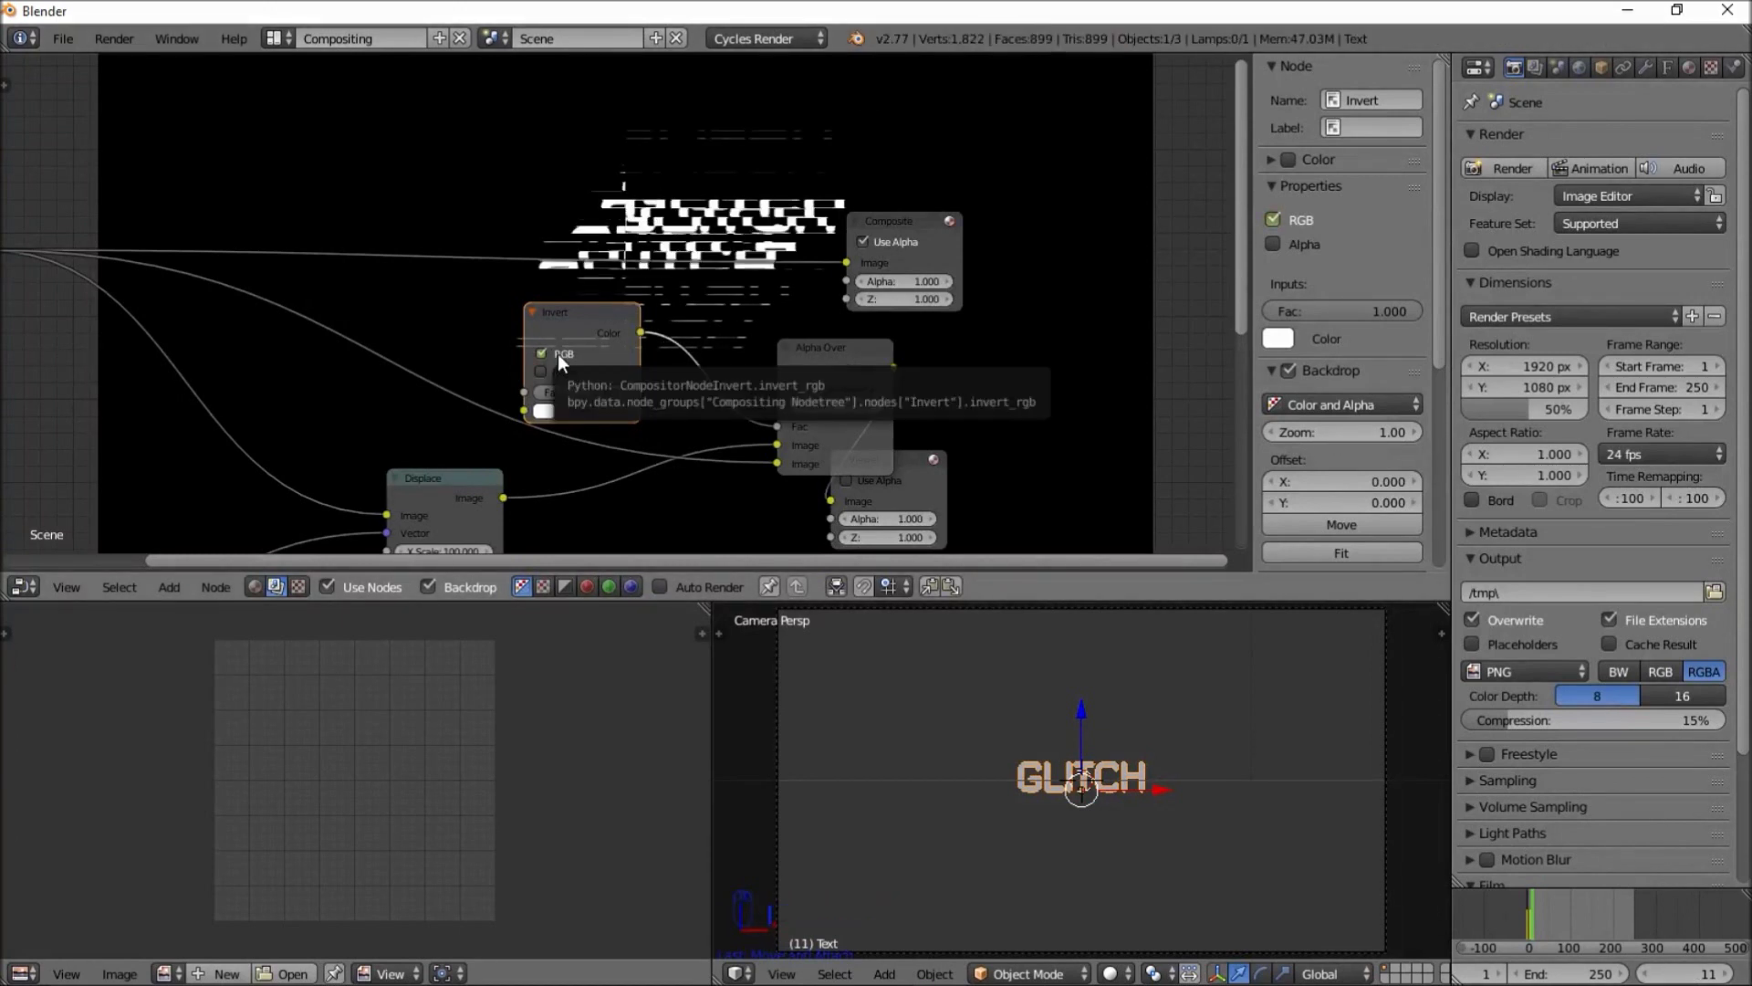
Move to frame 12, undo the mistaken keyframe, and keyframe the Invert node's RGB option as disabled
click(1661, 973)
text(12)
key(Return)
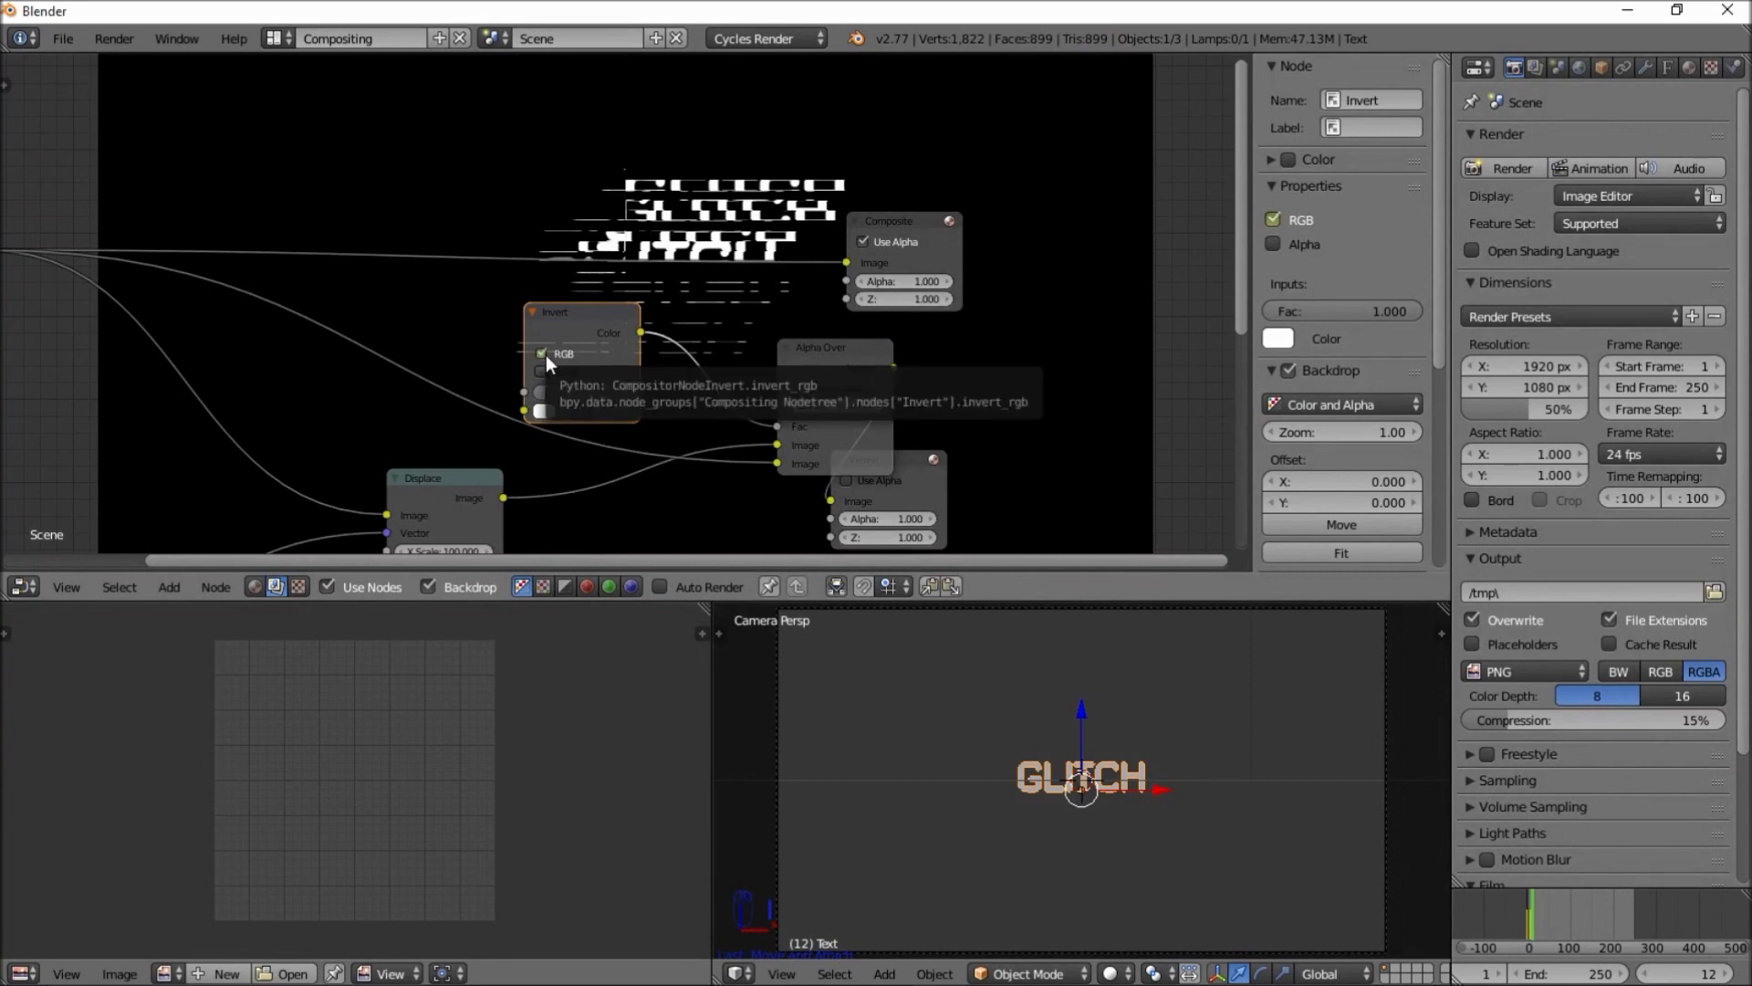
key(ctrl+z)
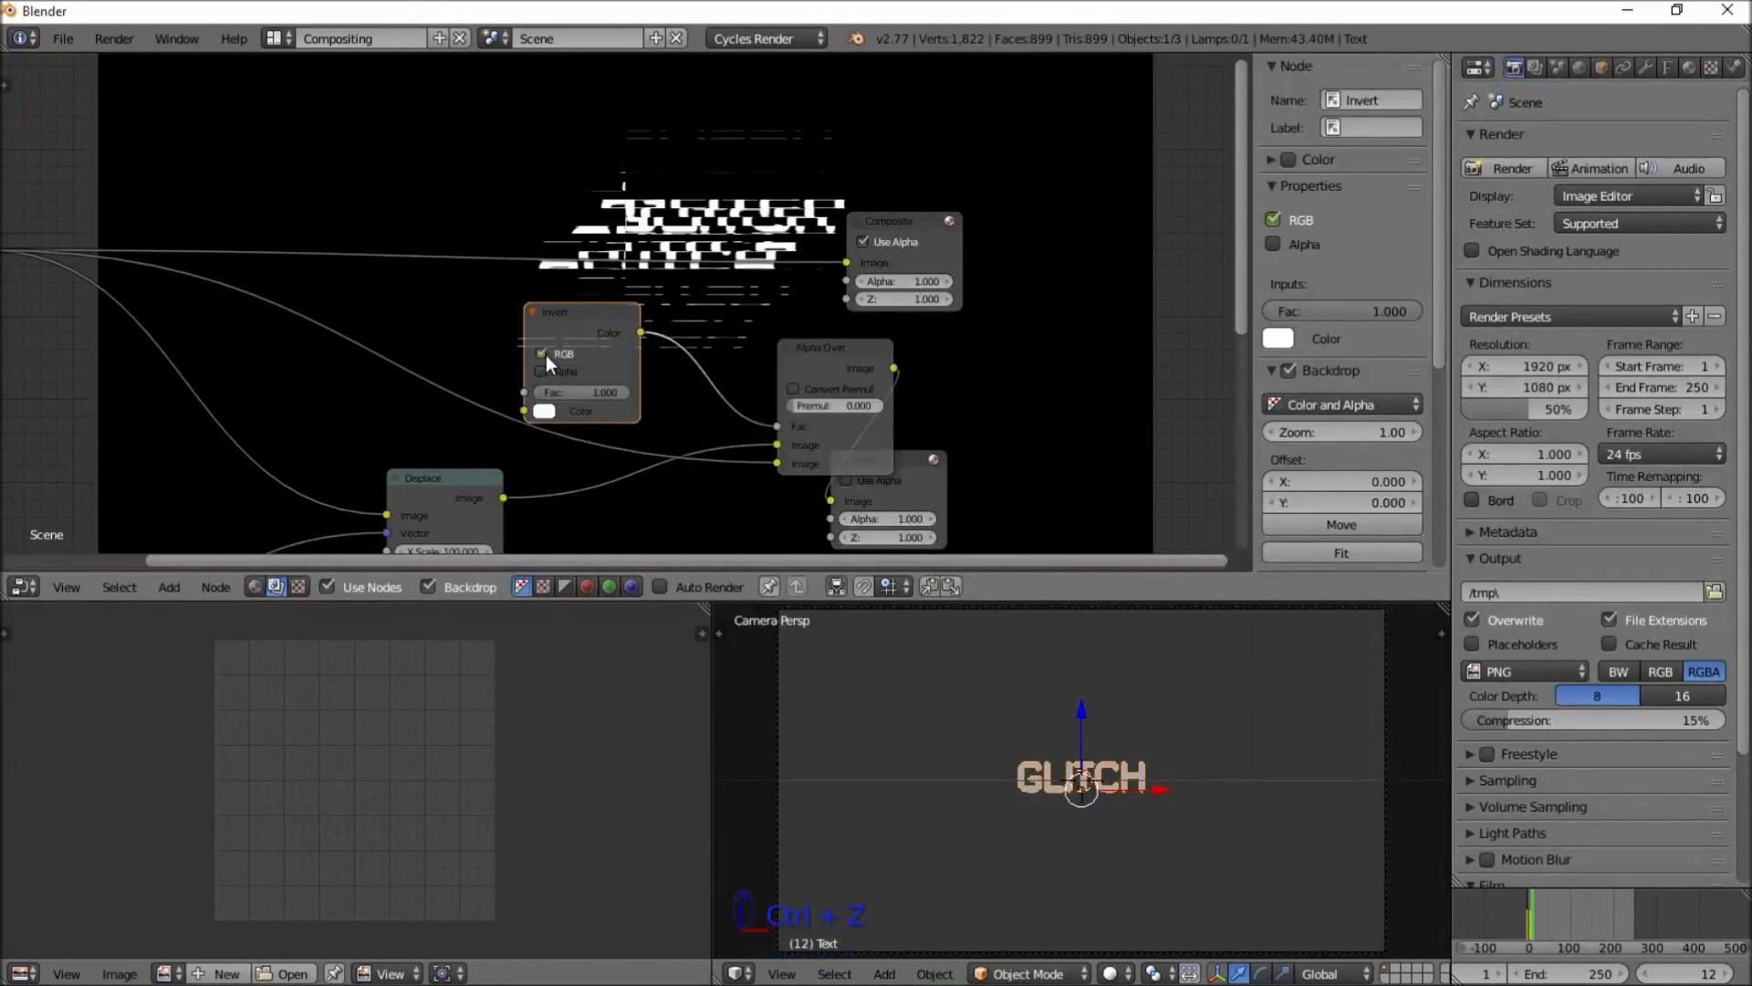
click(546, 354)
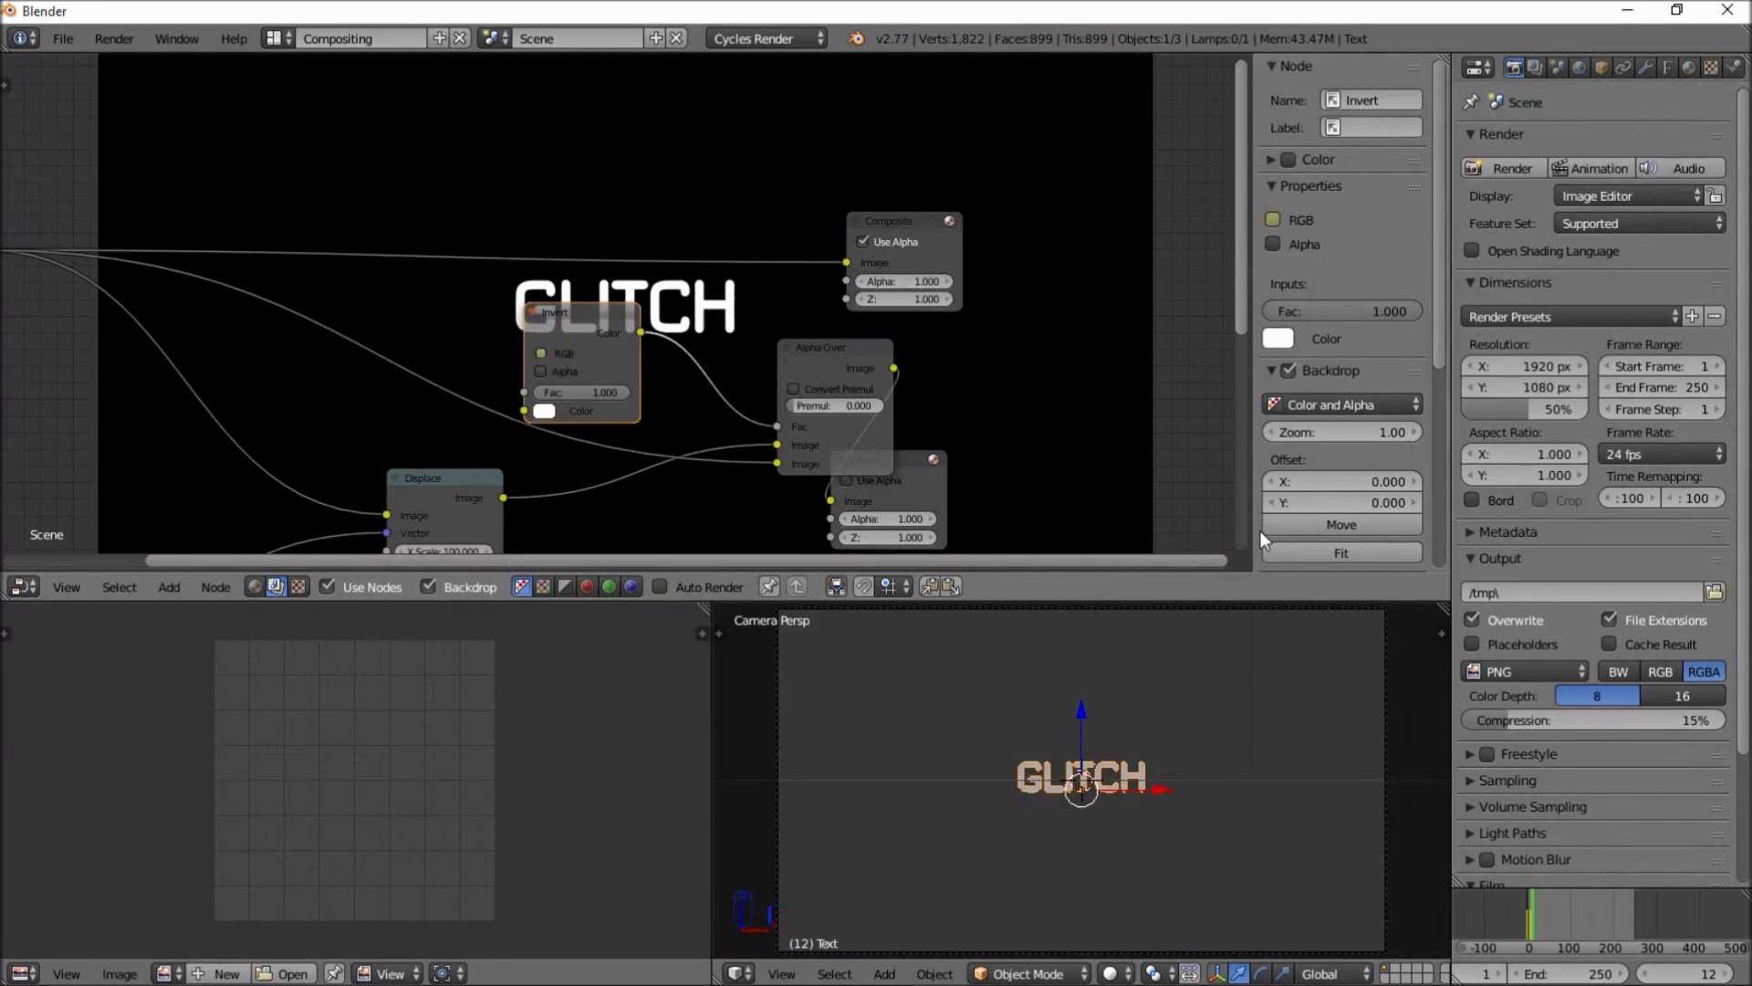
Scrub the timeline around the keyframes to frame 15 to check how the glitch turns on and off
drag(1524, 926, 1533, 927)
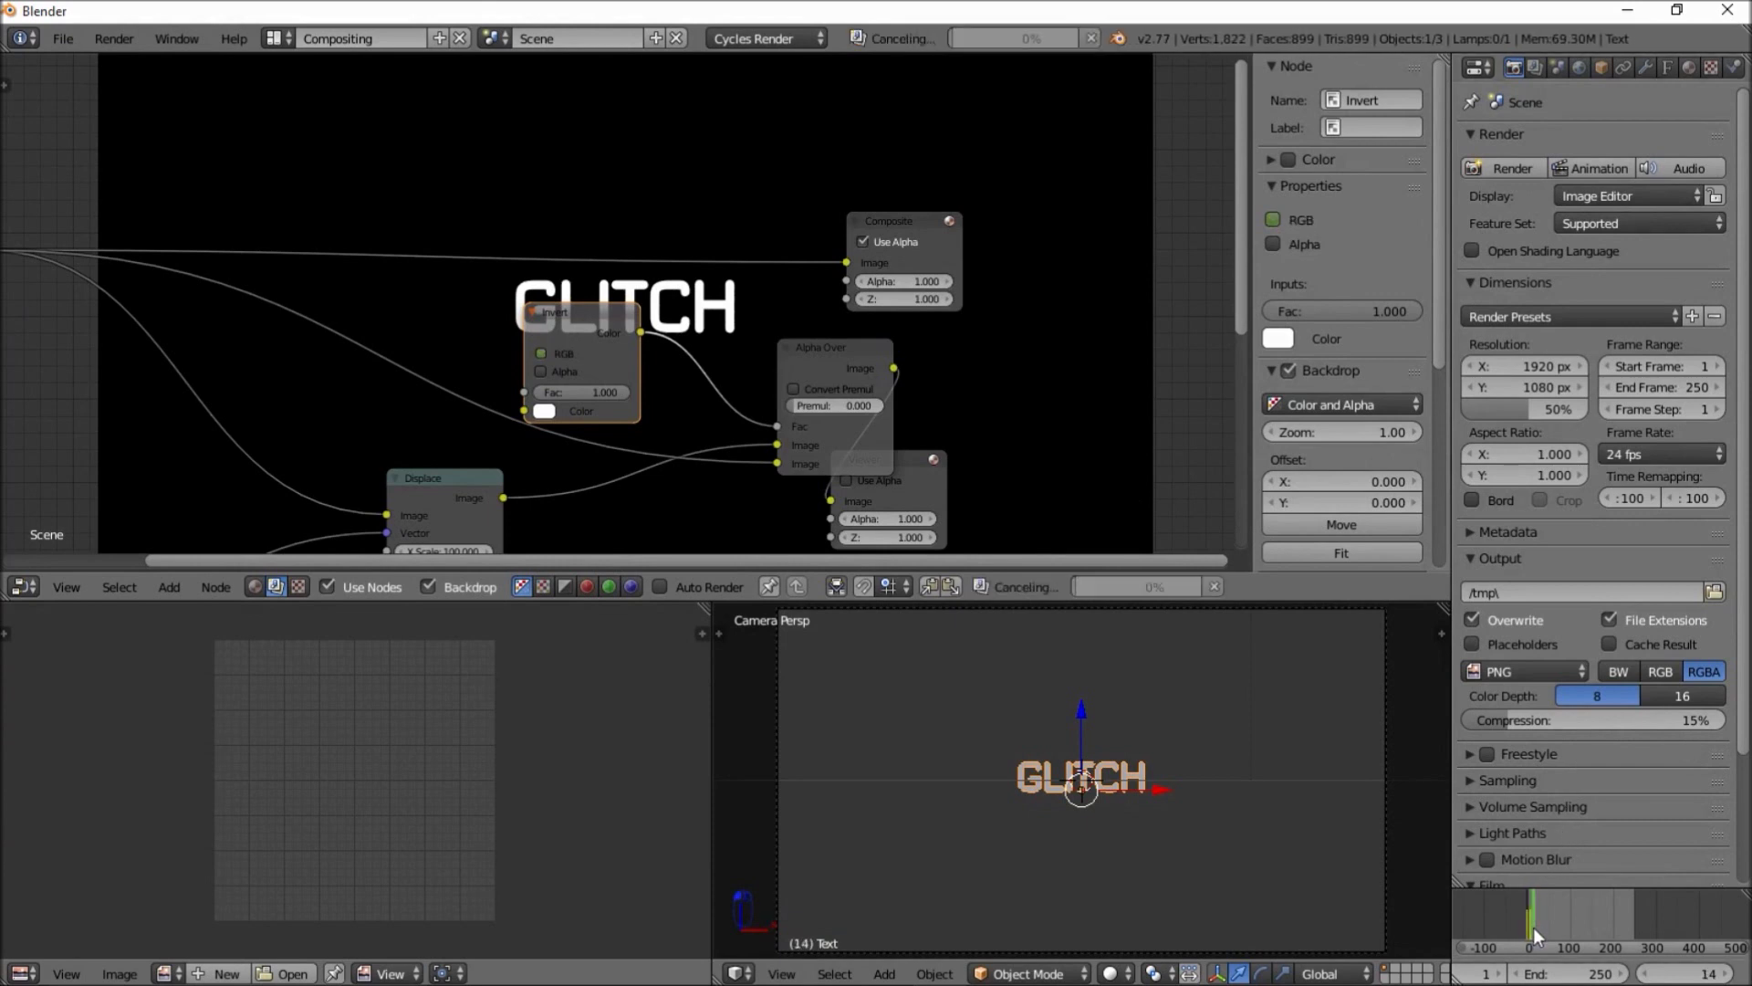
scroll(1533, 927, up, 4)
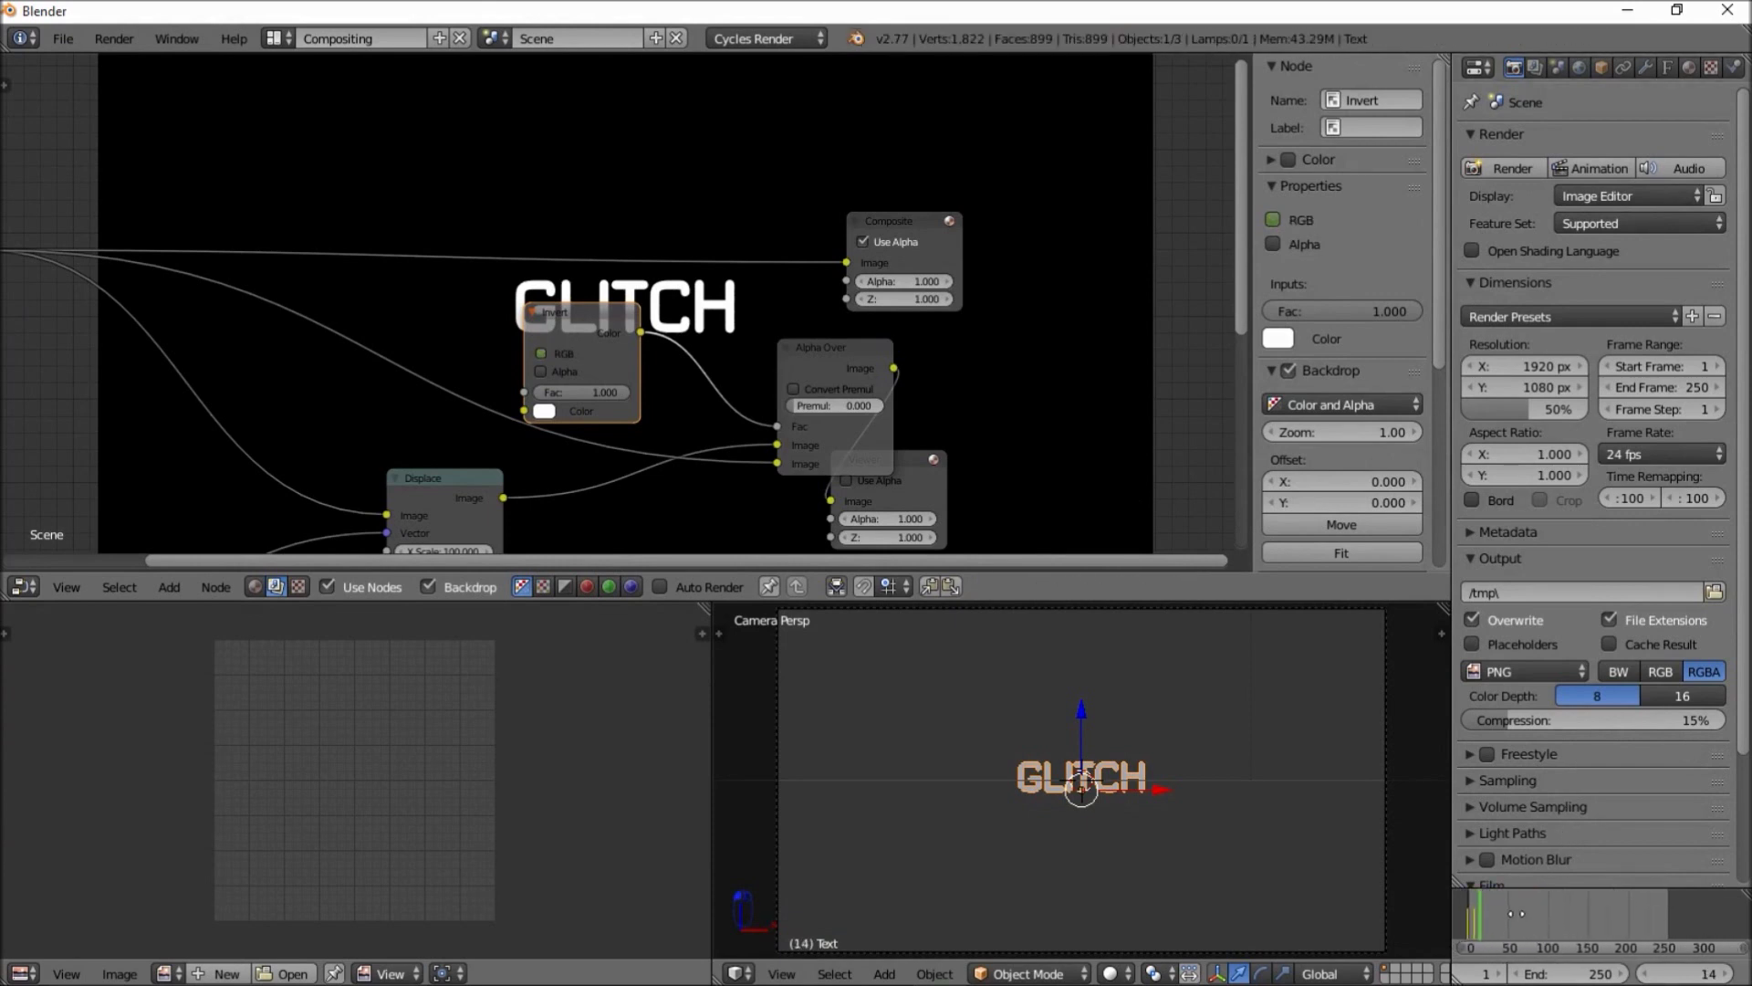
scroll(1533, 913, up, 5)
mouse_move(1520, 903)
mouse_down()
mouse_move(1502, 902)
mouse_move(1519, 912)
mouse_up()
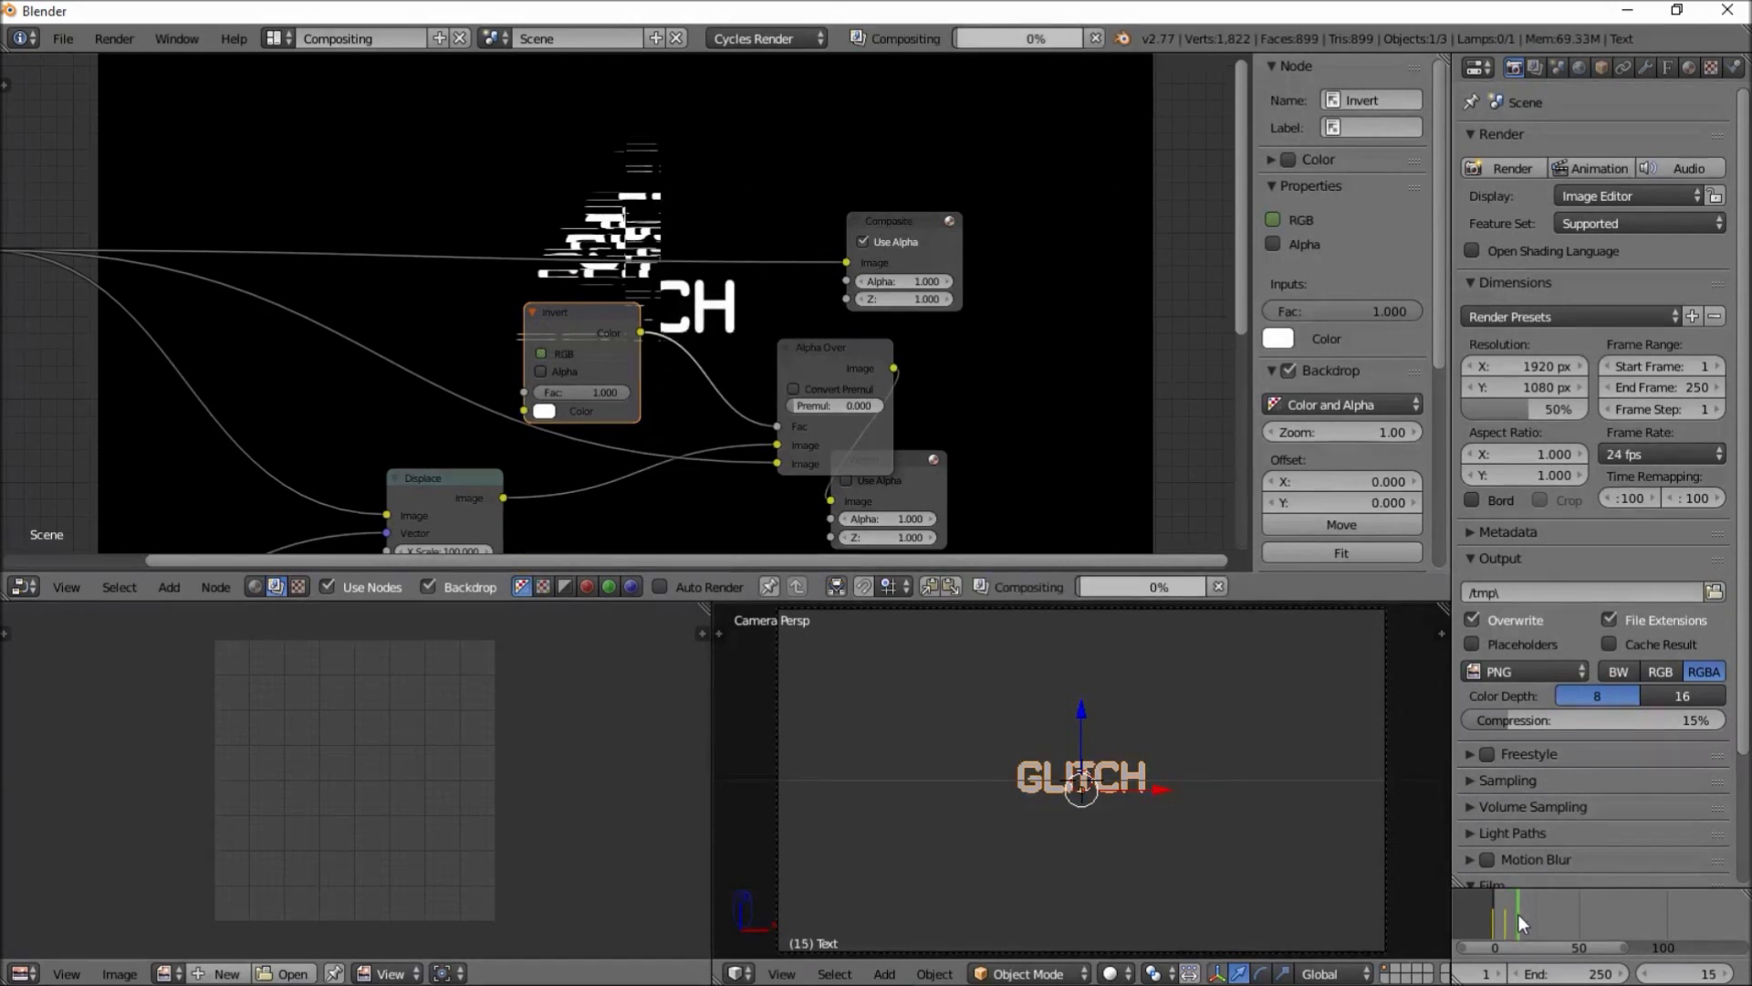
Move the Viewer and Composite nodes well away from the Alpha Over node to make room between them
scroll(965, 418, down, 1)
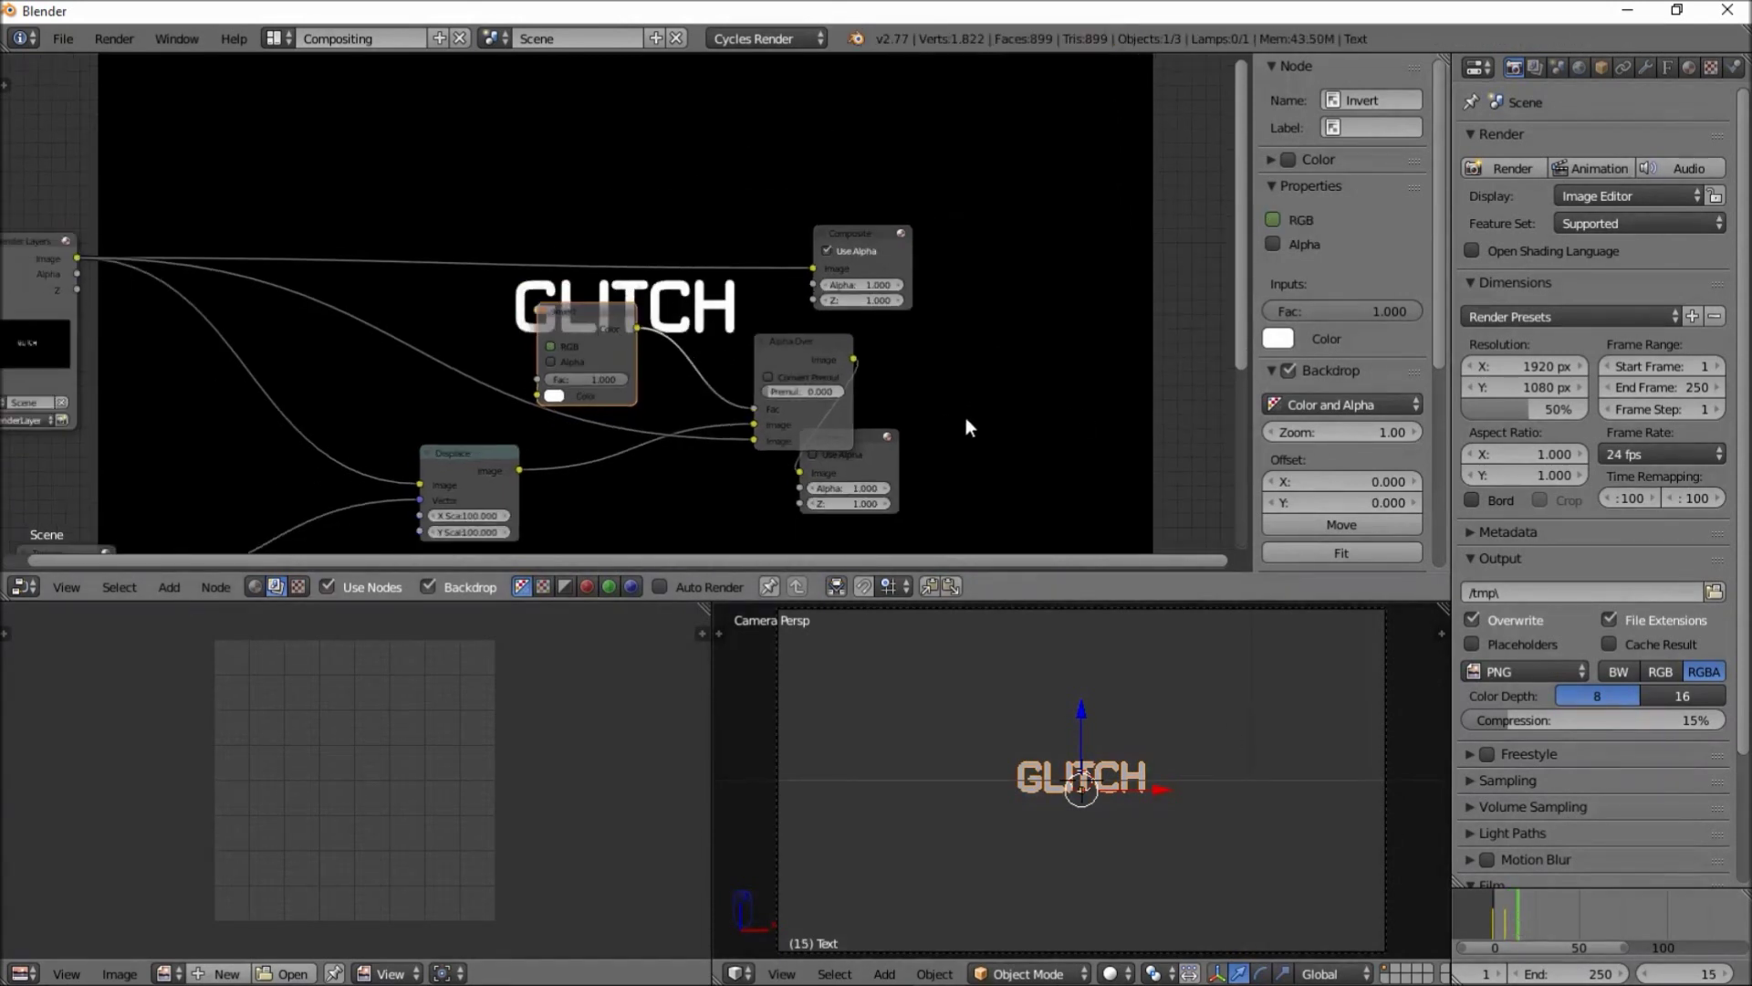
scroll(905, 426, down, 1)
drag(872, 424, 1296, 411)
drag(830, 234, 1225, 173)
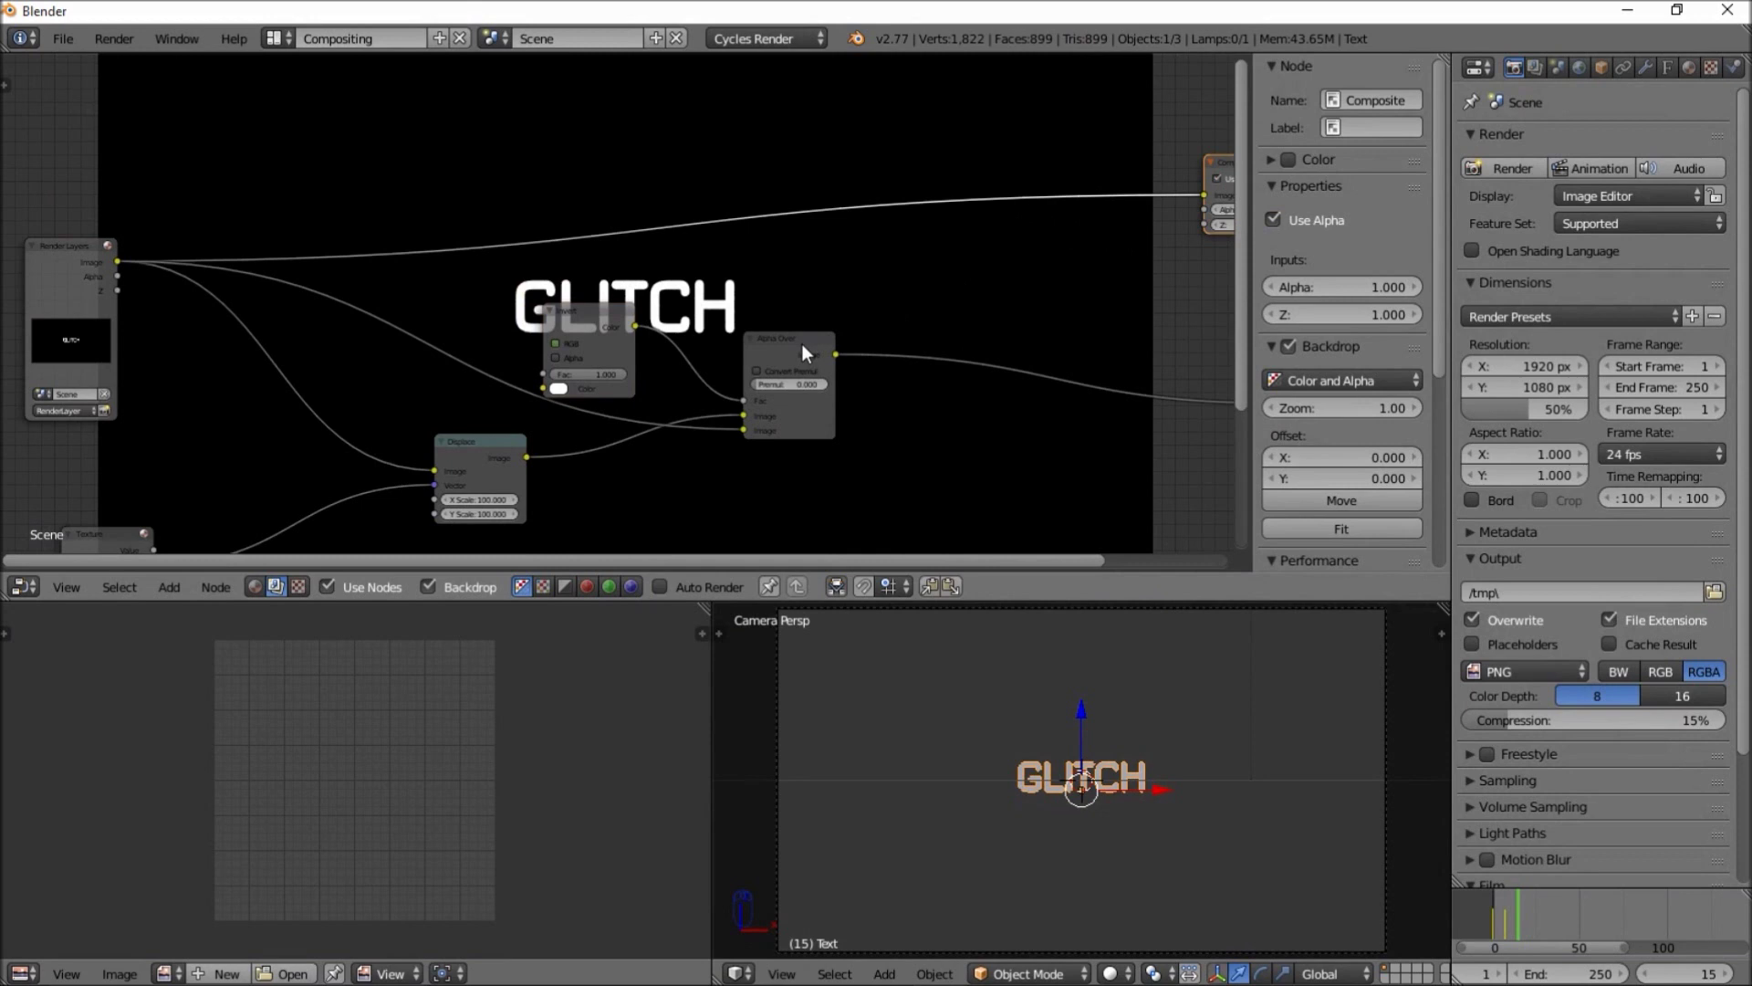
Move the Alpha Over node farther from Displace and insert a Mix node on the link between them
drag(780, 356, 1143, 349)
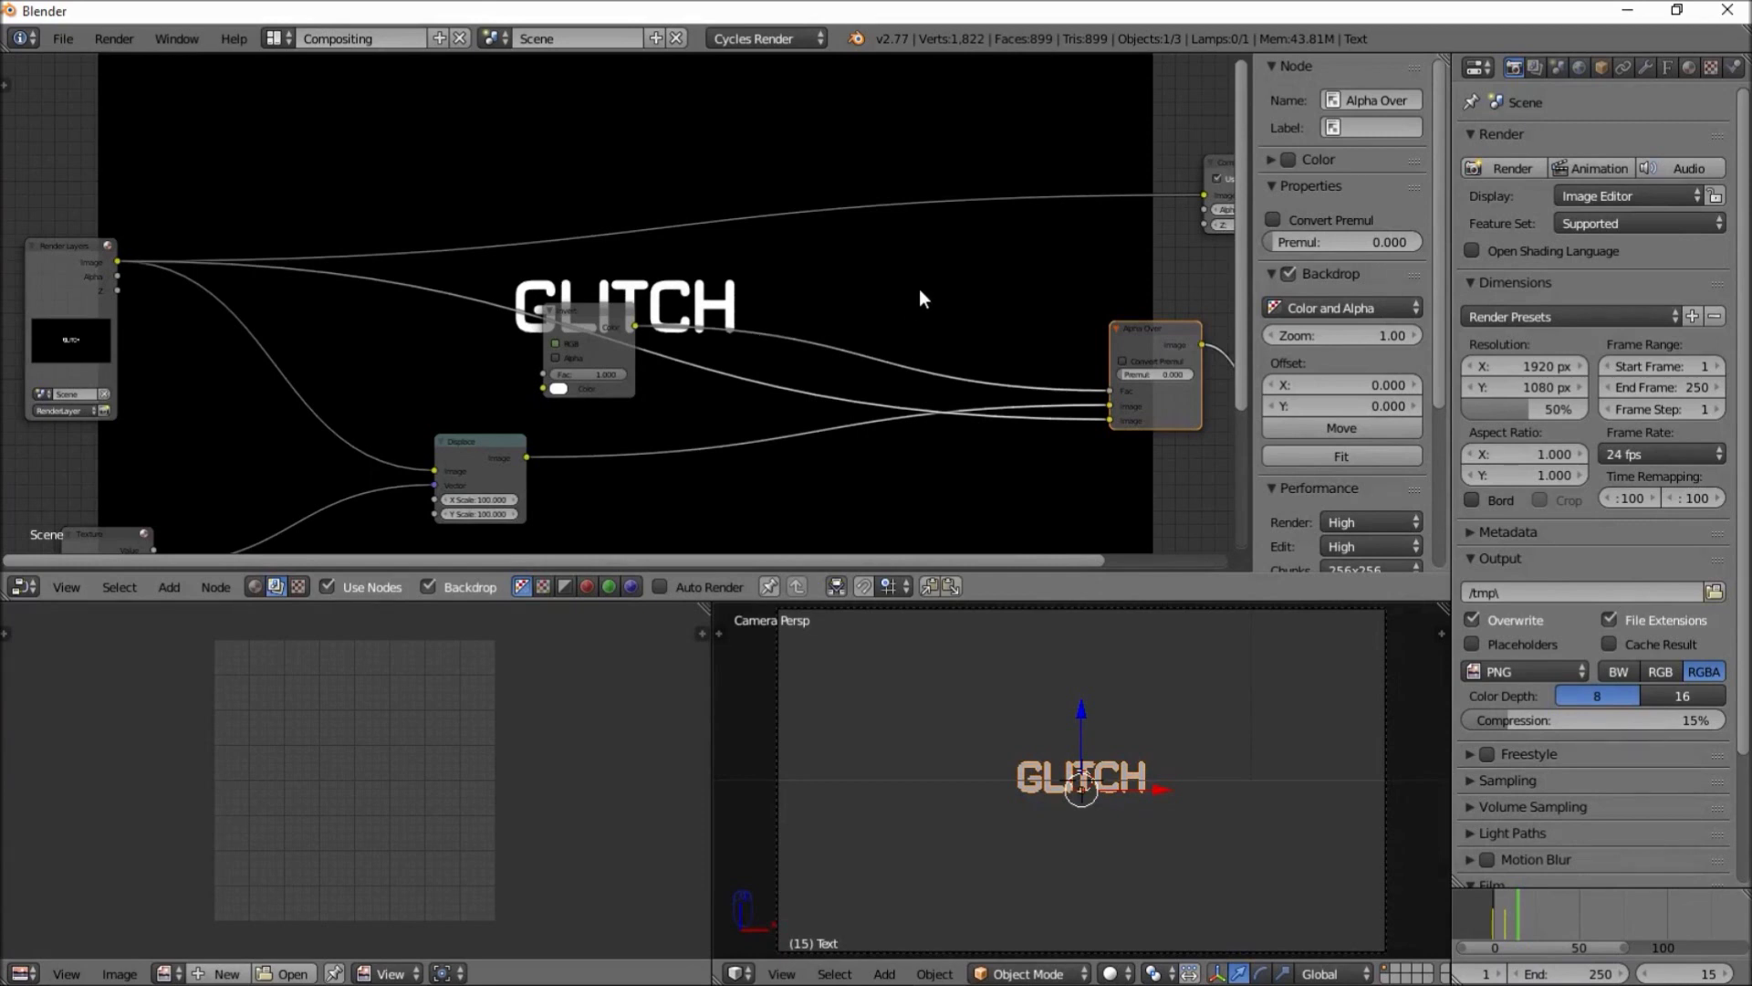
scroll(591, 445, down, 2)
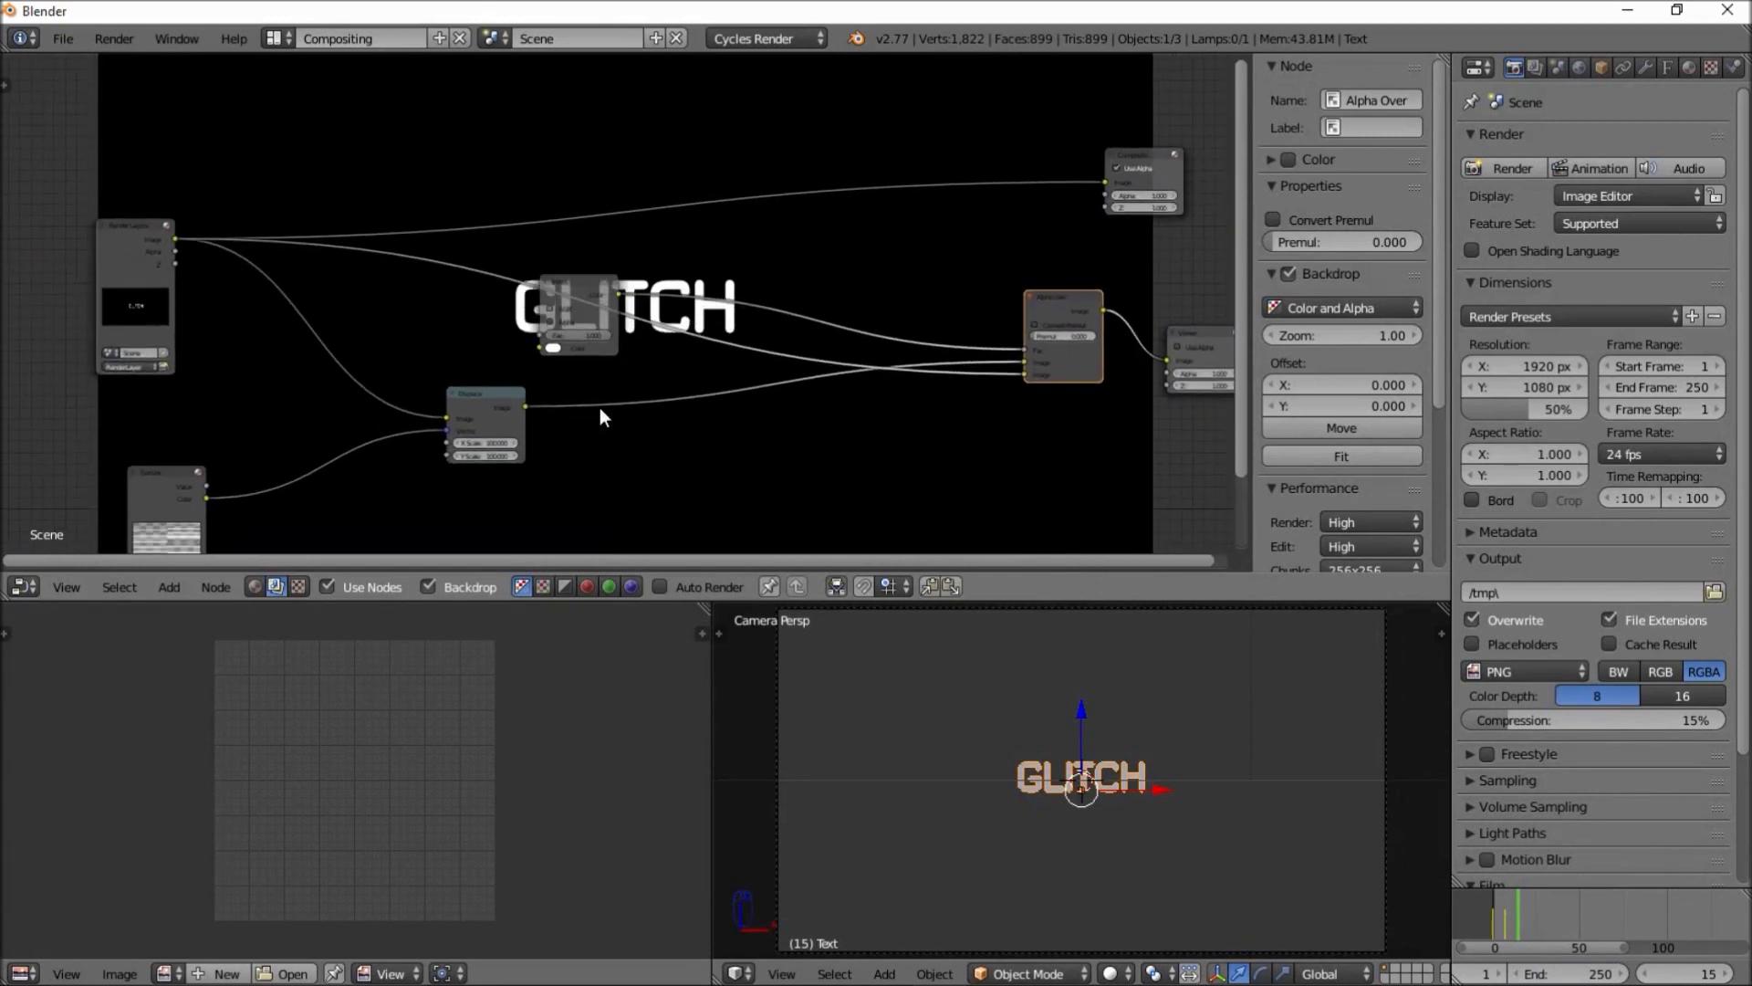
click(169, 587)
mouse_move(221, 497)
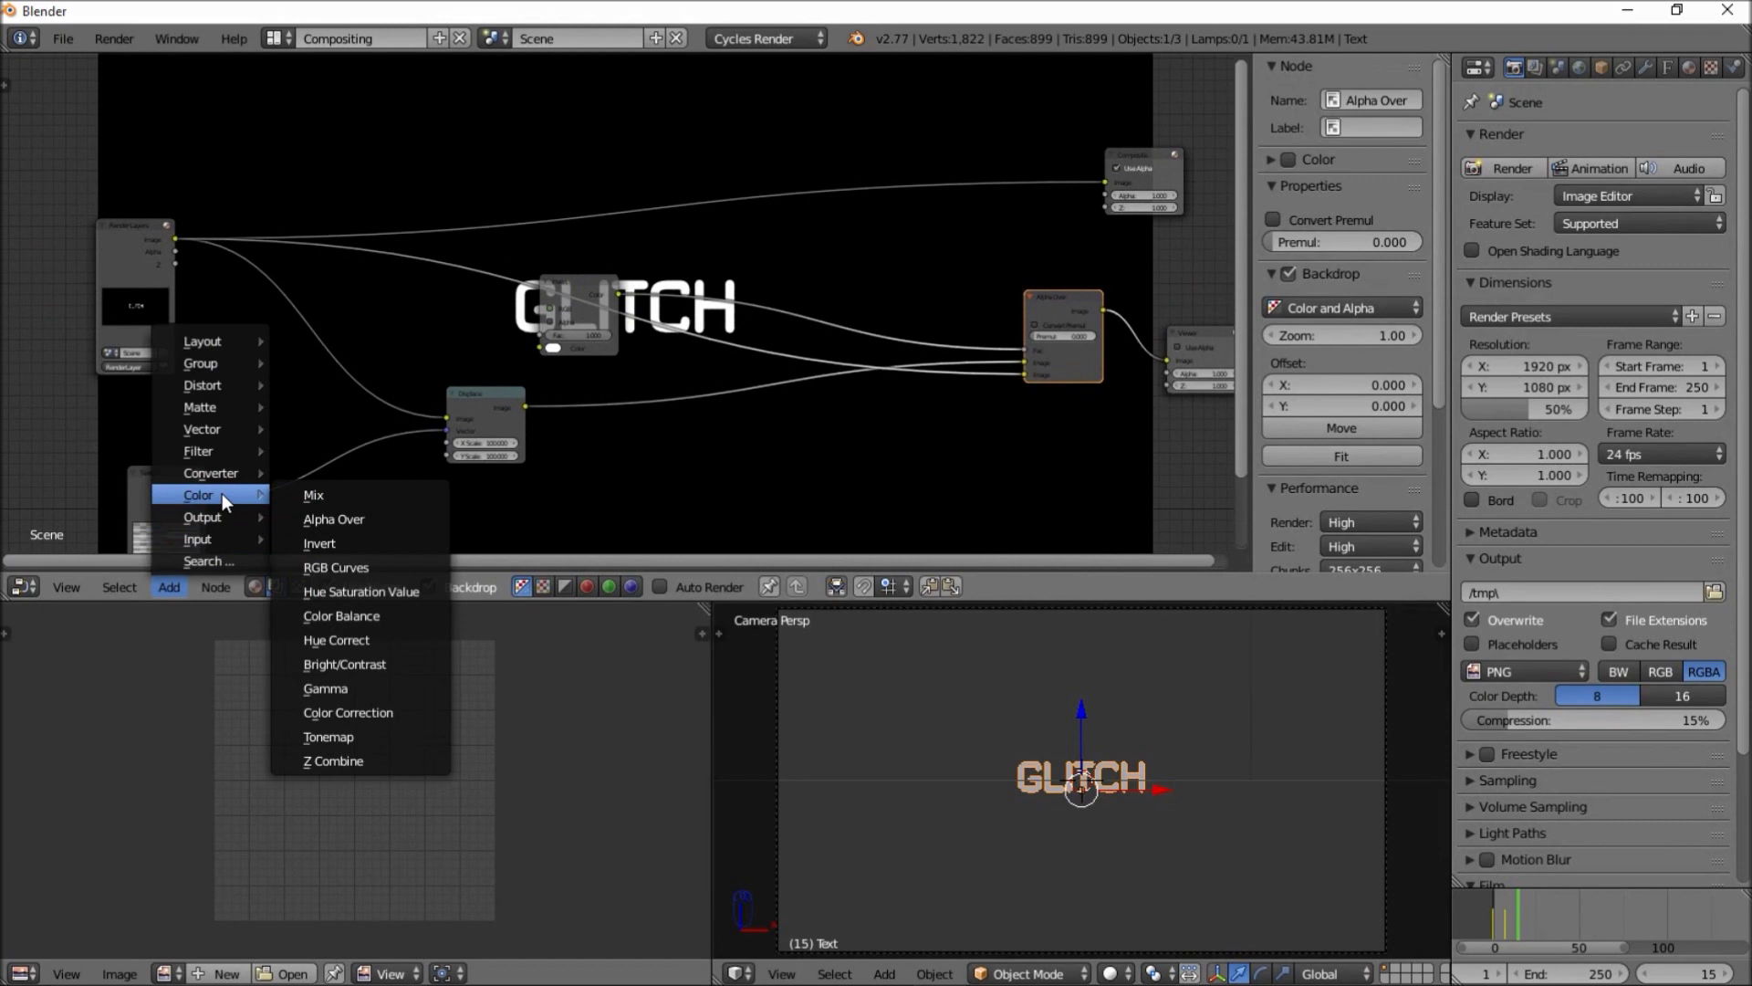
click(299, 497)
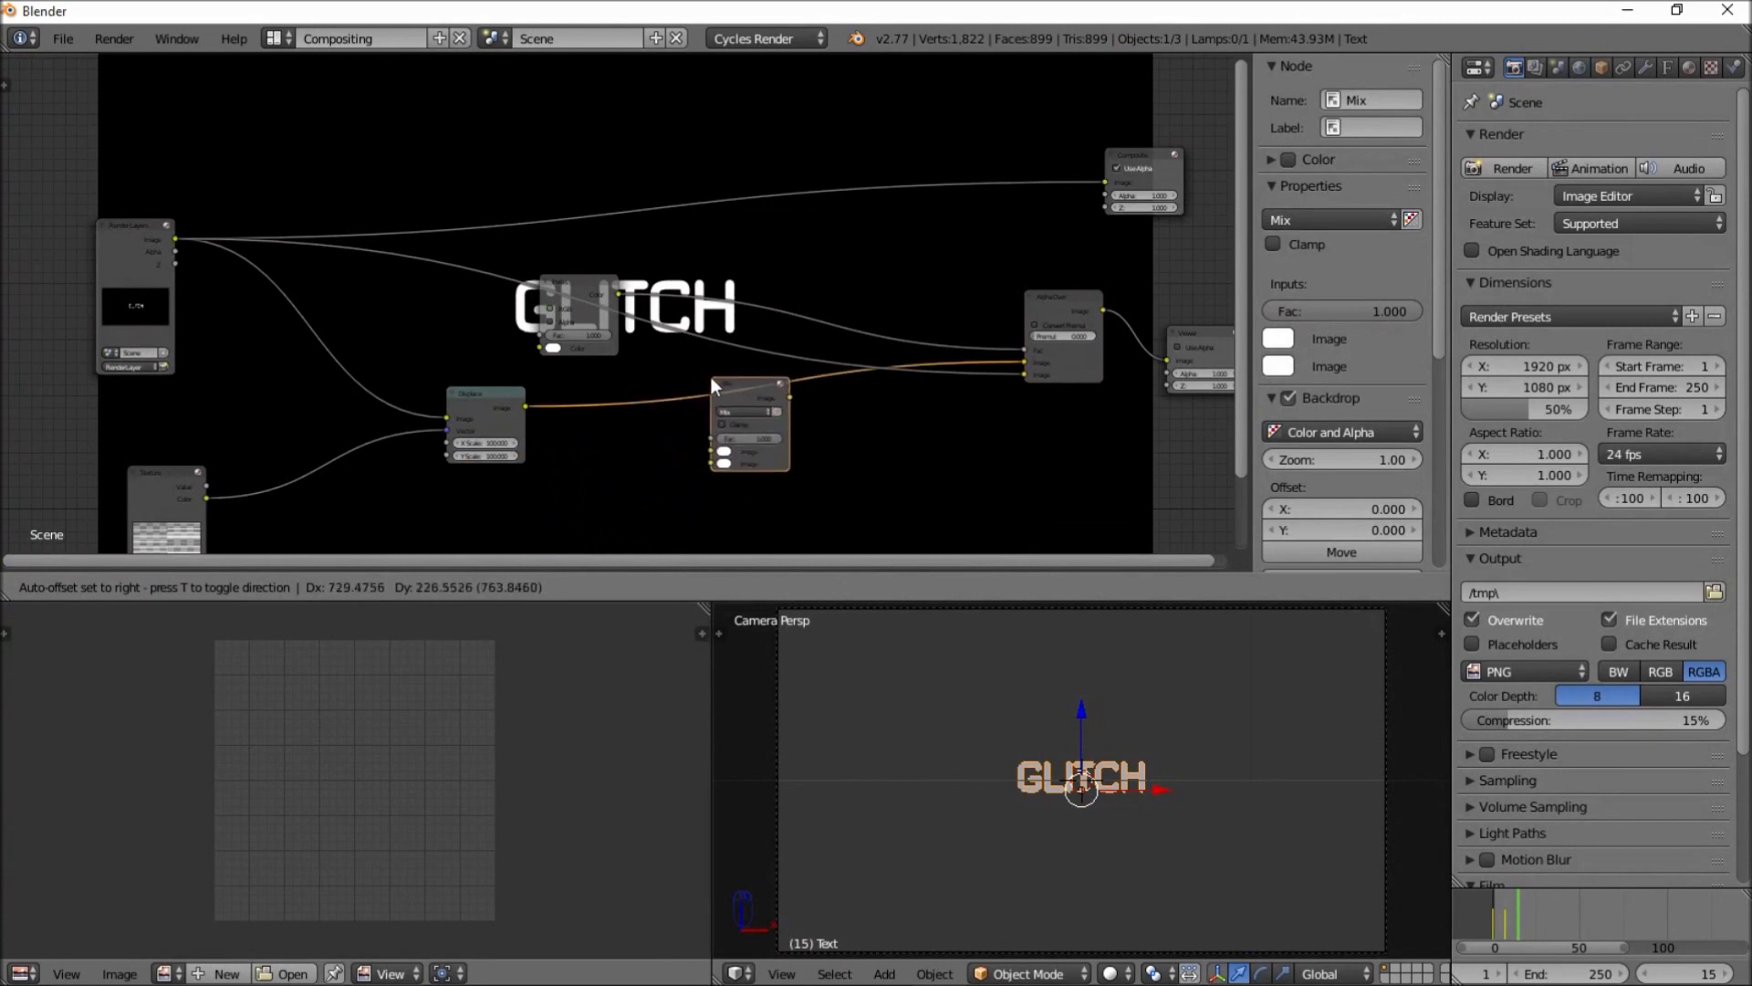
click(712, 381)
Link Displace's image output to the Mix node's second image input and set the blend type to Add
middle_drag(531, 388, 530, 290)
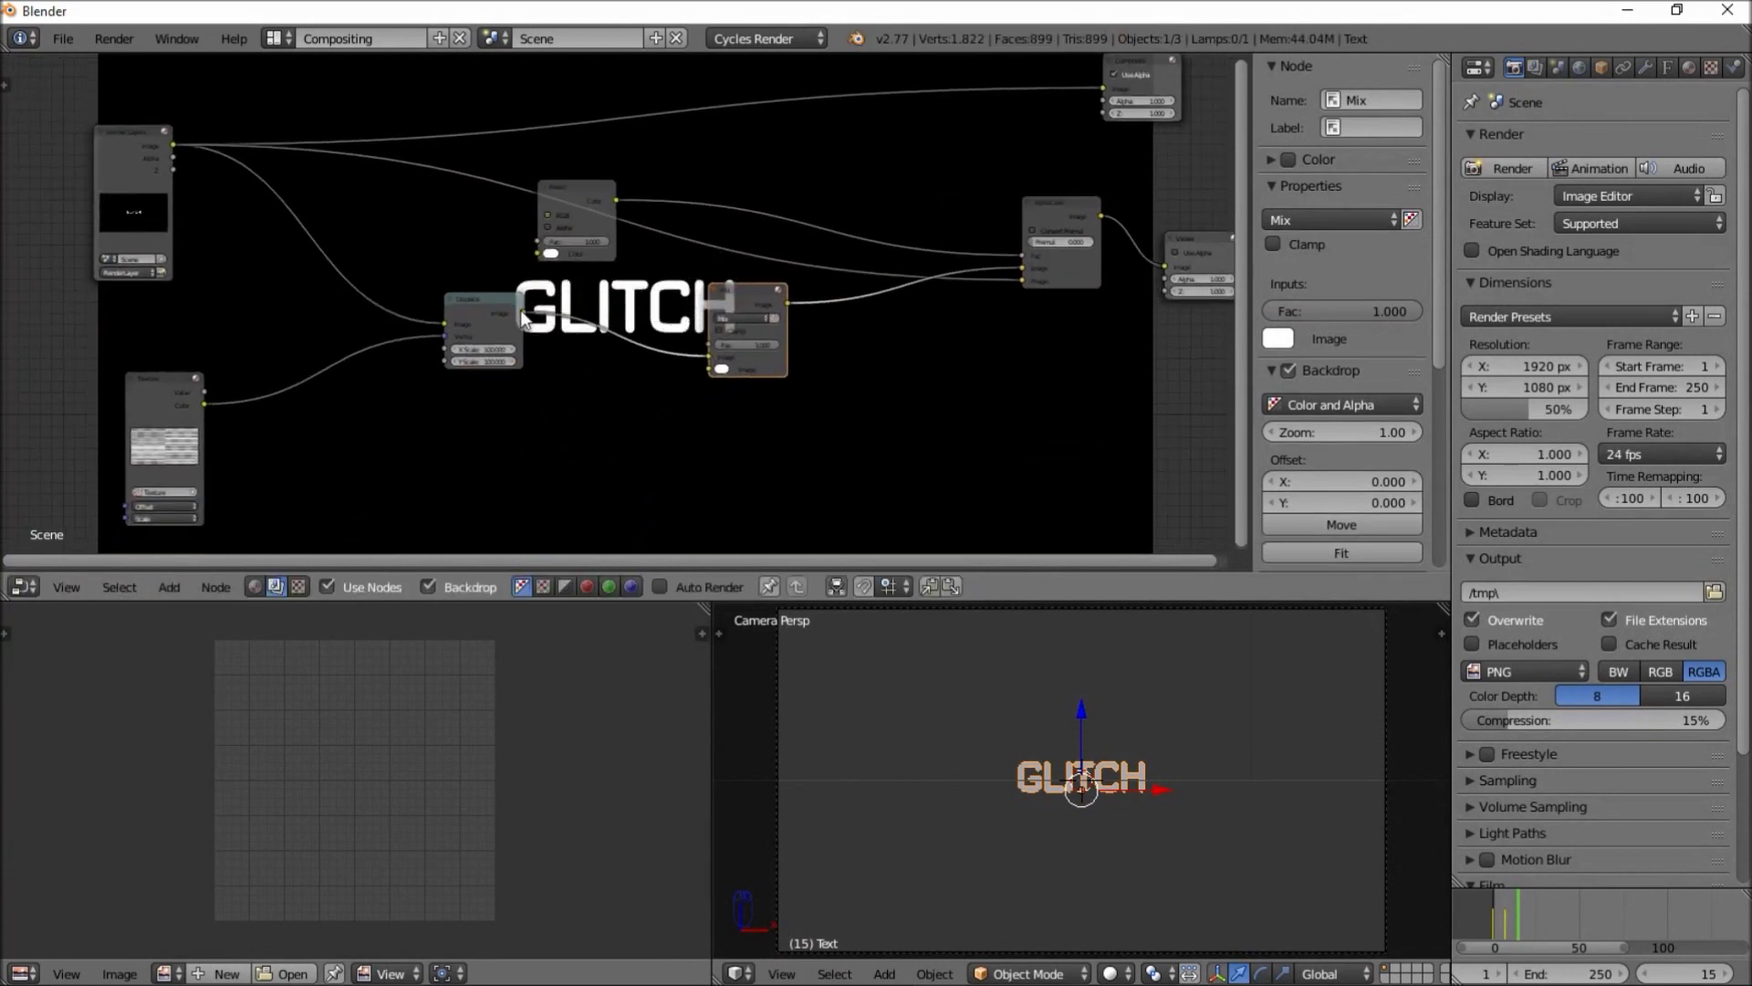
drag(517, 313, 721, 370)
scroll(721, 365, up, 2)
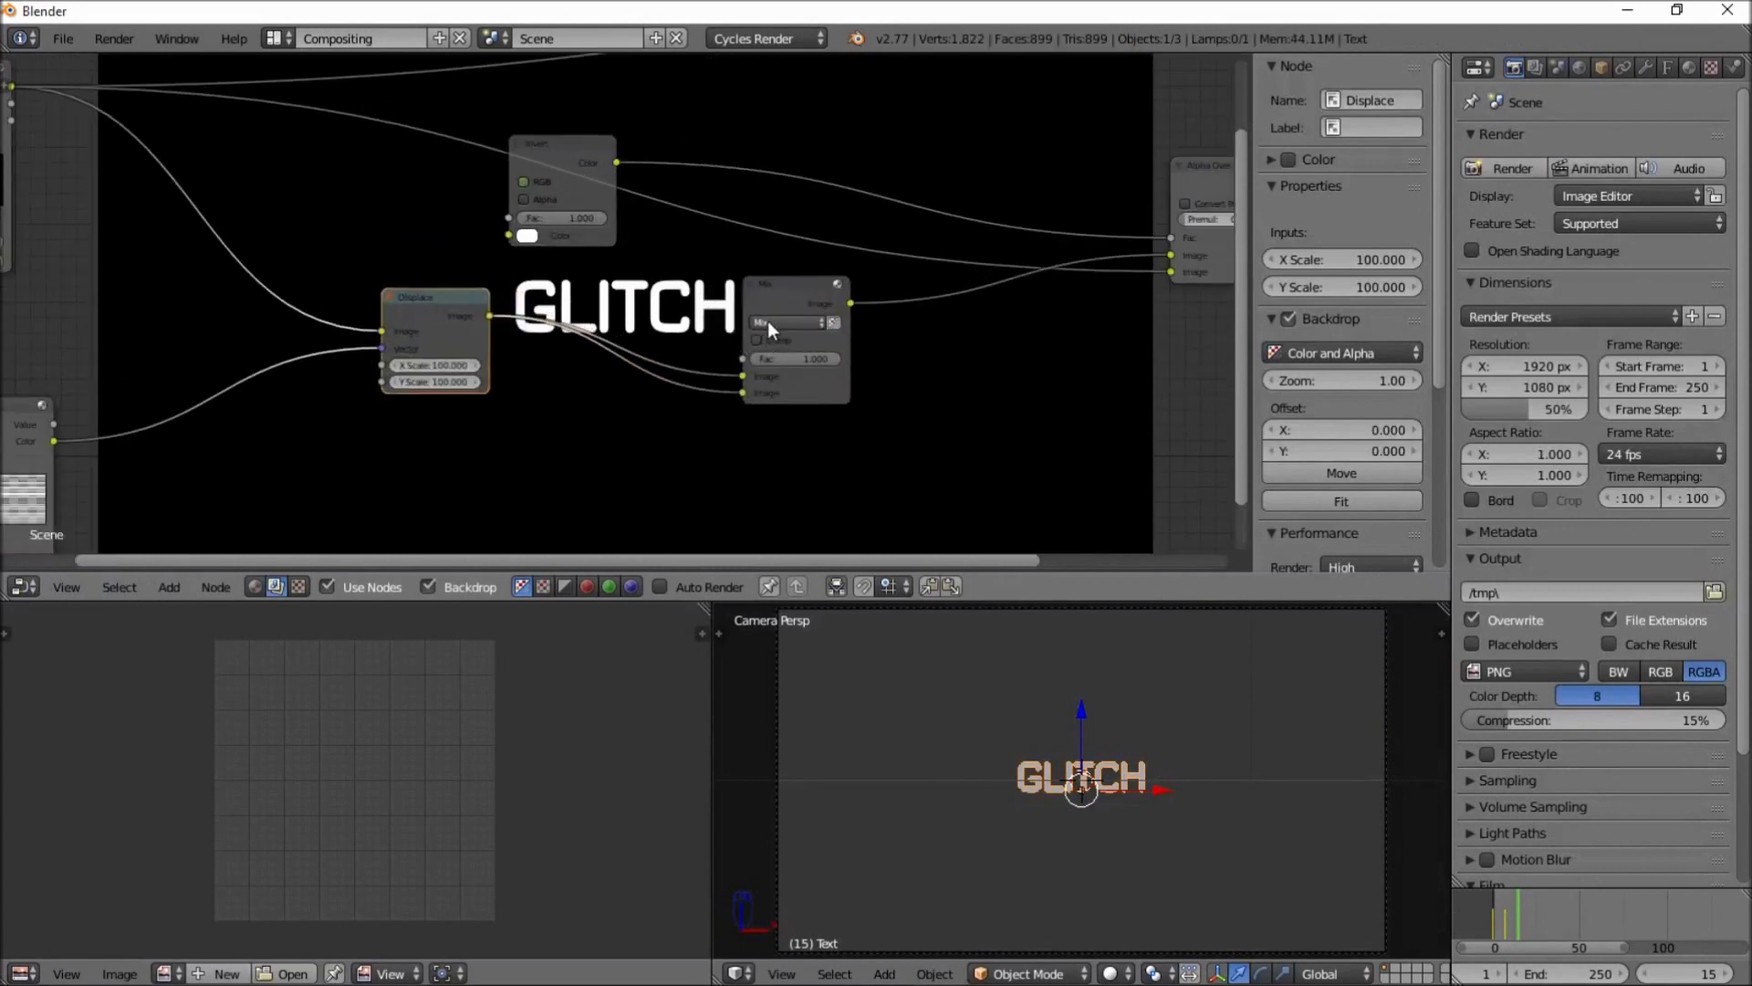
click(772, 321)
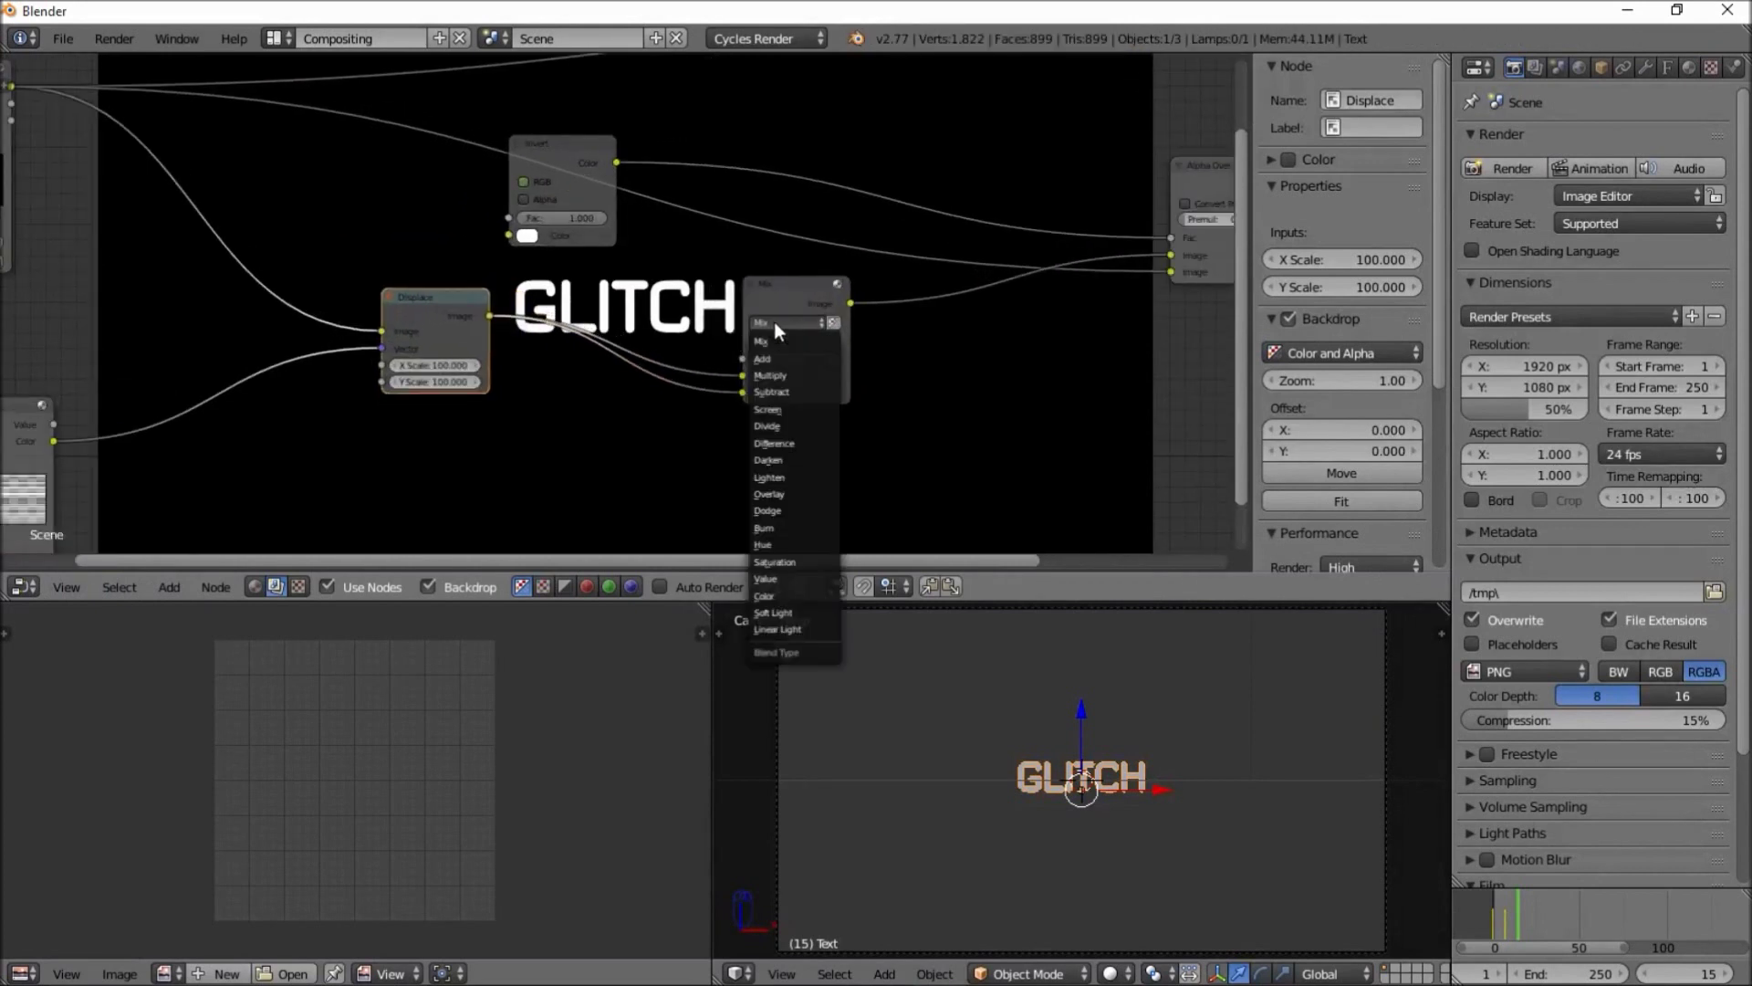
click(824, 357)
Move the Add node away from Displace and insert a duplicate of it on the link into its second image input
drag(801, 309, 922, 294)
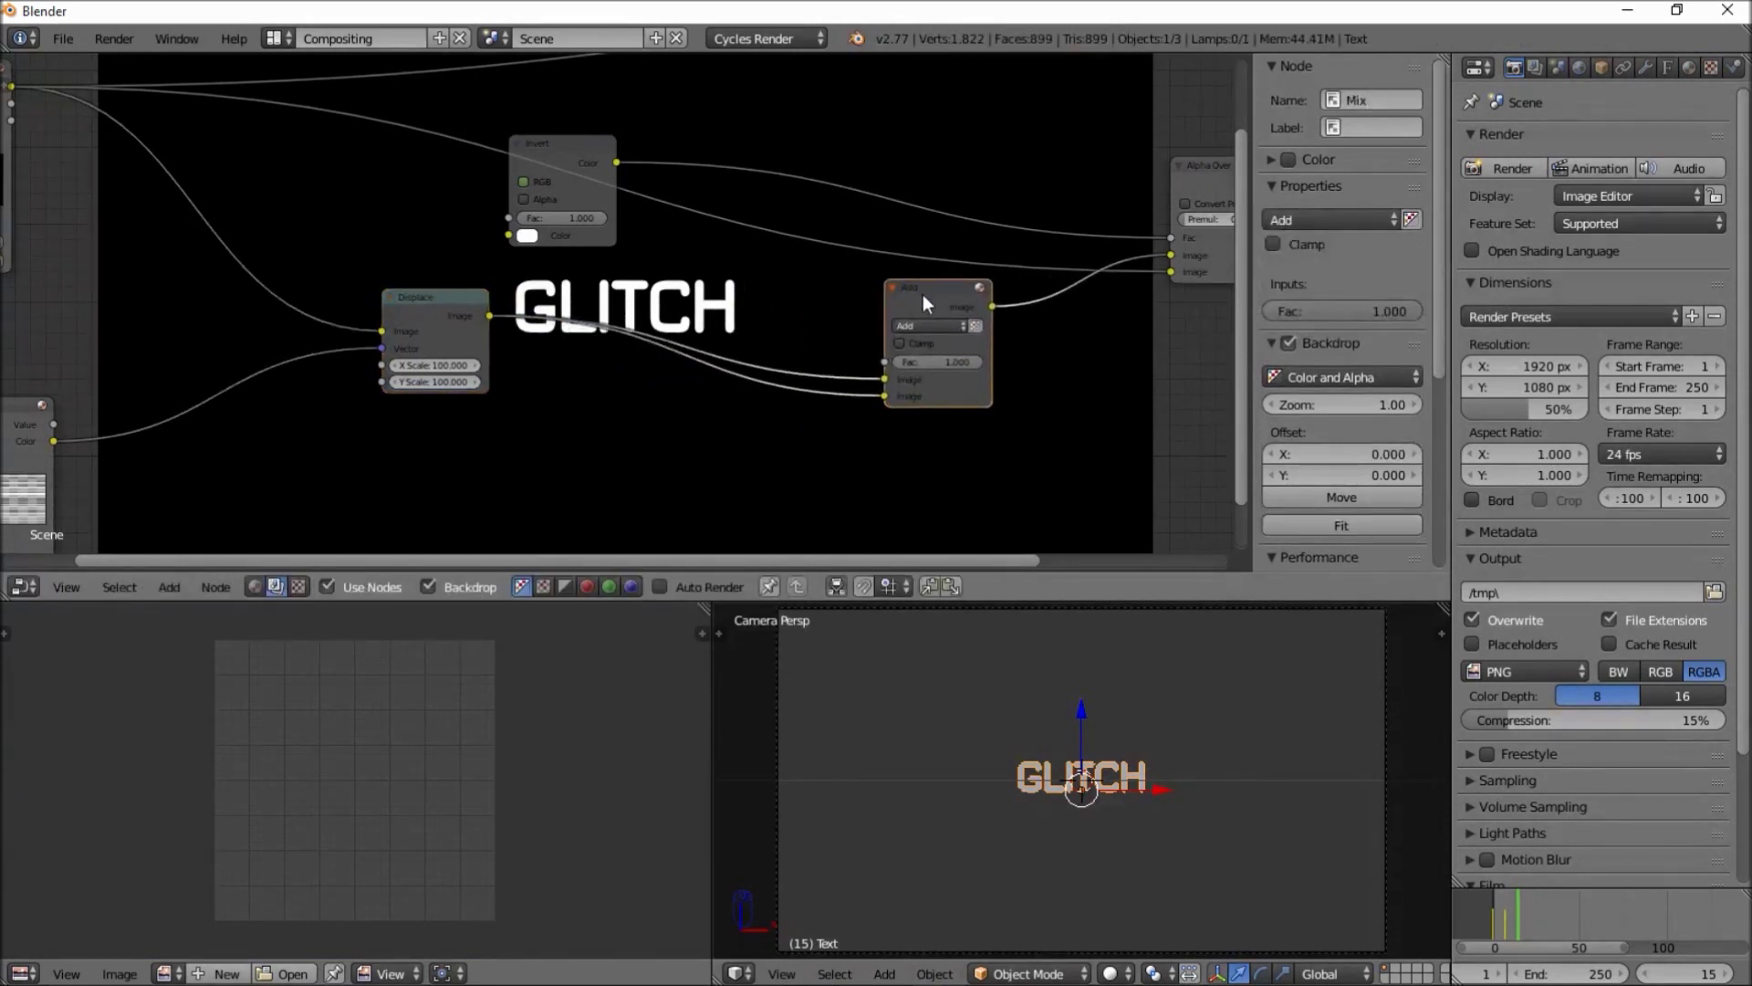
key(shift+d)
click(856, 407)
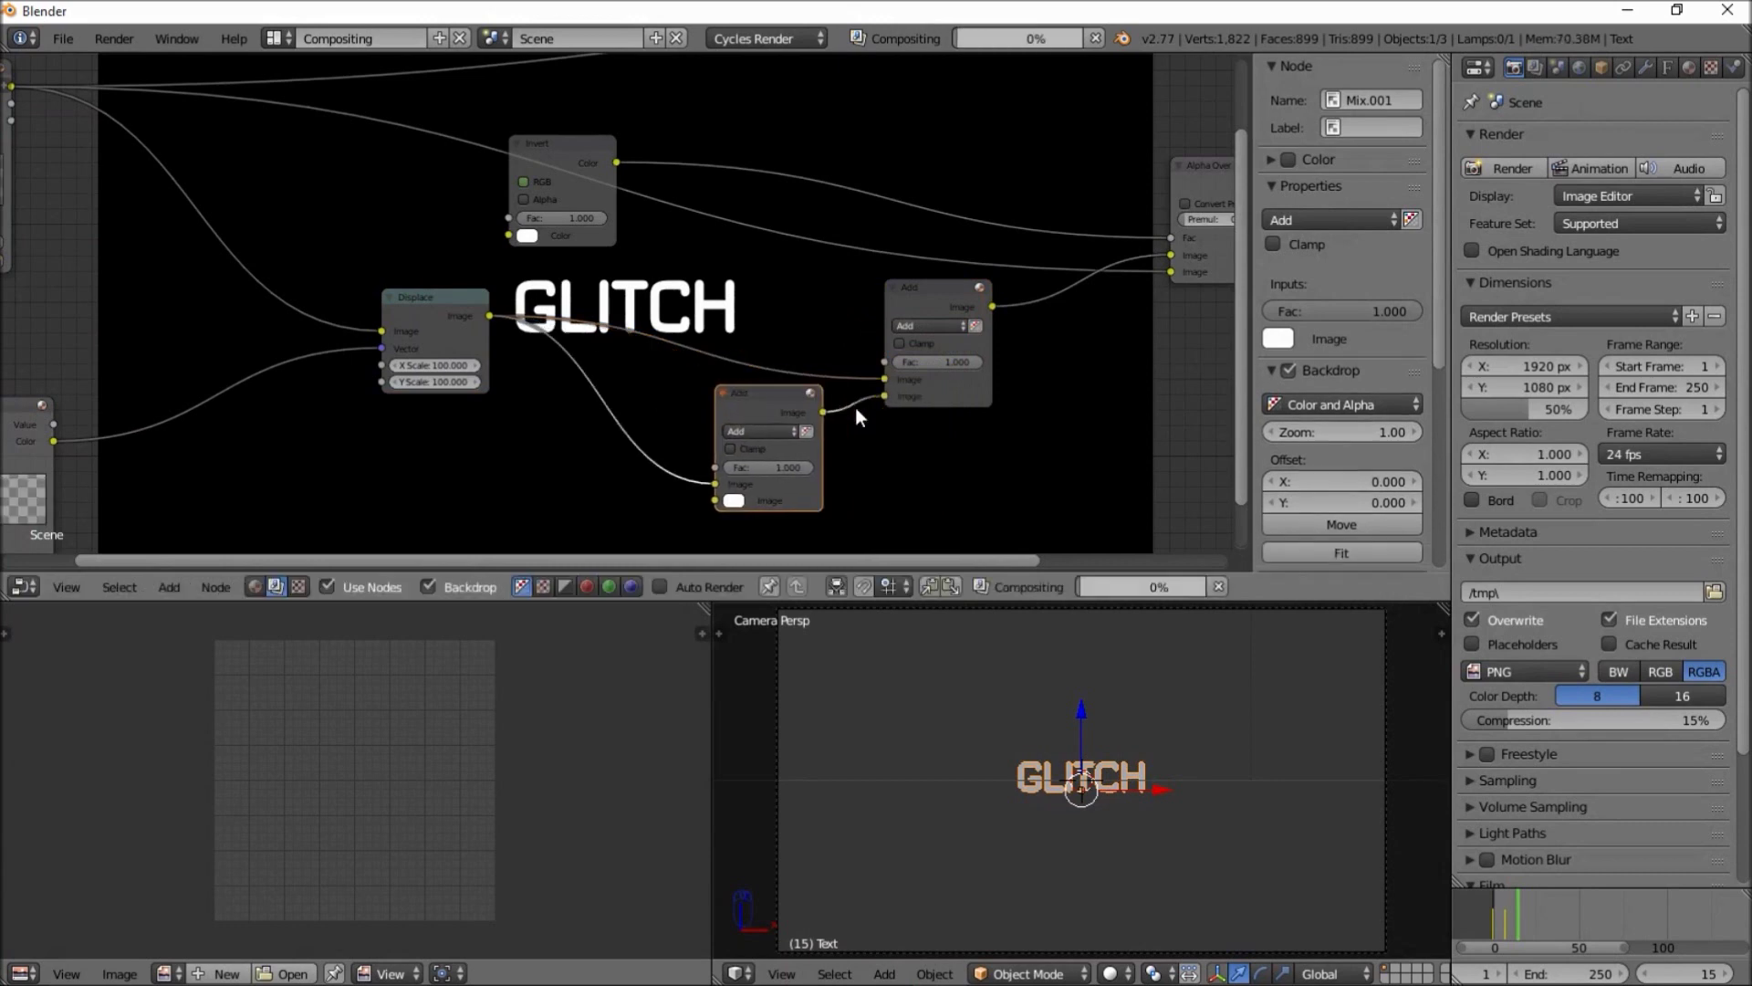
Set the duplicated mix node's blend type to Color and its second image color to red
middle_drag(740, 438, 776, 400)
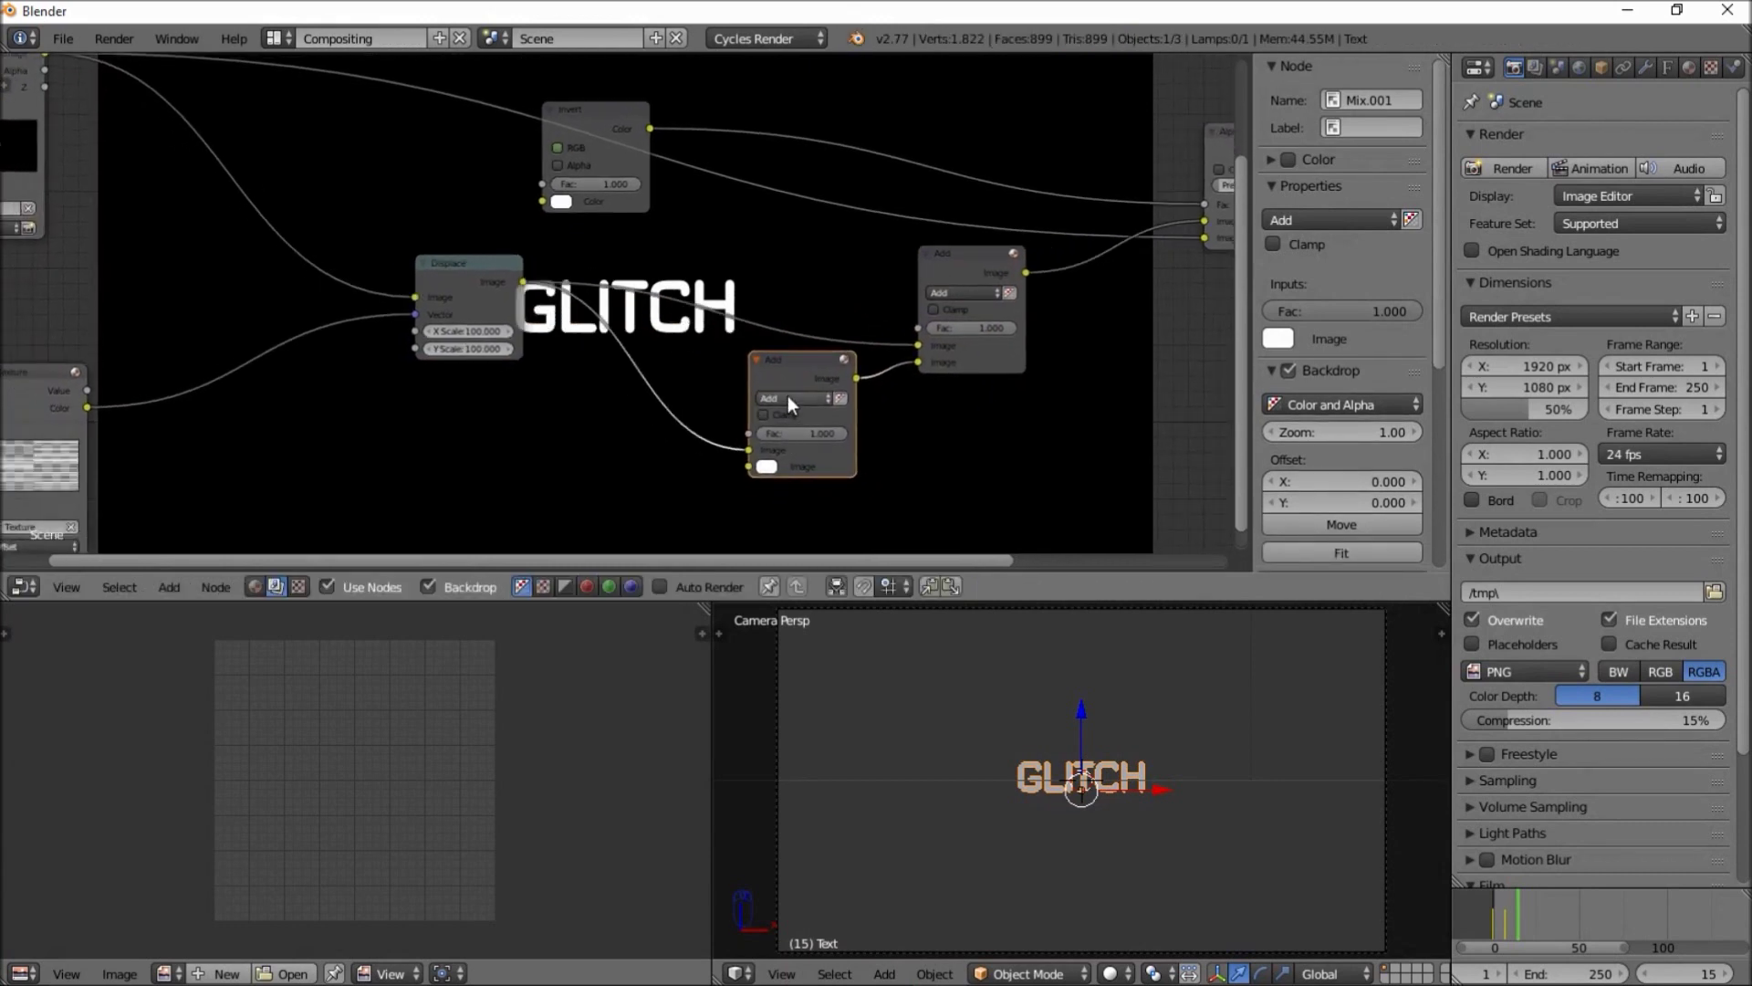
click(787, 398)
click(786, 129)
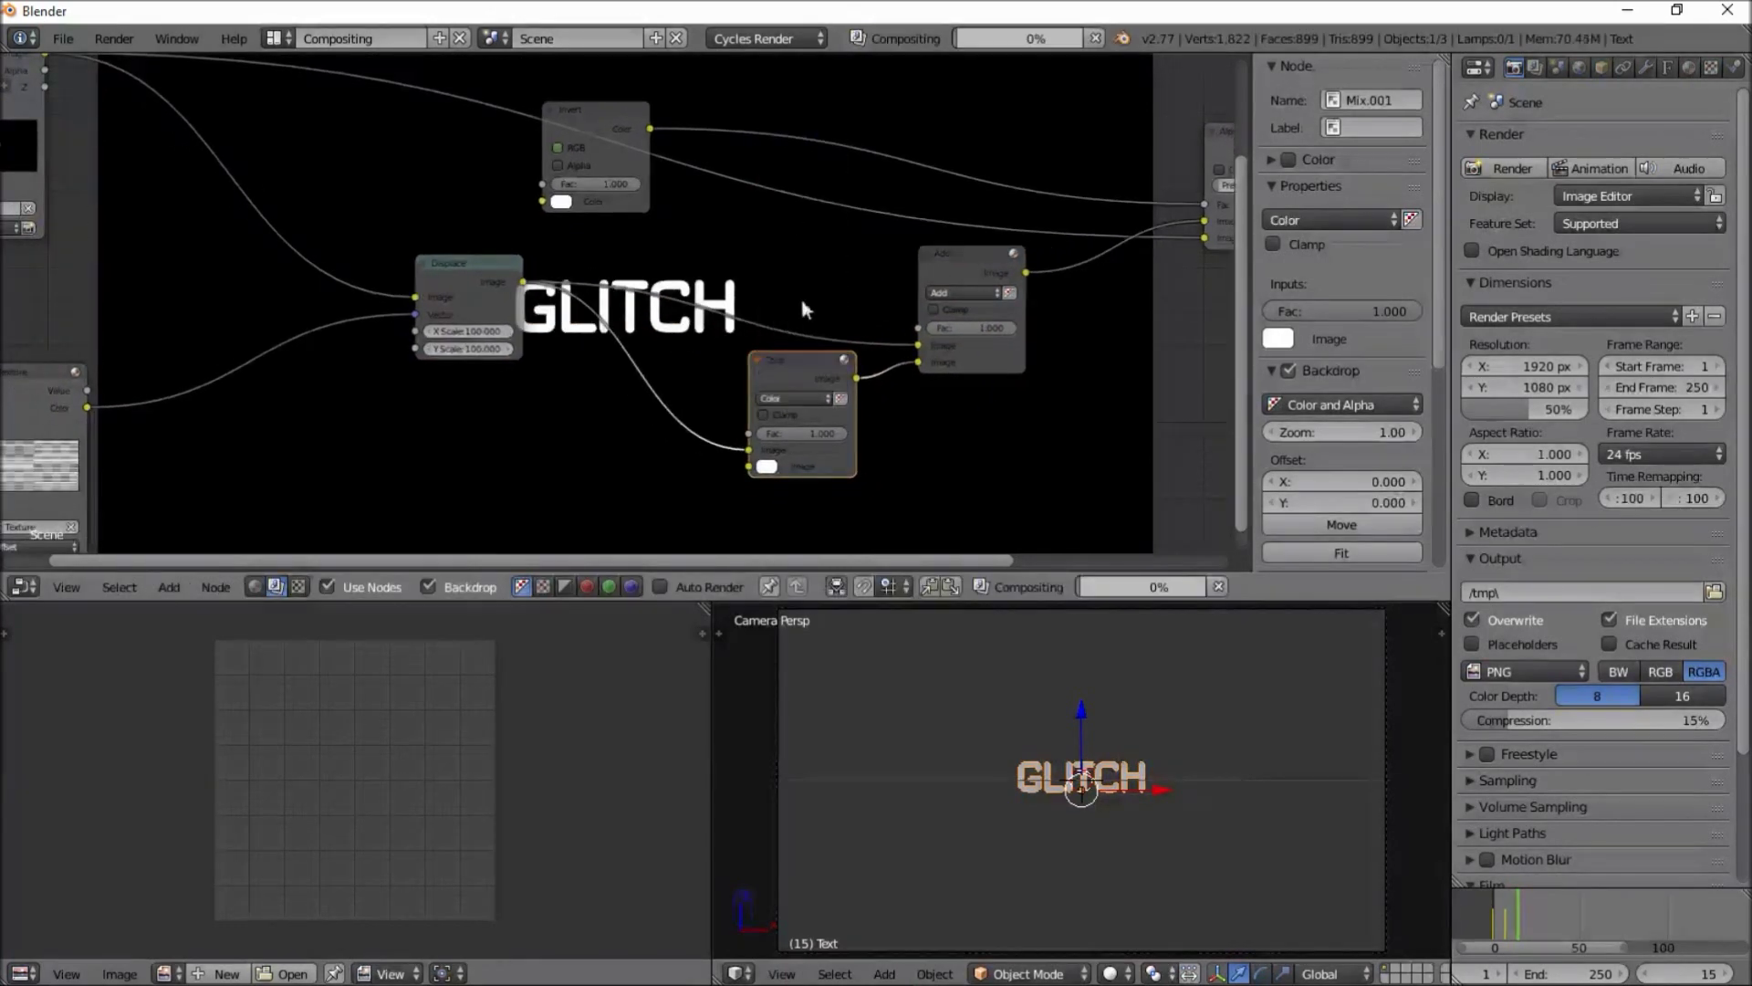
click(780, 465)
click(812, 325)
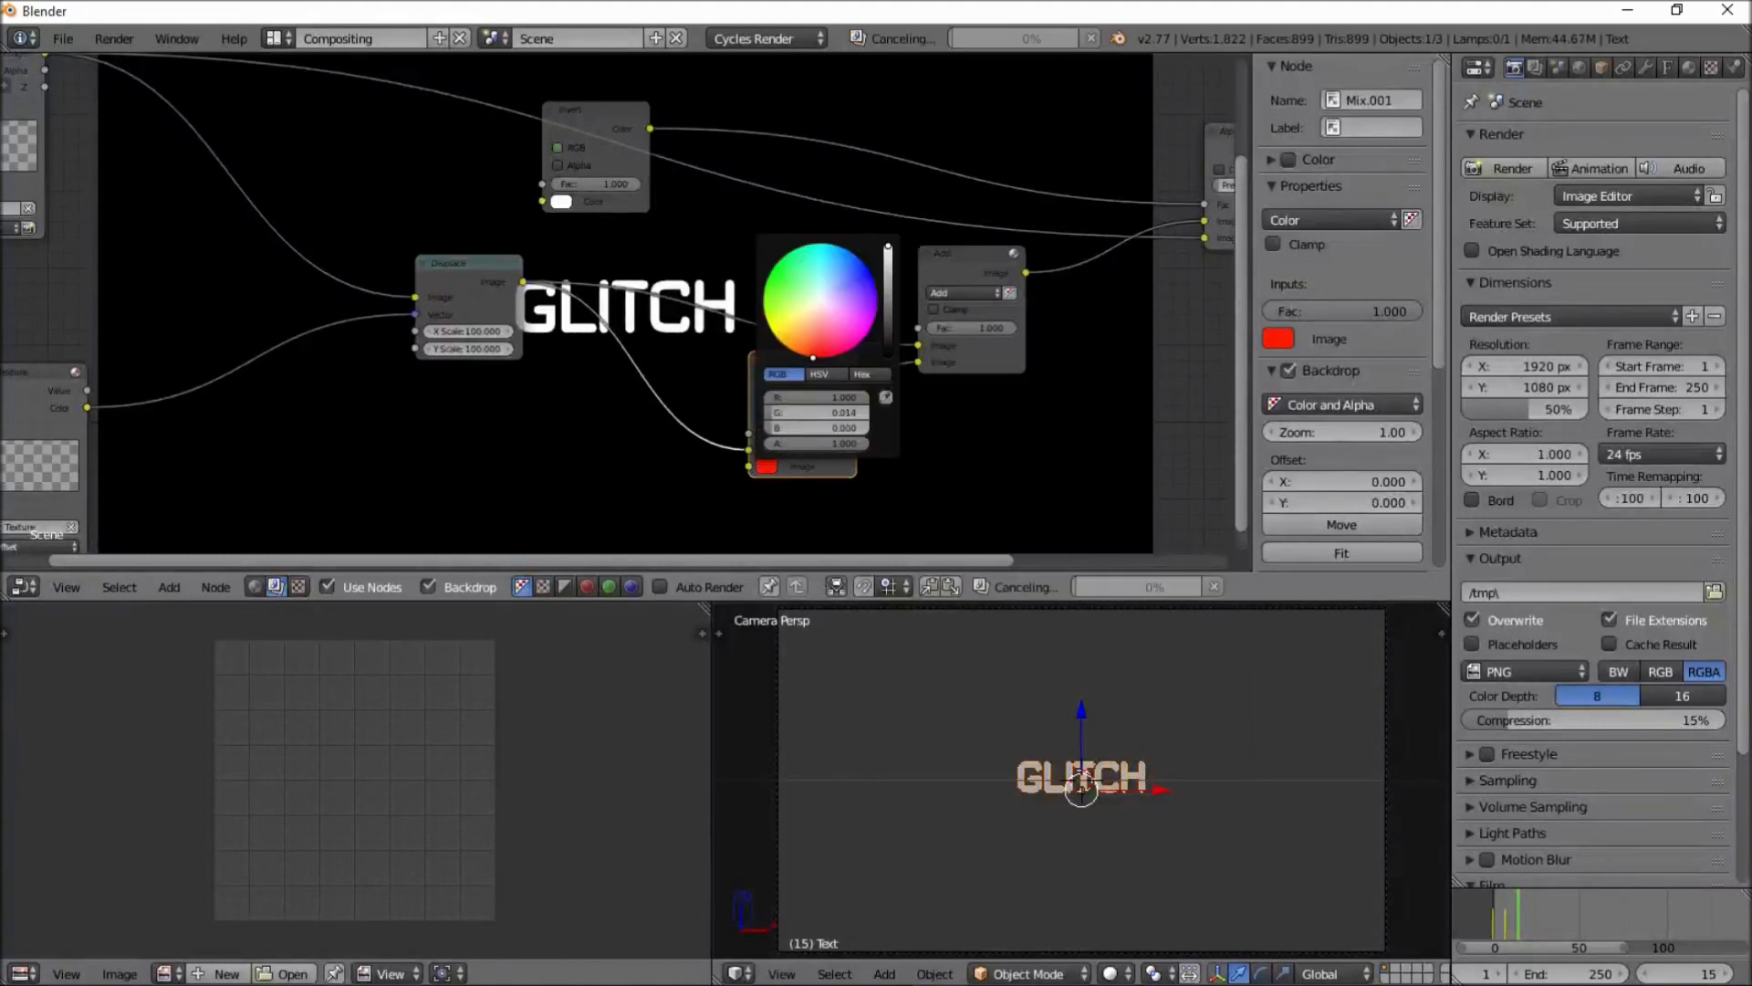
Insert a Translate node between Displace and the red Color node, with its X offset set to -3
click(167, 587)
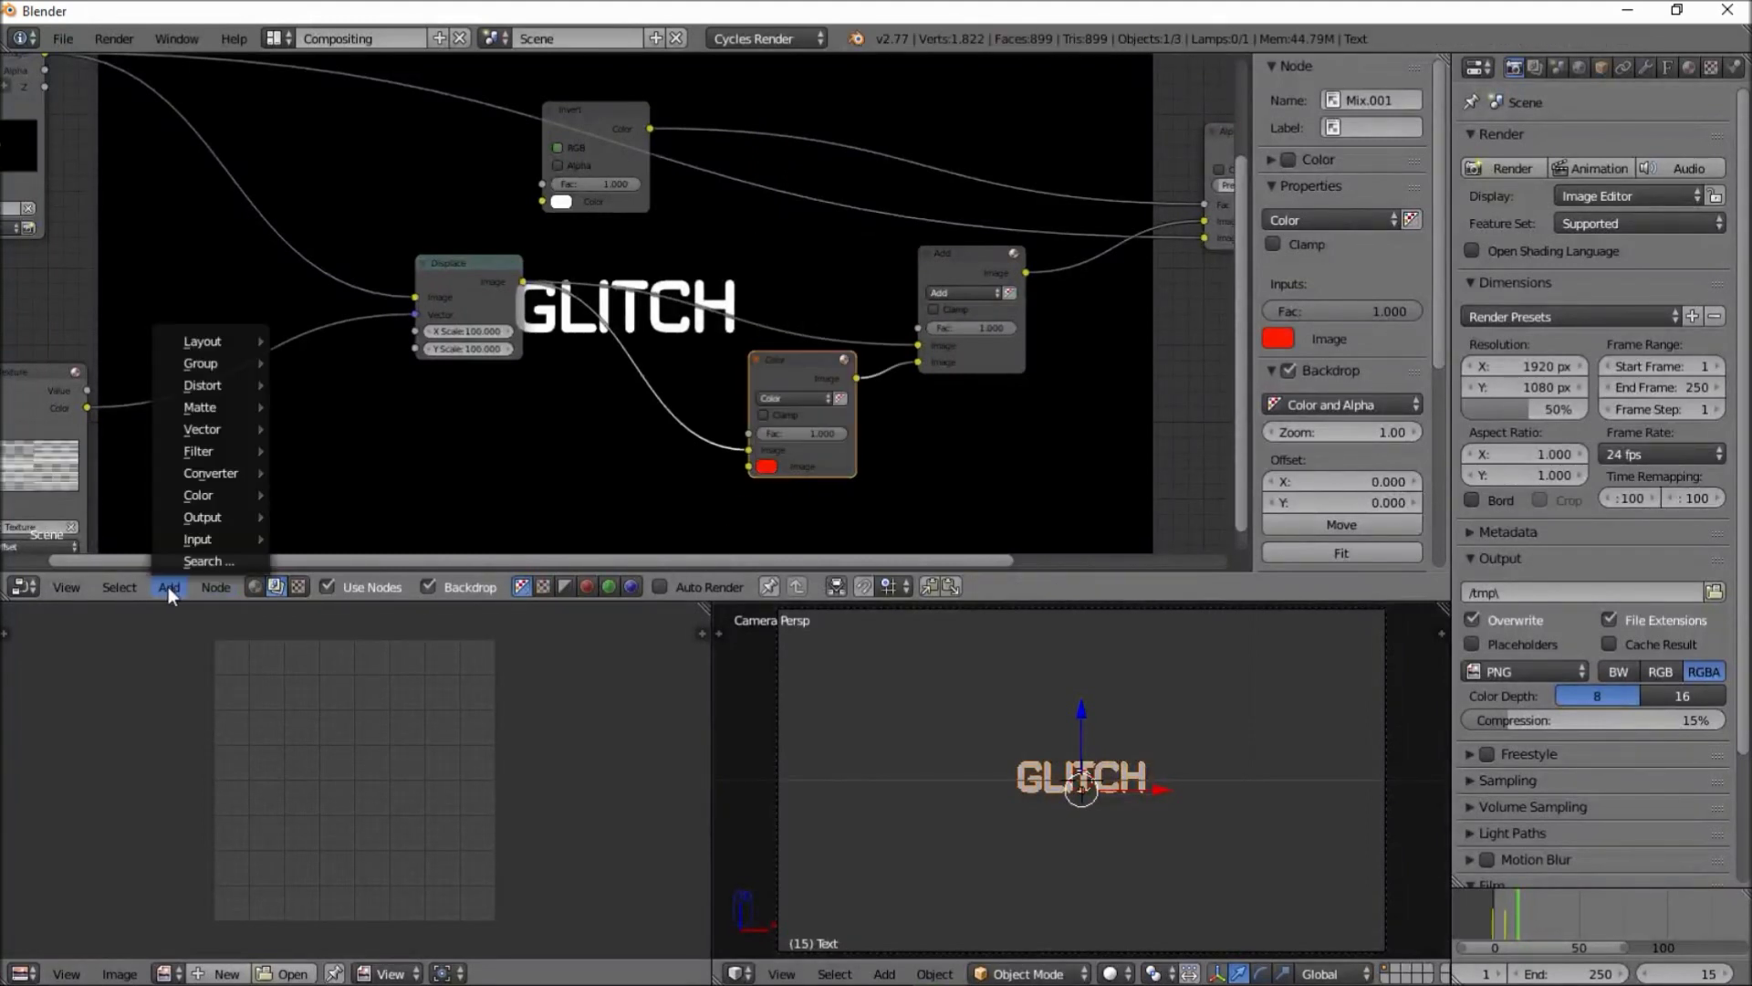
mouse_move(246, 384)
click(337, 458)
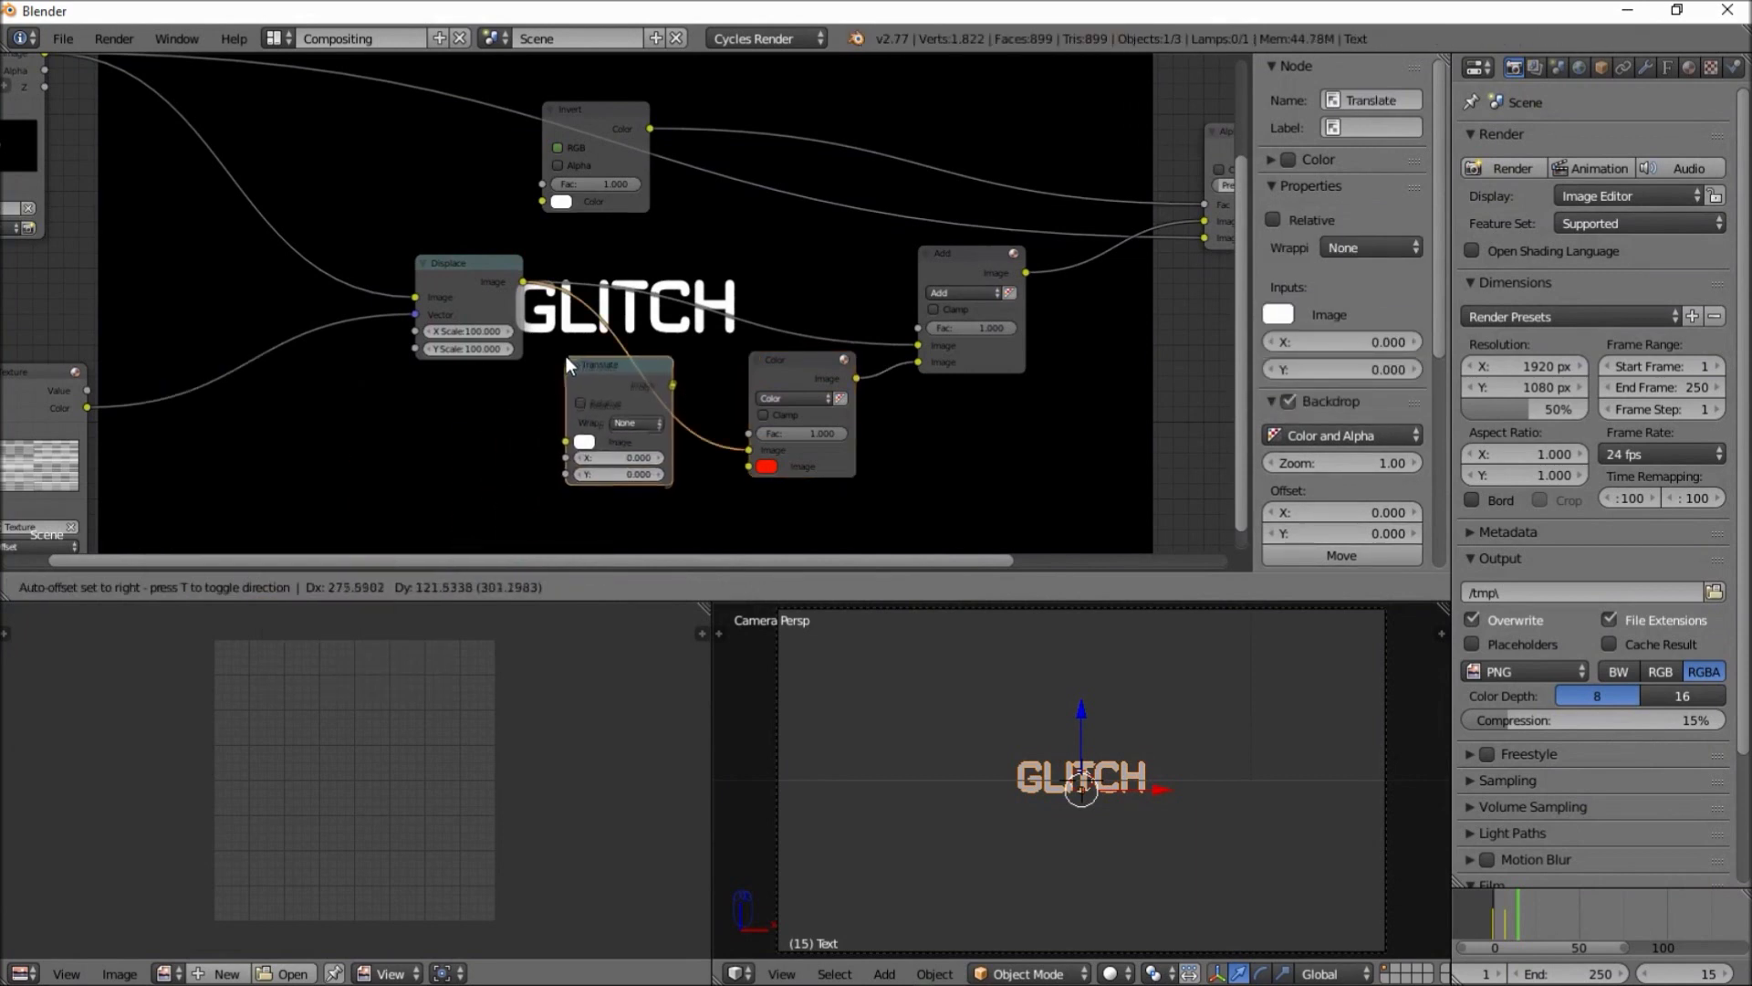
click(567, 356)
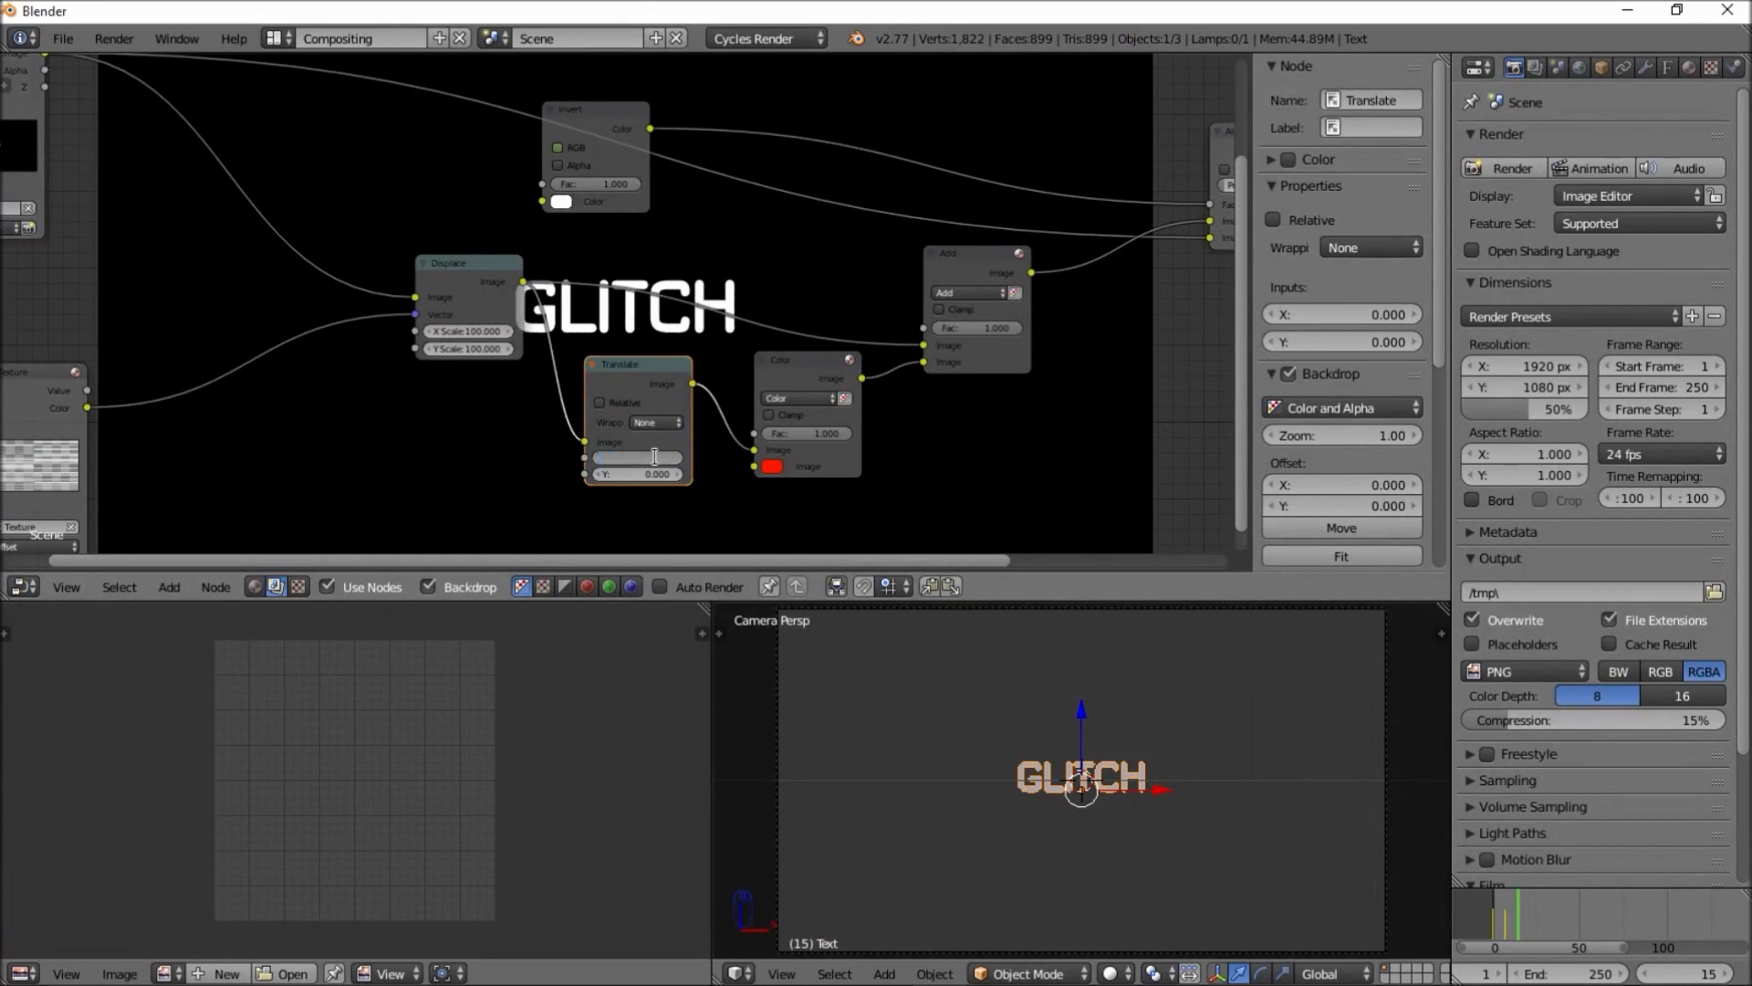
text(-3)
key(Return)
Set the current frame to 7 and advance one frame to 8 to view the glitch with the red offset
scroll(912, 324, down, 1)
middle_drag(1086, 303, 469, 265)
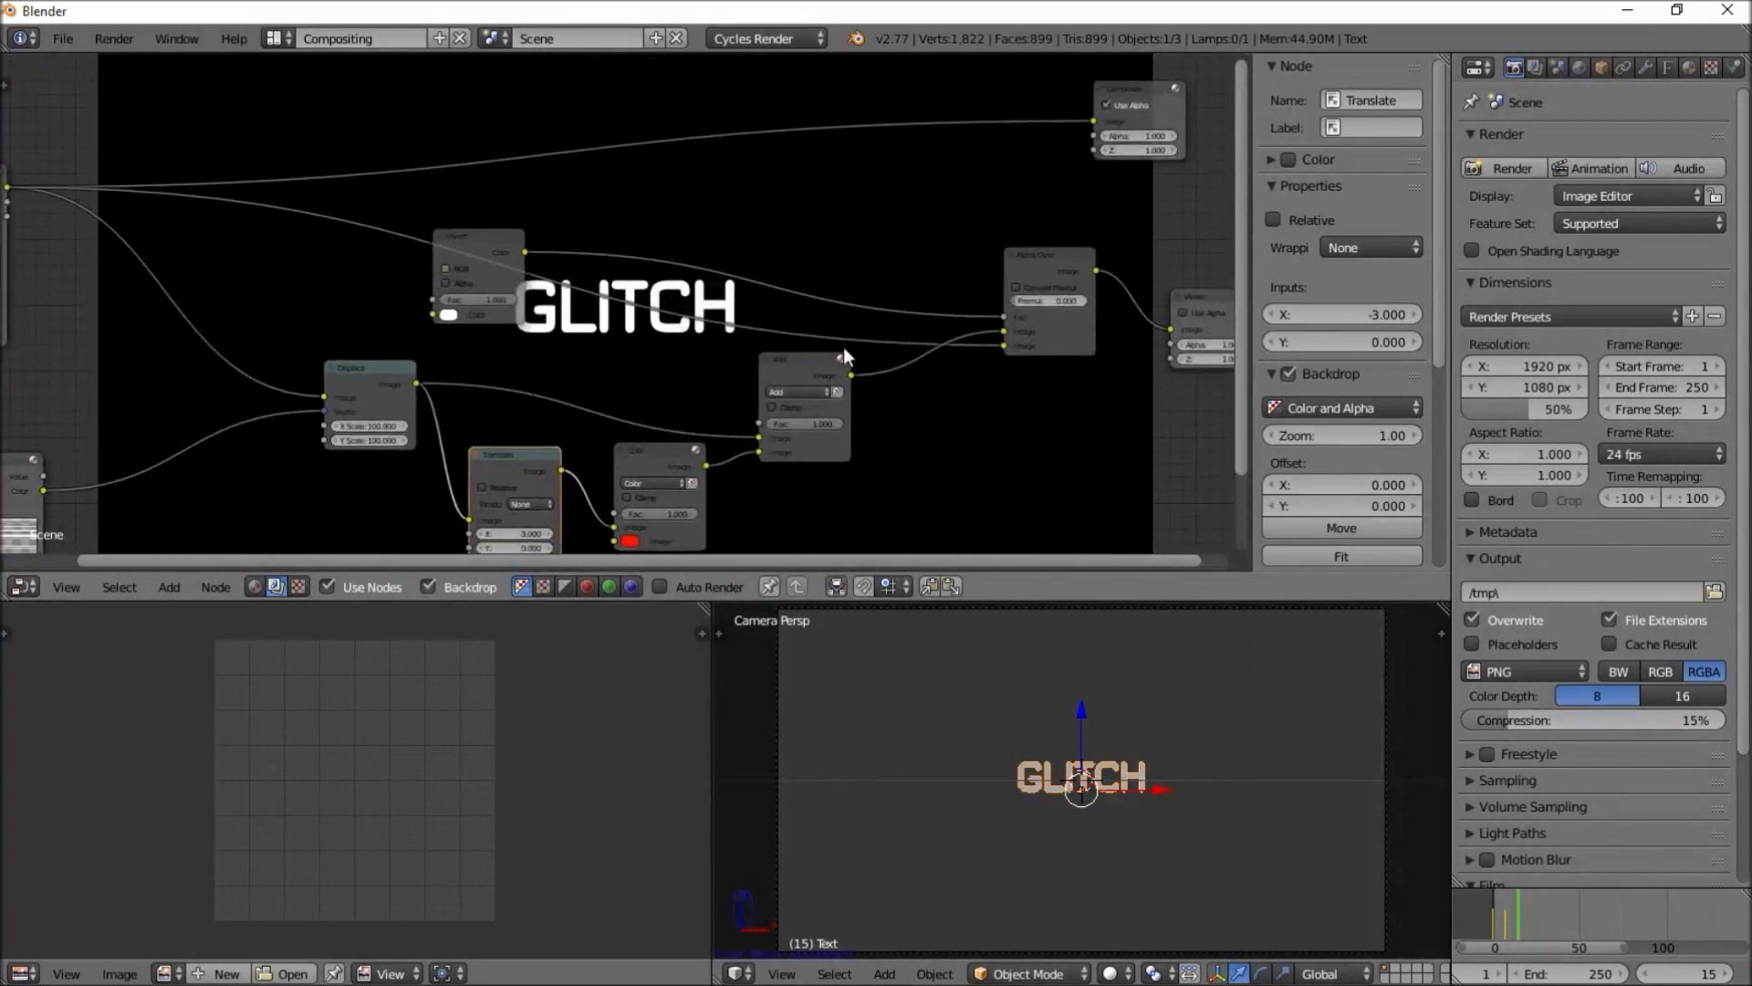
click(1689, 974)
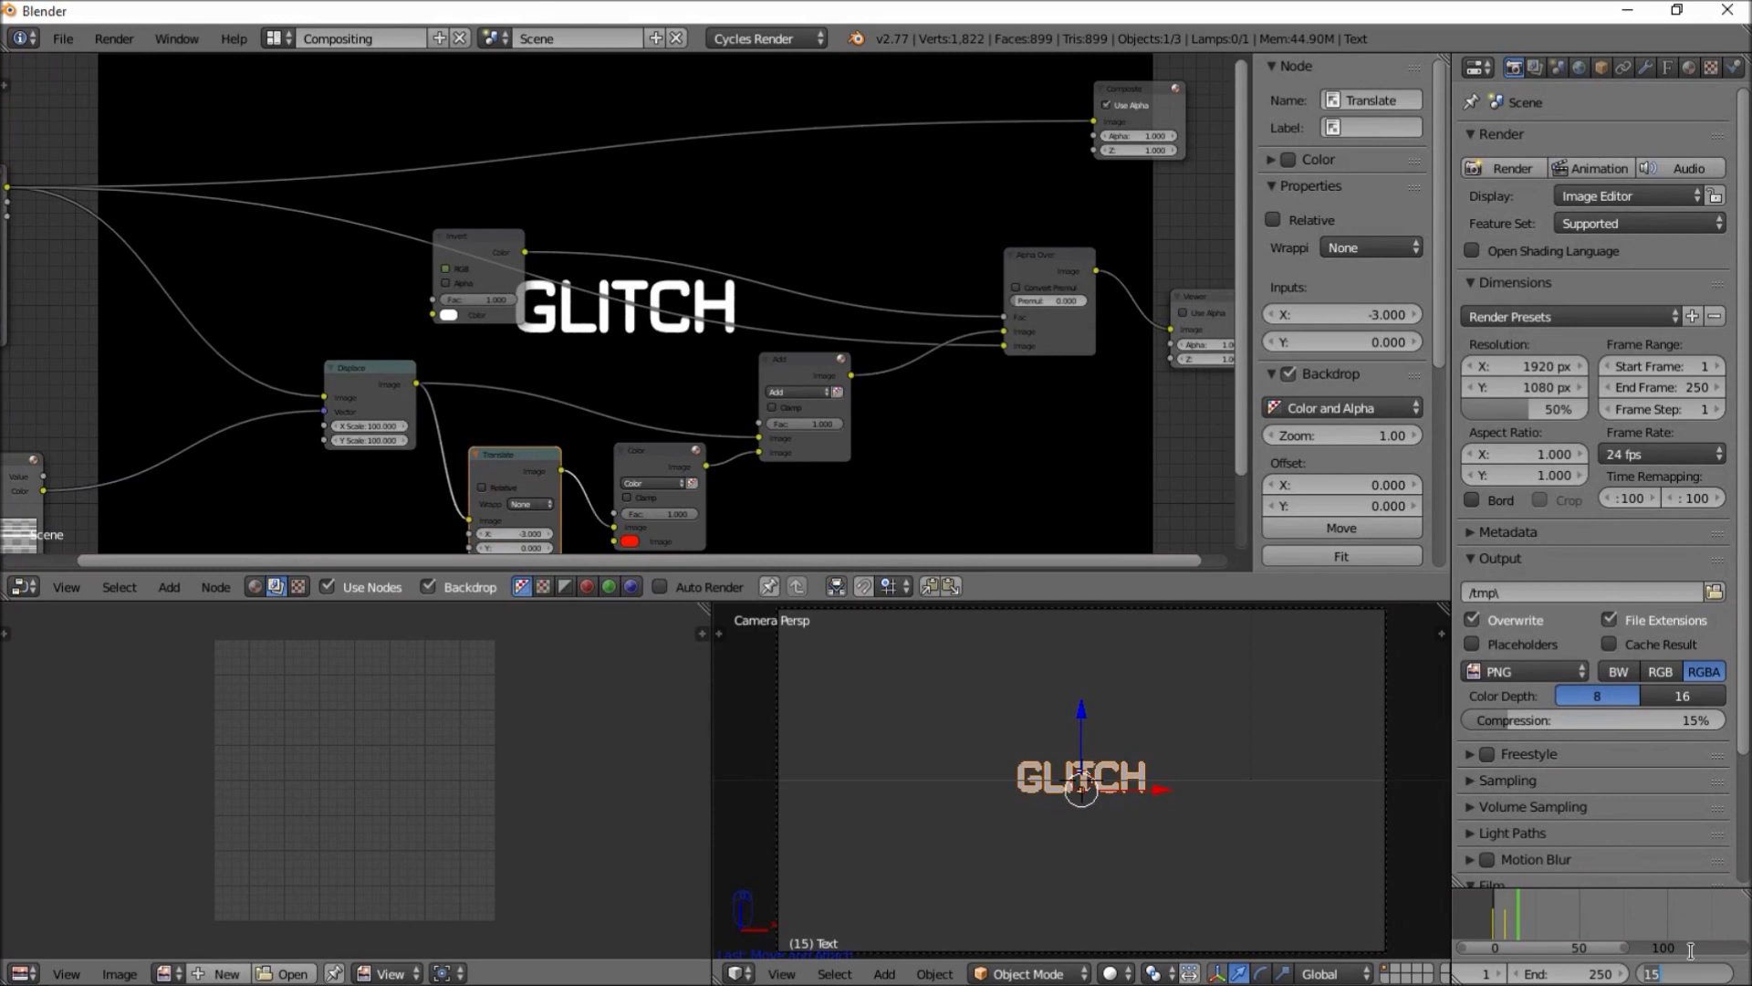
text(7)
key(Return)
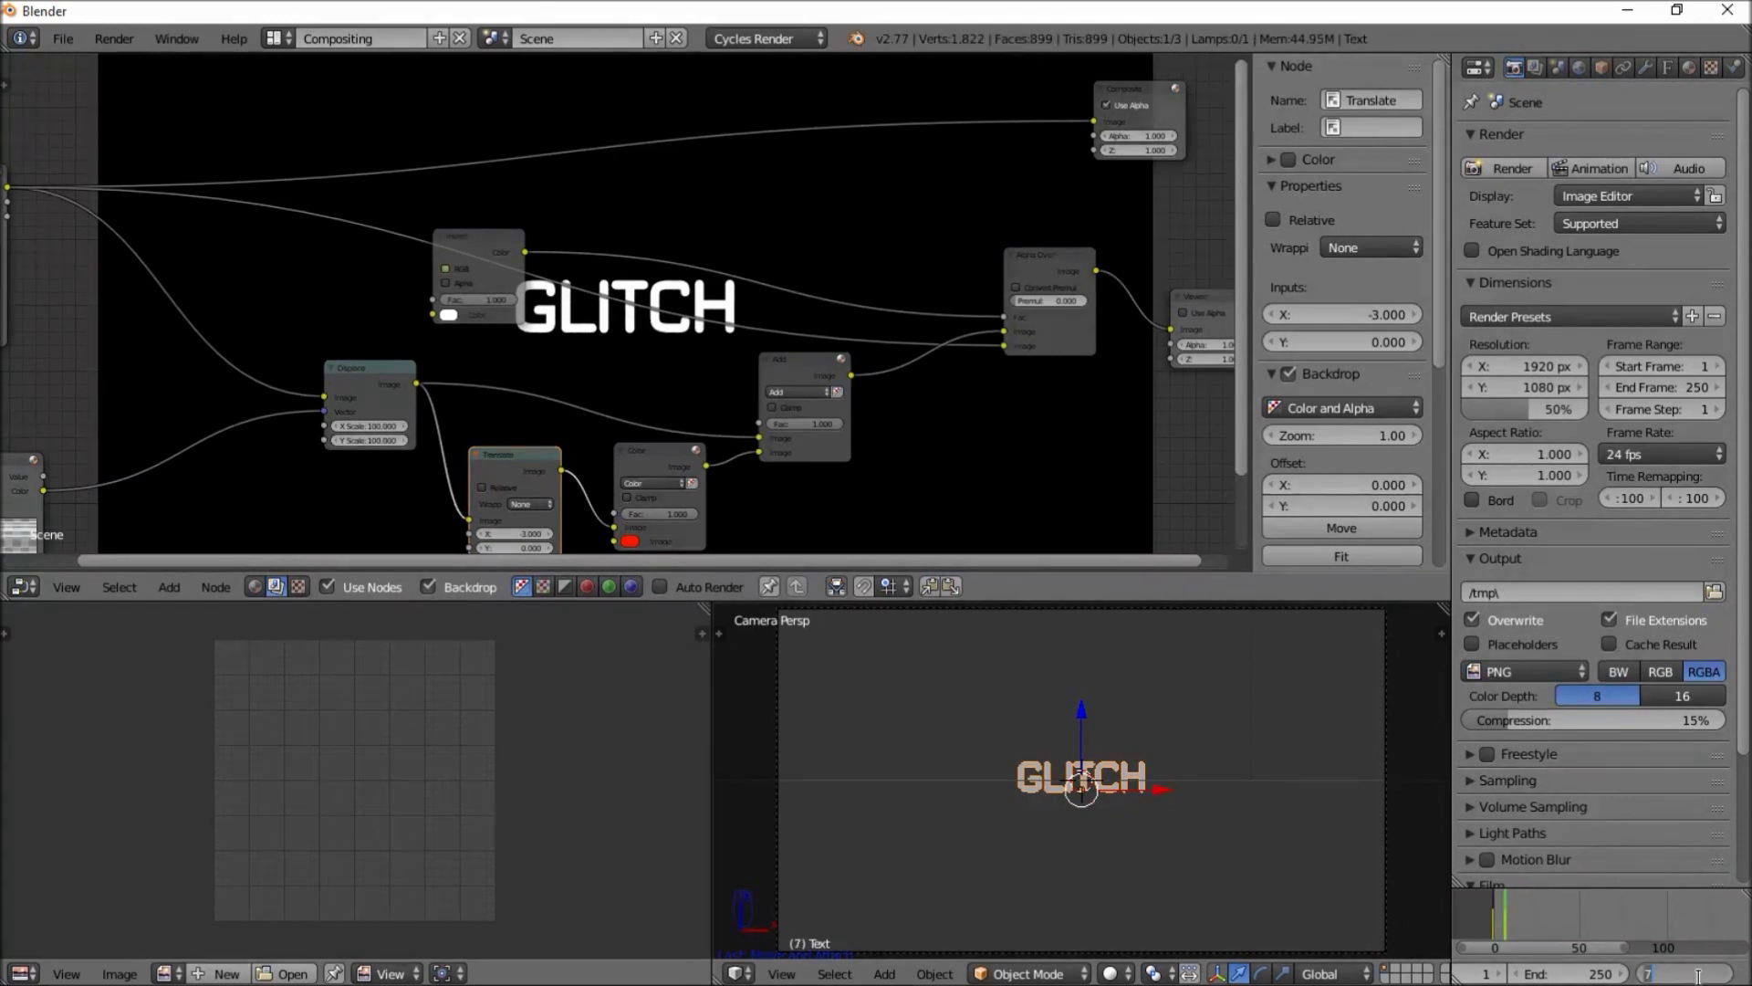
key(Right)
Try X offsets of 0 and -0.4 on the Translate node to compare the red fringe on the glitch
ctrl+middle_drag(641, 424, 555, 343)
click(523, 461)
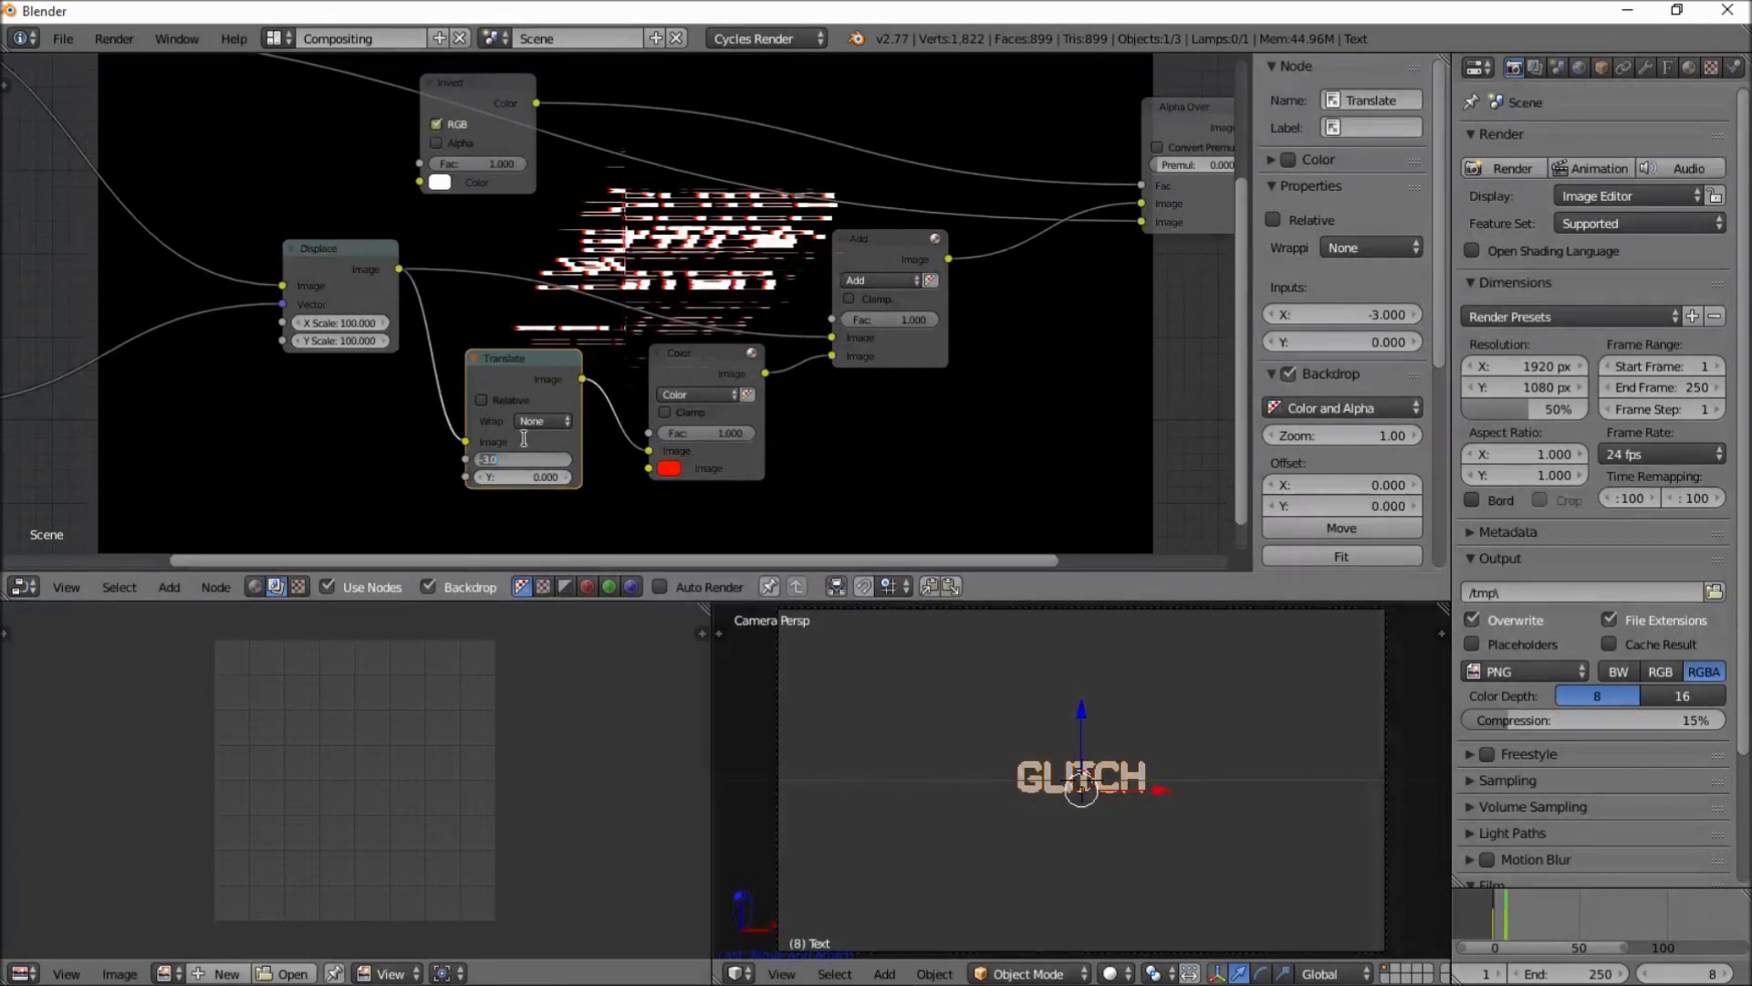
text(0)
key(Return)
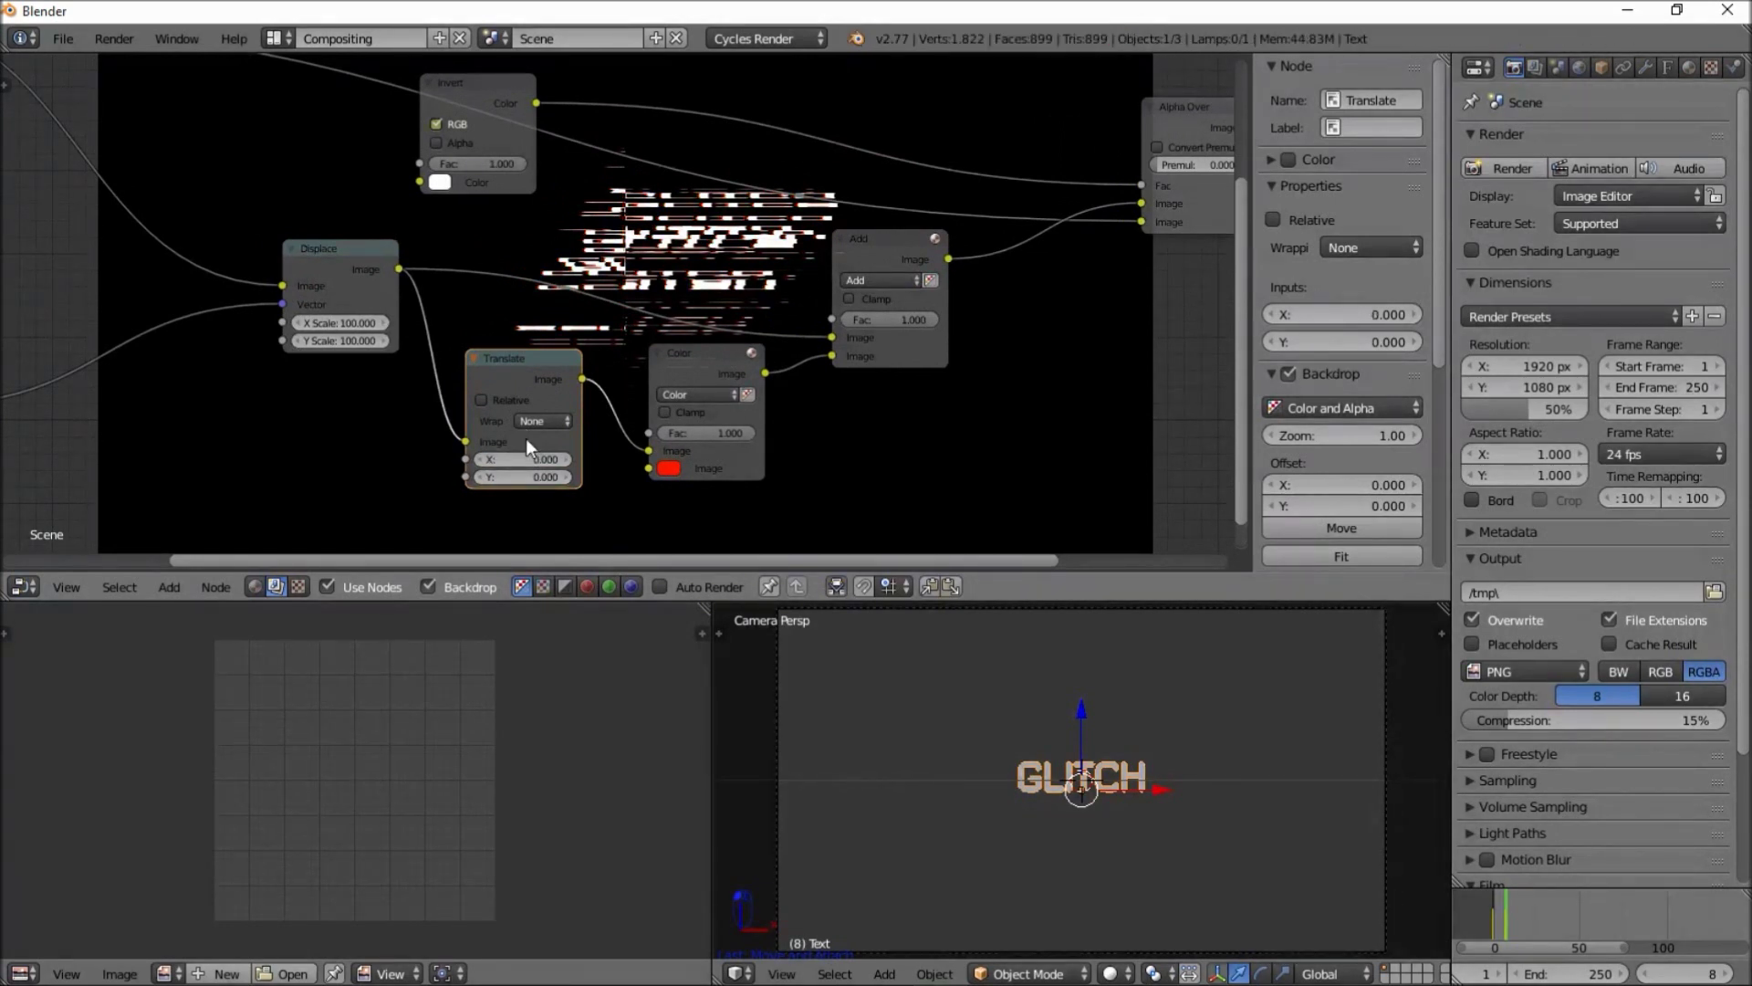
scroll(625, 290, up, 2)
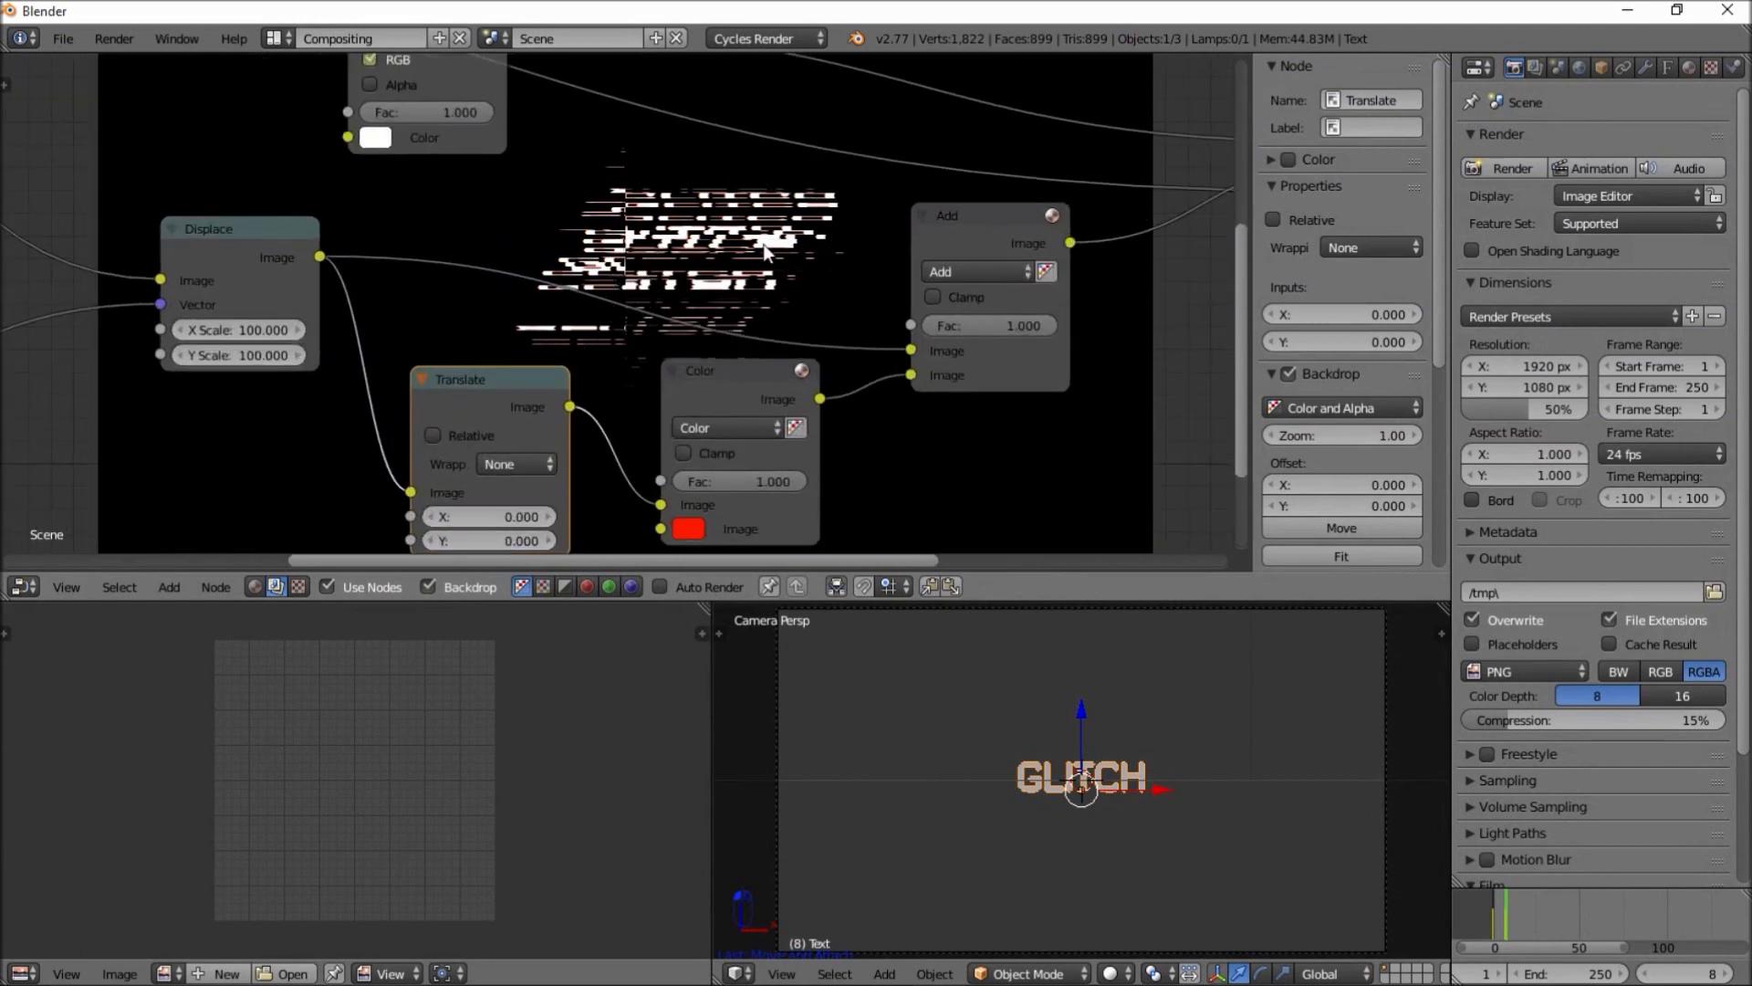
drag(492, 517, 471, 516)
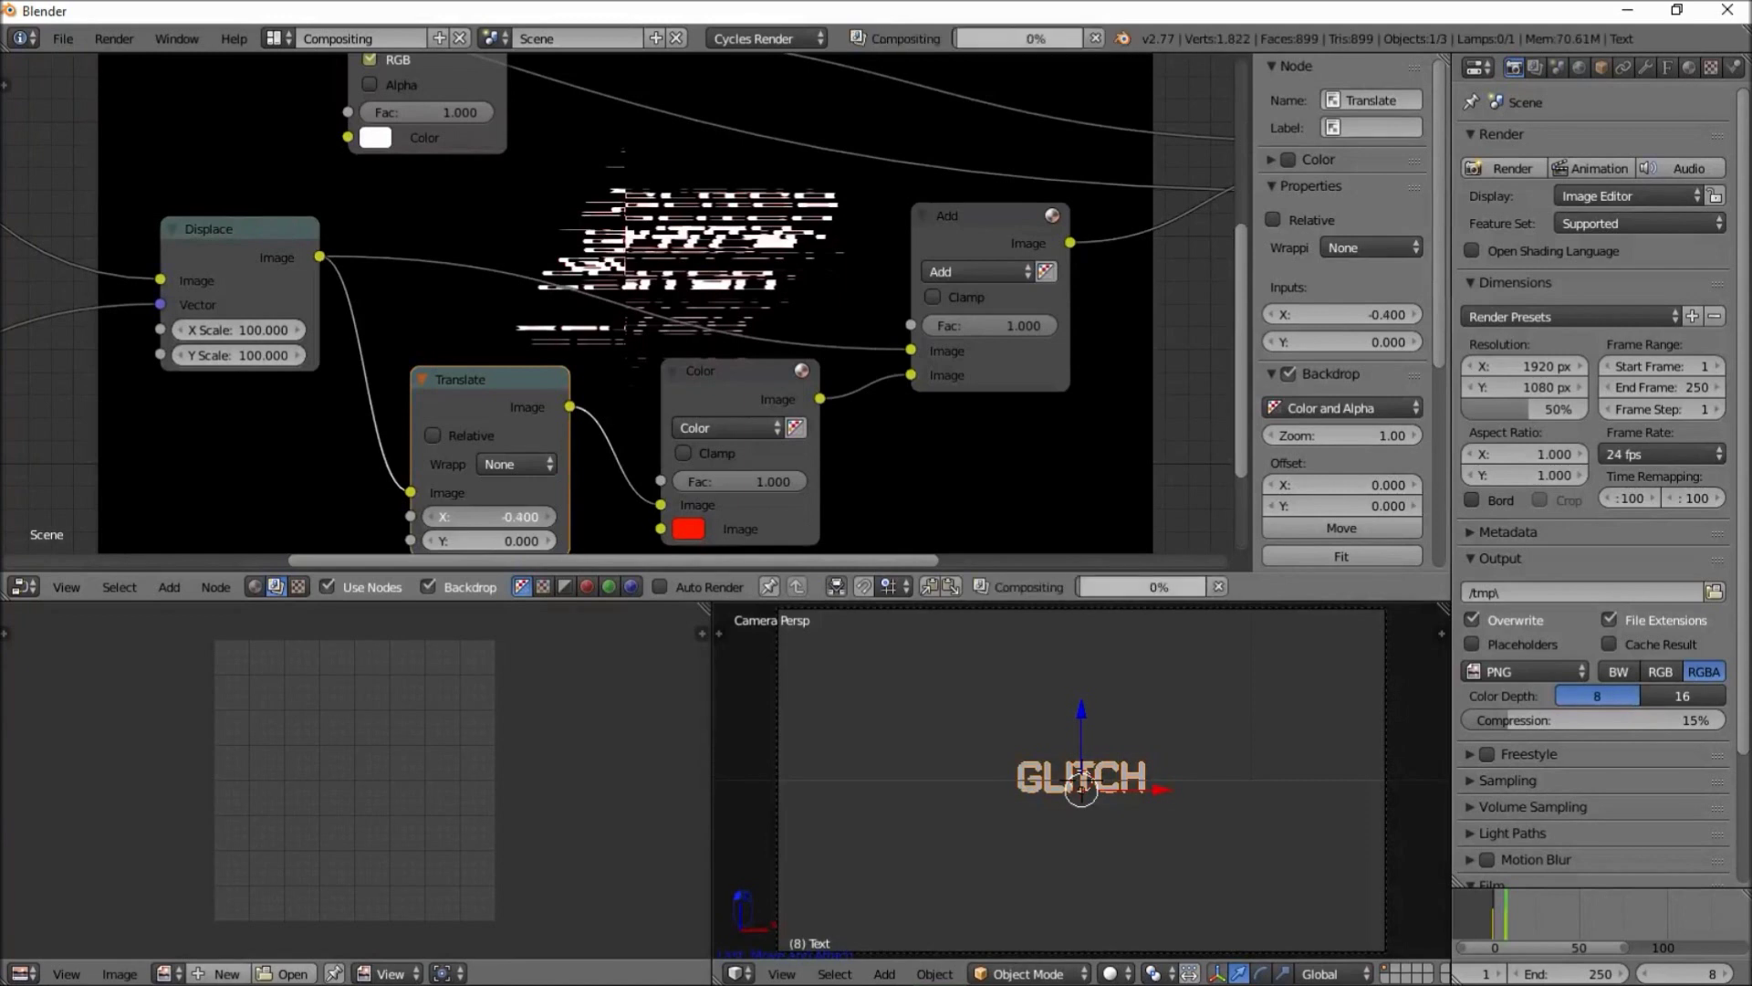
Set the Translate node's X offset back to -3
click(531, 516)
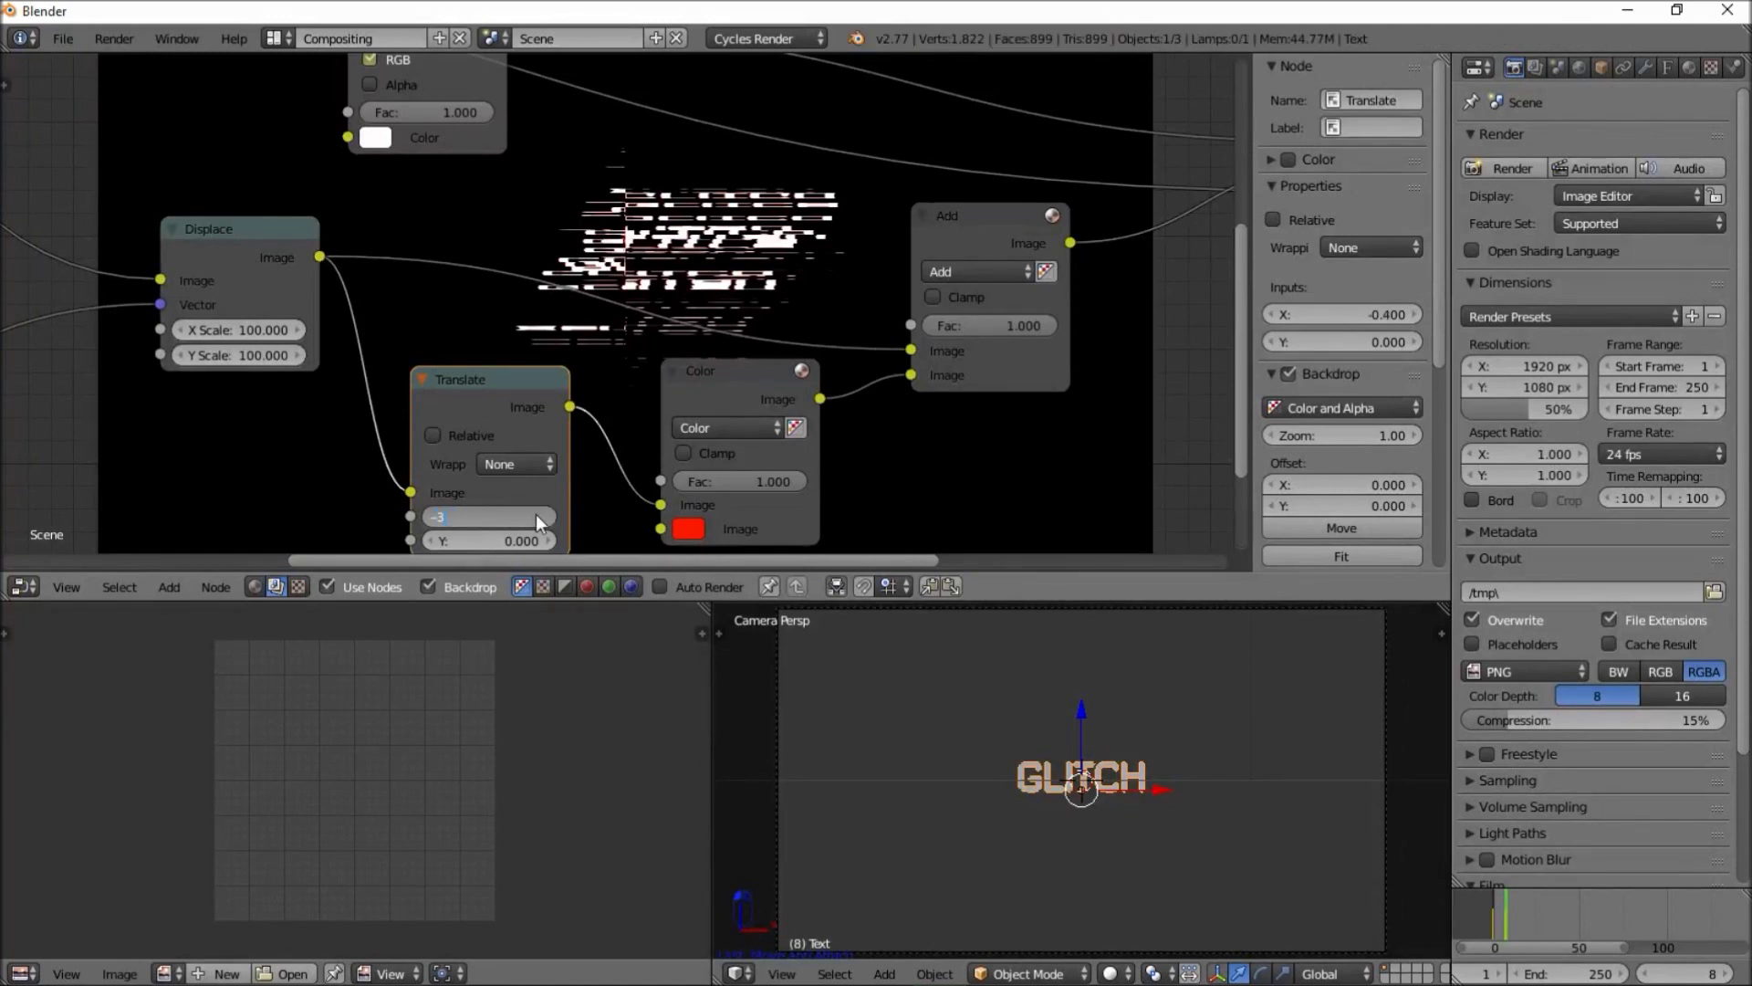
text(3)
key(Return)
click(493, 516)
text(-3)
key(Return)
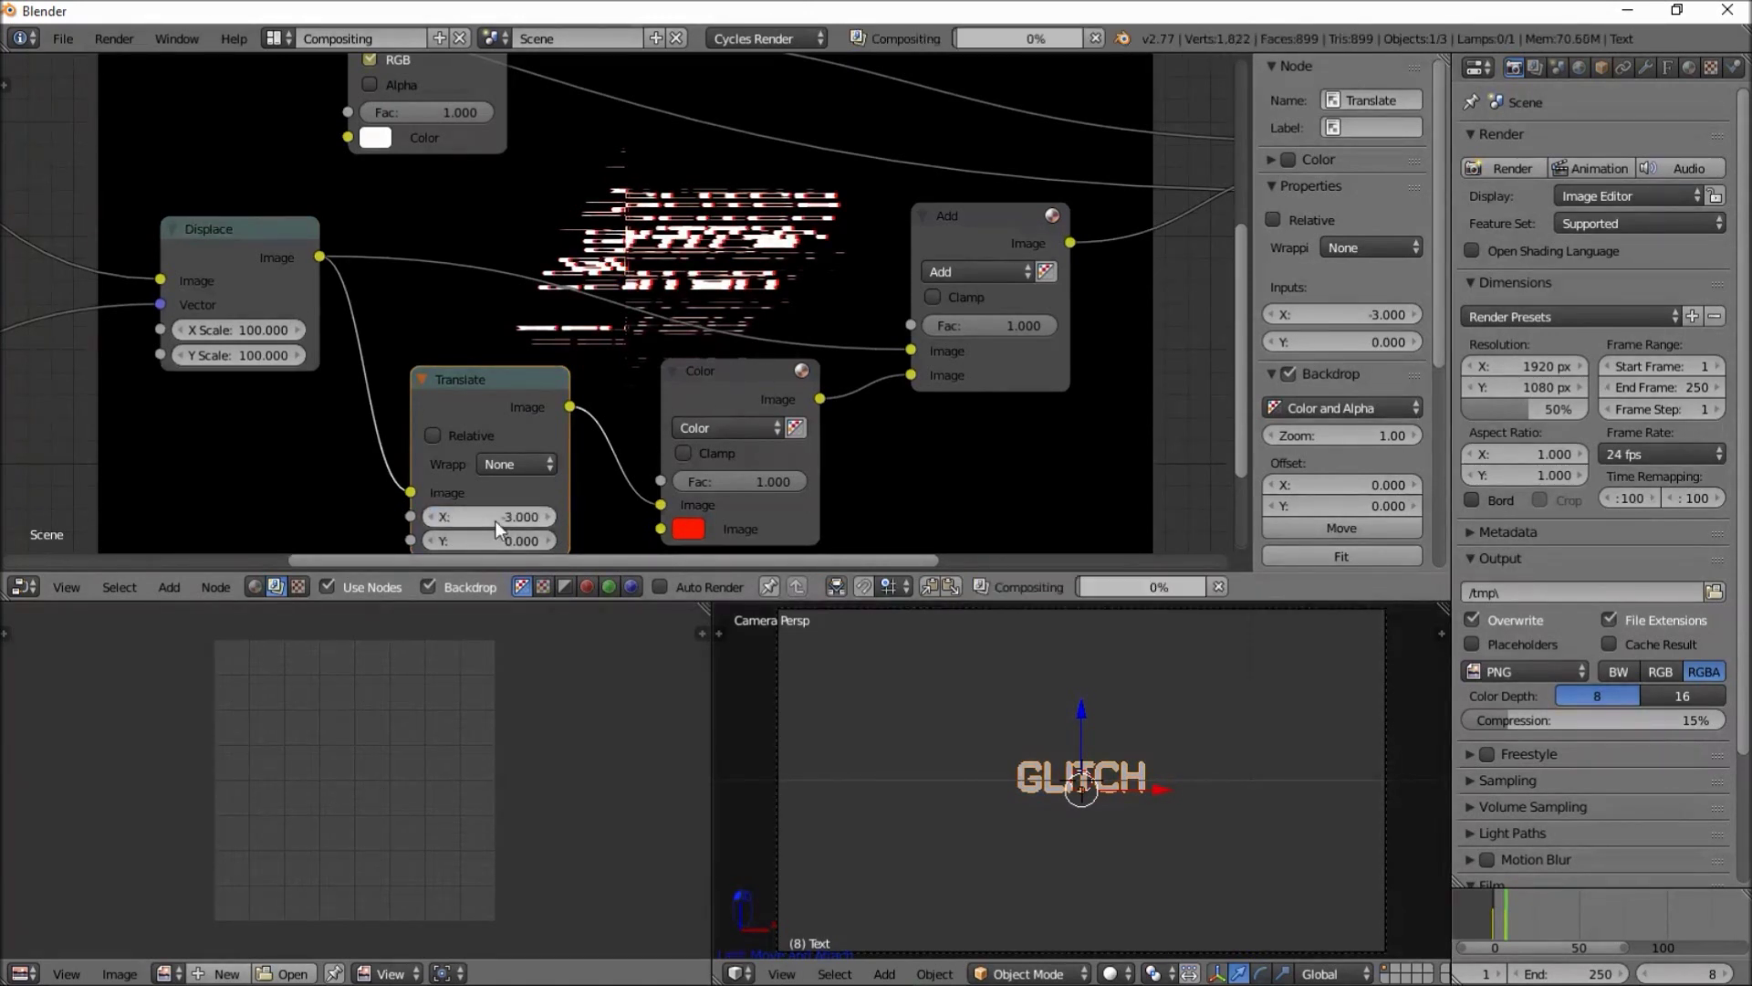
Duplicate the Add node, insert the copy between it and Alpha Over, and space the two Add nodes apart
scroll(907, 402, down, 2)
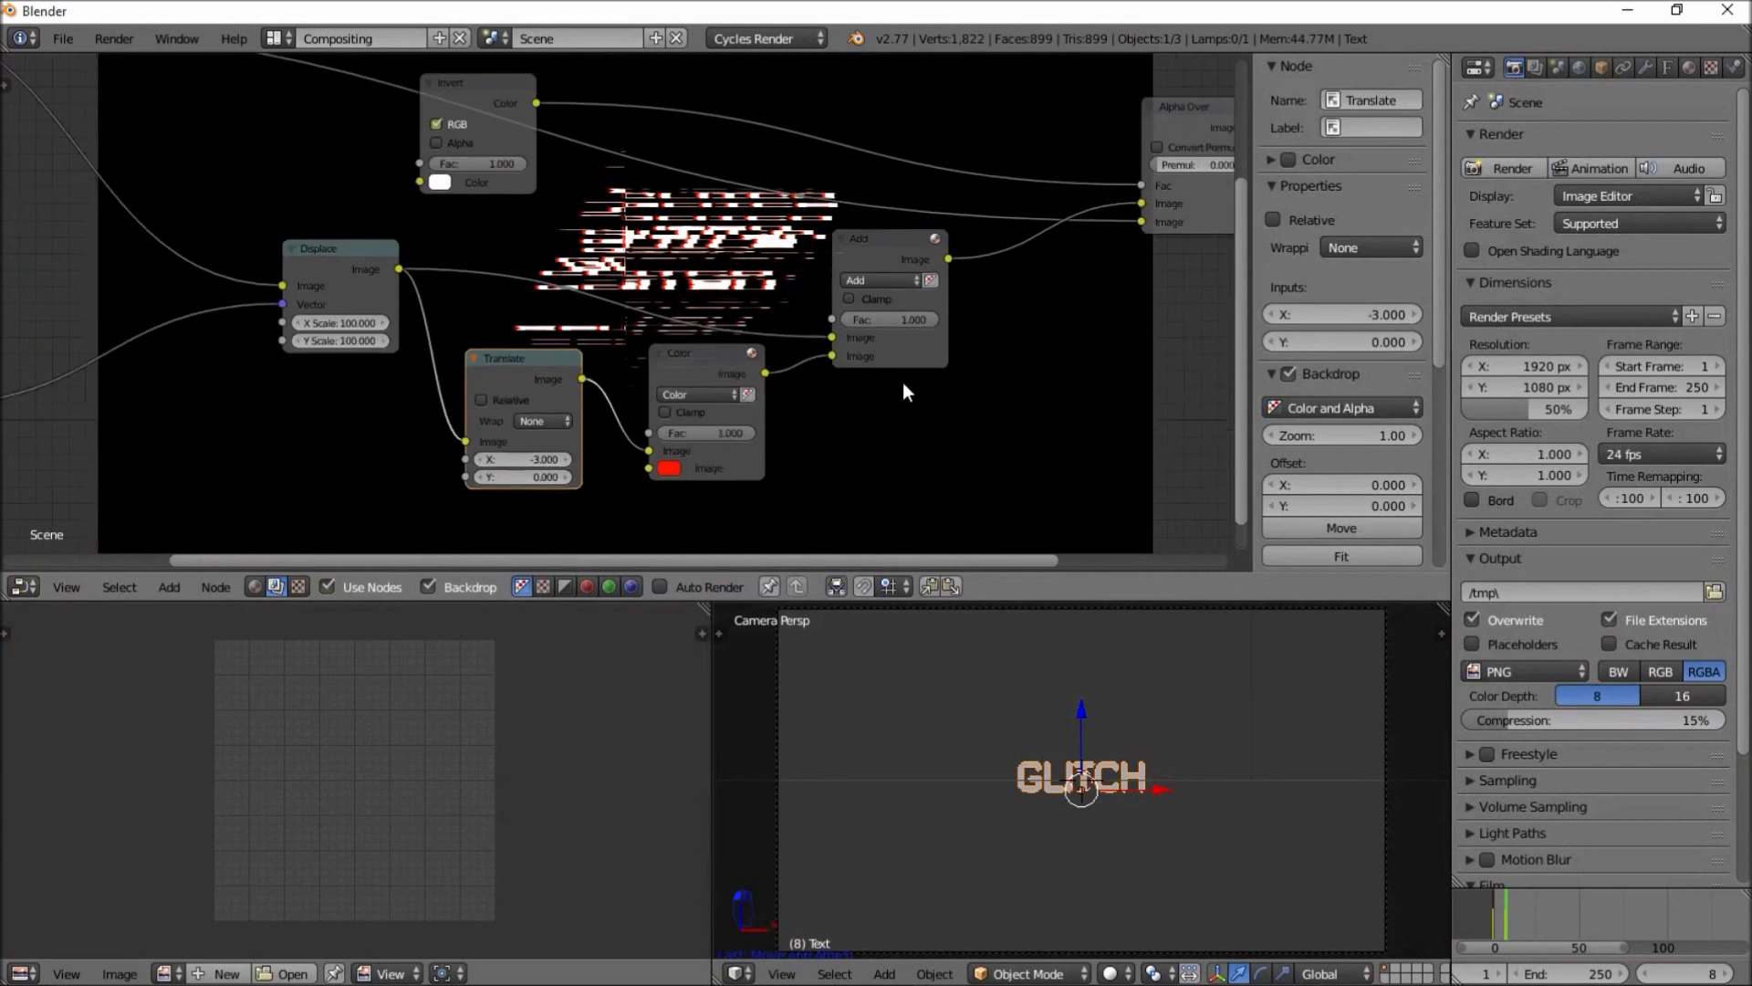
drag(871, 257, 845, 231)
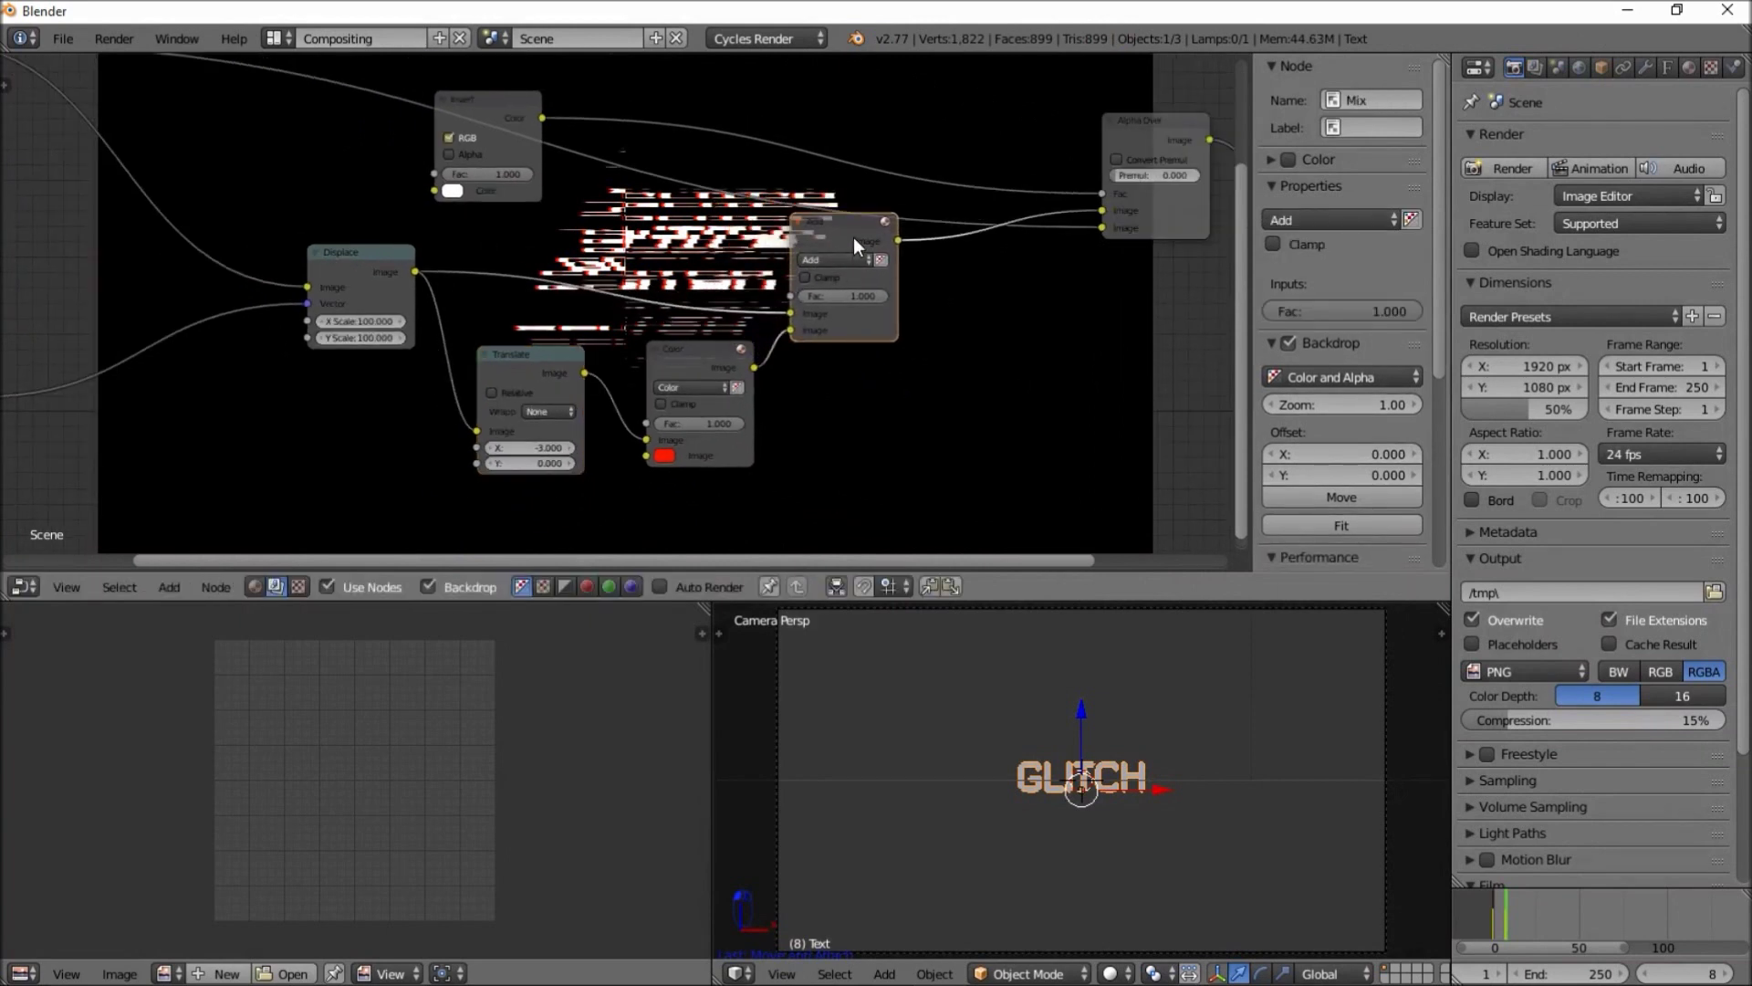
key(shift+d)
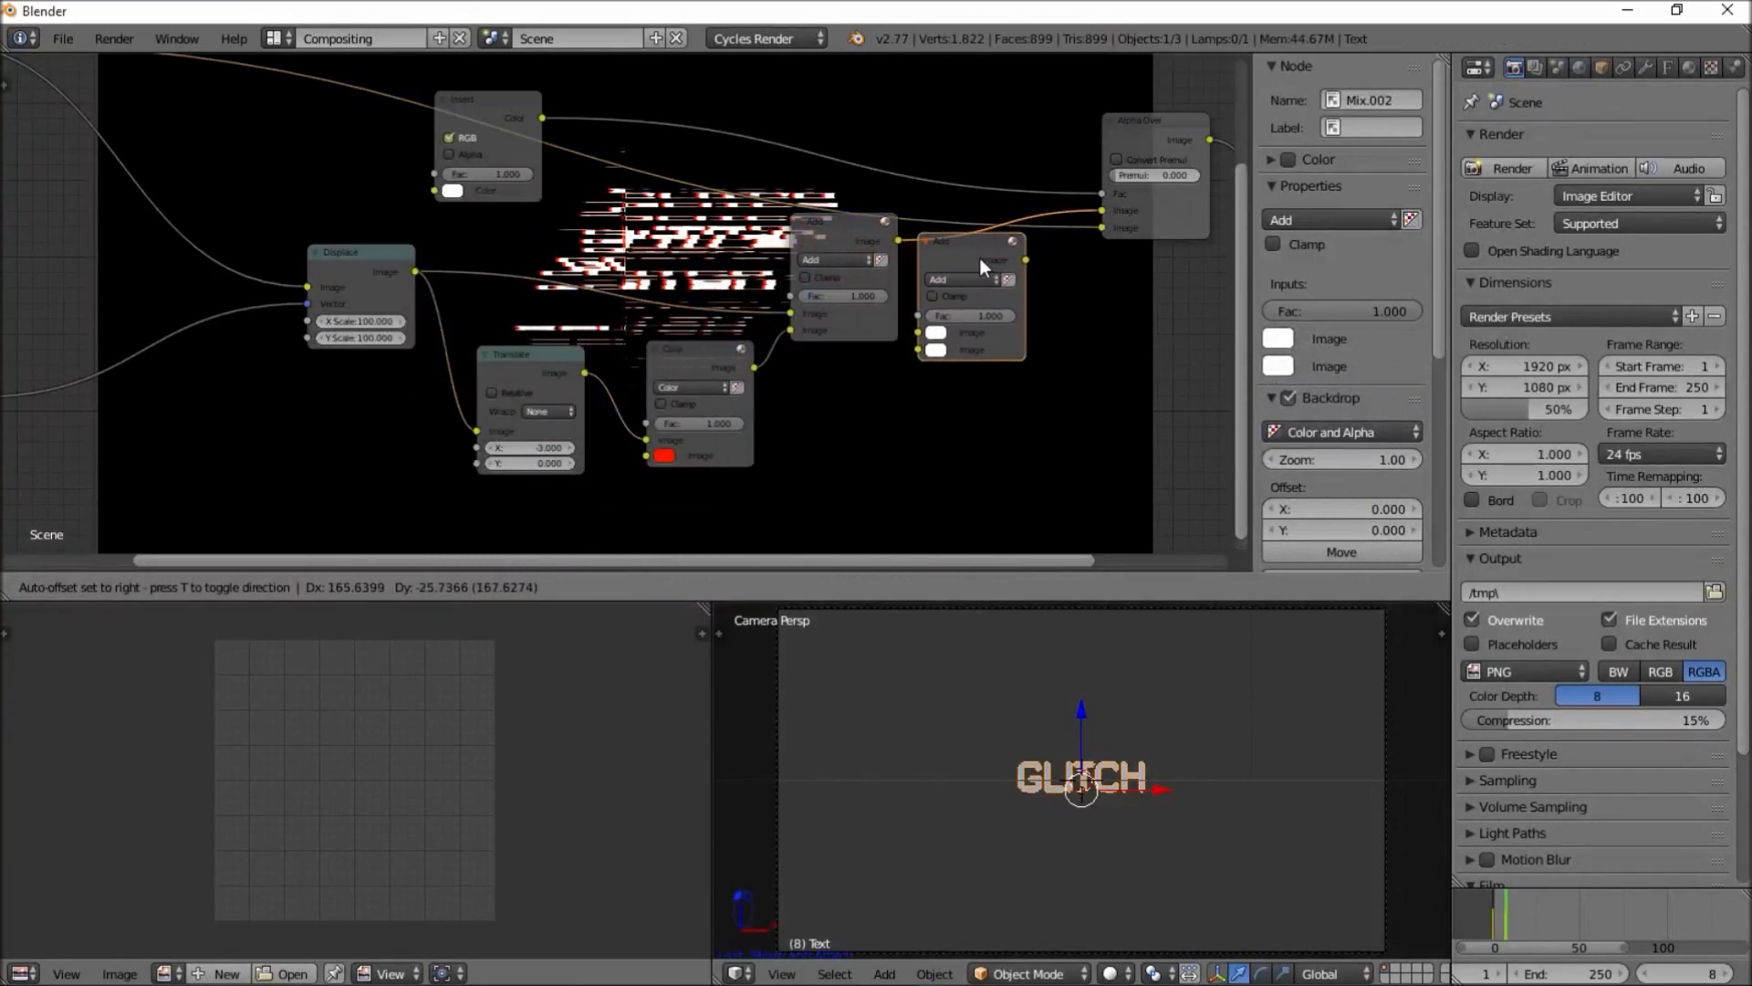
click(978, 257)
scroll(914, 274, down, 1)
mouse_move(825, 239)
mouse_down()
mouse_move(831, 279)
mouse_move(829, 261)
mouse_up()
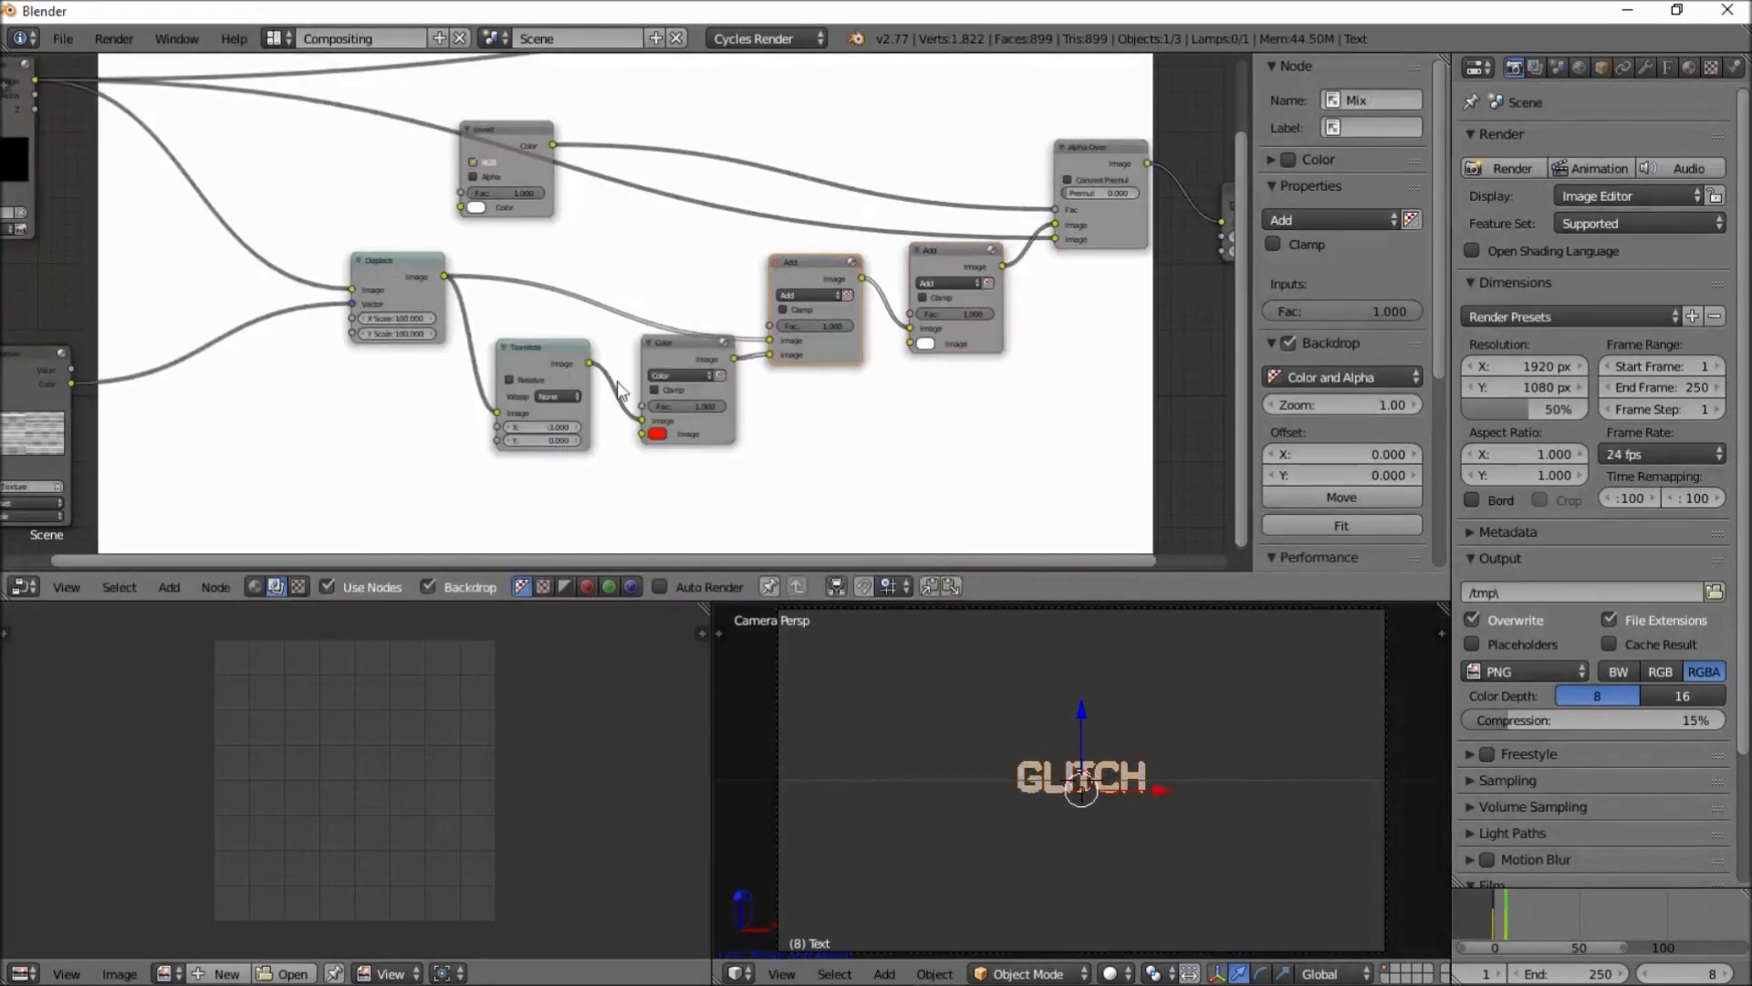
Duplicate the Translate and red Color nodes together and place the copies below the originals
click(543, 360)
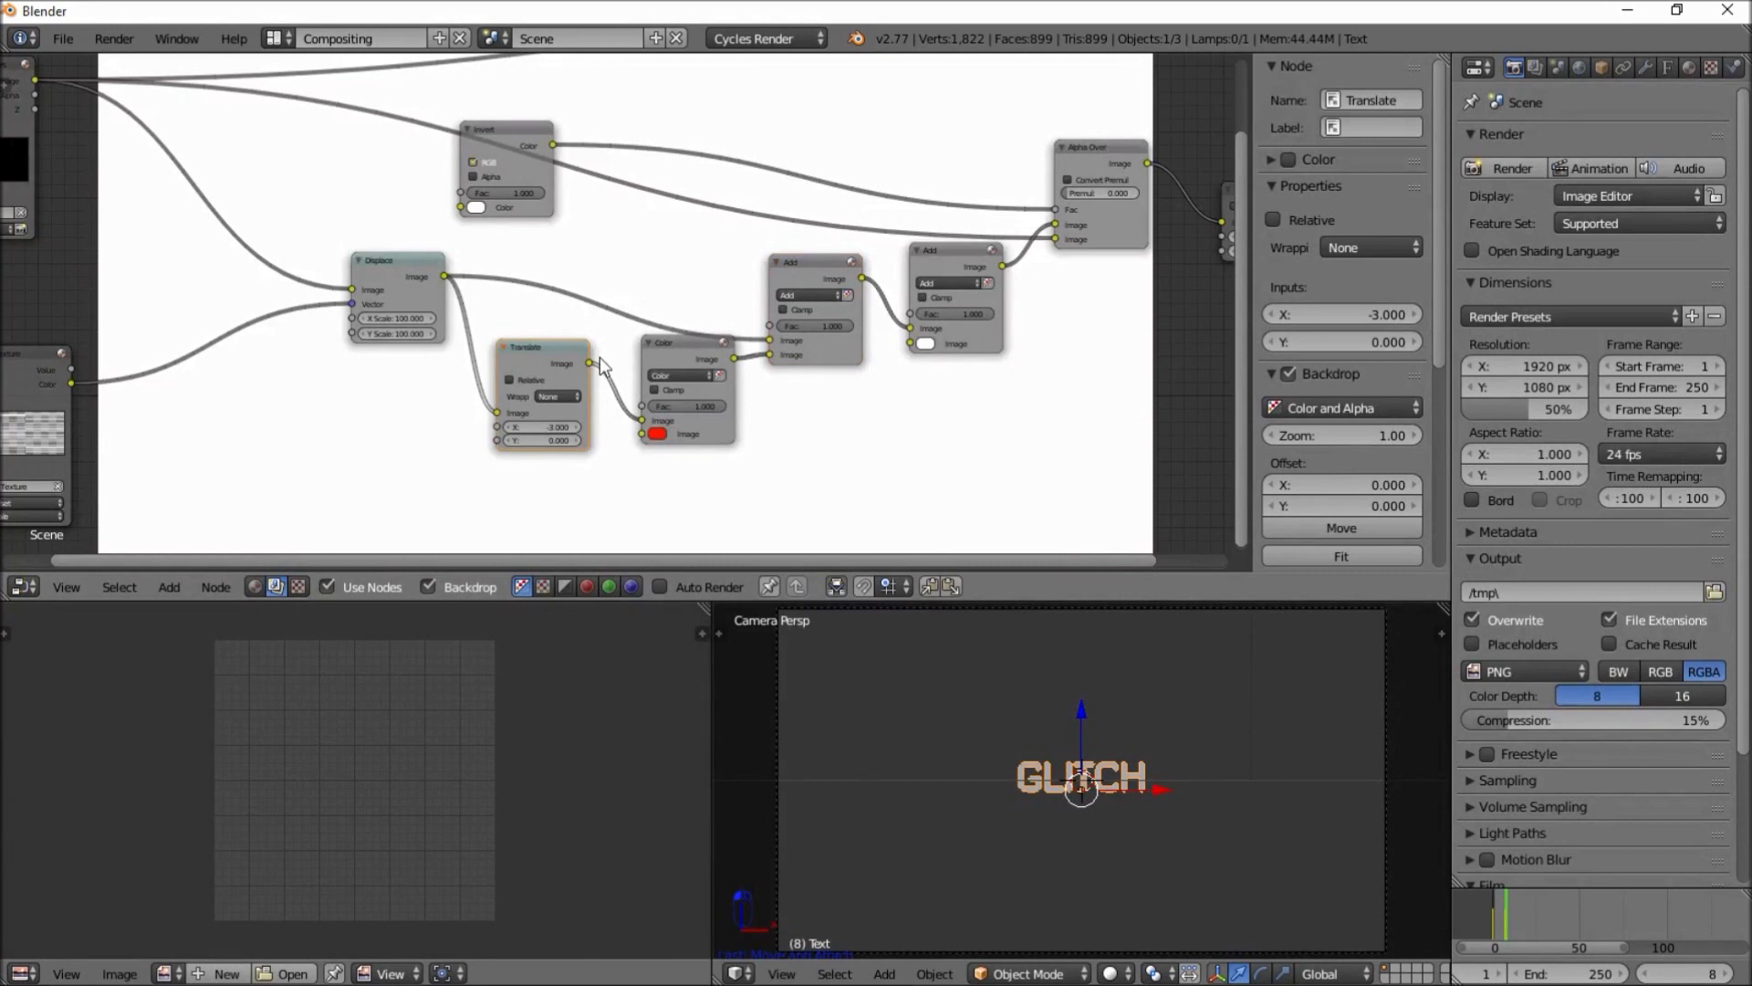
shift+click(672, 346)
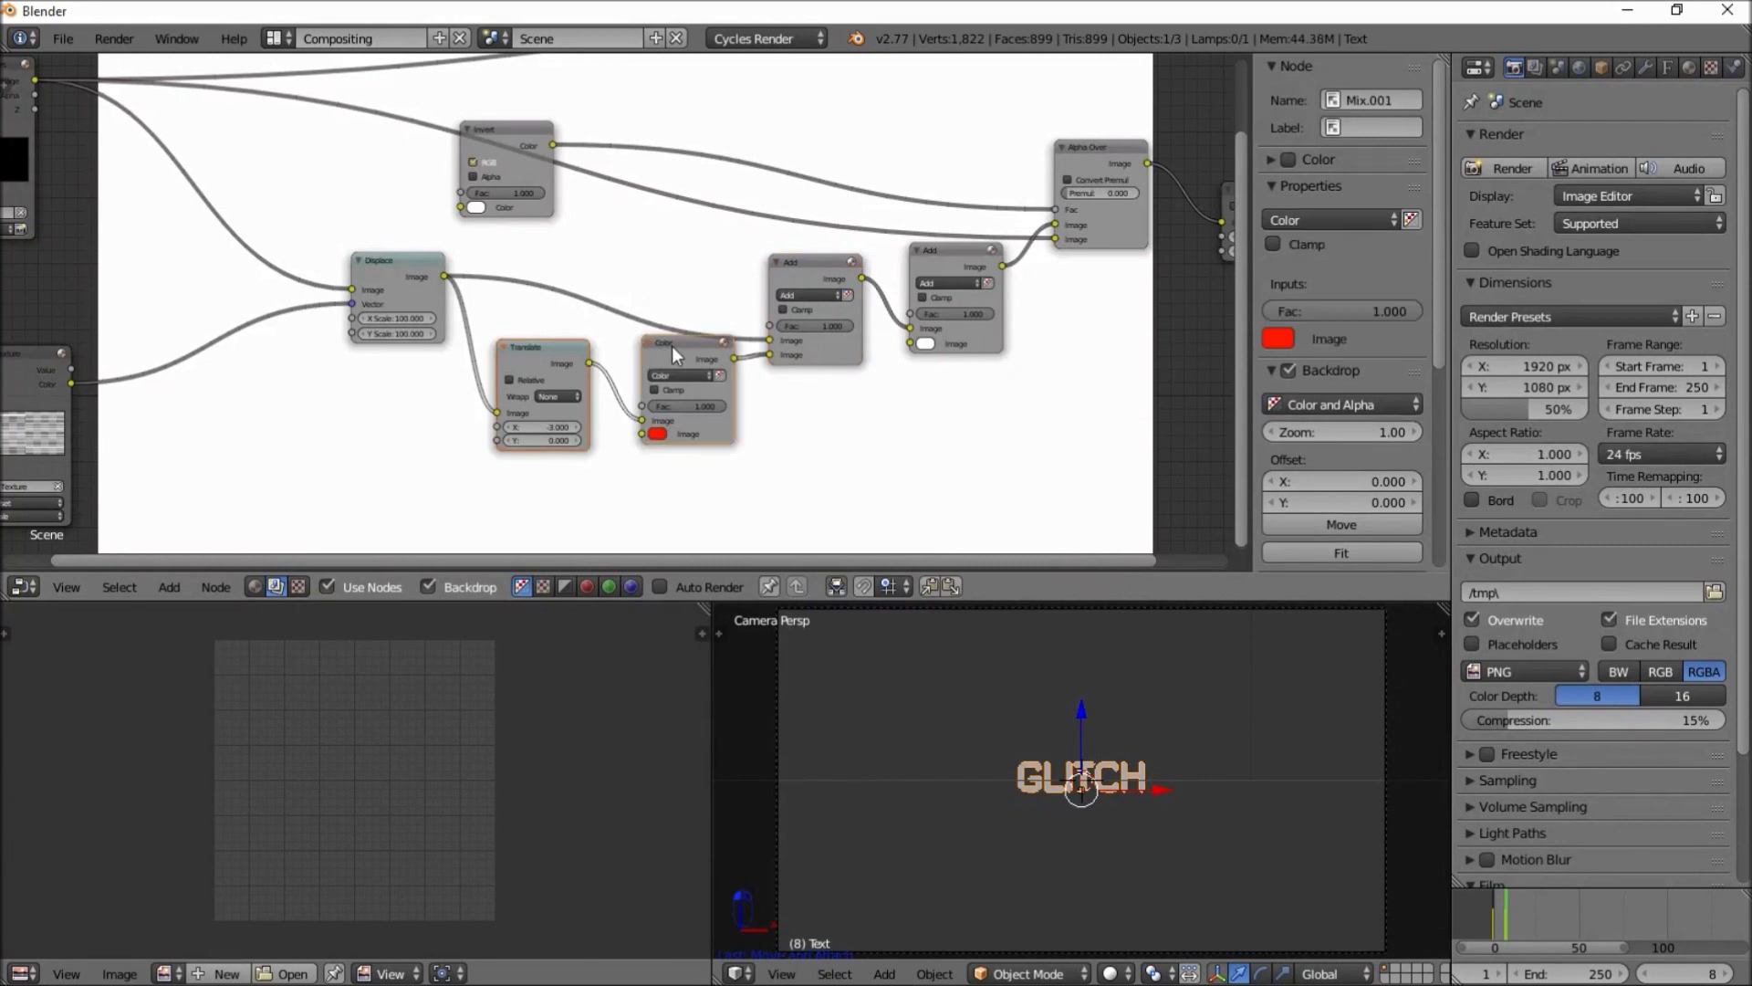
key(shift+d)
click(798, 480)
Link Displace's output to the duplicated Translate node and the duplicated Color node's output to the new Add node's second image input
scroll(632, 453, down, 3)
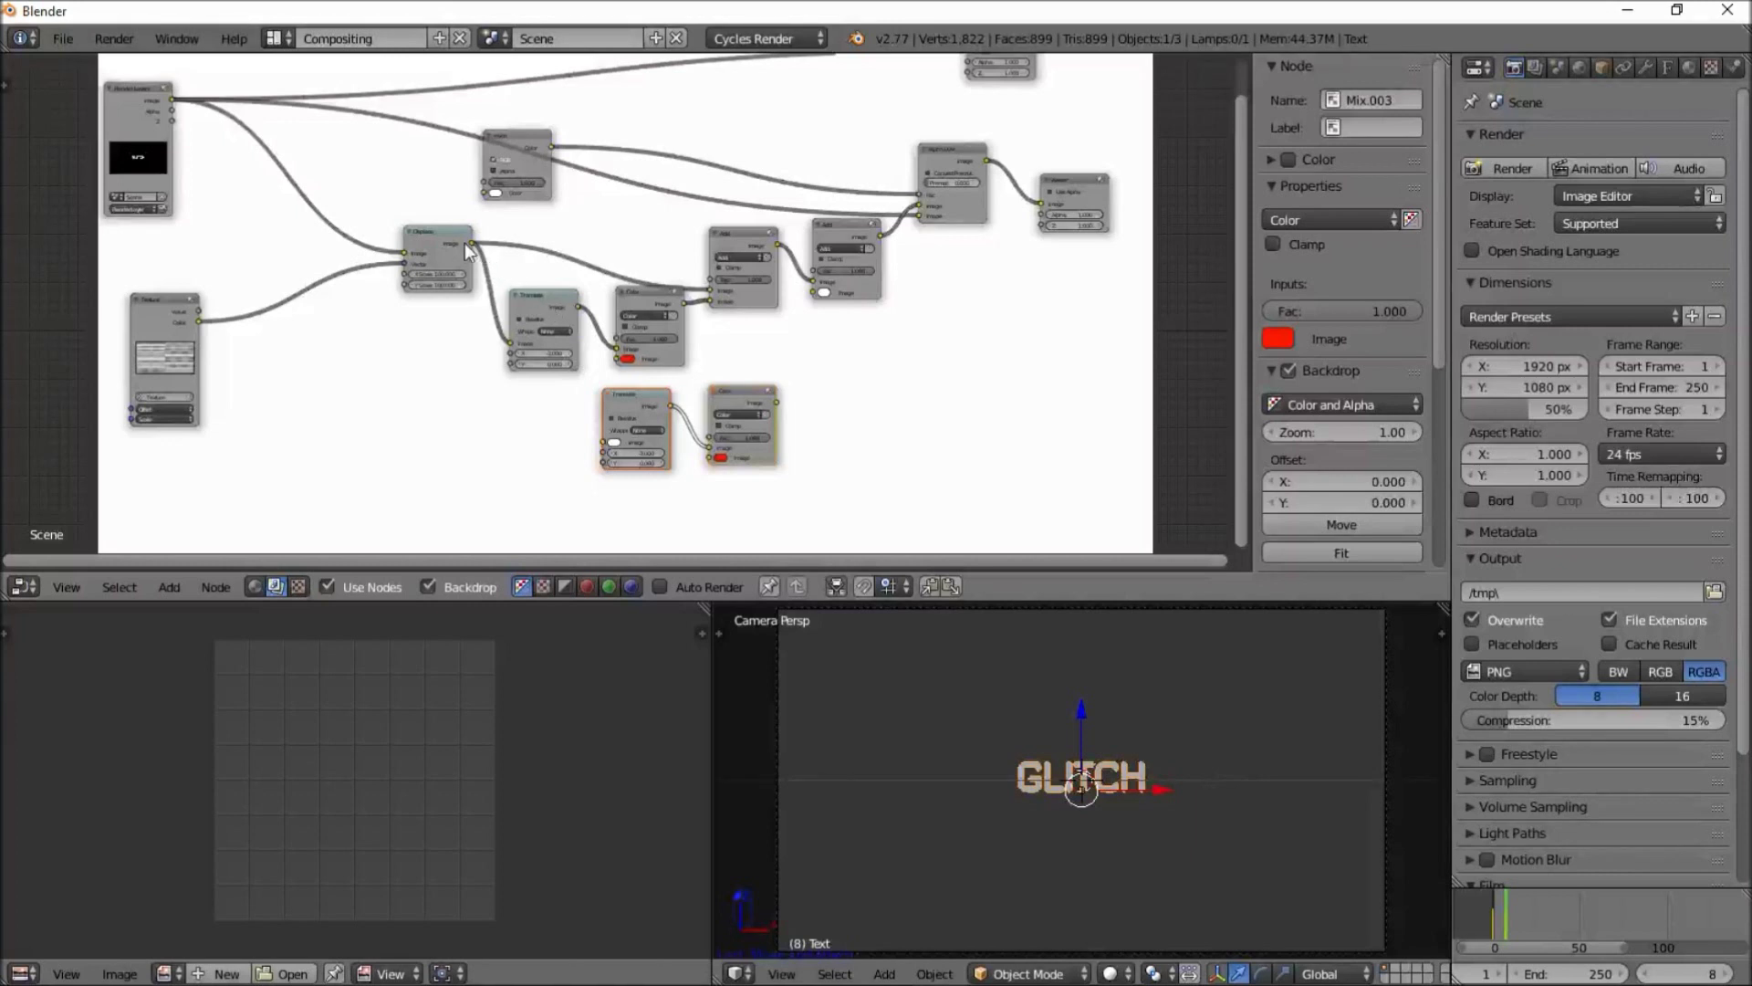
drag(471, 243, 615, 447)
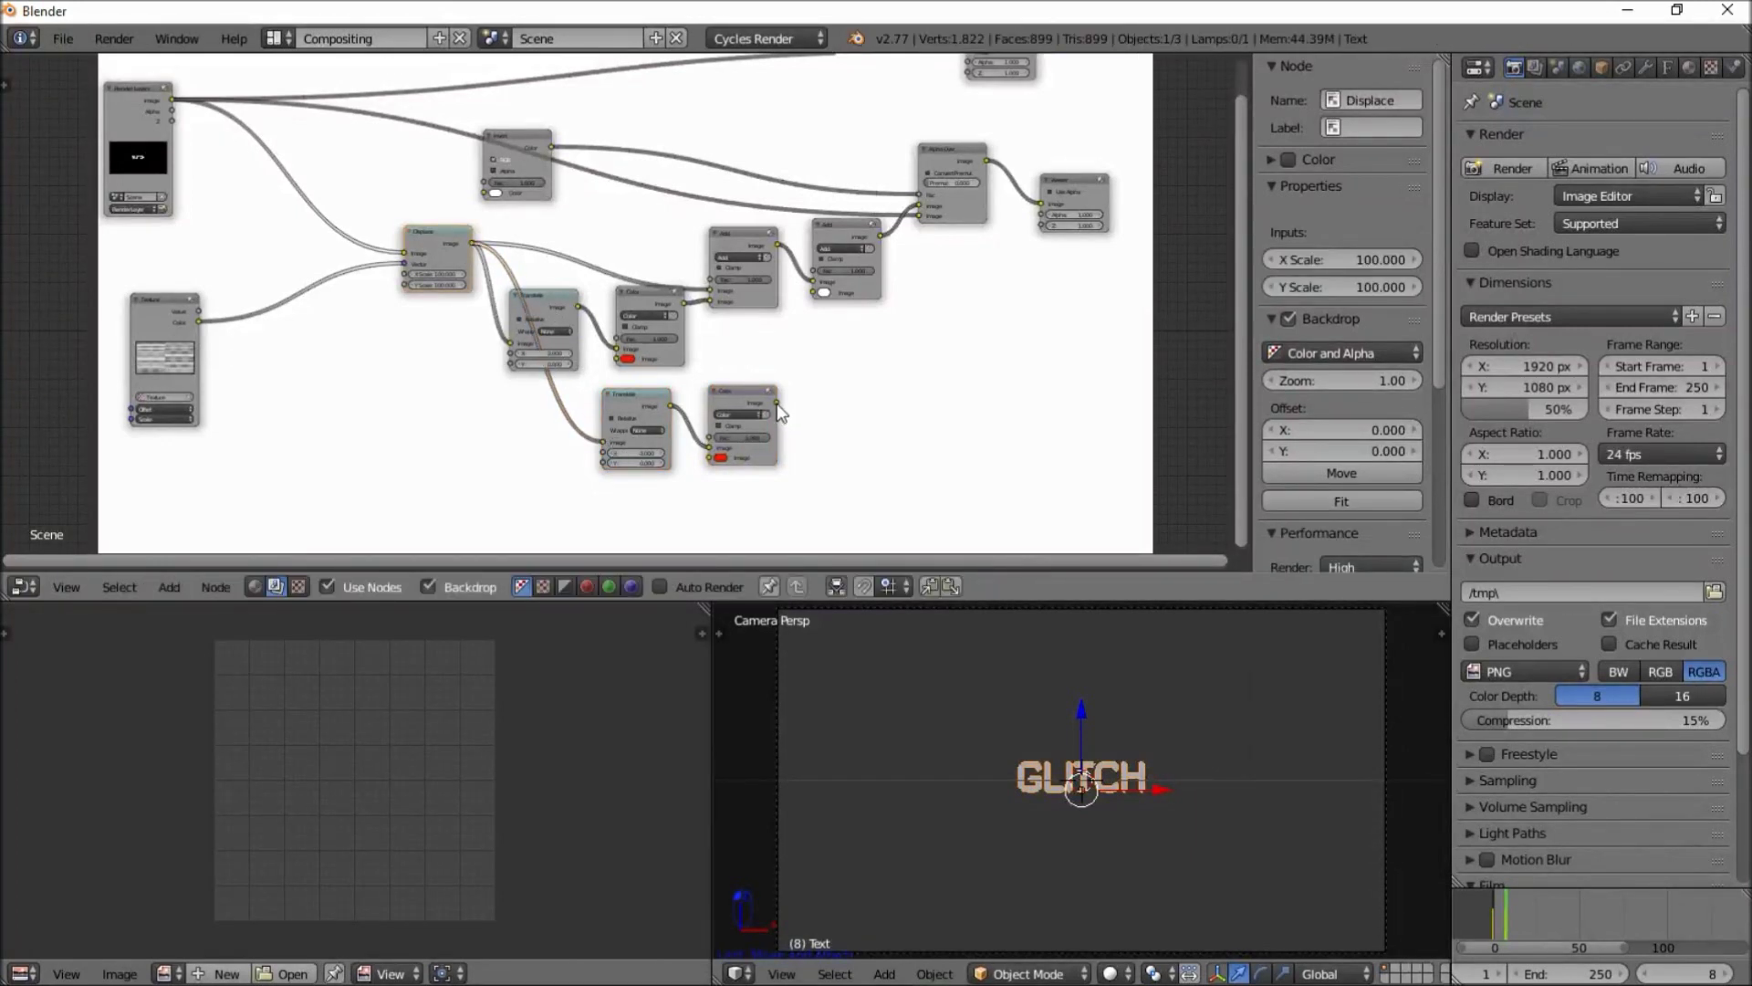
drag(777, 404, 823, 299)
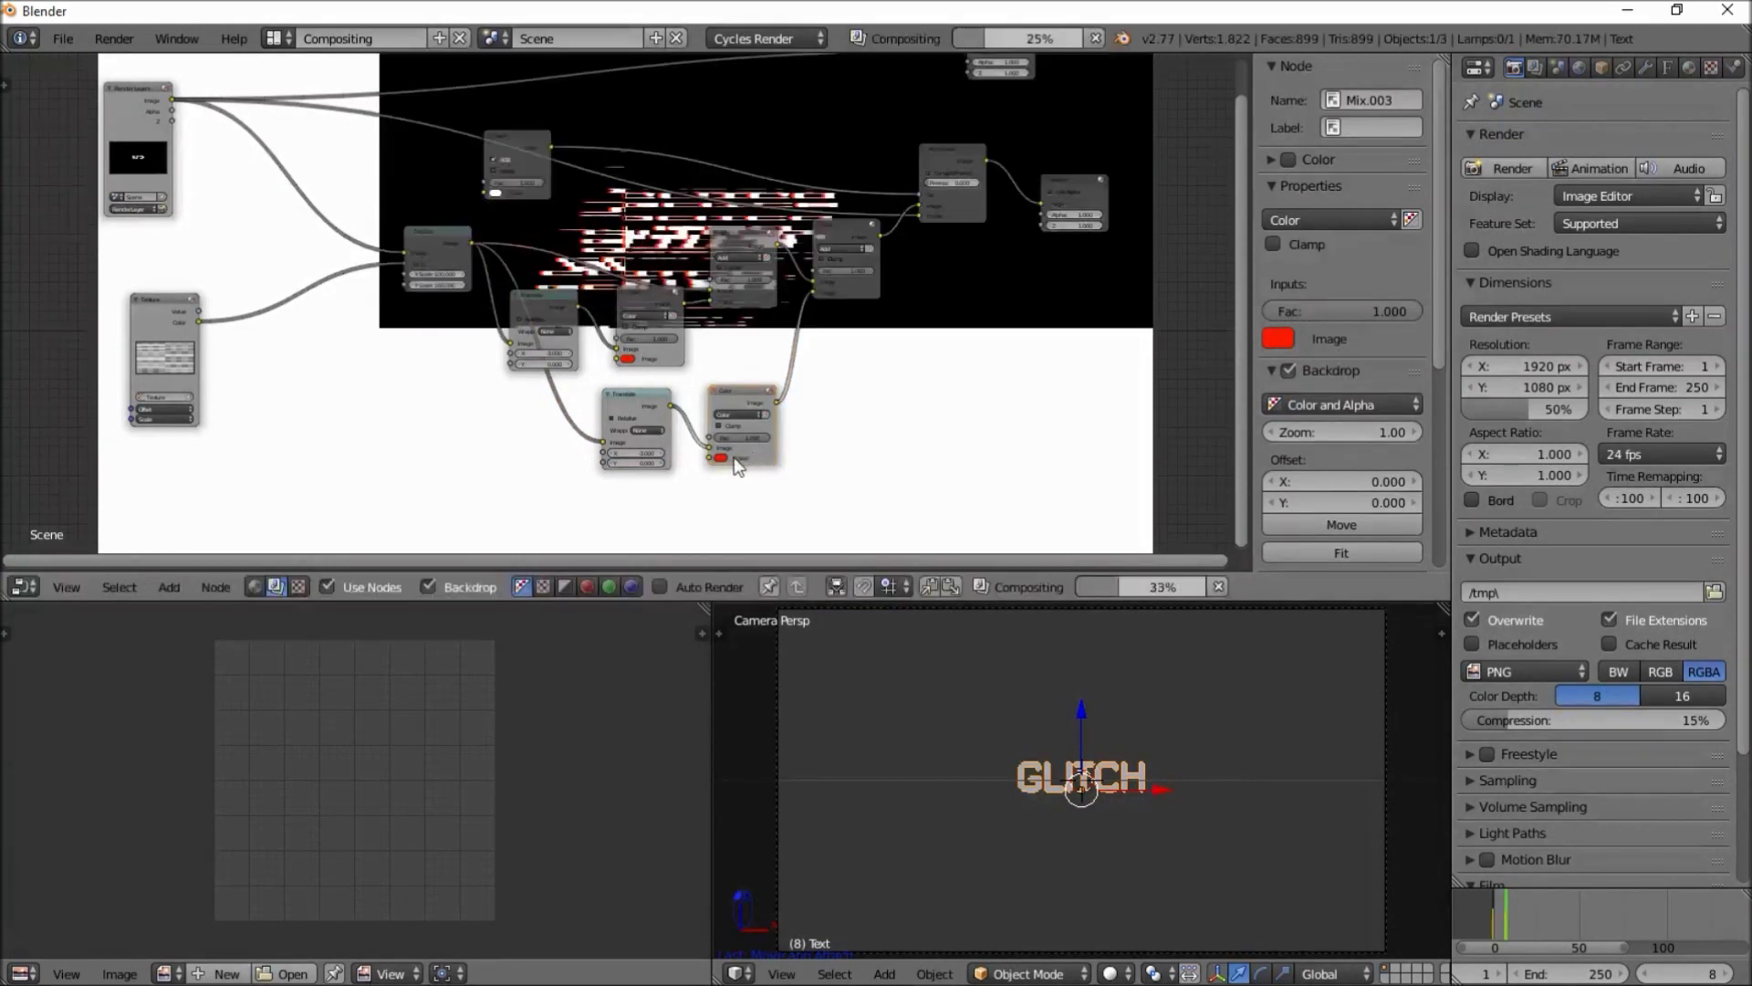
Set the duplicated Translate node's X offset to 3
scroll(686, 449, up, 1)
scroll(684, 447, up, 2)
click(649, 501)
text(3.0)
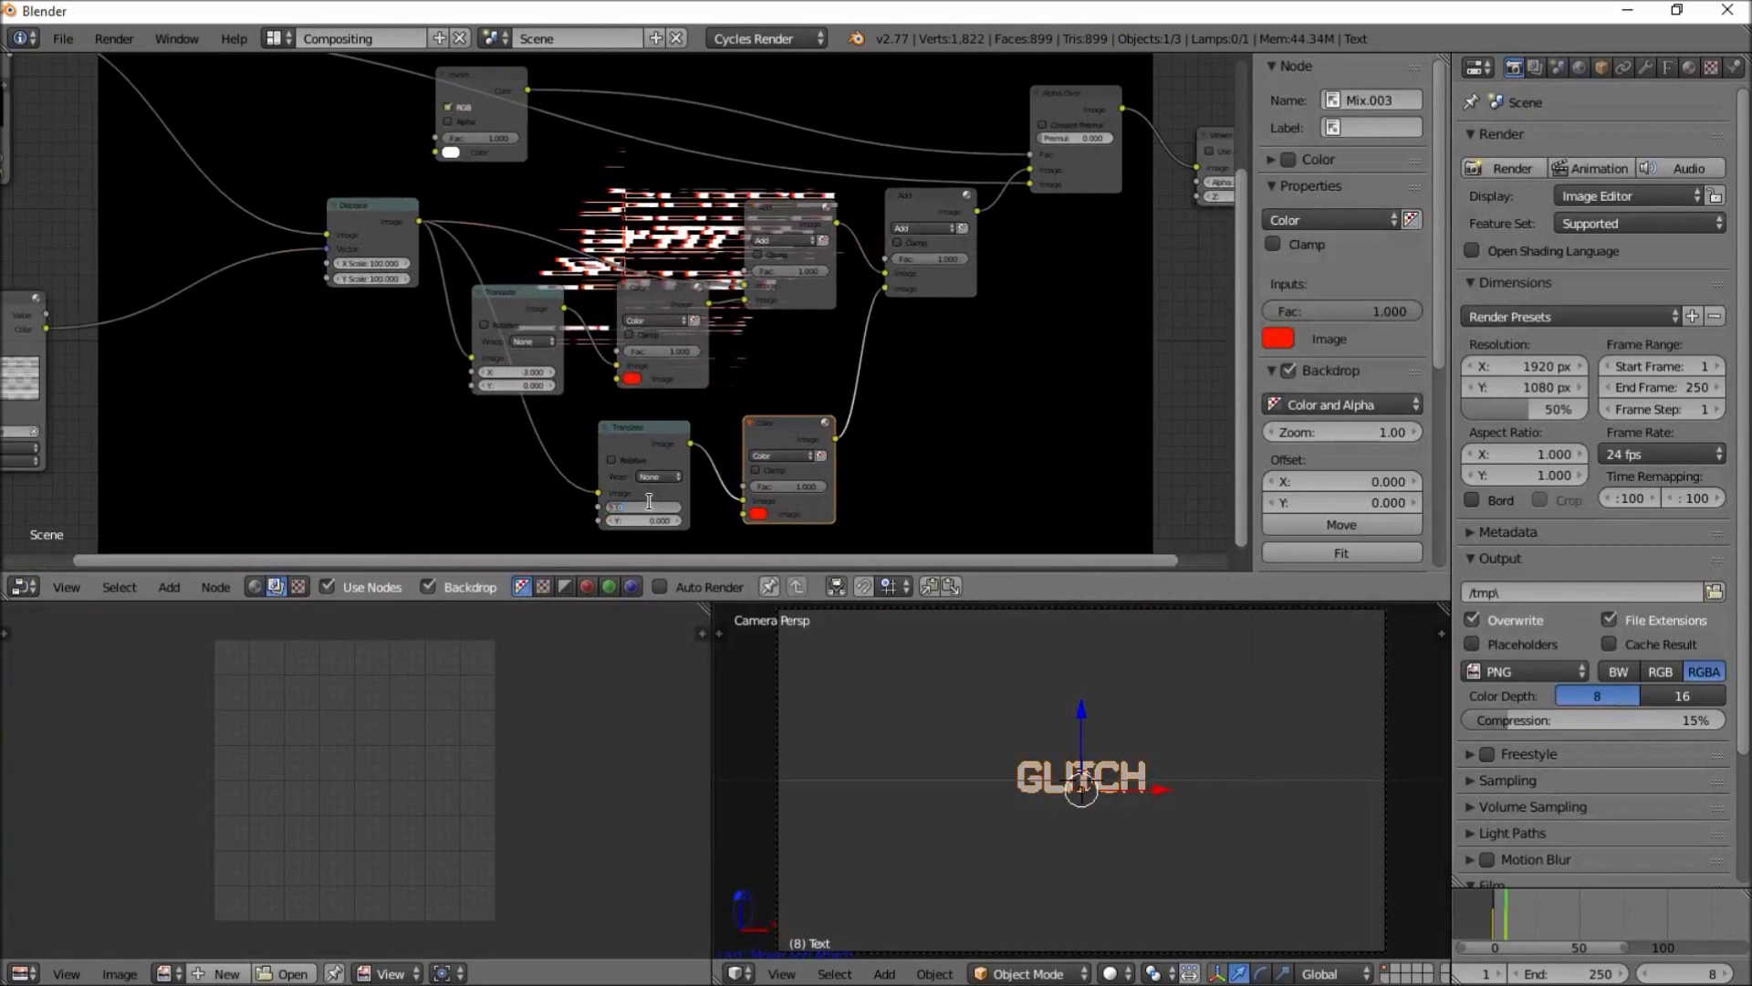
click(651, 515)
key(Return)
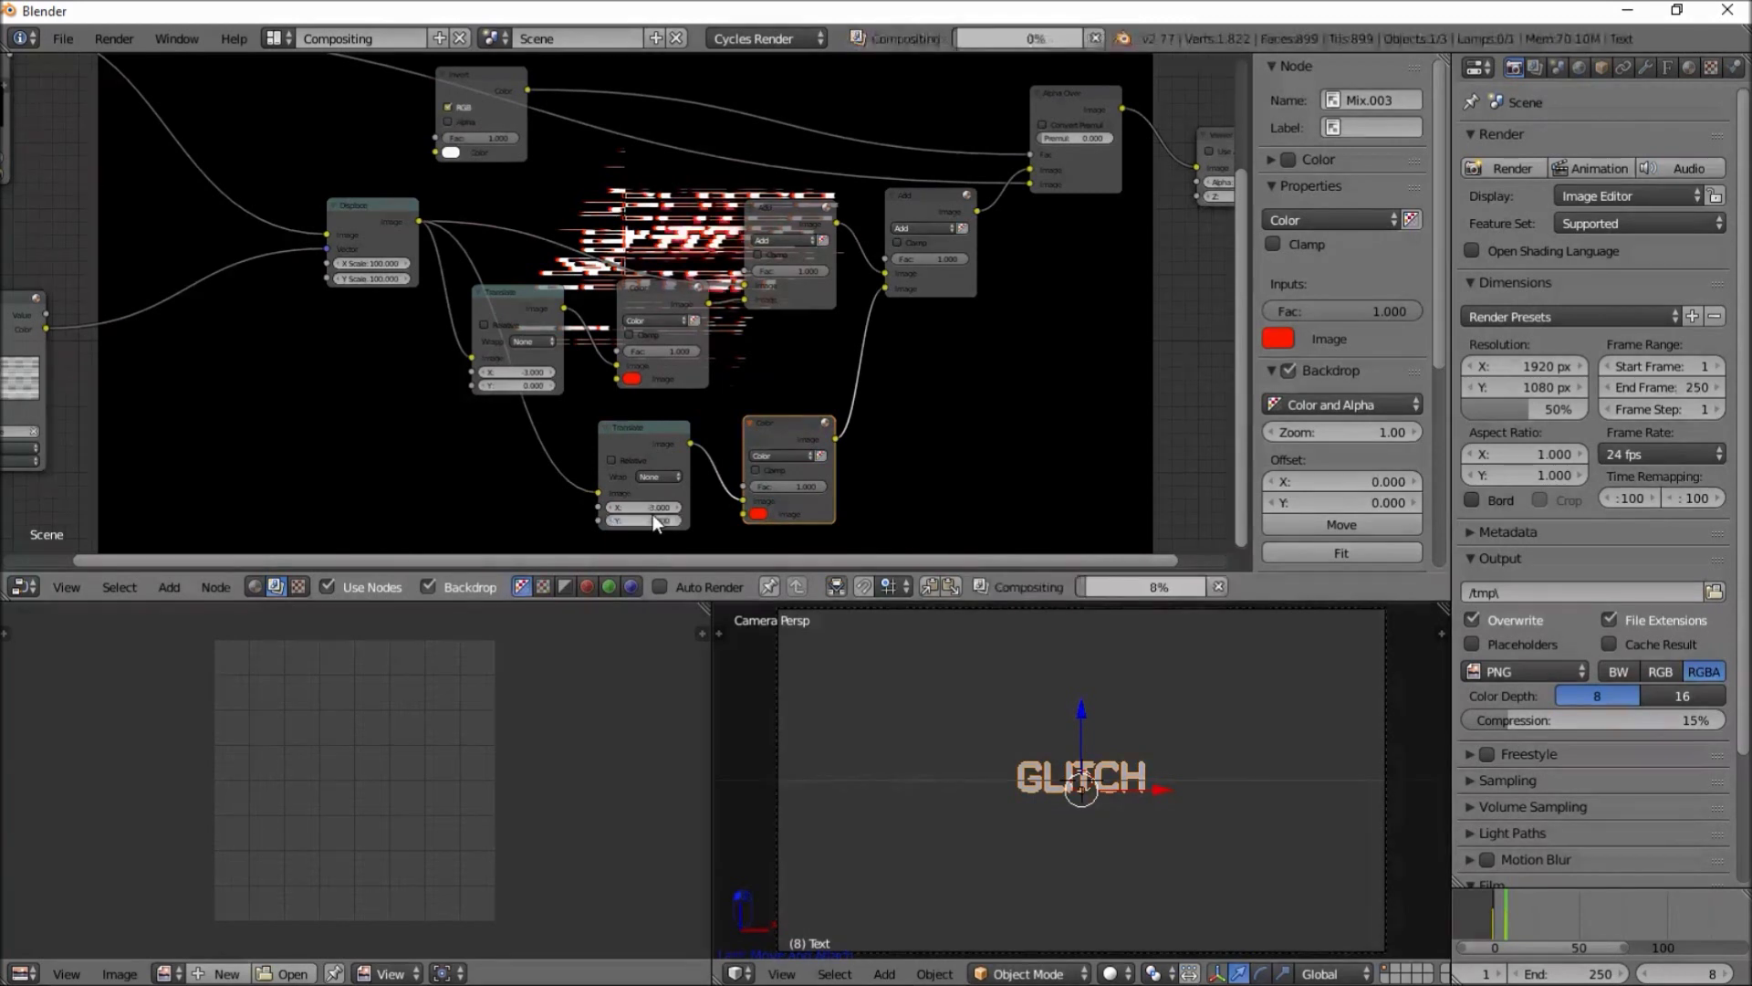
Set the duplicated Translate node's Y offset to -7 and change the duplicated Color node's color to blue
key(minus)
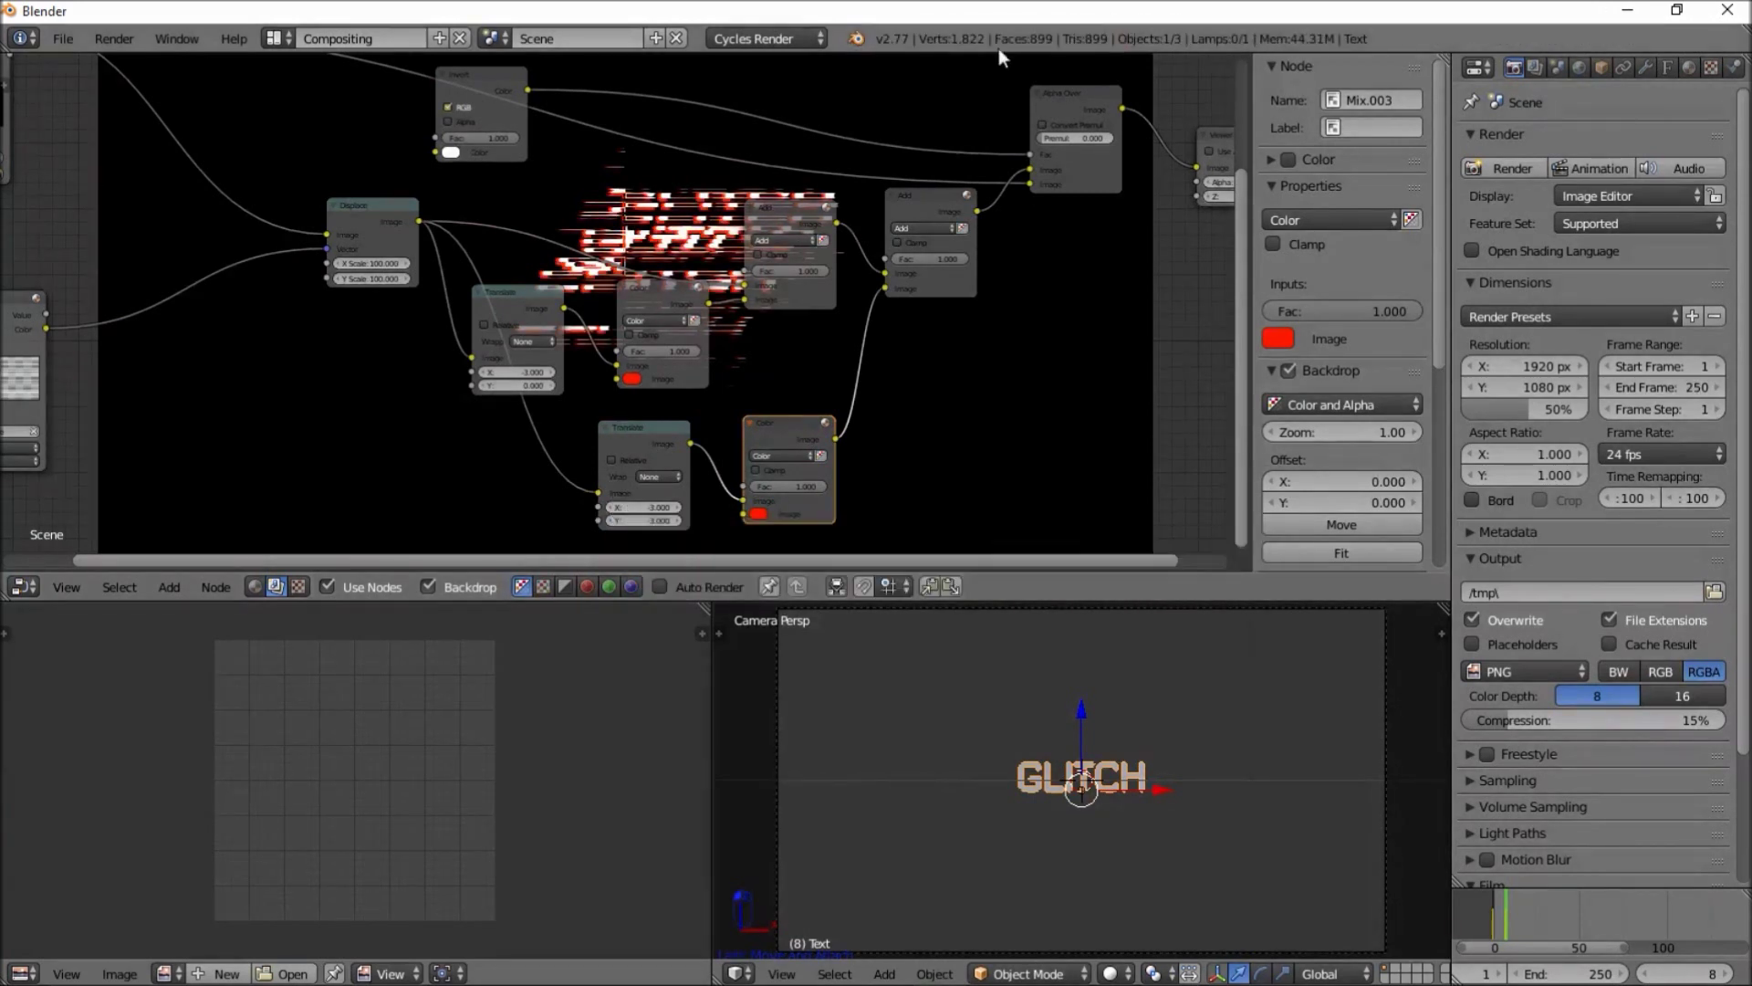
click(761, 513)
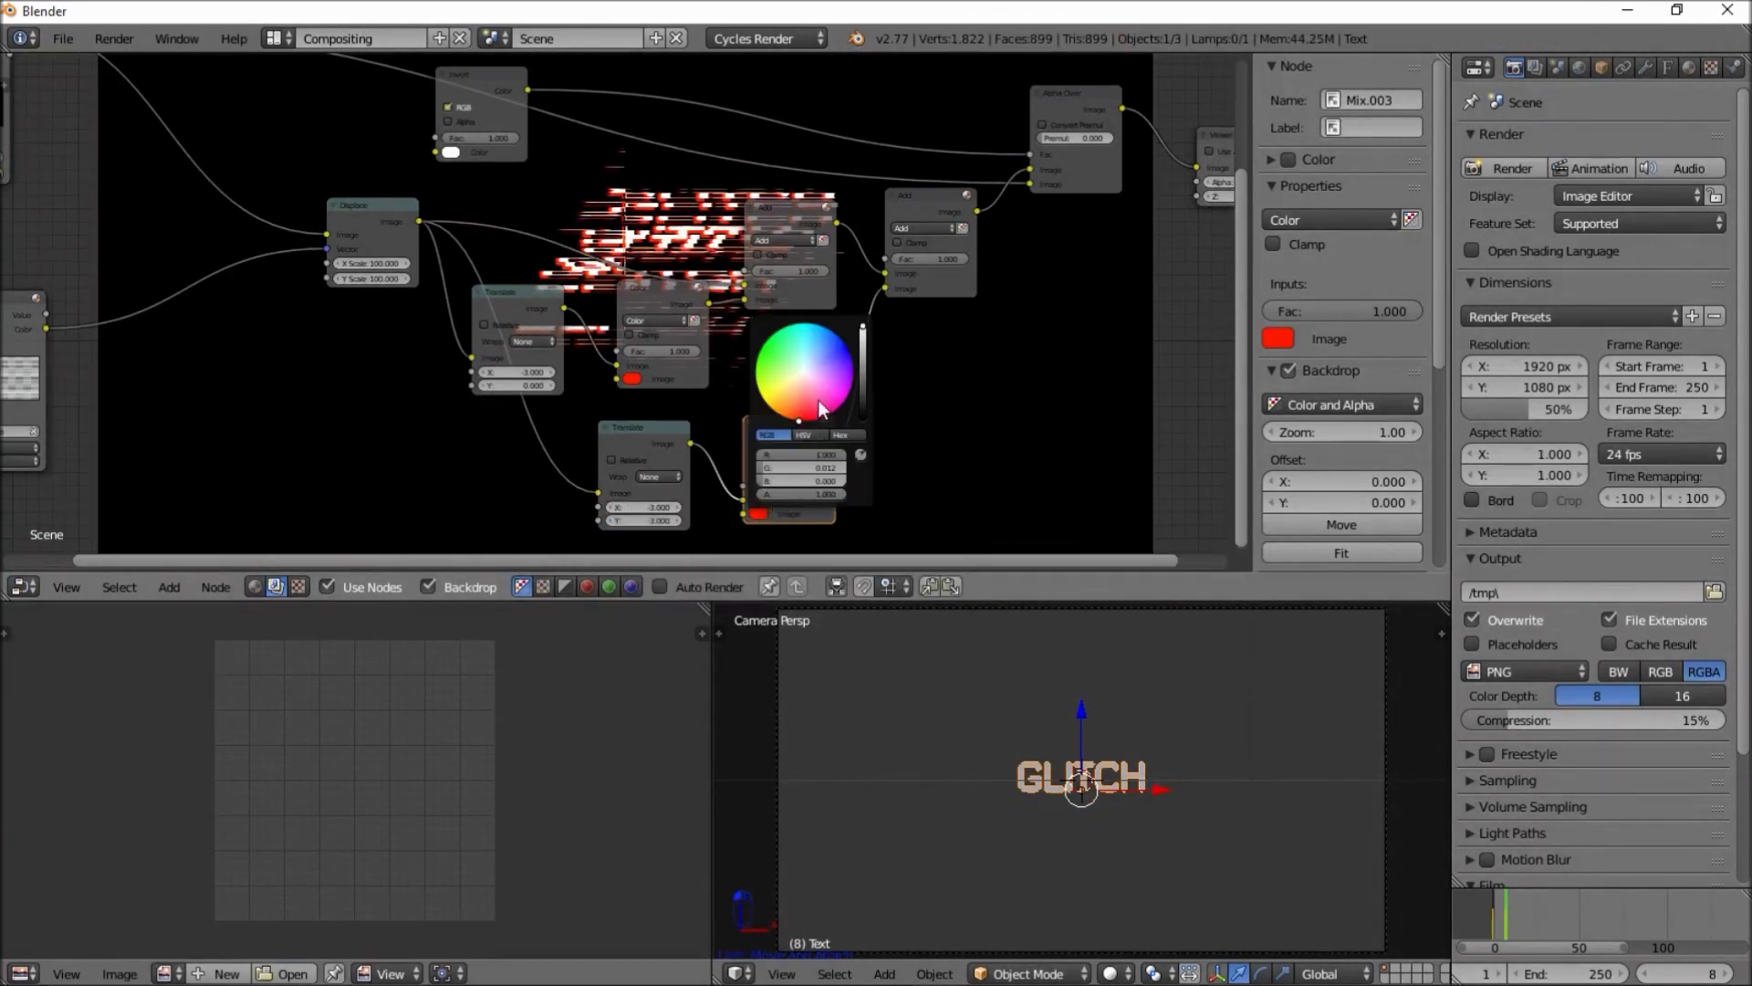
click(665, 520)
text(-7)
key(Return)
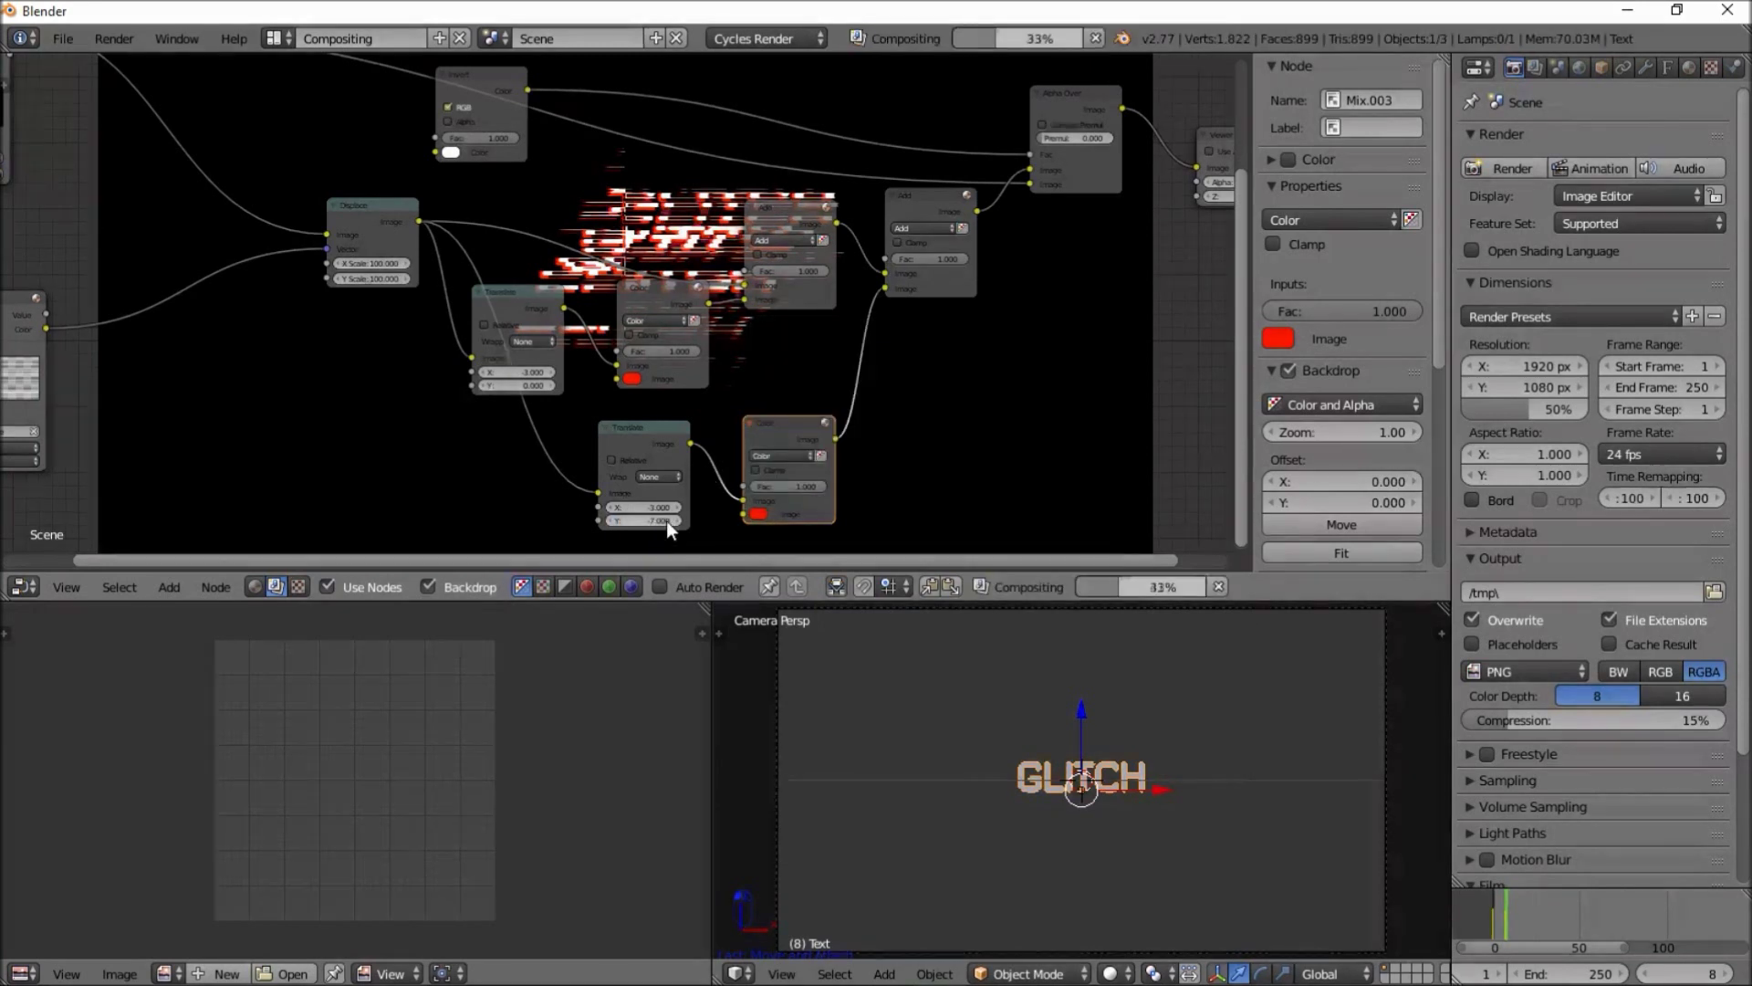
click(758, 513)
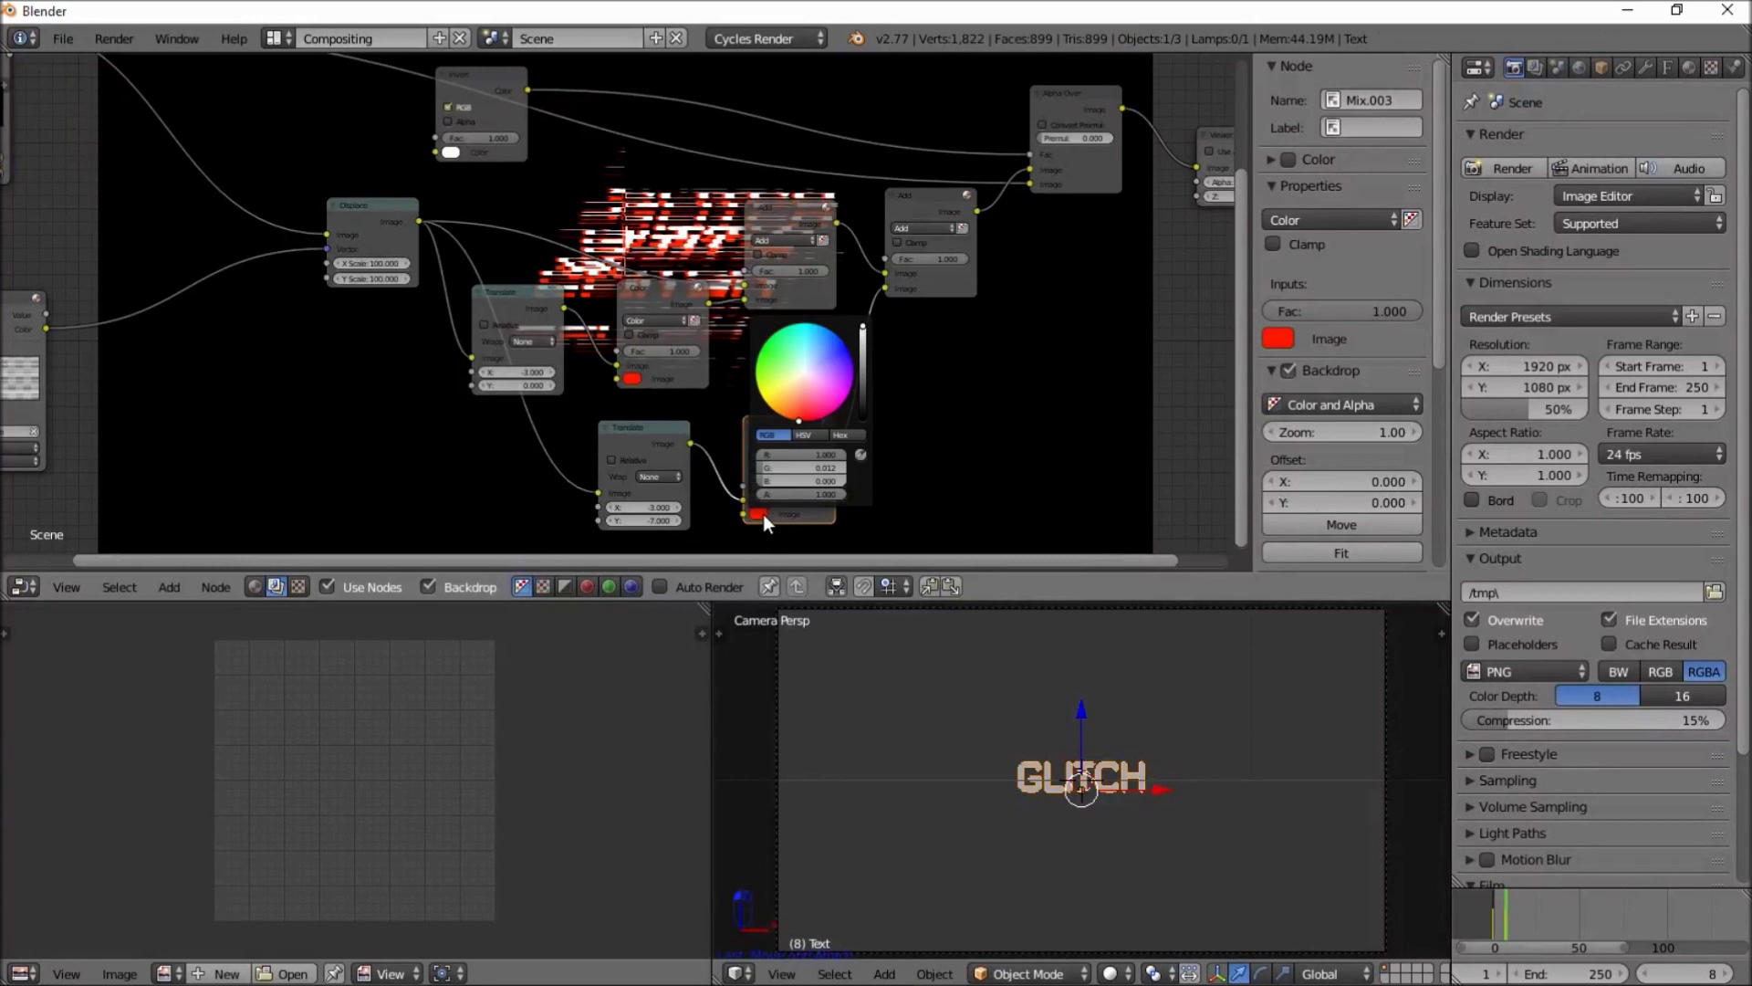
click(781, 410)
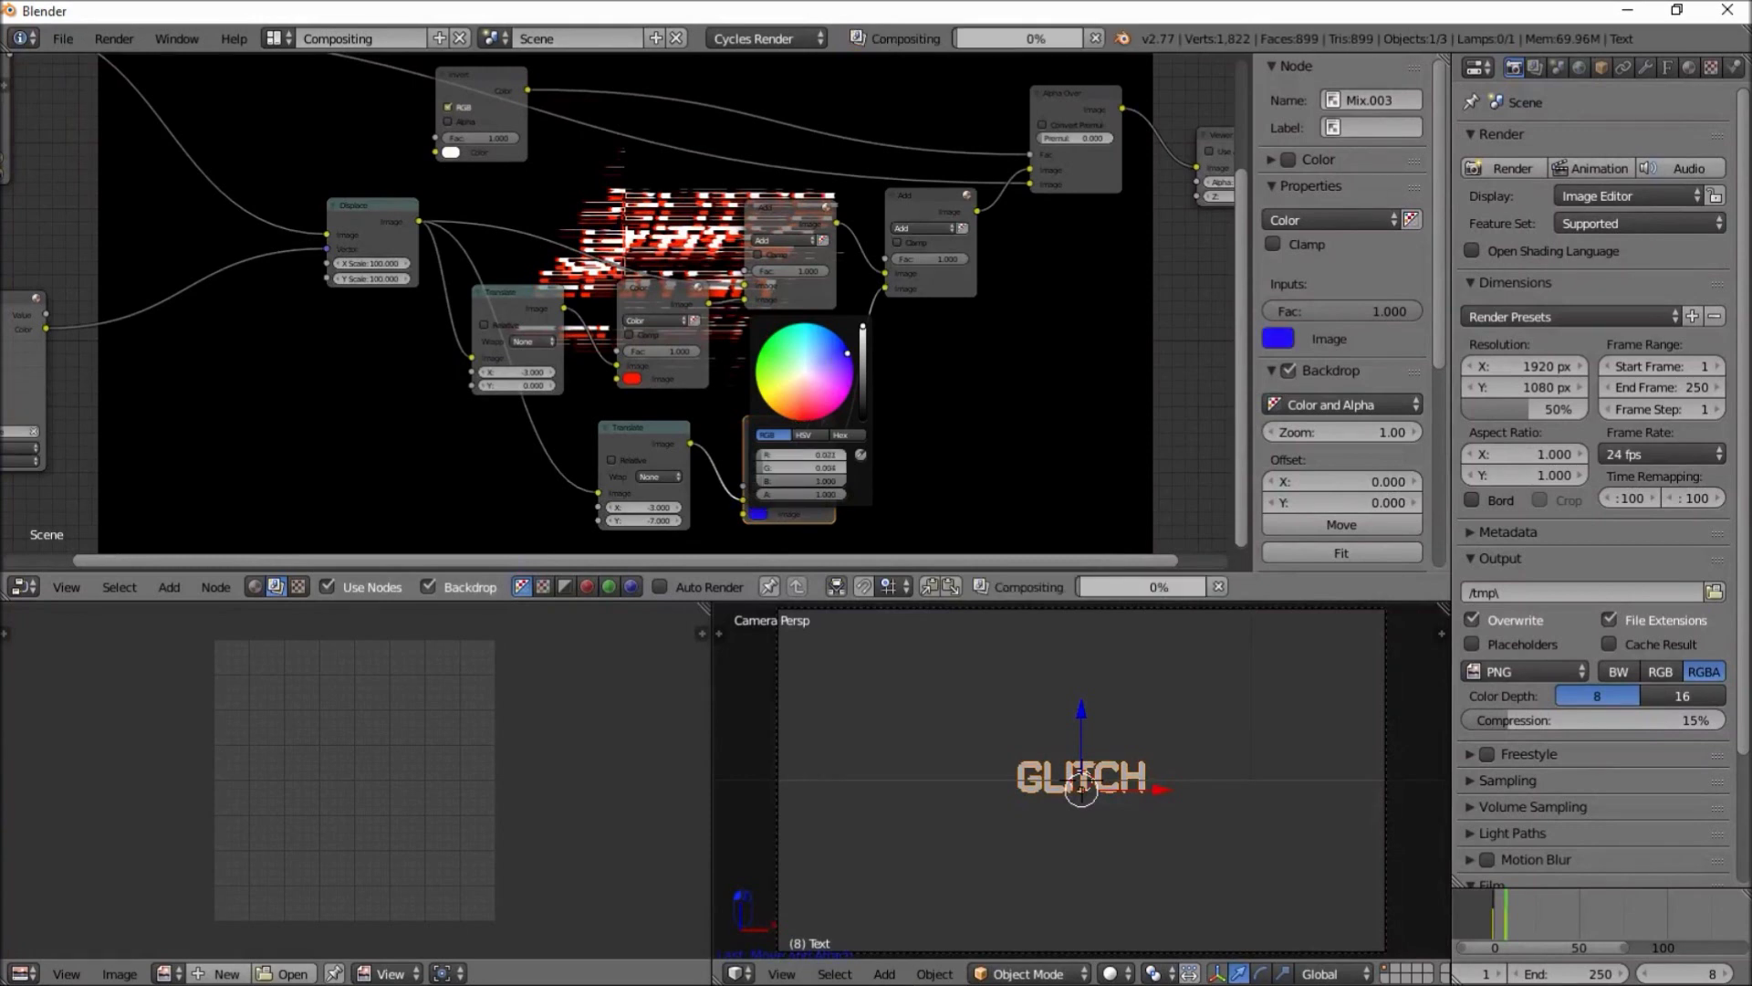
Step the timeline back to frame 7 and on to frame 0 to check the glitch in the backdrop
middle_drag(1015, 111, 900, 286)
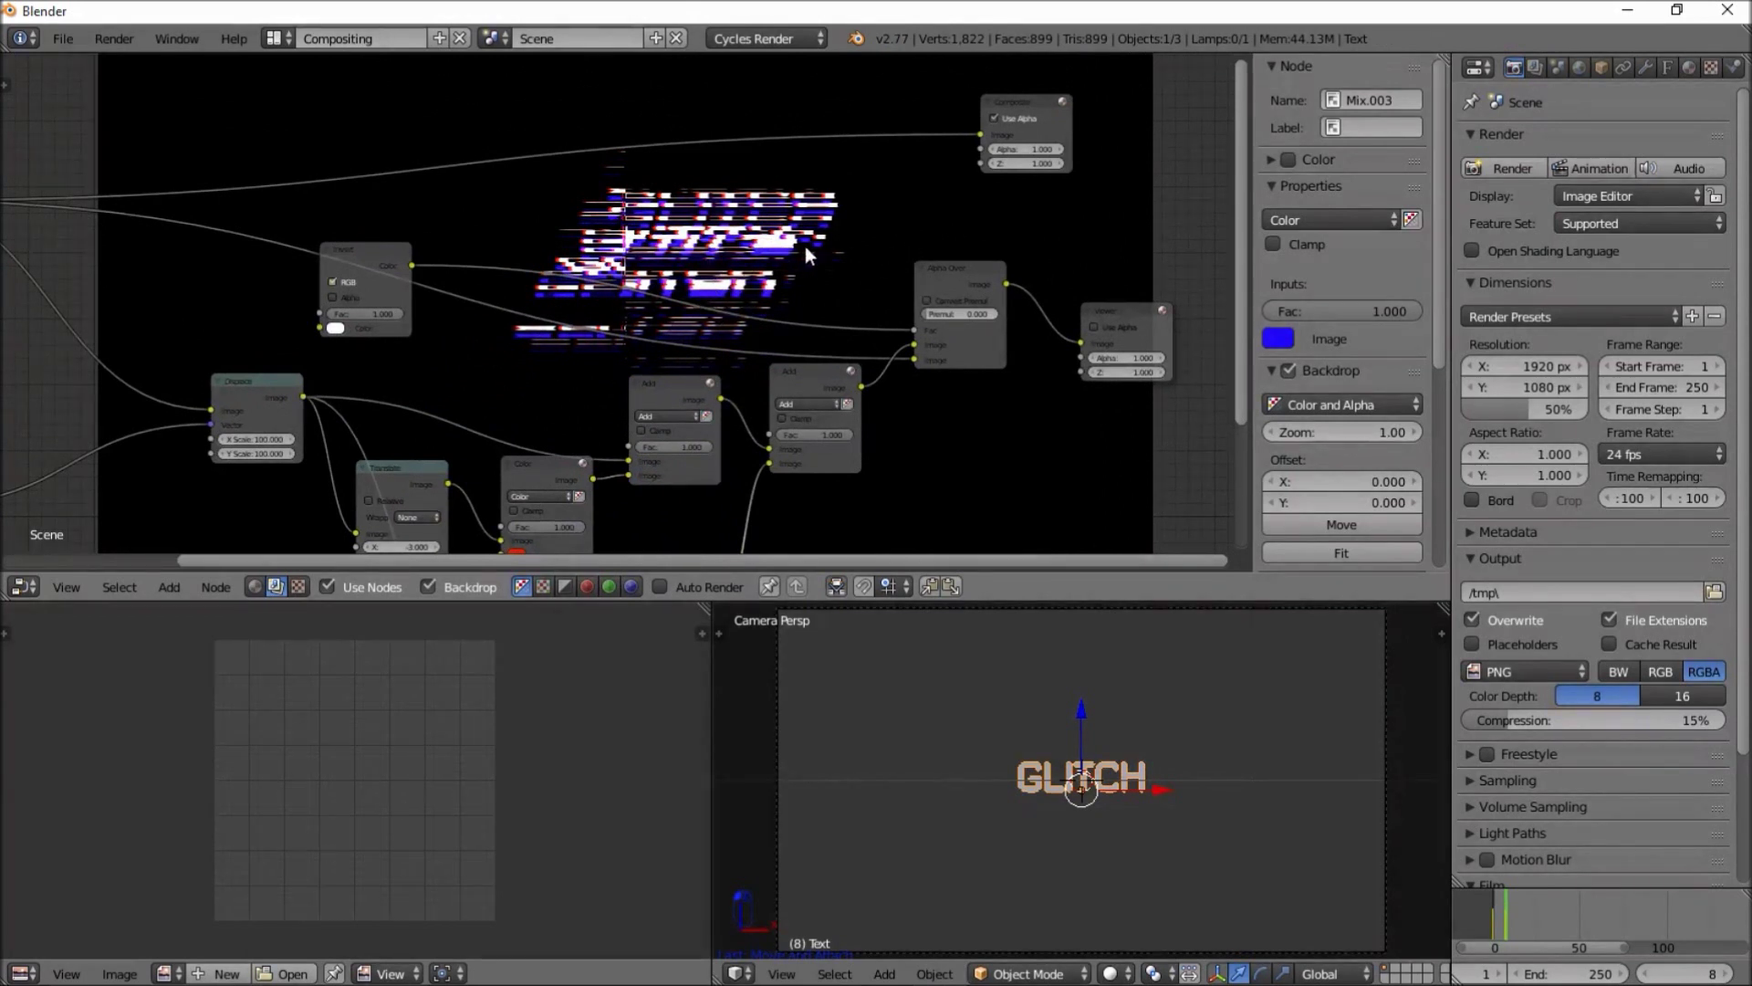
click(1500, 921)
drag(1501, 922, 1504, 922)
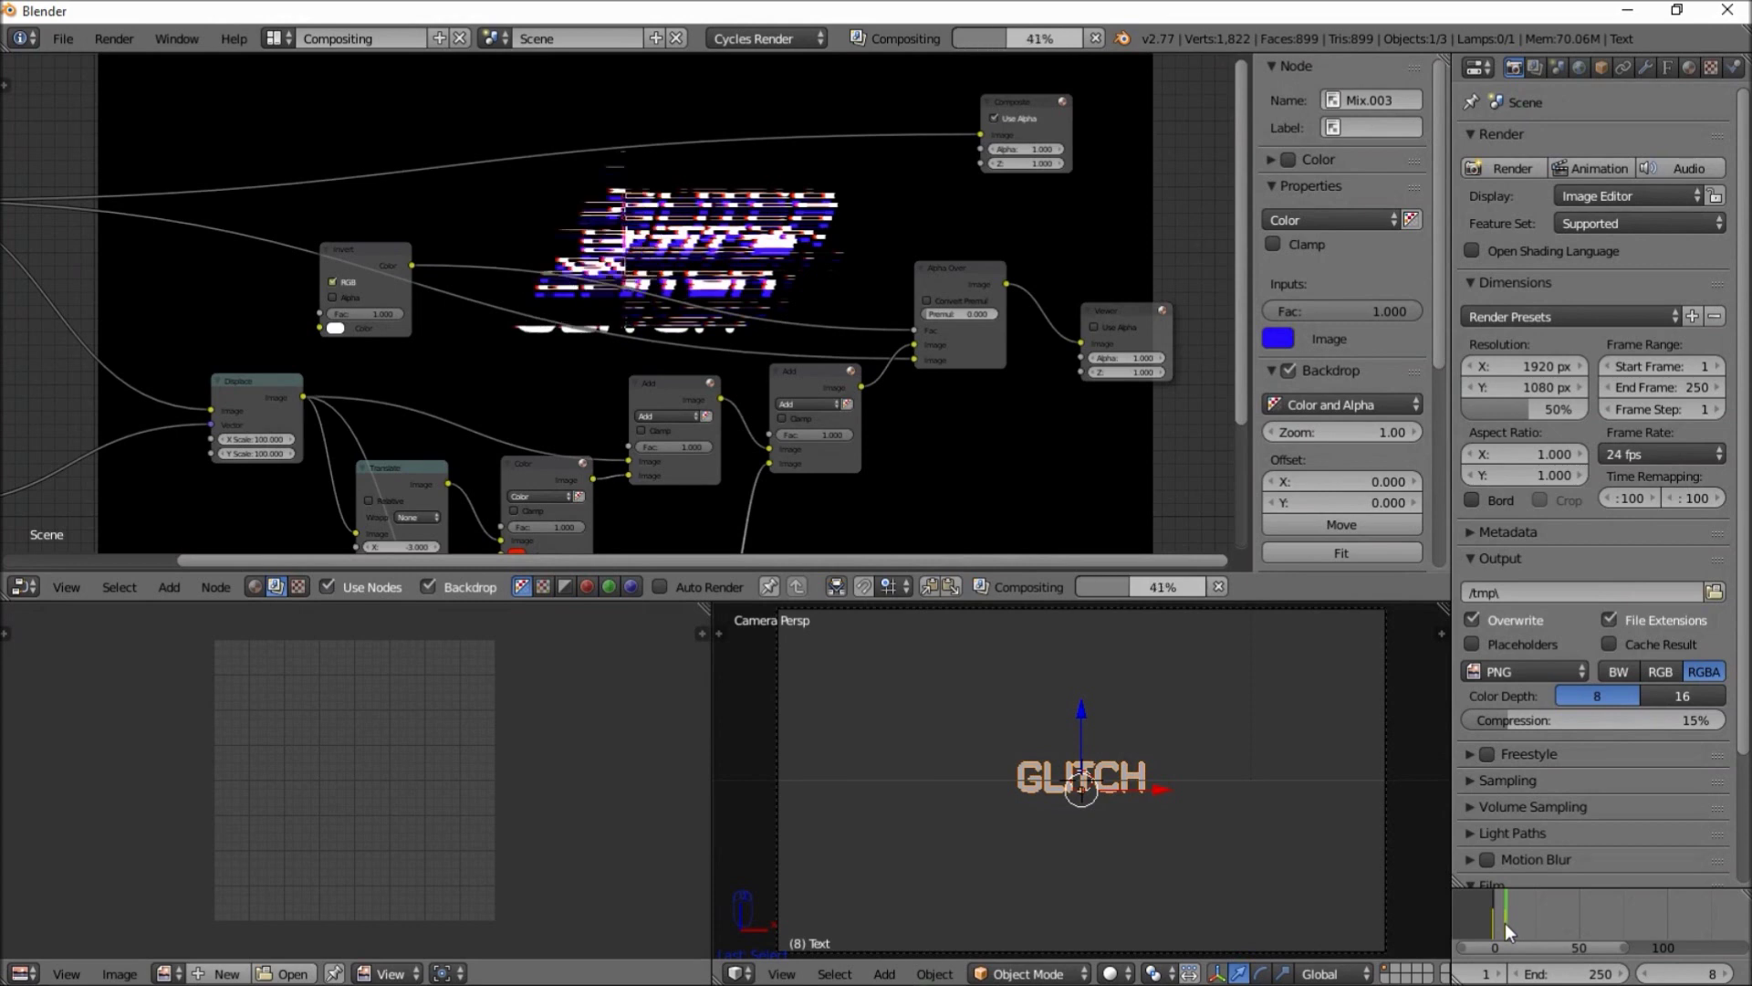
key(Left)
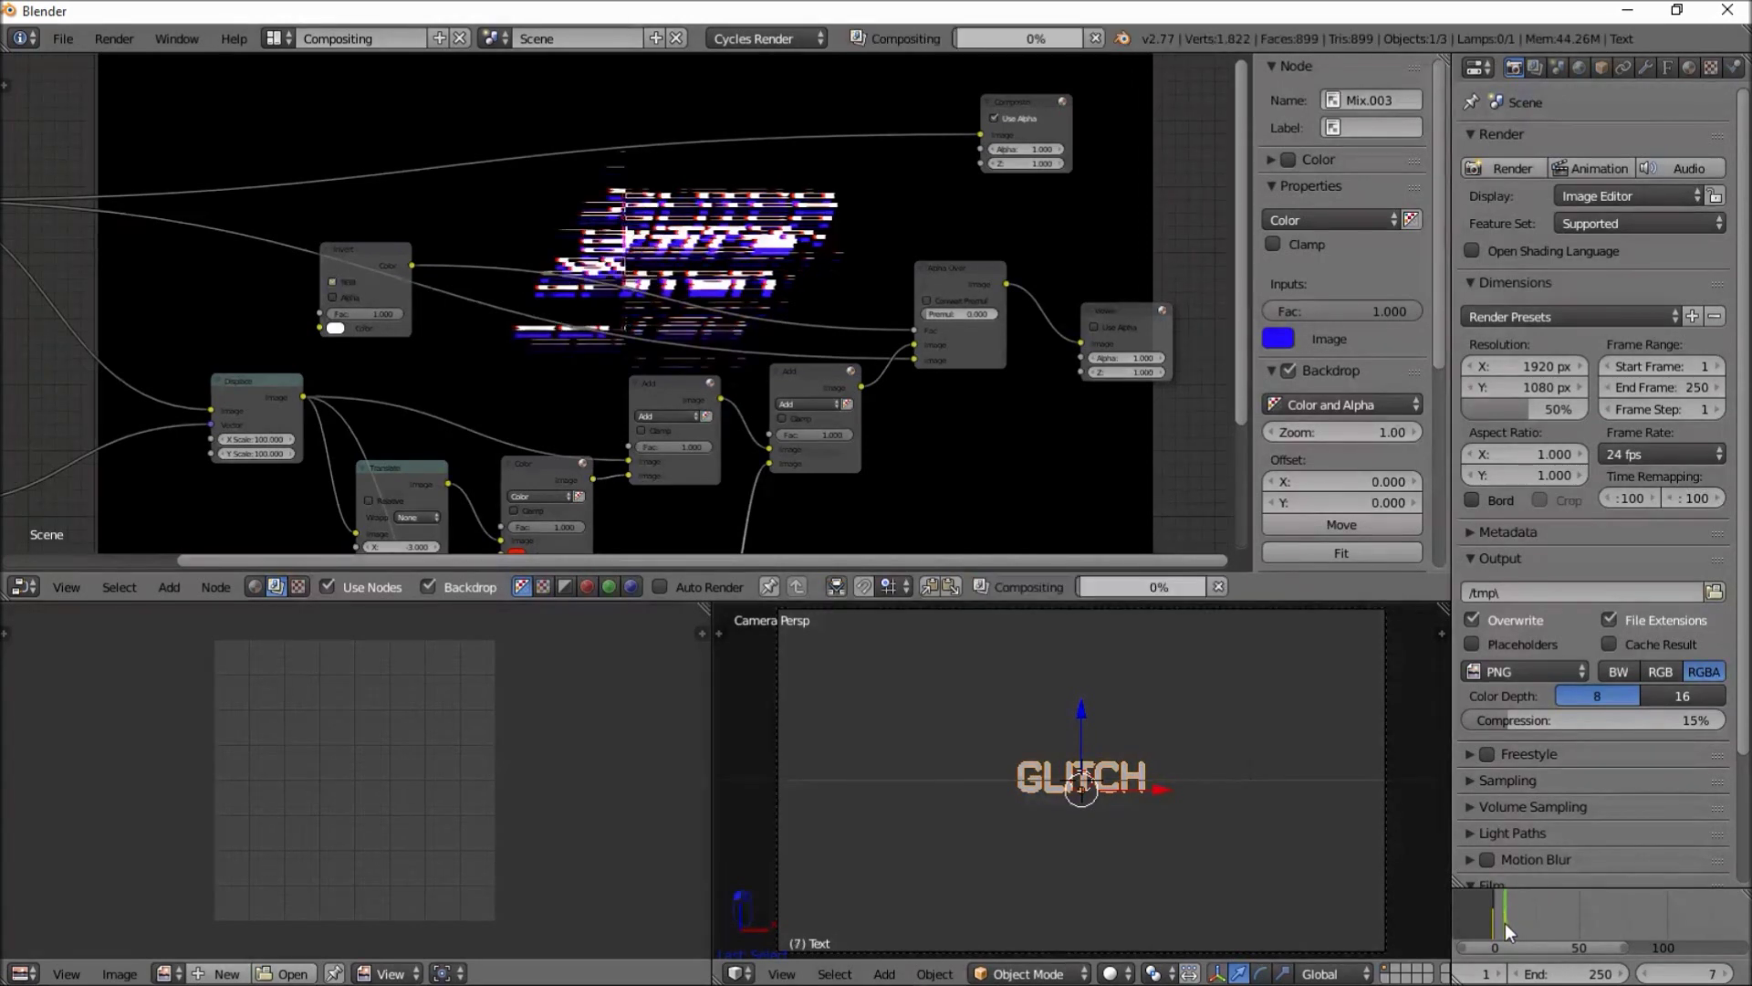
drag(1504, 921, 1480, 911)
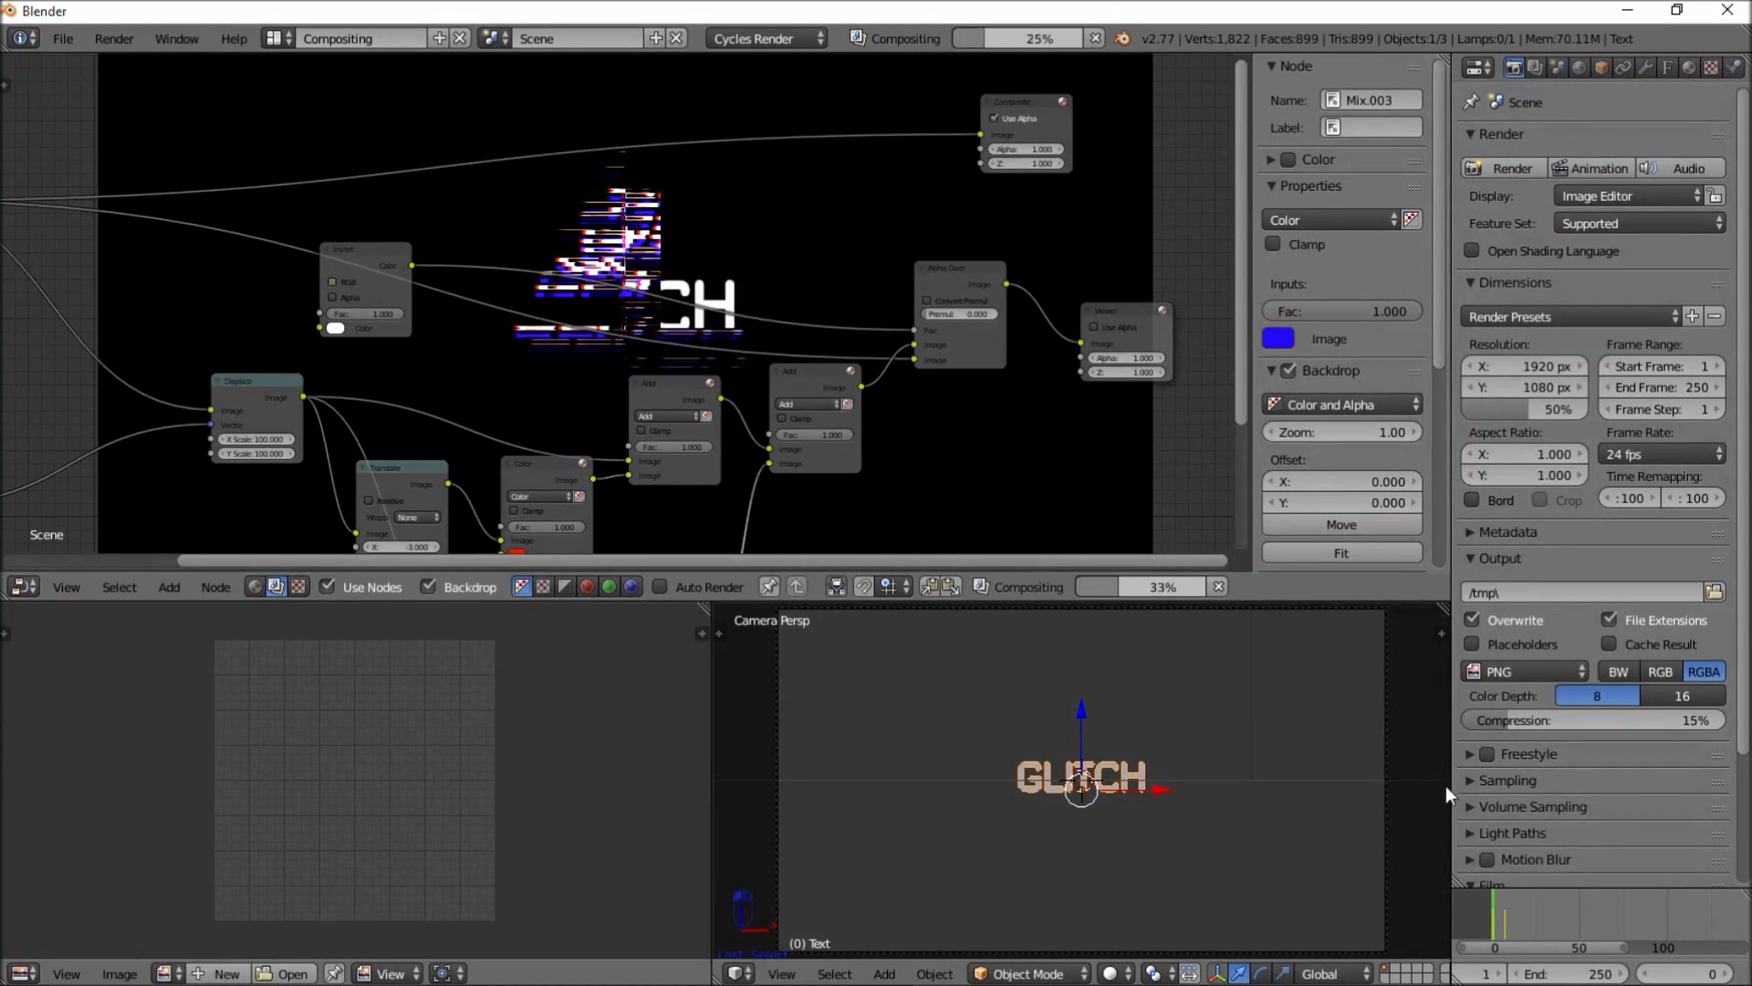
Link Alpha Over's image output to the Composite node and move Alpha Over up, clear of the two output nodes
shift+scroll(707, 244, up, 3)
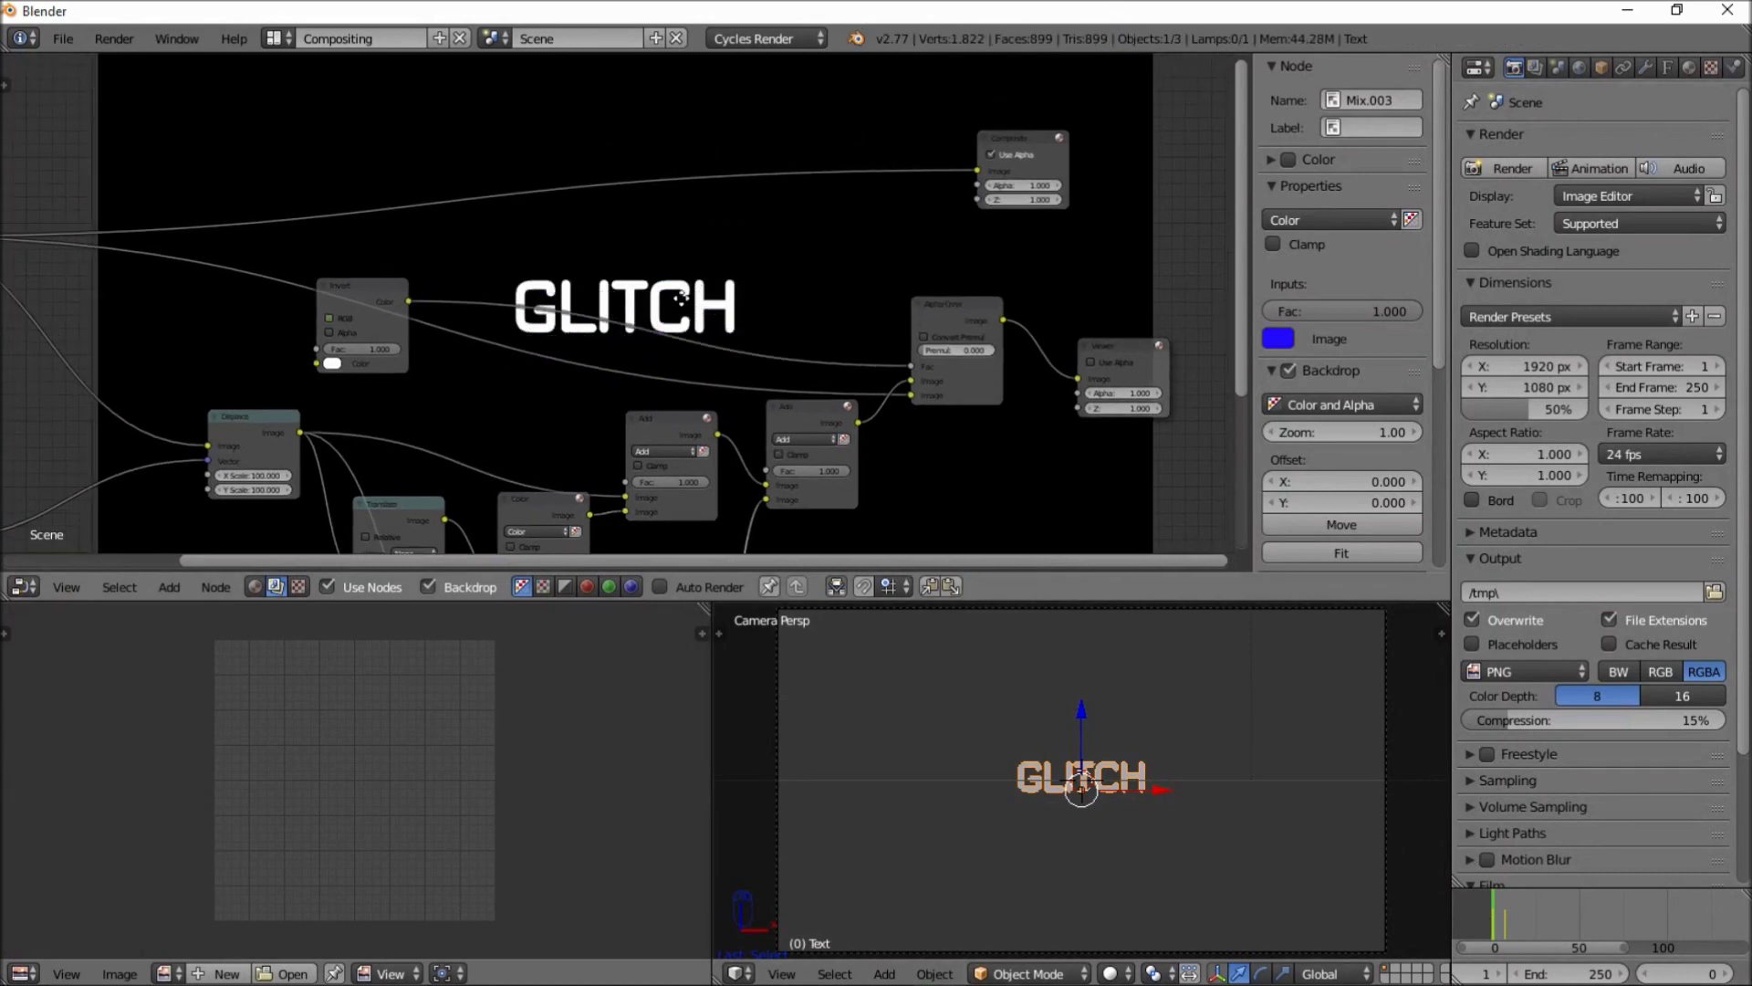
ctrl+scroll(966, 326, right, 5)
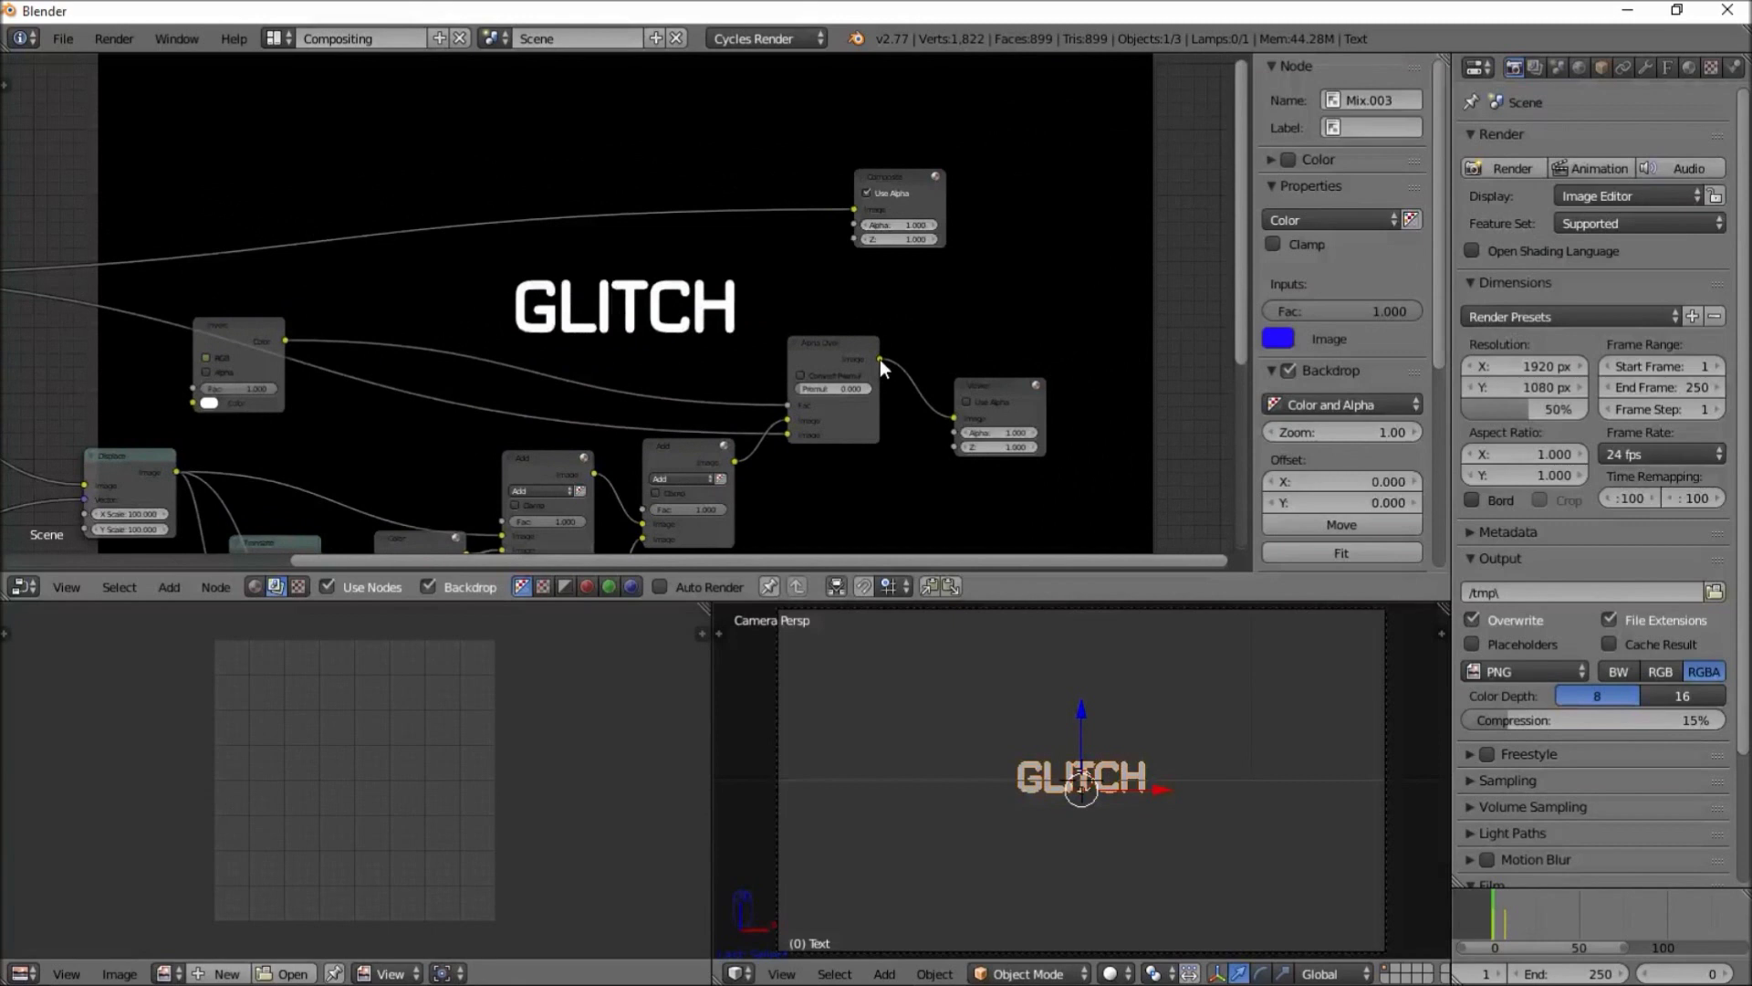
drag(880, 358, 849, 208)
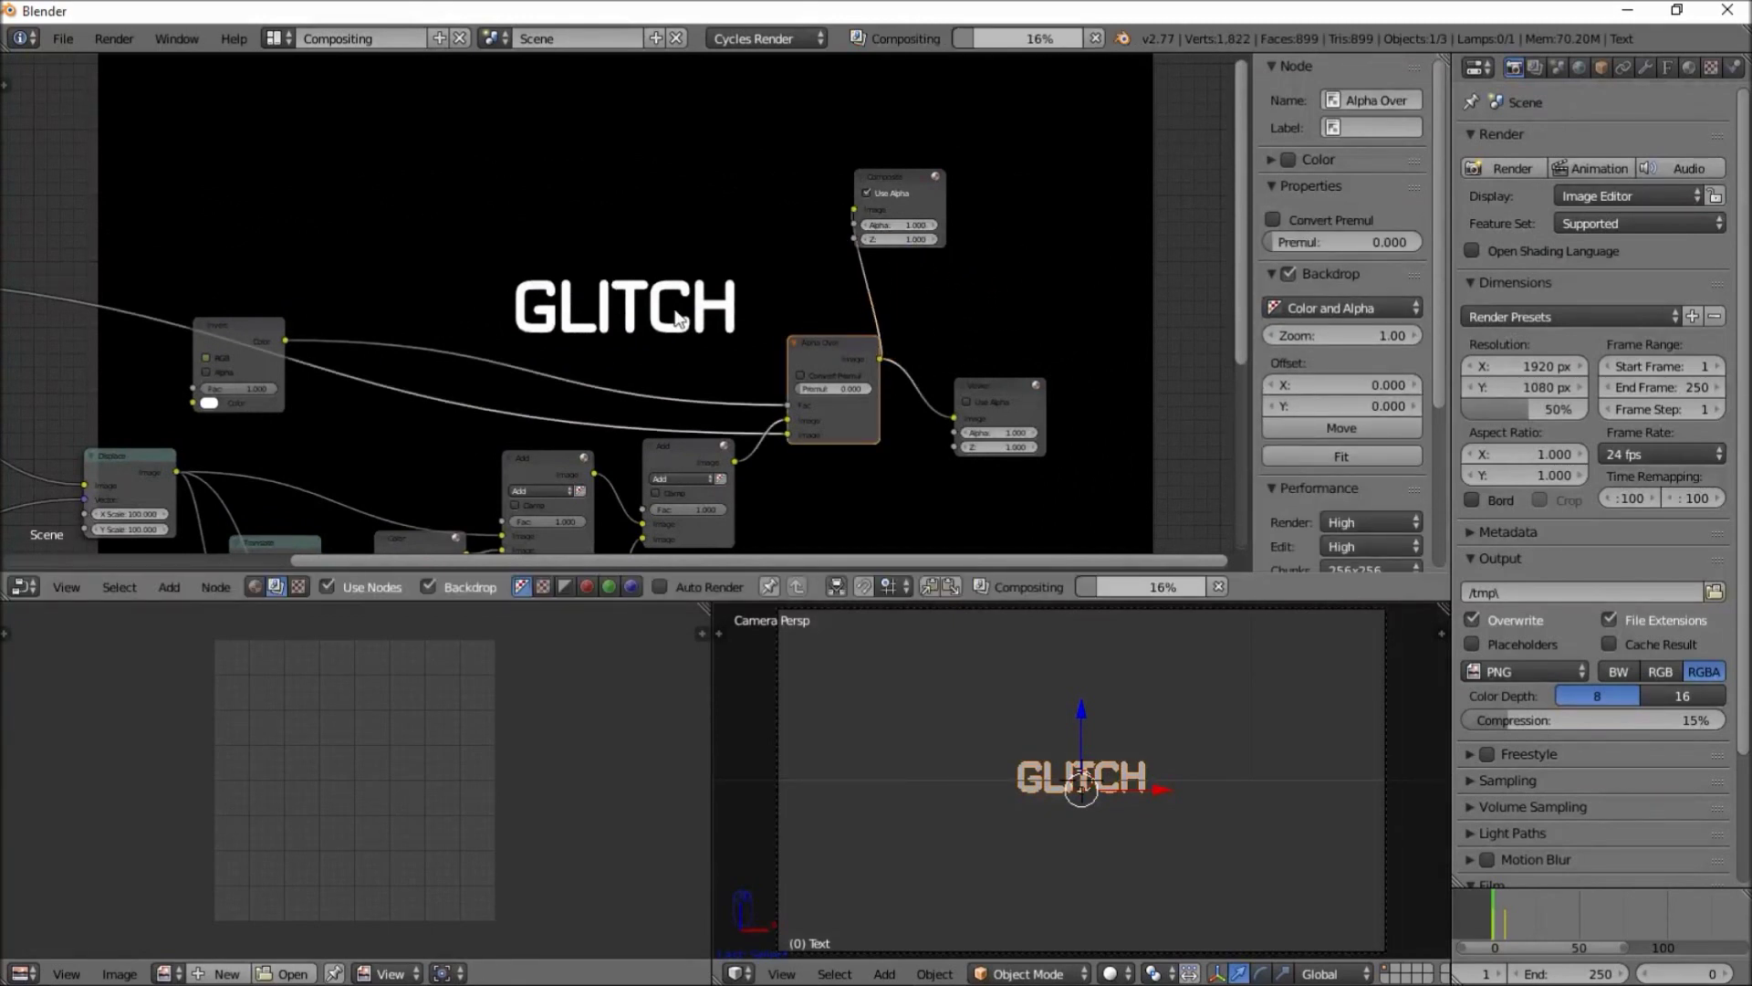
ctrl+middle_drag(786, 363, 920, 292)
middle_drag(1017, 338, 947, 369)
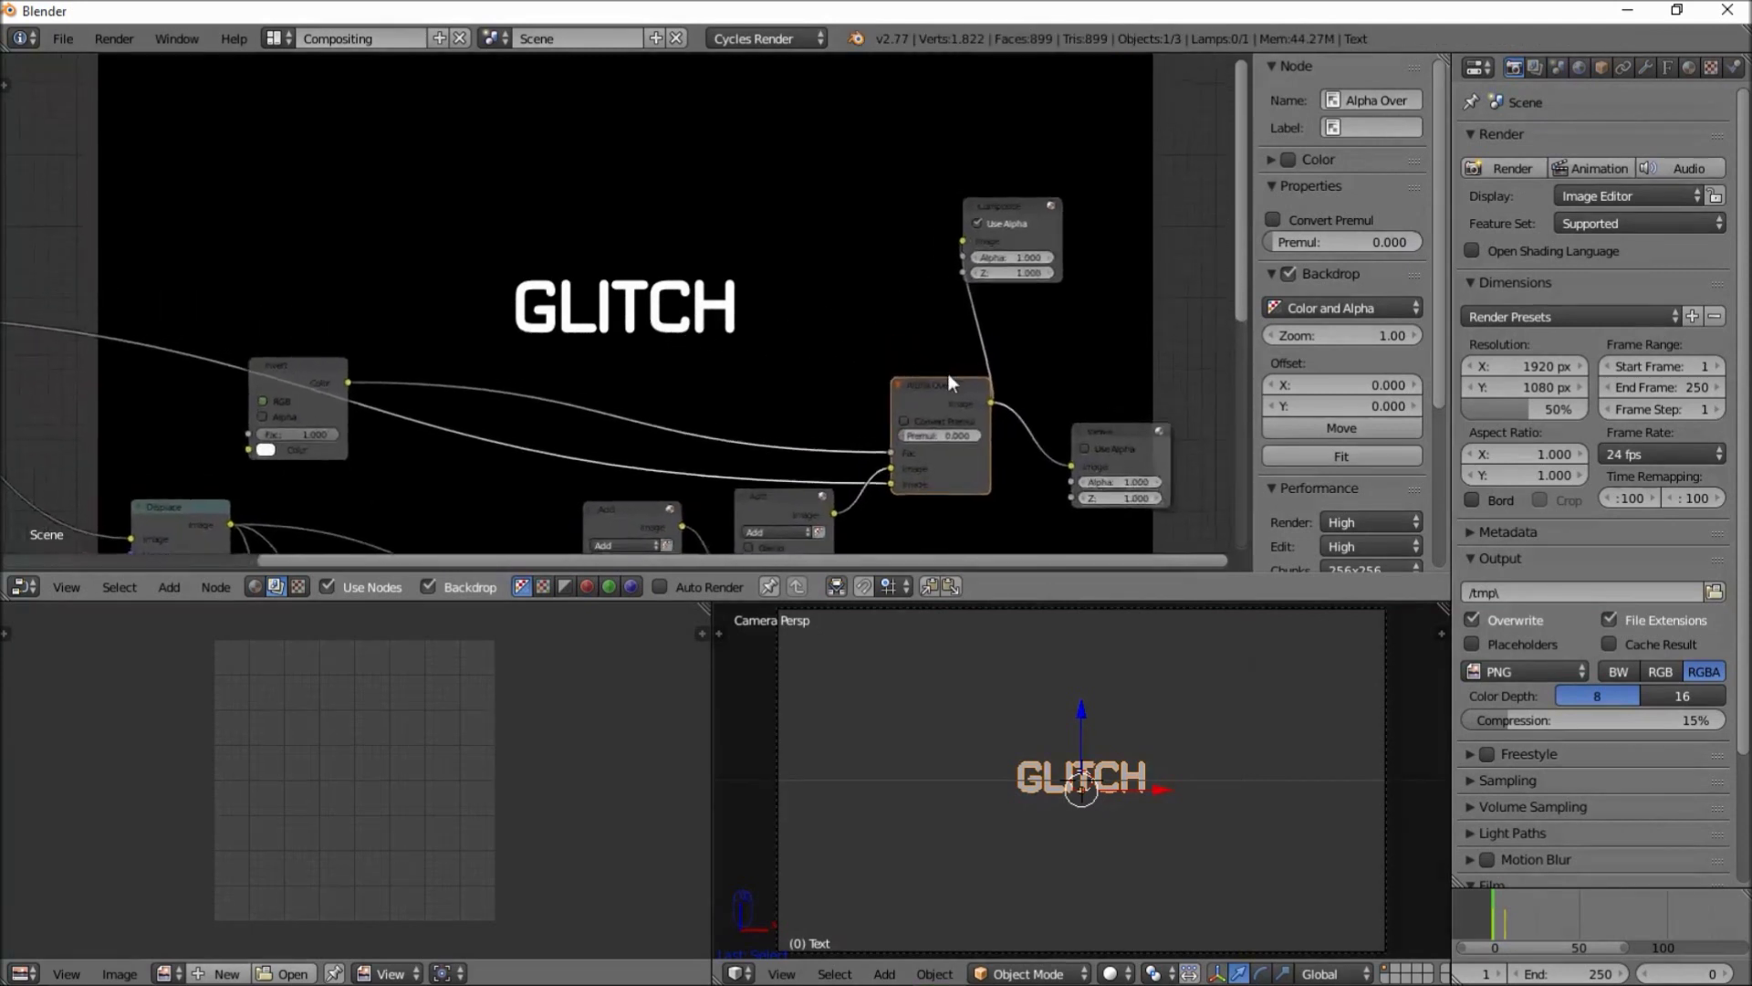
drag(949, 374, 819, 271)
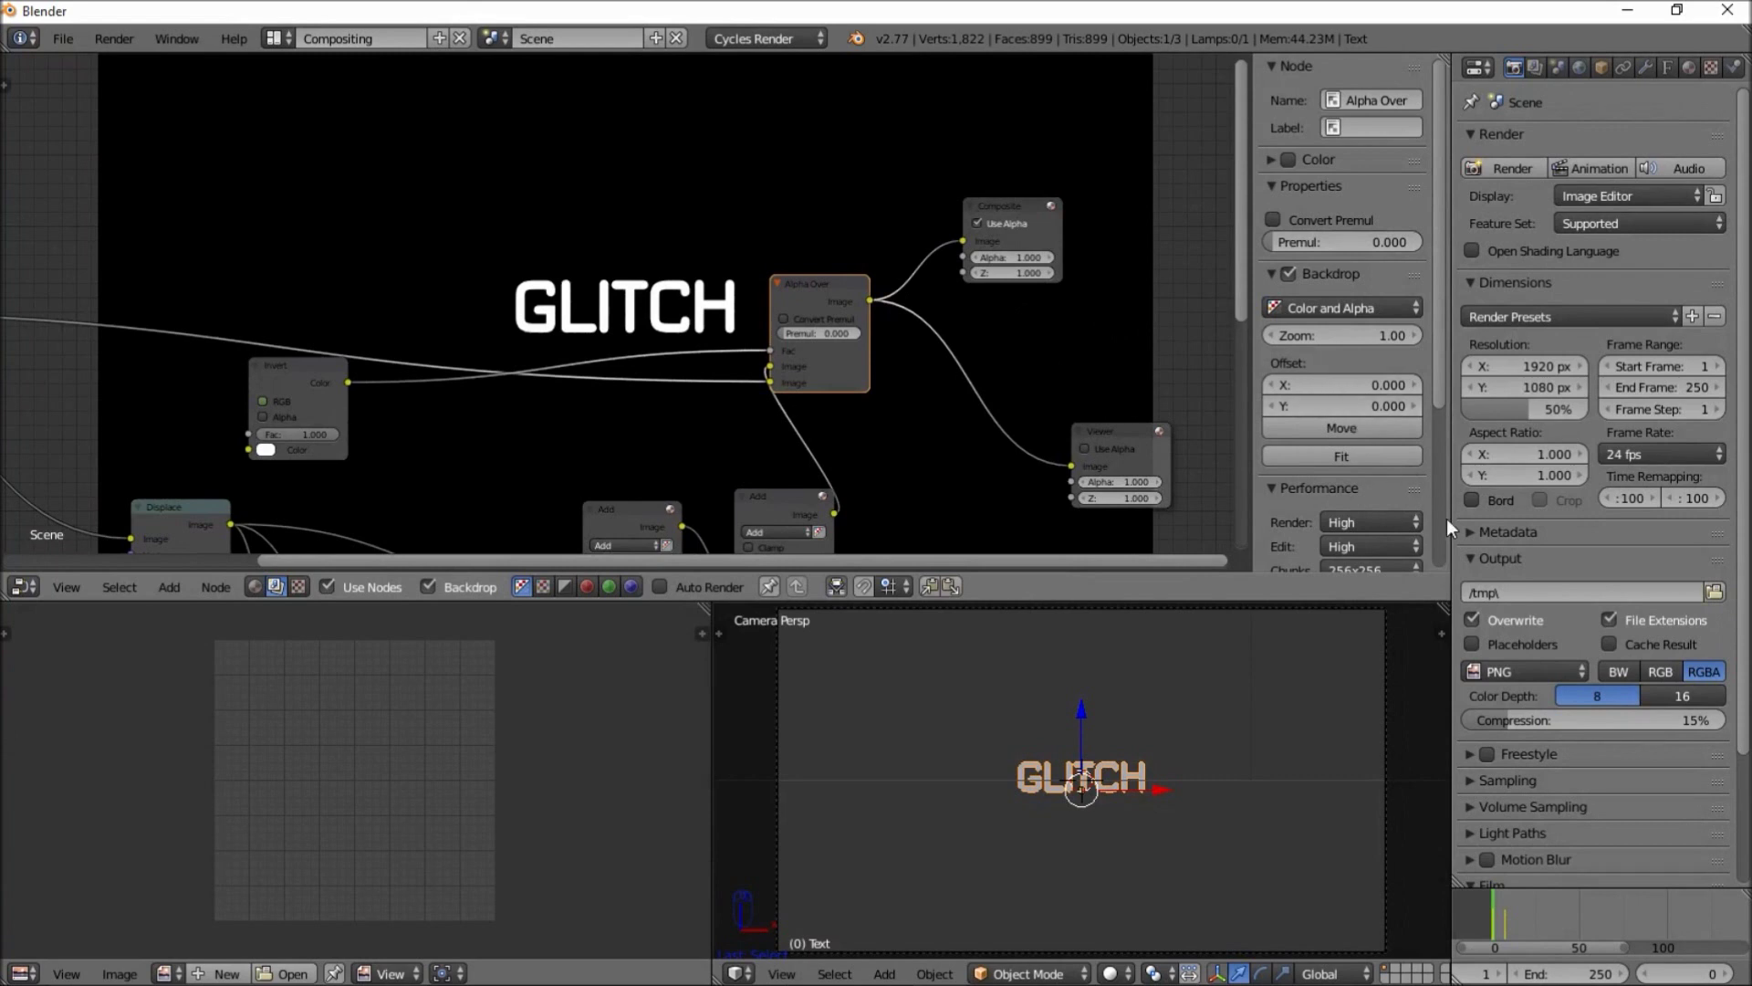
Set the render output format to Xvid, with an encoding bitrate of 14000 and a maximum rate of 14000
click(1514, 675)
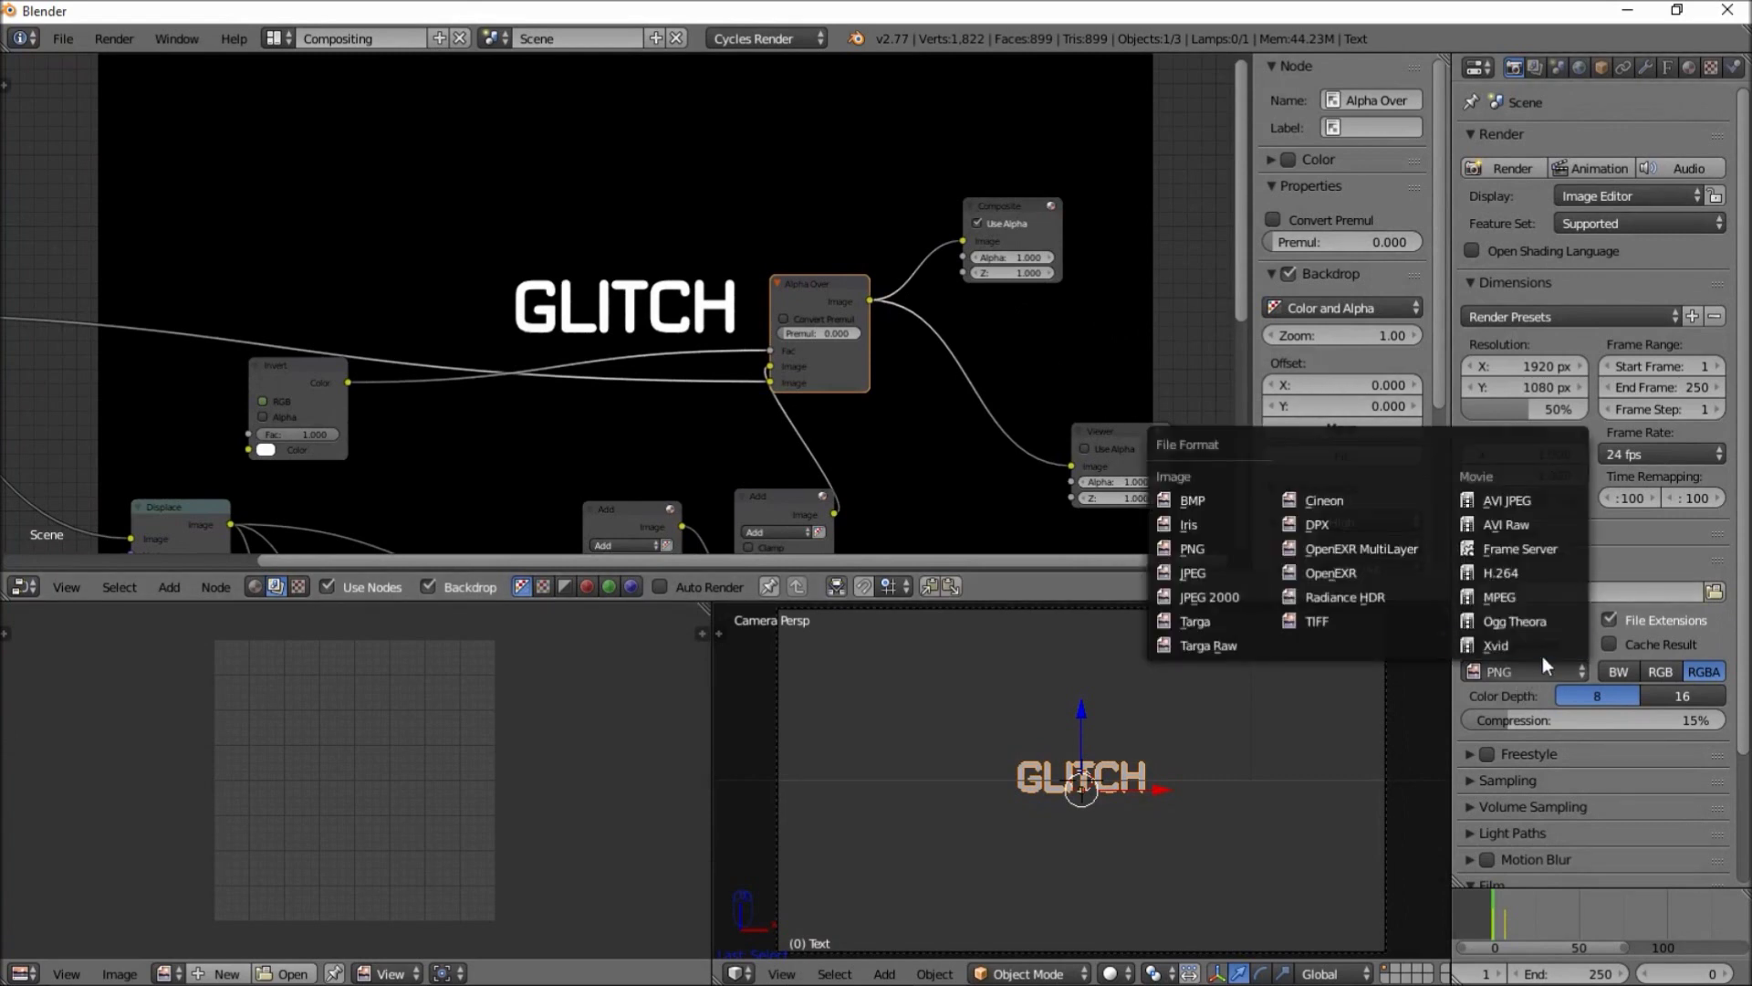
click(1541, 652)
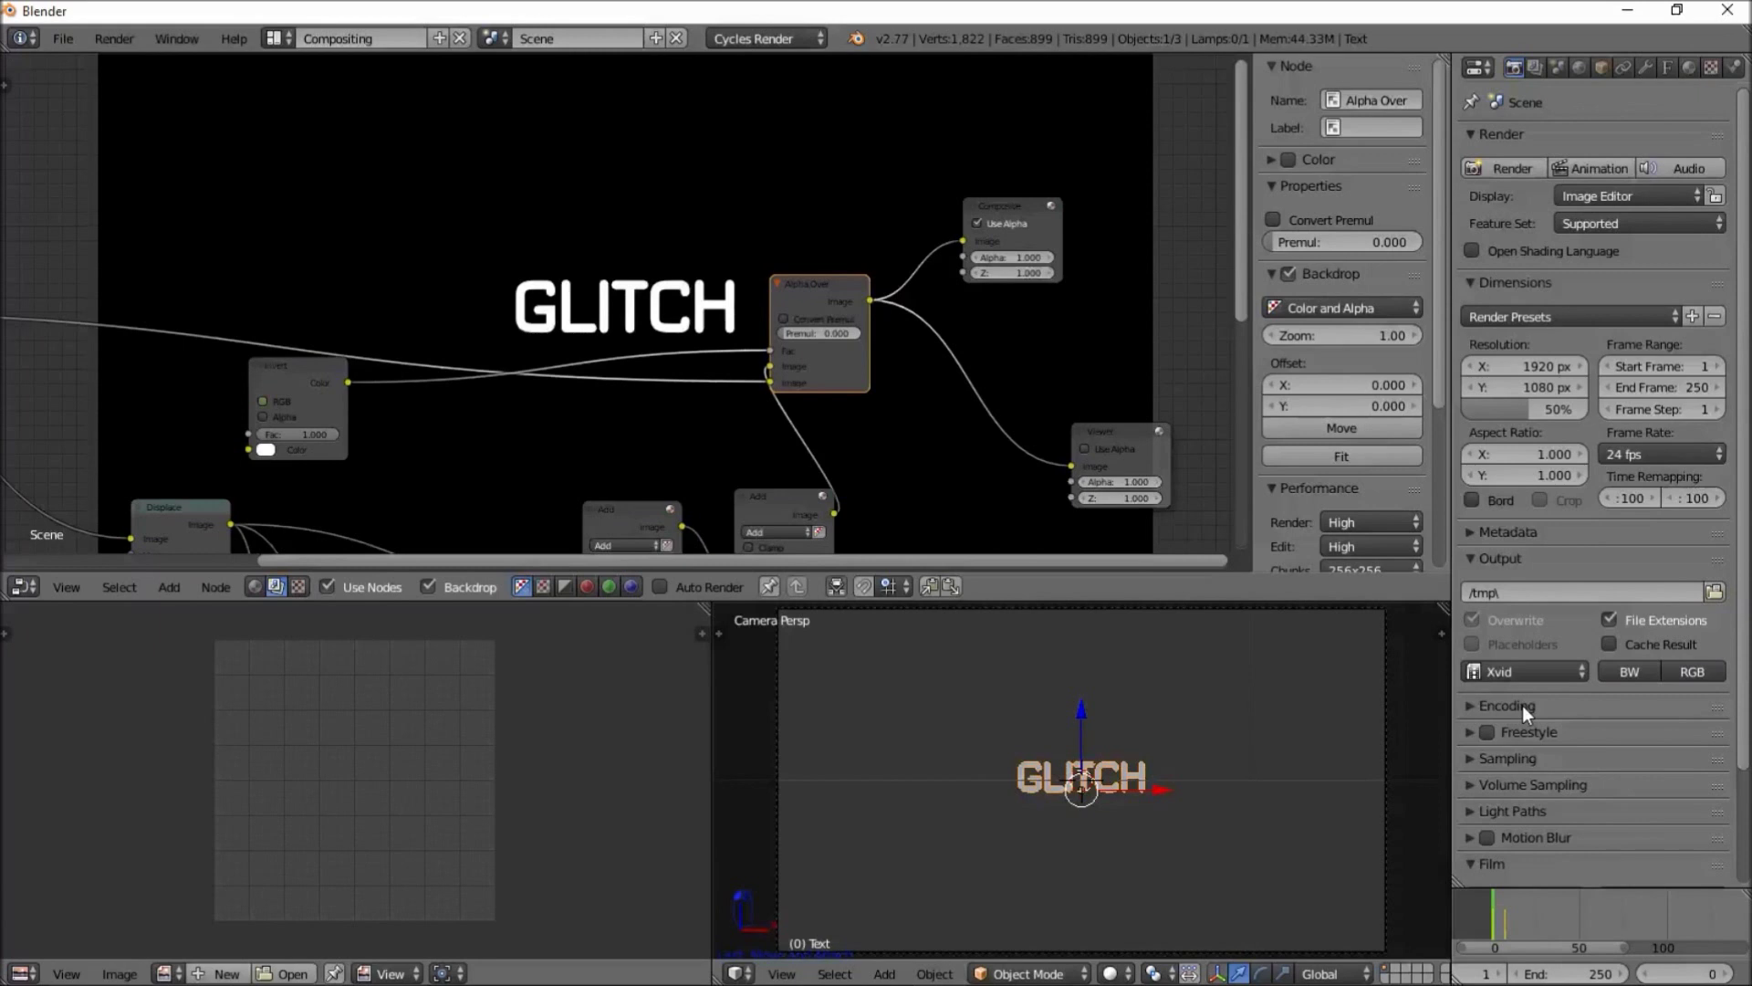
click(1522, 704)
click(1529, 790)
text(14000)
key(Return)
click(1515, 863)
text(14000)
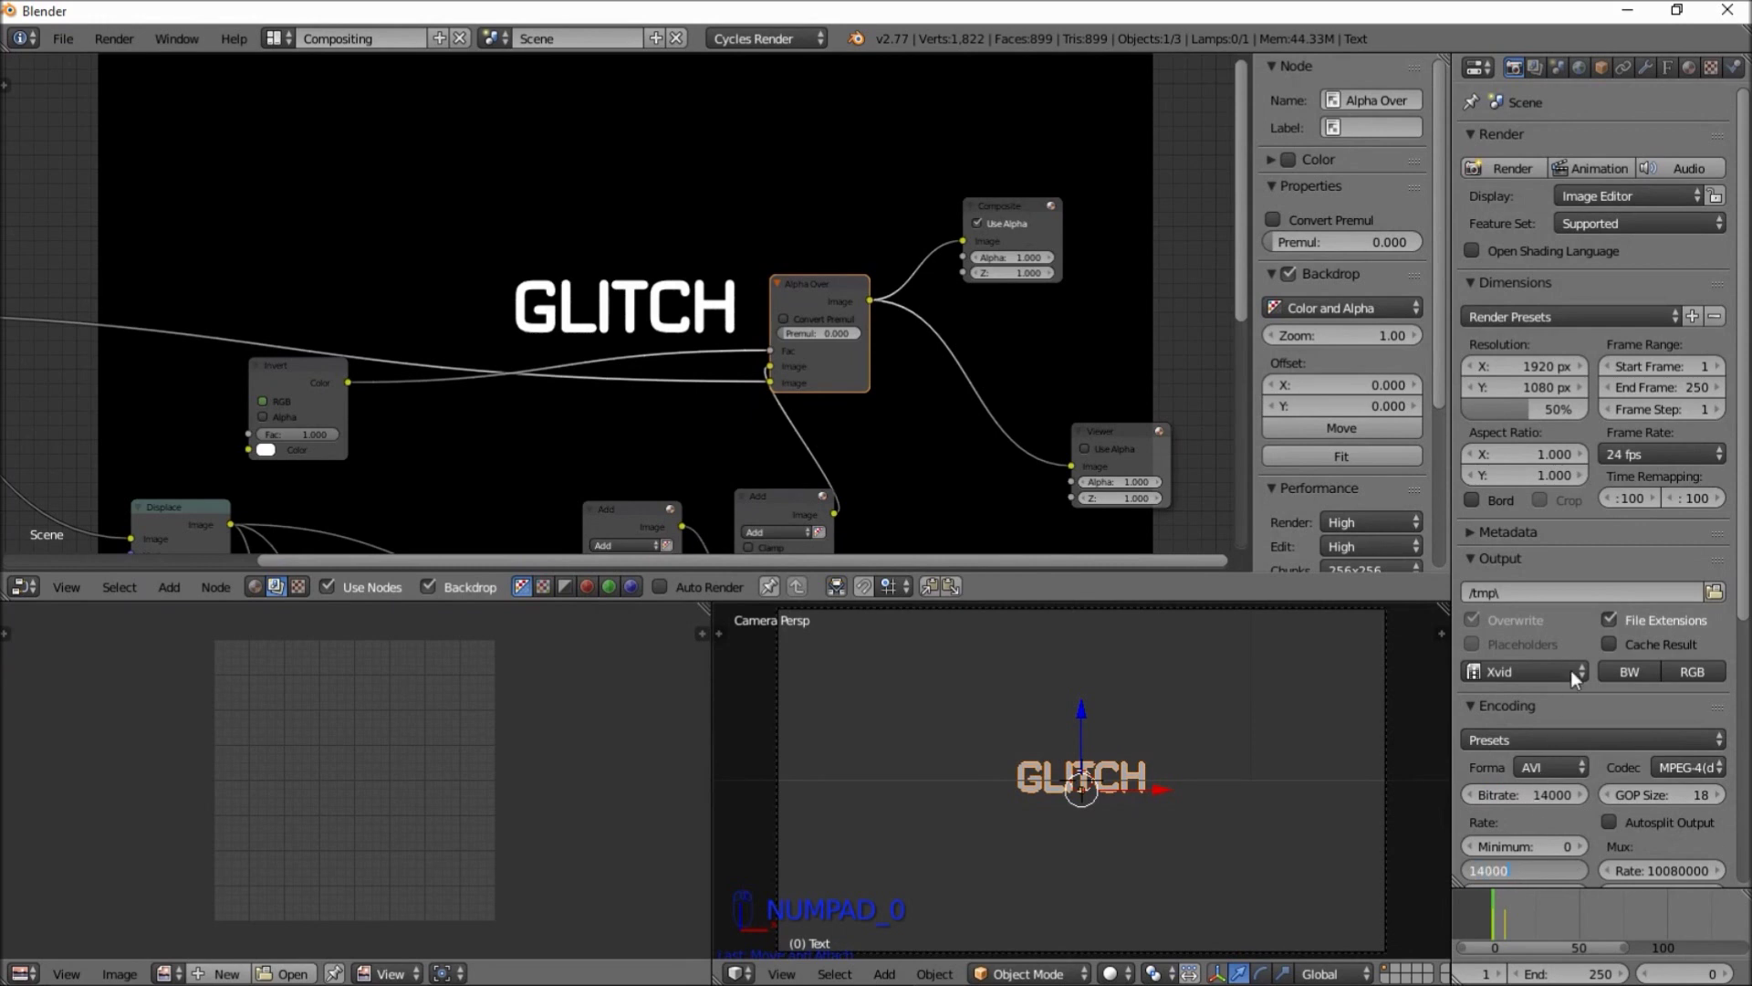
key(Return)
Set the output video's audio codec to MP3
scroll(1570, 670, down, 5)
scroll(1551, 693, down, 1)
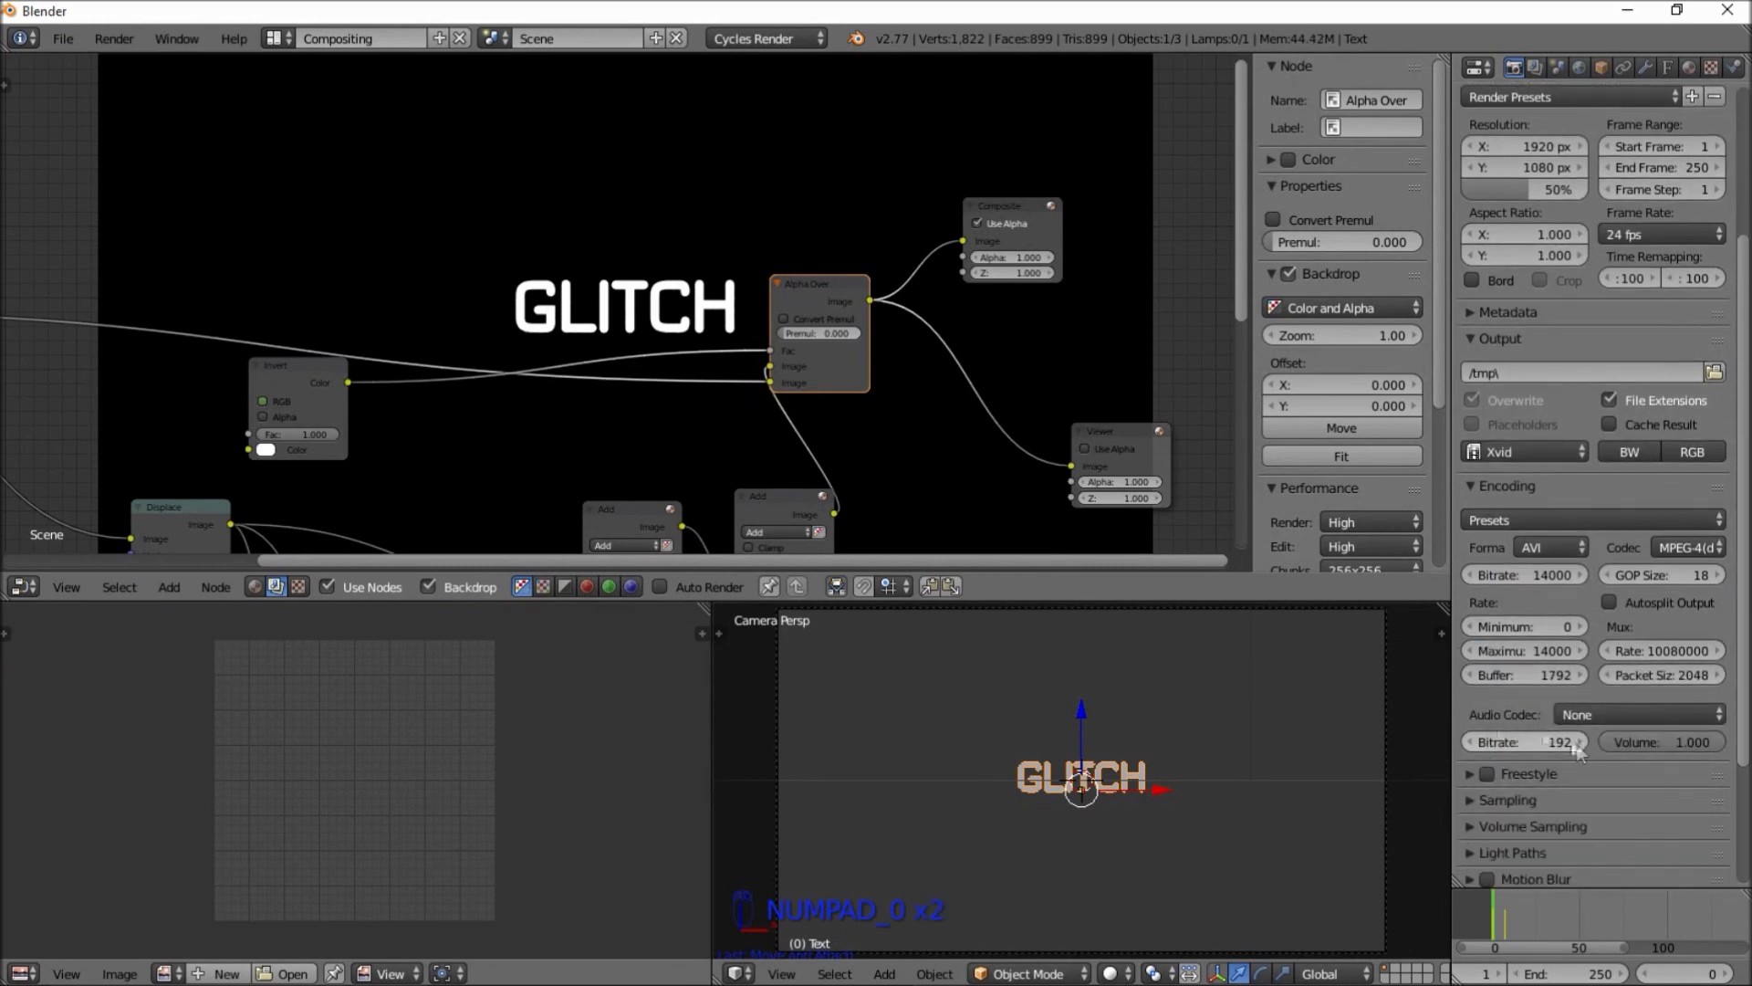
click(1594, 709)
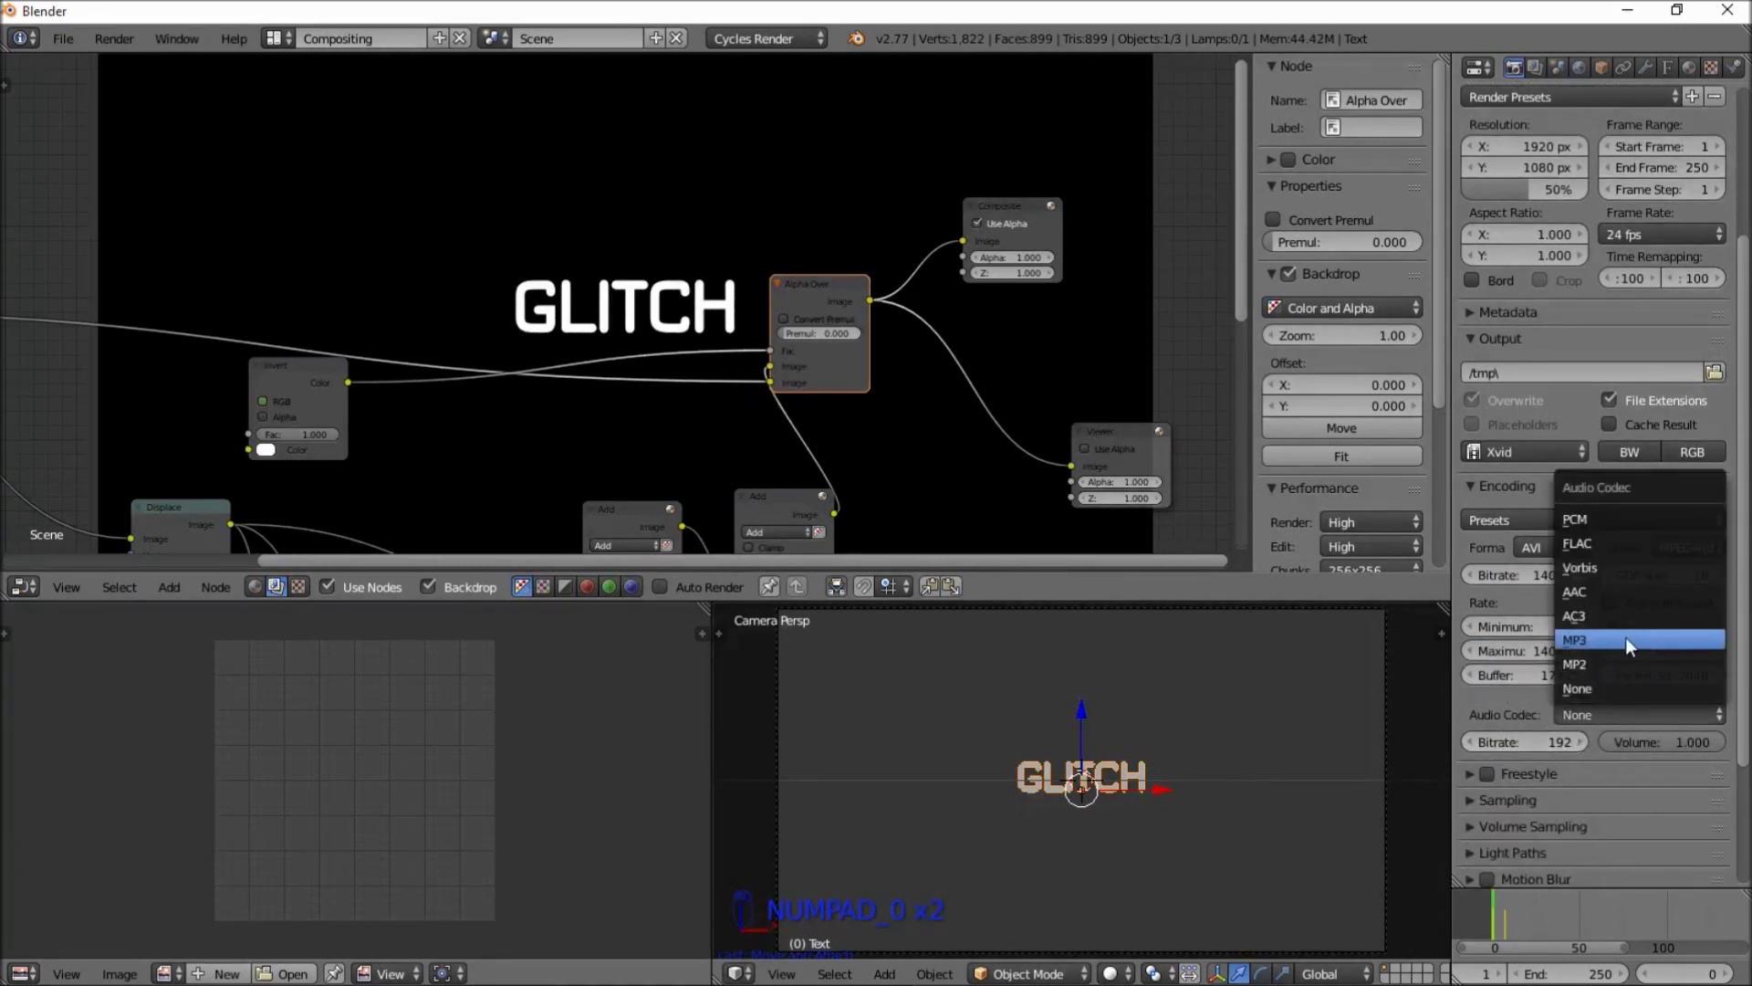
click(1580, 638)
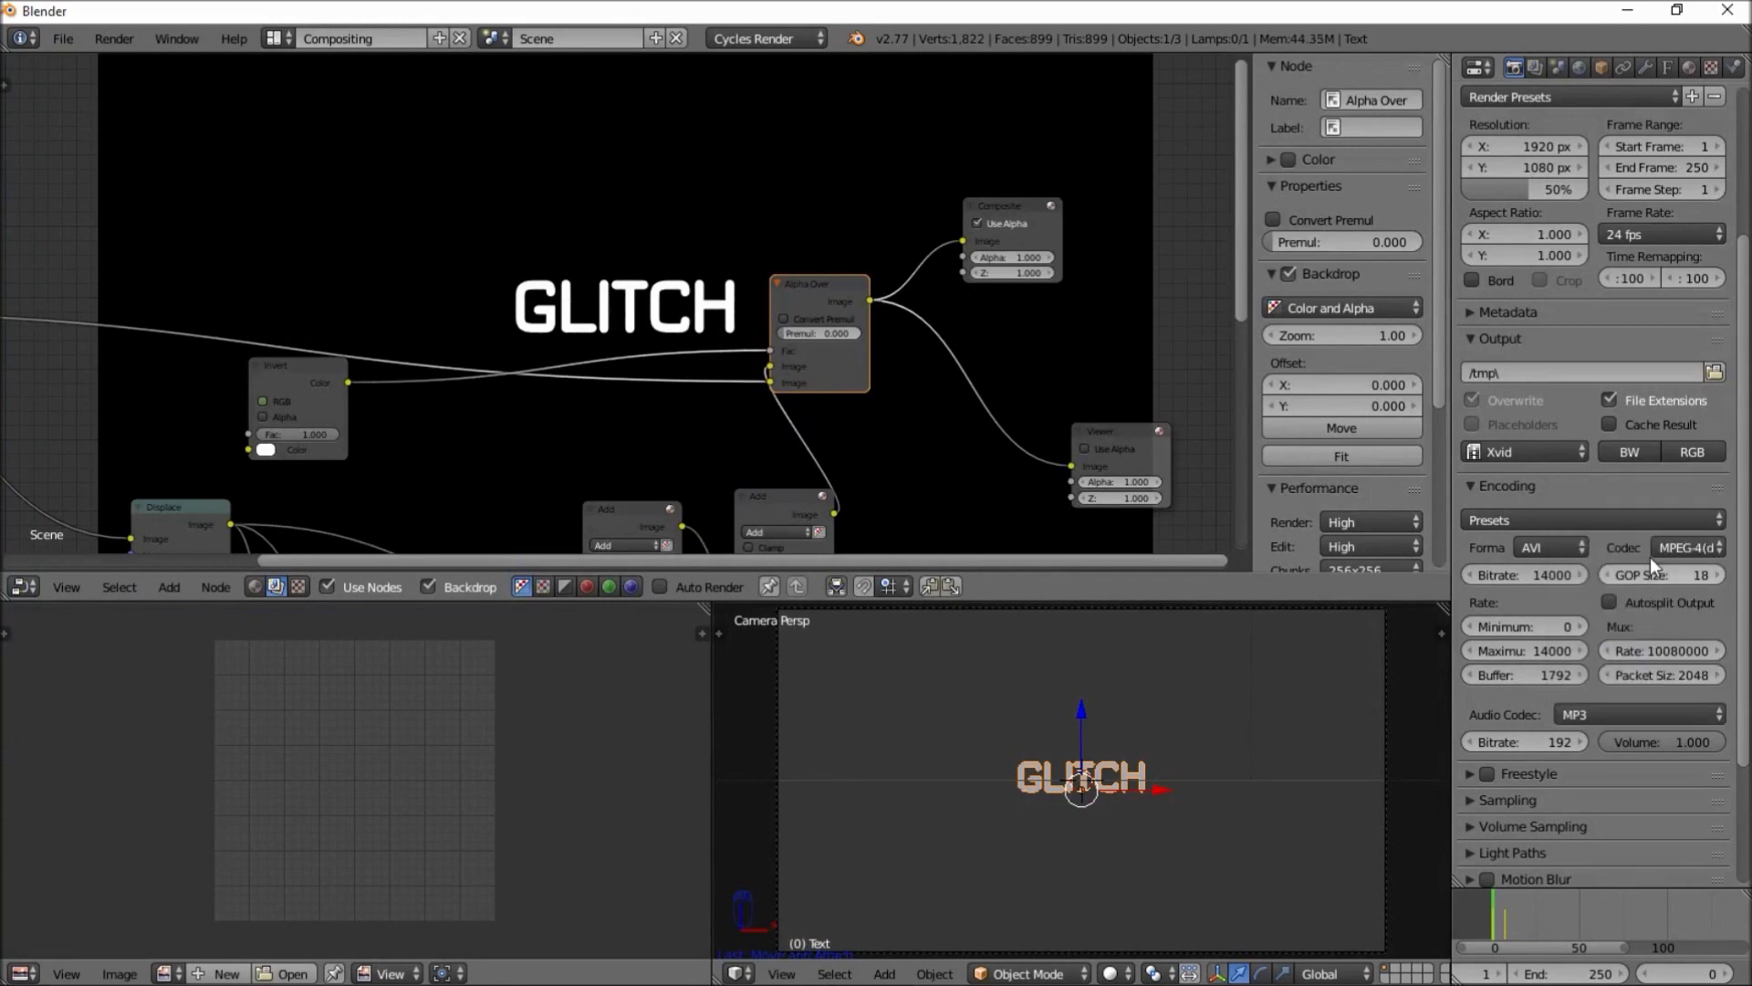
Set the render output location to the Documents folder with the file name VIDEO
click(1714, 373)
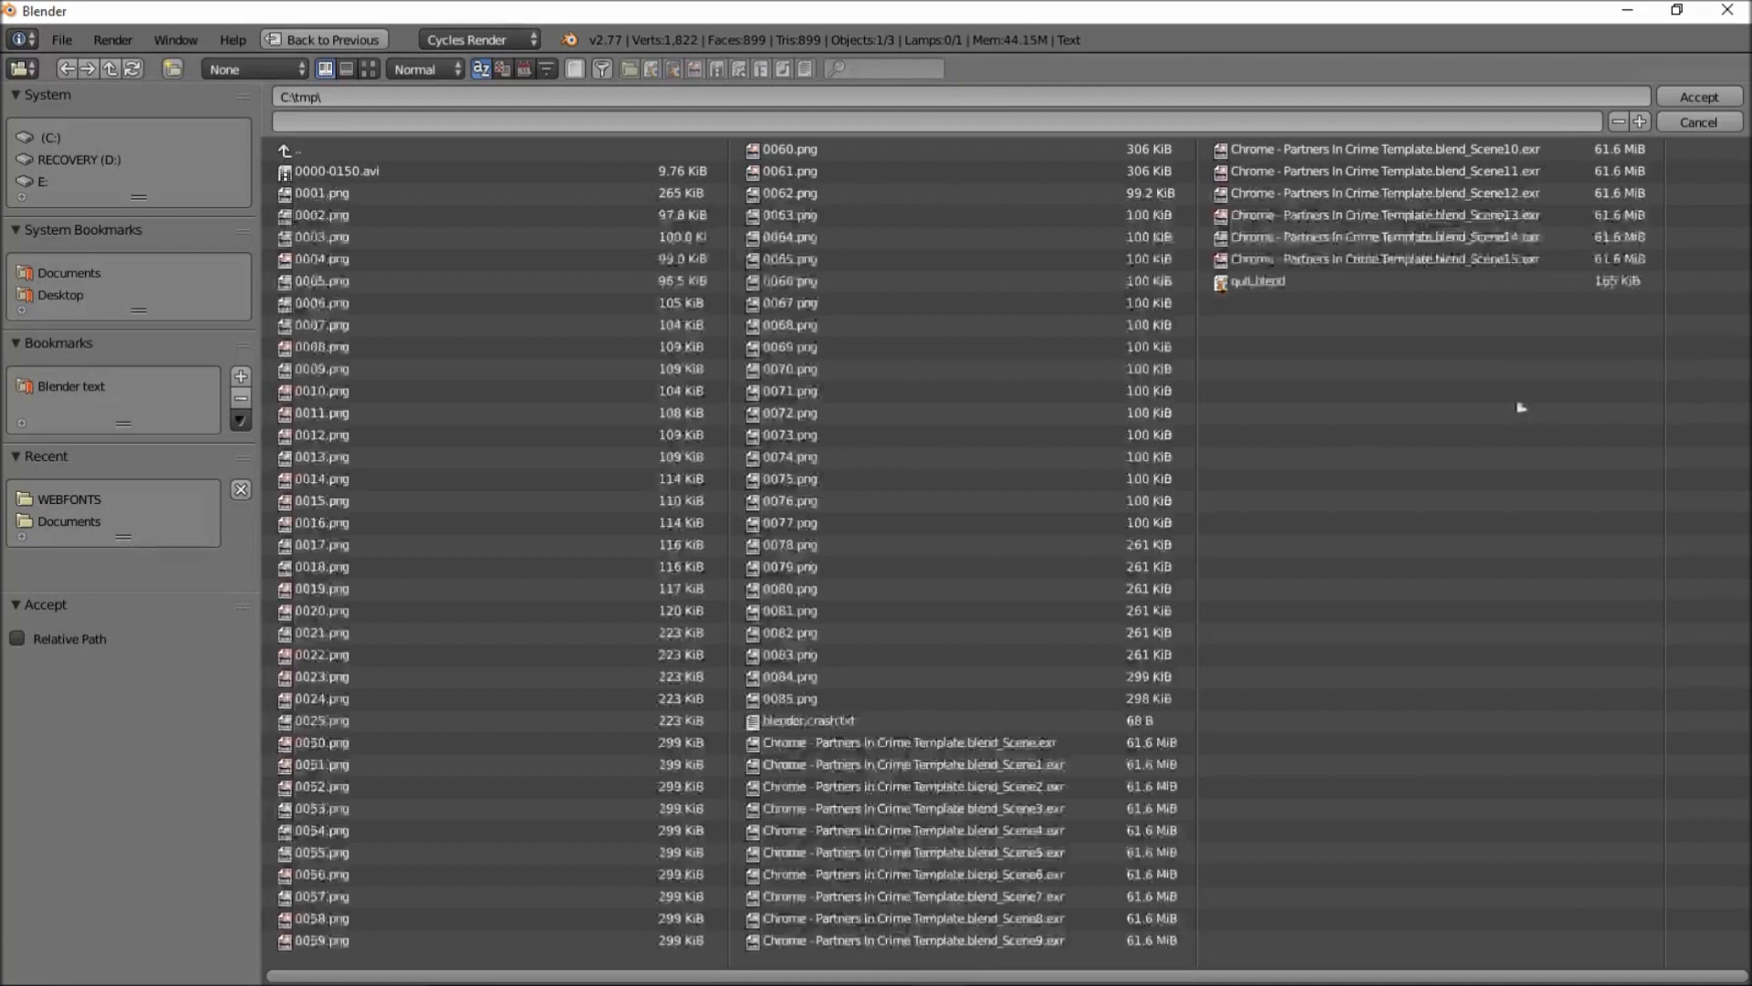
click(391, 124)
text(VIDEO)
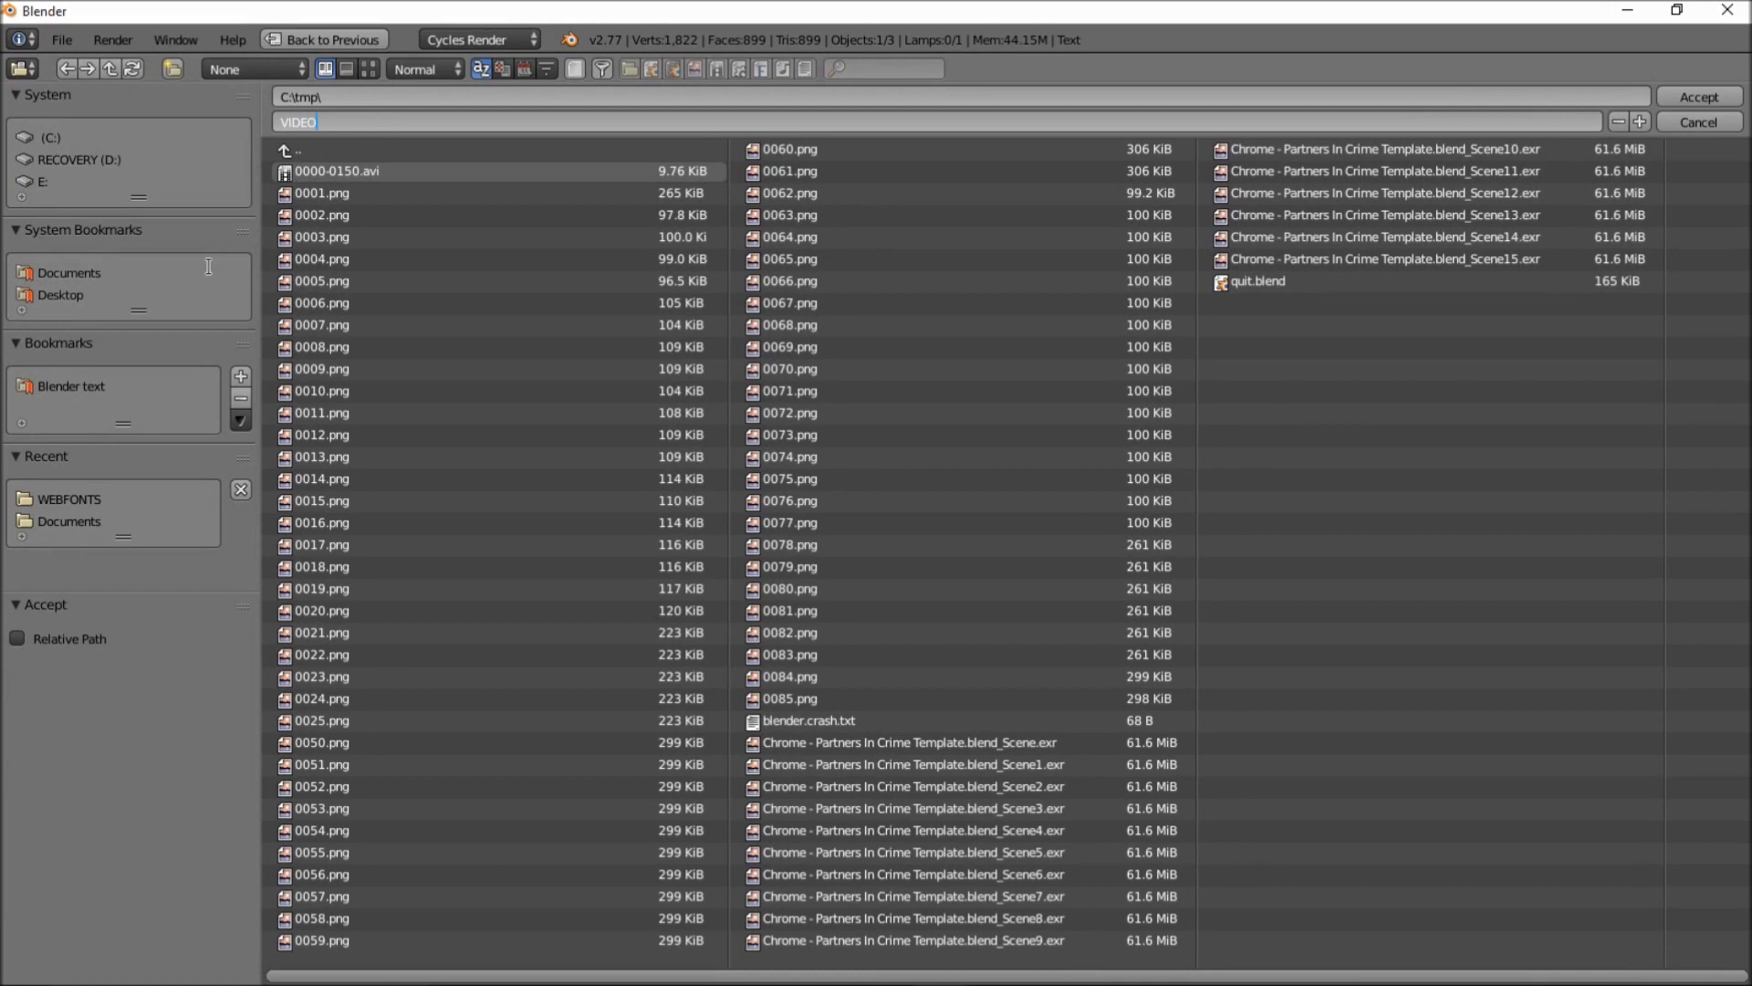
key(Return)
click(69, 521)
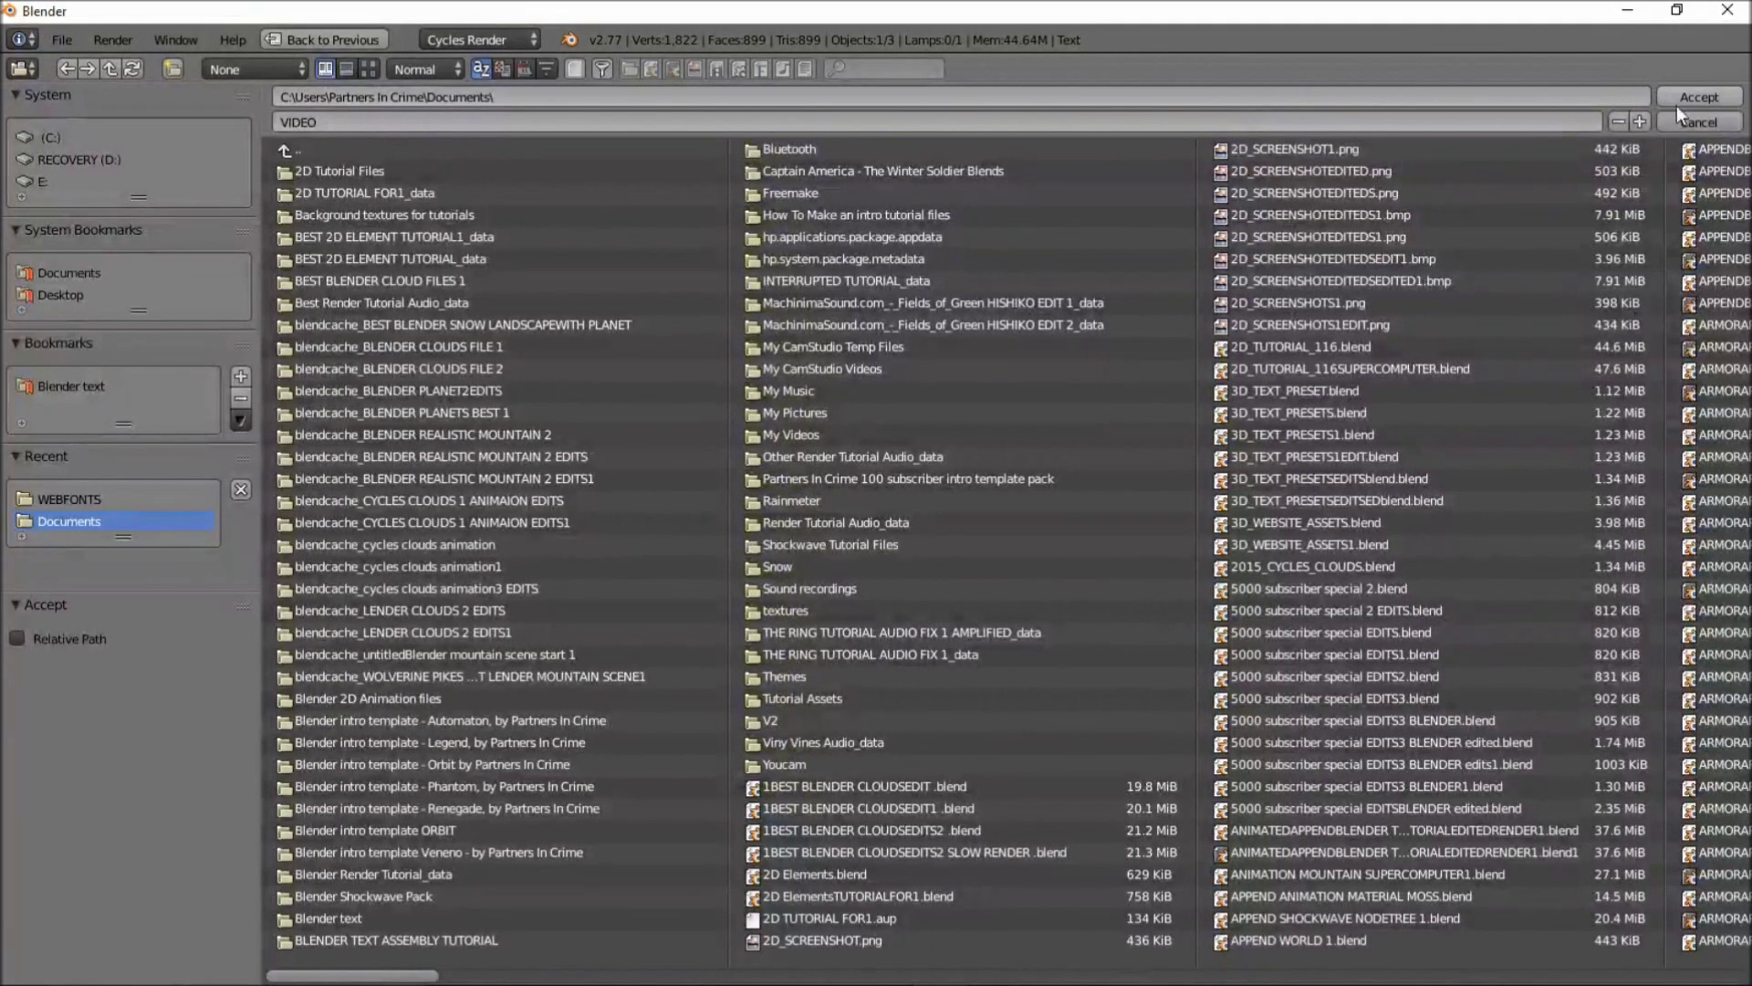
click(684, 119)
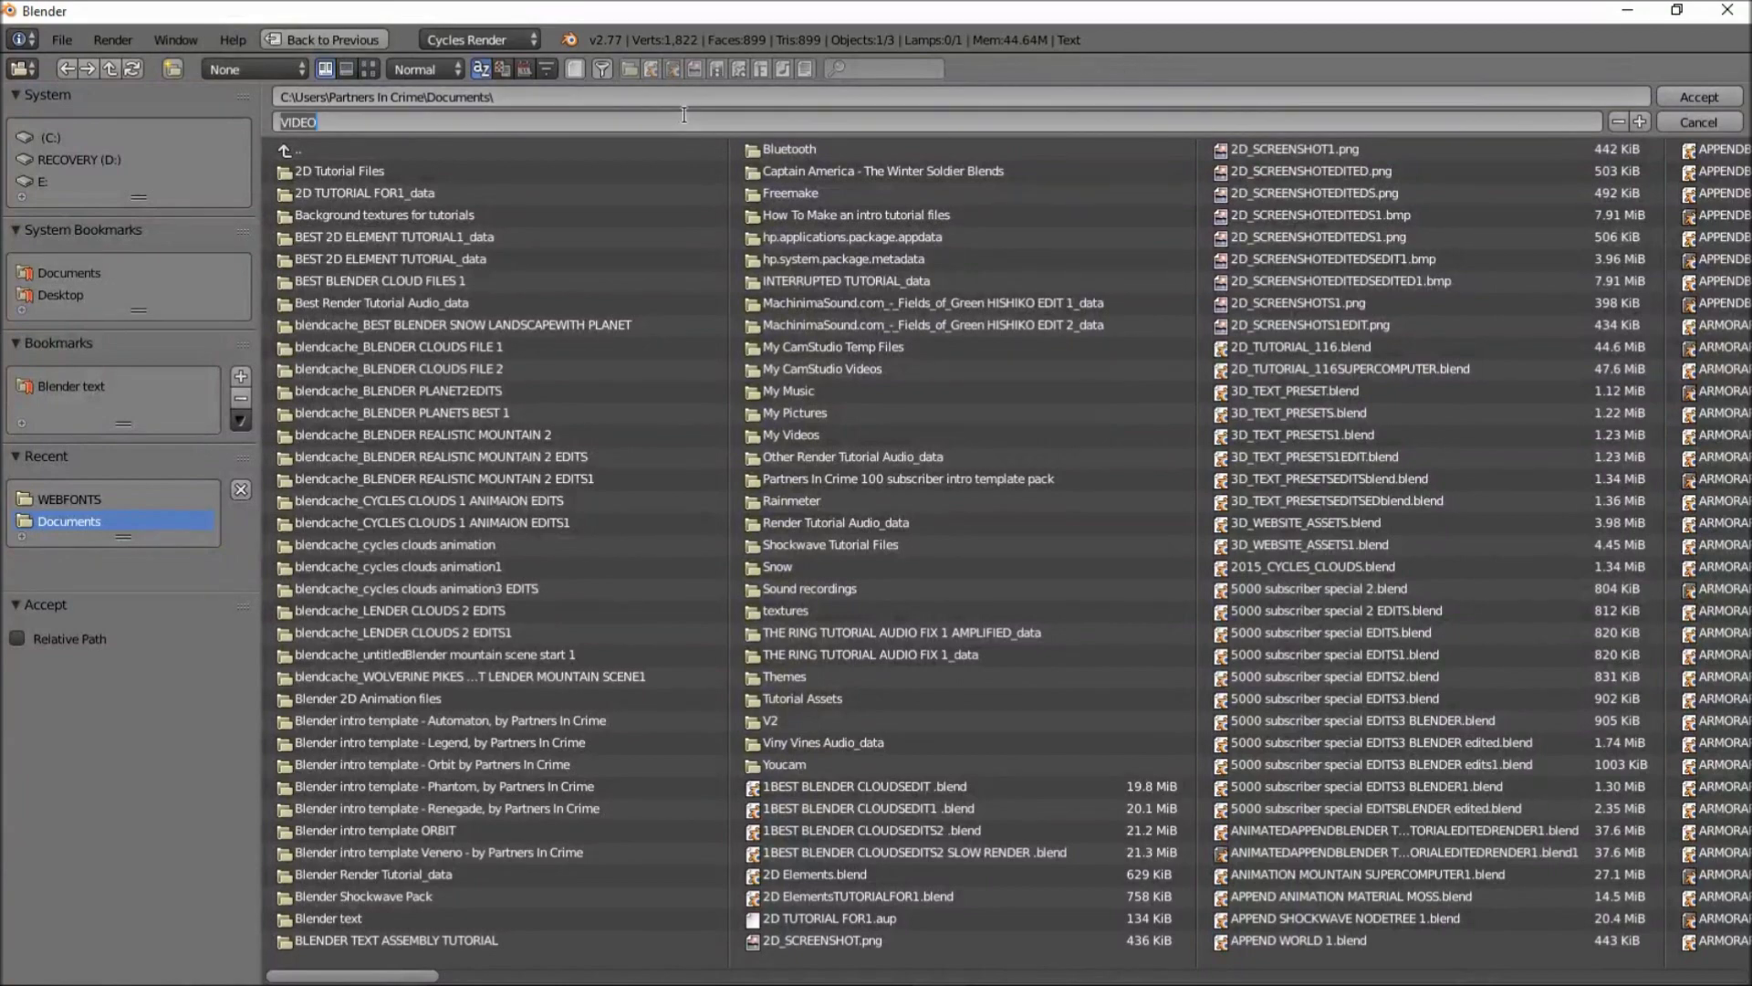
click(1695, 101)
click(1694, 100)
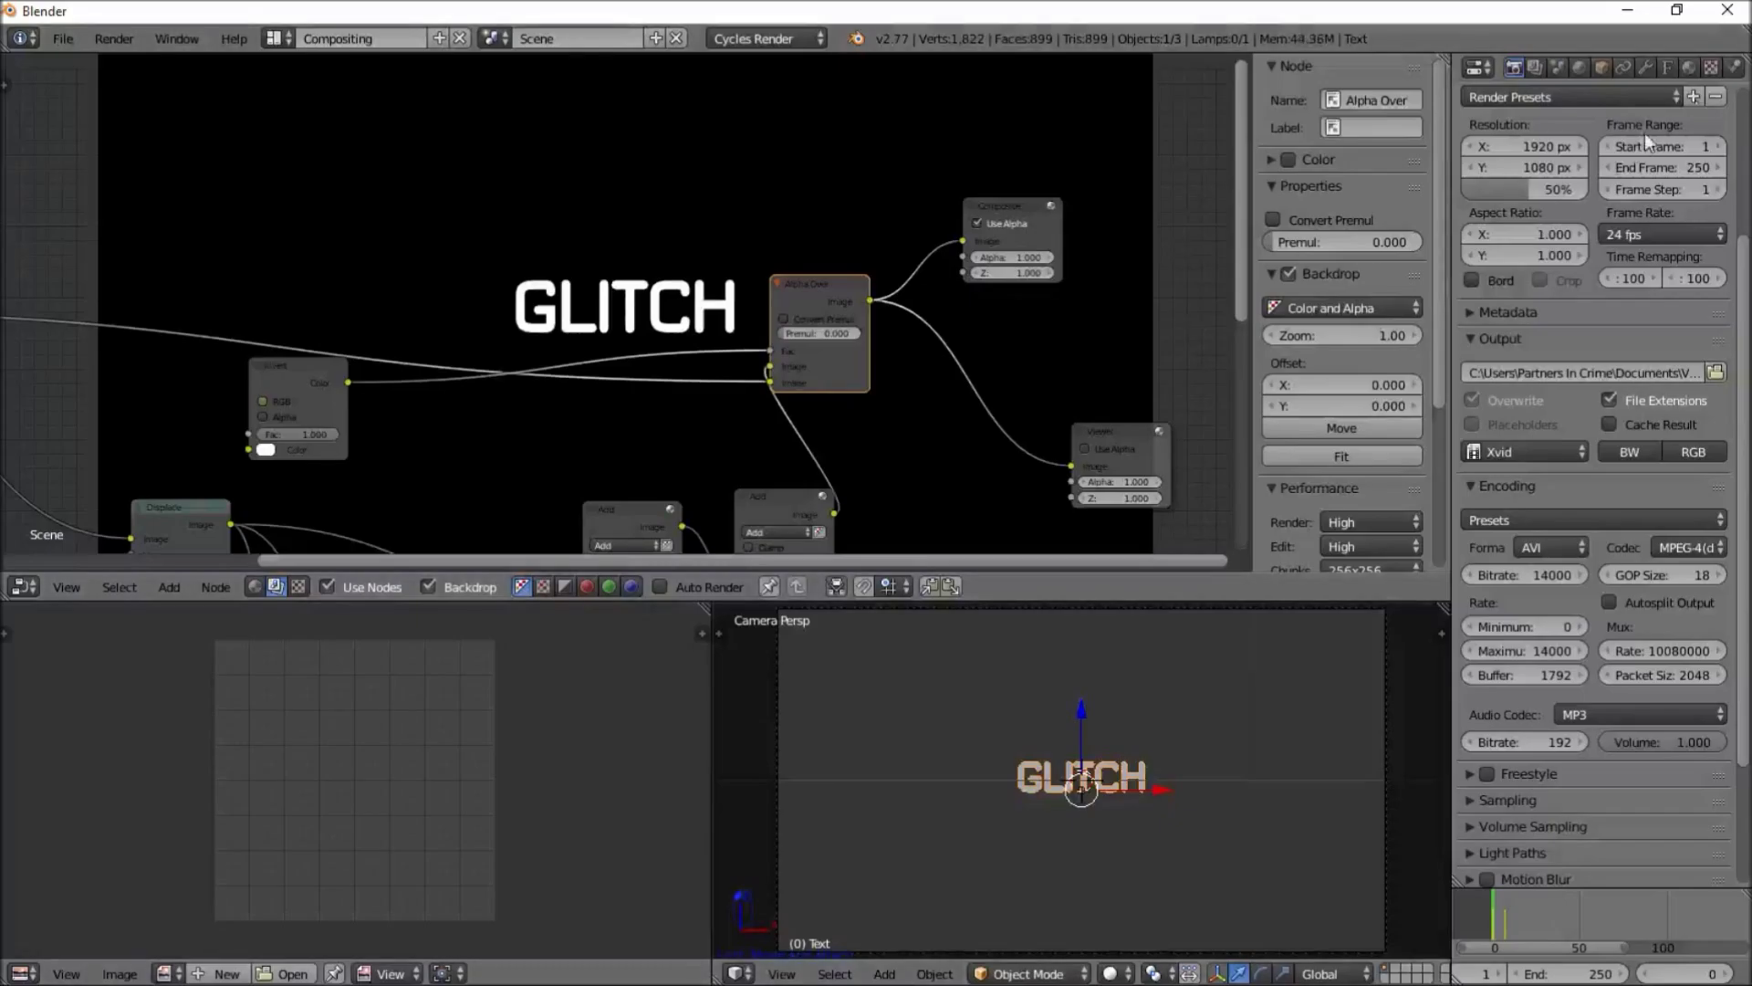
click(117, 45)
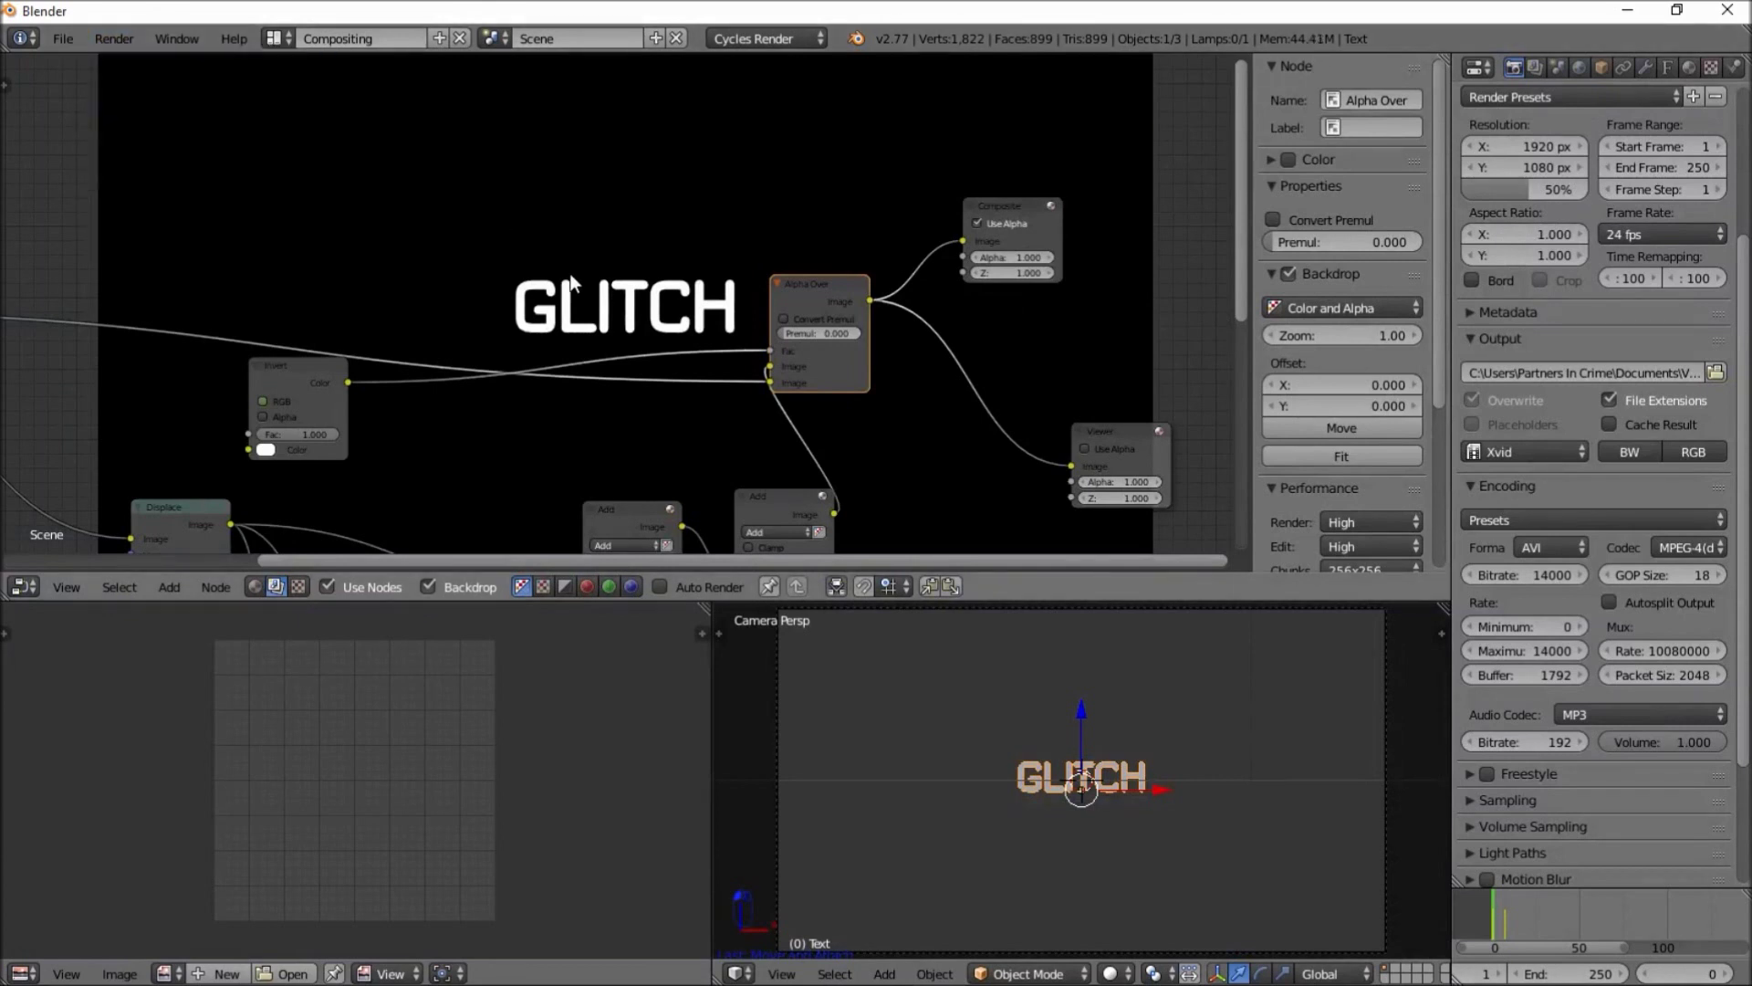
scroll(647, 404, down, 3)
middle_drag(508, 407, 588, 376)
scroll(654, 393, up, 2)
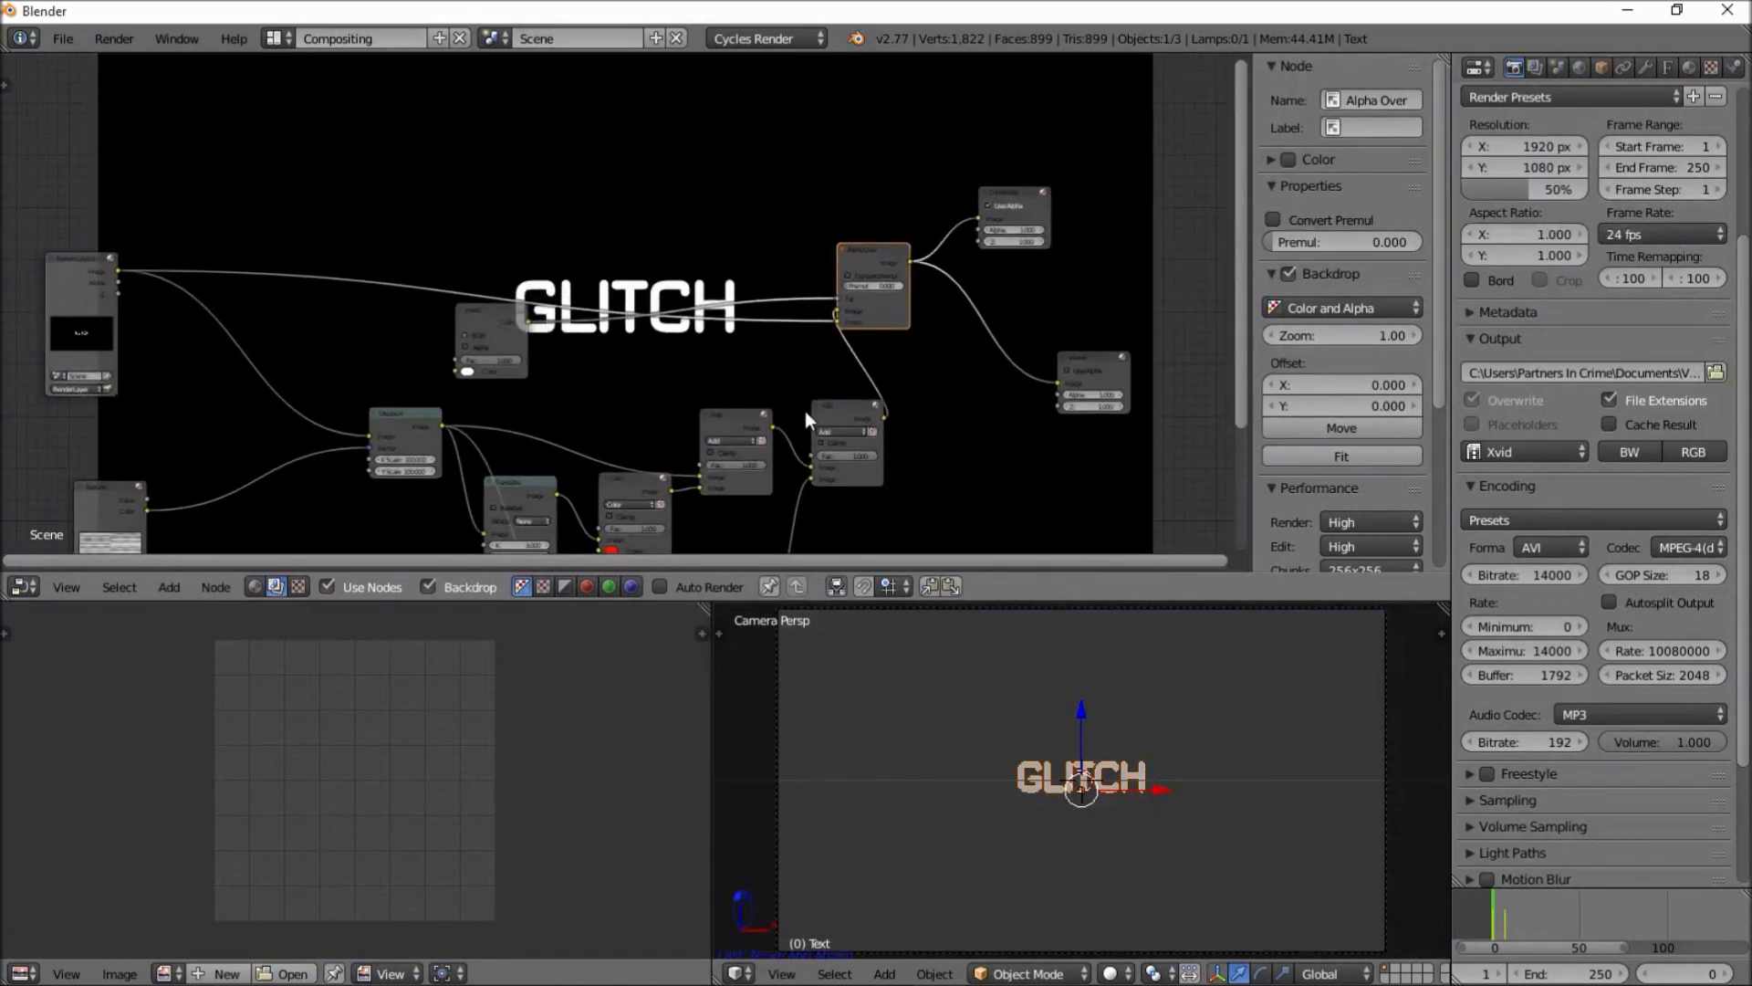
middle_drag(708, 436, 665, 419)
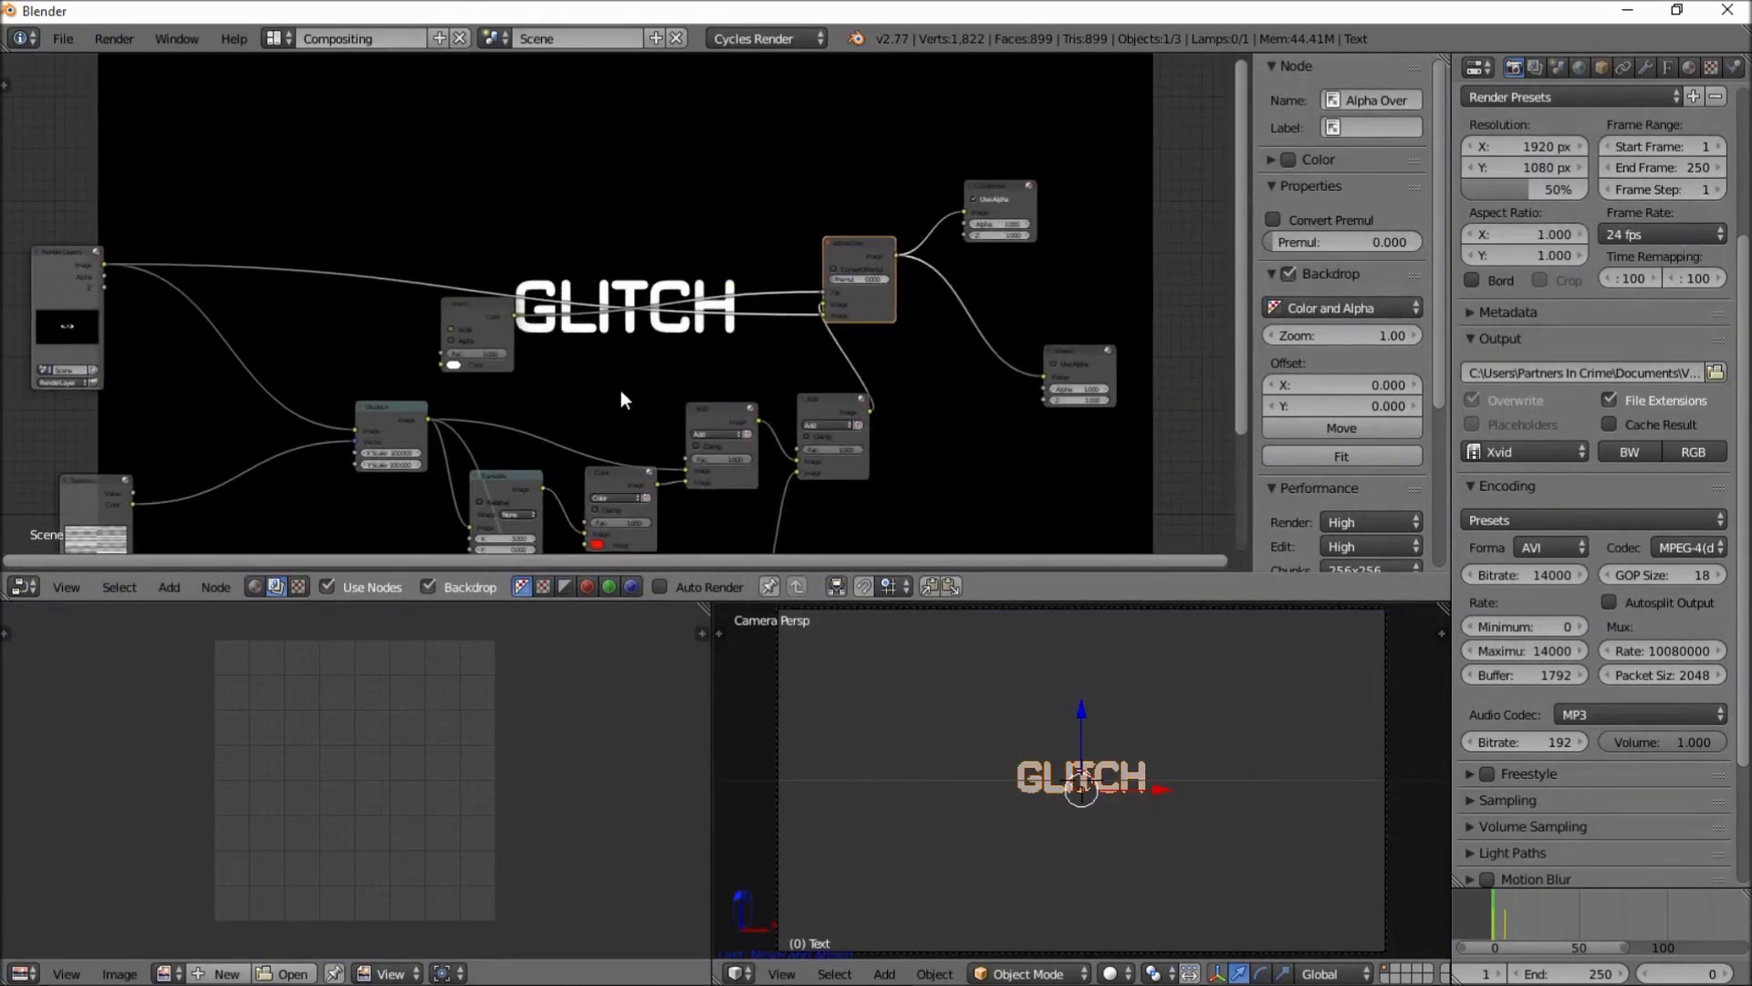
scroll(575, 372, up, 2)
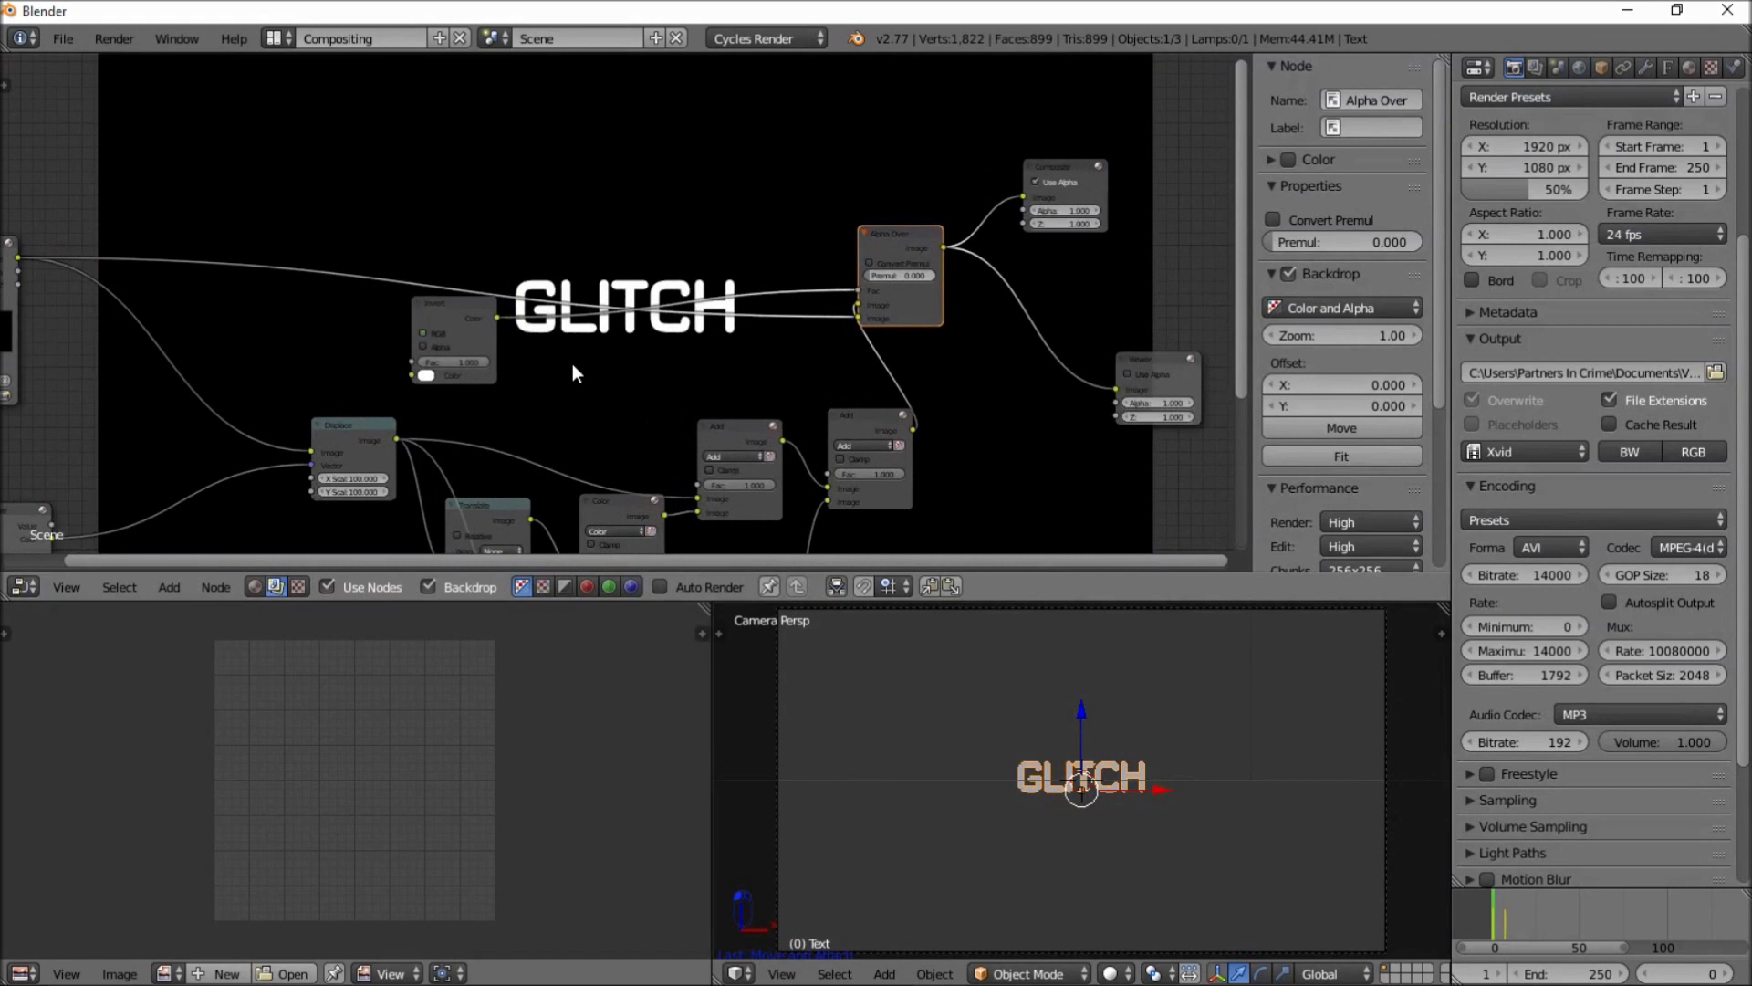